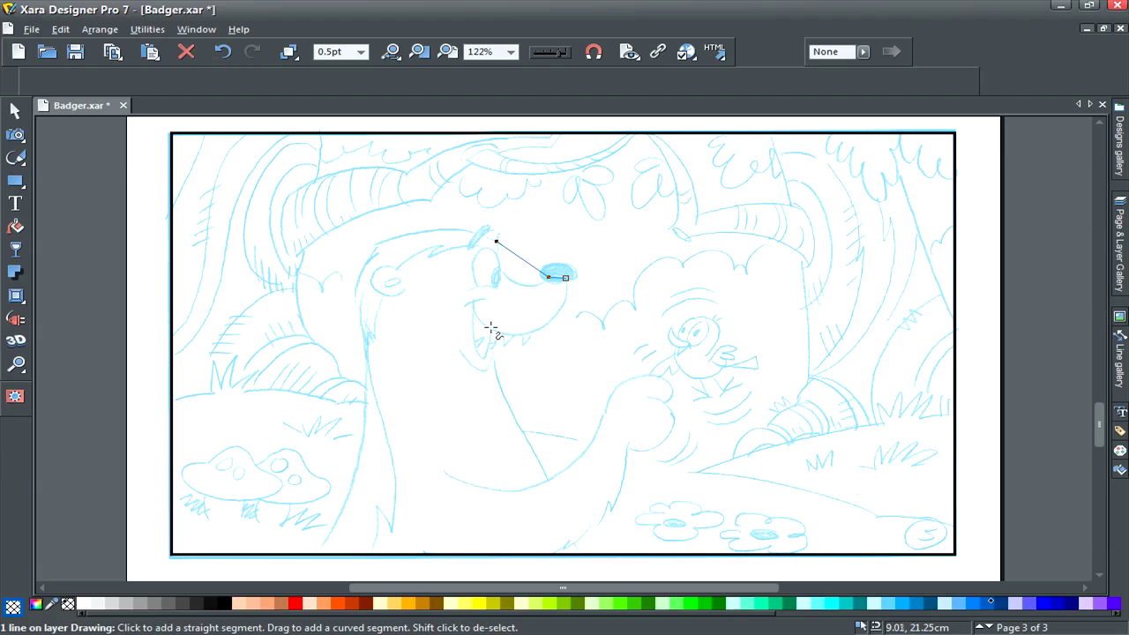
# Complete the badger's body outline with straight segments past the mouth corner, frame bottom and back of the head, closing it at the forehead
pyautogui.click(491, 328)
pyautogui.click(579, 553)
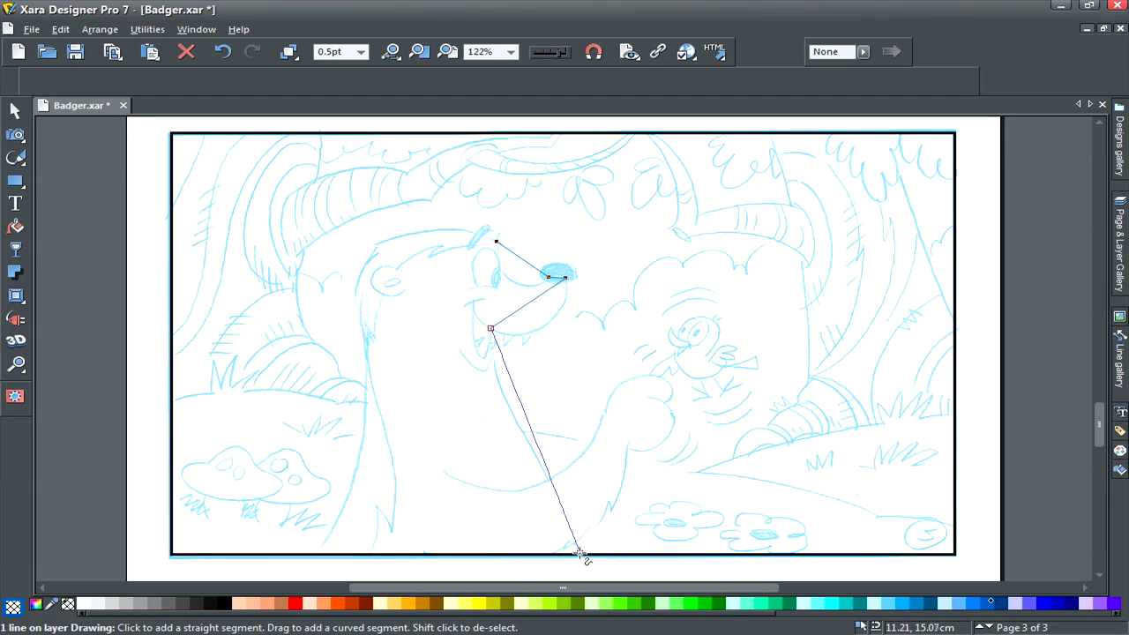
pyautogui.click(318, 557)
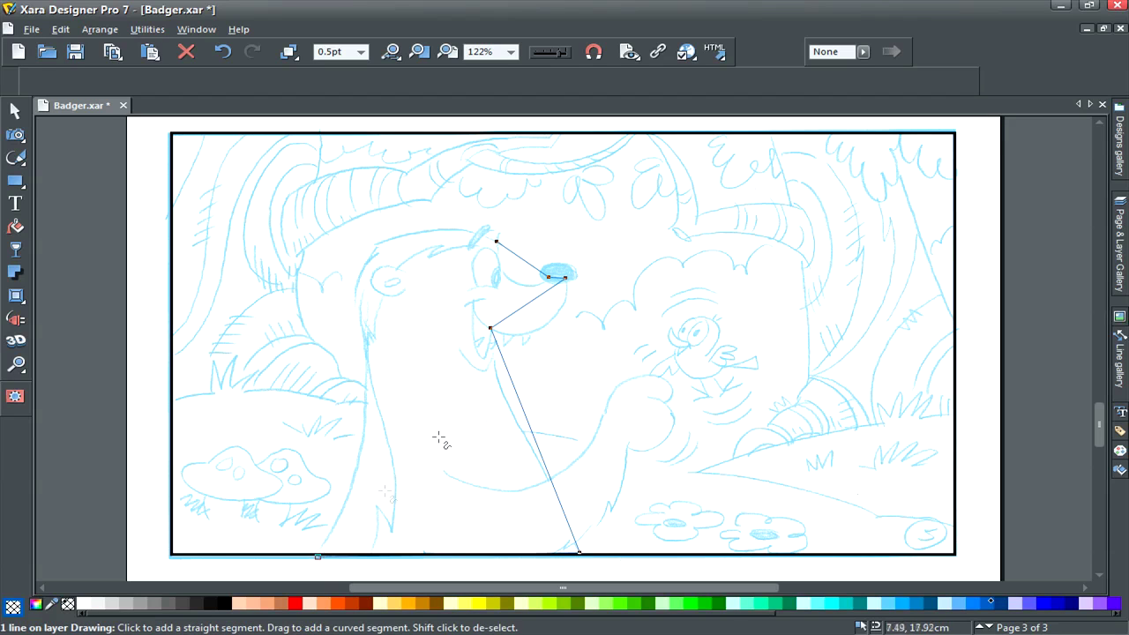
pyautogui.click(376, 242)
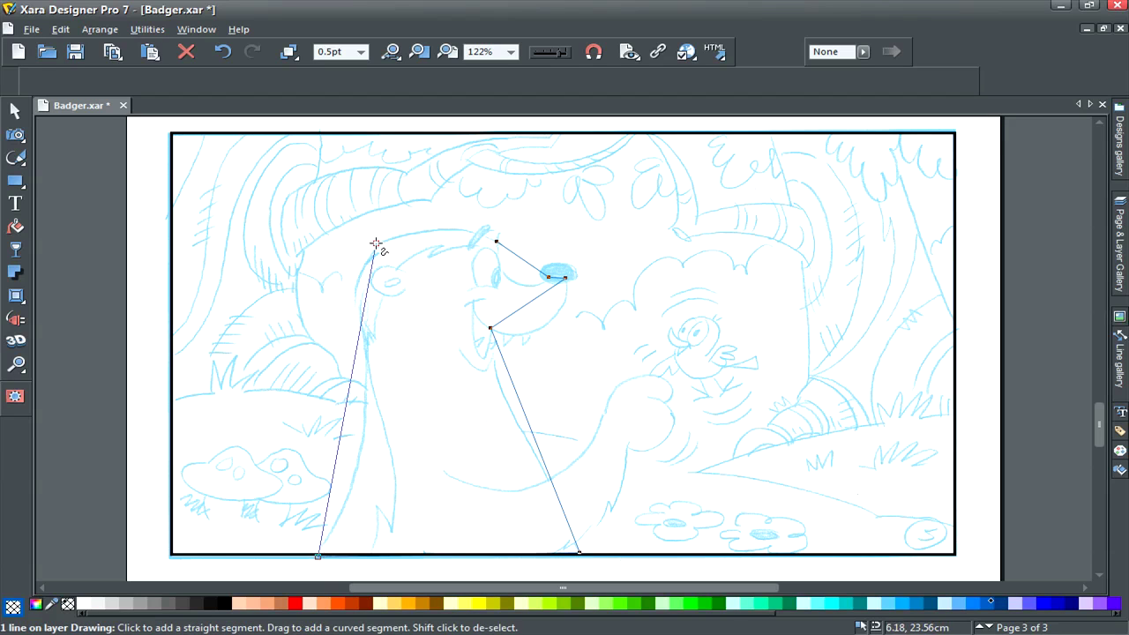
pyautogui.click(496, 242)
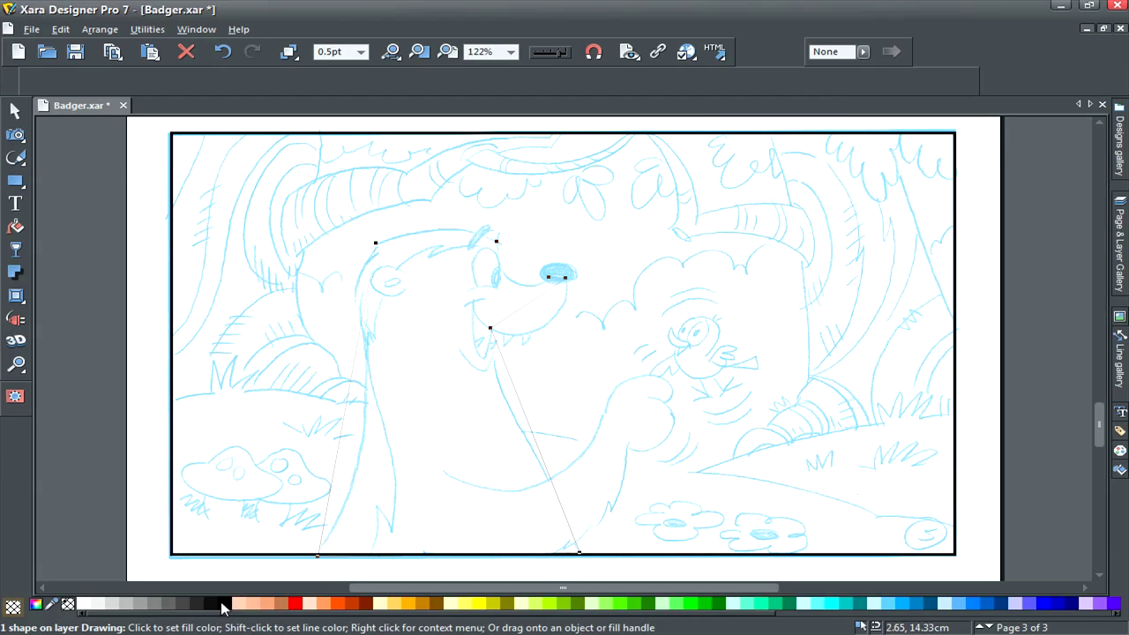
# Give the badger's outline a black line colour and a solid, even-width stroke
pyautogui.click(12, 607)
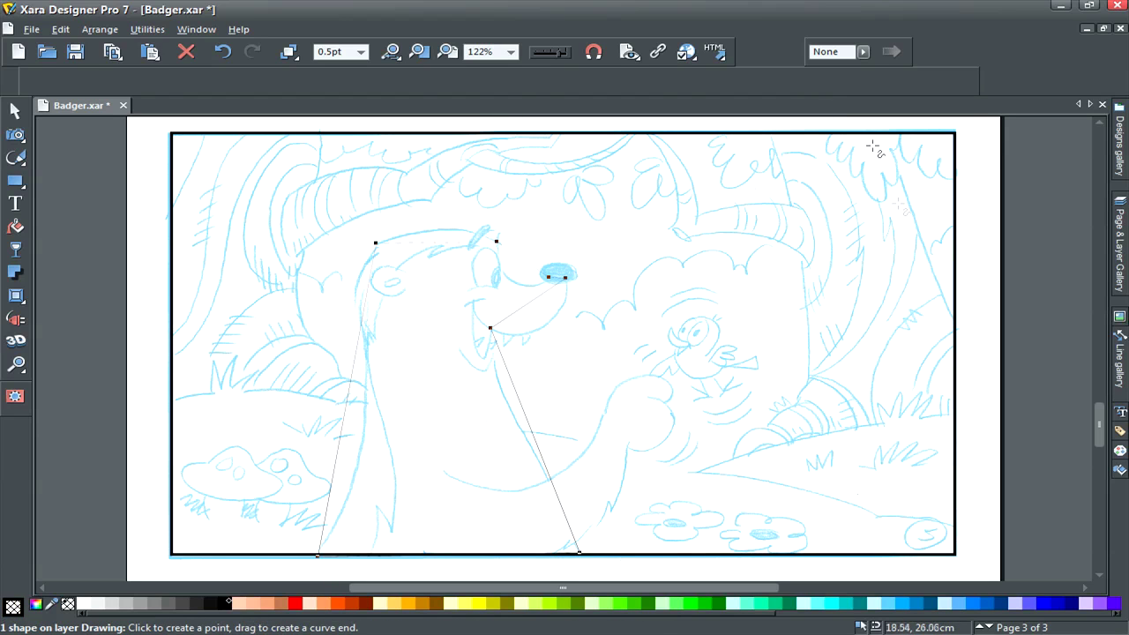
pyautogui.press('F3')
pyautogui.click(532, 81)
pyautogui.click(524, 109)
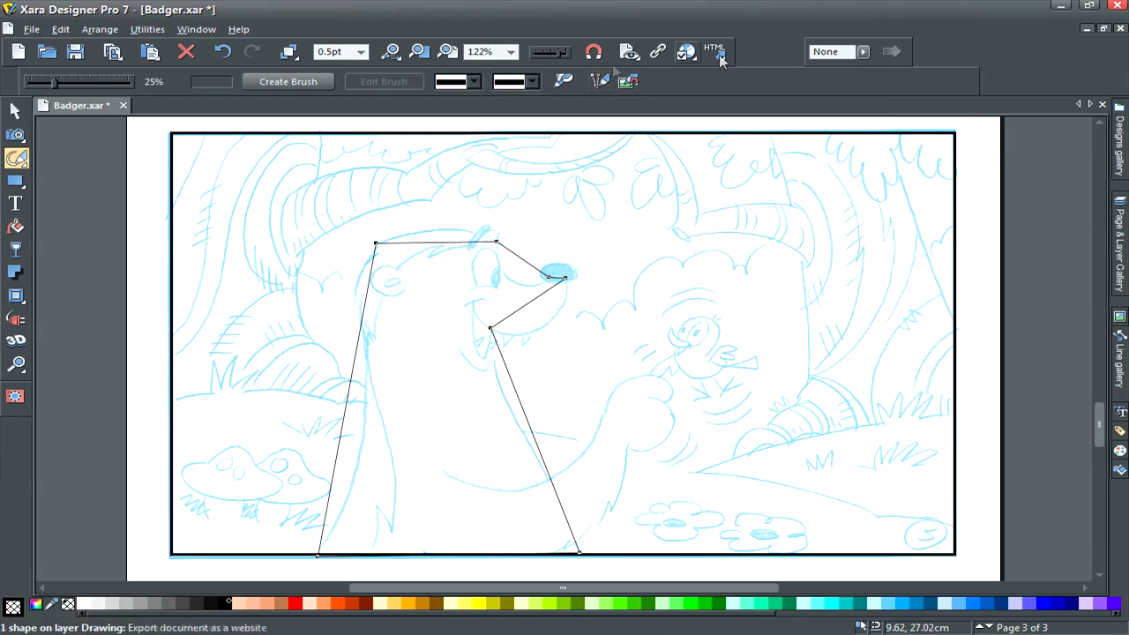
# Bend the top of the badger's head to the sketch, add a point at the nape, and curve the back of the head
pyautogui.moveTo(446, 241); pyautogui.dragTo(441, 230)
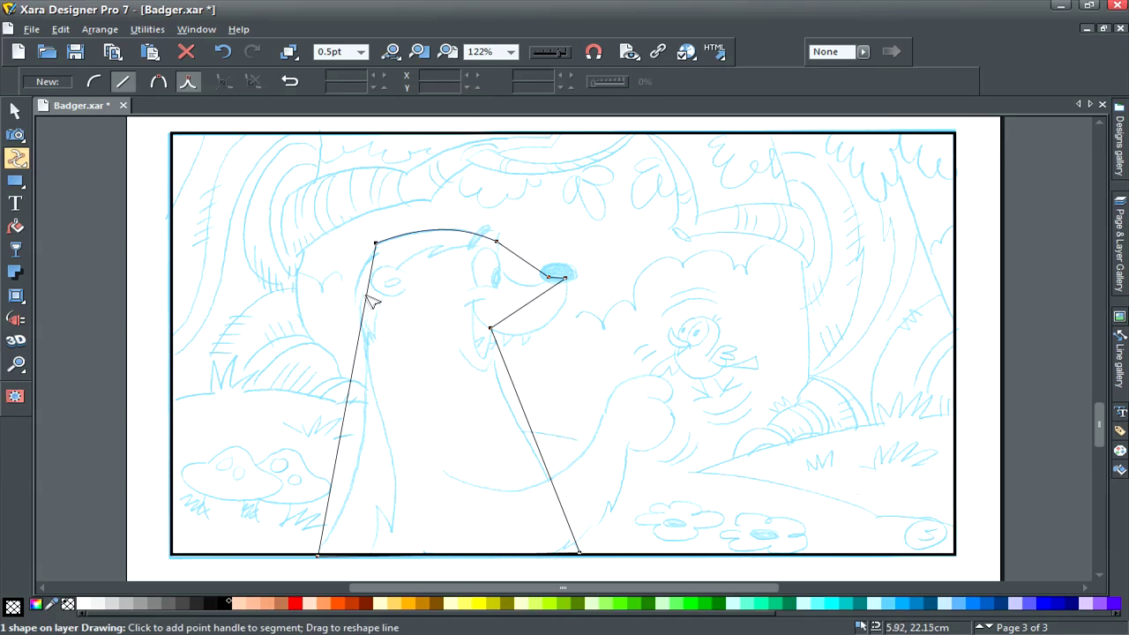
pyautogui.click(356, 344)
pyautogui.moveTo(356, 344); pyautogui.dragTo(366, 354)
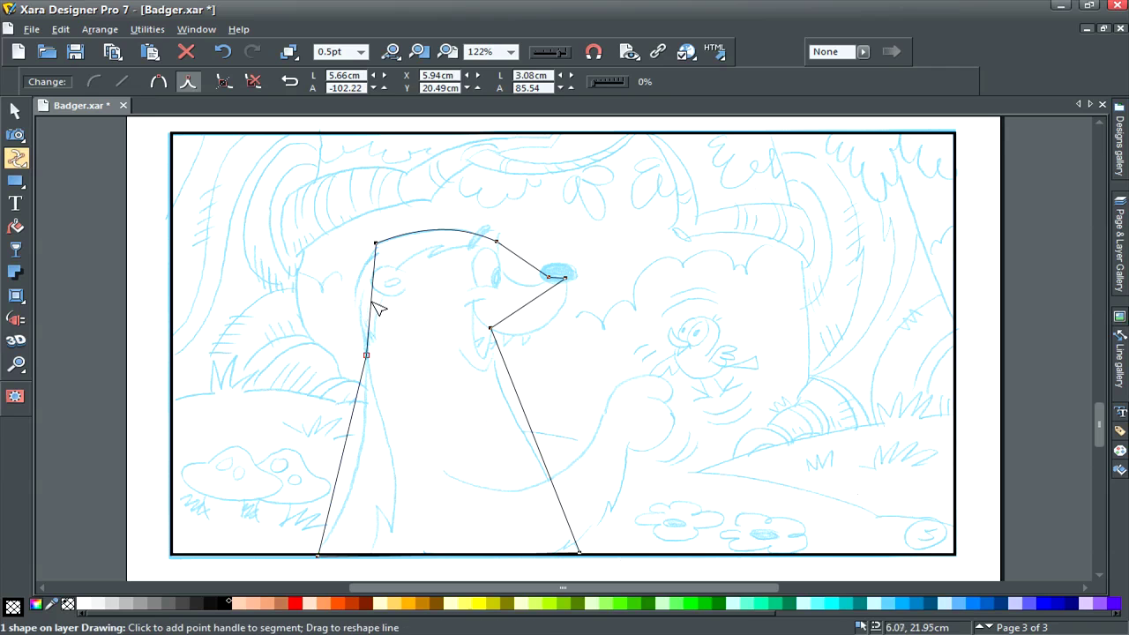
pyautogui.moveTo(376, 307); pyautogui.dragTo(354, 302)
# Smooth the point at the back of the head, refine the curves beside it, and bend the badger's lower back to match the sketch
pyautogui.click(375, 241)
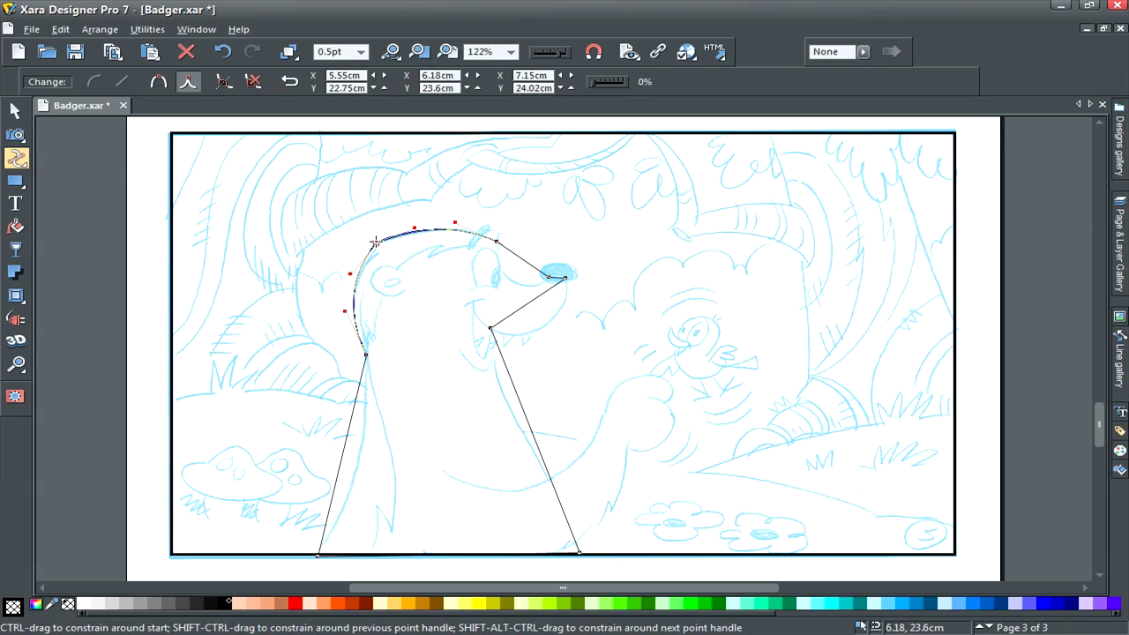
pyautogui.doubleClick(376, 241)
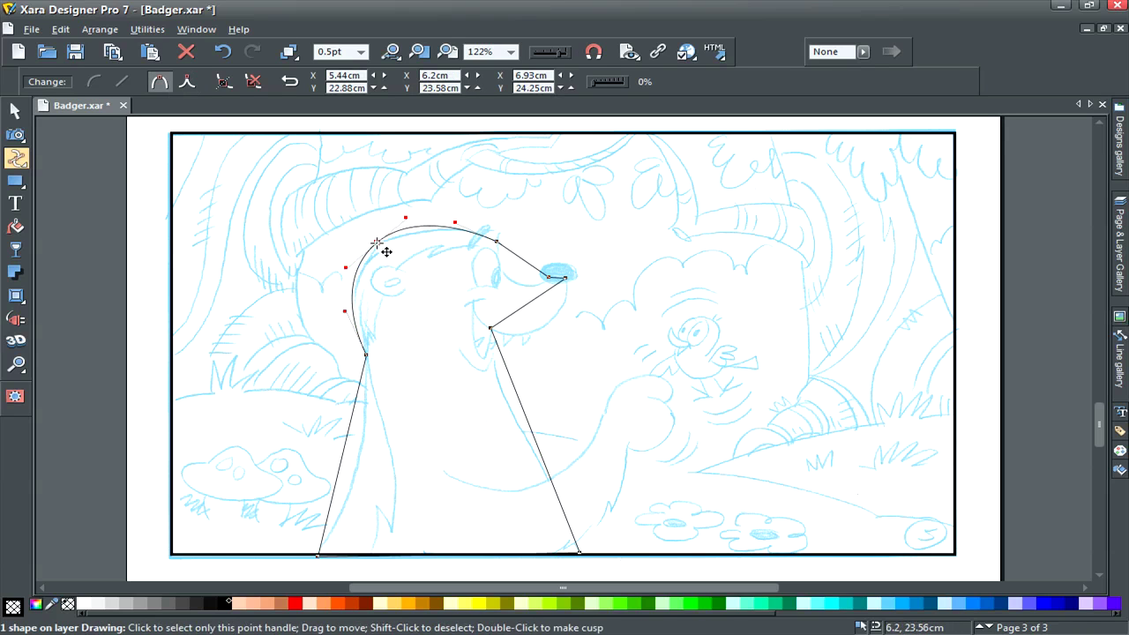
pyautogui.moveTo(377, 243); pyautogui.dragTo(378, 245)
pyautogui.moveTo(438, 227); pyautogui.dragTo(433, 229)
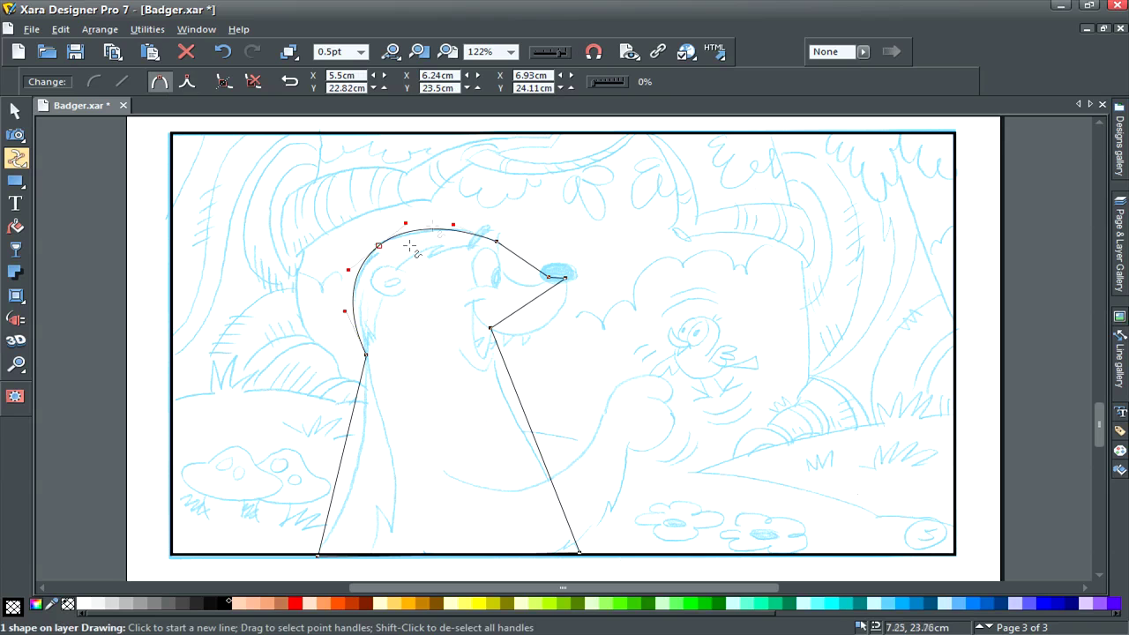
pyautogui.moveTo(358, 296); pyautogui.dragTo(355, 292)
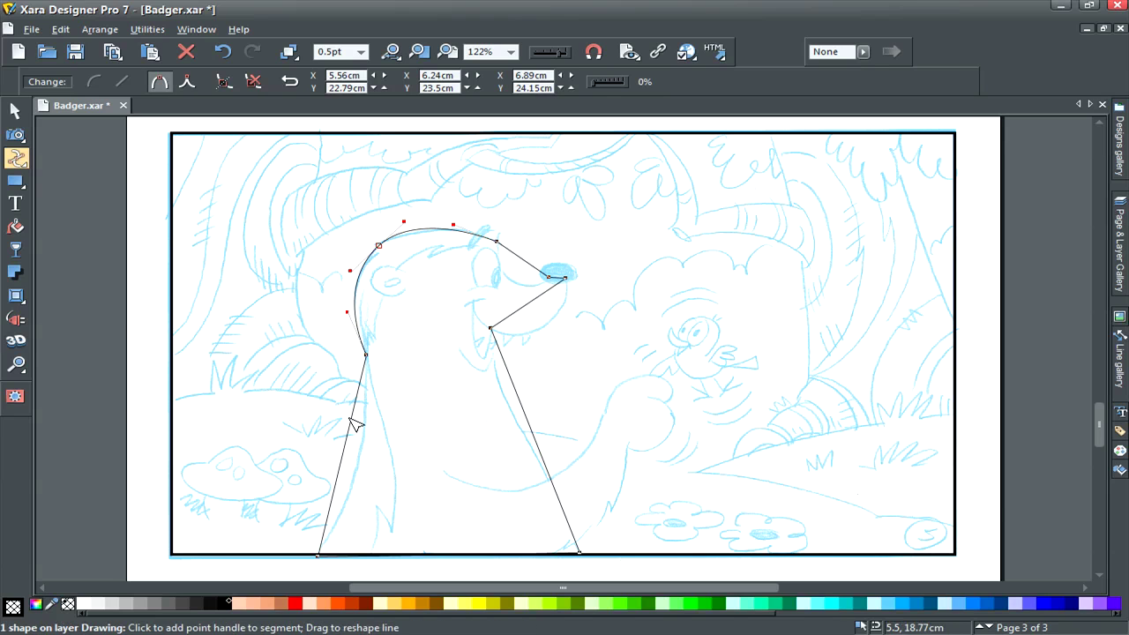
pyautogui.moveTo(350, 418); pyautogui.dragTo(363, 443)
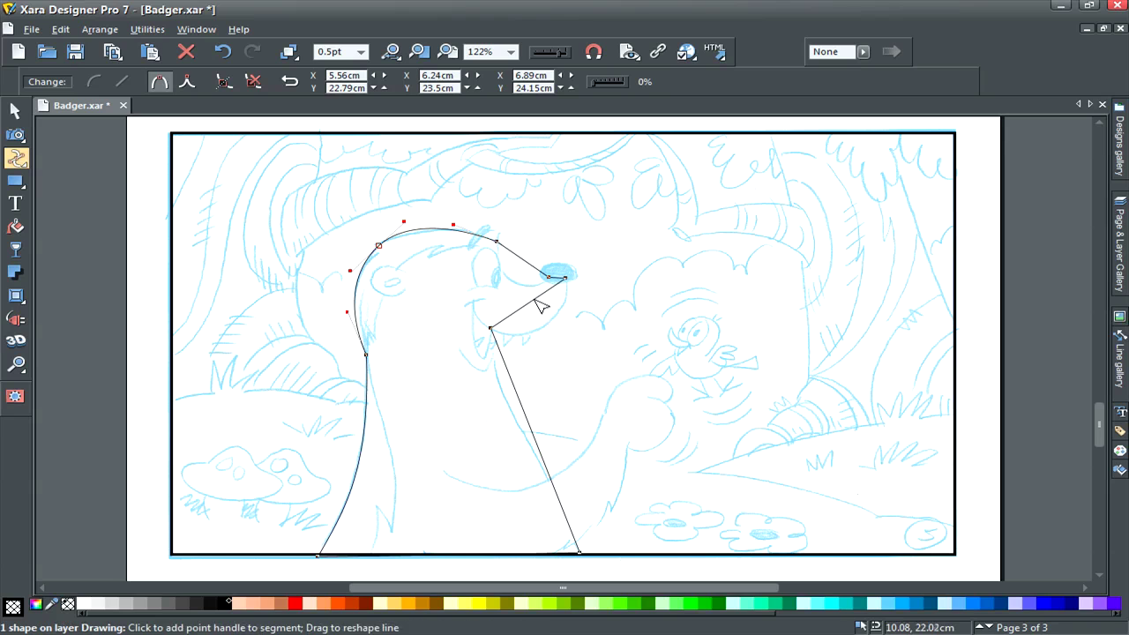
# Curve the underside of the muzzle and the bridge of the snout to follow the sketch, and fine-tune the top of the head
pyautogui.moveTo(537, 301); pyautogui.dragTo(565, 305)
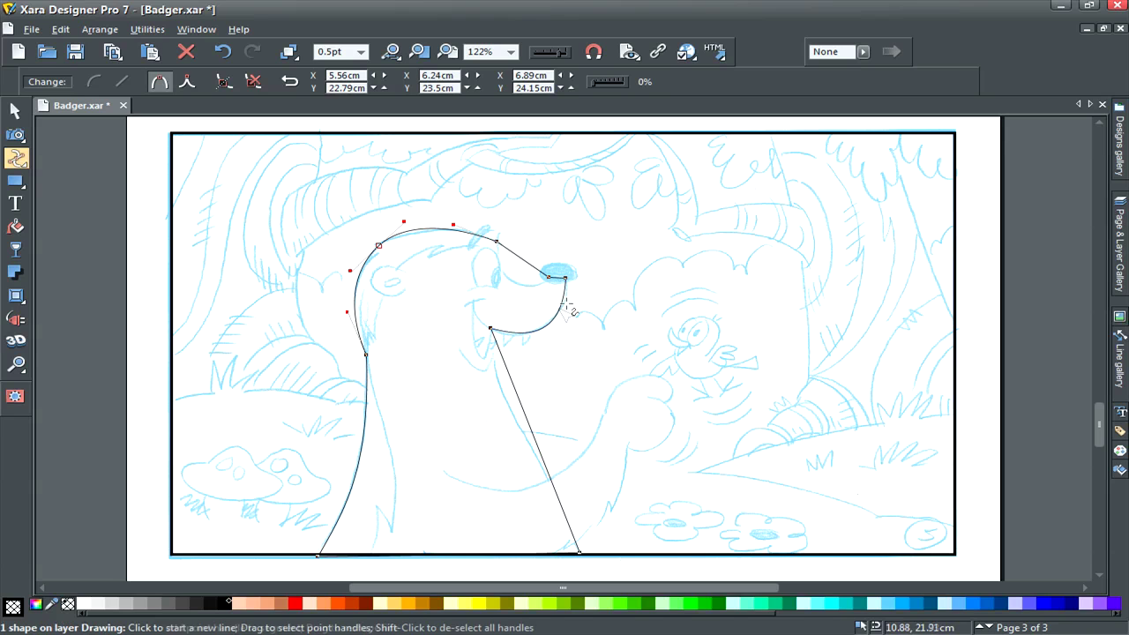
pyautogui.click(490, 329)
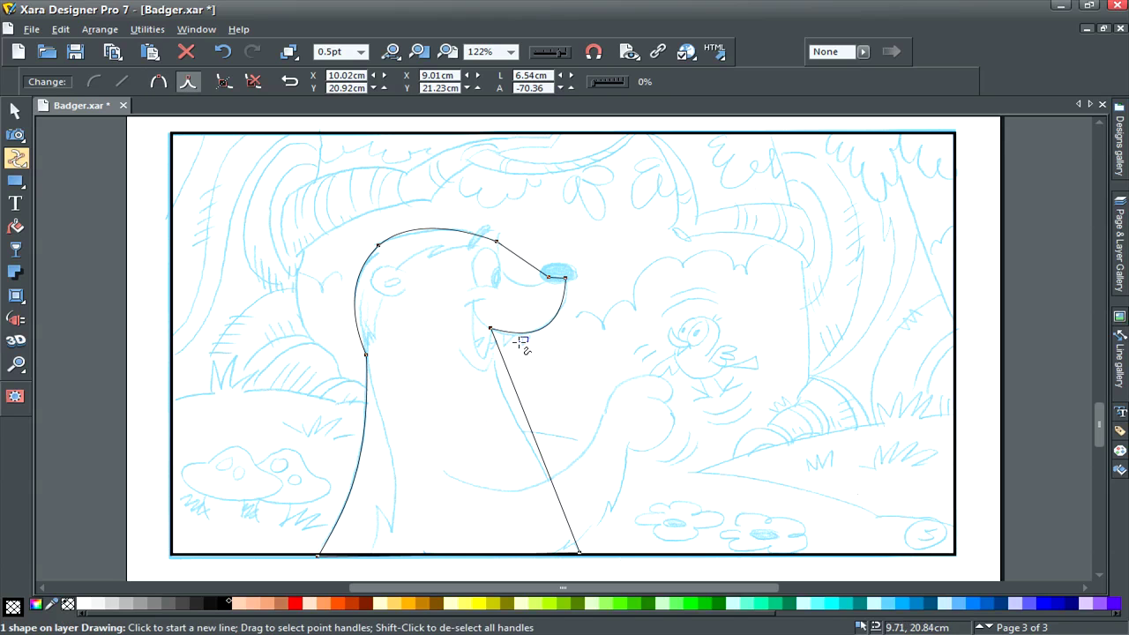
pyautogui.moveTo(519, 342); pyautogui.dragTo(518, 341)
pyautogui.moveTo(509, 308); pyautogui.dragTo(570, 328)
pyautogui.moveTo(526, 262); pyautogui.dragTo(516, 297)
pyautogui.click(548, 278)
pyautogui.moveTo(421, 233); pyautogui.dragTo(426, 236)
pyautogui.click(381, 246)
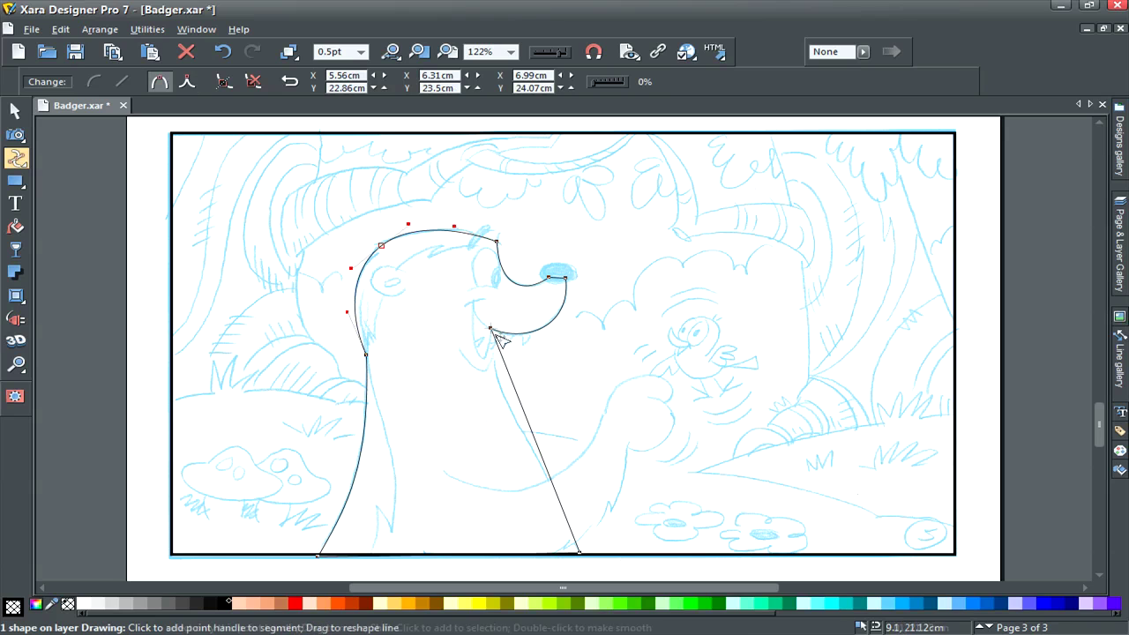
# Shape the badger's chest line between the mouth corner and the frame bottom into an S-curve using its curve handles
pyautogui.moveTo(504, 357); pyautogui.dragTo(504, 361)
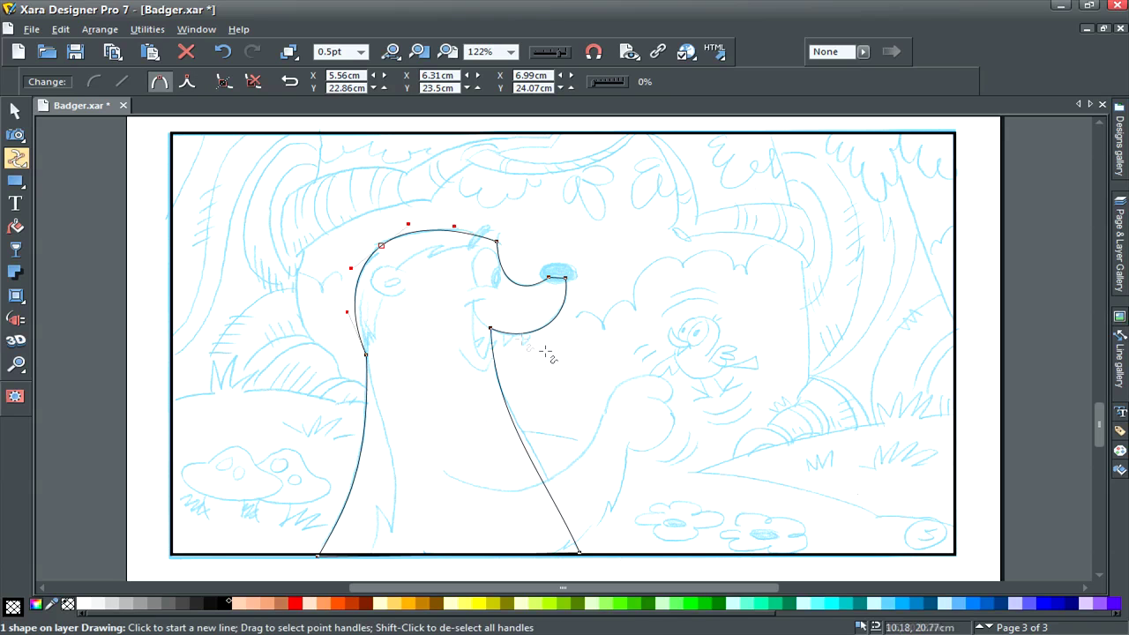
pyautogui.click(580, 553)
pyautogui.moveTo(547, 478); pyautogui.dragTo(565, 474)
pyautogui.moveTo(502, 425); pyautogui.dragTo(487, 420)
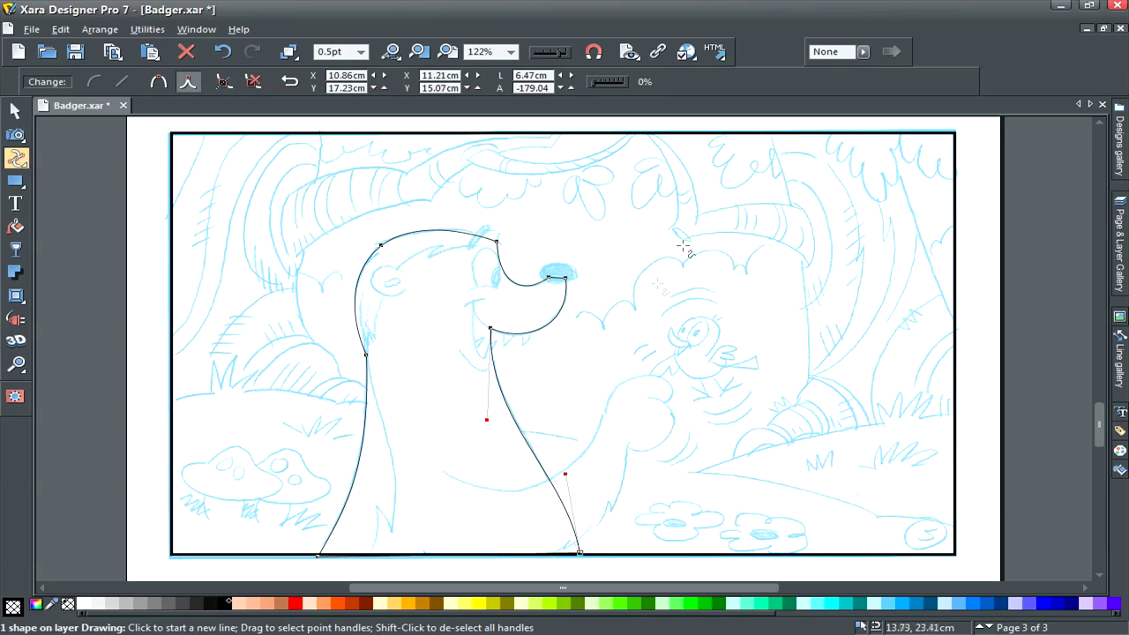
pyautogui.click(491, 330)
# Draw ellipses for the badger's nose, about 0.91 by 0.59 cm, its eye, and its pupil, about 0.28 by 0.52 cm
pyautogui.moveTo(16, 182); pyautogui.dragTo(84, 188)
pyautogui.moveTo(540, 267); pyautogui.dragTo(577, 284)
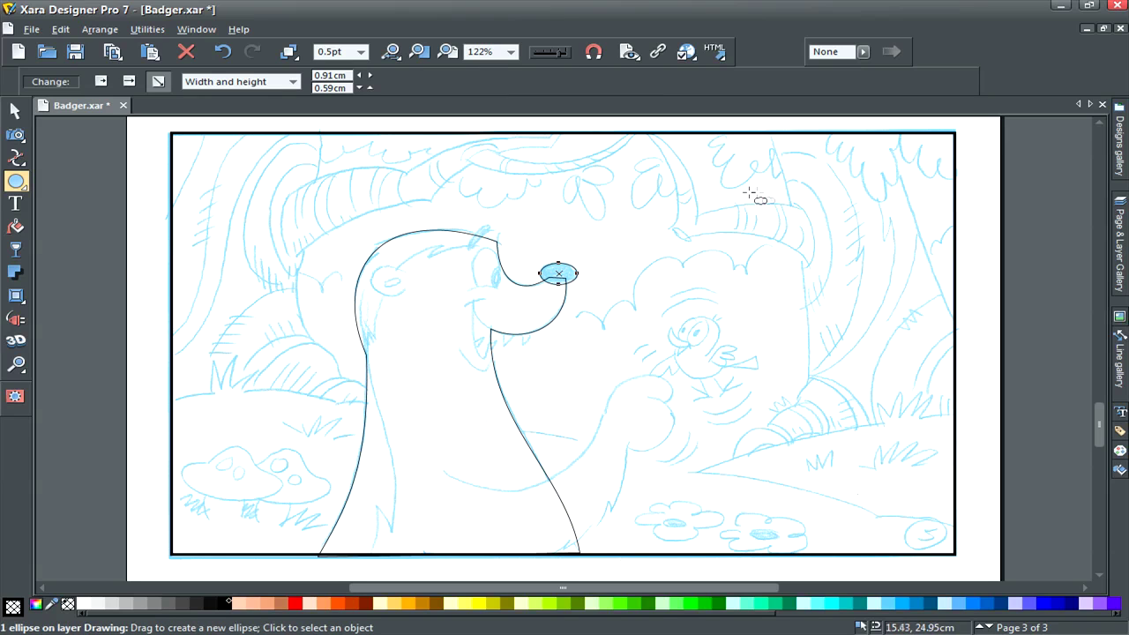
pyautogui.moveTo(472, 254); pyautogui.dragTo(495, 283)
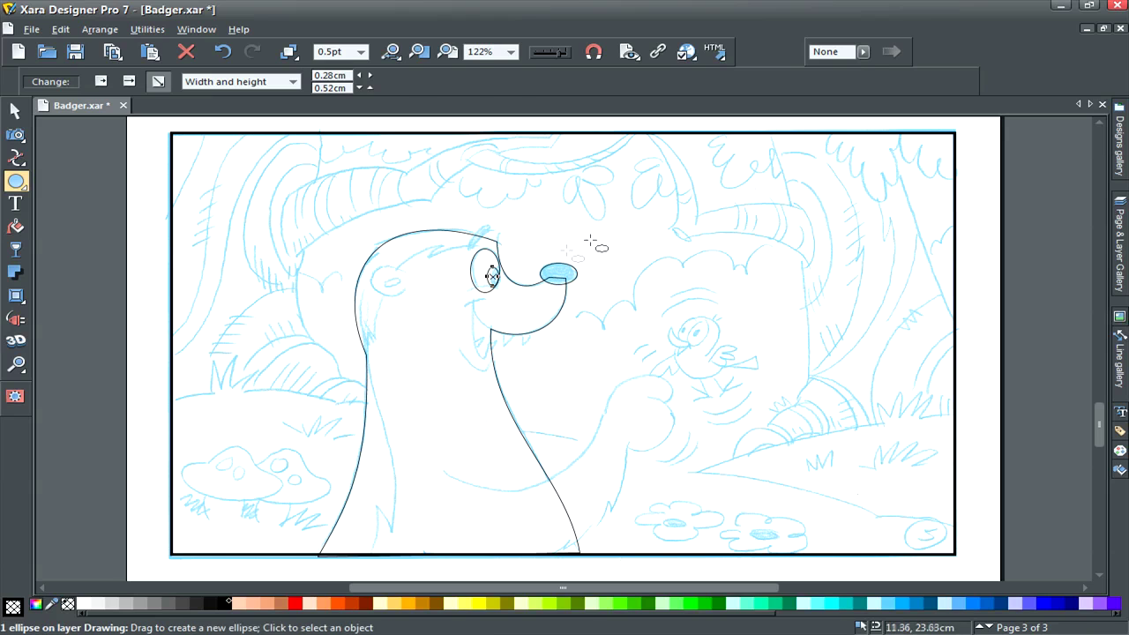
# Convert the badger's large eye ellipse to an editable shape
pyautogui.press('F2')
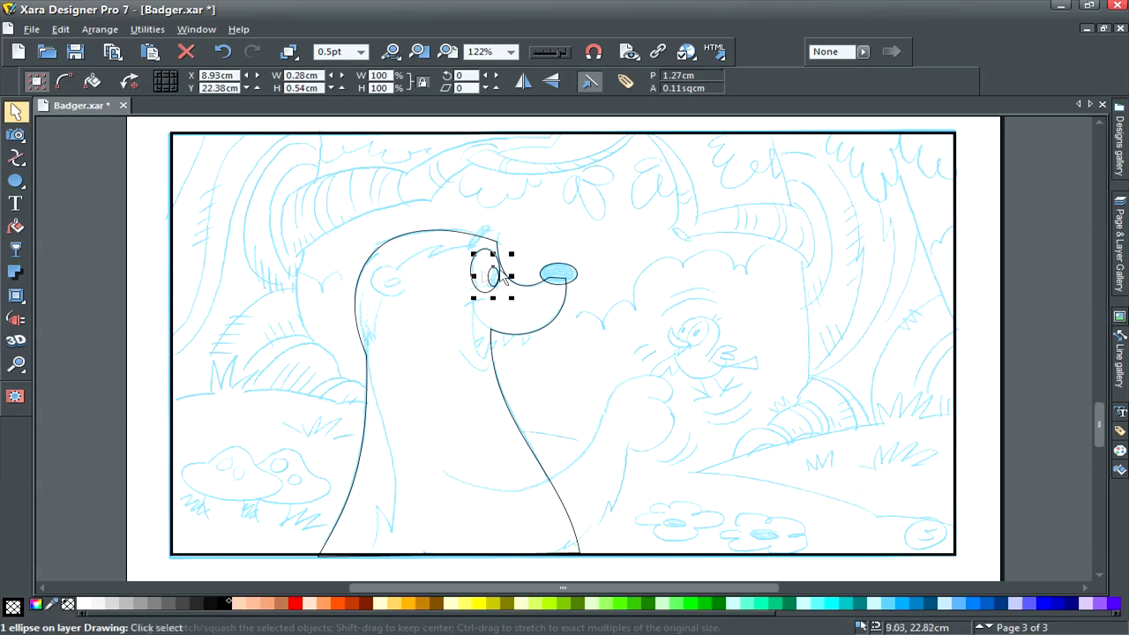
pyautogui.click(692, 269)
pyautogui.click(481, 280)
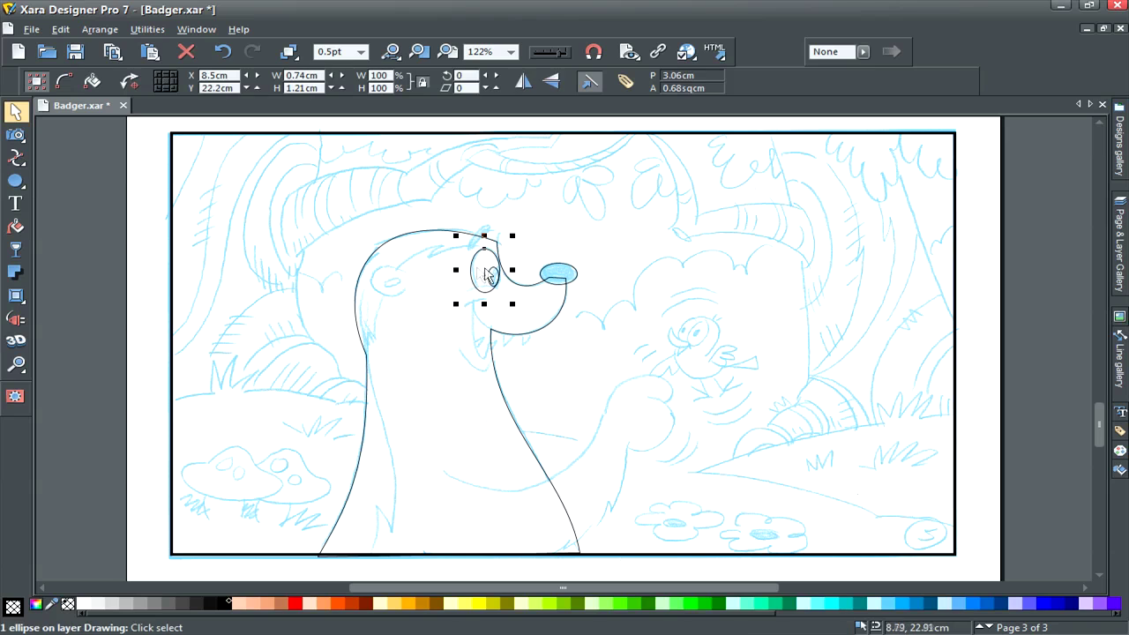
pyautogui.hotkey('ctrl', 'shift', 's')
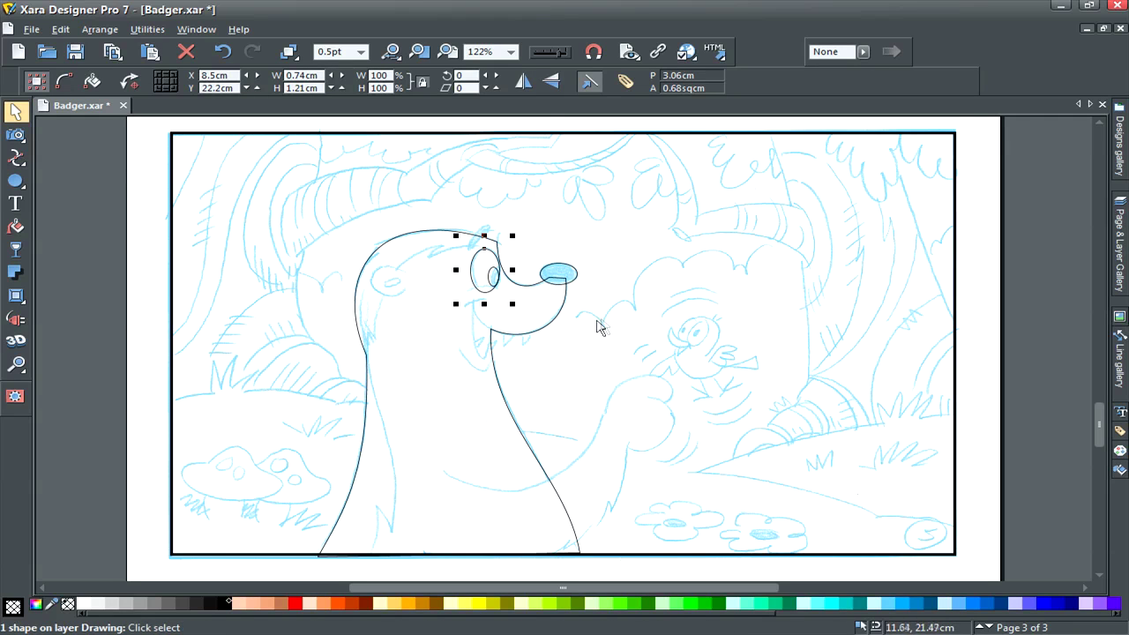
# Flatten the eye's lower edge to the sketch and draw a short curved line directly beneath the eye
pyautogui.press('F3')
pyautogui.moveTo(477, 277)
pyautogui.mouseDown()
pyautogui.moveTo(507, 281)
pyautogui.moveTo(472, 289)
pyautogui.mouseUp()
pyautogui.press('Escape')
pyautogui.press('F4')
pyautogui.click(497, 291)
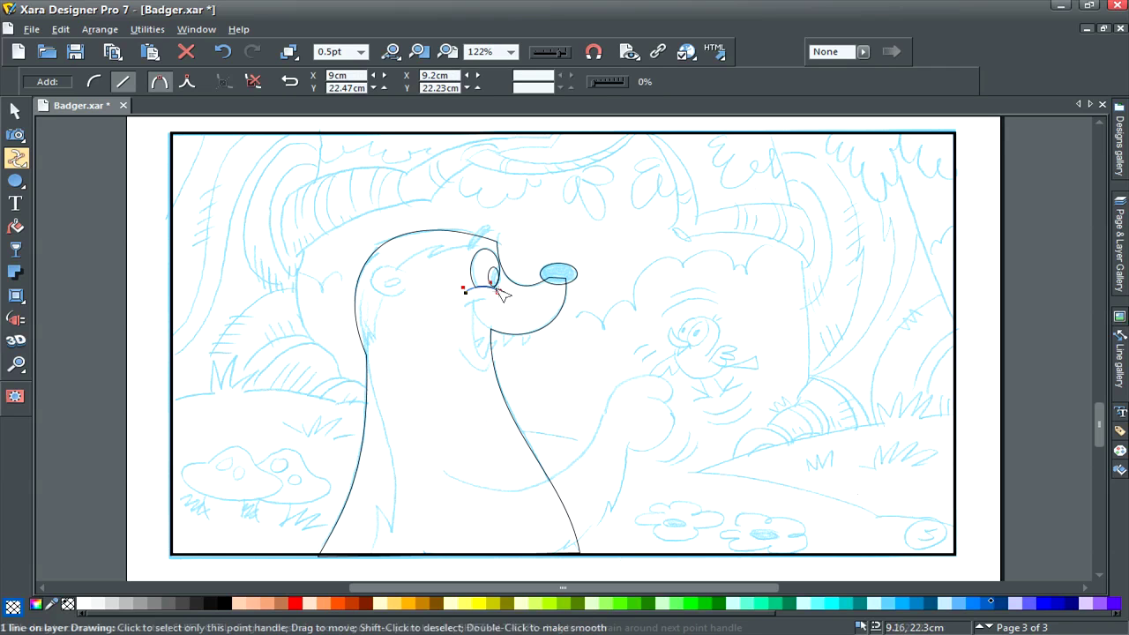
# Expand page 3's layers and make its Drawing layer active
pyautogui.click(1118, 265)
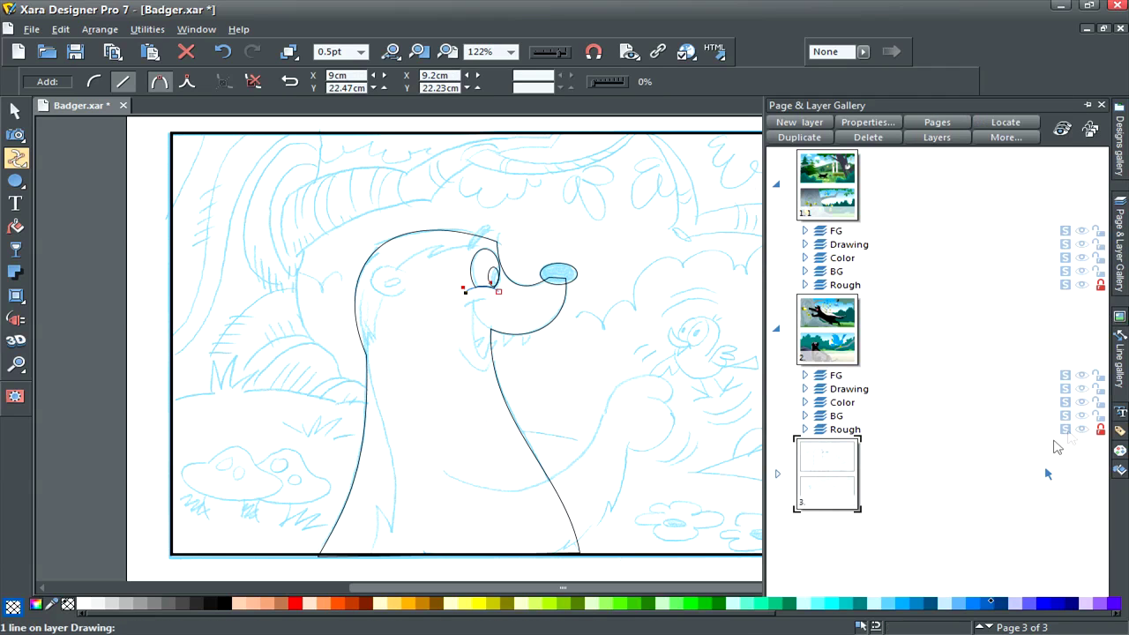
pyautogui.click(778, 475)
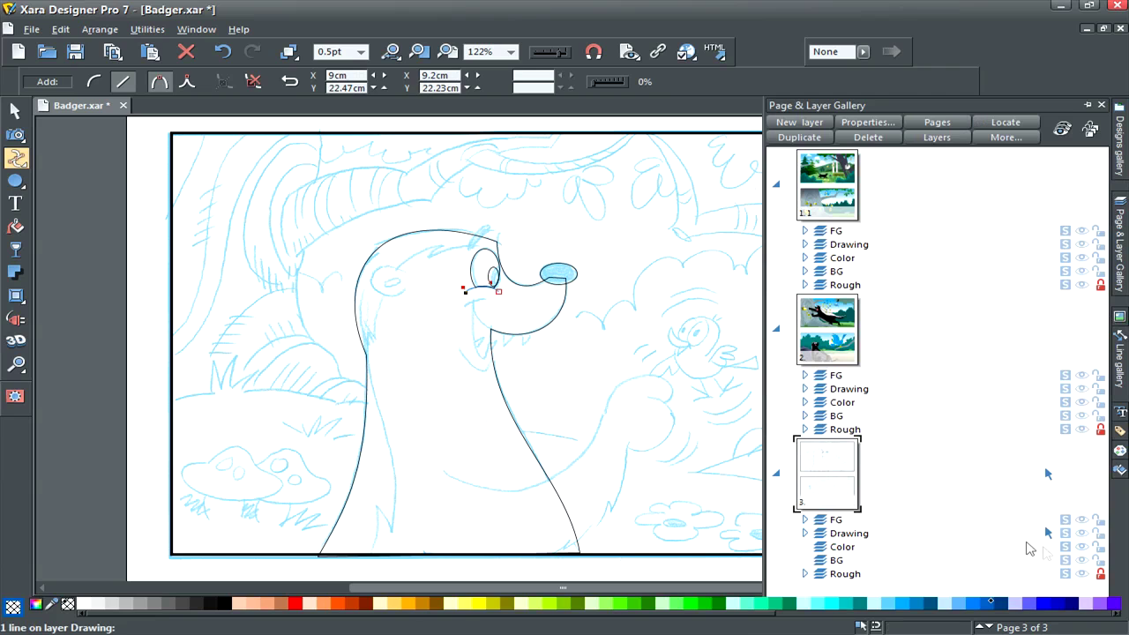
pyautogui.click(1013, 531)
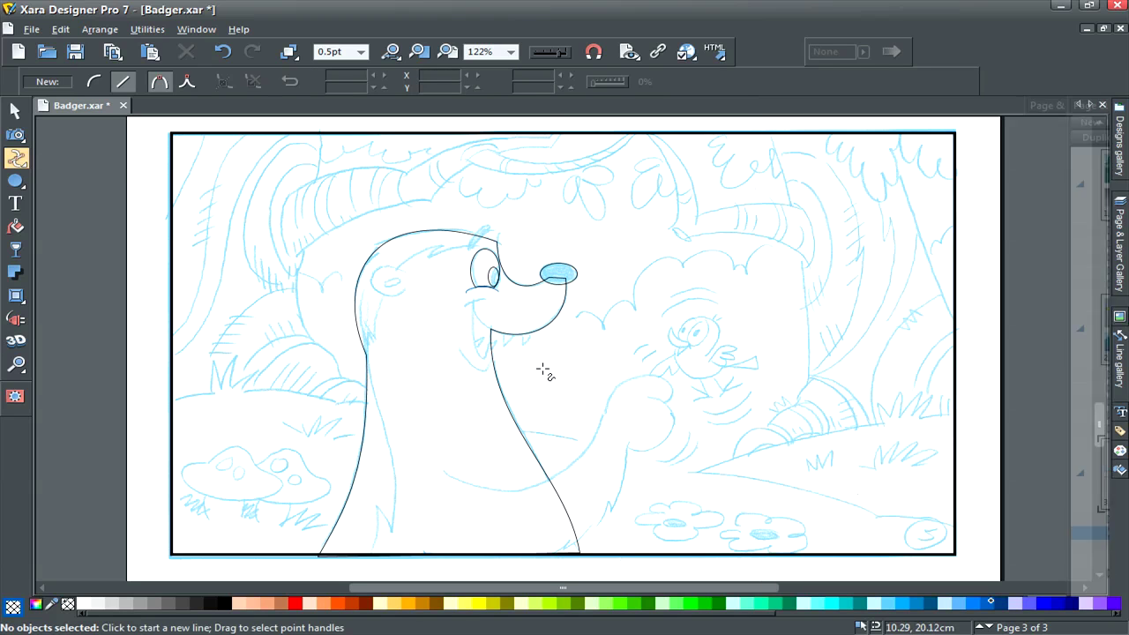
# Draw a short freehand smile crease below the eye, and colour both it and the line under the eye black
pyautogui.press('F3')
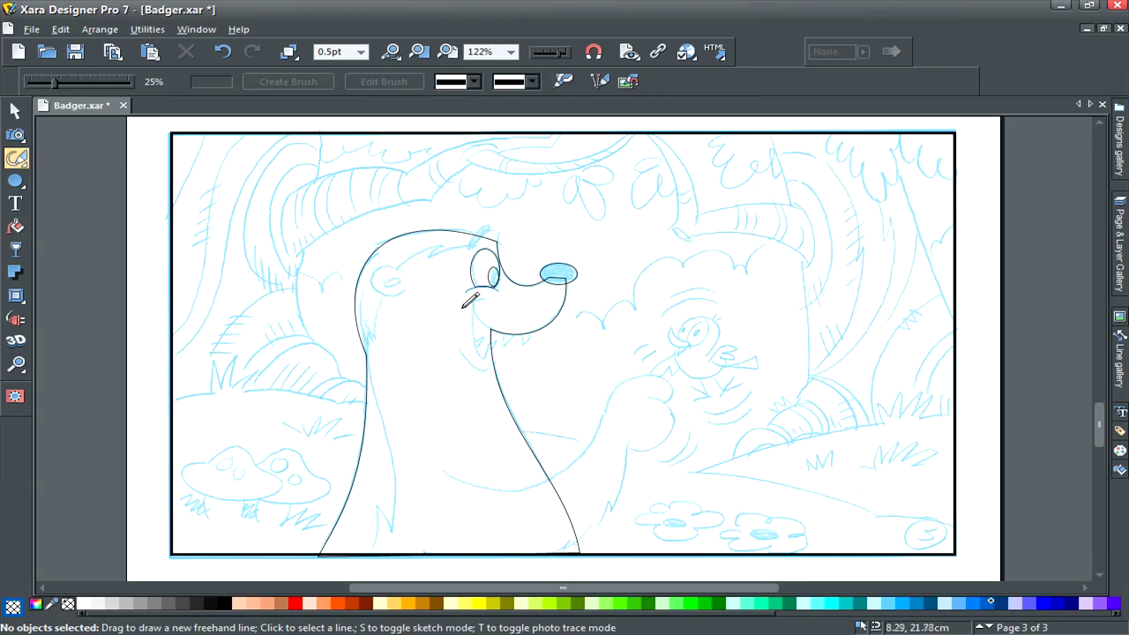
pyautogui.moveTo(463, 307); pyautogui.dragTo(493, 298)
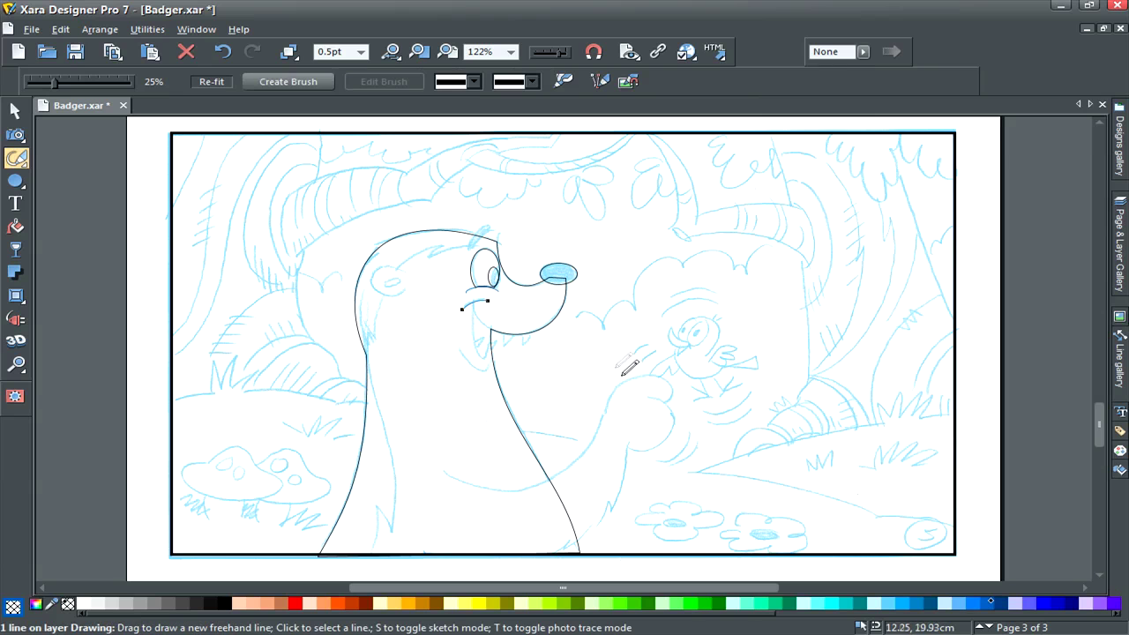
pyautogui.scroll(-1, 622, 374)
pyautogui.scroll(3, 622, 374)
pyautogui.moveTo(646, 588); pyautogui.dragTo(590, 592)
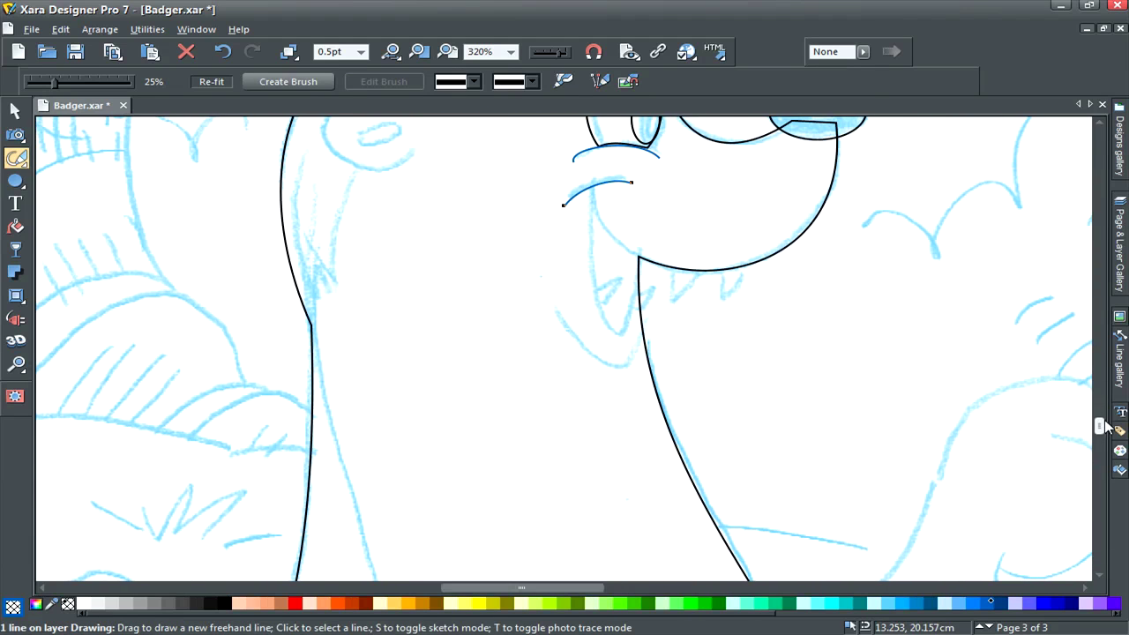
pyautogui.moveTo(1099, 425); pyautogui.dragTo(1100, 417)
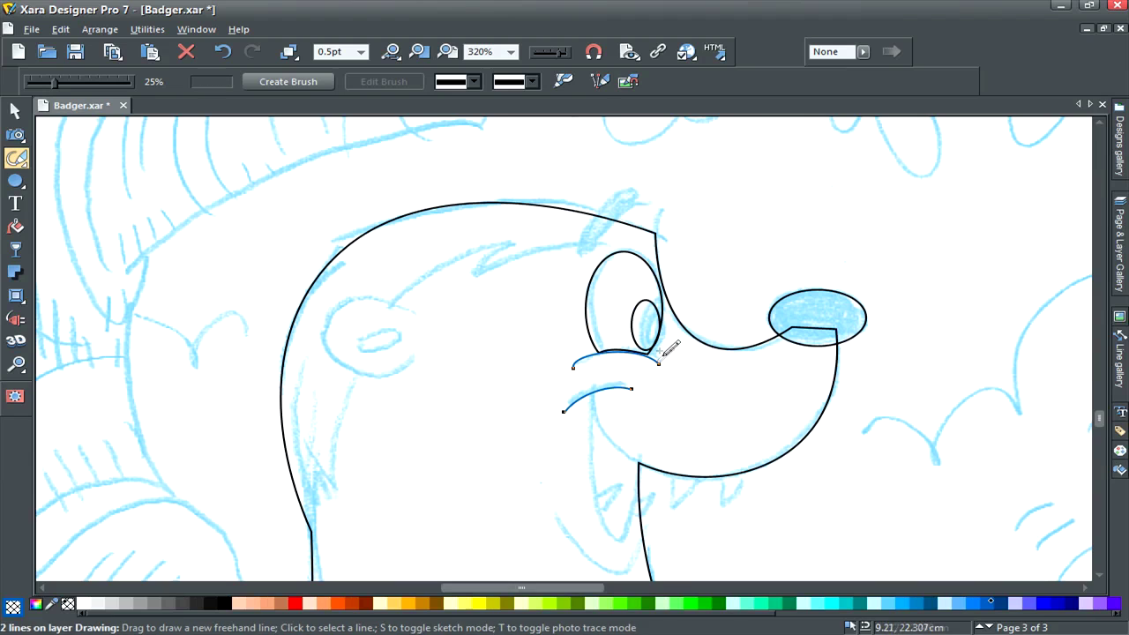
pyautogui.click(222, 601)
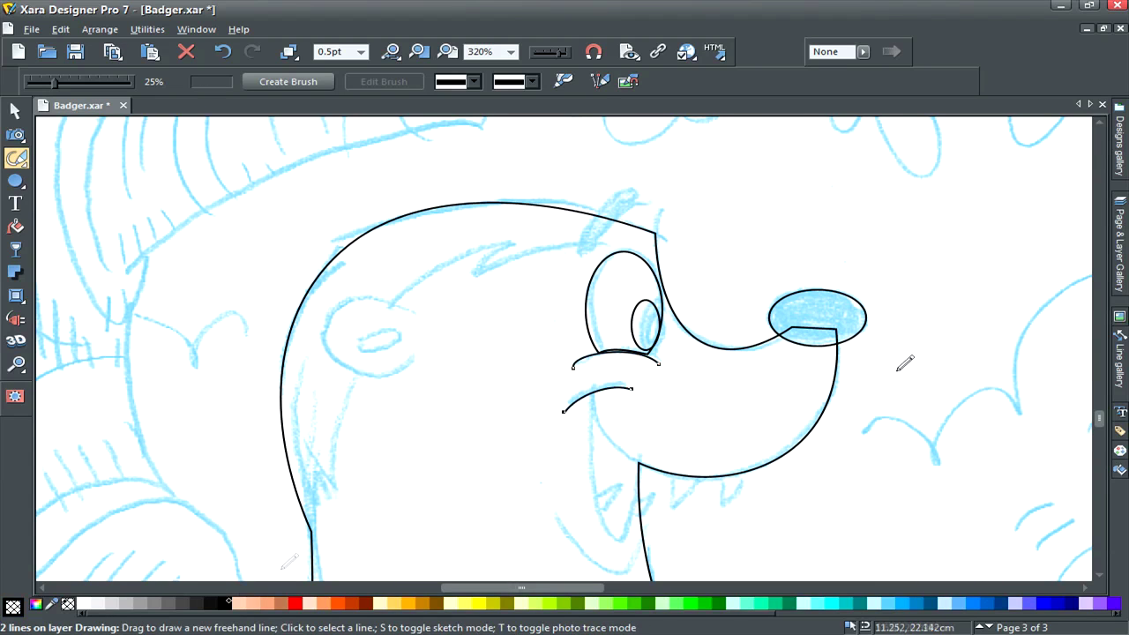
pyautogui.press('Escape')
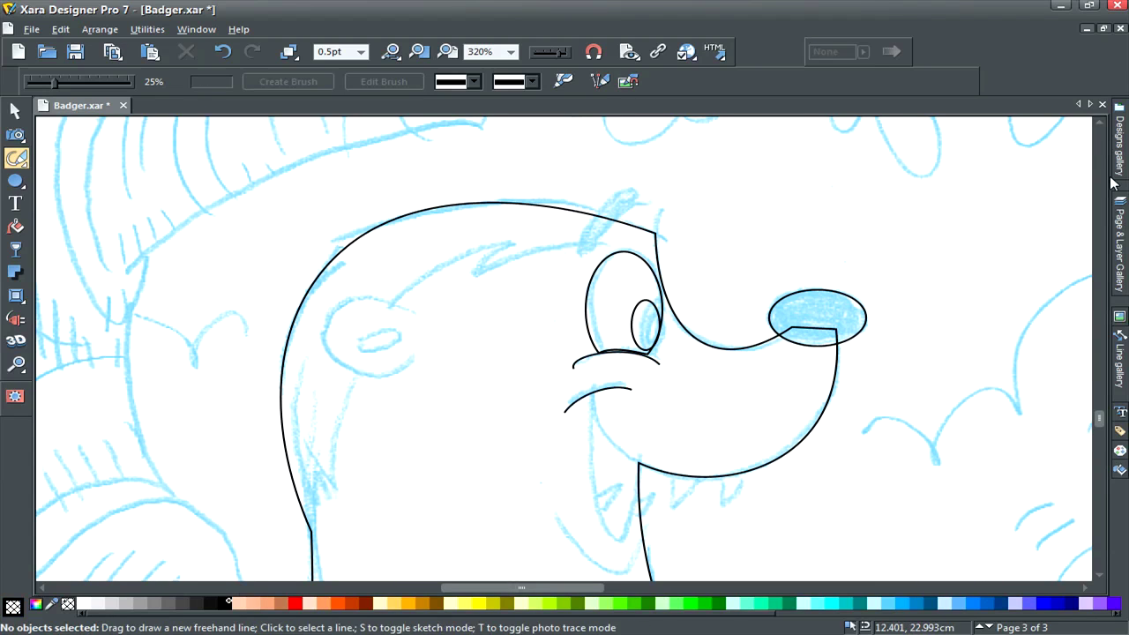
# Draw a closed, curved eyebrow shape above the badger's eye, following the sketch
pyautogui.press('F4')
pyautogui.moveTo(633, 184)
pyautogui.mouseDown()
pyautogui.moveTo(639, 203)
pyautogui.moveTo(613, 224)
pyautogui.moveTo(641, 216)
pyautogui.mouseUp()
pyautogui.click(578, 258)
pyautogui.click(632, 184)
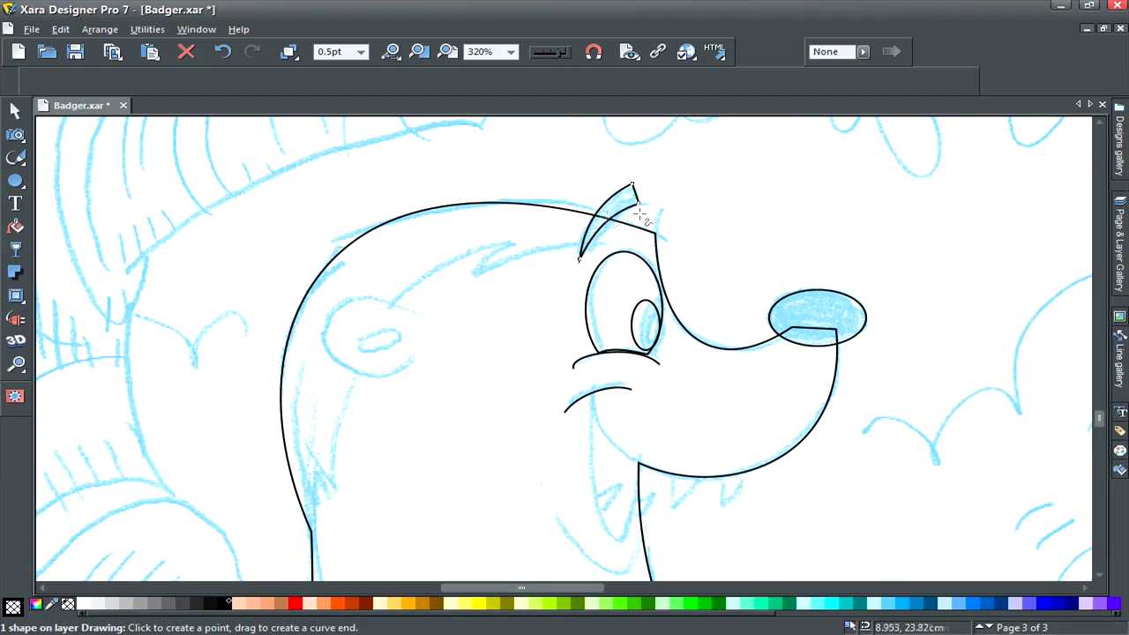
# Draw a closed ear shape on the side of the badger's head, roughly following the sketched ear
pyautogui.click(413, 362)
pyautogui.moveTo(323, 342); pyautogui.dragTo(327, 302)
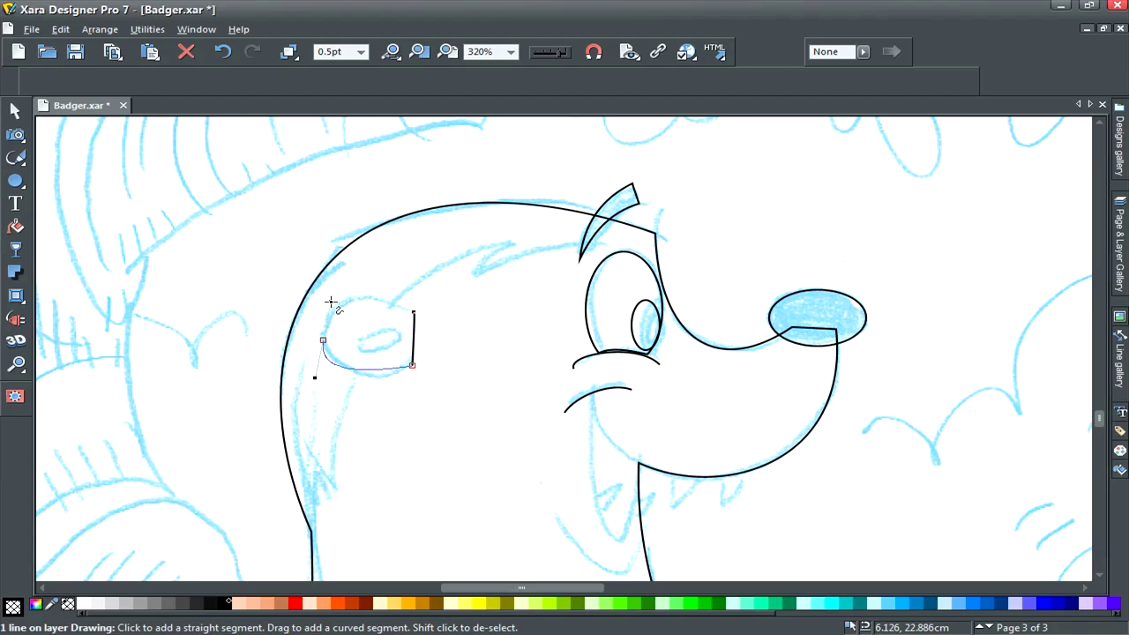
pyautogui.click(413, 313)
# Reshape the upper, back and lower curves of the badger's ear to match the rounded sketch
pyautogui.press('F4')
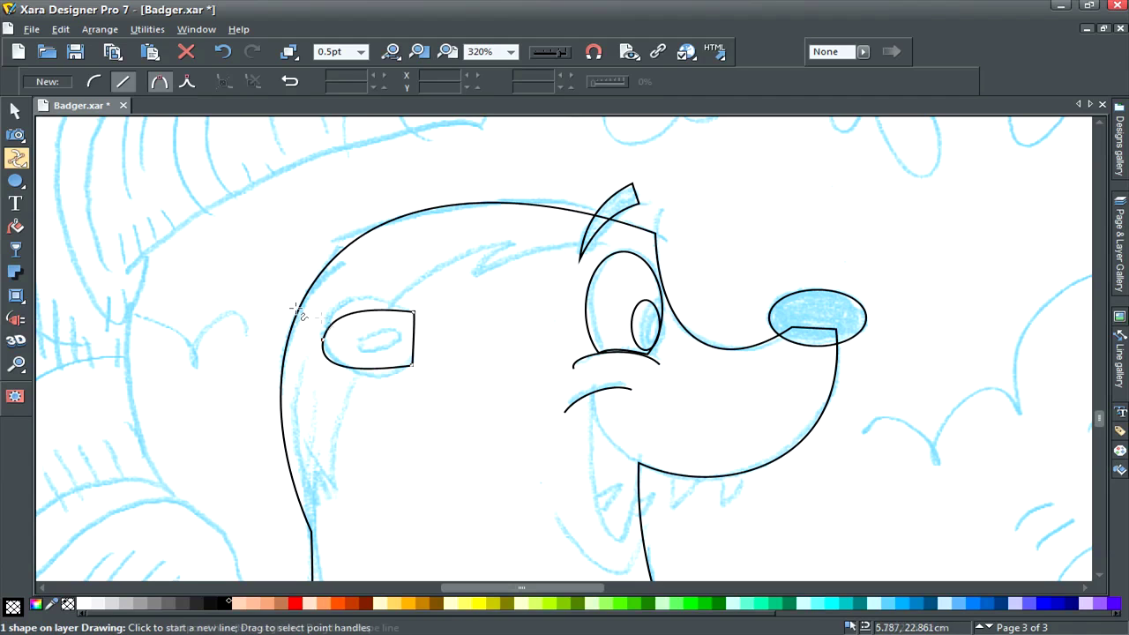
pyautogui.click(323, 339)
pyautogui.moveTo(328, 304); pyautogui.dragTo(335, 271)
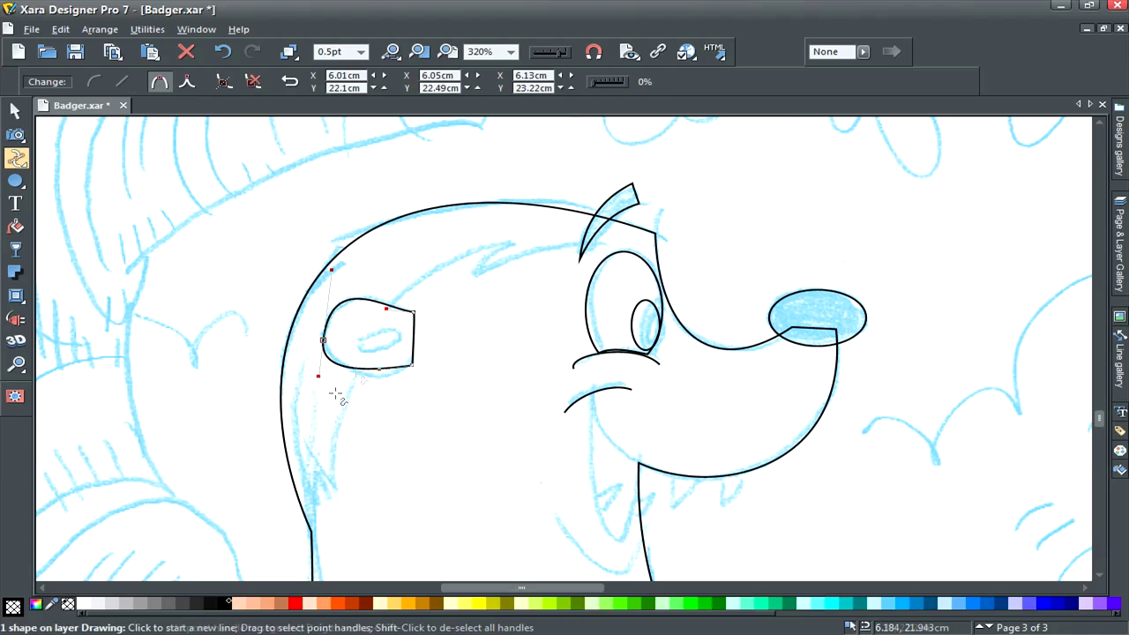
pyautogui.moveTo(316, 376); pyautogui.dragTo(329, 383)
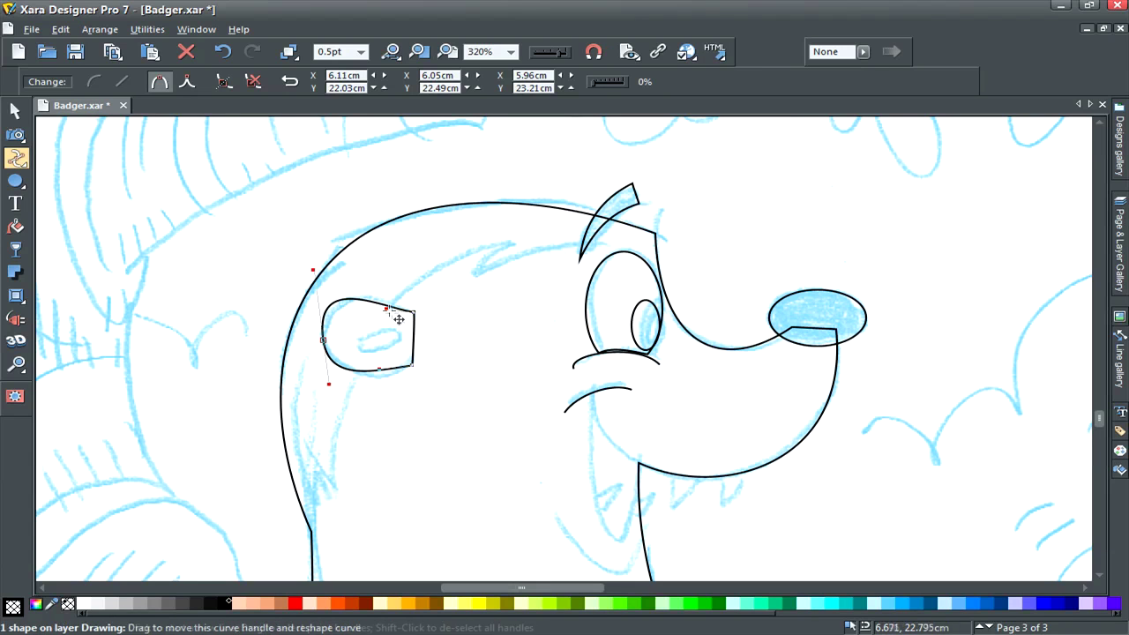
pyautogui.moveTo(386, 308); pyautogui.dragTo(403, 291)
pyautogui.click(412, 365)
pyautogui.moveTo(412, 365); pyautogui.dragTo(327, 388)
pyautogui.moveTo(341, 301); pyautogui.dragTo(325, 343)
pyautogui.moveTo(405, 293); pyautogui.dragTo(397, 298)
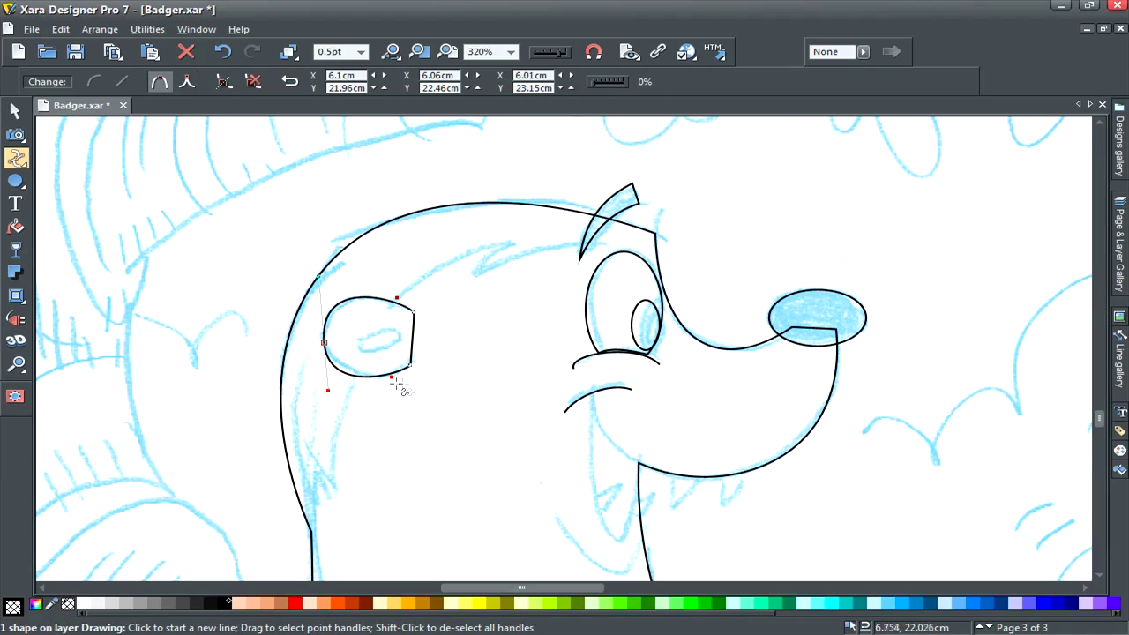
pyautogui.moveTo(392, 379); pyautogui.dragTo(386, 377)
# Draw a freehand curve from the smile crease down to the muzzle's lower edge, completing the upper mouth line
pyautogui.press('F3')
pyautogui.moveTo(595, 389)
pyautogui.mouseDown()
pyautogui.moveTo(616, 439)
pyautogui.moveTo(640, 459)
pyautogui.mouseUp()
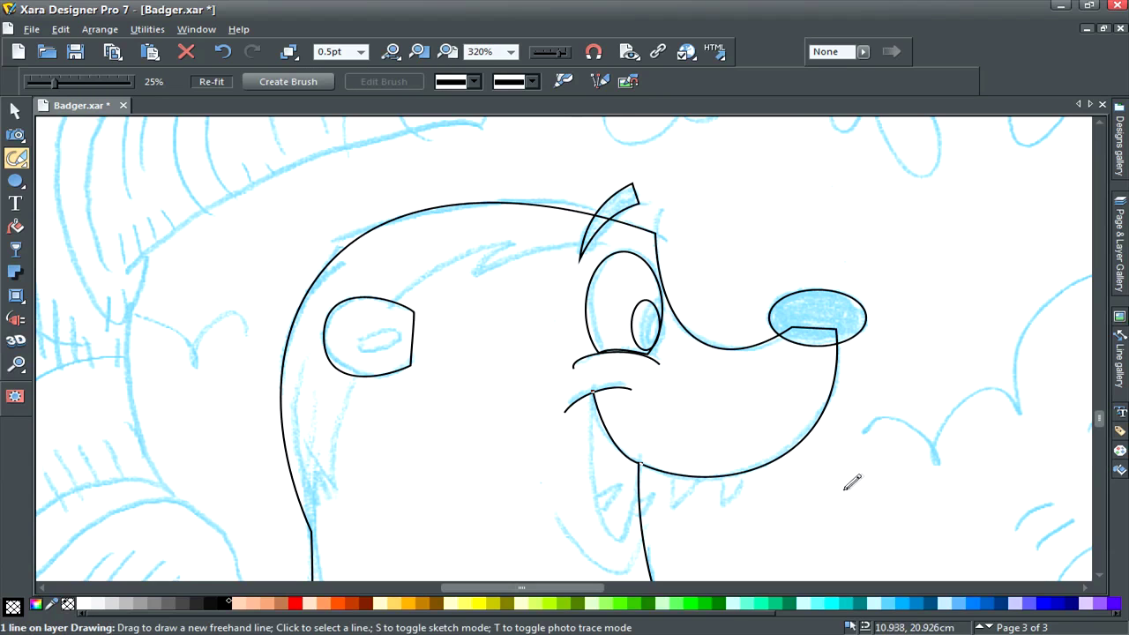
pyautogui.press('F4')
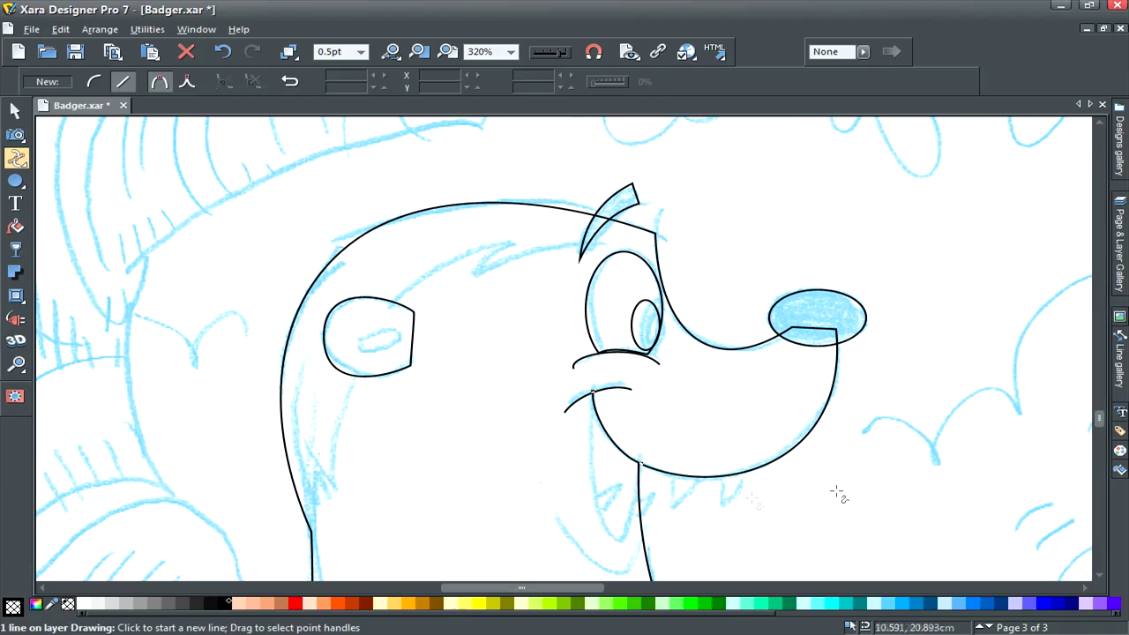
pyautogui.press('F3')
pyautogui.press('Escape')
# Draw a closed pointed tooth beneath the muzzle over the first sketched tooth and curve its side inward
pyautogui.moveTo(1100, 420); pyautogui.dragTo(1100, 423)
pyautogui.hotkey('shift', 'F5')
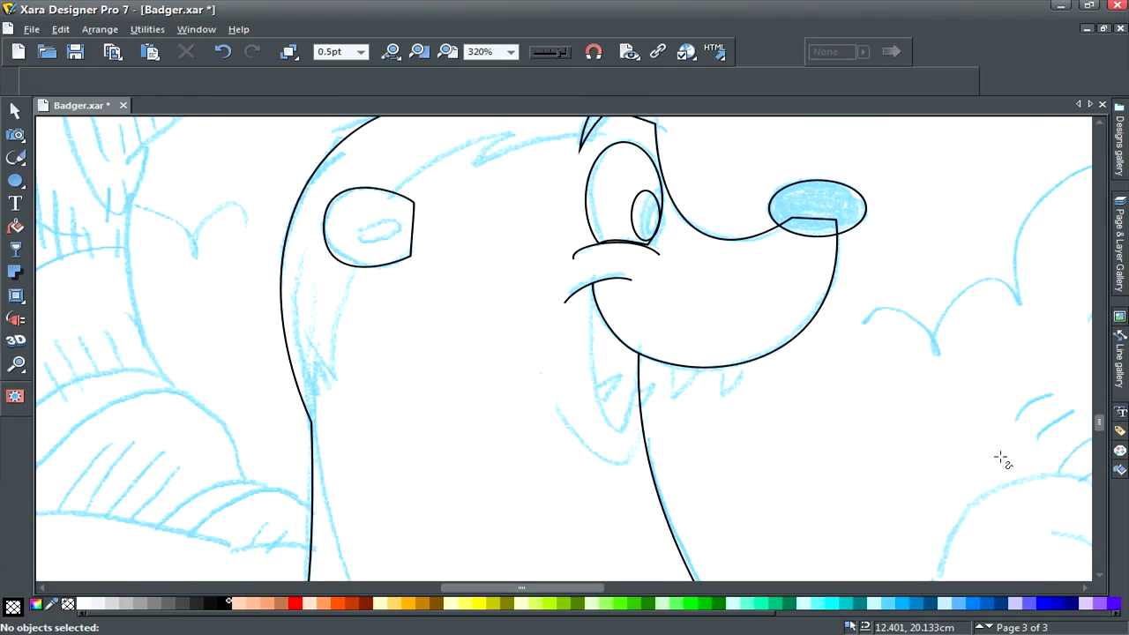
pyautogui.click(676, 360)
pyautogui.click(672, 392)
pyautogui.click(695, 365)
pyautogui.click(677, 360)
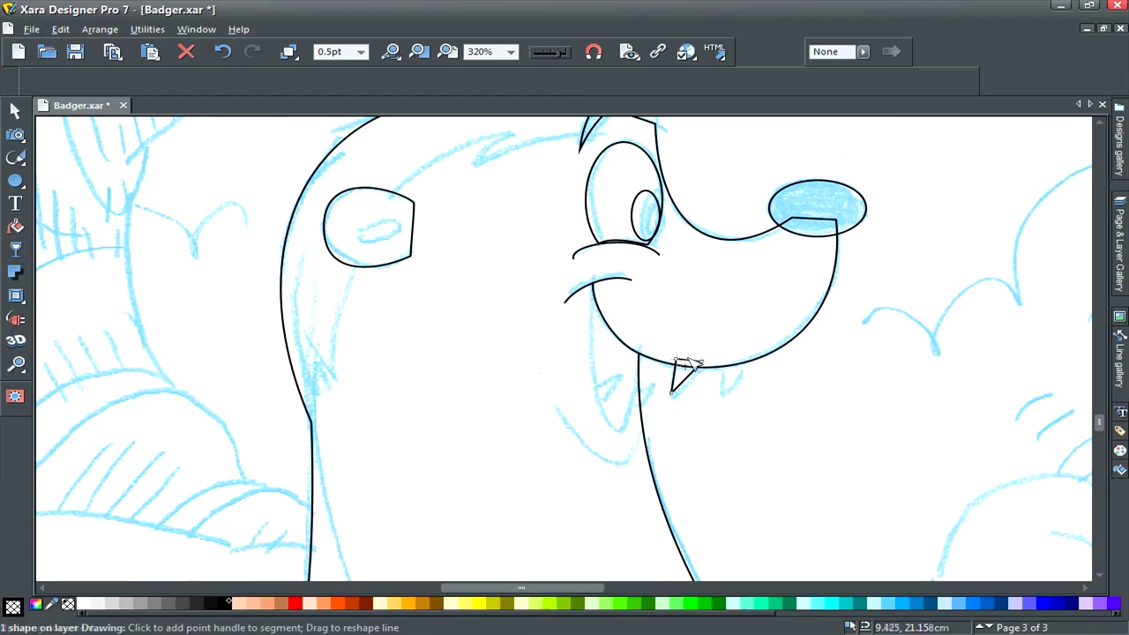
pyautogui.moveTo(685, 380); pyautogui.dragTo(679, 376)
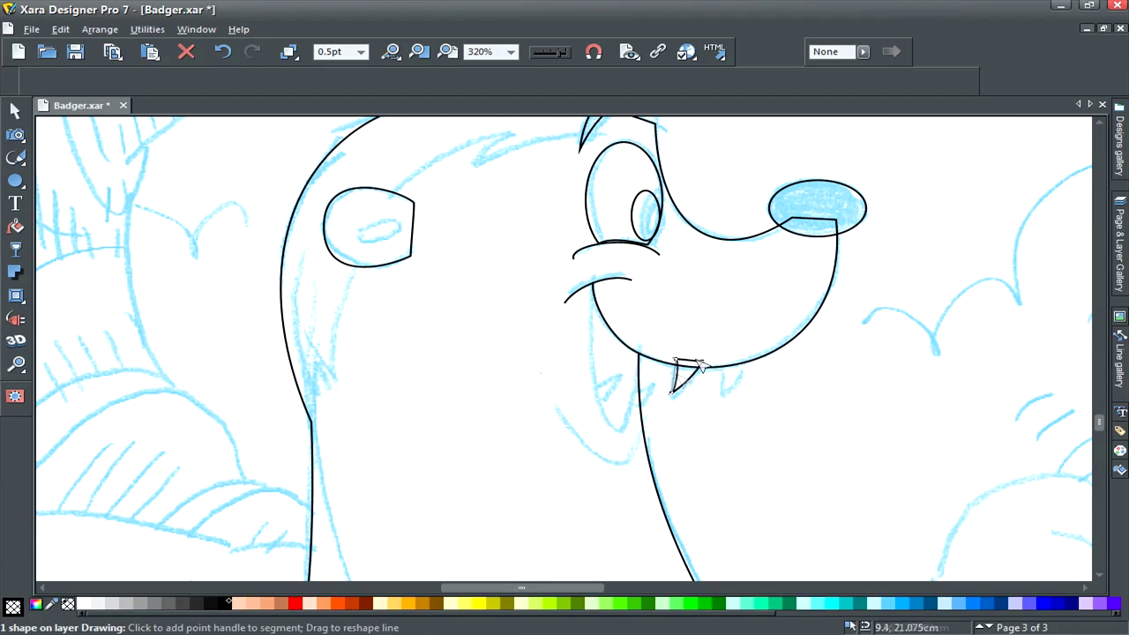
pyautogui.press('Escape')
# Draw a second closed pointed tooth nearer the nose and curve its outer side inward
pyautogui.click(721, 361)
pyautogui.click(746, 359)
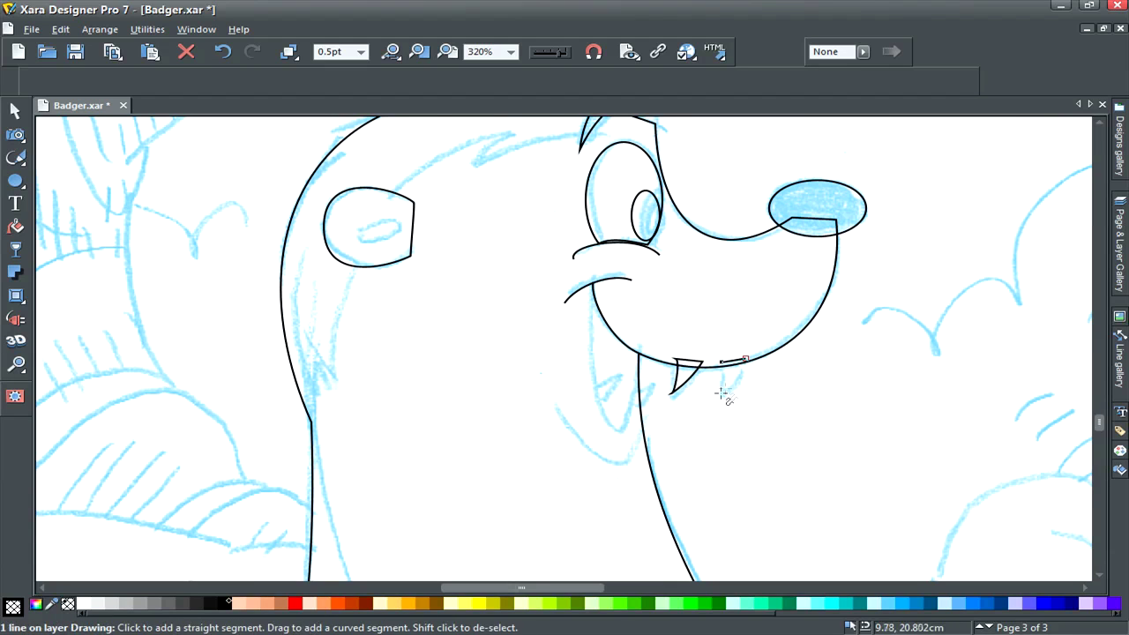
pyautogui.click(720, 395)
pyautogui.click(722, 361)
pyautogui.moveTo(738, 378); pyautogui.dragTo(726, 381)
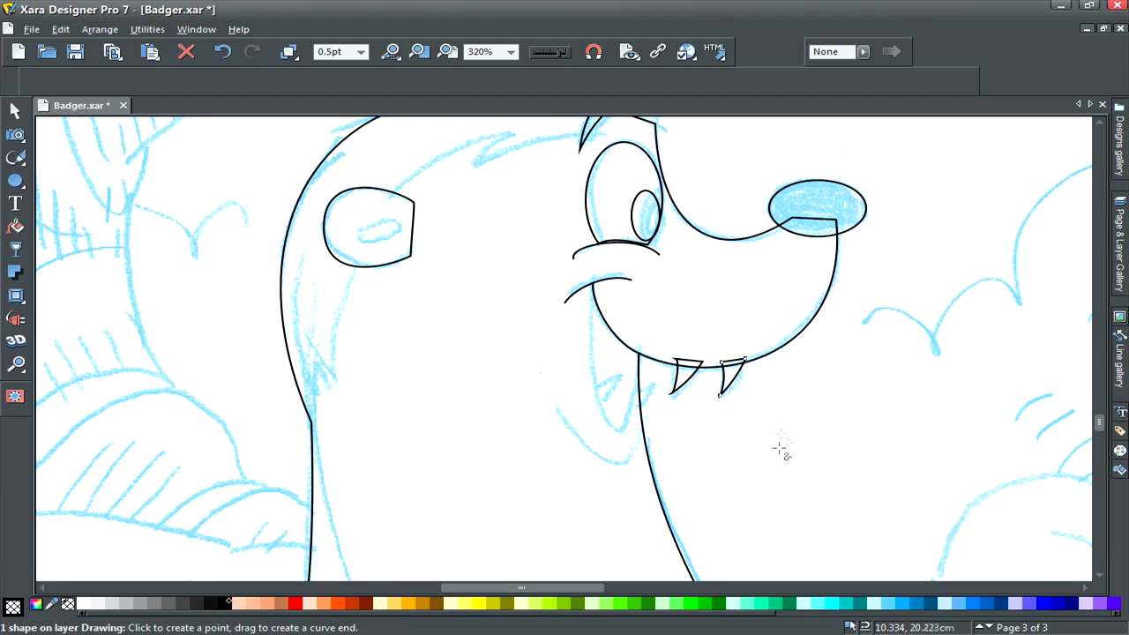
# Draw a closed open-mouth shape from the smile crease, around the lower jaw and up to the muzzle's lower edge
pyautogui.click(591, 284)
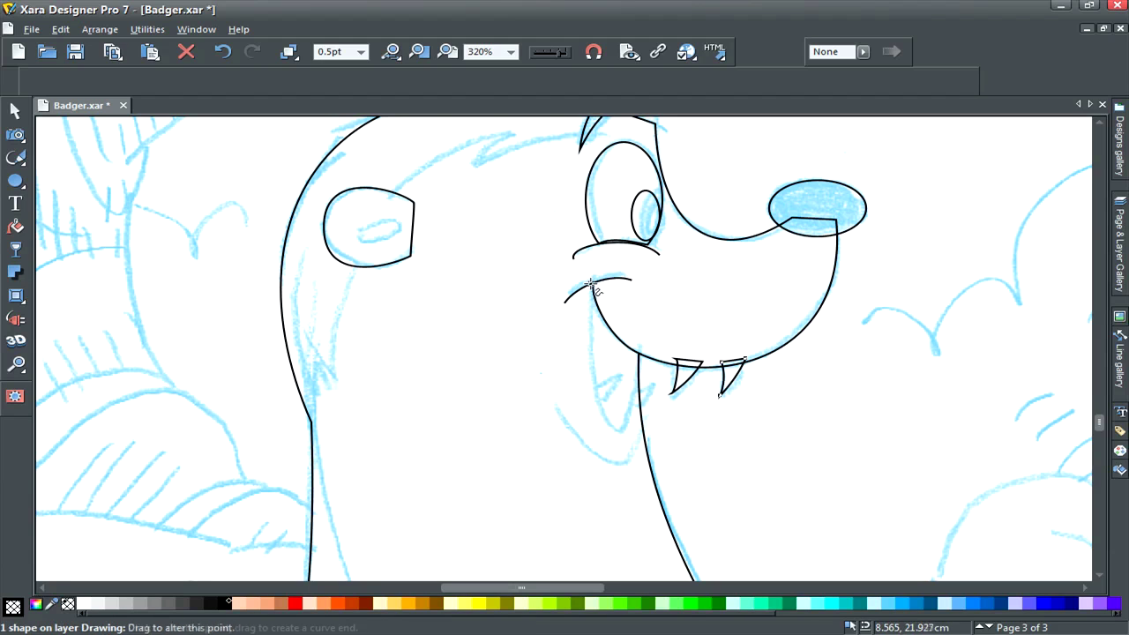
pyautogui.moveTo(618, 434); pyautogui.dragTo(647, 448)
pyautogui.click(638, 354)
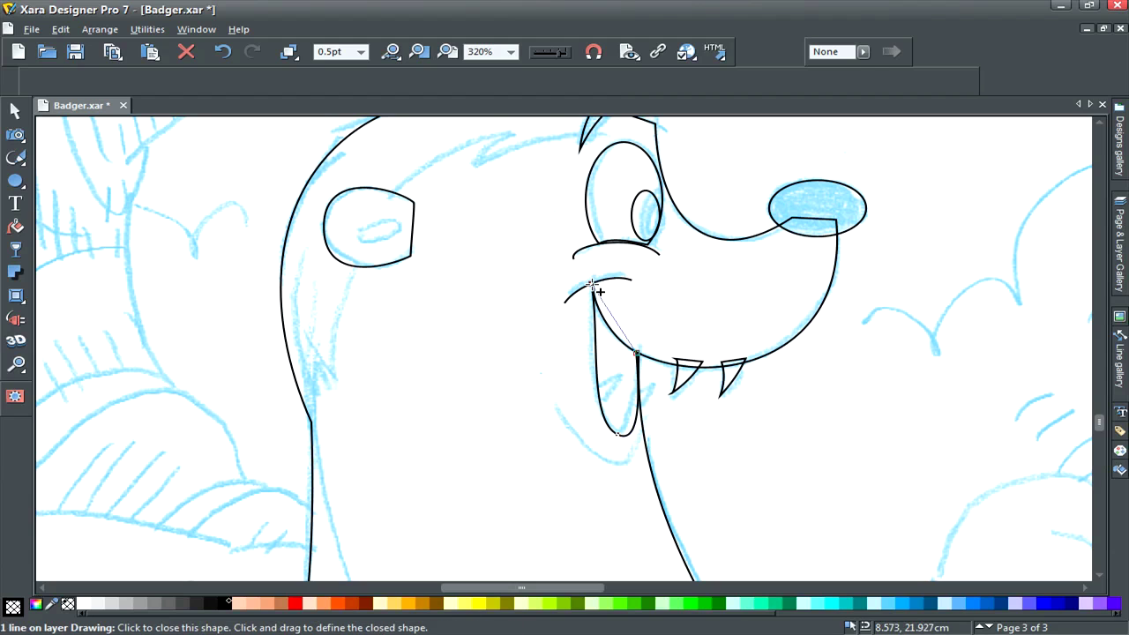
pyautogui.click(592, 285)
# Reshape the open mouth's sides to follow the sketch and bend its upper edge along the muzzle line
pyautogui.press('F4')
pyautogui.moveTo(573, 269); pyautogui.dragTo(596, 342)
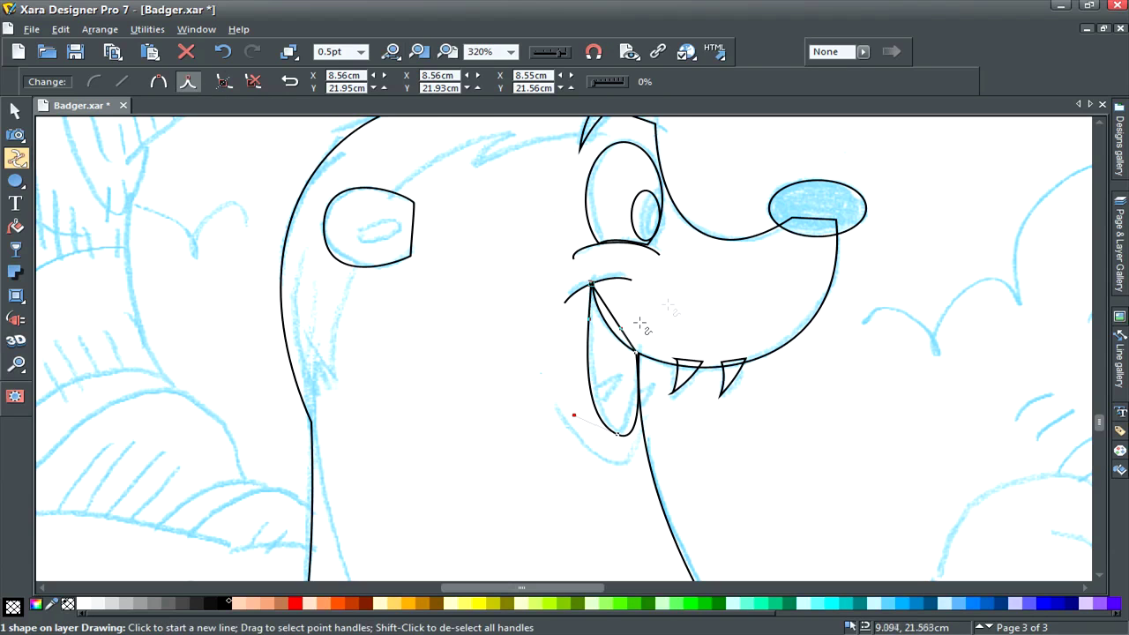
pyautogui.moveTo(616, 327); pyautogui.dragTo(619, 335)
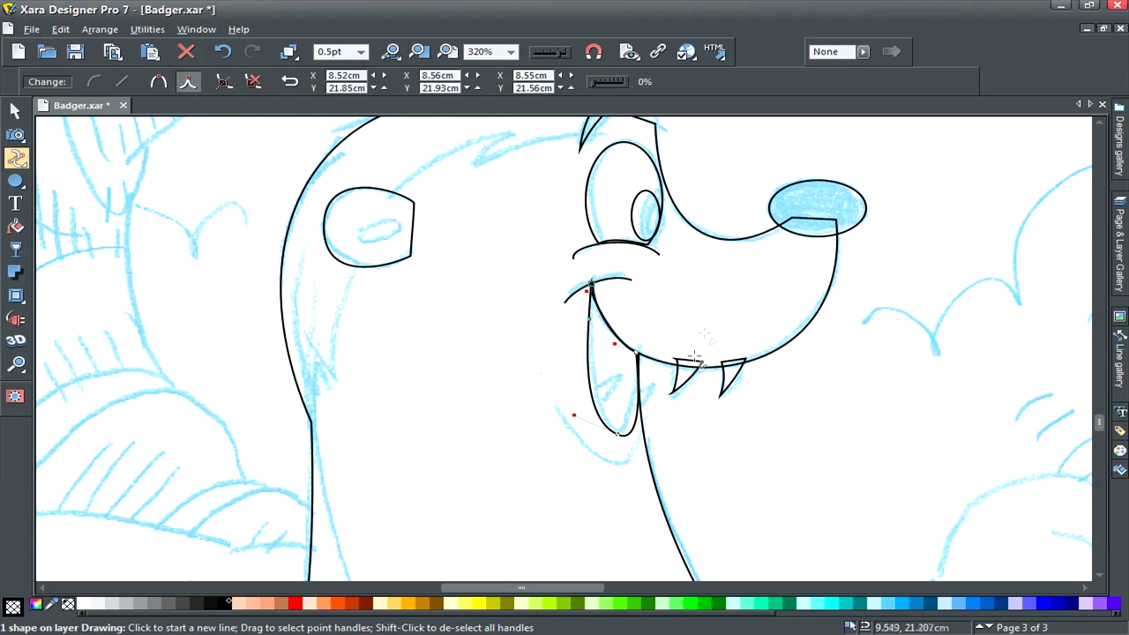
pyautogui.moveTo(631, 423); pyautogui.dragTo(618, 430)
pyautogui.press('Escape')
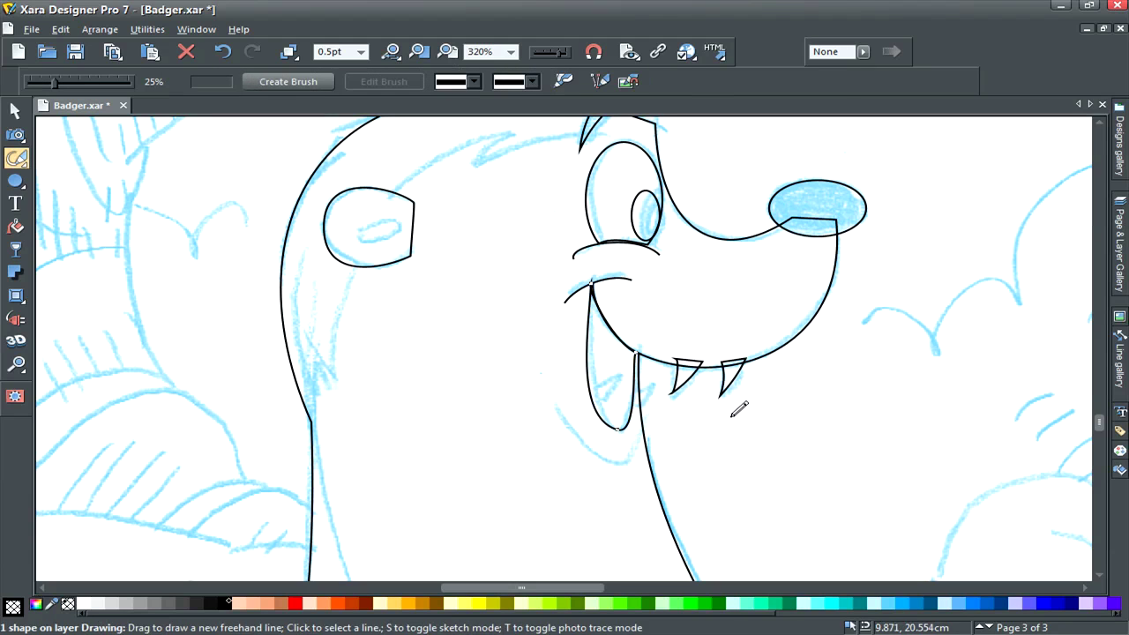
# Draw a freehand jaw curve beneath the open mouth and the pointed lower teeth along the mouth's sides
pyautogui.moveTo(556, 403)
pyautogui.mouseDown()
pyautogui.moveTo(593, 446)
pyautogui.moveTo(622, 458)
pyautogui.moveTo(637, 438)
pyautogui.mouseUp()
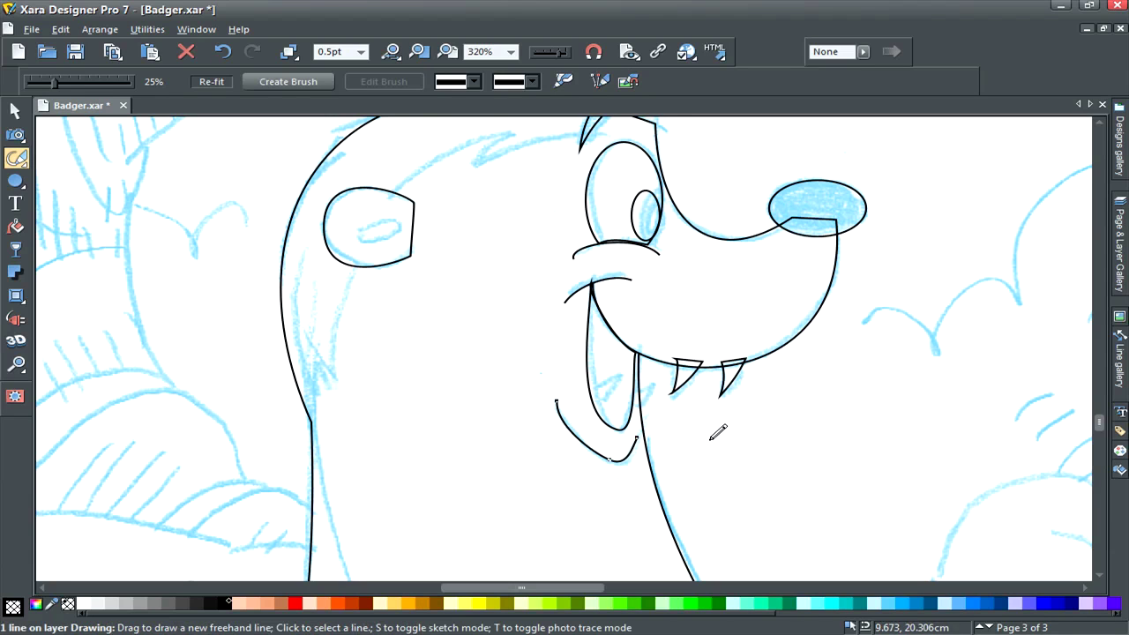
pyautogui.press('Escape')
pyautogui.moveTo(590, 395)
pyautogui.mouseDown()
pyautogui.moveTo(617, 376)
pyautogui.moveTo(596, 409)
pyautogui.moveTo(652, 381)
pyautogui.moveTo(635, 413)
pyautogui.moveTo(638, 395)
pyautogui.mouseUp()
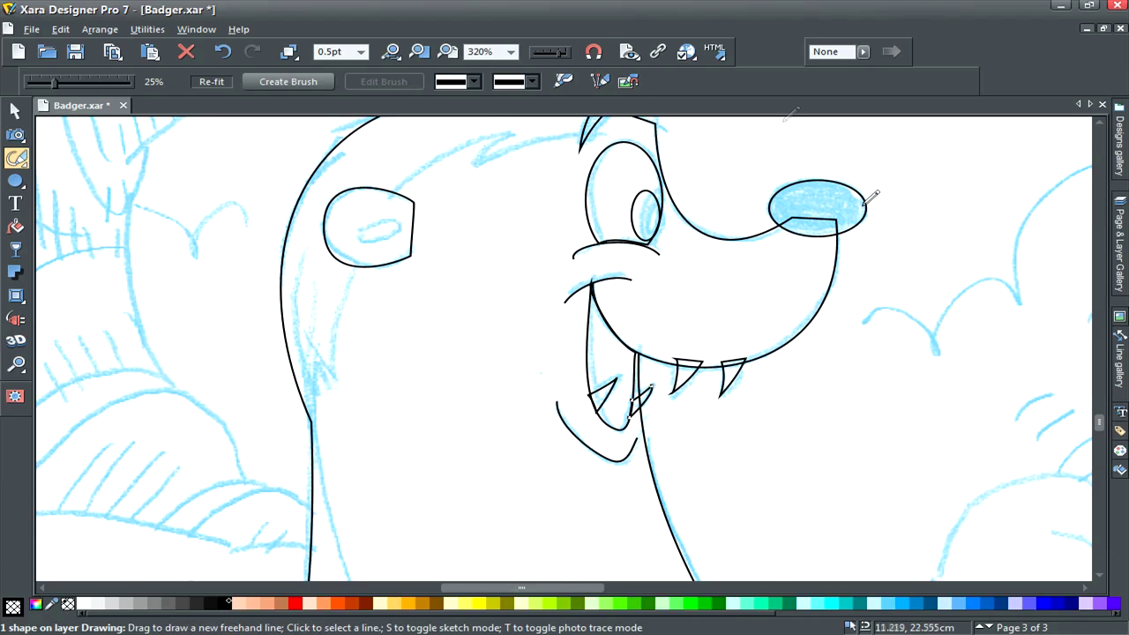
# Draw a closed freehand shape for the fur stripe from the brow down the back, looping outside the badger's outline
pyautogui.click(391, 52)
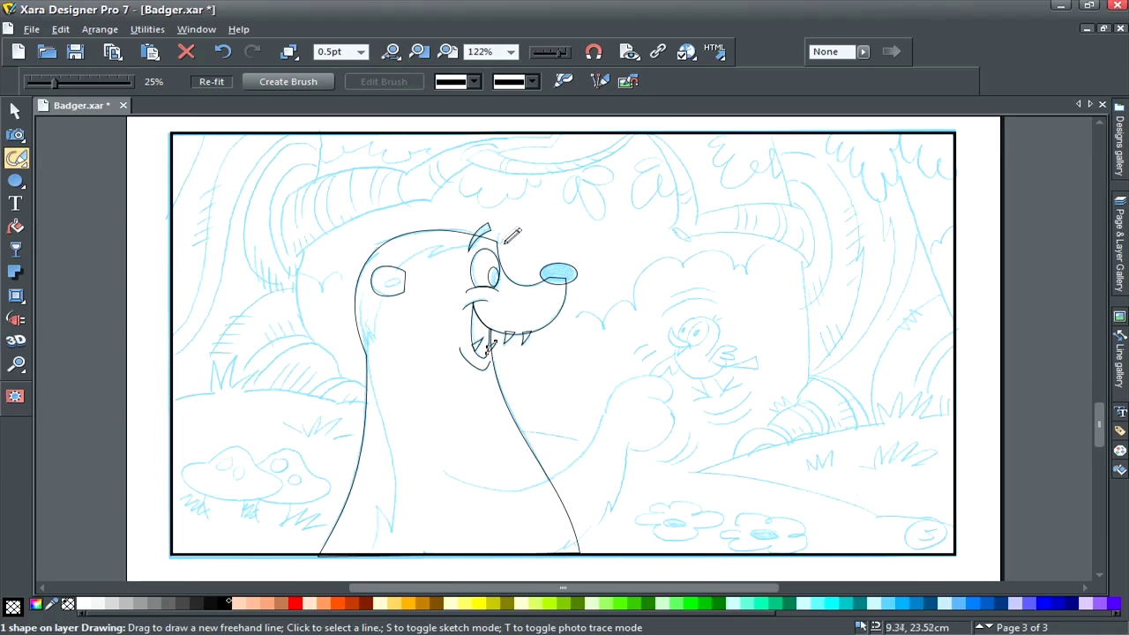
pyautogui.moveTo(513, 235); pyautogui.dragTo(491, 238)
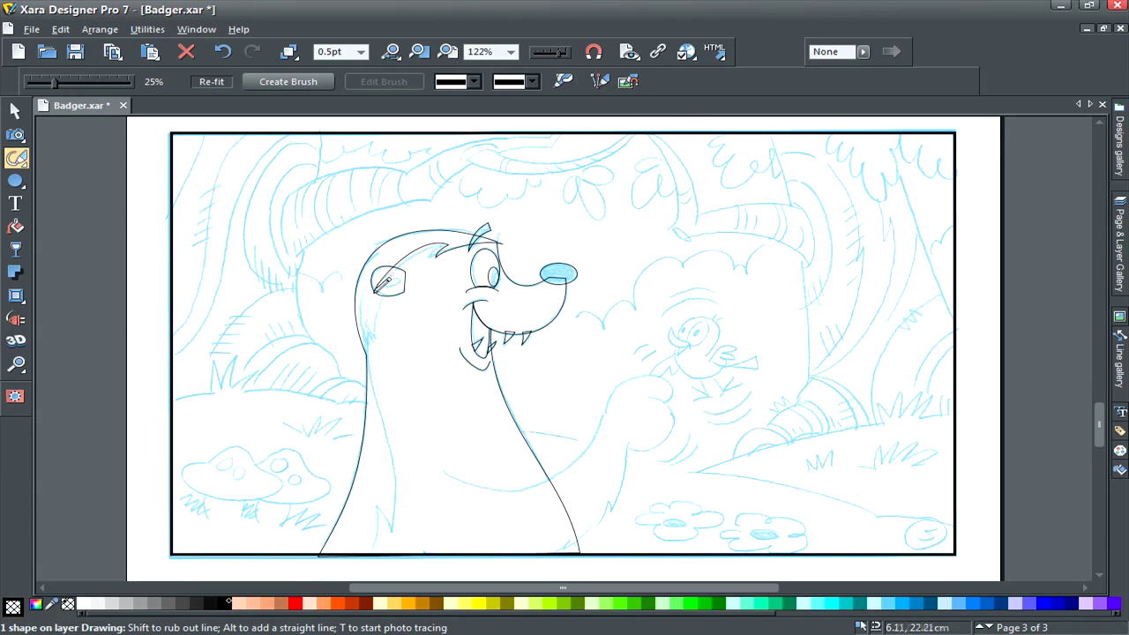
pyautogui.moveTo(384, 281)
pyautogui.mouseDown()
pyautogui.moveTo(368, 328)
pyautogui.moveTo(394, 532)
pyautogui.moveTo(294, 554)
pyautogui.moveTo(330, 353)
pyautogui.moveTo(500, 195)
pyautogui.moveTo(518, 234)
pyautogui.moveTo(509, 241)
pyautogui.mouseUp()
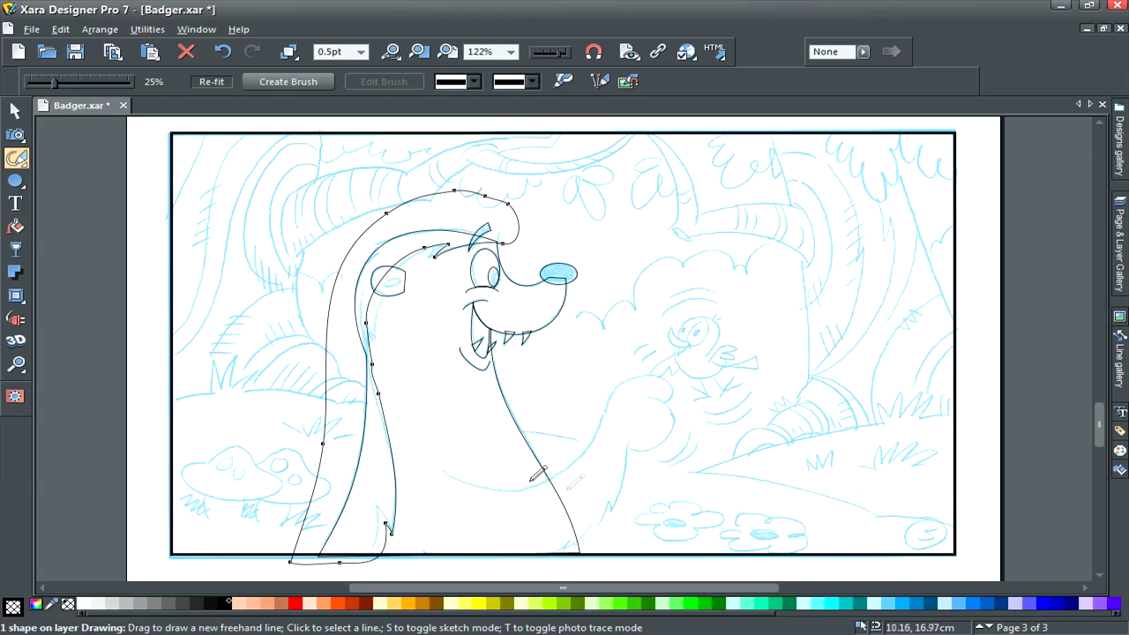
# Draw the badger's raised arm and paw as one closed freehand shape with fur tufts on its underside
pyautogui.moveTo(447, 468)
pyautogui.mouseDown()
pyautogui.moveTo(483, 488)
pyautogui.moveTo(556, 467)
pyautogui.moveTo(583, 445)
pyautogui.moveTo(608, 395)
pyautogui.mouseUp()
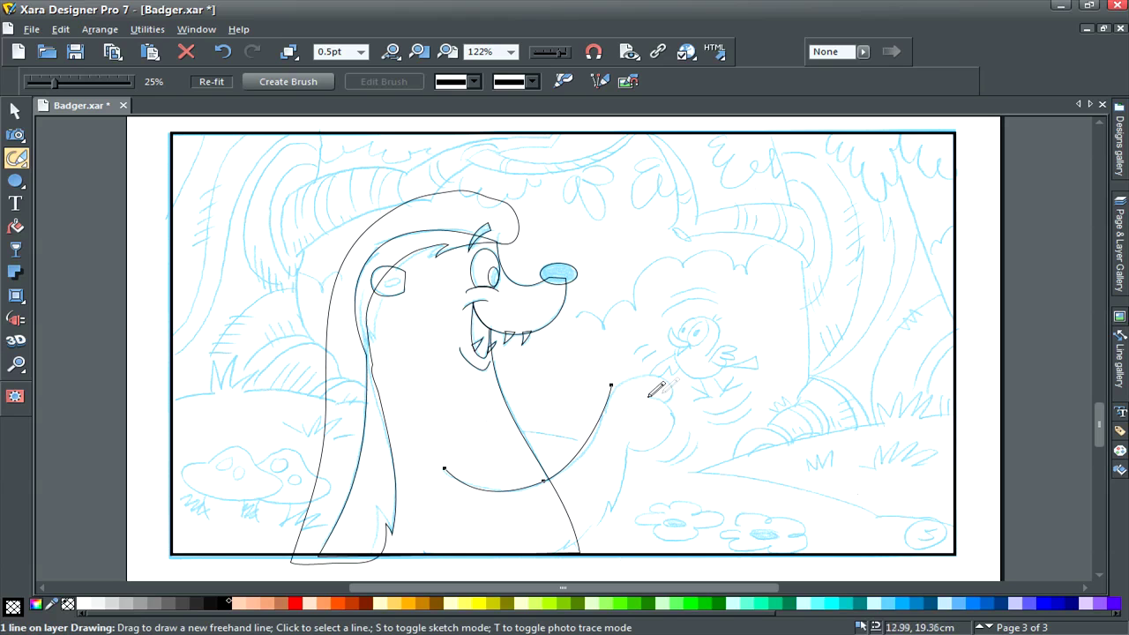
pyautogui.moveTo(612, 385)
pyautogui.mouseDown()
pyautogui.moveTo(667, 378)
pyautogui.moveTo(673, 394)
pyautogui.moveTo(598, 524)
pyautogui.moveTo(554, 552)
pyautogui.moveTo(481, 549)
pyautogui.moveTo(434, 499)
pyautogui.moveTo(444, 469)
pyautogui.mouseUp()
pyautogui.moveTo(618, 499)
pyautogui.mouseDown()
pyautogui.moveTo(615, 488)
pyautogui.moveTo(609, 511)
pyautogui.moveTo(548, 554)
pyautogui.mouseUp()
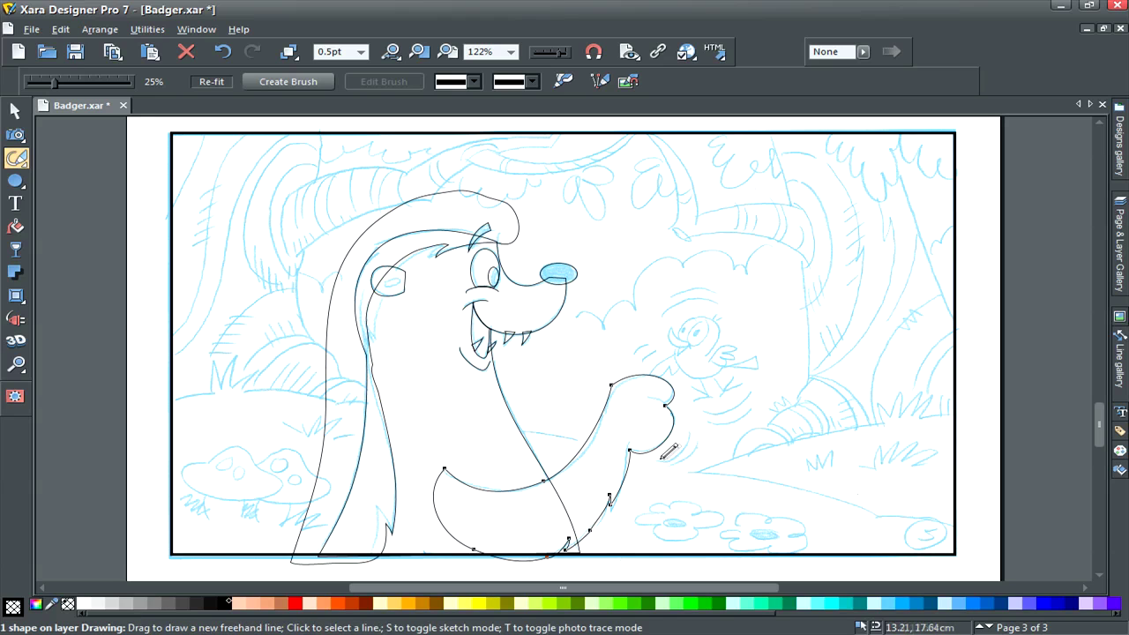
# Draw two short curved freehand motion lines beside the badger's paw
pyautogui.moveTo(655, 458)
pyautogui.mouseDown()
pyautogui.moveTo(688, 446)
pyautogui.moveTo(691, 427)
pyautogui.mouseUp()
pyautogui.press('Escape')
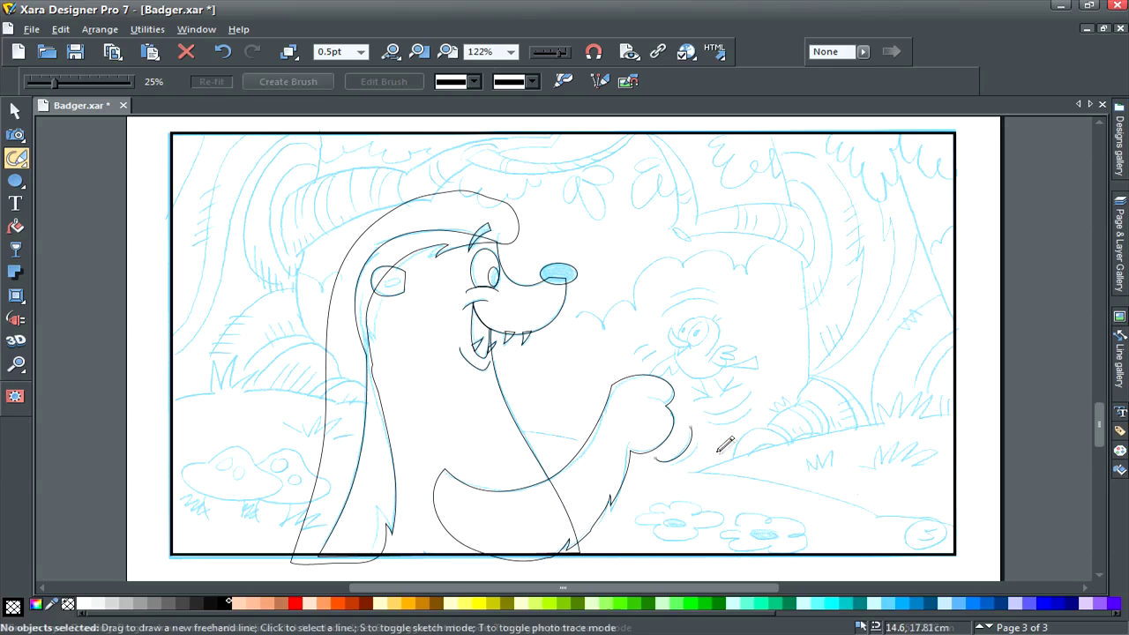
pyautogui.moveTo(676, 465); pyautogui.dragTo(701, 441)
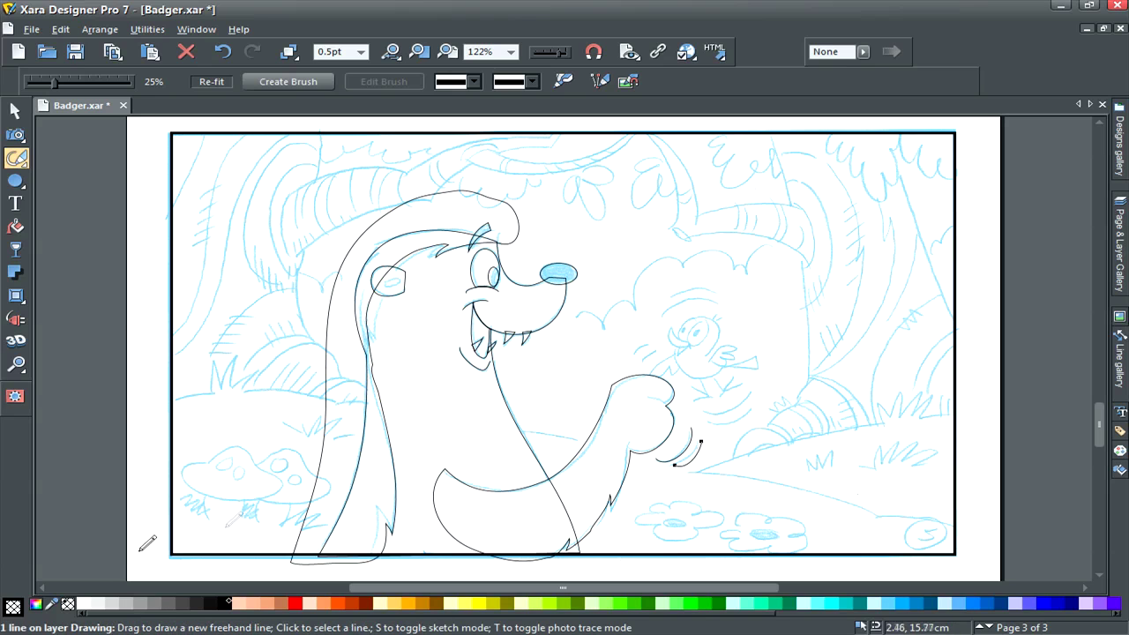
# Draw a closed outline for the small bird's head and body above the badger's paw
pyautogui.click(16, 365)
pyautogui.moveTo(608, 278)
pyautogui.mouseDown()
pyautogui.moveTo(621, 320)
pyautogui.moveTo(735, 446)
pyautogui.mouseUp()
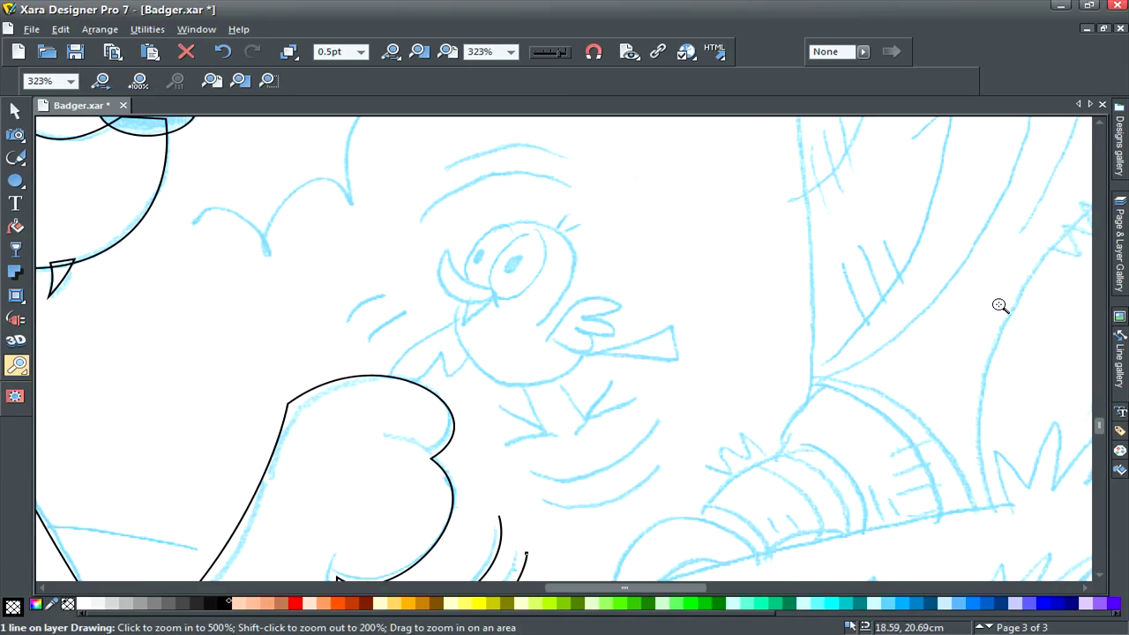
pyautogui.hotkey('shift', 'F5')
pyautogui.click(585, 354)
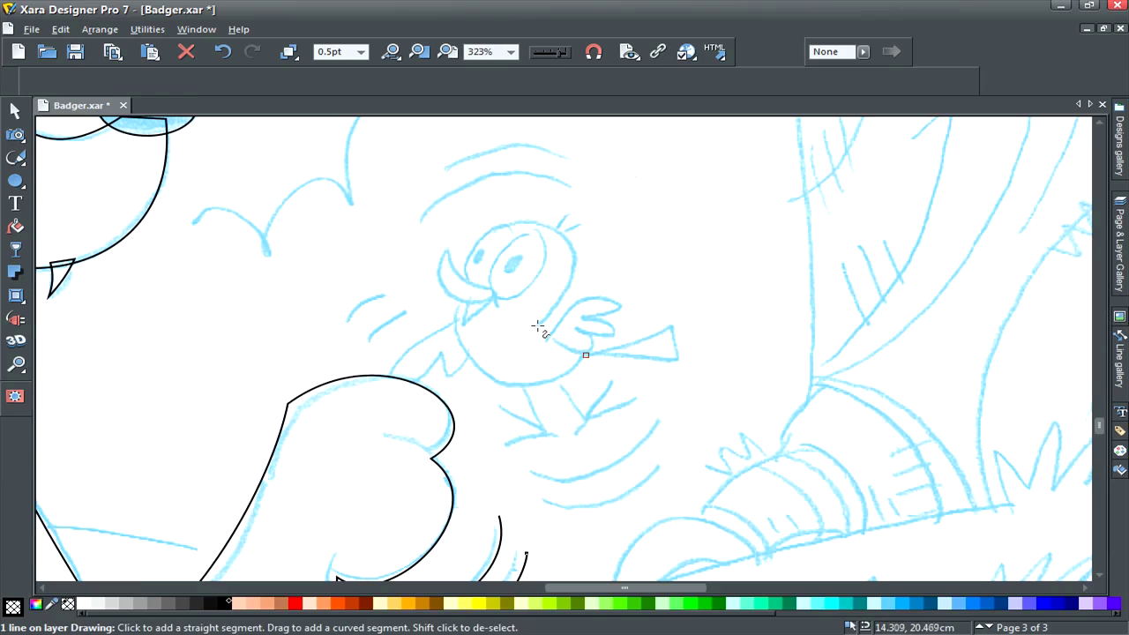
pyautogui.click(536, 327)
pyautogui.moveTo(554, 231); pyautogui.dragTo(509, 217)
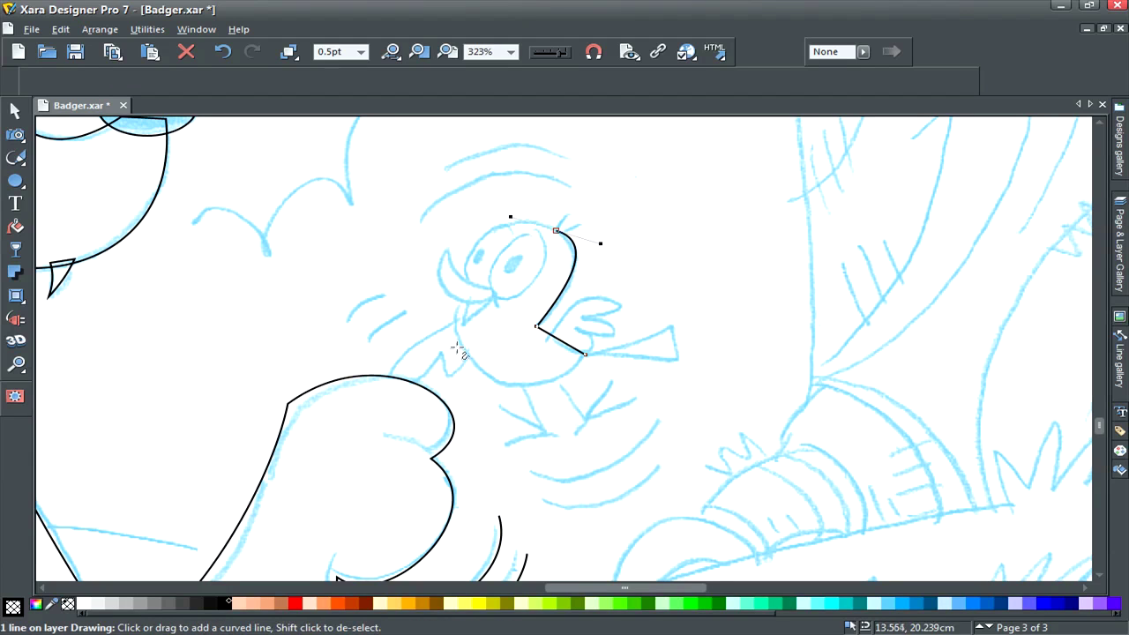
pyautogui.moveTo(455, 339); pyautogui.dragTo(484, 386)
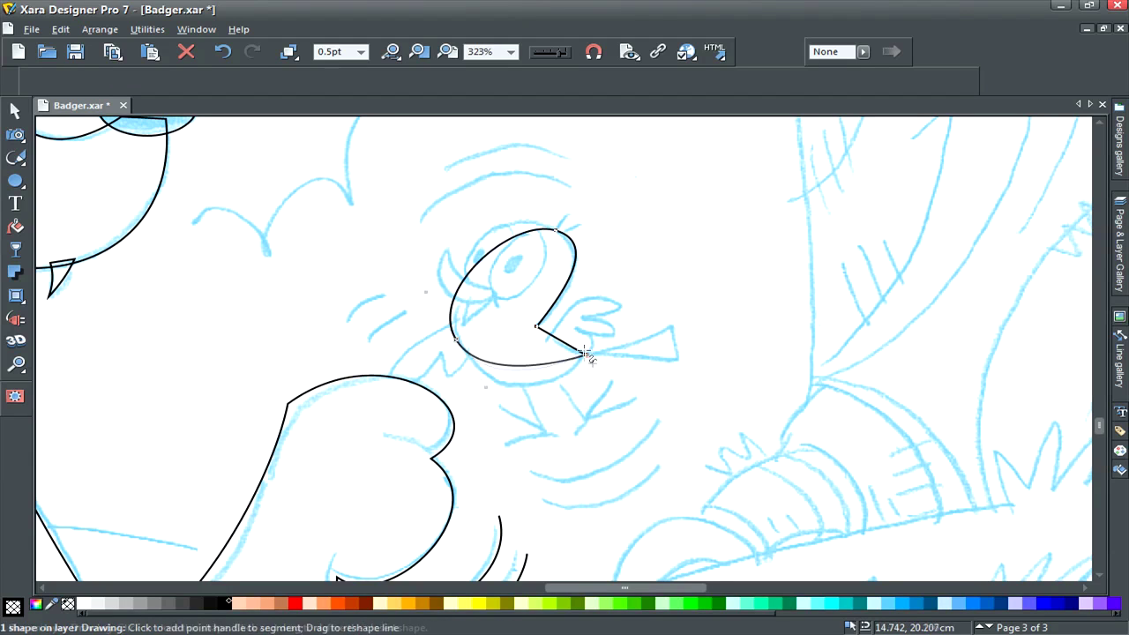
pyautogui.click(584, 353)
# Reshape the bird's outline so the belly bulges lower and the top of the head rounds out to match the sketch
pyautogui.moveTo(425, 315); pyautogui.dragTo(505, 411)
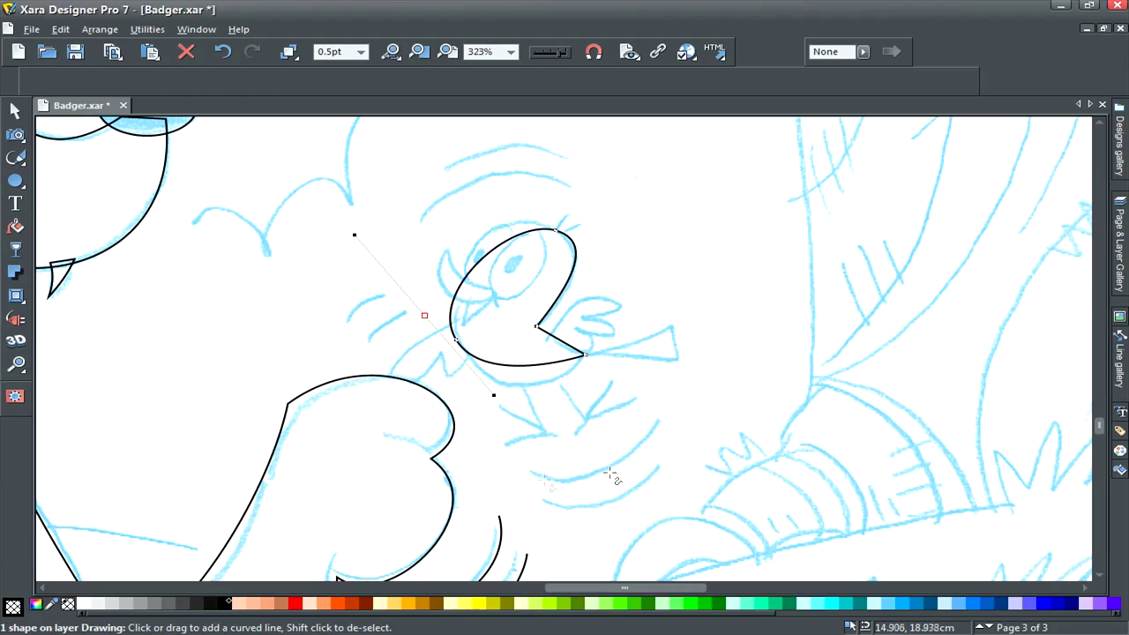
pyautogui.press('F4')
pyautogui.click(456, 339)
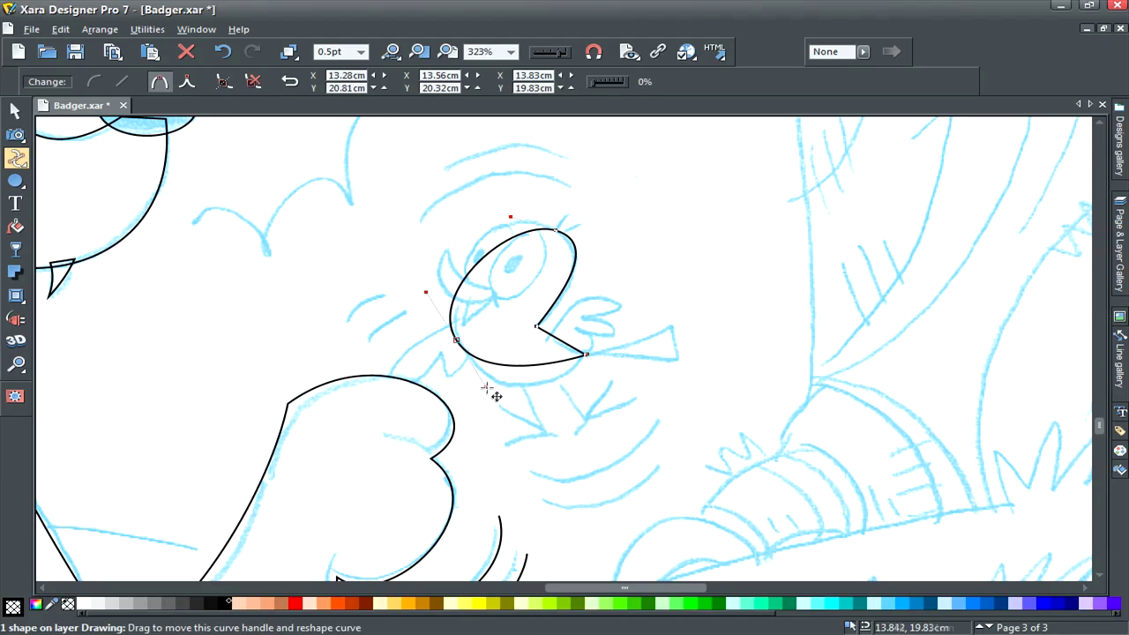
pyautogui.moveTo(484, 387); pyautogui.dragTo(513, 433)
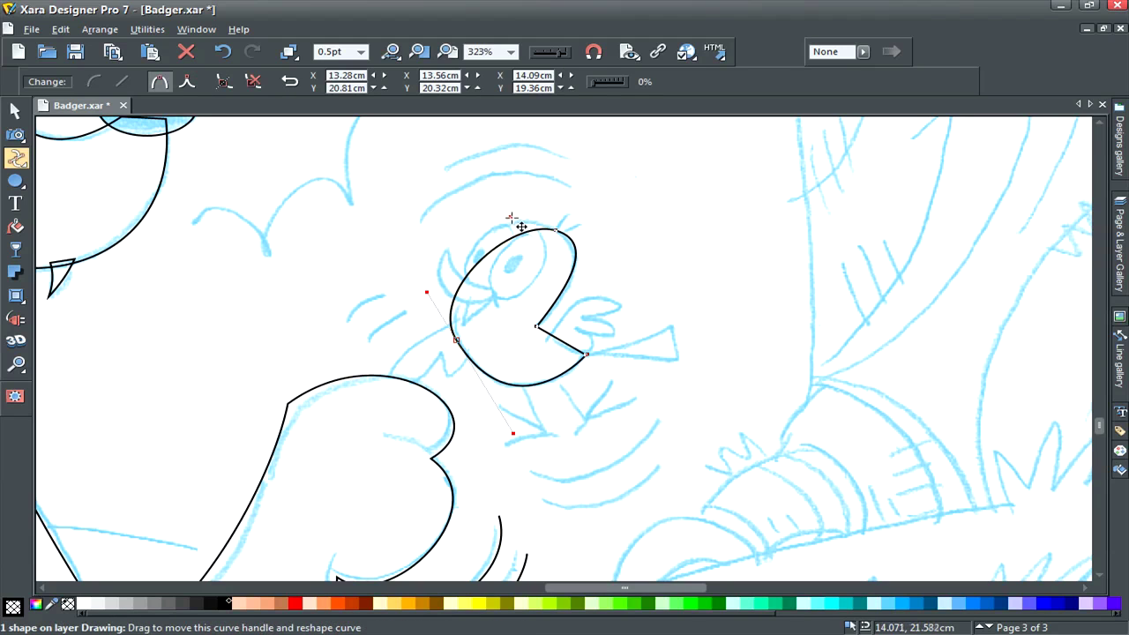
pyautogui.moveTo(521, 227); pyautogui.dragTo(503, 196)
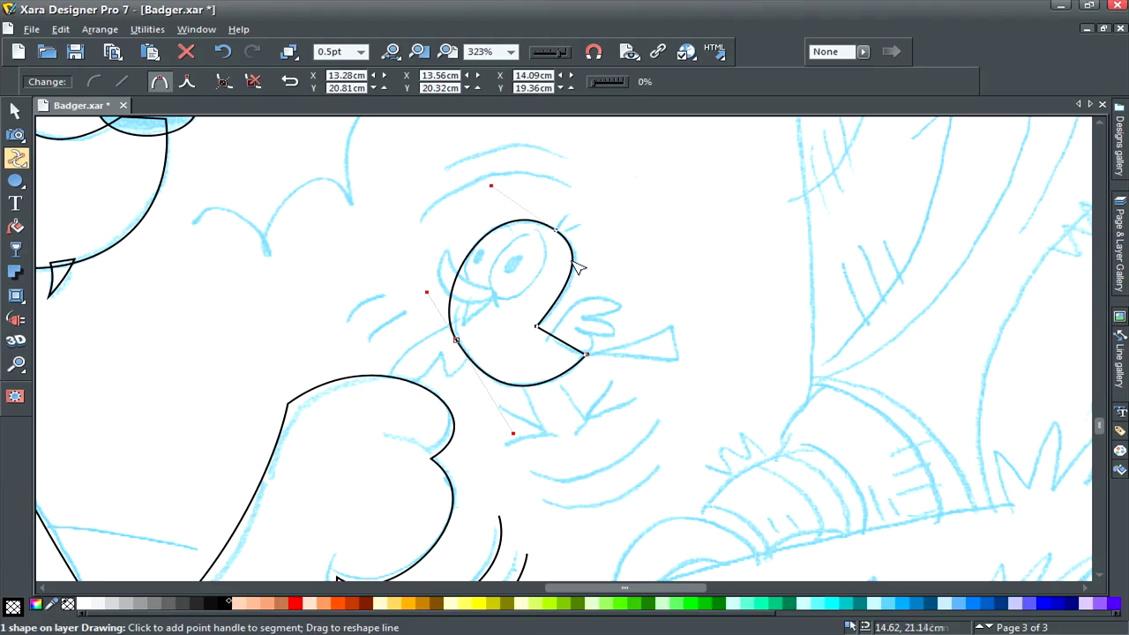
pyautogui.moveTo(574, 265); pyautogui.dragTo(579, 269)
# Shift the outline point on the bird's chest down the sketch and adjust its curve handles to smooth the face and belly
pyautogui.click(582, 356)
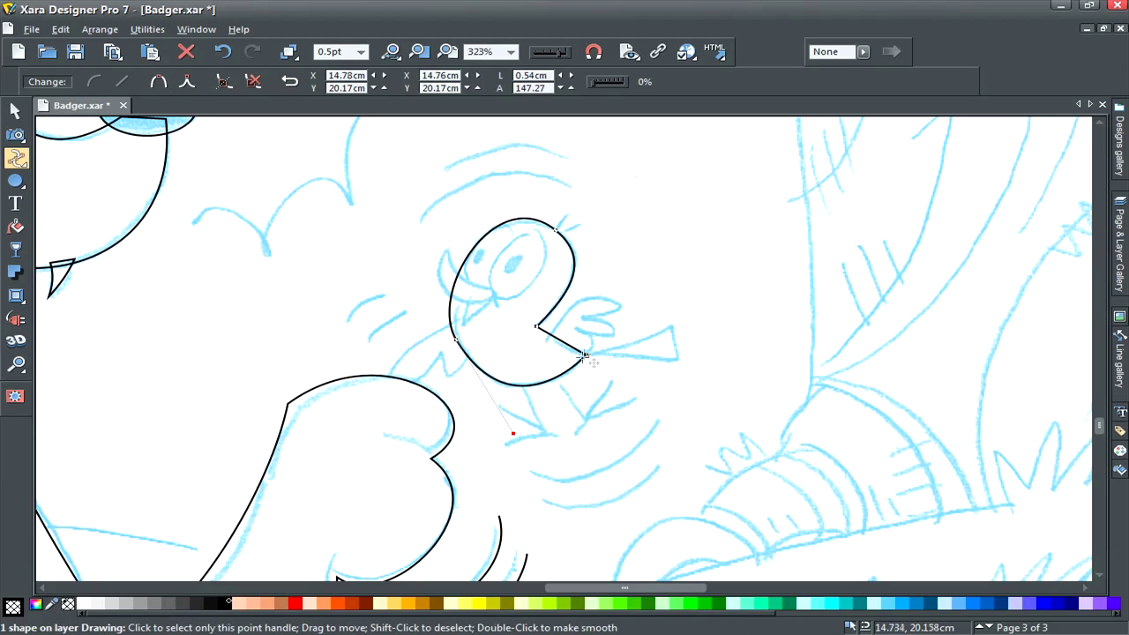
pyautogui.click(456, 340)
pyautogui.moveTo(513, 433); pyautogui.dragTo(526, 418)
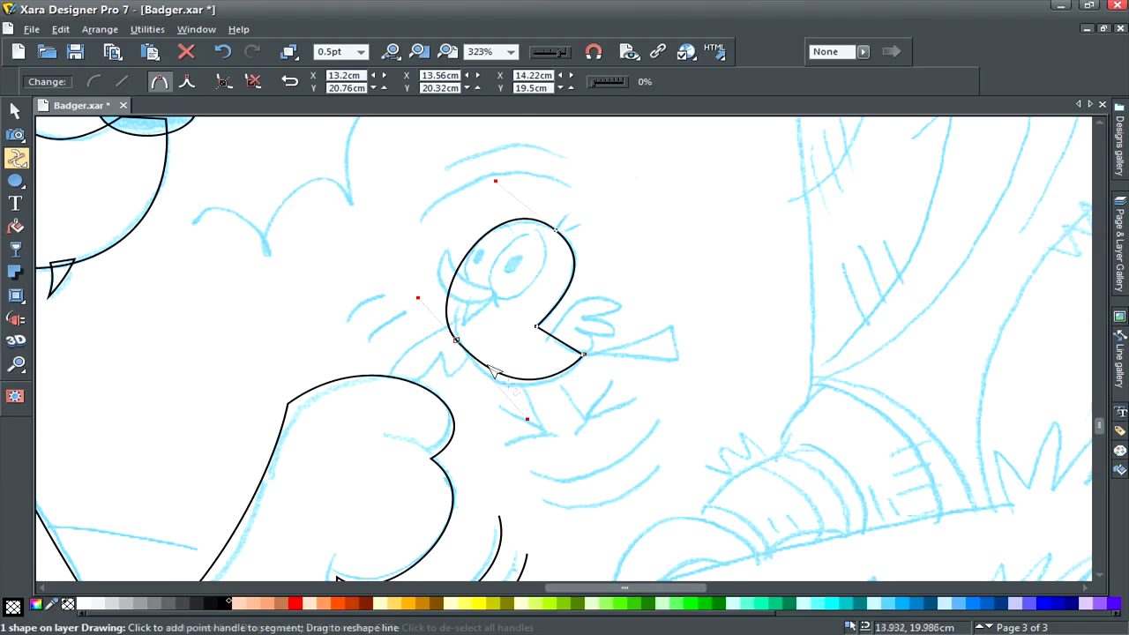
pyautogui.moveTo(457, 342); pyautogui.dragTo(461, 348)
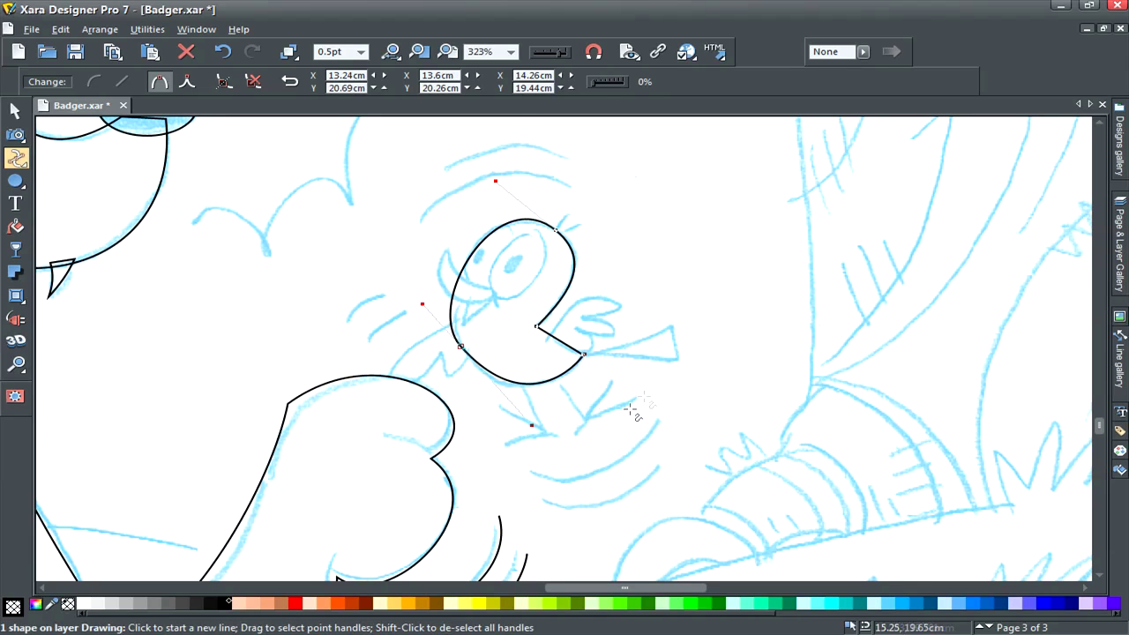
pyautogui.moveTo(532, 425); pyautogui.dragTo(512, 415)
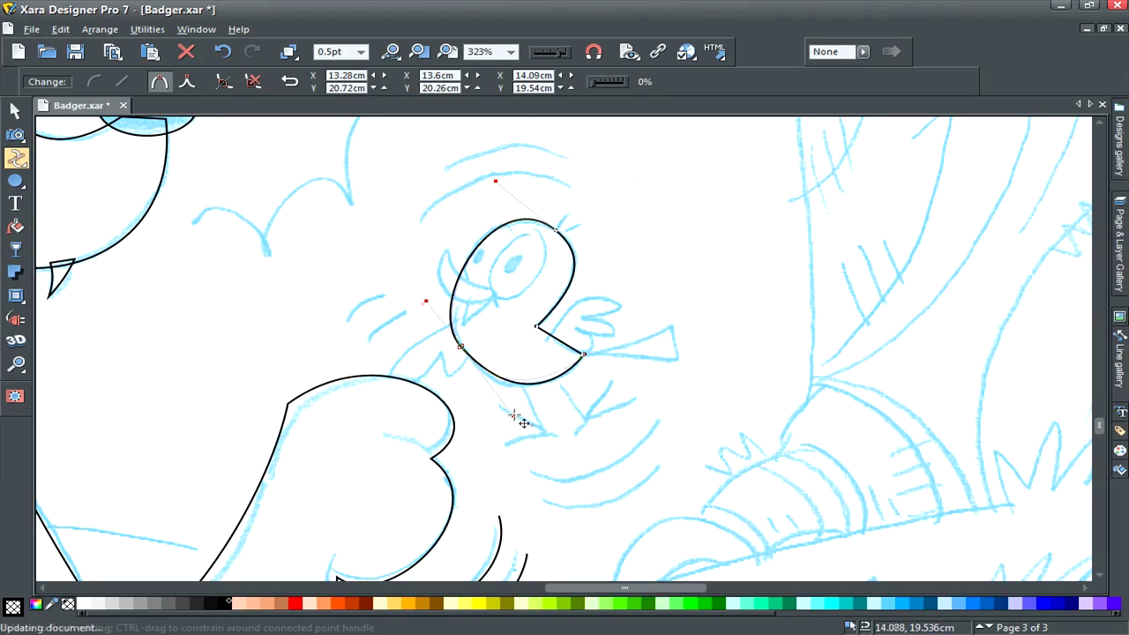
pyautogui.moveTo(460, 348); pyautogui.dragTo(467, 358)
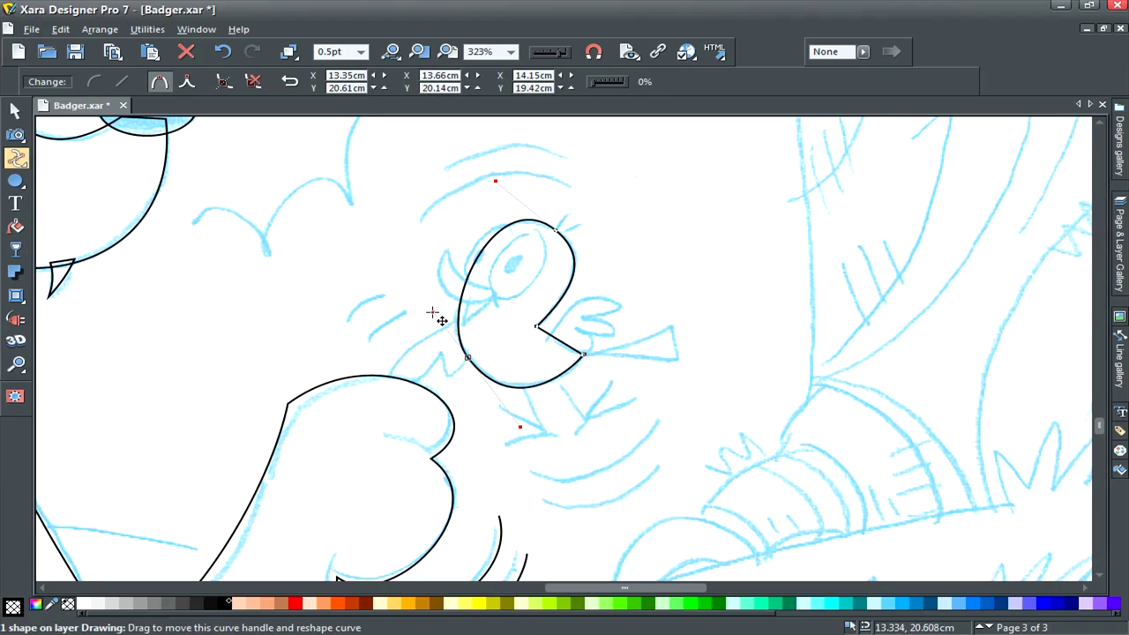
pyautogui.moveTo(433, 312); pyautogui.dragTo(413, 289)
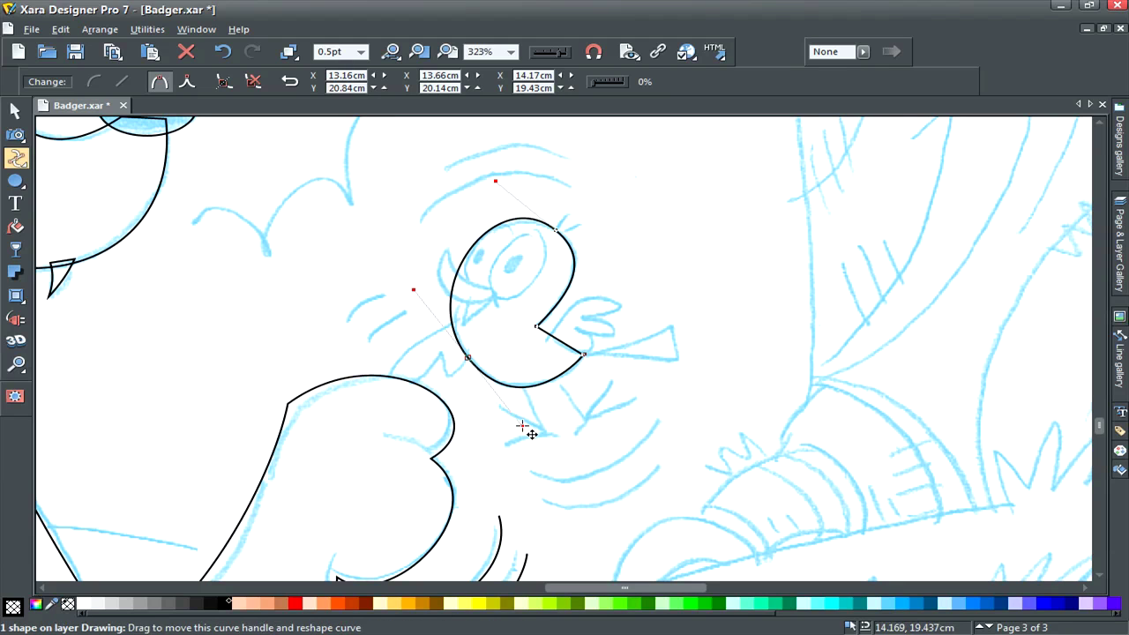
pyautogui.moveTo(521, 425); pyautogui.dragTo(527, 419)
# Bend the short edge between the bird's back notch and rump into a curve and adjust the front of its face outline
pyautogui.moveTo(568, 344); pyautogui.dragTo(563, 377)
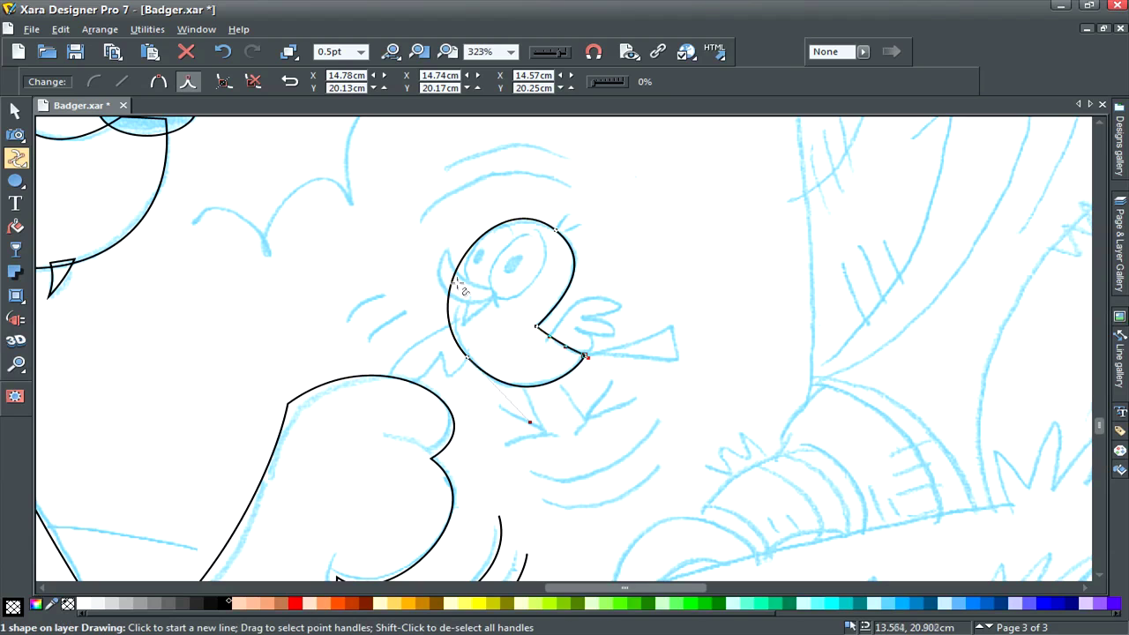
pyautogui.moveTo(457, 283); pyautogui.dragTo(459, 285)
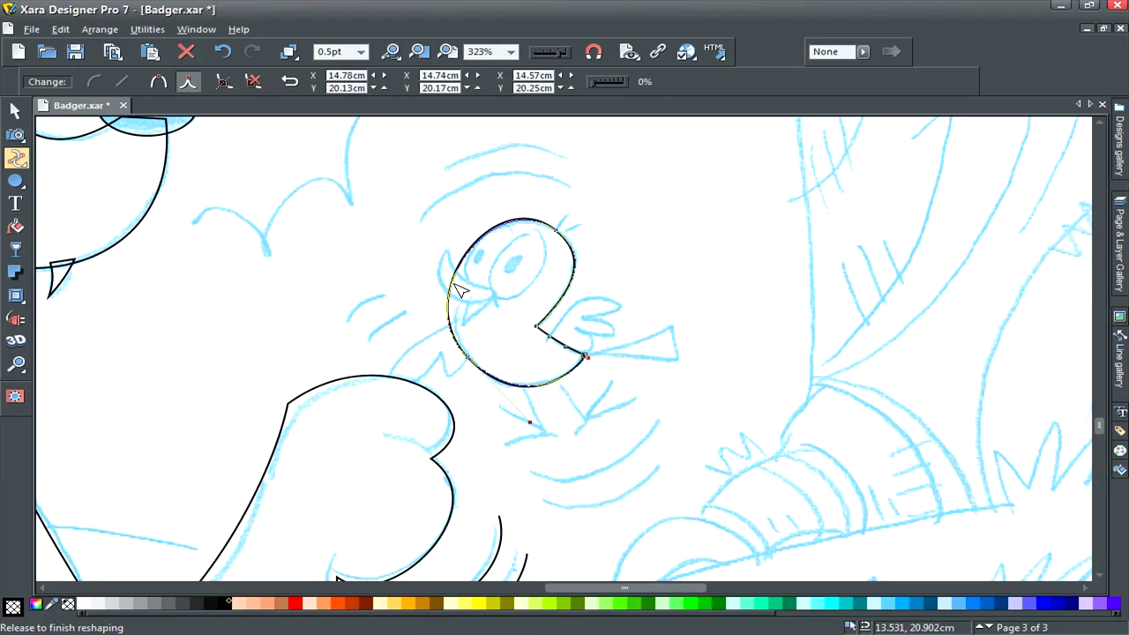
pyautogui.hotkey('shift', 'F3')
pyautogui.press('Escape')
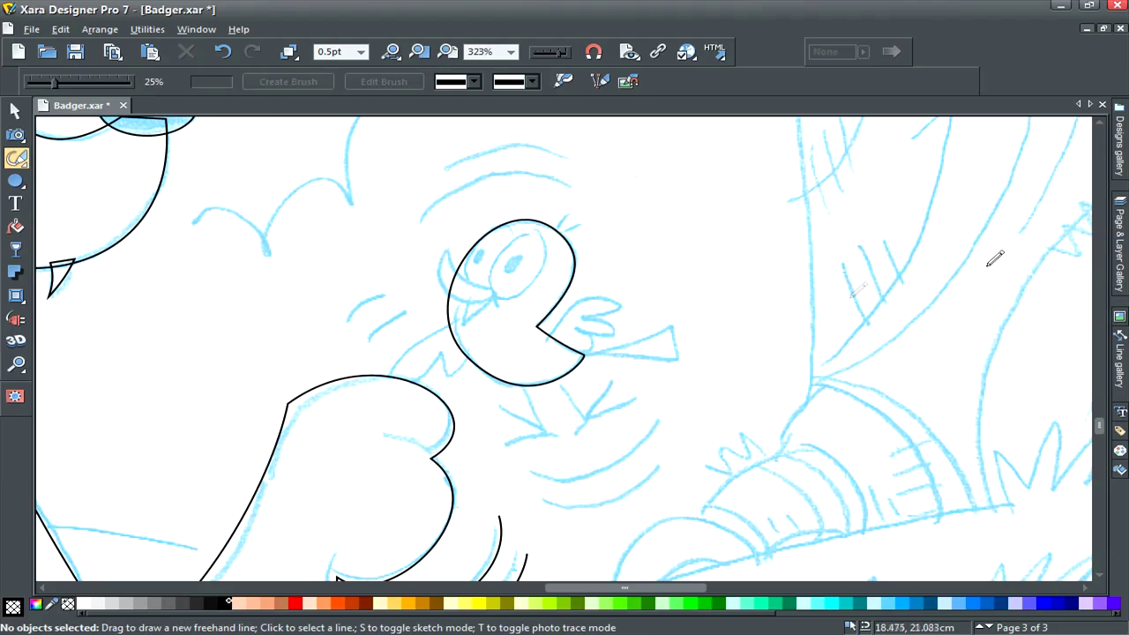
# Draw a closed narrow triangle for the bird's tail, extending out from its rump
pyautogui.press('F4')
pyautogui.click(671, 326)
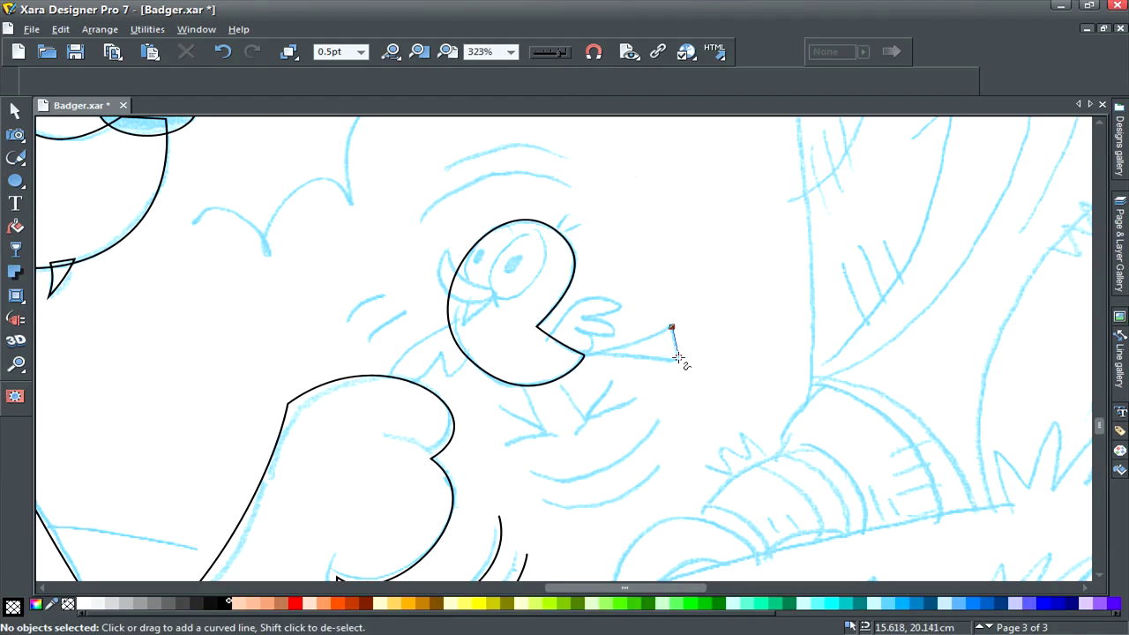
pyautogui.click(678, 356)
pyautogui.click(582, 356)
pyautogui.click(671, 327)
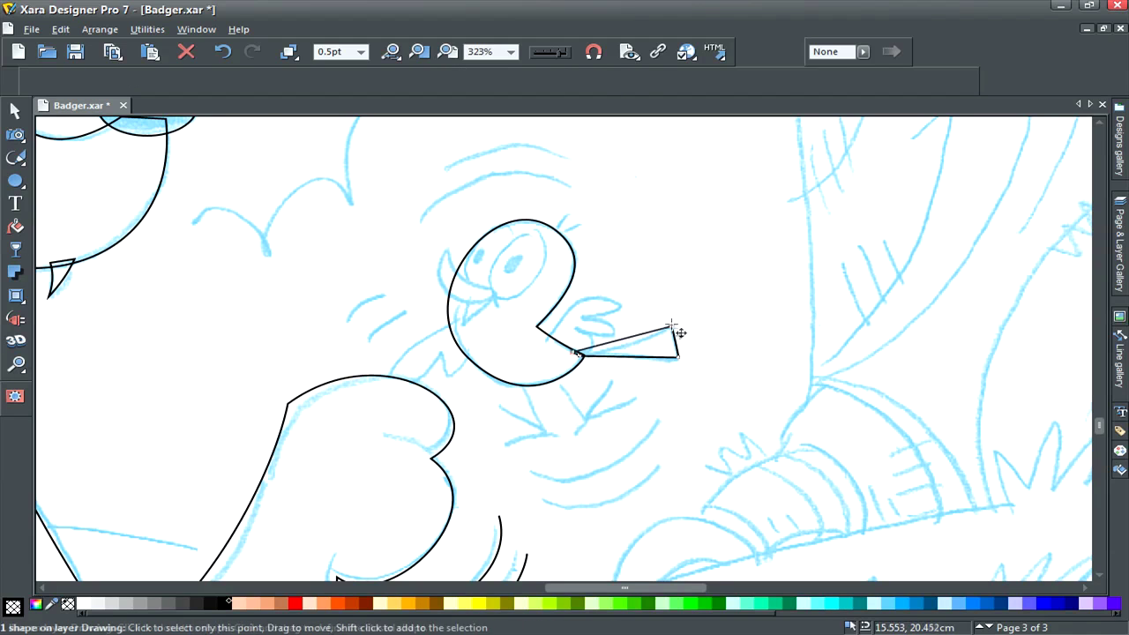
# Draw the bird's two legs and splayed toes as straight freehand lines below its body
pyautogui.press('F3')
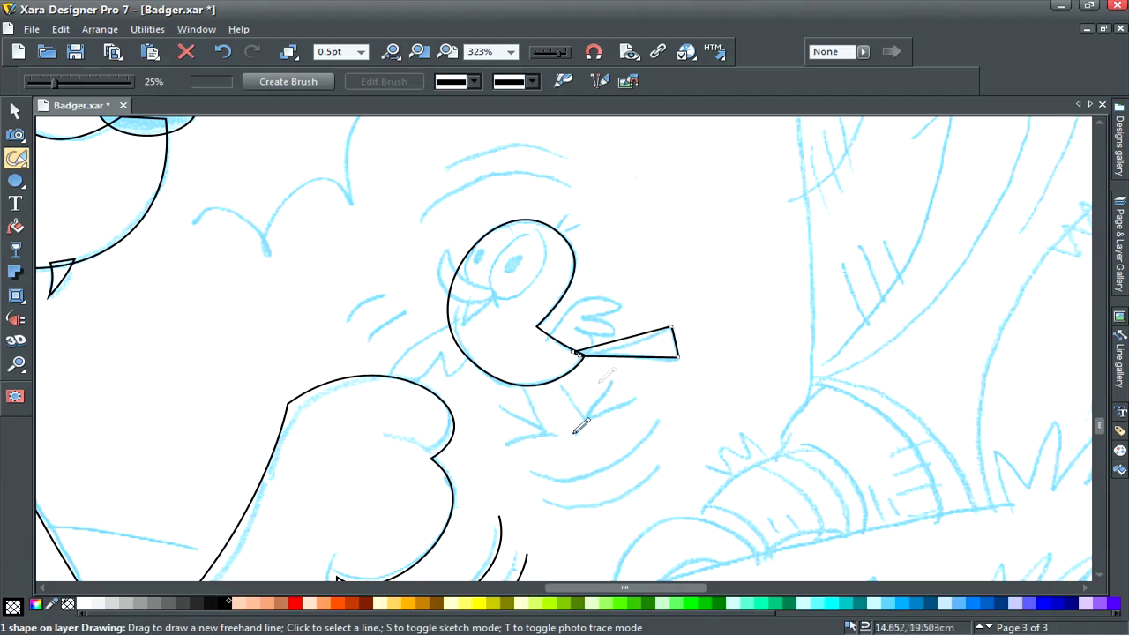
pyautogui.moveTo(521, 382)
pyautogui.mouseDown()
pyautogui.moveTo(548, 433)
pyautogui.moveTo(553, 376)
pyautogui.moveTo(583, 422)
pyautogui.moveTo(609, 382)
pyautogui.mouseUp()
pyautogui.press('Escape')
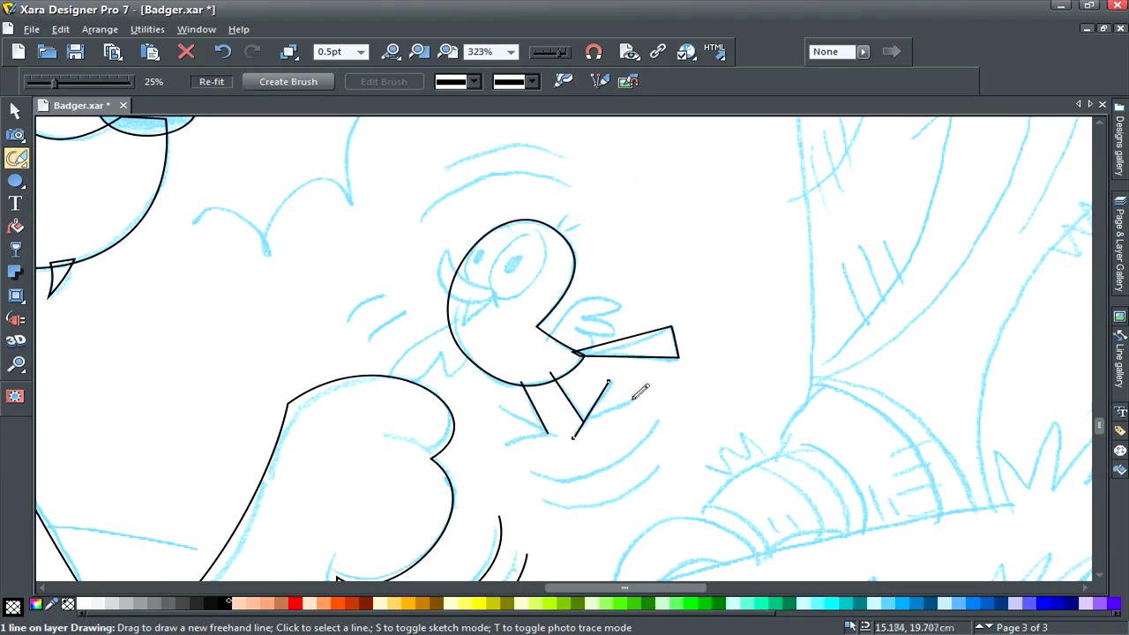
pyautogui.moveTo(585, 419); pyautogui.dragTo(635, 400)
pyautogui.moveTo(502, 408)
pyautogui.mouseDown()
pyautogui.moveTo(561, 440)
pyautogui.moveTo(514, 441)
pyautogui.moveTo(546, 433)
pyautogui.mouseUp()
pyautogui.press('Escape')
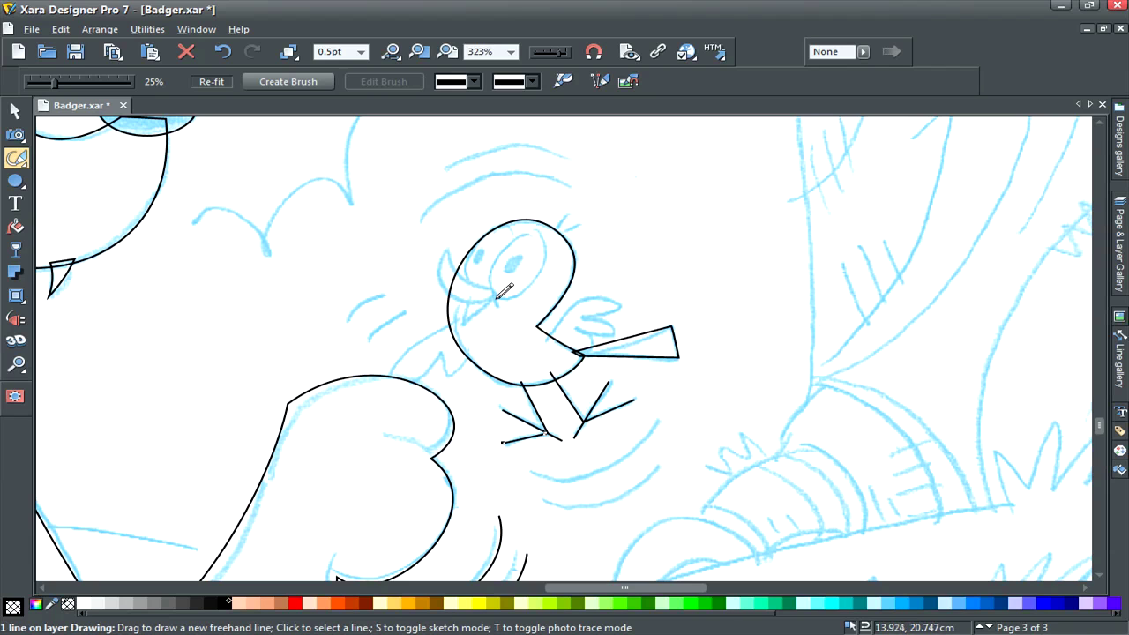
# Draw a tilted ellipse about 0.47 by 0.62 cm for the bird's front eye, with a pupil ellipse about 0.14 by 0.19 cm inside
pyautogui.click(16, 181)
pyautogui.moveTo(500, 245)
pyautogui.mouseDown()
pyautogui.moveTo(541, 313)
pyautogui.moveTo(516, 288)
pyautogui.moveTo(516, 256)
pyautogui.mouseUp()
pyautogui.press('F2')
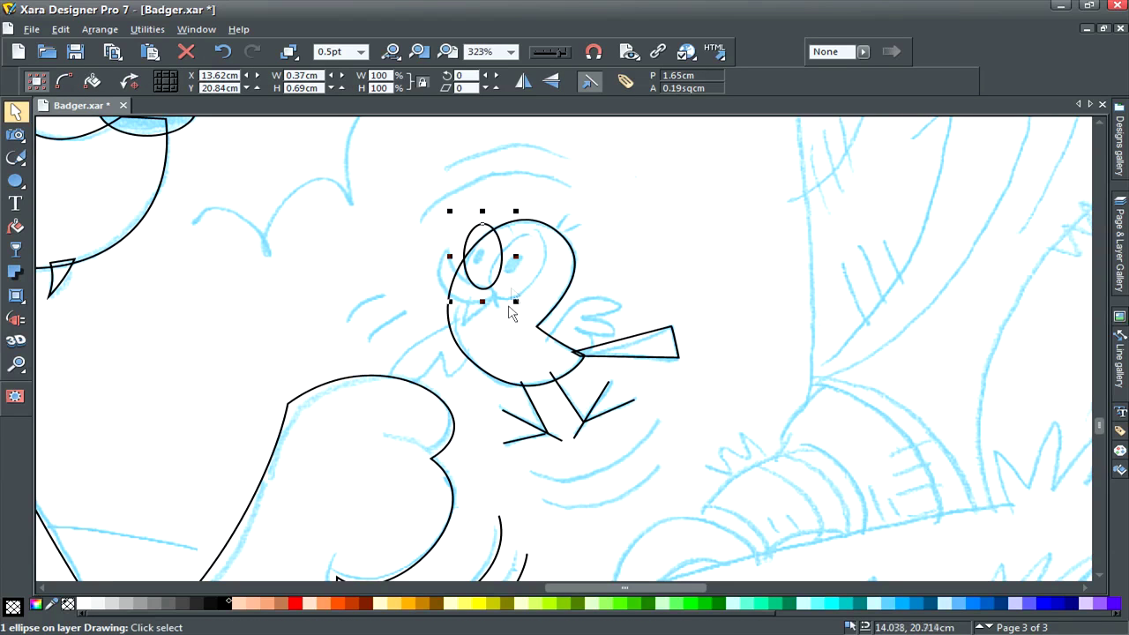
pyautogui.moveTo(512, 295)
pyautogui.mouseDown()
pyautogui.moveTo(490, 307)
pyautogui.moveTo(496, 277)
pyautogui.moveTo(504, 289)
pyautogui.mouseUp()
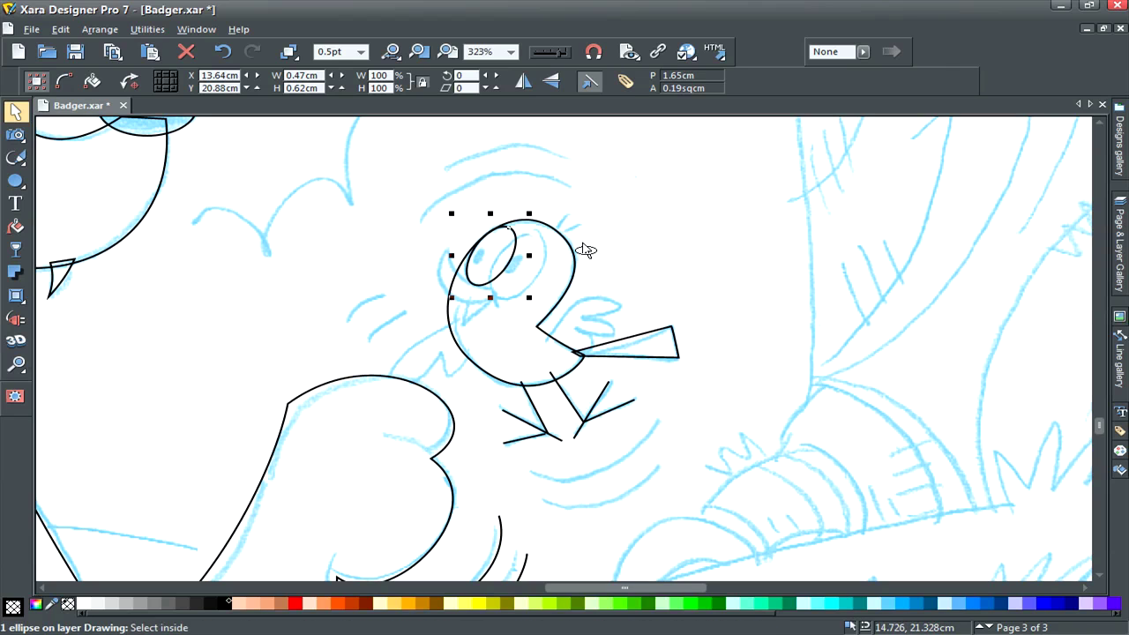
pyautogui.moveTo(529, 214); pyautogui.dragTo(490, 275)
pyautogui.click(489, 260)
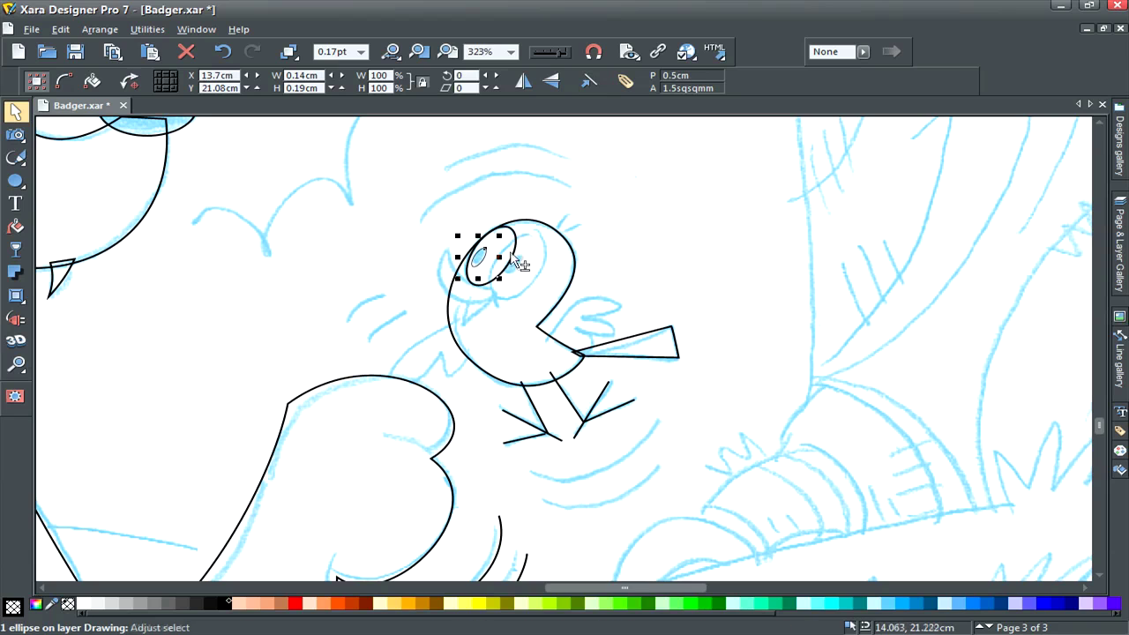
# Copy the eye and pupil onto the second eye, enlarge the pair to about 0.52 by 0.69 cm, and centre the pupil on the sketch
pyautogui.keyDown('shift'); pyautogui.click(514, 254); pyautogui.keyUp('shift')
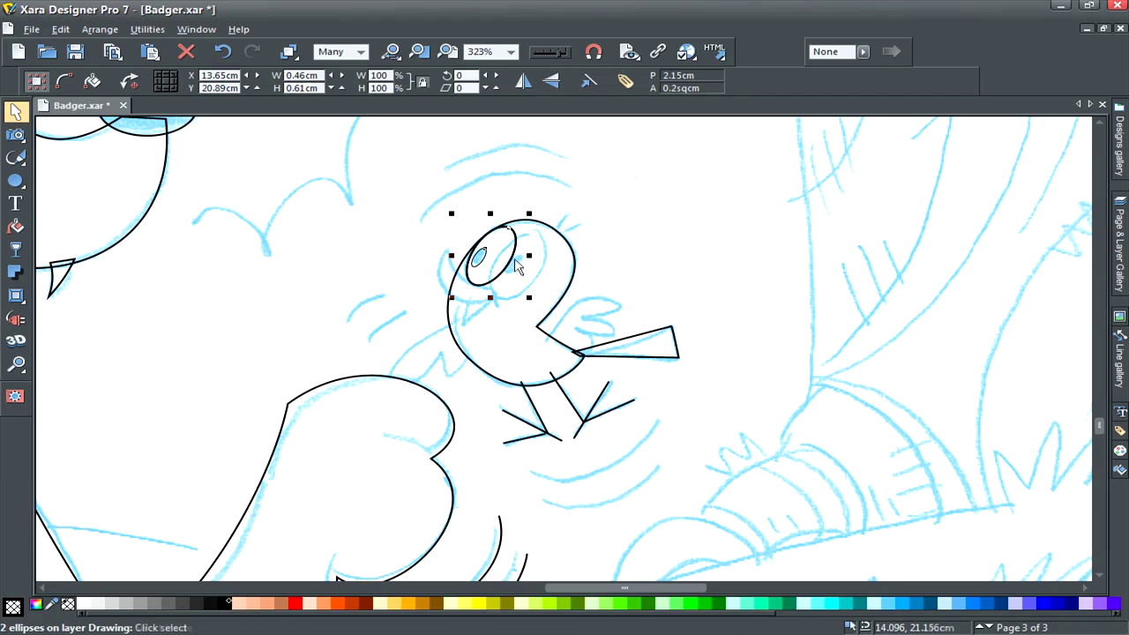
pyautogui.moveTo(521, 259)
pyautogui.mouseDown()
pyautogui.moveTo(542, 273)
pyautogui.moveTo(533, 265)
pyautogui.mouseUp()
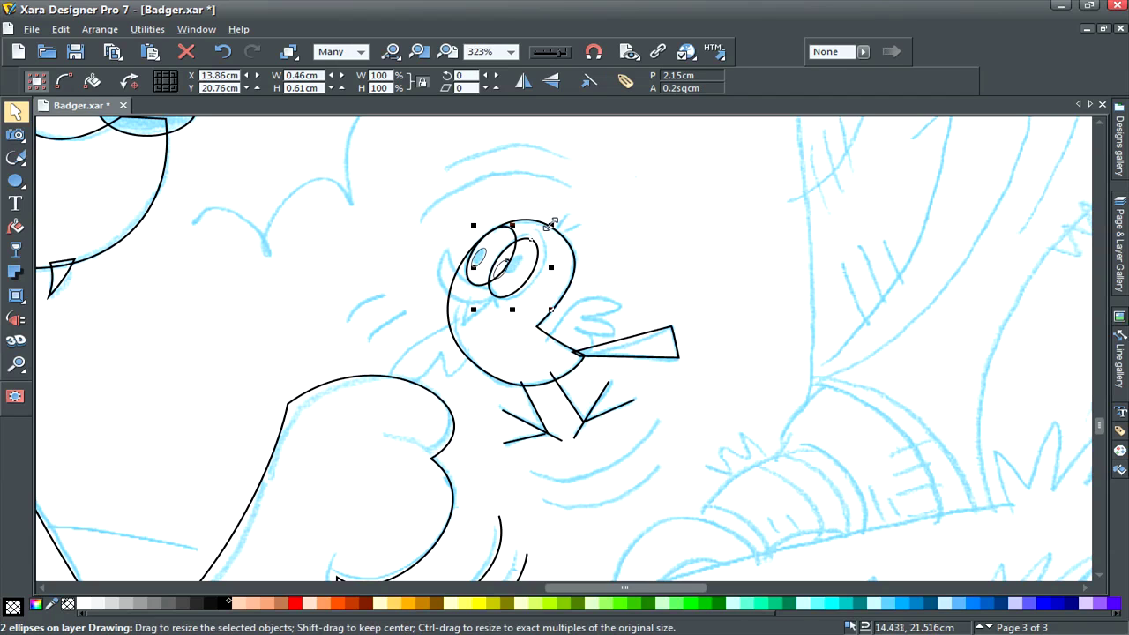
pyautogui.moveTo(552, 224); pyautogui.dragTo(559, 217)
pyautogui.moveTo(536, 263); pyautogui.dragTo(539, 265)
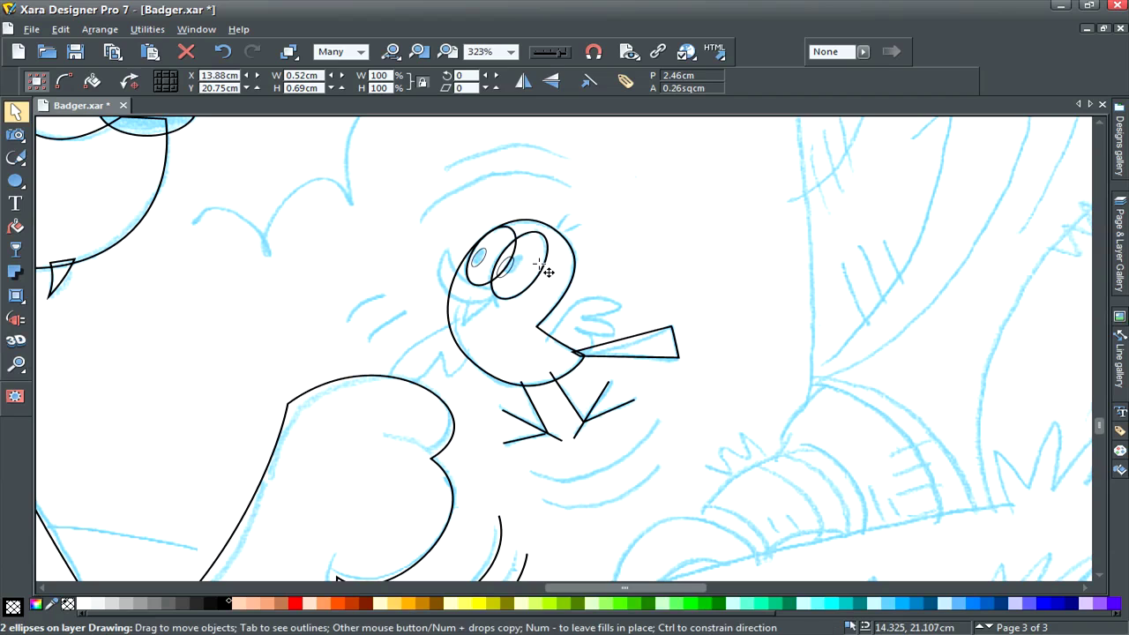
pyautogui.click(612, 239)
pyautogui.click(520, 270)
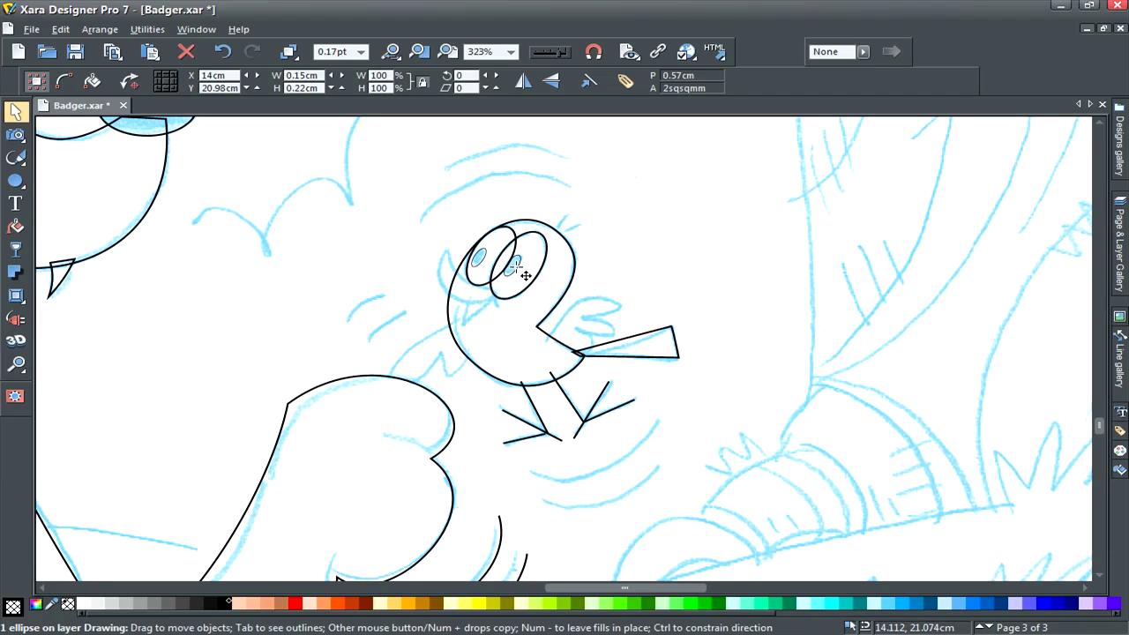
pyautogui.moveTo(525, 274); pyautogui.dragTo(525, 274)
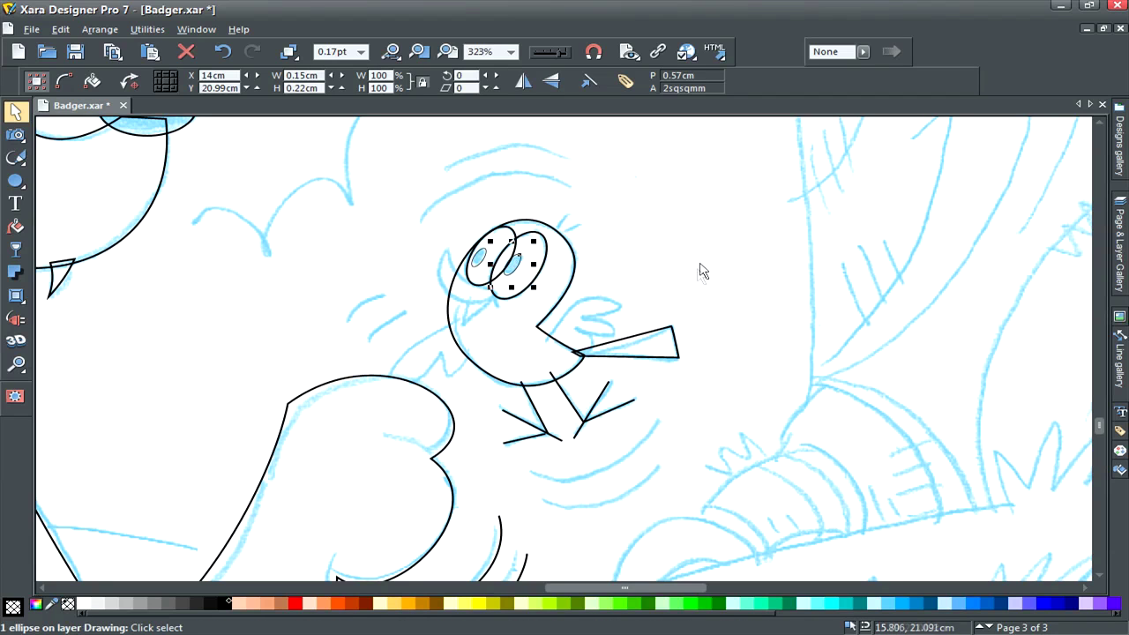
pyautogui.click(708, 254)
# Draw two short curved freehand feather tufts on the back of the bird's head
pyautogui.press('F3')
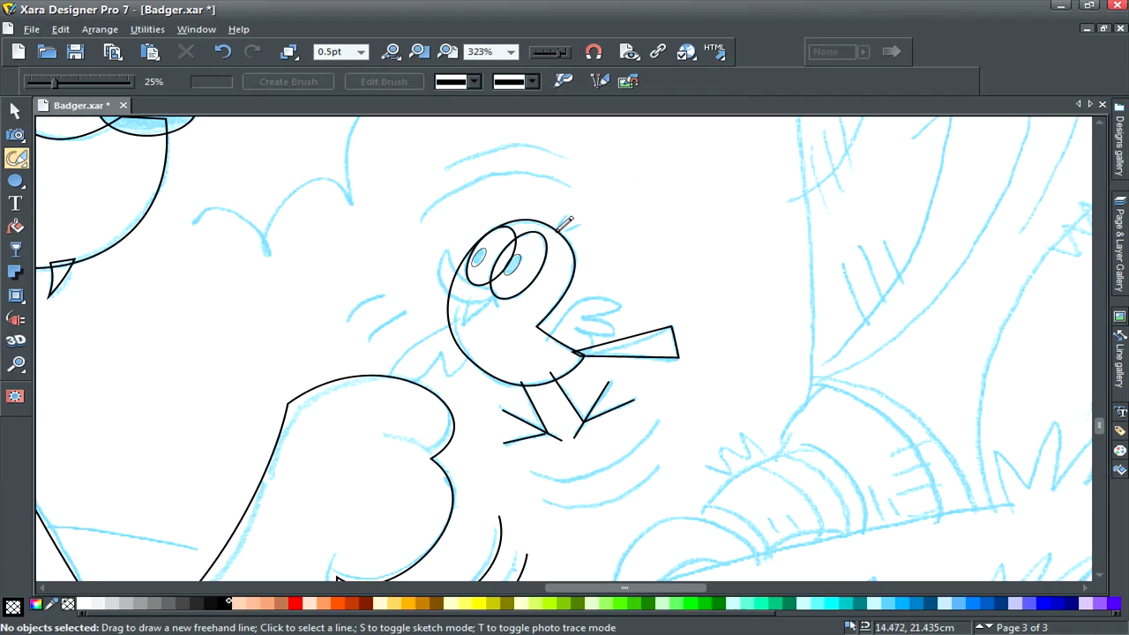
pyautogui.moveTo(559, 230)
pyautogui.mouseDown()
pyautogui.moveTo(557, 208)
pyautogui.moveTo(578, 216)
pyautogui.mouseUp()
pyautogui.press('Escape')
pyautogui.press('Escape')
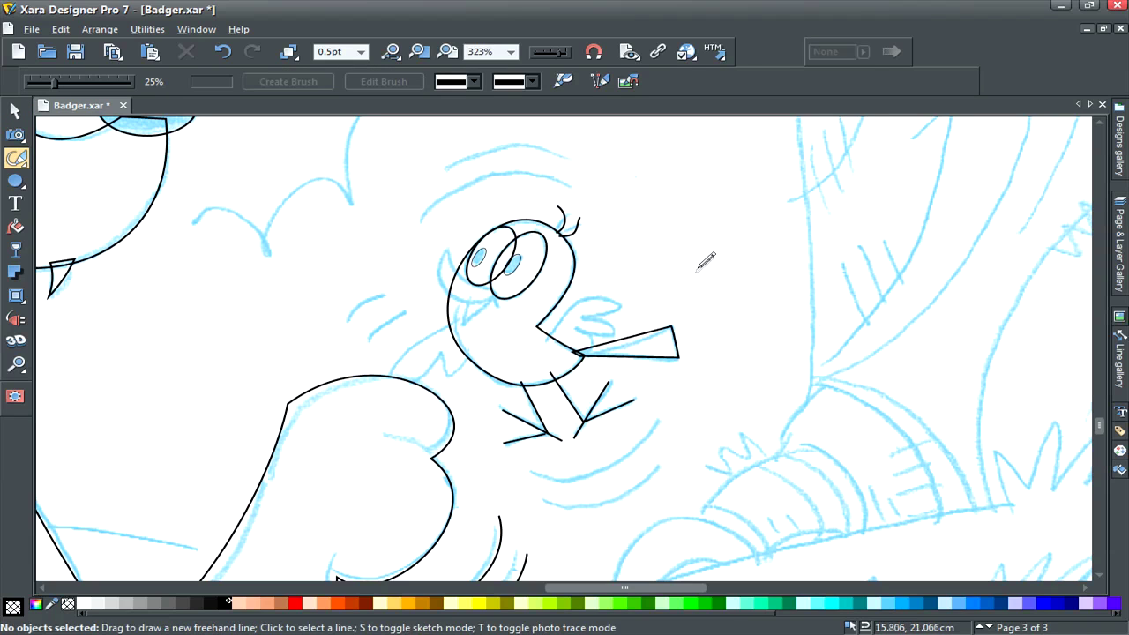
# Draw the bird's rear wing as a closed freehand shape with rounded feathers and set its line width to 0.5pt
pyautogui.moveTo(548, 340)
pyautogui.mouseDown()
pyautogui.moveTo(583, 300)
pyautogui.moveTo(618, 305)
pyautogui.moveTo(575, 343)
pyautogui.moveTo(547, 345)
pyautogui.mouseUp()
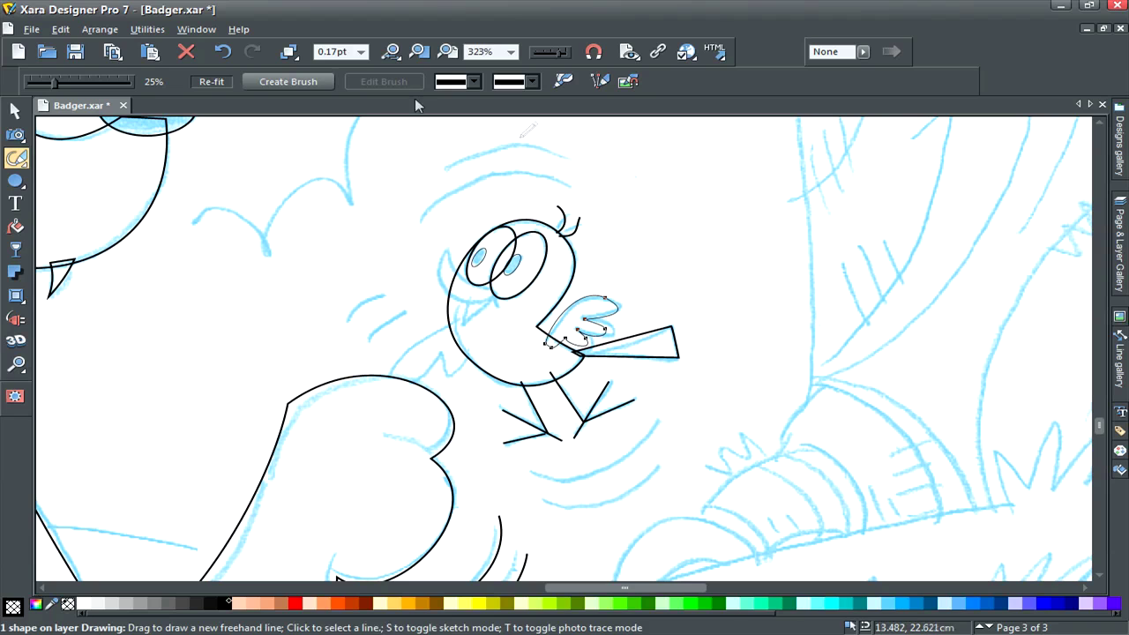
pyautogui.click(361, 51)
pyautogui.click(335, 92)
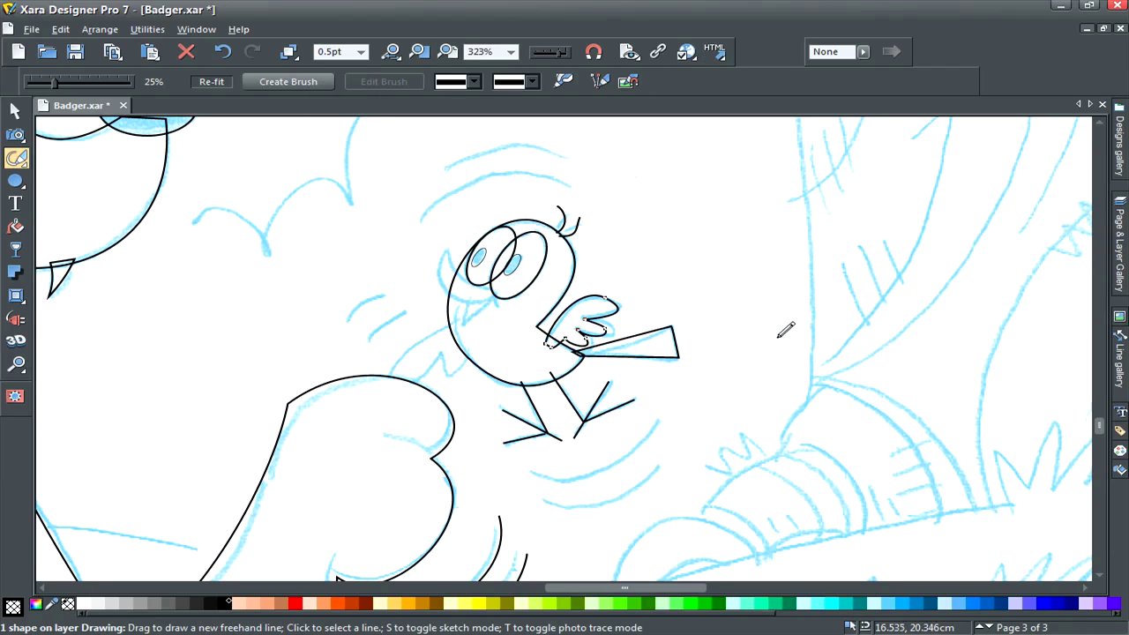
pyautogui.press('Escape')
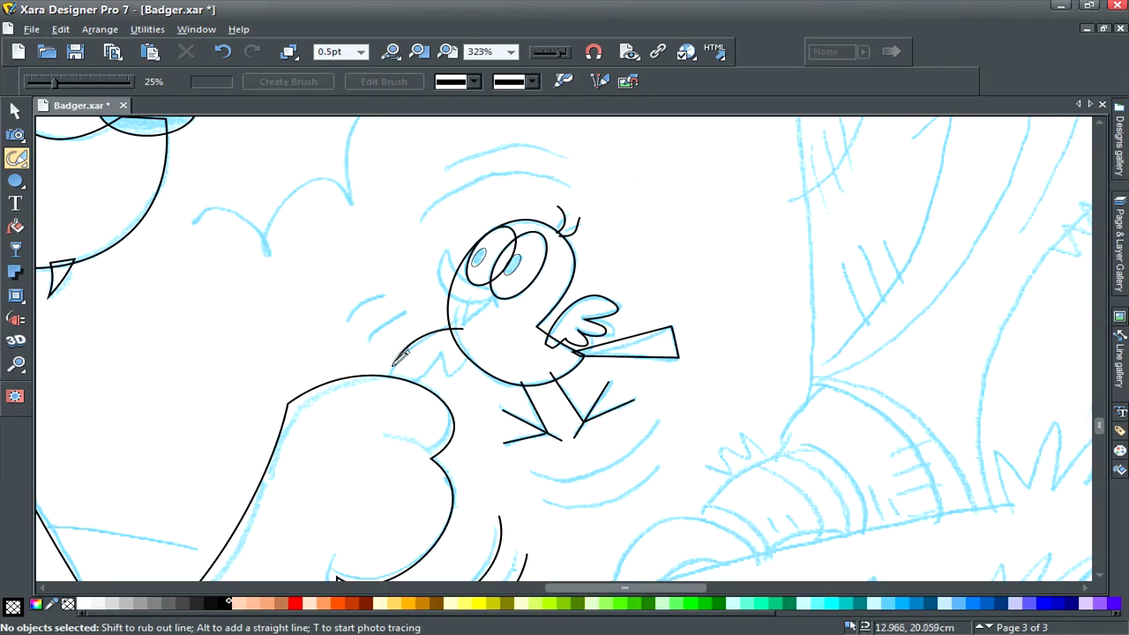
# Draw the bird's front wing as a closed freehand shape with rounded feathers, reaching from its chest to the badger's paw
pyautogui.moveTo(394, 362)
pyautogui.mouseDown()
pyautogui.moveTo(415, 373)
pyautogui.moveTo(436, 350)
pyautogui.moveTo(415, 360)
pyautogui.moveTo(408, 381)
pyautogui.mouseUp()
pyautogui.press('Delete')
pyautogui.moveTo(439, 339)
pyautogui.mouseDown()
pyautogui.moveTo(445, 371)
pyautogui.moveTo(456, 354)
pyautogui.moveTo(469, 360)
pyautogui.moveTo(489, 324)
pyautogui.mouseUp()
pyautogui.press('Escape')
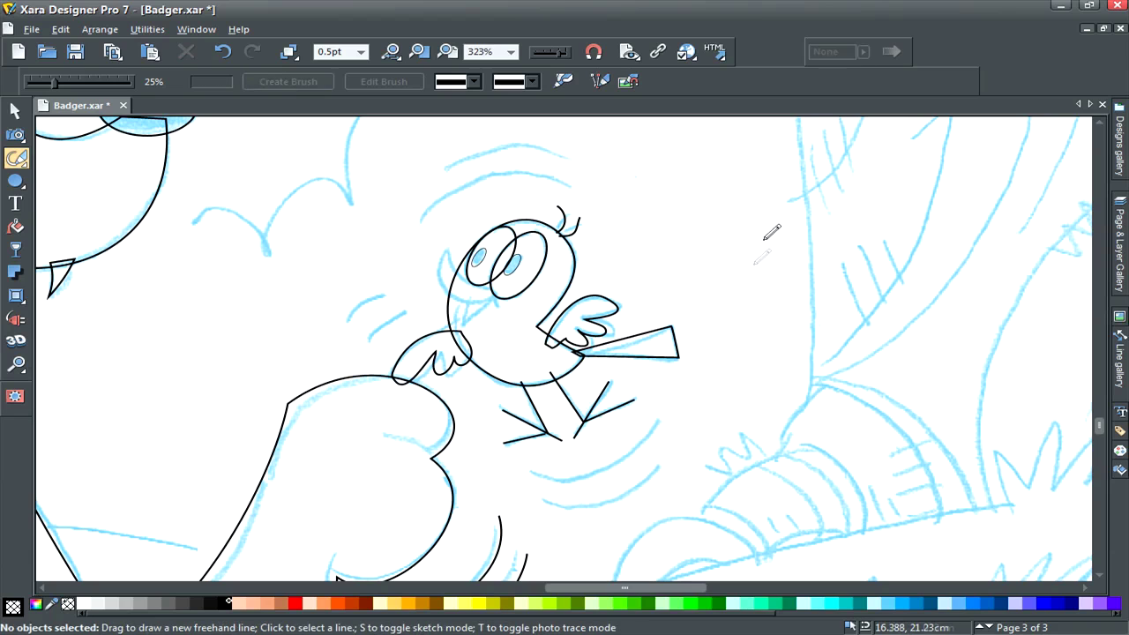
# Draw the curved underside of the bird's beak and a short line at the corner of its mouth
pyautogui.moveTo(492, 297)
pyautogui.mouseDown()
pyautogui.moveTo(453, 294)
pyautogui.moveTo(448, 254)
pyautogui.mouseUp()
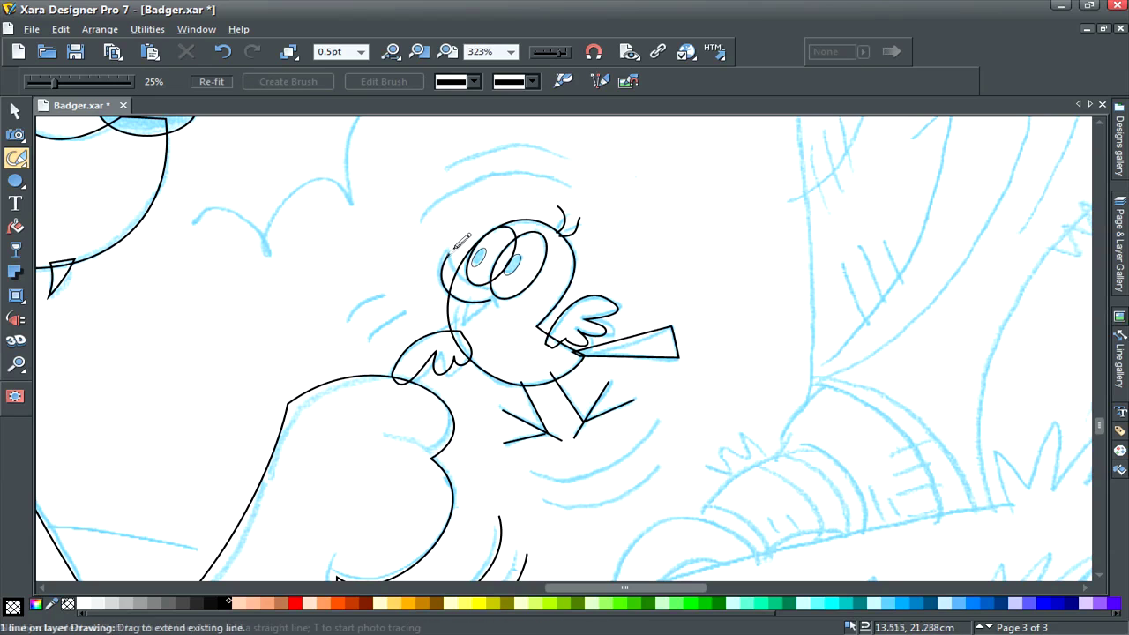
pyautogui.click(701, 236)
pyautogui.moveTo(497, 286); pyautogui.dragTo(494, 306)
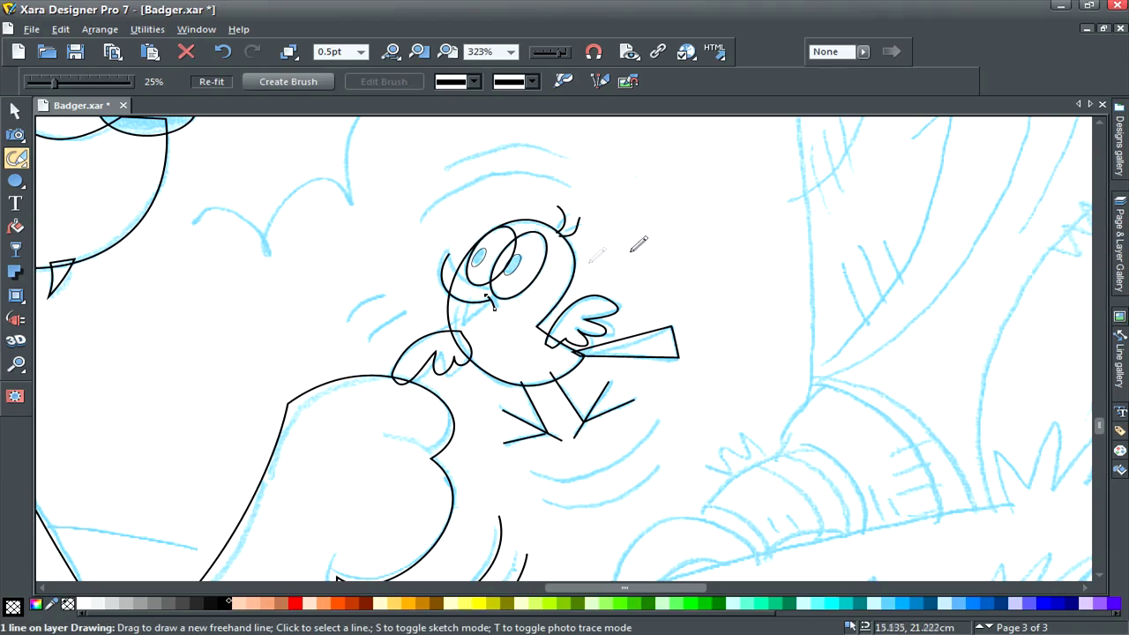
pyautogui.click(654, 232)
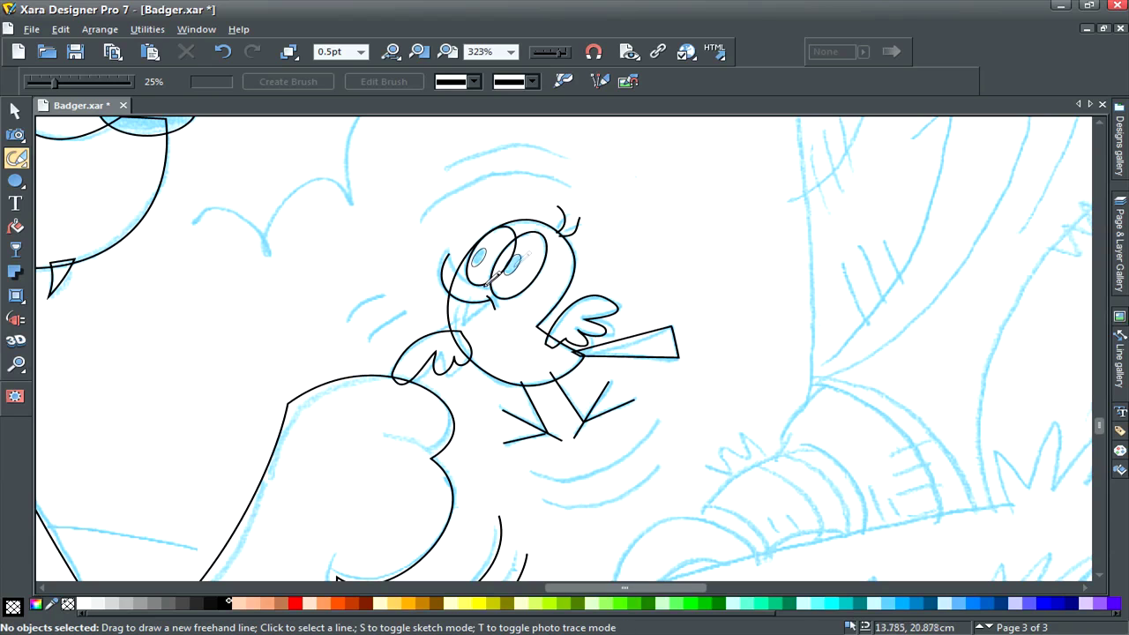
# Draw the inside of the bird's open mouth as a small closed triangular freehand shape beneath the beak curve
pyautogui.moveTo(474, 302)
pyautogui.mouseDown()
pyautogui.moveTo(461, 323)
pyautogui.moveTo(467, 304)
pyautogui.mouseUp()
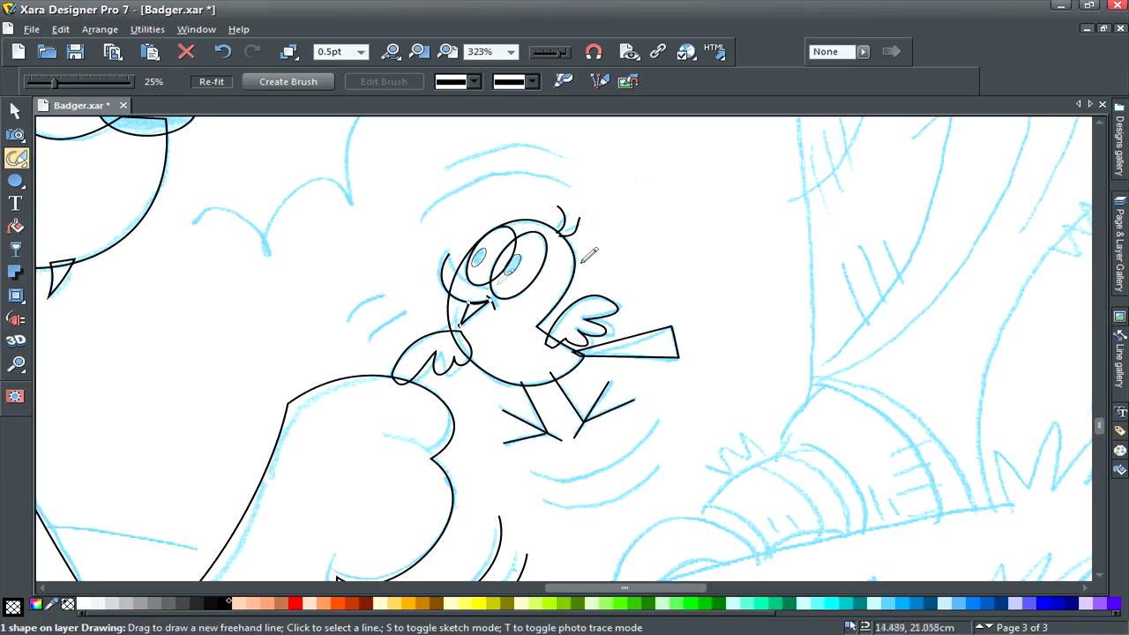
pyautogui.click(762, 233)
# Draw pairs of curved freehand motion lines beside the bird's front wing, above its head and below its feet
pyautogui.moveTo(376, 352)
pyautogui.mouseDown()
pyautogui.moveTo(410, 322)
pyautogui.moveTo(366, 318)
pyautogui.moveTo(399, 311)
pyautogui.mouseUp()
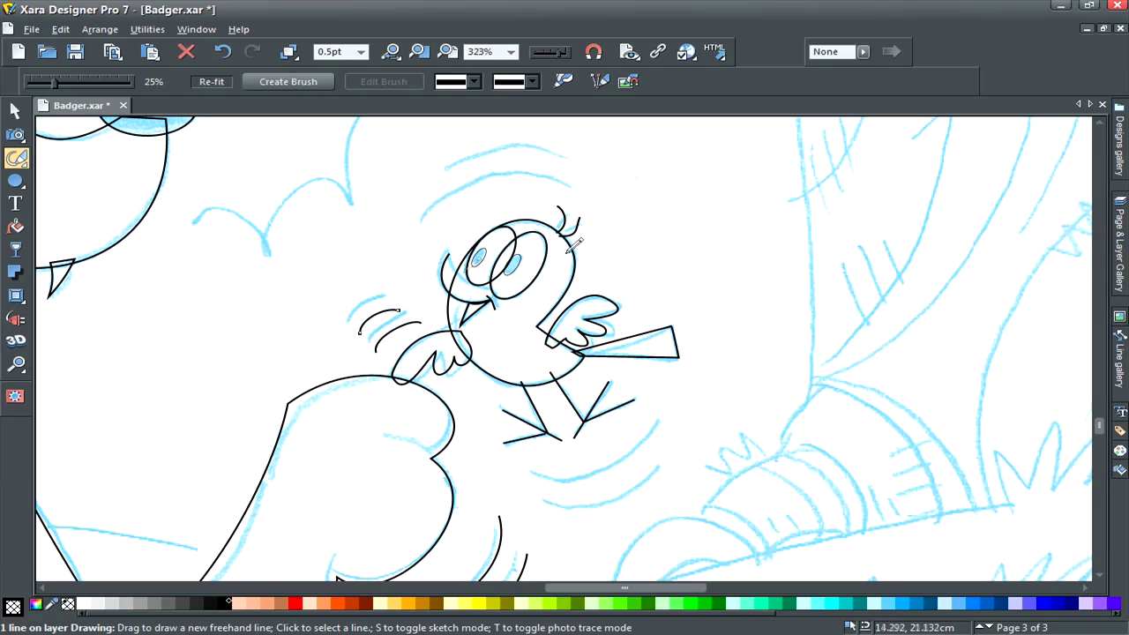
pyautogui.moveTo(419, 224)
pyautogui.mouseDown()
pyautogui.moveTo(483, 172)
pyautogui.moveTo(568, 184)
pyautogui.mouseUp()
pyautogui.moveTo(441, 173); pyautogui.dragTo(551, 155)
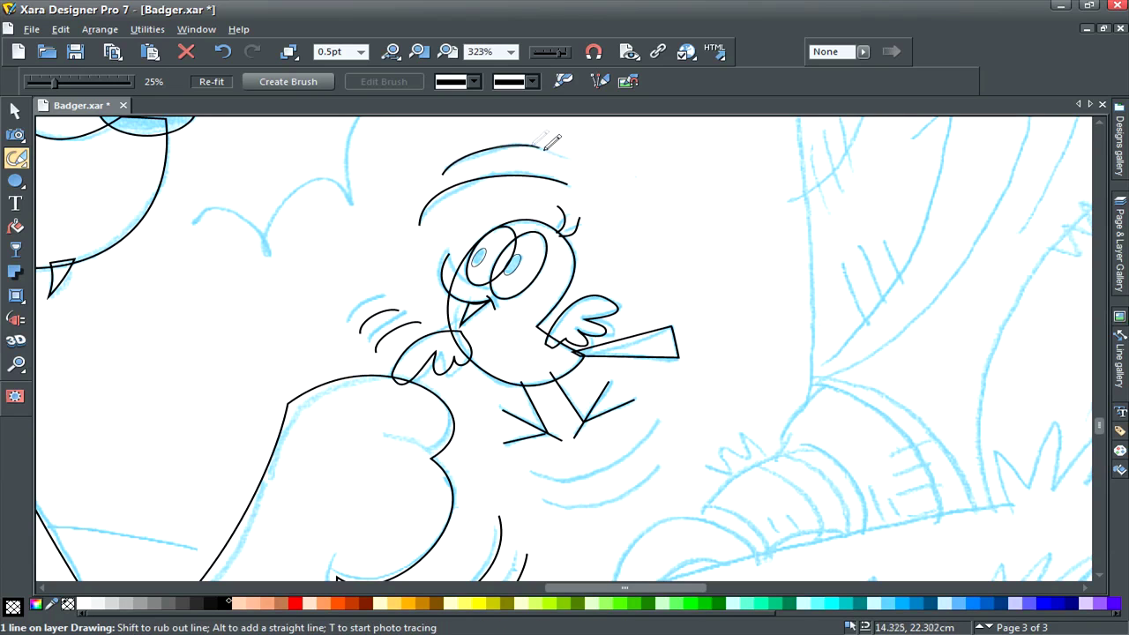
pyautogui.moveTo(526, 467)
pyautogui.mouseDown()
pyautogui.moveTo(601, 476)
pyautogui.moveTo(663, 412)
pyautogui.mouseUp()
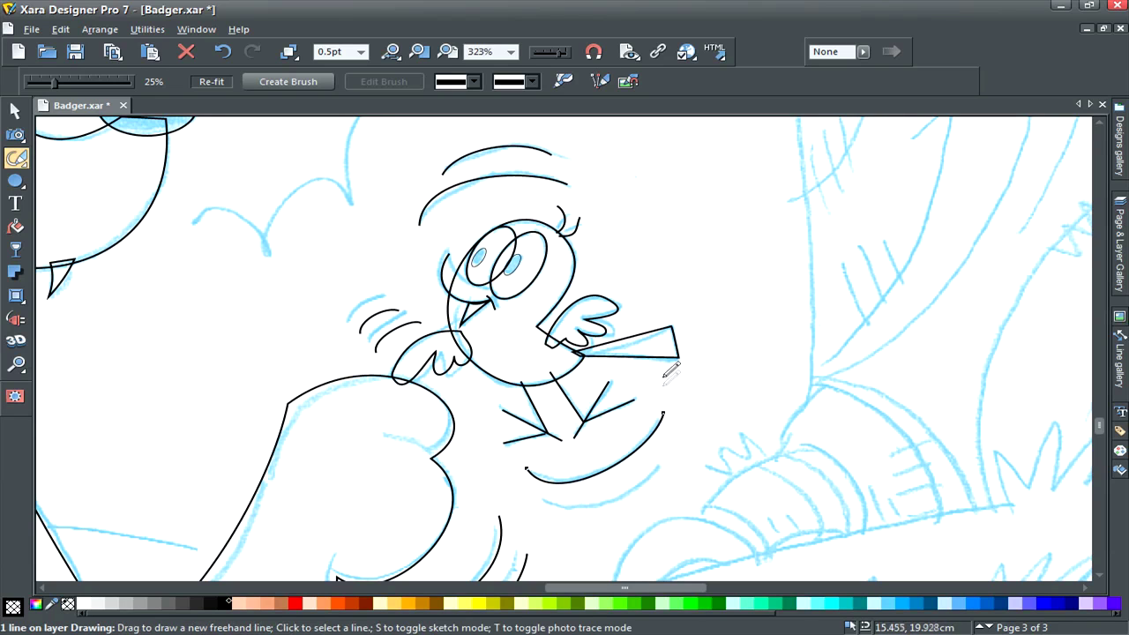
pyautogui.moveTo(540, 495); pyautogui.dragTo(654, 465)
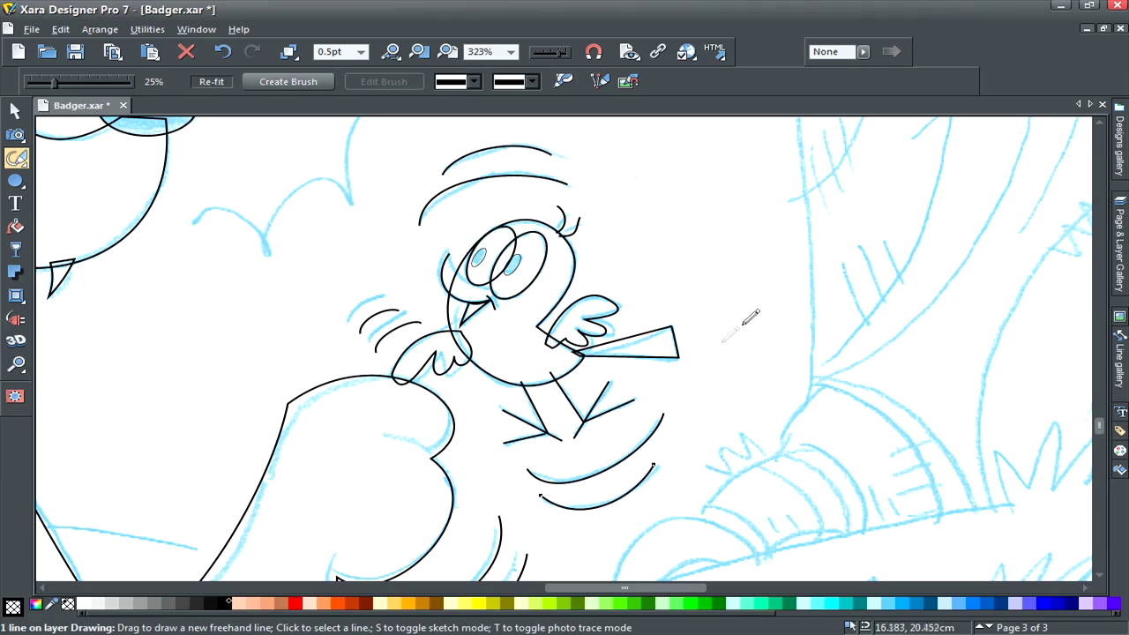
pyautogui.moveTo(802, 270); pyautogui.dragTo(821, 246)
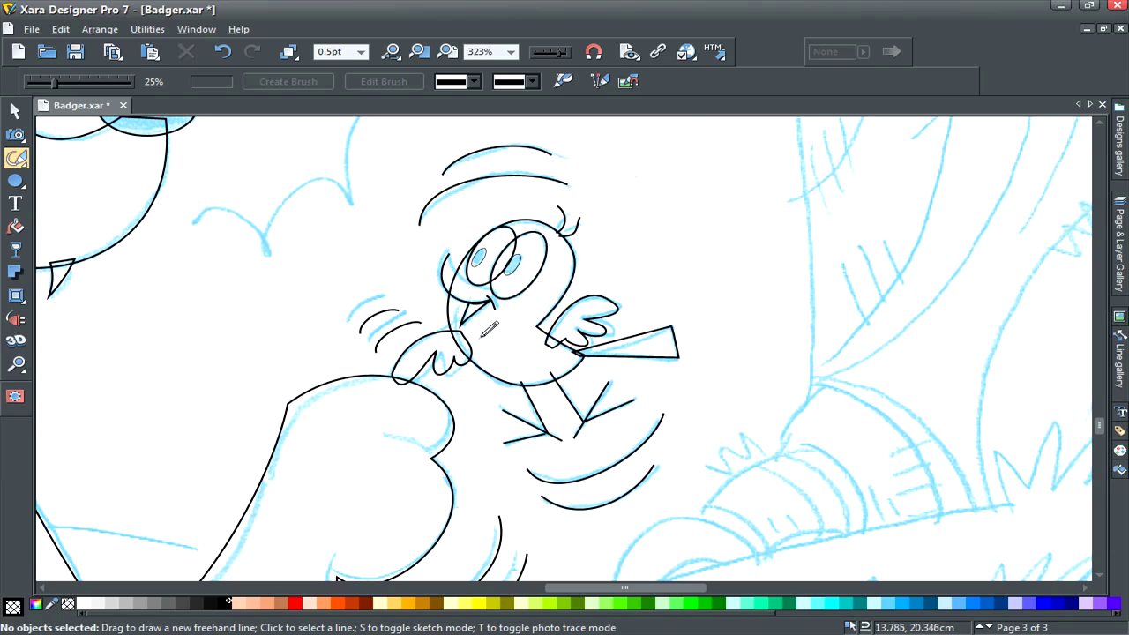
# Draw the bird's whole beak as a closed point-by-point shape around the mouth and bend its segments to follow the sketch
pyautogui.press('F4')
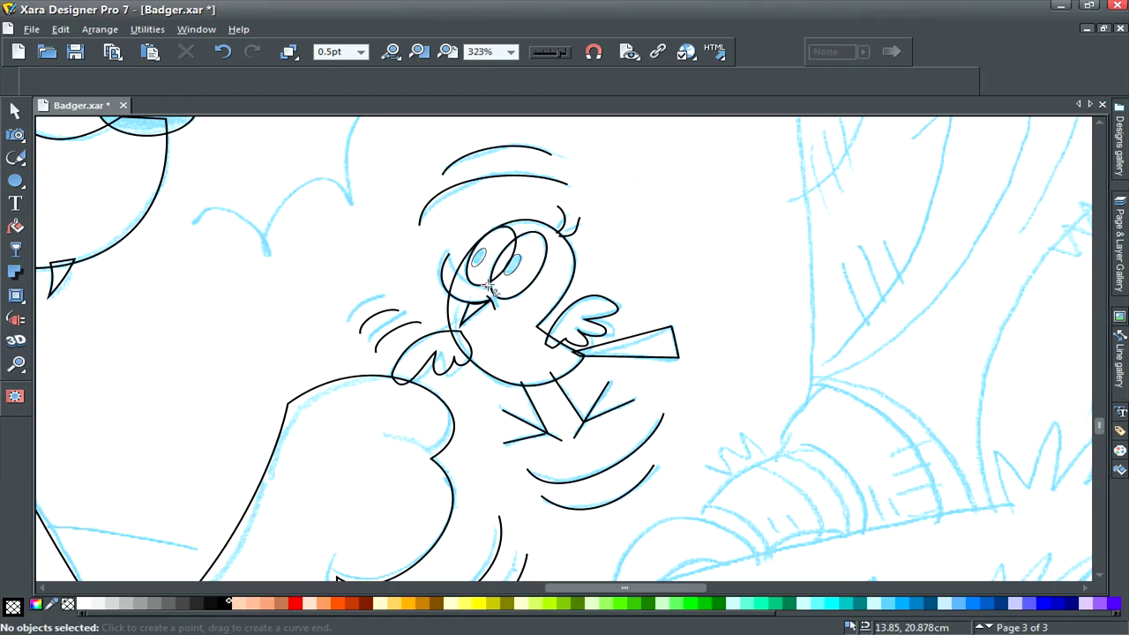
pyautogui.click(449, 256)
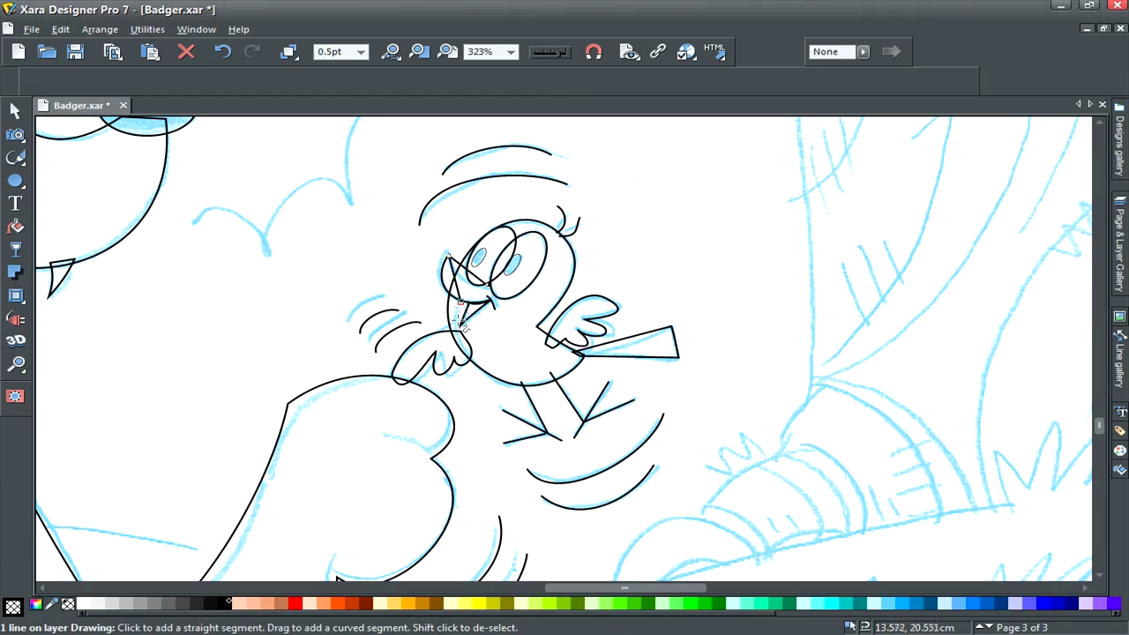
pyautogui.click(488, 316)
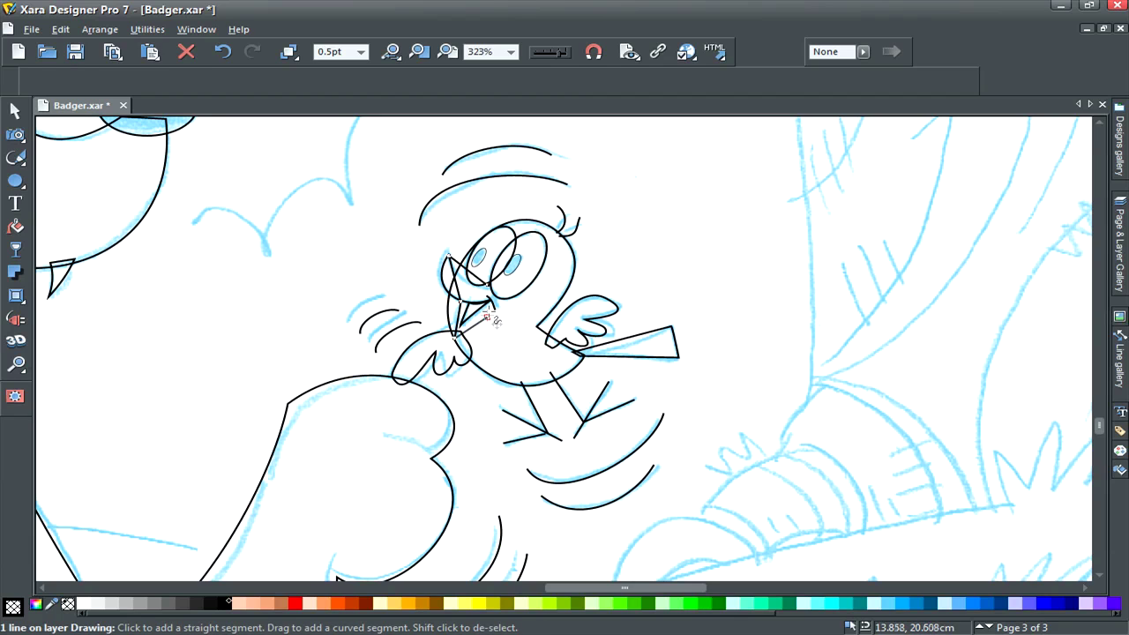
pyautogui.click(487, 285)
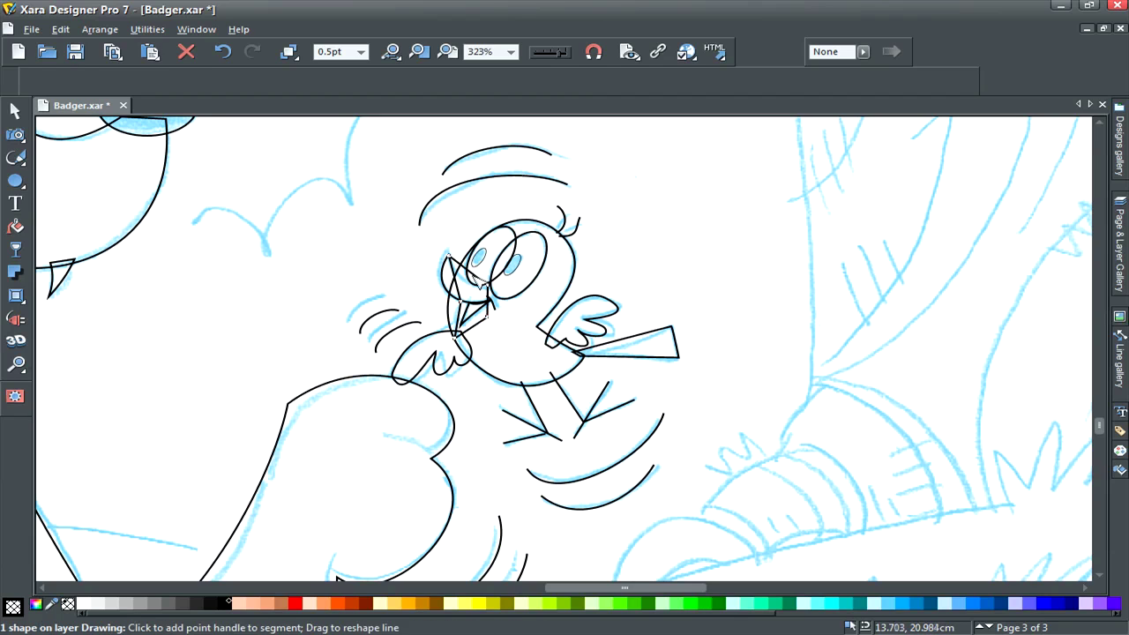
pyautogui.moveTo(478, 279)
pyautogui.mouseDown()
pyautogui.moveTo(443, 283)
pyautogui.moveTo(500, 310)
pyautogui.mouseUp()
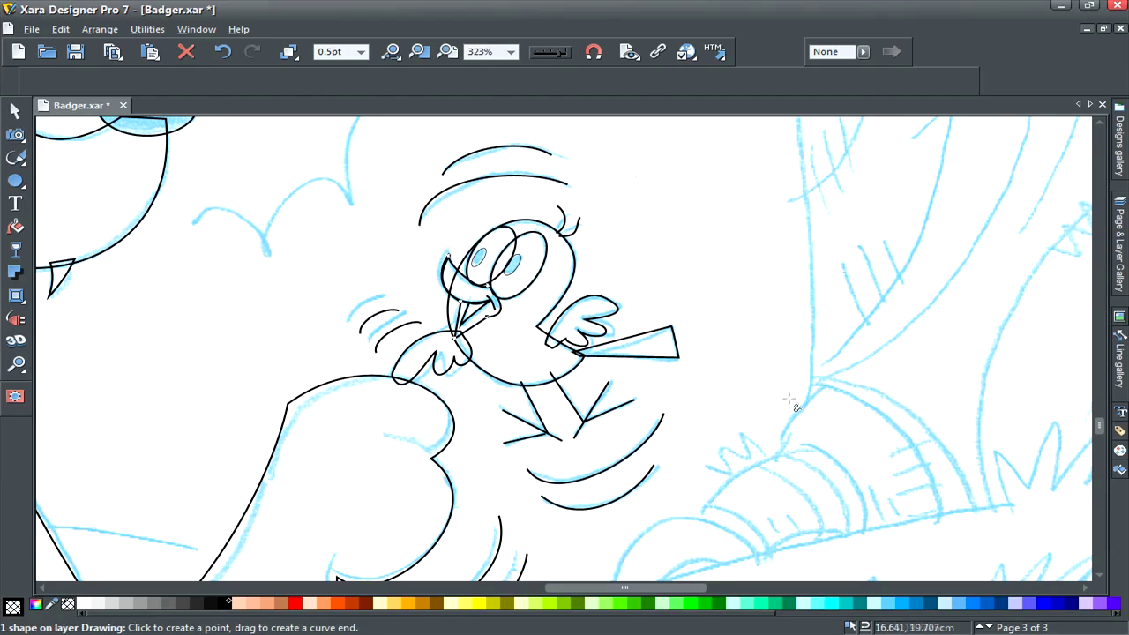
pyautogui.press('F2')
pyautogui.press('Escape')
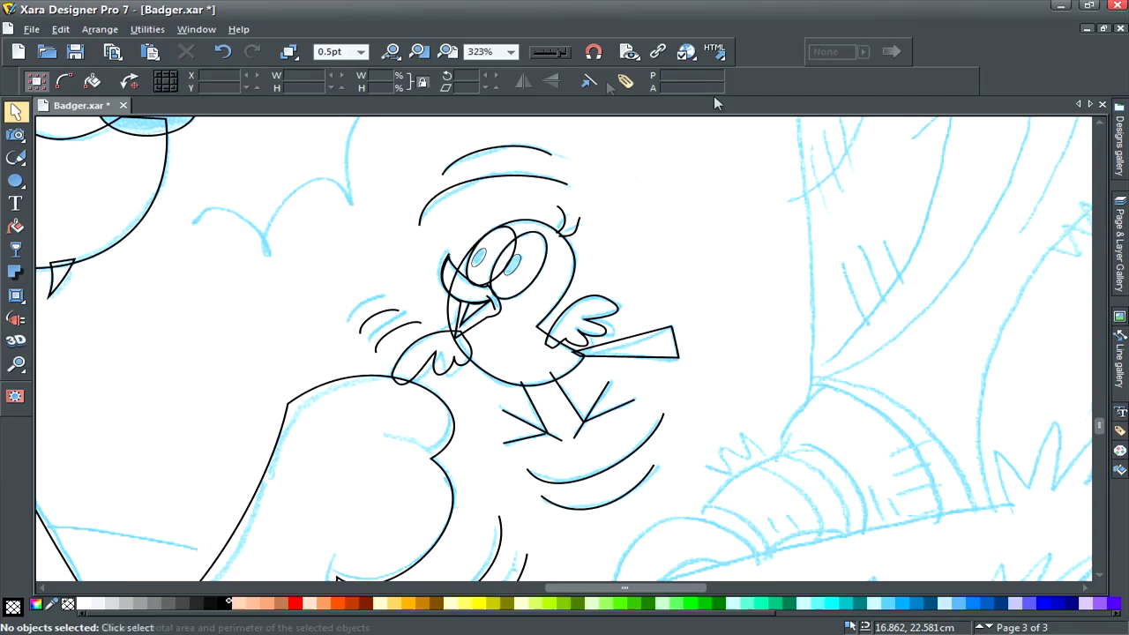
# Copy the finished blue bird from page 1, paste it onto page 3 and place it above and right of the traced bird
pyautogui.click(419, 52)
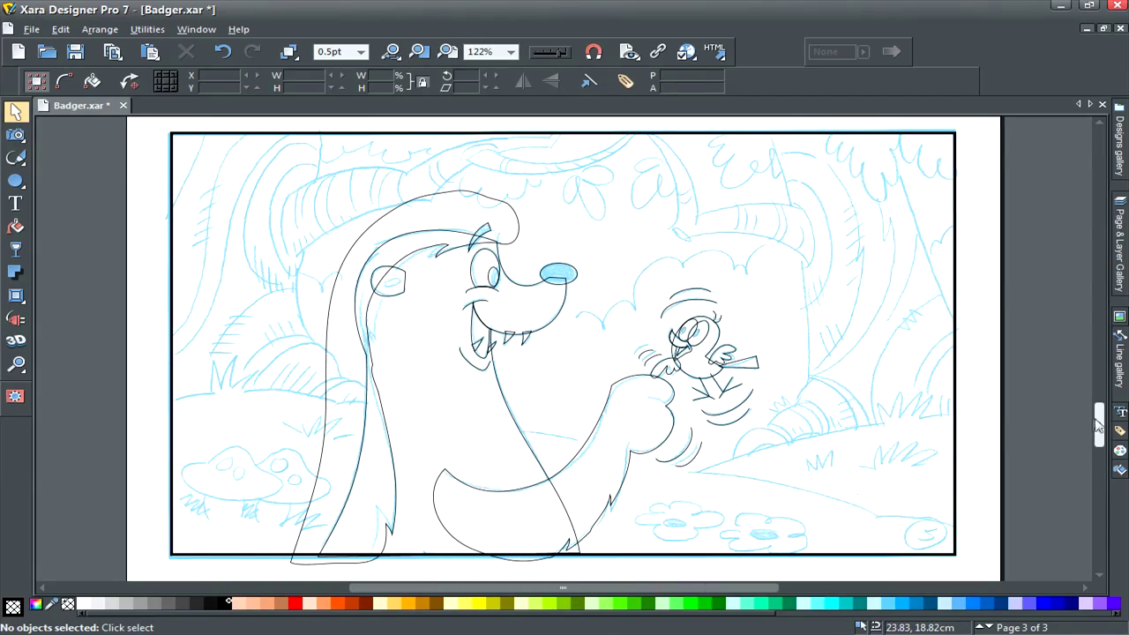
pyautogui.moveTo(1100, 428); pyautogui.dragTo(1098, 225)
pyautogui.moveTo(138, 268); pyautogui.dragTo(360, 381)
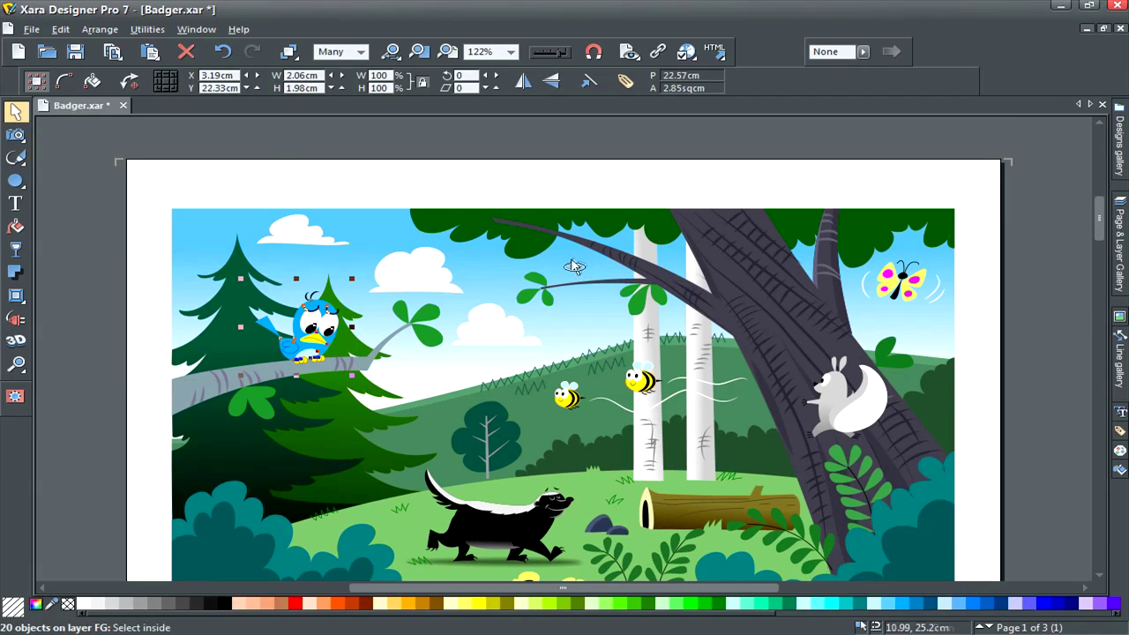
pyautogui.moveTo(1100, 220); pyautogui.dragTo(1100, 422)
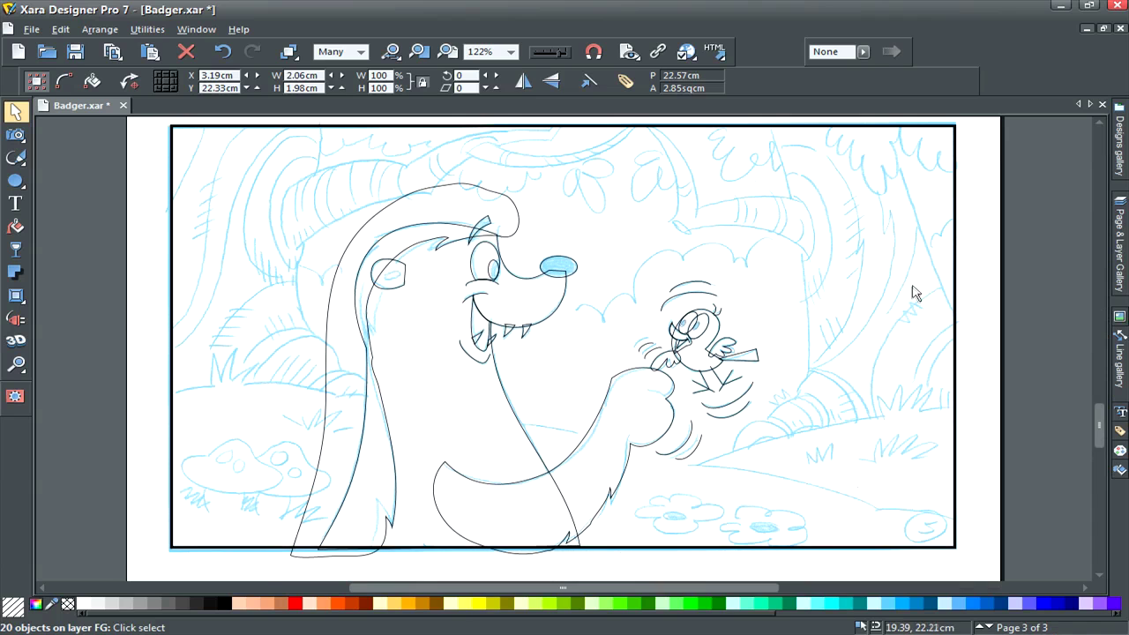
pyautogui.click(957, 282)
pyautogui.hotkey('ctrl', 'v')
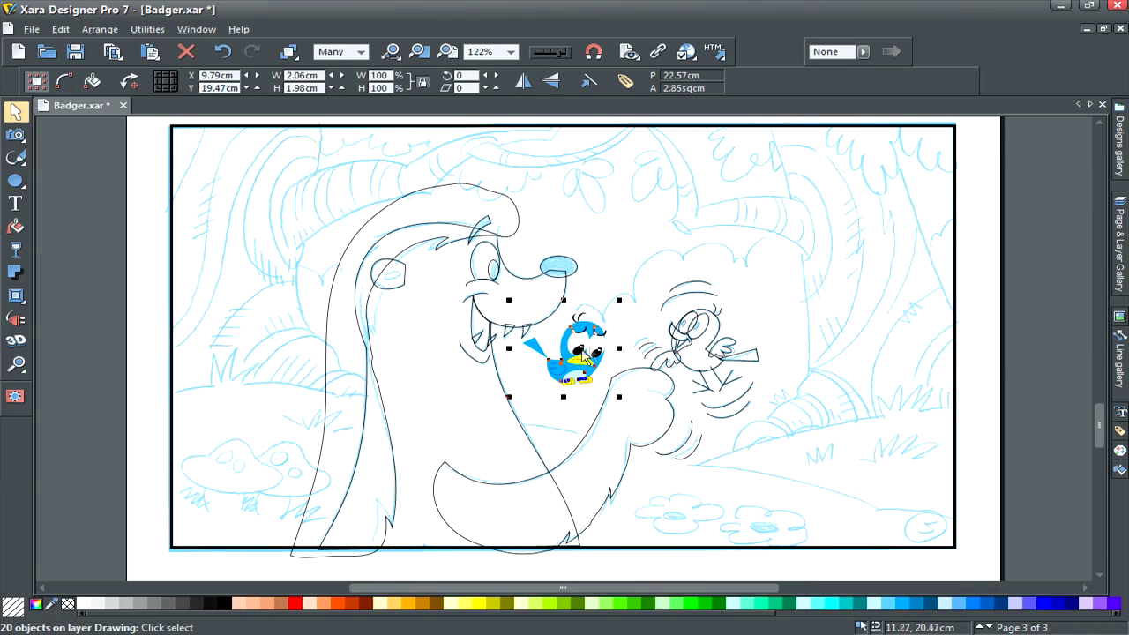
pyautogui.moveTo(566, 351); pyautogui.dragTo(796, 258)
pyautogui.click(794, 258)
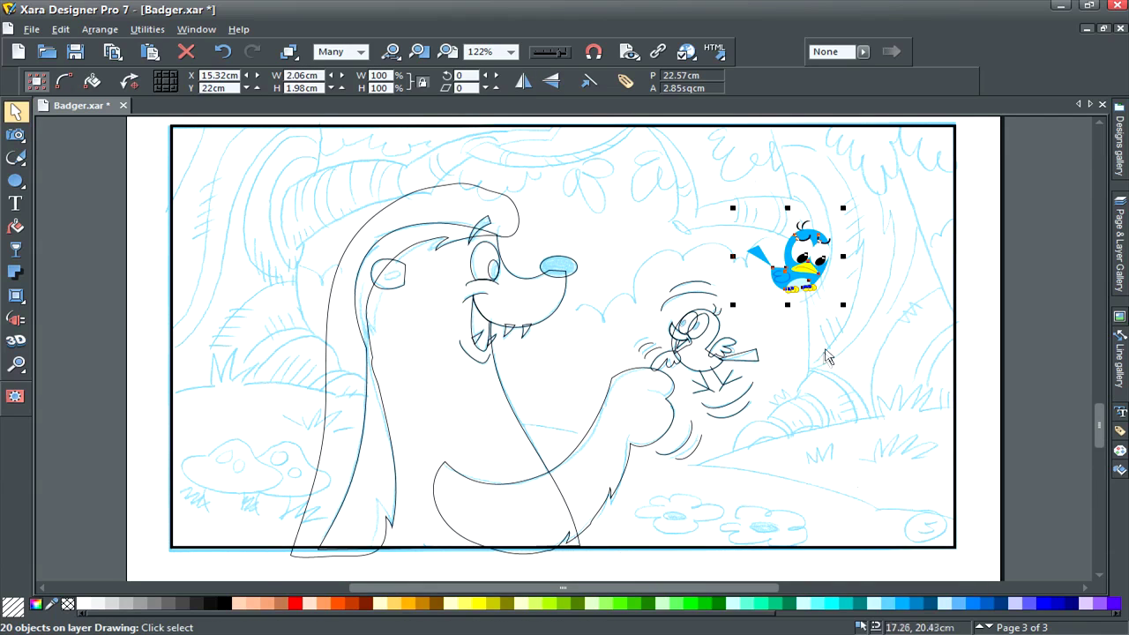
# Copy the pasted blue bird's tail and paste its attributes onto the traced bird's tail
pyautogui.hotkey('shift', 'F2')
pyautogui.moveTo(868, 221); pyautogui.dragTo(615, 421)
pyautogui.press('F2')
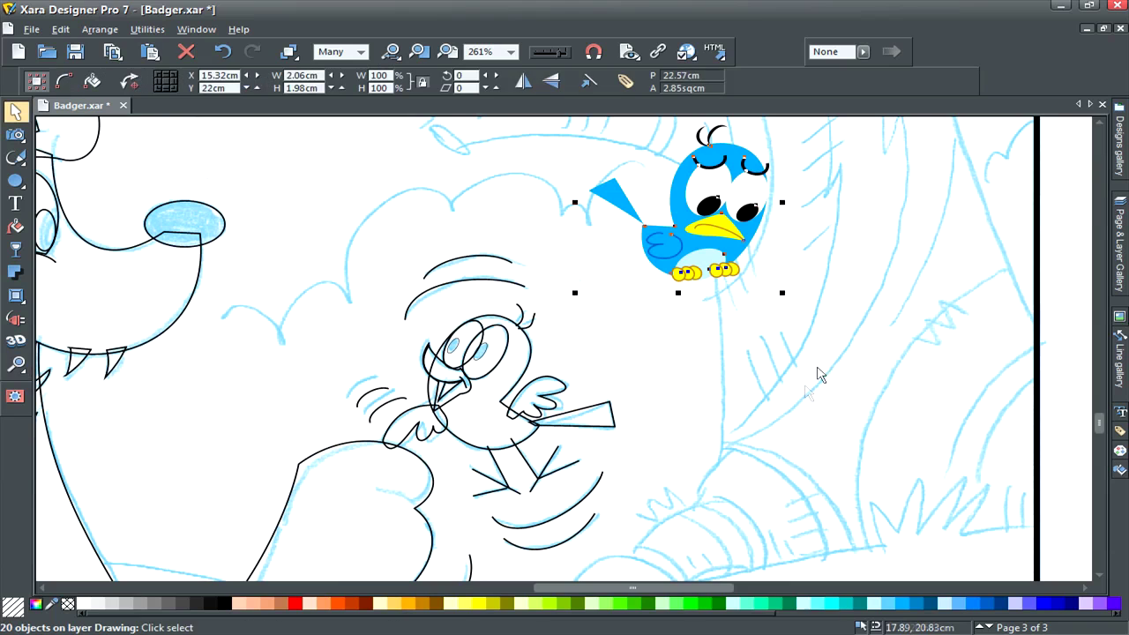
pyautogui.click(873, 308)
pyautogui.keyDown('ctrl'); pyautogui.click(622, 200); pyautogui.keyUp('ctrl')
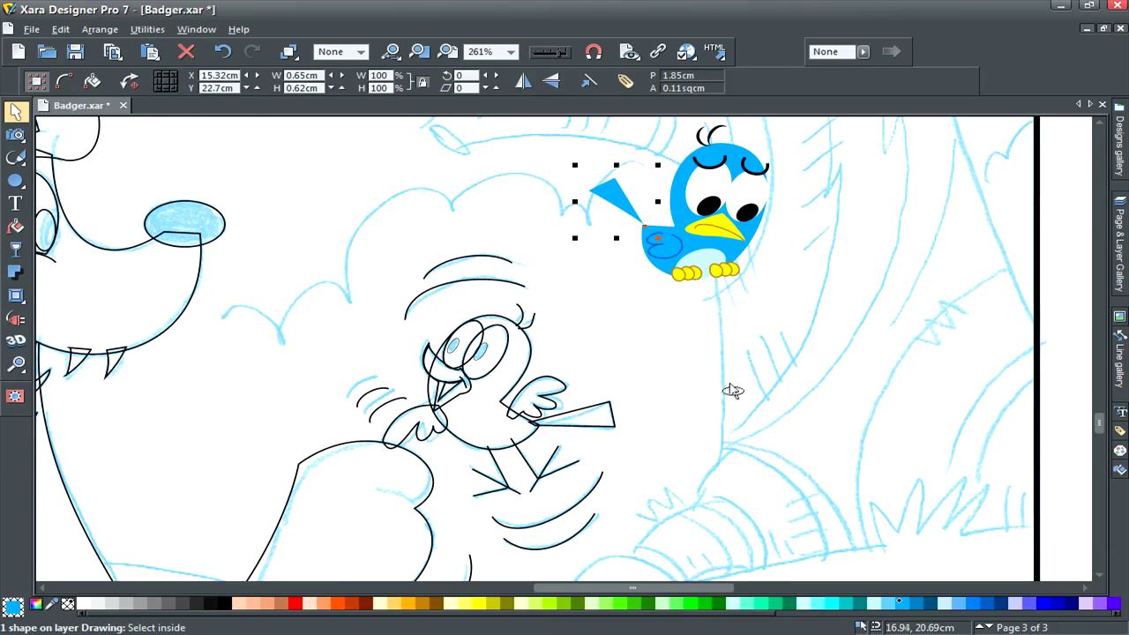
pyautogui.keyDown('ctrl'); pyautogui.click(617, 430); pyautogui.keyUp('ctrl')
pyautogui.hotkey('ctrl', 'shift', 'a')
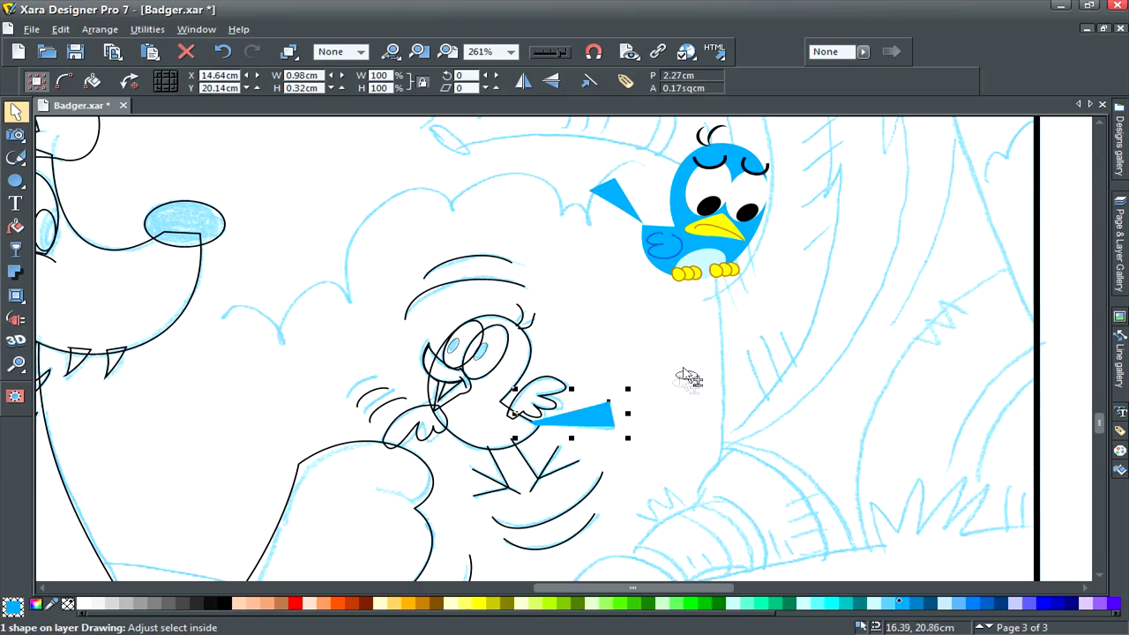
# Paste the copied blue fill attributes onto the traced bird's body and both wings
pyautogui.click(531, 346)
pyautogui.hotkey('ctrl', 'shift', 'a')
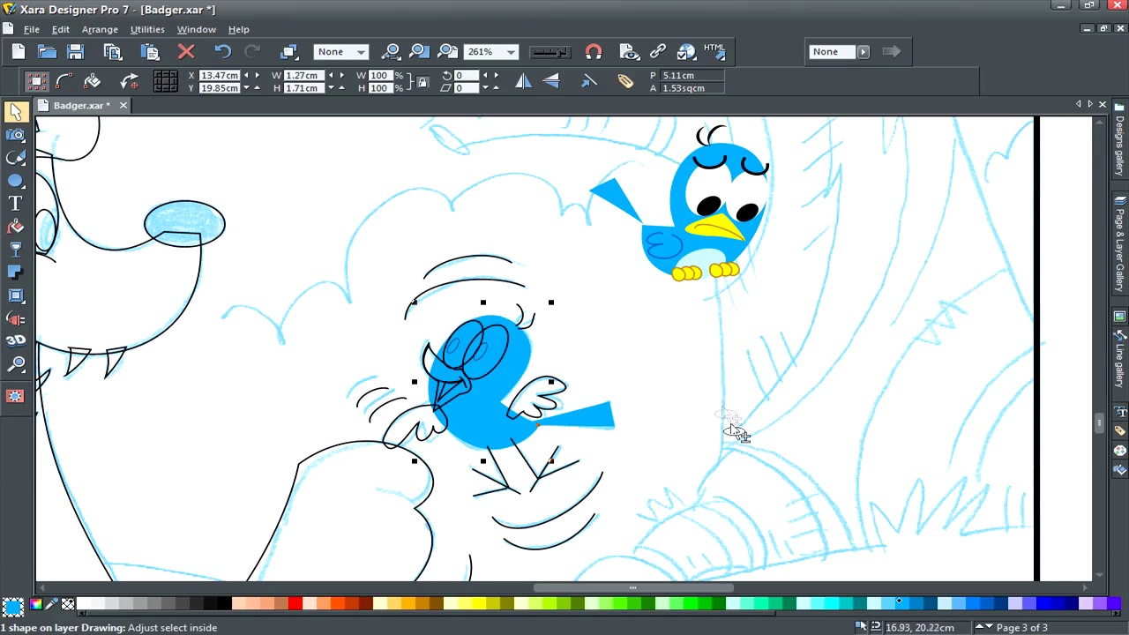
pyautogui.click(562, 385)
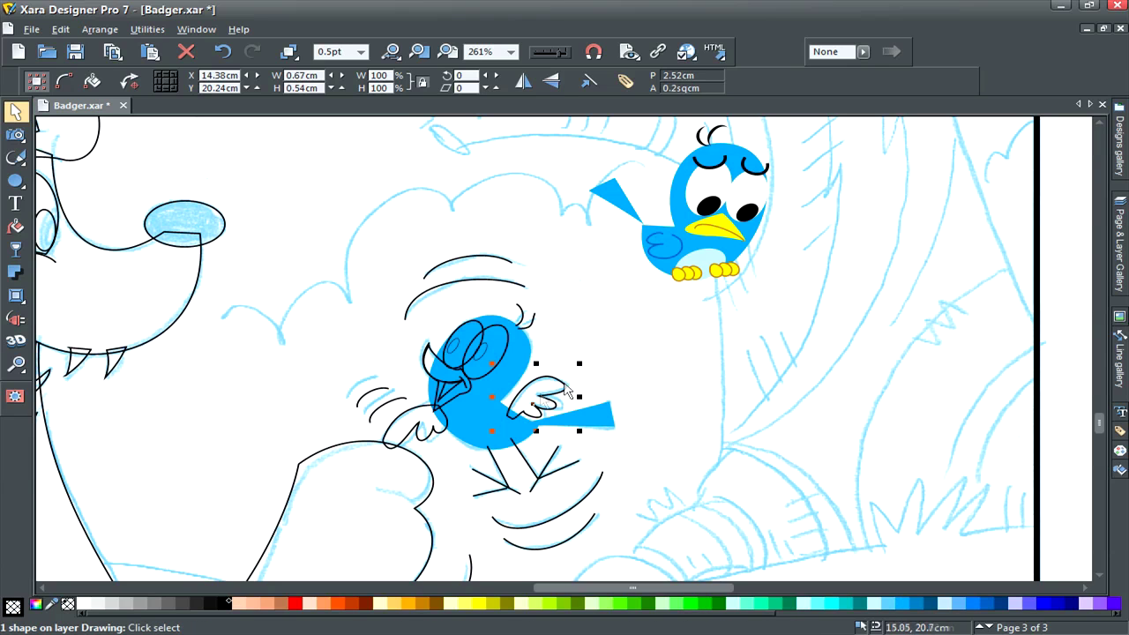
pyautogui.keyDown('shift'); pyautogui.click(442, 427); pyautogui.keyUp('shift')
pyautogui.hotkey('ctrl', 'shift', 'a')
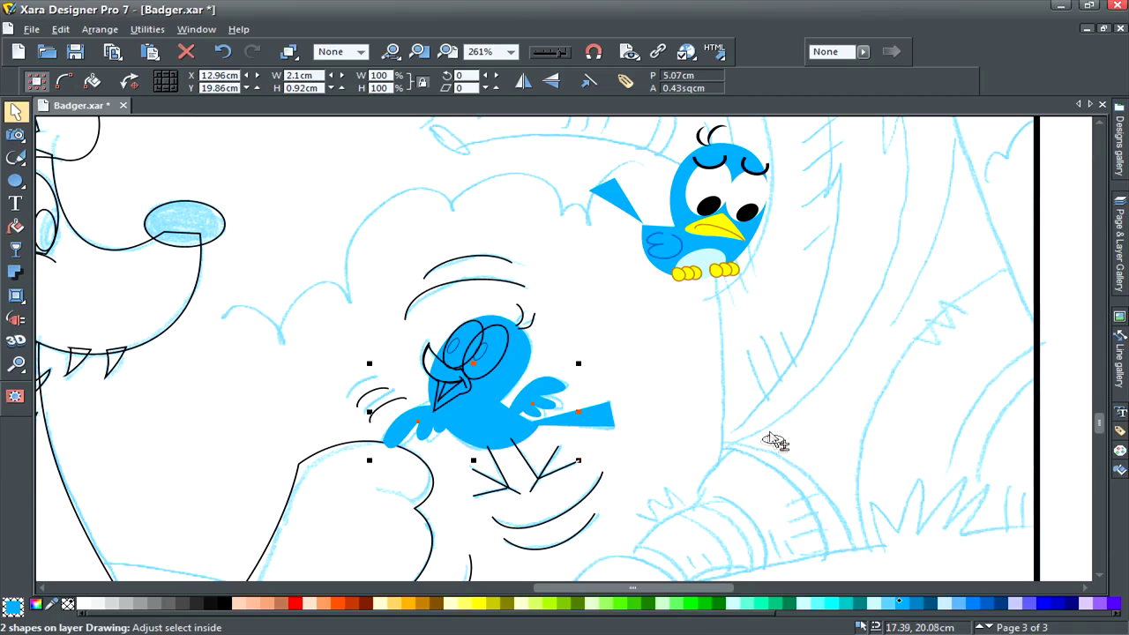
pyautogui.click(775, 436)
# Move the pale blue belly patch from the pasted bird onto the traced bird's lower body and clip it to the body shape
pyautogui.moveTo(711, 262); pyautogui.dragTo(492, 448)
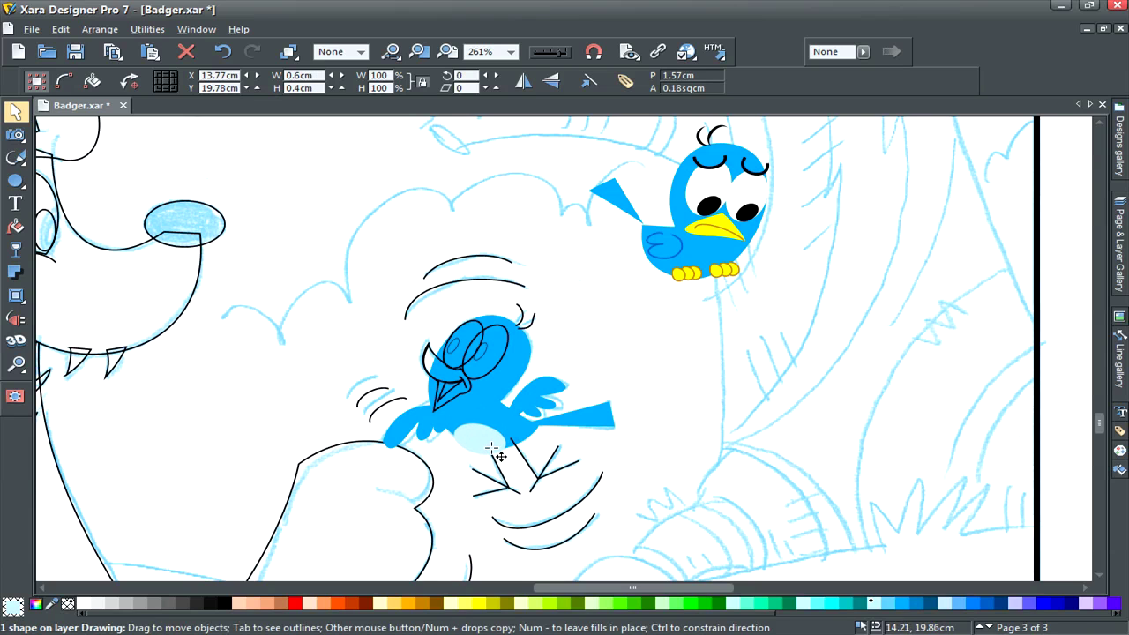
pyautogui.keyDown('shift'); pyautogui.click(531, 349); pyautogui.keyUp('shift')
pyautogui.press('q')
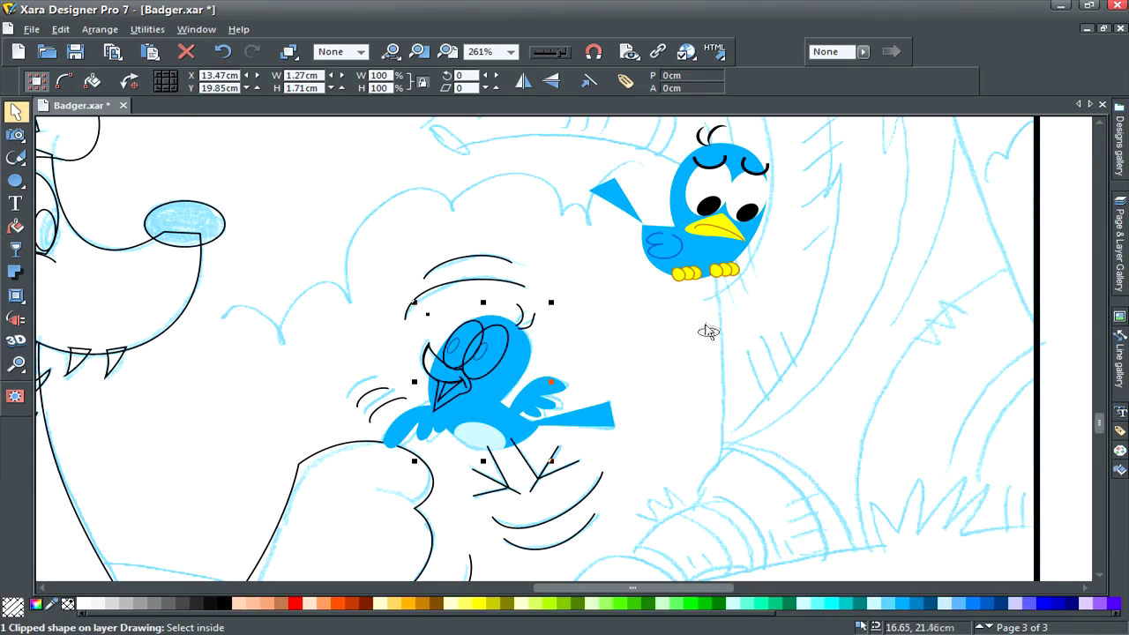
pyautogui.click(709, 328)
# Fill the traced bird's two large eye ellipses with white and remove their outlines
pyautogui.click(507, 337)
pyautogui.keyDown('shift'); pyautogui.click(479, 325); pyautogui.keyUp('shift')
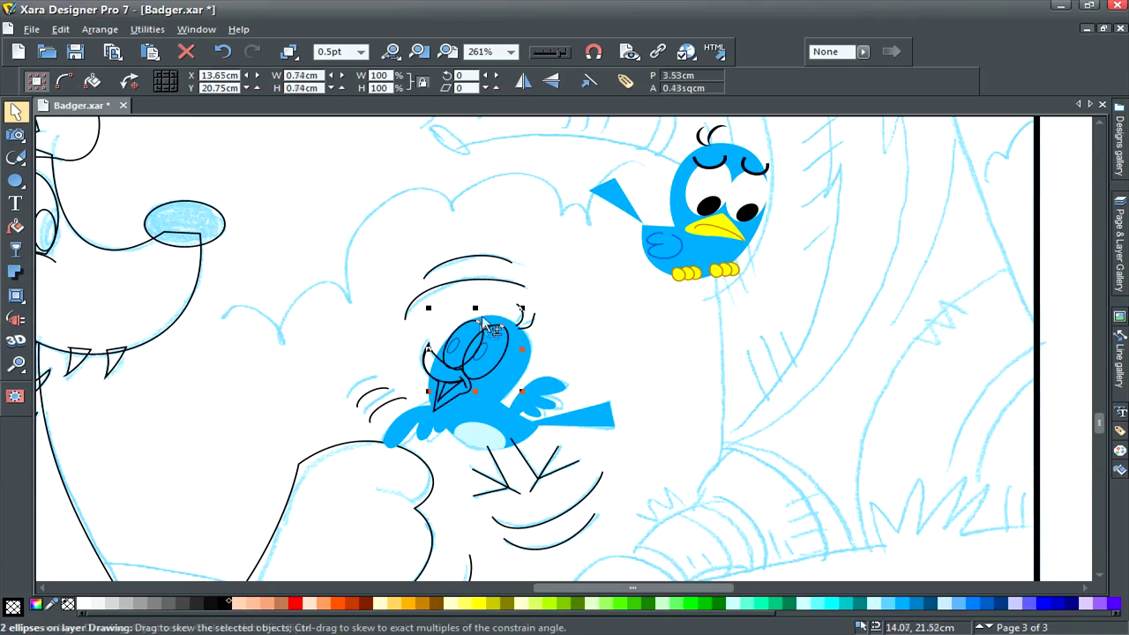
pyautogui.click(87, 604)
pyautogui.keyDown('shift'); pyautogui.click(13, 607); pyautogui.keyUp('shift')
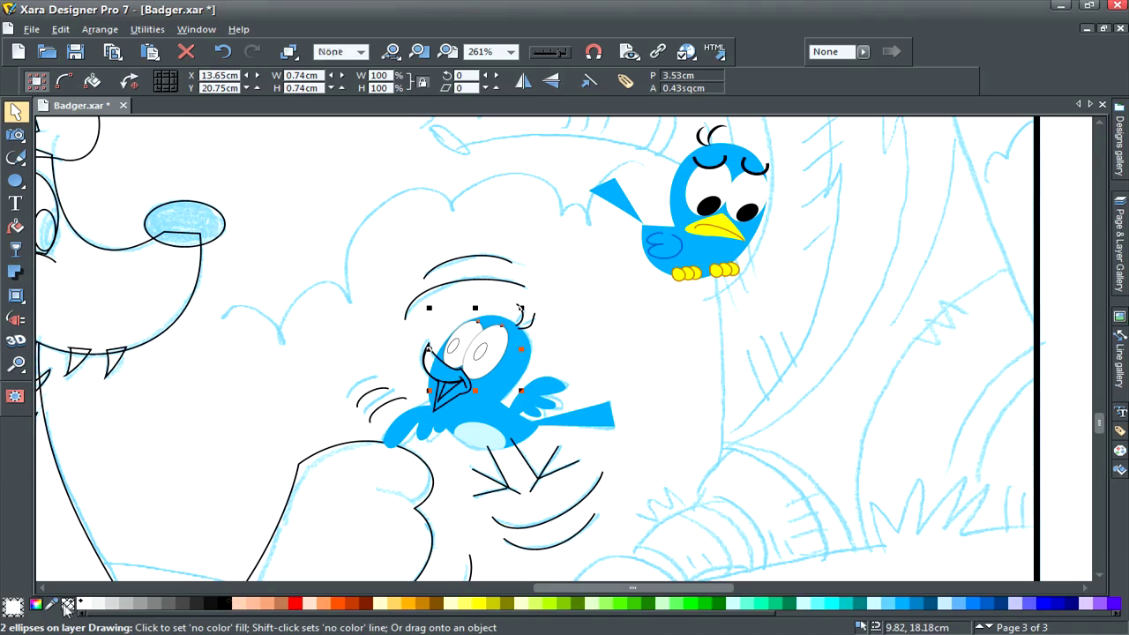
pyautogui.press('Escape')
# Fill the traced bird's two pupils with black and remove their outlines
pyautogui.moveTo(437, 306)
pyautogui.mouseDown()
pyautogui.moveTo(441, 339)
pyautogui.moveTo(494, 368)
pyautogui.mouseUp()
pyautogui.click(226, 602)
pyautogui.keyDown('shift'); pyautogui.click(12, 607); pyautogui.keyUp('shift')
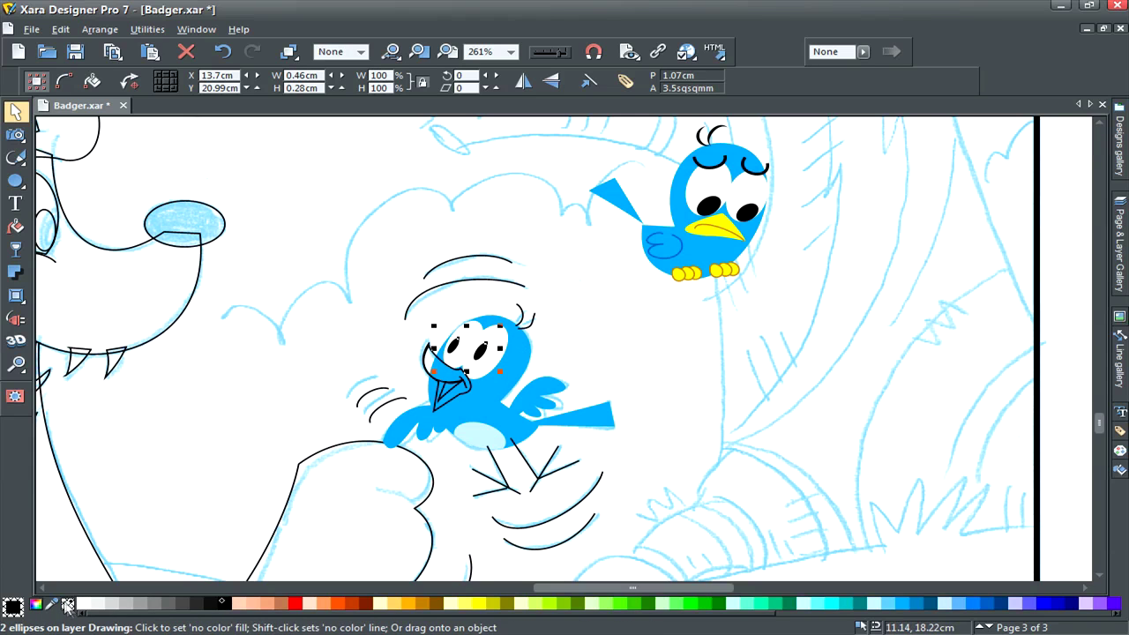
pyautogui.press('Escape')
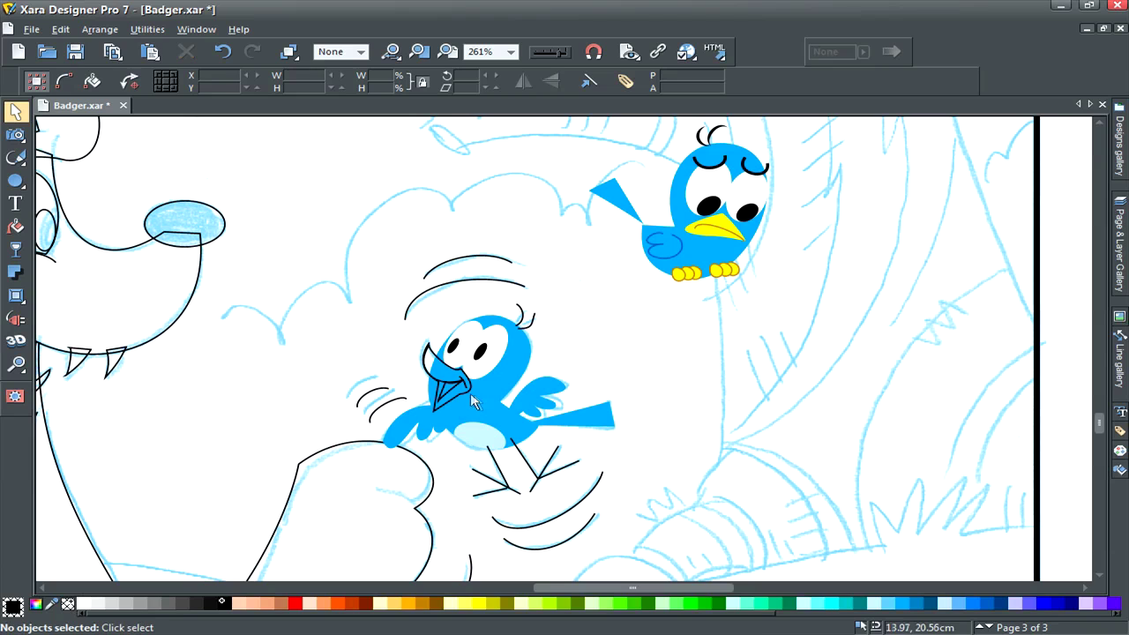
# Fill the traced bird's beak shape with yellow and remove its outline
pyautogui.click(457, 404)
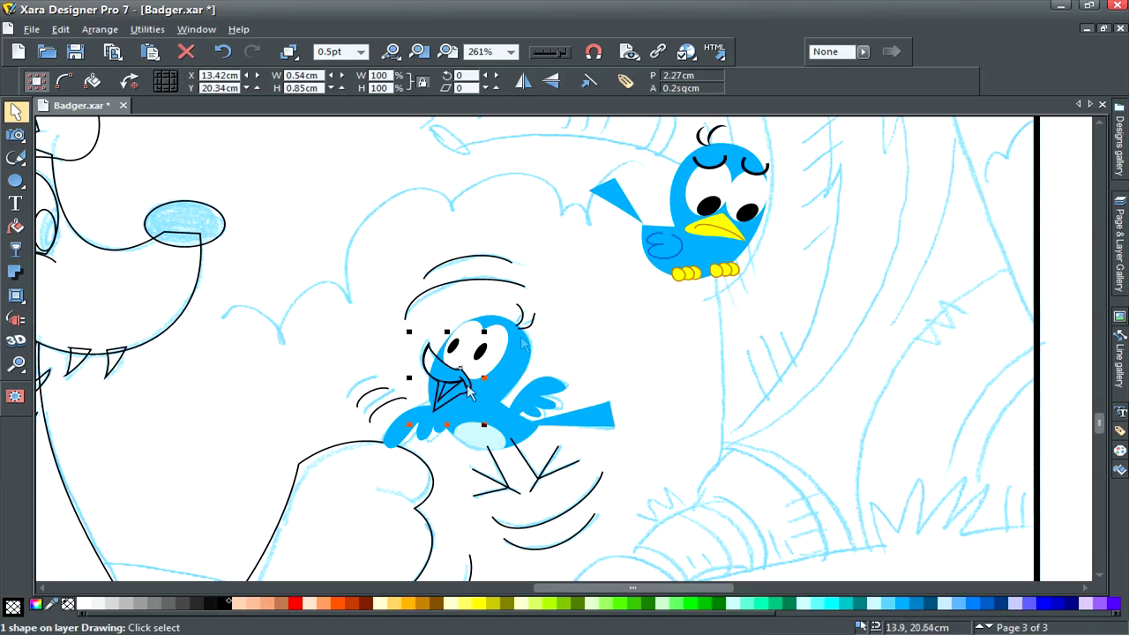
pyautogui.click(475, 603)
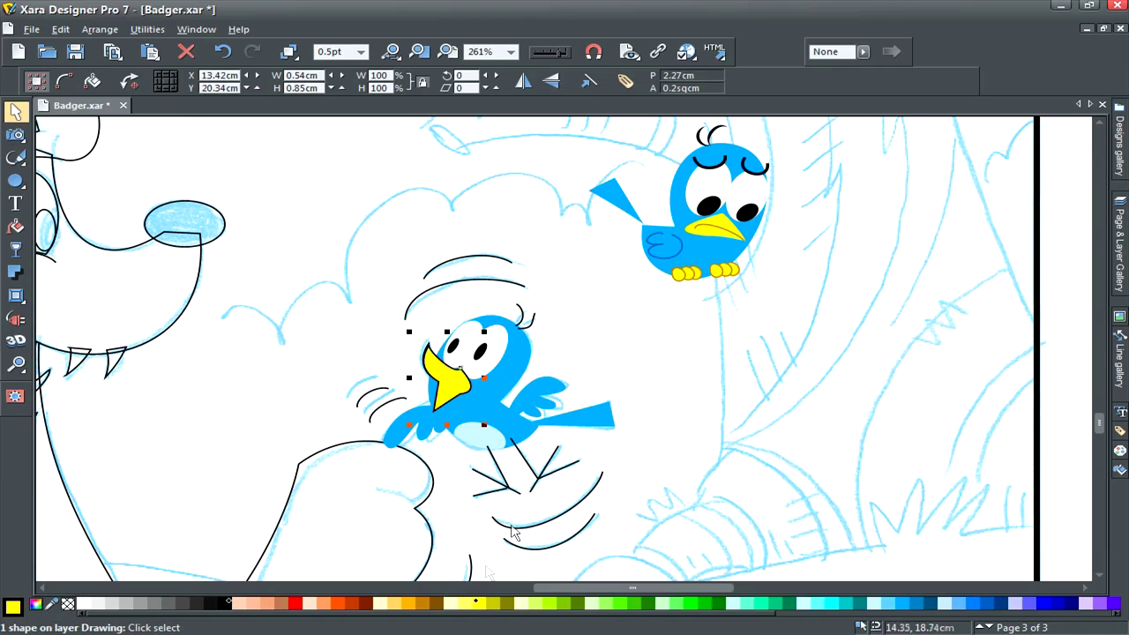
pyautogui.keyDown('shift'); pyautogui.click(68, 604); pyautogui.keyUp('shift')
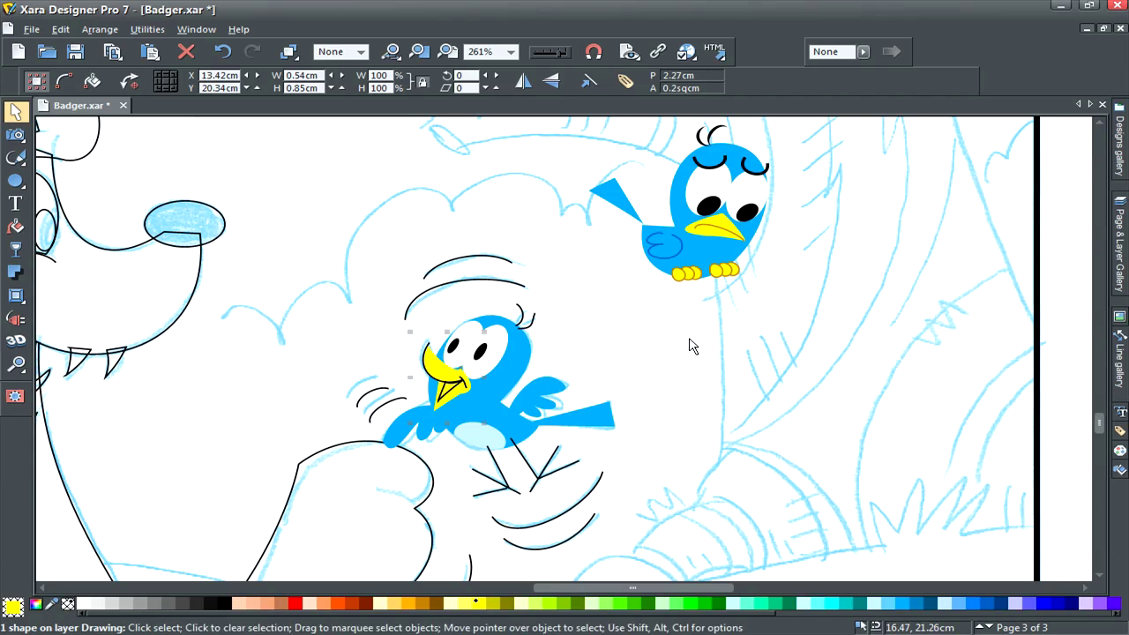
pyautogui.click(686, 344)
# Take the brown beak line off the pasted bird and apply its line attributes to the curved underside of the traced bird's beak
pyautogui.moveTo(726, 229); pyautogui.dragTo(605, 345)
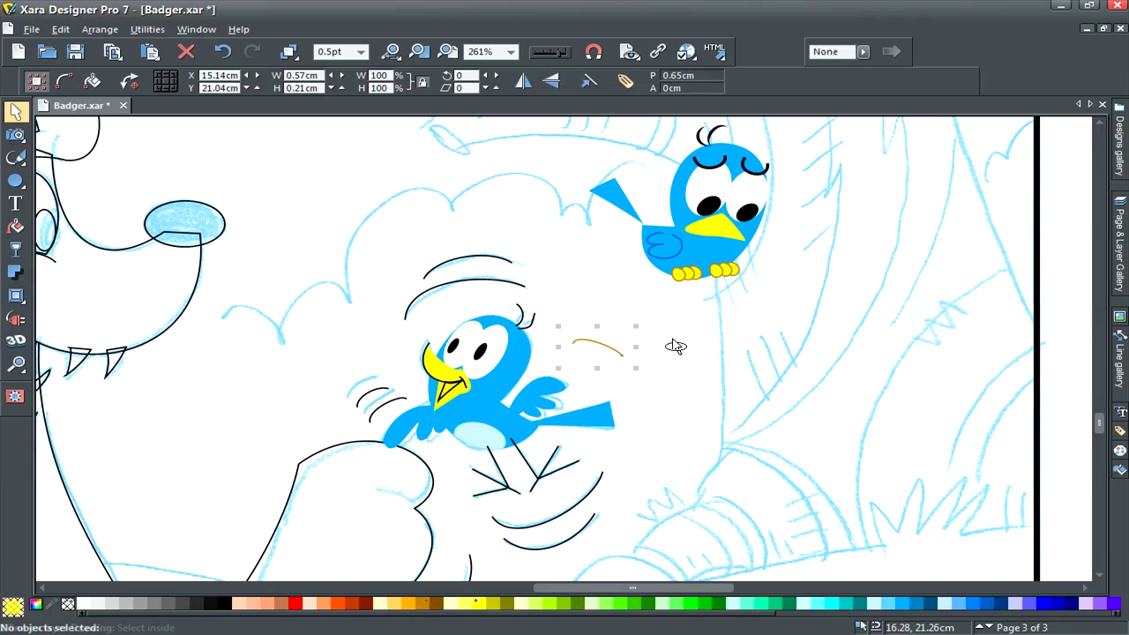
pyautogui.press('Delete')
pyautogui.click(426, 375)
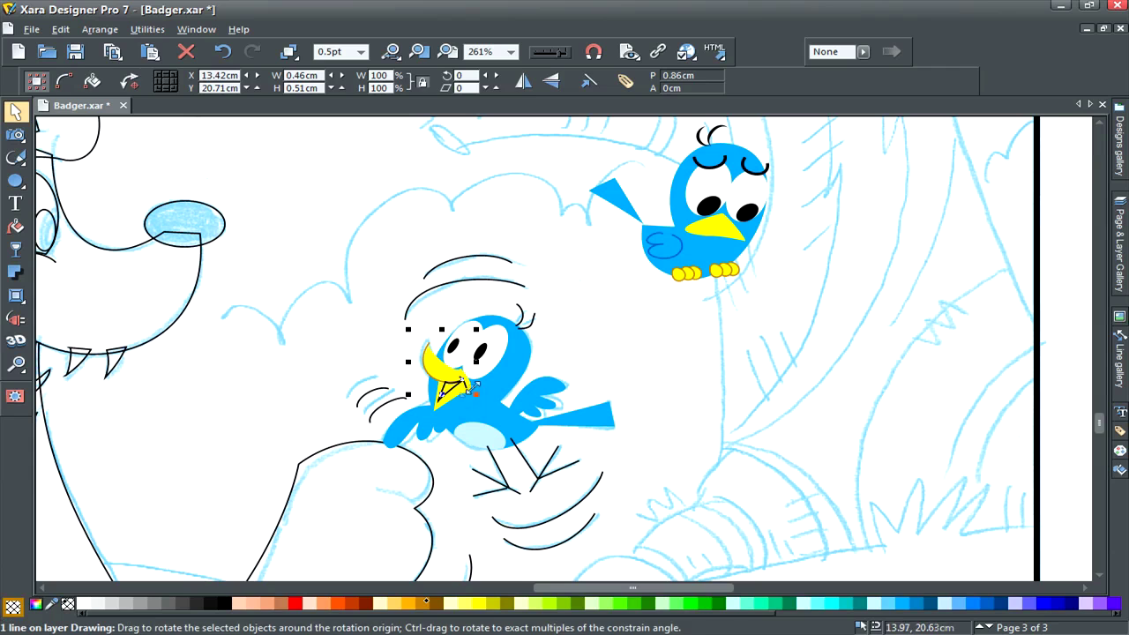
pyautogui.hotkey('alt', 'z')
pyautogui.moveTo(397, 307); pyautogui.dragTo(574, 499)
pyautogui.press('F2')
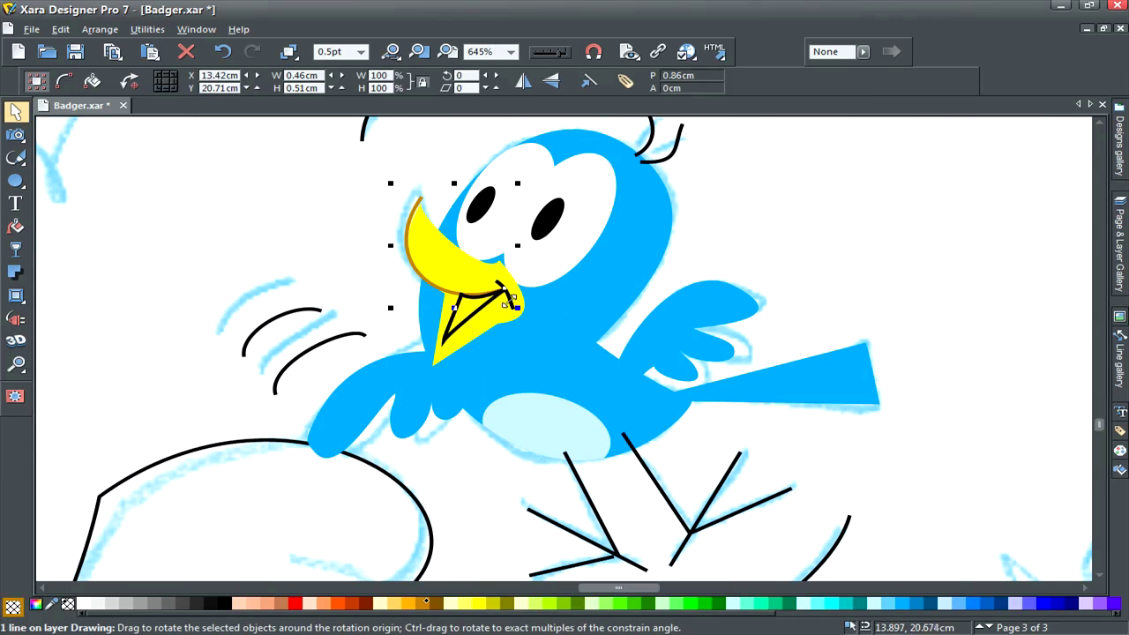
# Apply the brown beak line's attributes to the short line at the corner of the traced bird's beak and adjust its curve
pyautogui.click(765, 233)
pyautogui.click(512, 302)
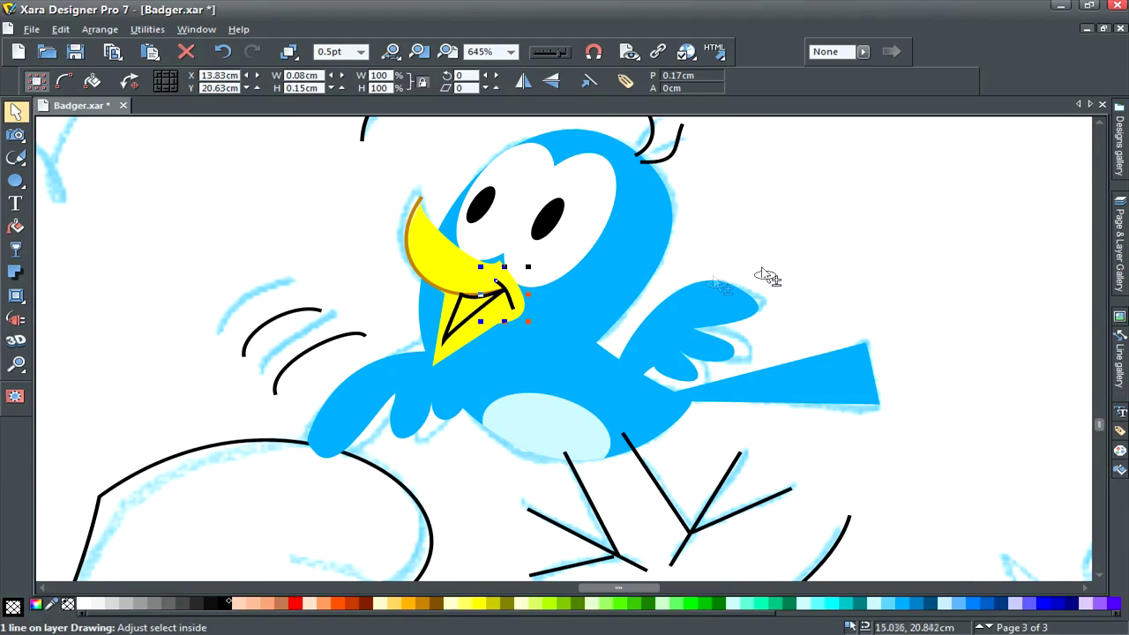
pyautogui.hotkey('ctrl', 'shift', 'a')
pyautogui.press('F4')
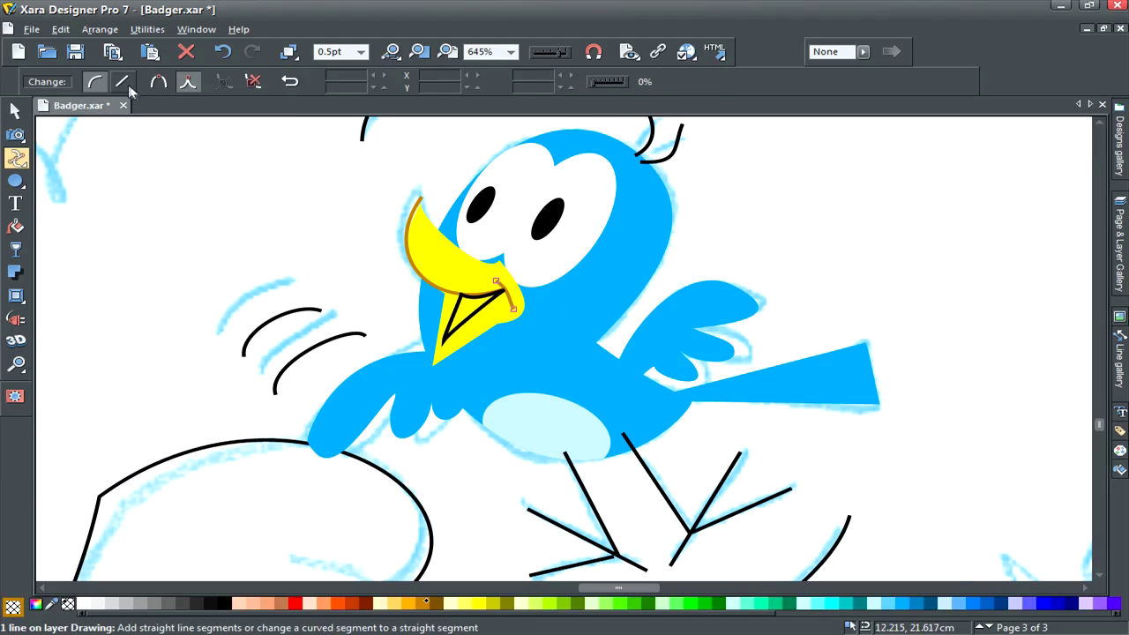
pyautogui.moveTo(512, 295); pyautogui.dragTo(510, 298)
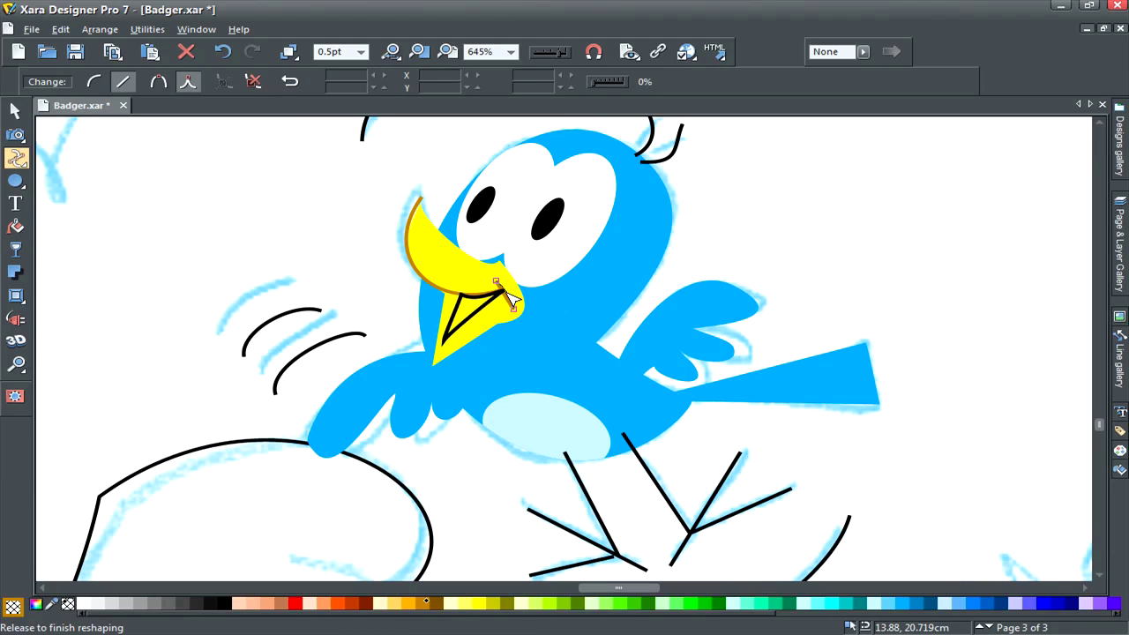
# Fill the traced bird's open mouth with black, remove its outline and fine-tune its lower edge
pyautogui.press('F2')
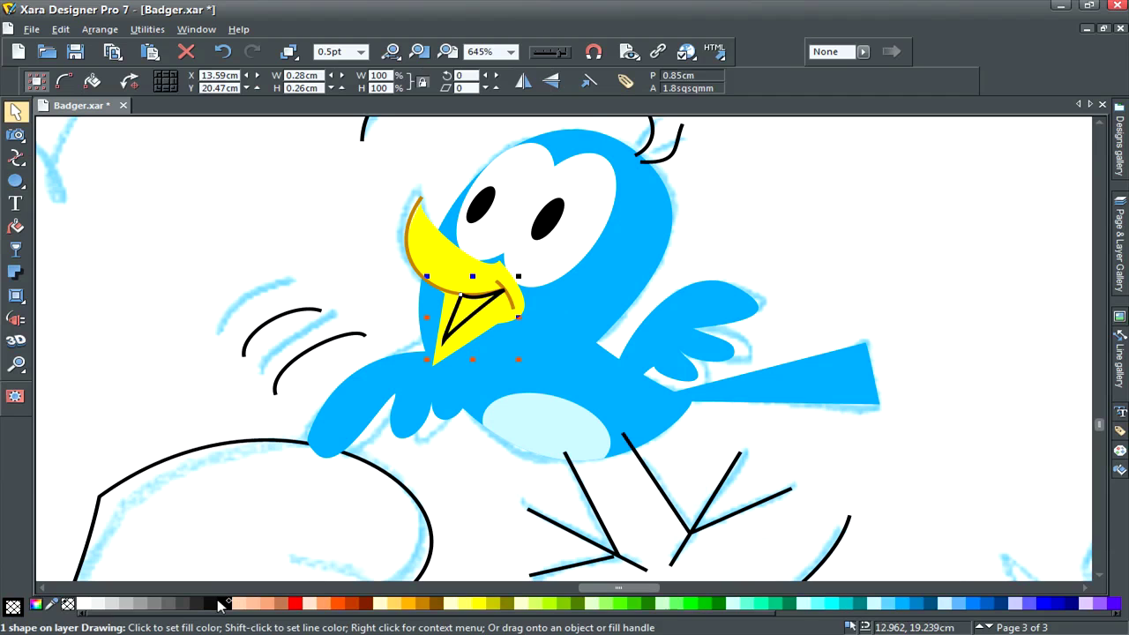
pyautogui.click(218, 604)
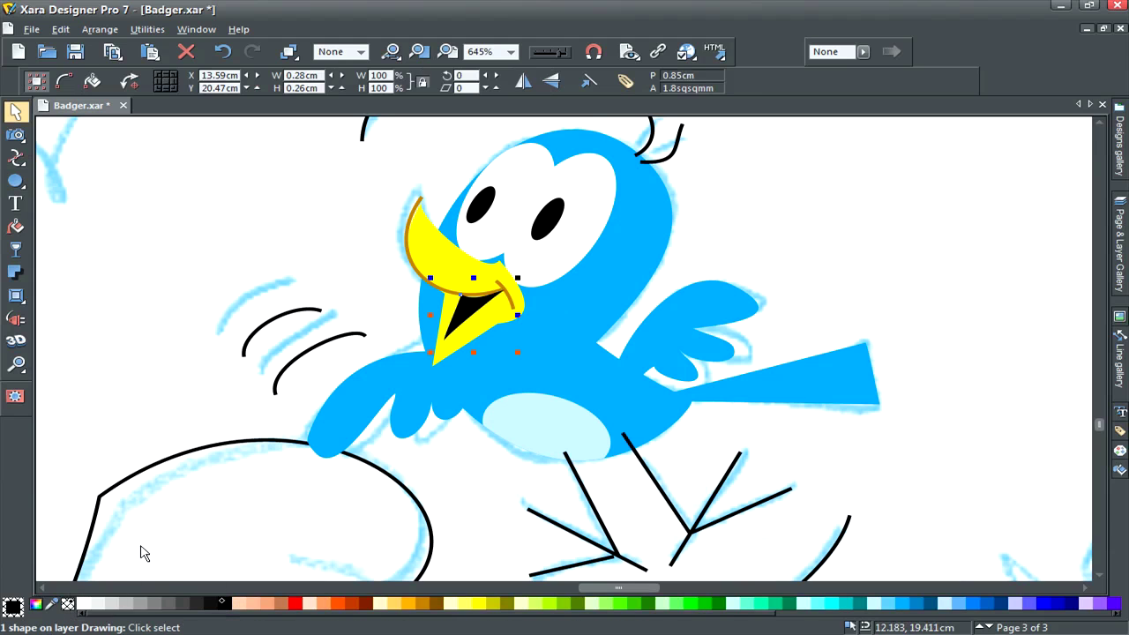
pyautogui.press('F4')
pyautogui.moveTo(483, 300); pyautogui.dragTo(484, 300)
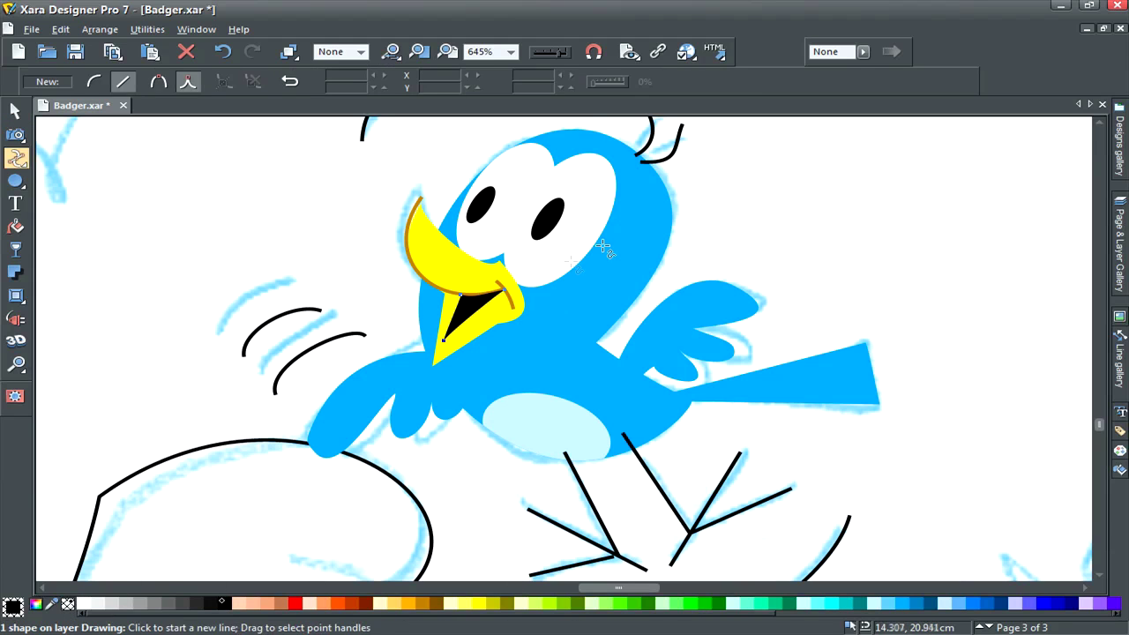
# Move the upper end of the traced bird's long brown beak line onto the beak tip and reshape its curve to follow the yellow edge
pyautogui.press('F2')
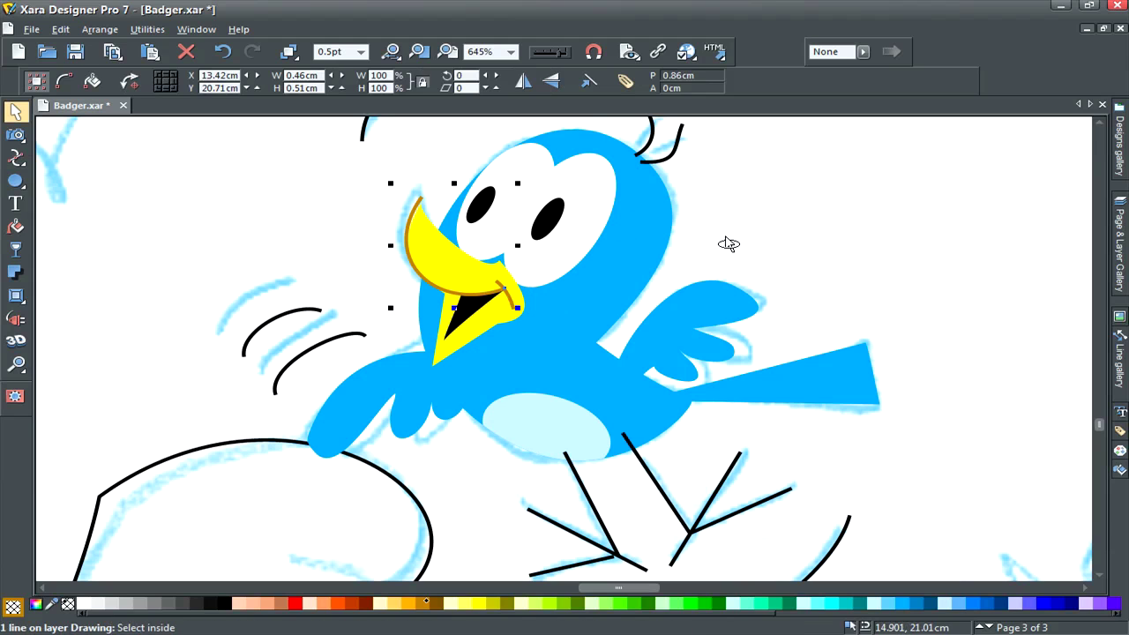
pyautogui.press('F4')
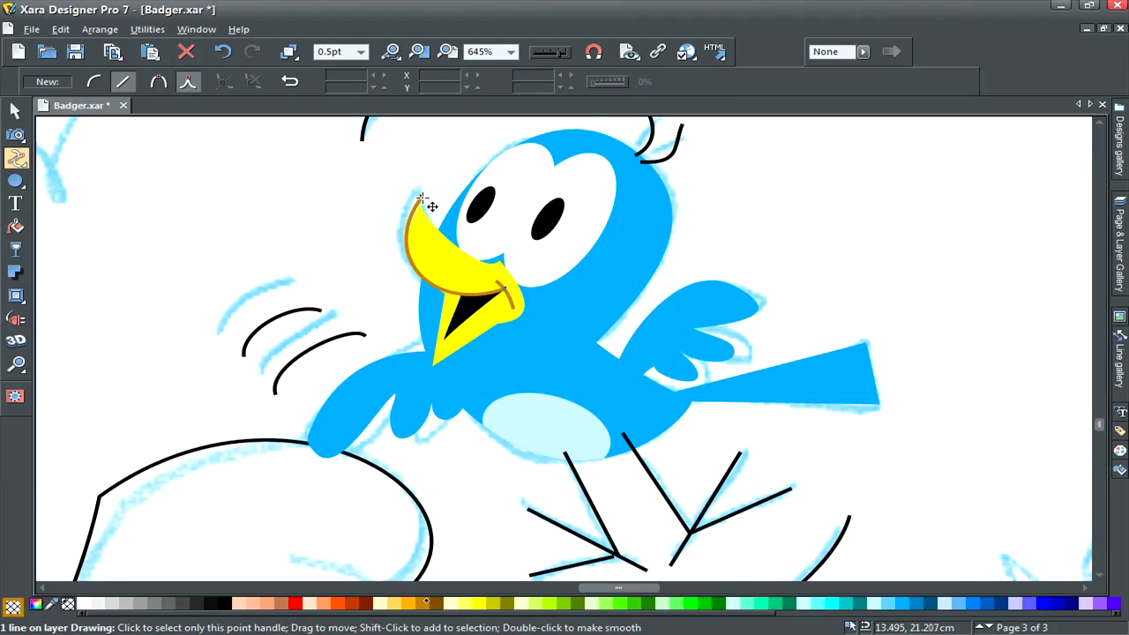
pyautogui.moveTo(421, 202); pyautogui.dragTo(377, 262)
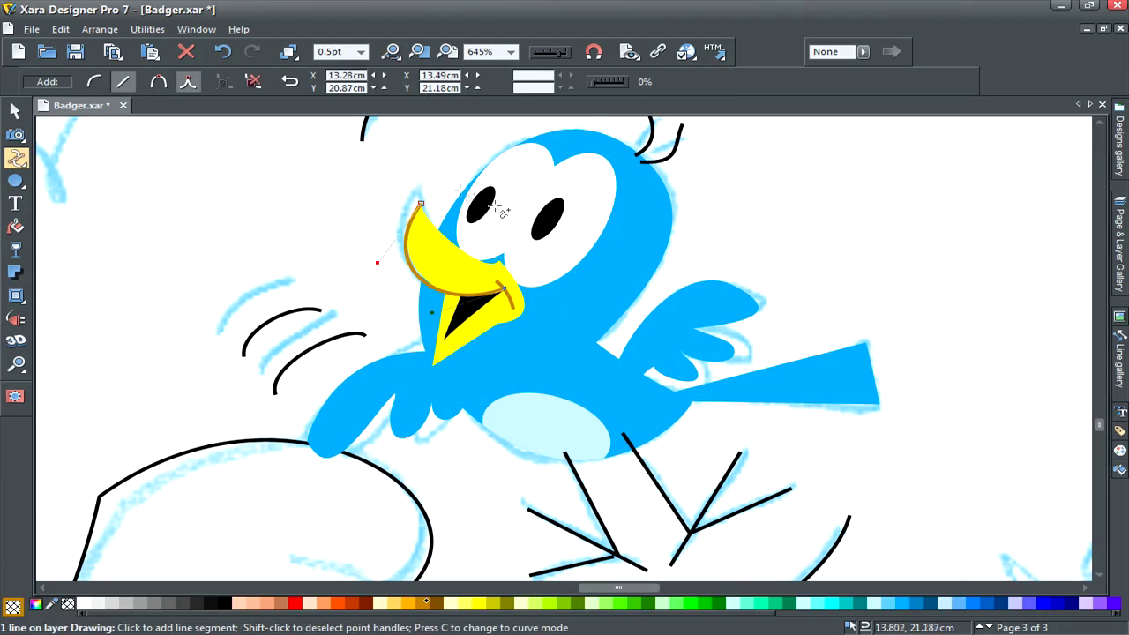
pyautogui.click(430, 288)
pyautogui.hotkey('ctrl', 'z')
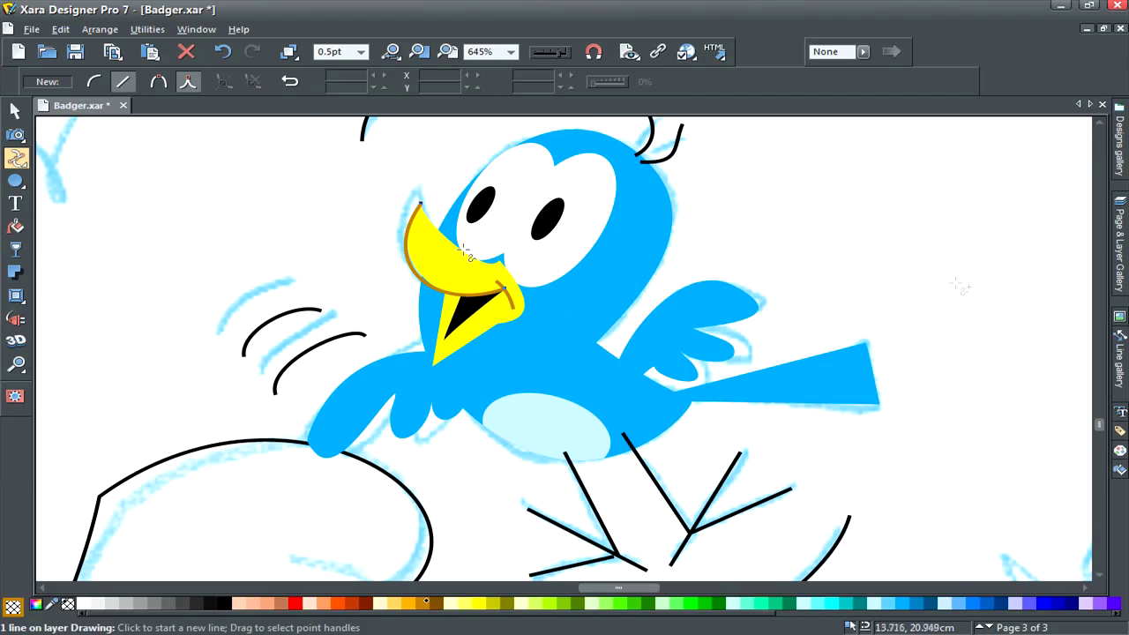
pyautogui.moveTo(424, 282); pyautogui.dragTo(432, 284)
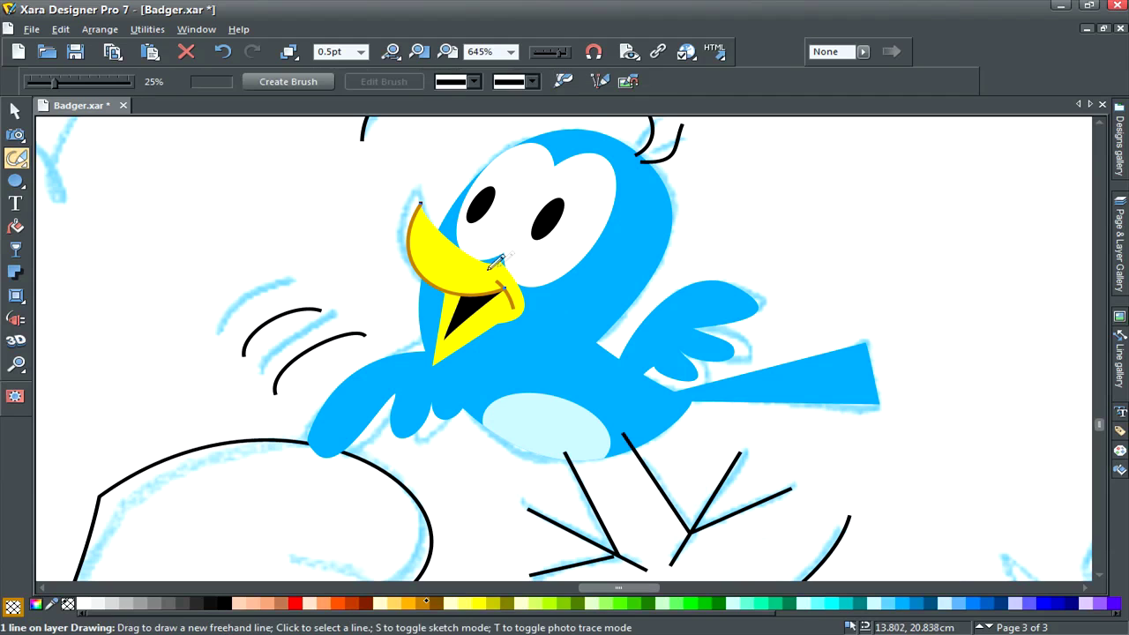
# Reshape the yellow beak's tip, upper edge and rear corner so they curve smoothly over the traced bird's face
pyautogui.click(423, 202)
pyautogui.moveTo(413, 213); pyautogui.dragTo(438, 252)
pyautogui.moveTo(485, 280); pyautogui.dragTo(498, 258)
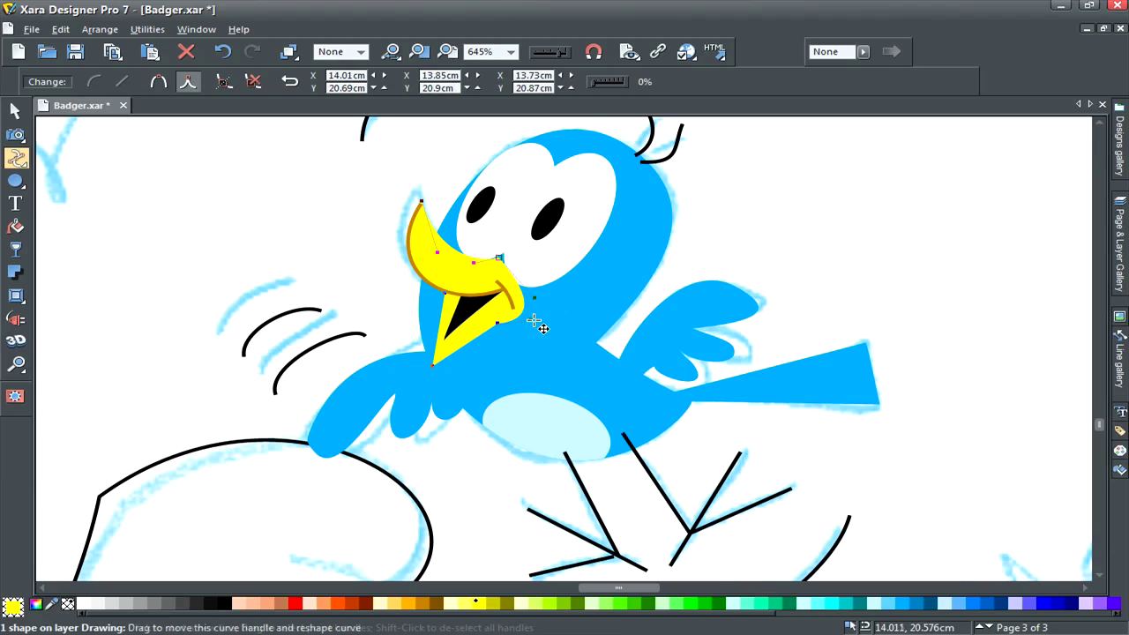
pyautogui.moveTo(532, 320); pyautogui.dragTo(538, 293)
# Shift the traced bird's rear pupil slightly toward the beak within its white eye
pyautogui.press('F2')
pyautogui.click(546, 226)
pyautogui.moveTo(546, 226); pyautogui.dragTo(545, 221)
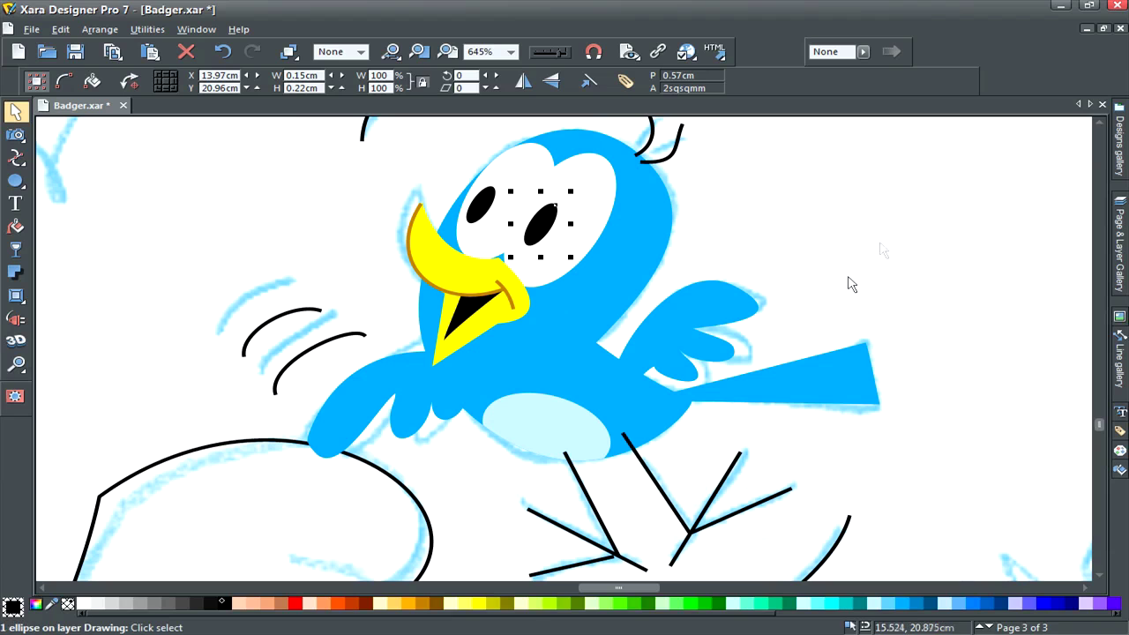
pyautogui.keyDown('ctrl'); pyautogui.click(351, 412); pyautogui.keyUp('ctrl')
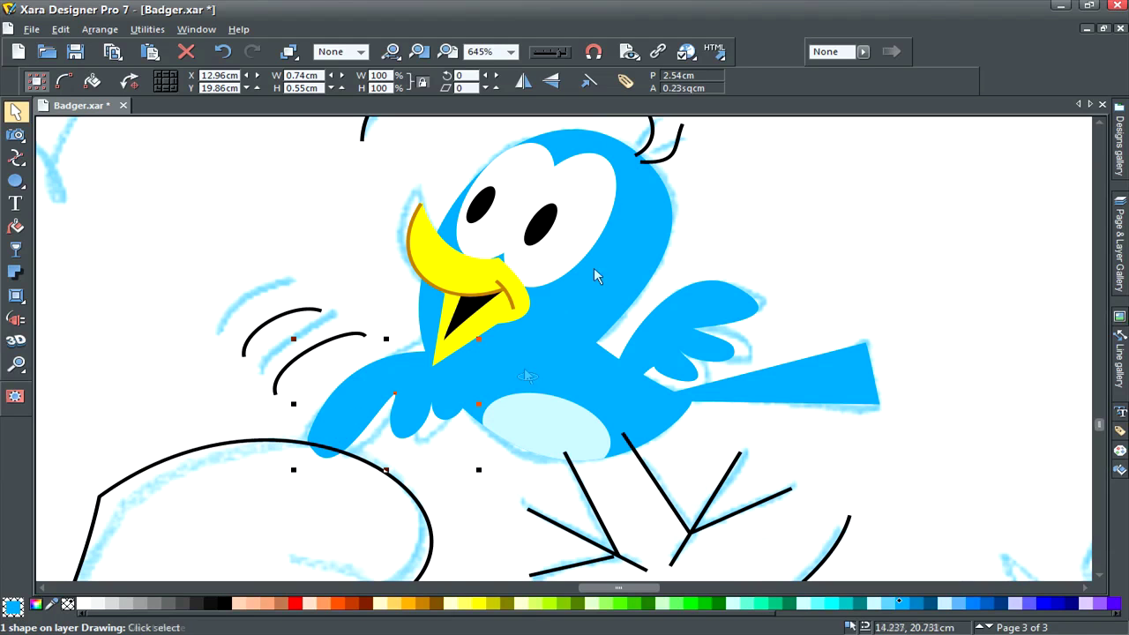
# Copy the line attributes of the perched bird's head tuft to the two head feathers of the traced bird
pyautogui.hotkey('ctrl', 'r')
pyautogui.click(764, 424)
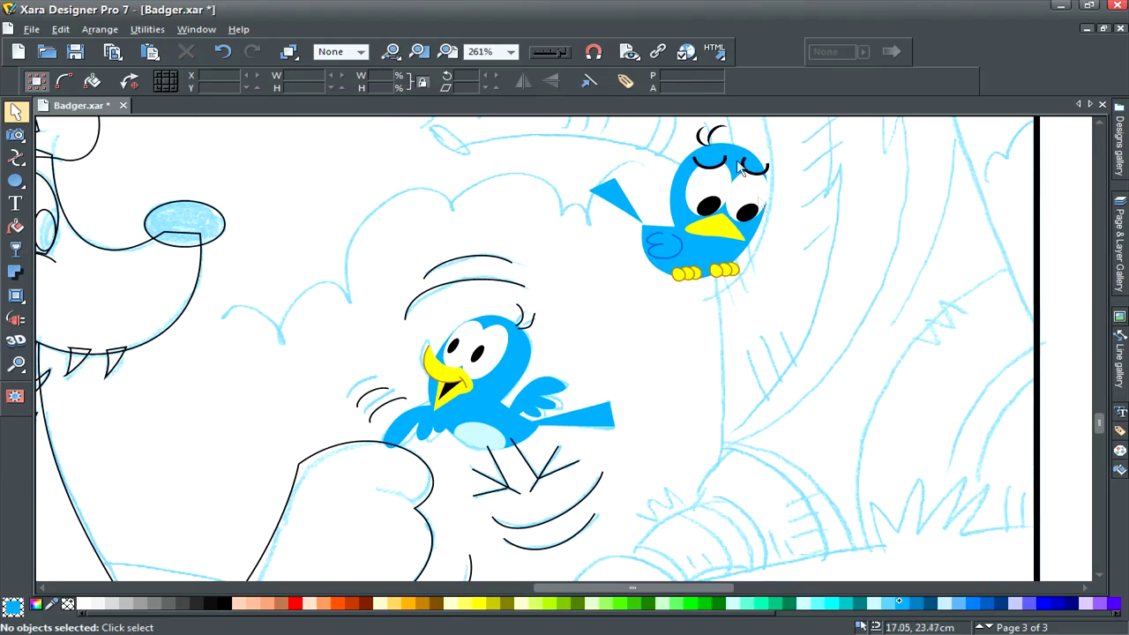
pyautogui.click(721, 126)
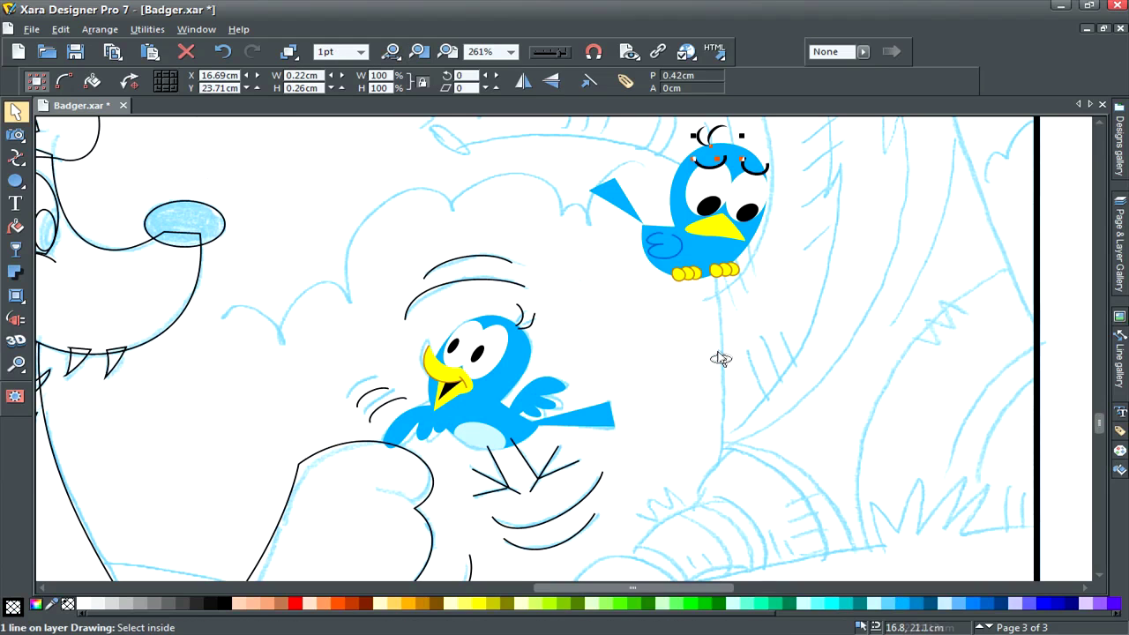
pyautogui.click(593, 304)
pyautogui.click(529, 319)
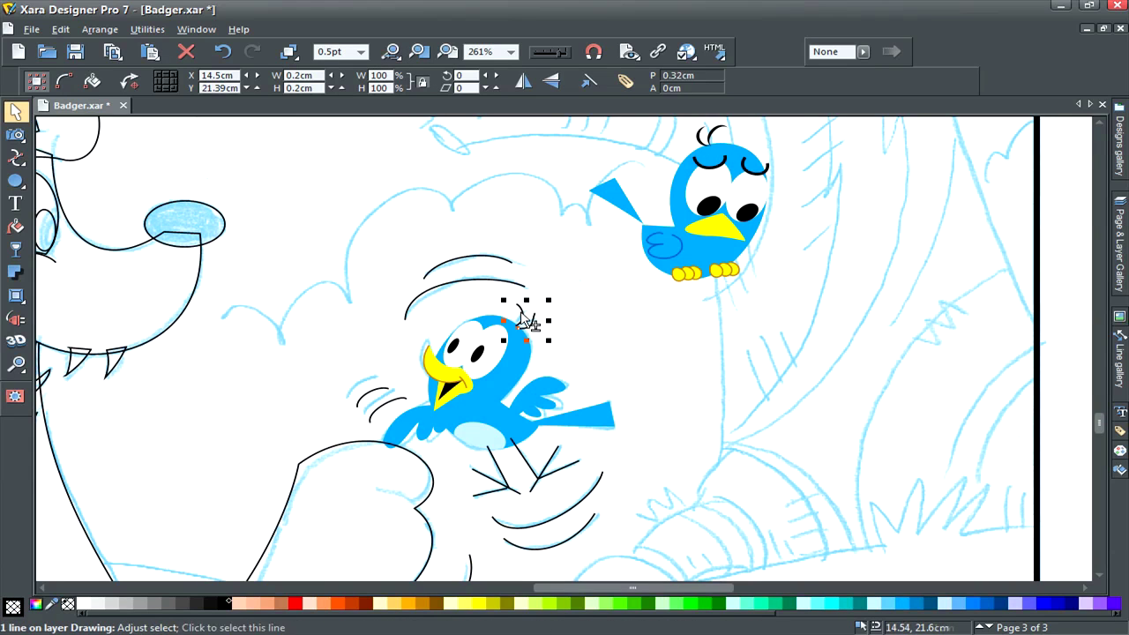
pyautogui.keyDown('shift'); pyautogui.click(521, 314); pyautogui.keyUp('shift')
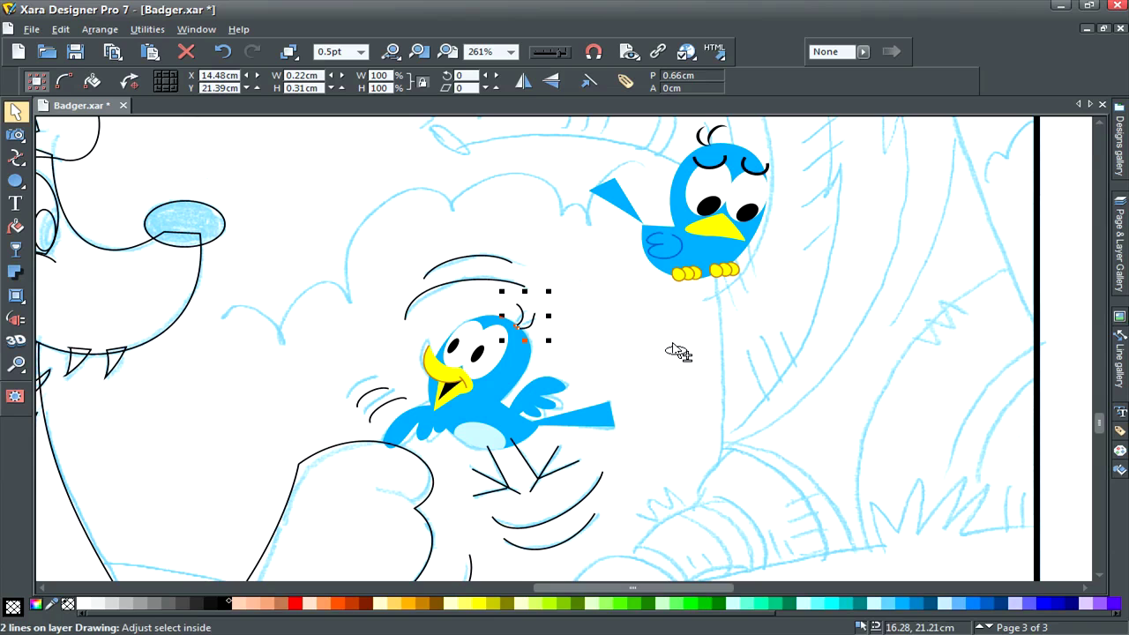
pyautogui.hotkey('ctrl', 'shift', 'a')
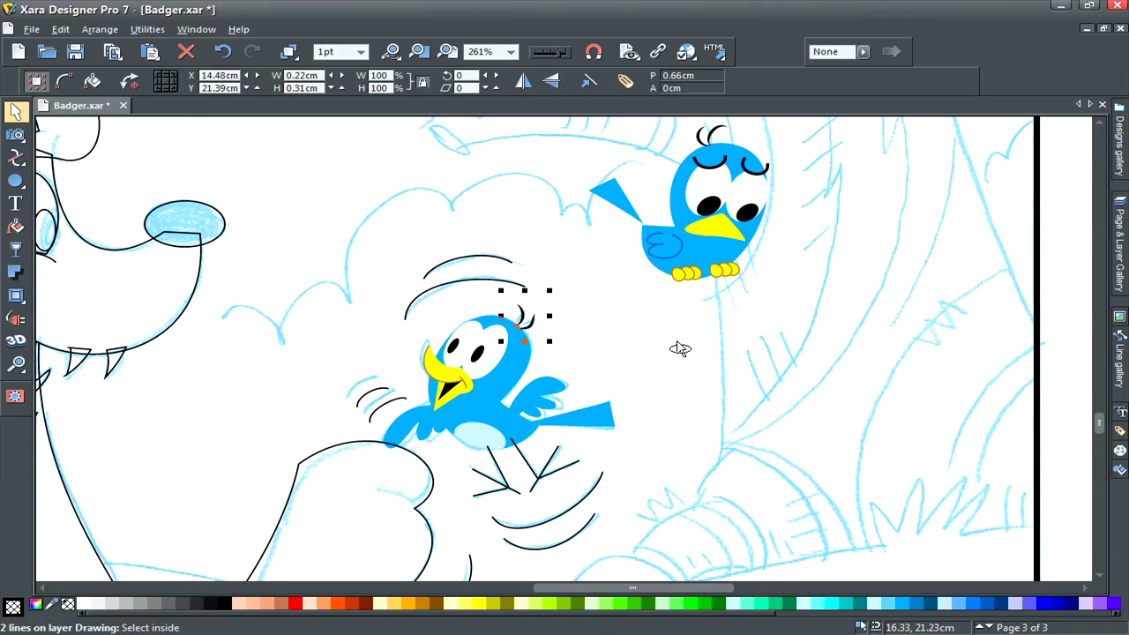
pyautogui.click(687, 344)
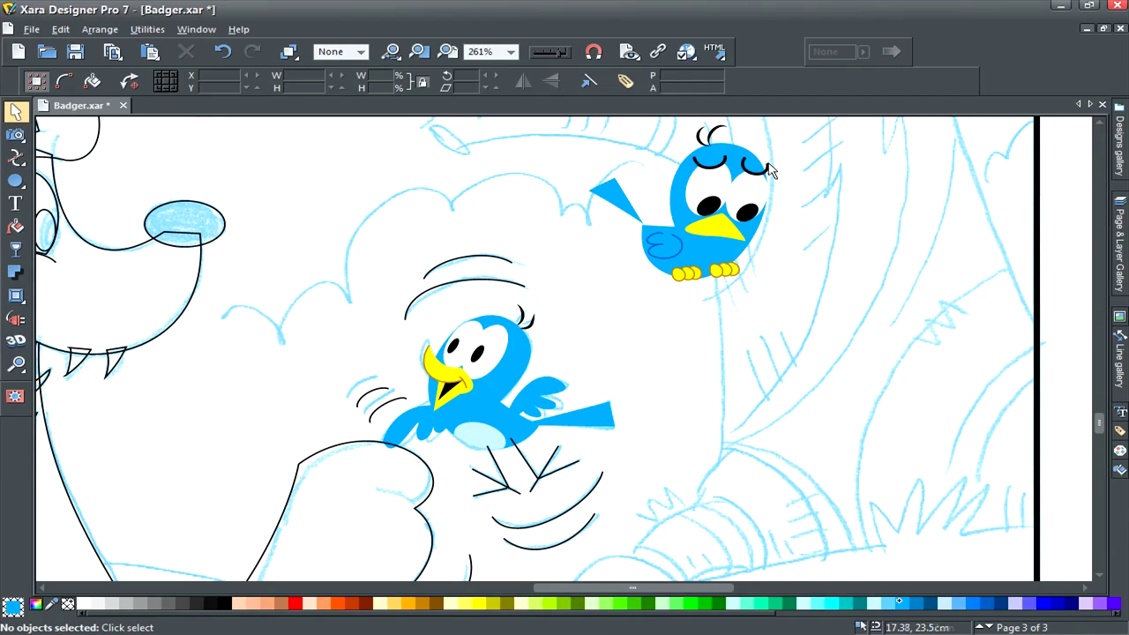
# Draw two short black eyebrows above the traced bird's eyes using the perched bird's brow line style
pyautogui.click(772, 167)
pyautogui.click(725, 381)
pyautogui.press('F3')
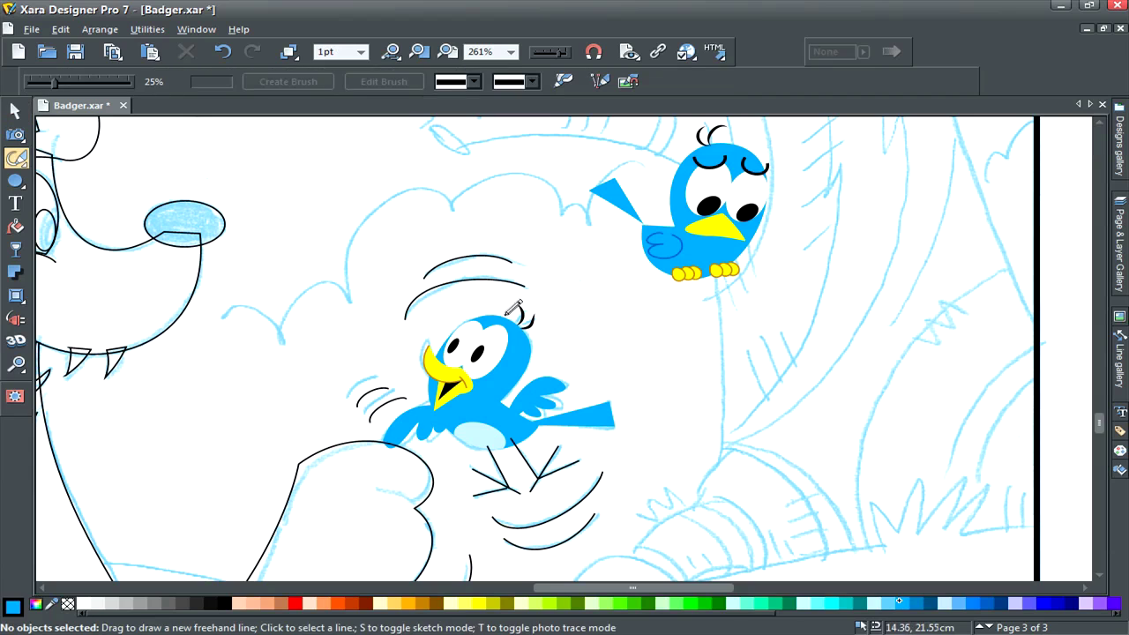
pyautogui.moveTo(504, 311)
pyautogui.mouseDown()
pyautogui.moveTo(540, 315)
pyautogui.moveTo(586, 324)
pyautogui.moveTo(540, 304)
pyautogui.moveTo(490, 313)
pyautogui.mouseUp()
pyautogui.press('Escape')
# Refine the arc of the front eyebrow above the traced bird's head
pyautogui.press('F4')
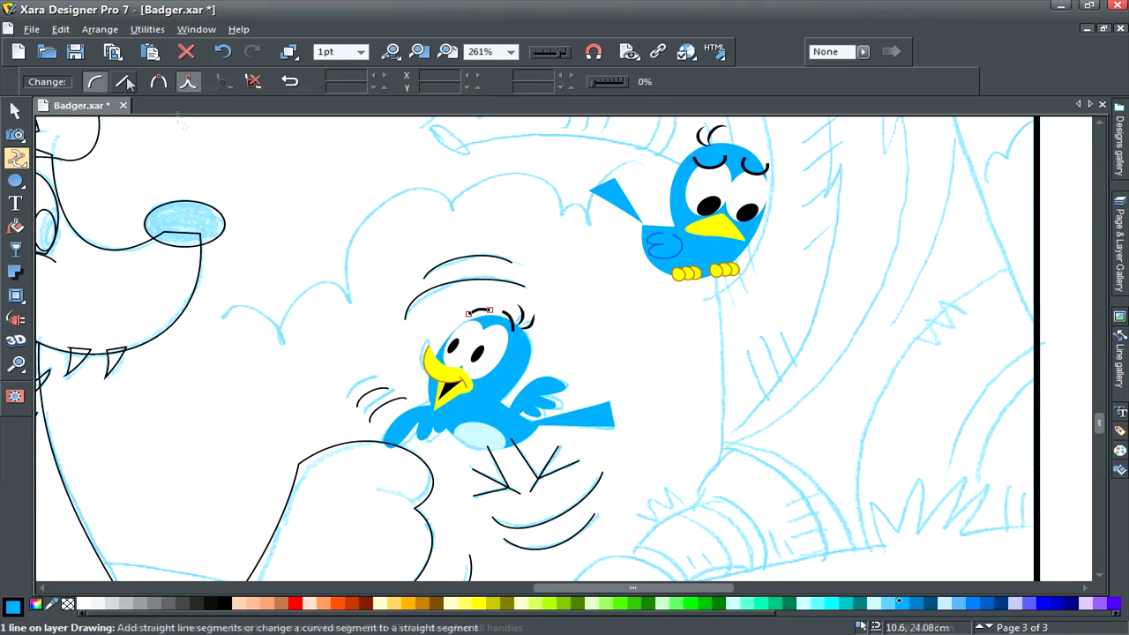
pyautogui.moveTo(483, 311); pyautogui.dragTo(481, 306)
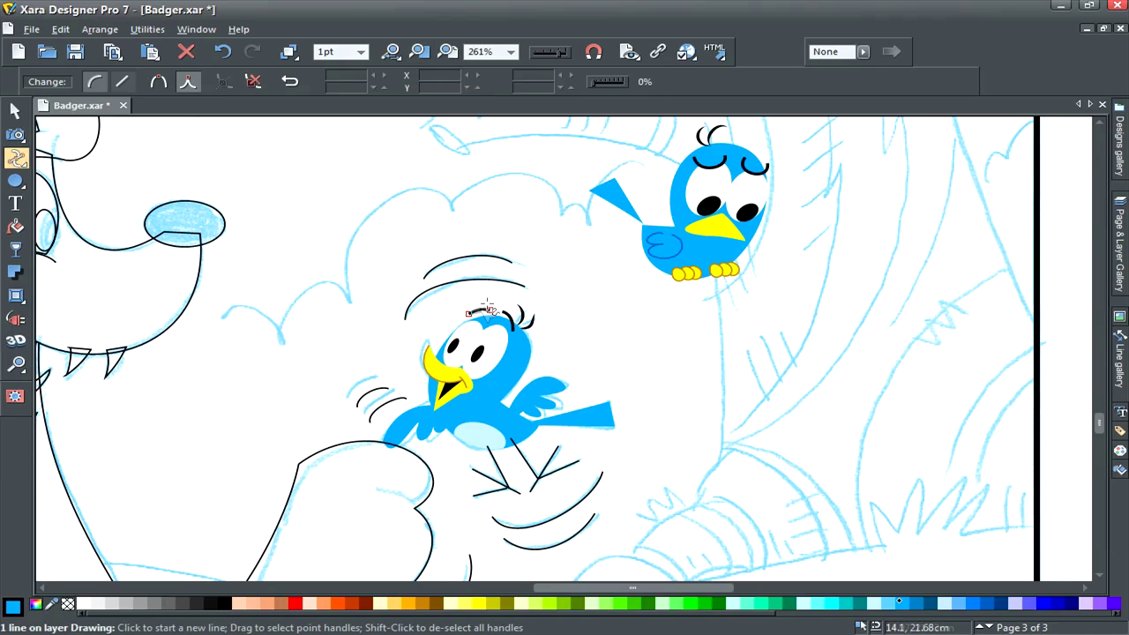
pyautogui.press('F2')
pyautogui.click(672, 373)
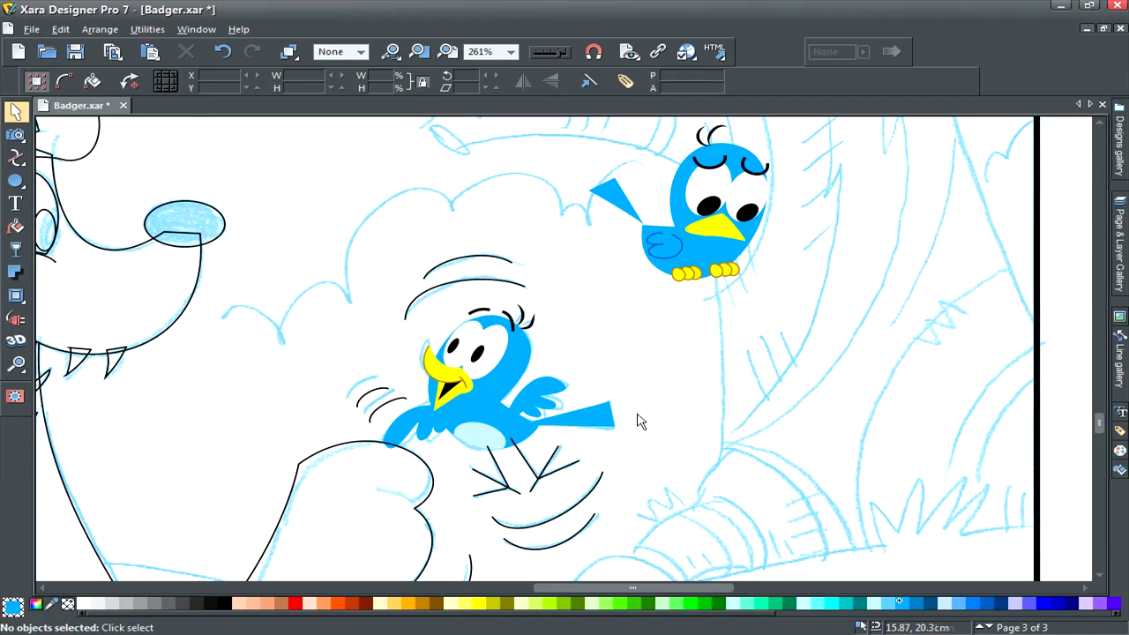
# Color the six leg and foot lines of the traced bird yellow and set their line width to 2pt
pyautogui.moveTo(636, 413); pyautogui.dragTo(465, 524)
pyautogui.click(481, 604)
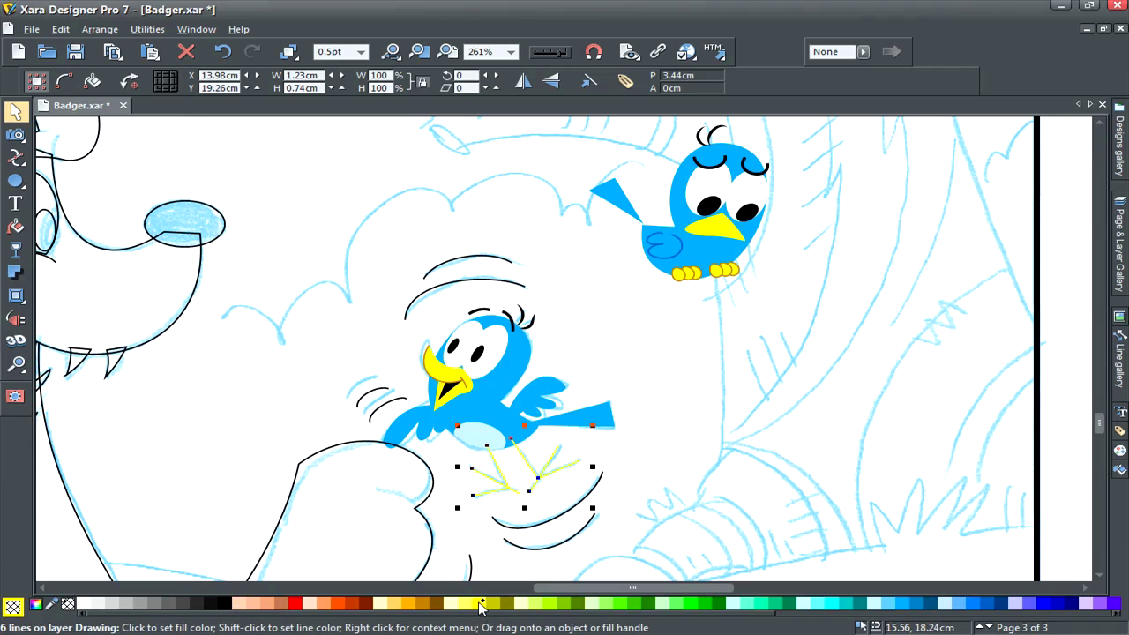
pyautogui.click(360, 51)
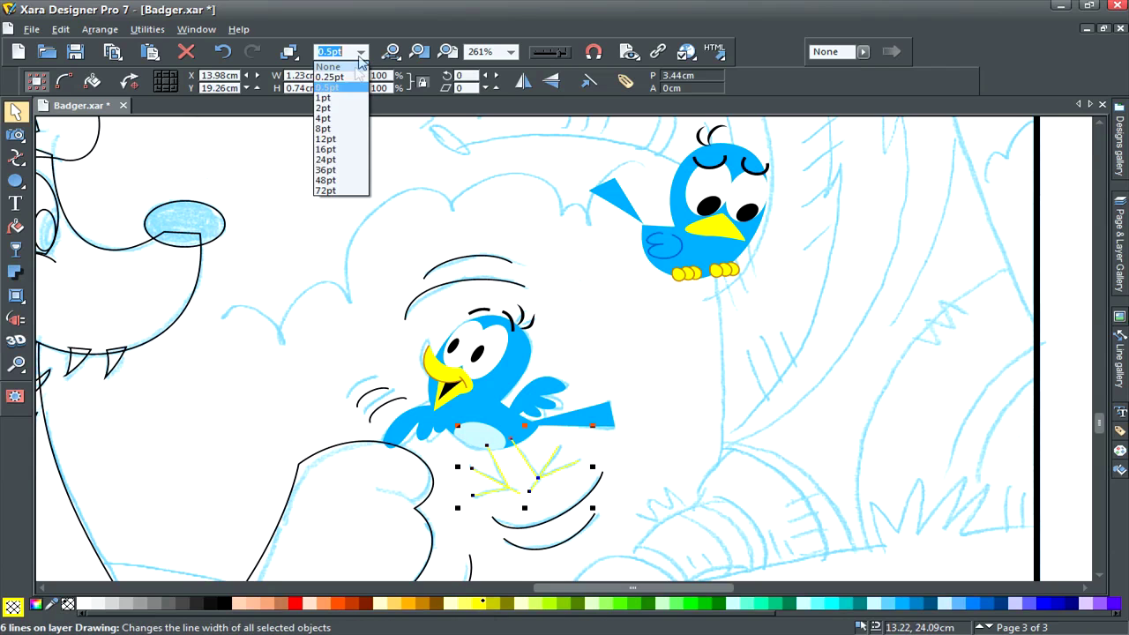
pyautogui.click(351, 108)
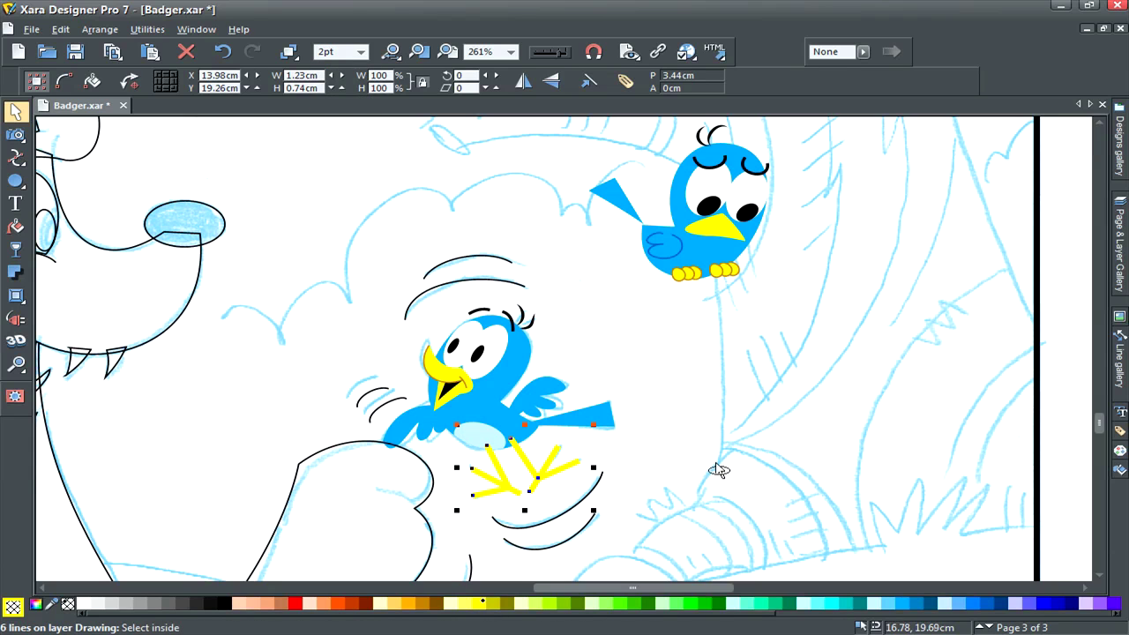
pyautogui.click(716, 374)
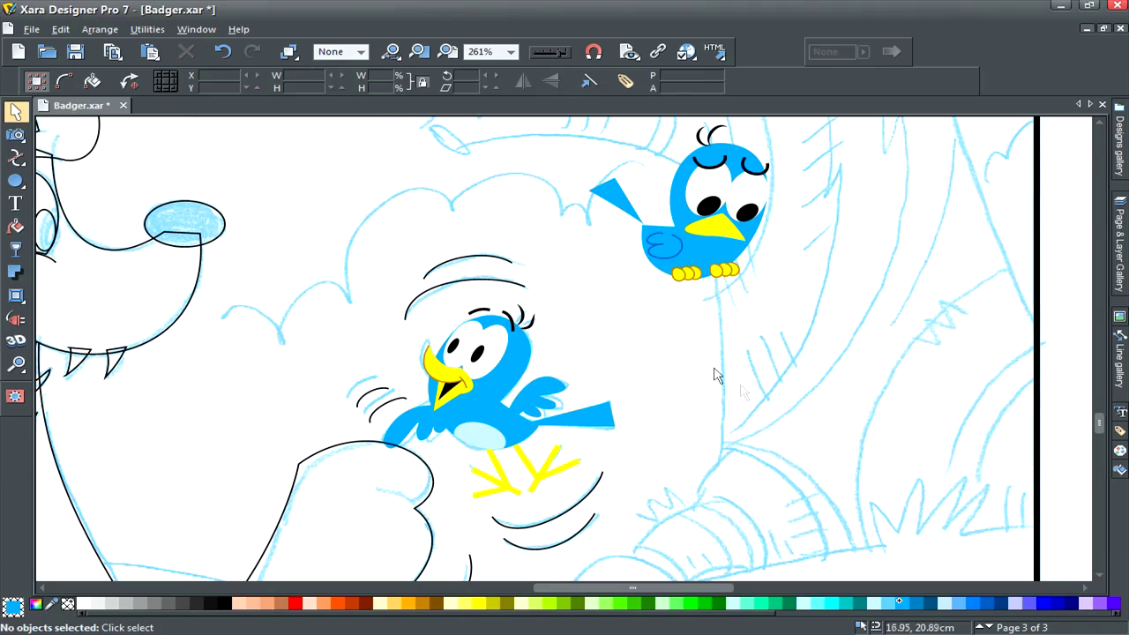
# Set the six motion lines above, beside and below the traced bird to a line width of 2pt
pyautogui.click(593, 503)
pyautogui.keyDown('shift'); pyautogui.click(588, 531); pyautogui.keyUp('shift')
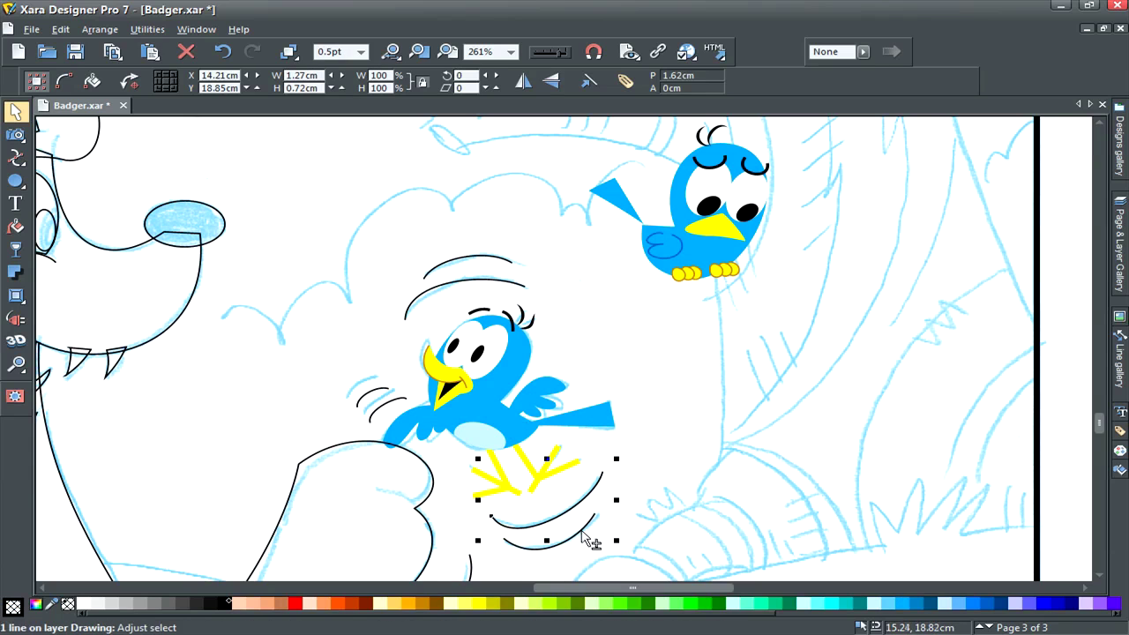
pyautogui.keyDown('shift'); pyautogui.click(515, 286); pyautogui.keyUp('shift')
pyautogui.keyDown('shift'); pyautogui.click(484, 269); pyautogui.keyUp('shift')
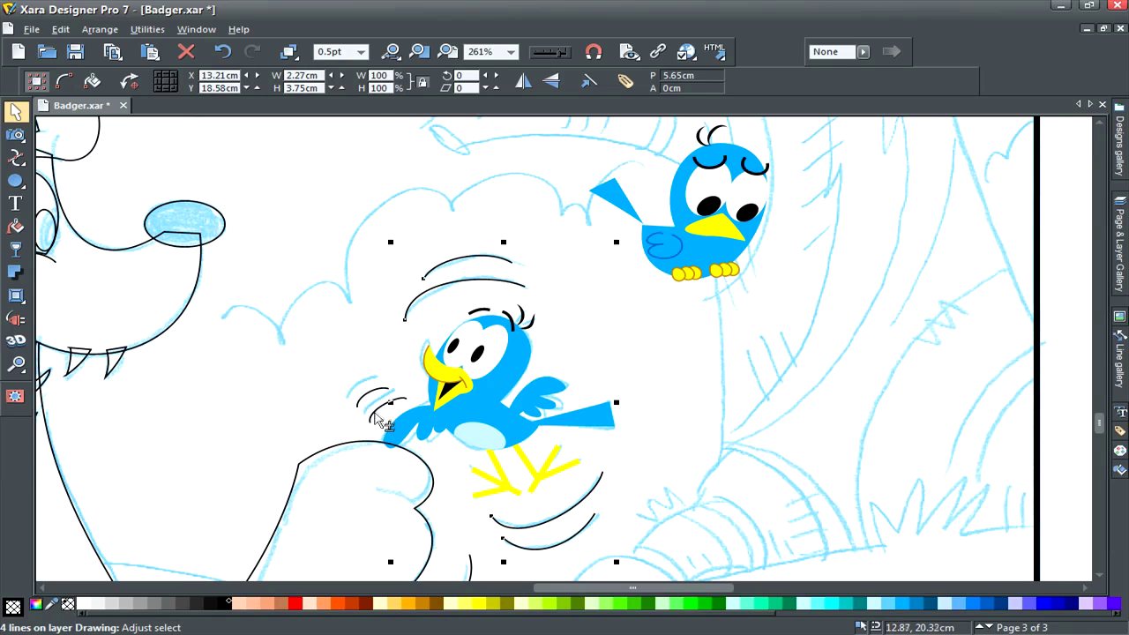
pyautogui.keyDown('shift'); pyautogui.click(378, 412); pyautogui.keyUp('shift')
pyautogui.keyDown('shift'); pyautogui.click(370, 395); pyautogui.keyUp('shift')
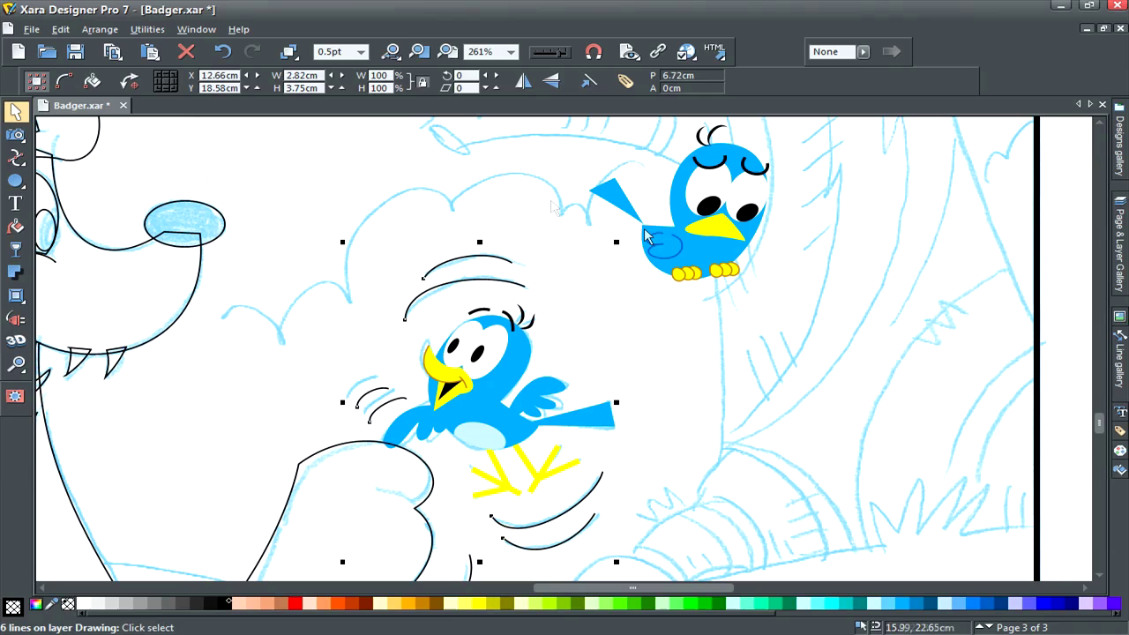
pyautogui.click(360, 51)
pyautogui.click(340, 112)
# Give the six motion lines a stroke shape that tapers to a point at both ends
pyautogui.click(15, 157)
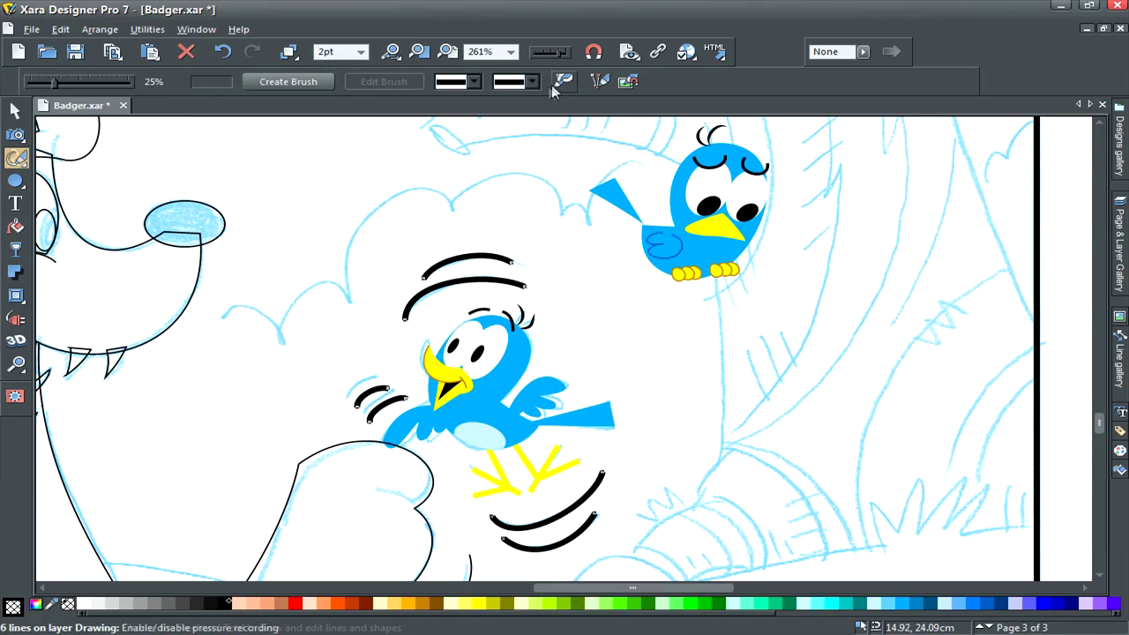
pyautogui.click(516, 81)
pyautogui.click(673, 279)
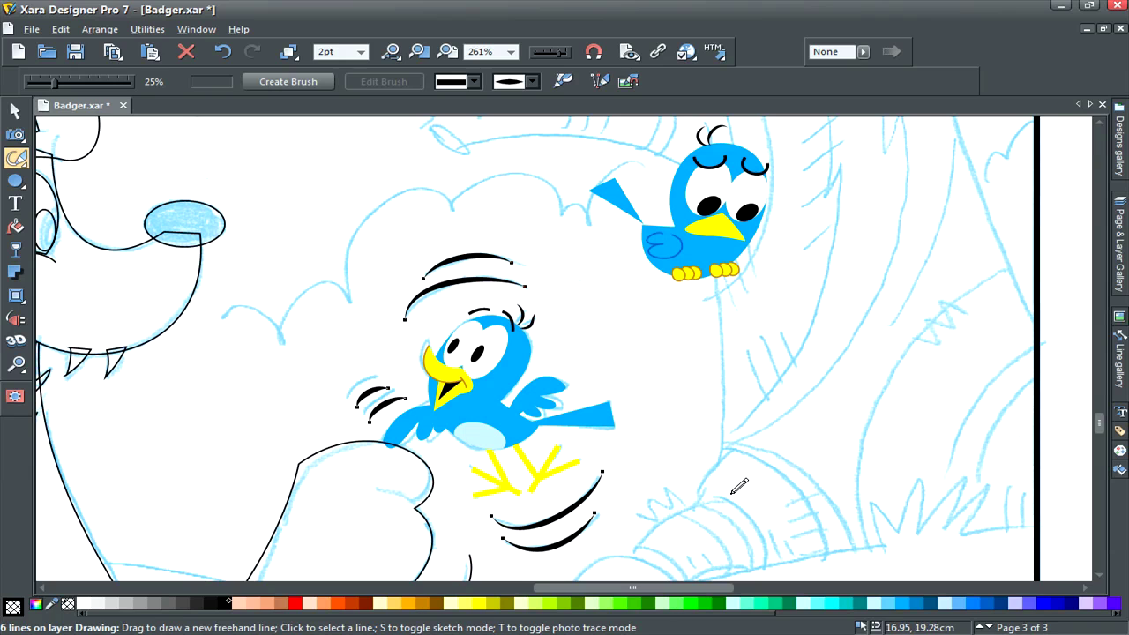
pyautogui.click(660, 452)
# Reduce the two small motion lines beside the traced bird's front wing to a line width of 1pt
pyautogui.click(377, 387)
pyautogui.keyDown('shift'); pyautogui.click(393, 404); pyautogui.keyUp('shift')
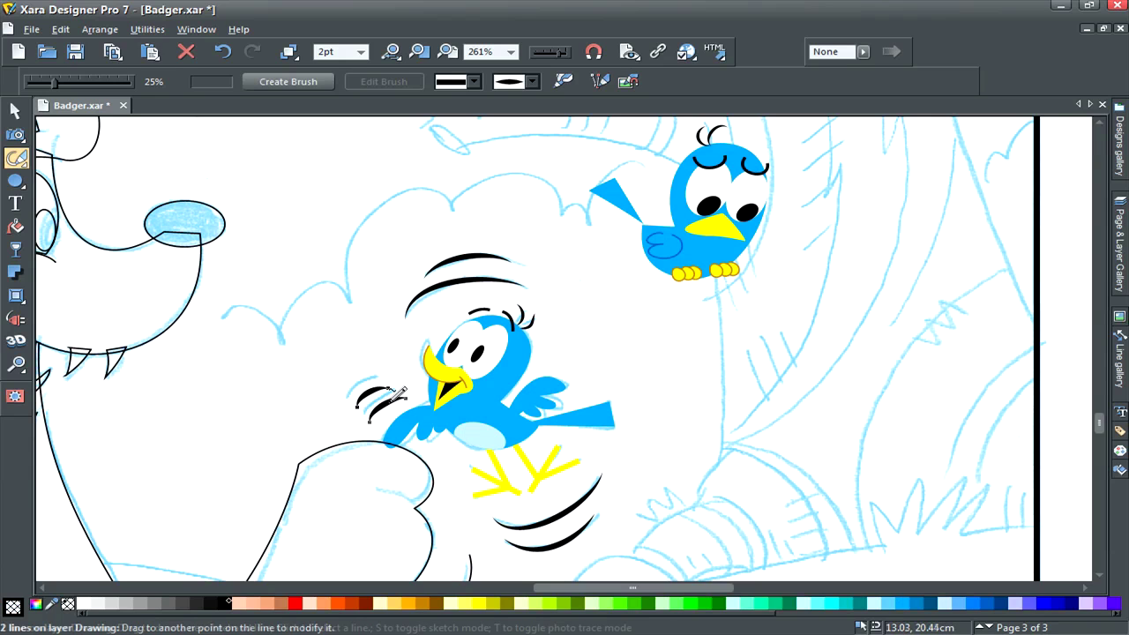
pyautogui.click(361, 51)
pyautogui.scroll(2, 340, 97)
pyautogui.click(326, 93)
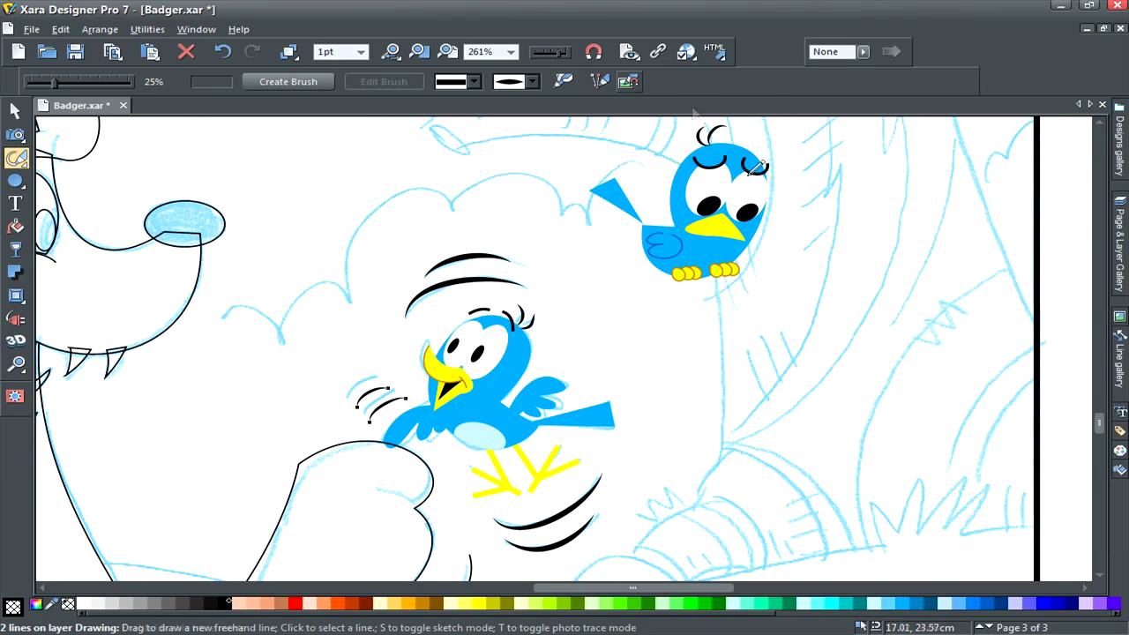
# Delete the reference copy of the bird beside the traced bird in the page 3 panel and save the document
pyautogui.click(764, 450)
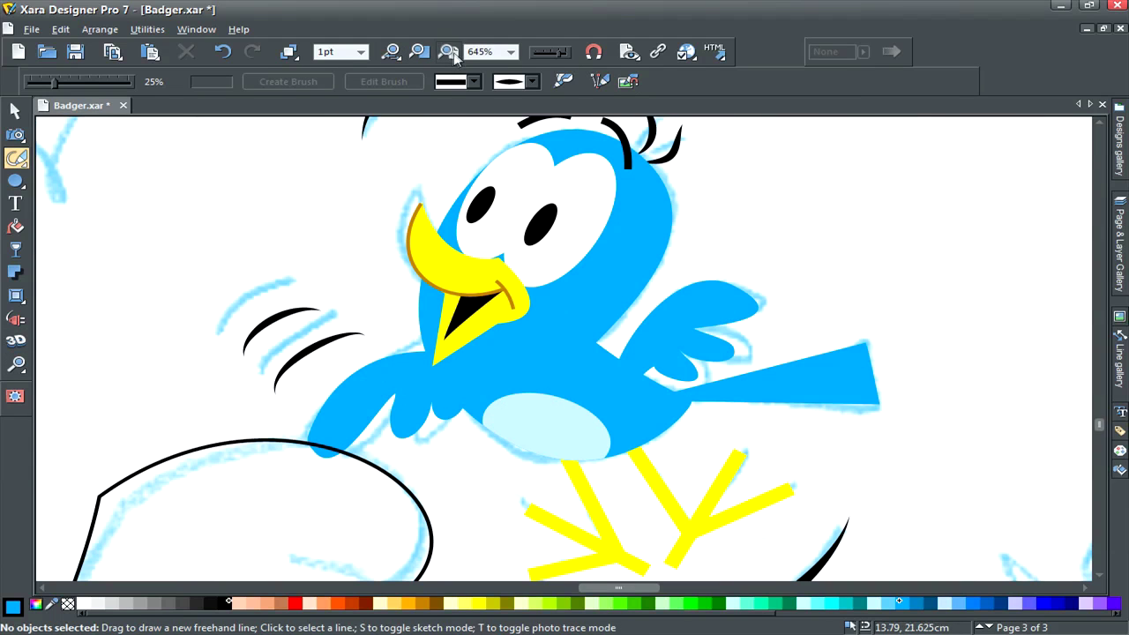
pyautogui.click(448, 51)
pyautogui.press('z')
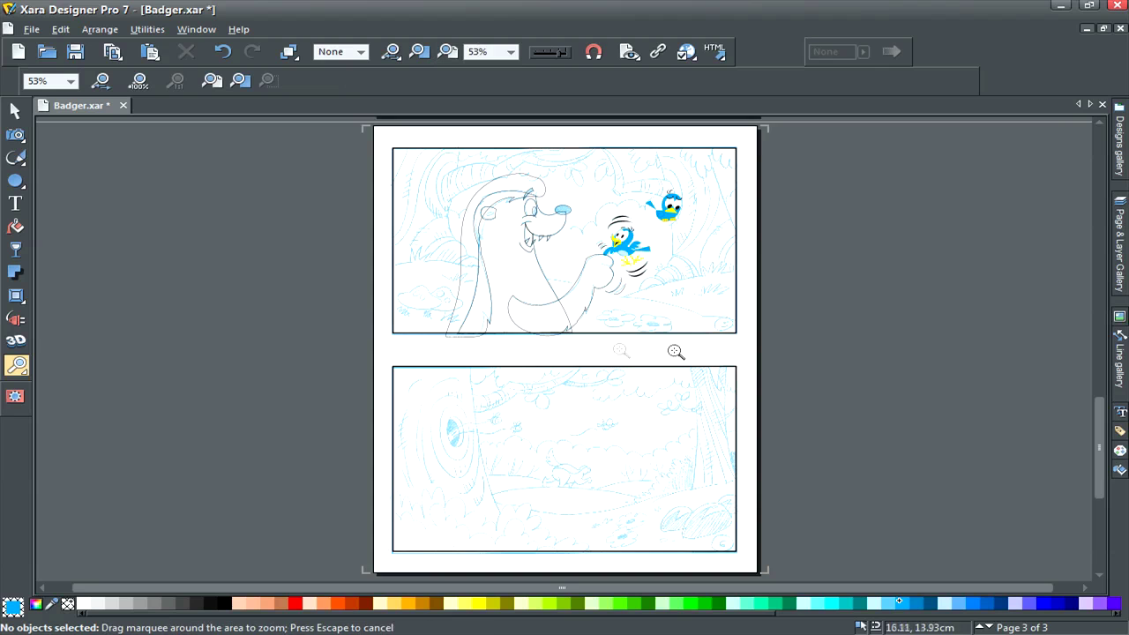
pyautogui.moveTo(402, 144); pyautogui.dragTo(745, 350)
pyautogui.press('F2')
pyautogui.moveTo(859, 170); pyautogui.dragTo(739, 311)
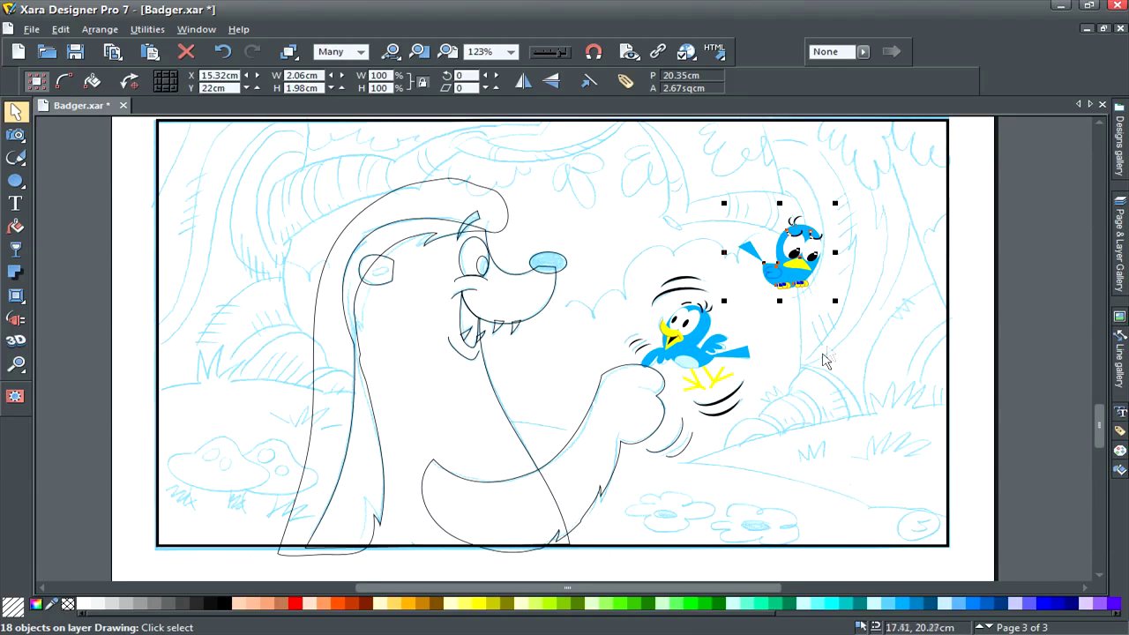
pyautogui.press('Delete')
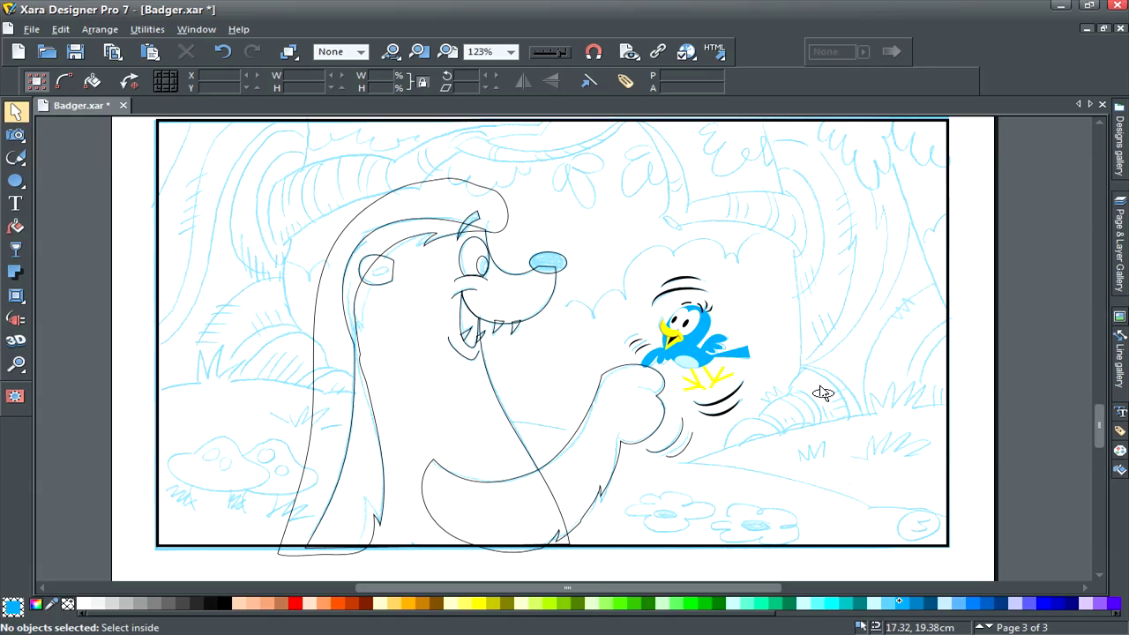
pyautogui.hotkey('ctrl', 's')
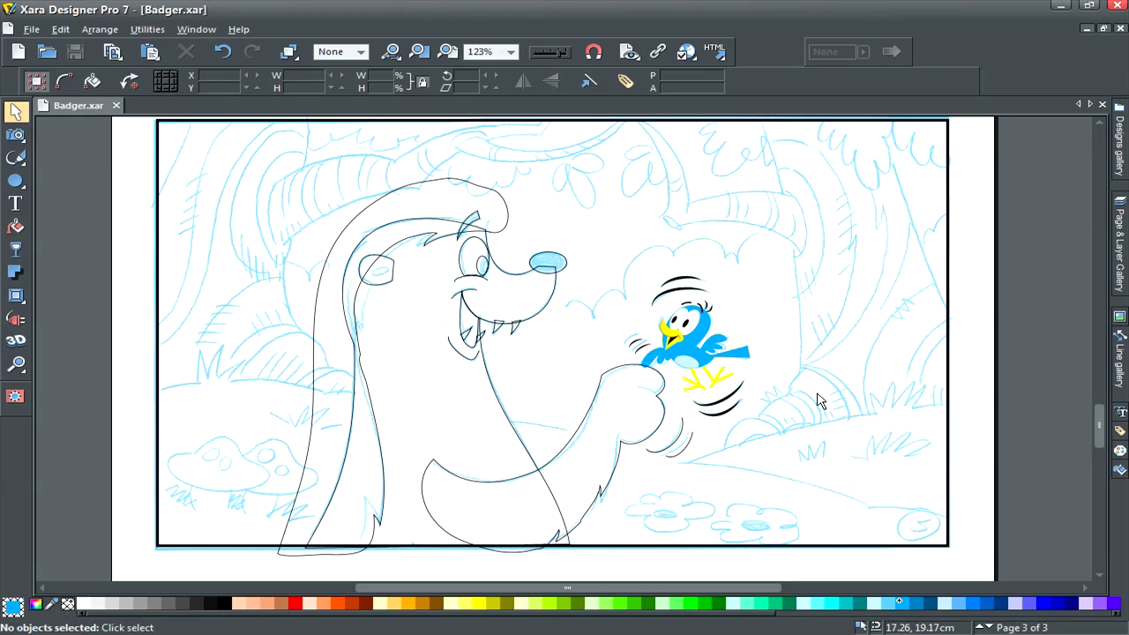
# Fill the badger's eye white and its pupil black, and remove the outlines of both
pyautogui.click(465, 264)
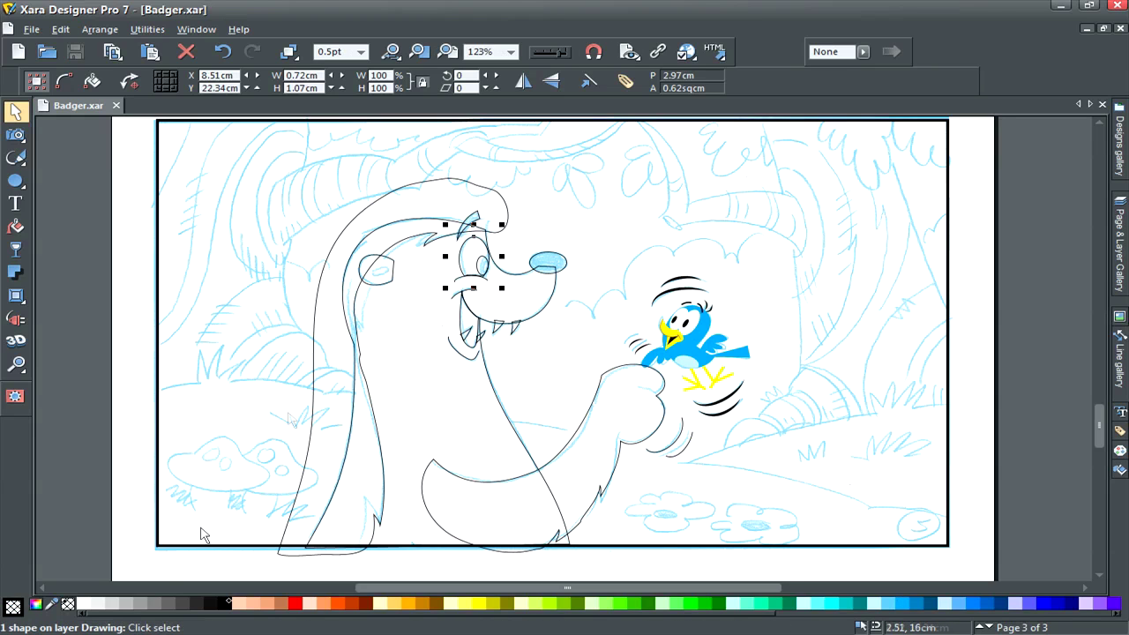
pyautogui.click(82, 604)
pyautogui.keyDown('shift'); pyautogui.click(66, 603); pyautogui.keyUp('shift')
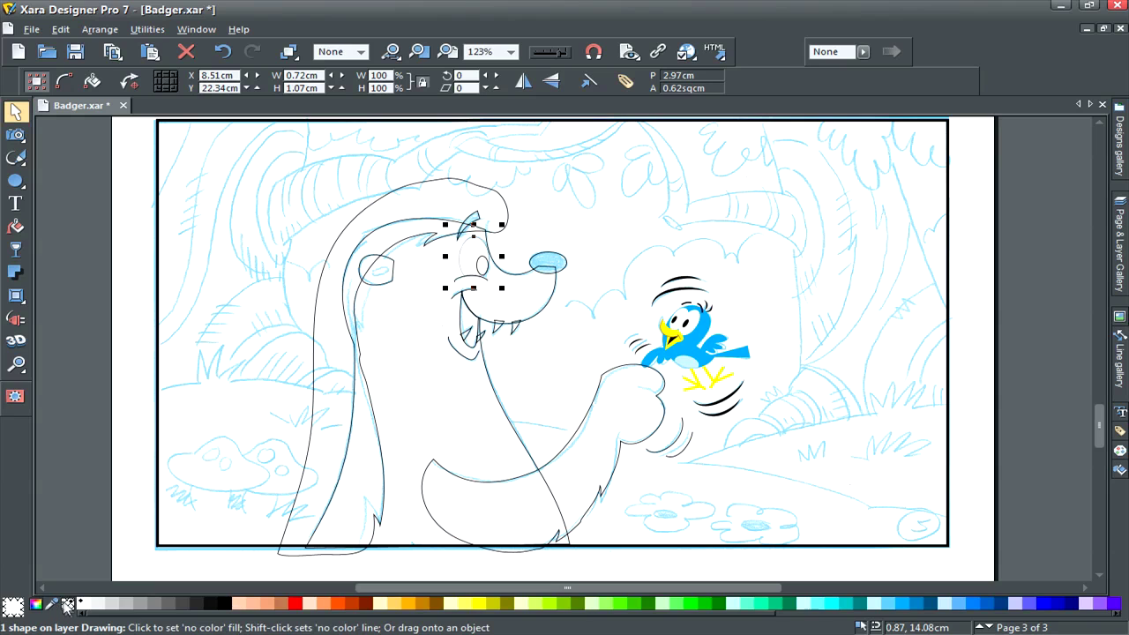
pyautogui.click(481, 267)
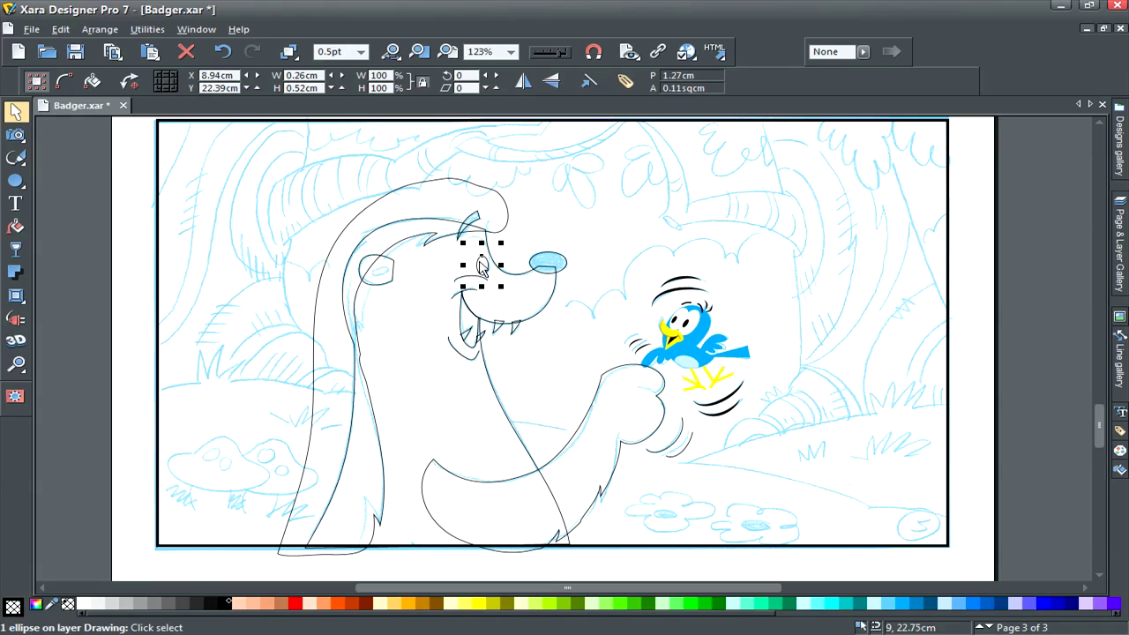
pyautogui.click(225, 605)
pyautogui.keyDown('shift'); pyautogui.click(68, 606); pyautogui.keyUp('shift')
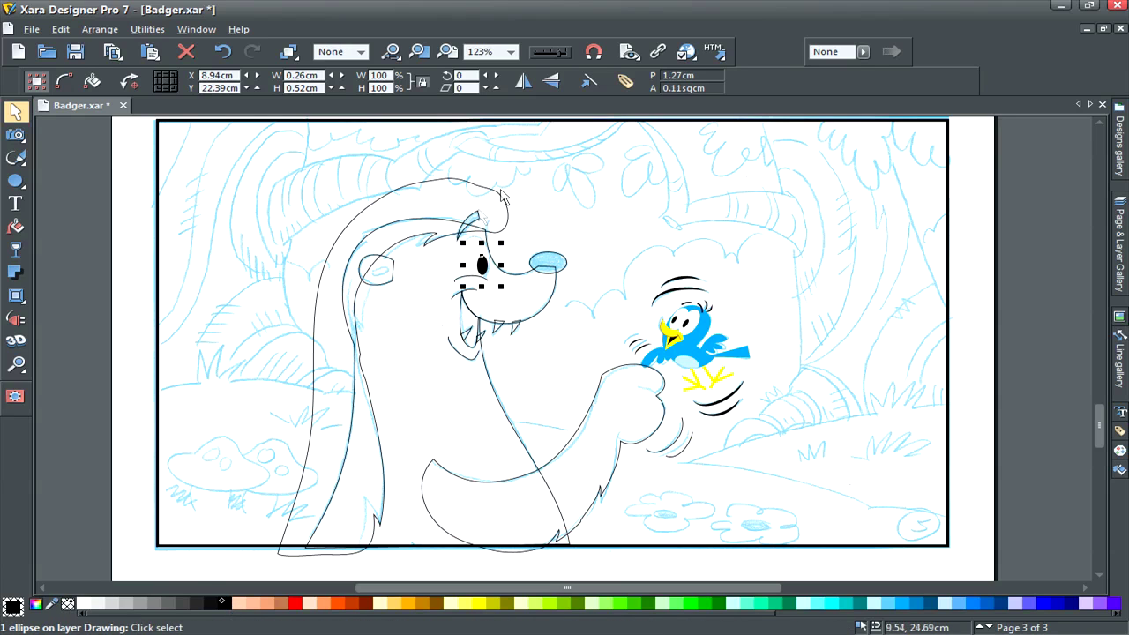
# Fill the badger's eyebrow black and remove its outline
pyautogui.click(476, 220)
pyautogui.click(221, 604)
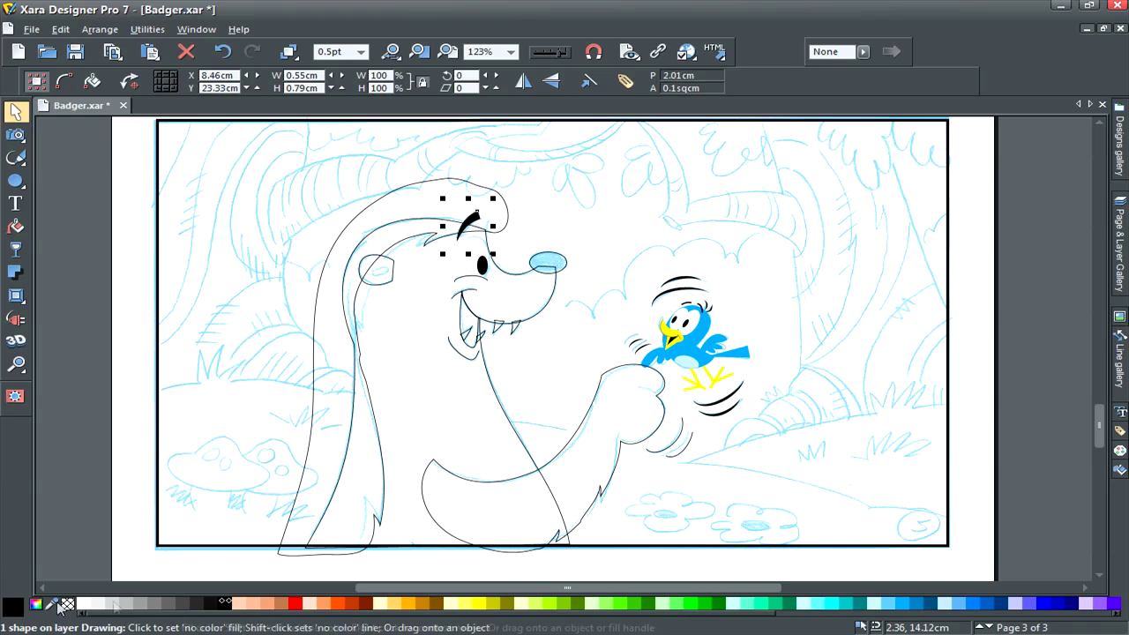
pyautogui.keyDown('shift'); pyautogui.click(68, 606); pyautogui.keyUp('shift')
# Fill the badger's head-and-back stripe light grey without an outline, and bring the ear and eye details in front of it
pyautogui.click(509, 213)
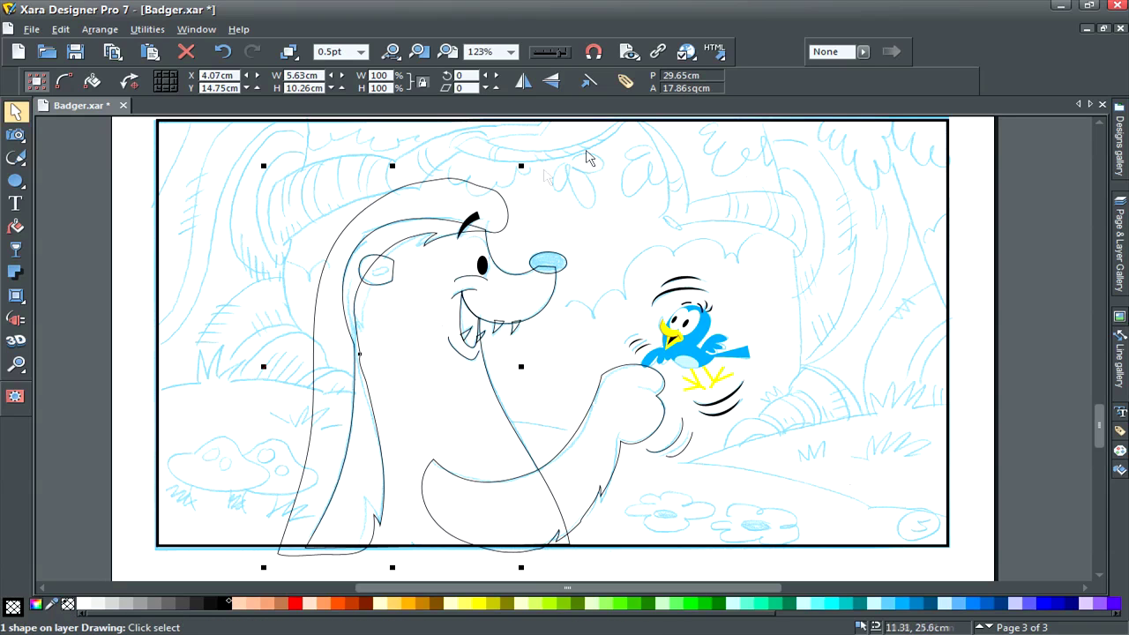
pyautogui.click(102, 605)
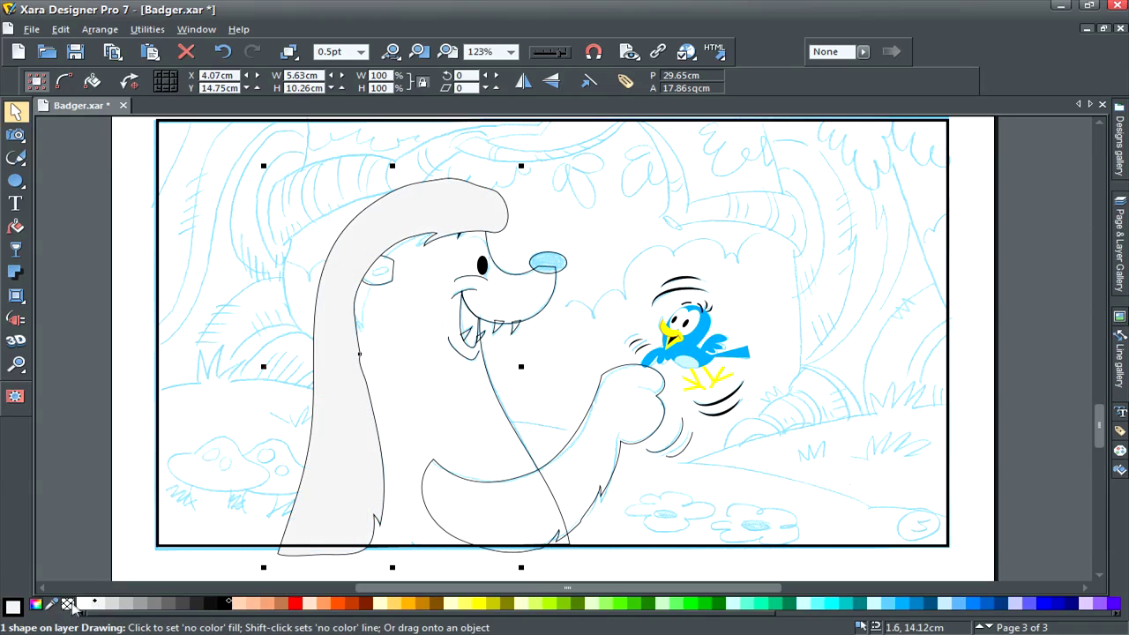
pyautogui.keyDown('shift'); pyautogui.click(68, 606); pyautogui.keyUp('shift')
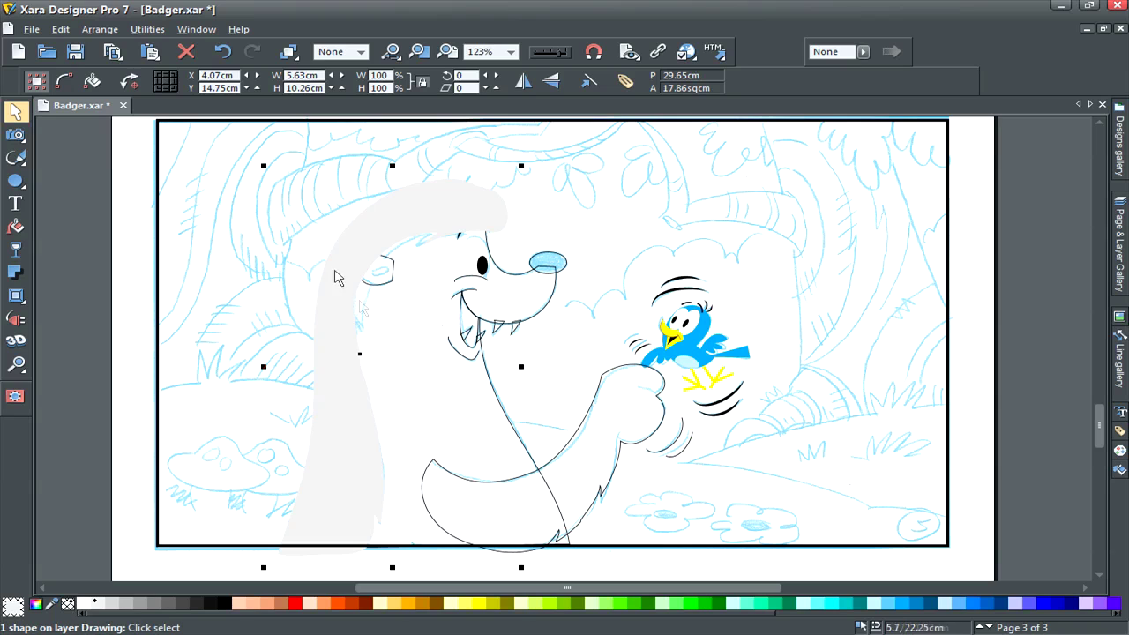
pyautogui.moveTo(294, 227); pyautogui.dragTo(419, 346)
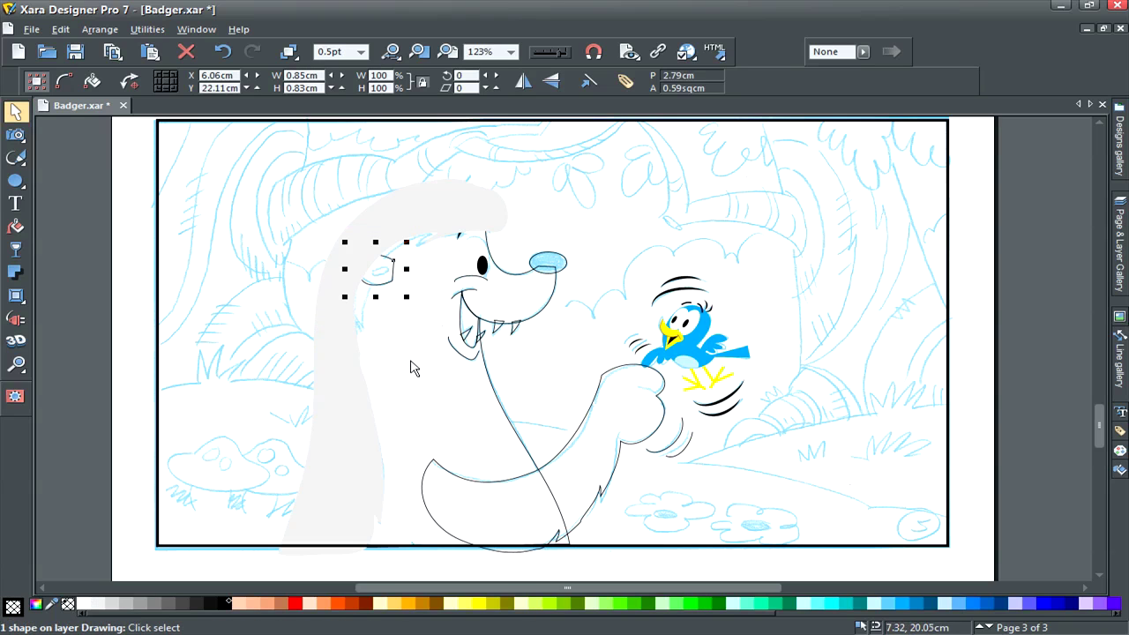
pyautogui.moveTo(525, 166); pyautogui.dragTo(421, 332)
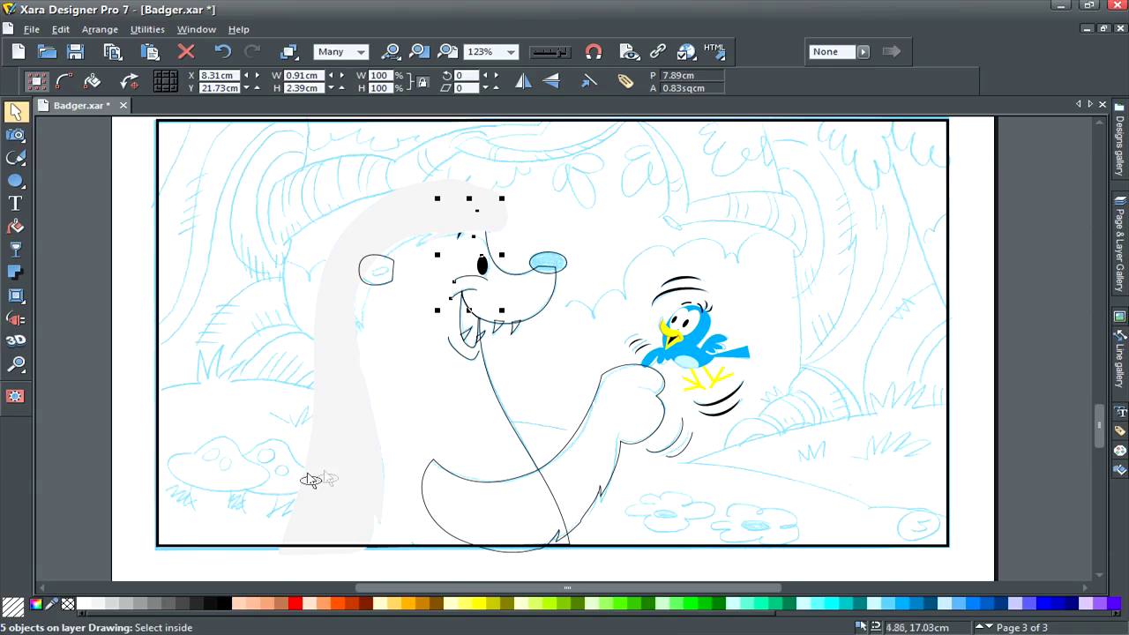
# Fill the badger's nose black, and fill its raised arm black with no outline
pyautogui.click(562, 265)
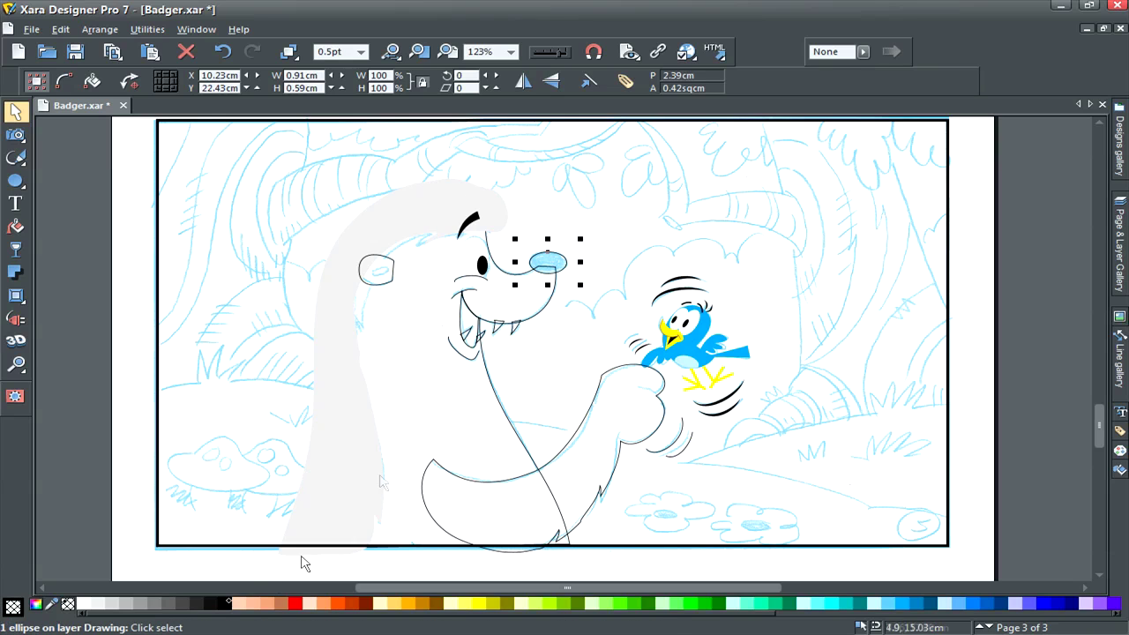
pyautogui.click(224, 604)
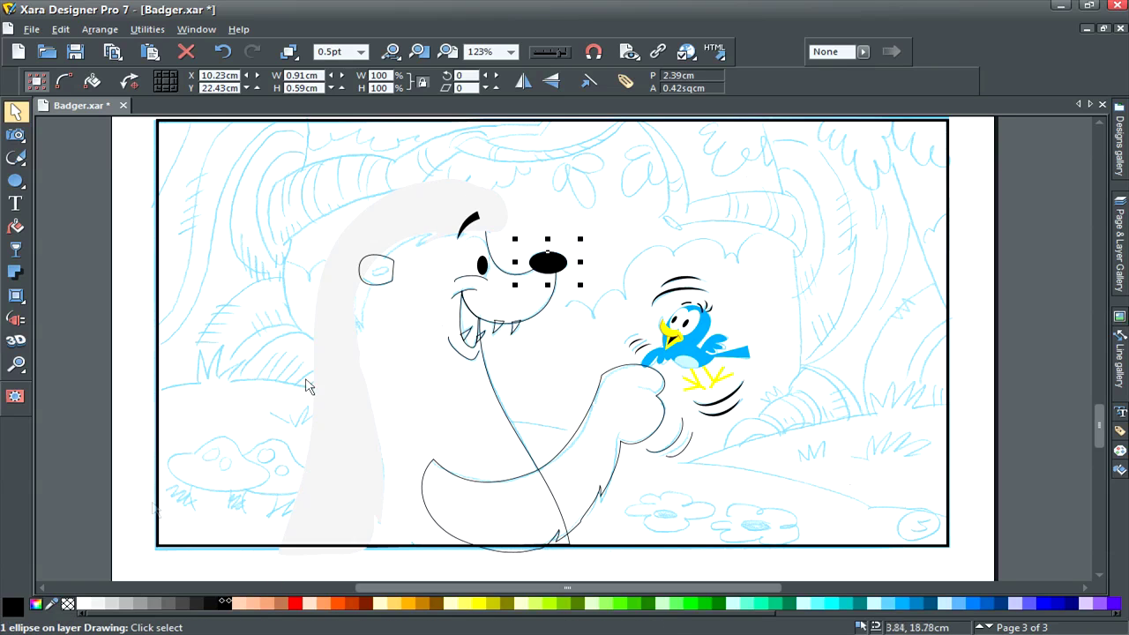
pyautogui.click(839, 200)
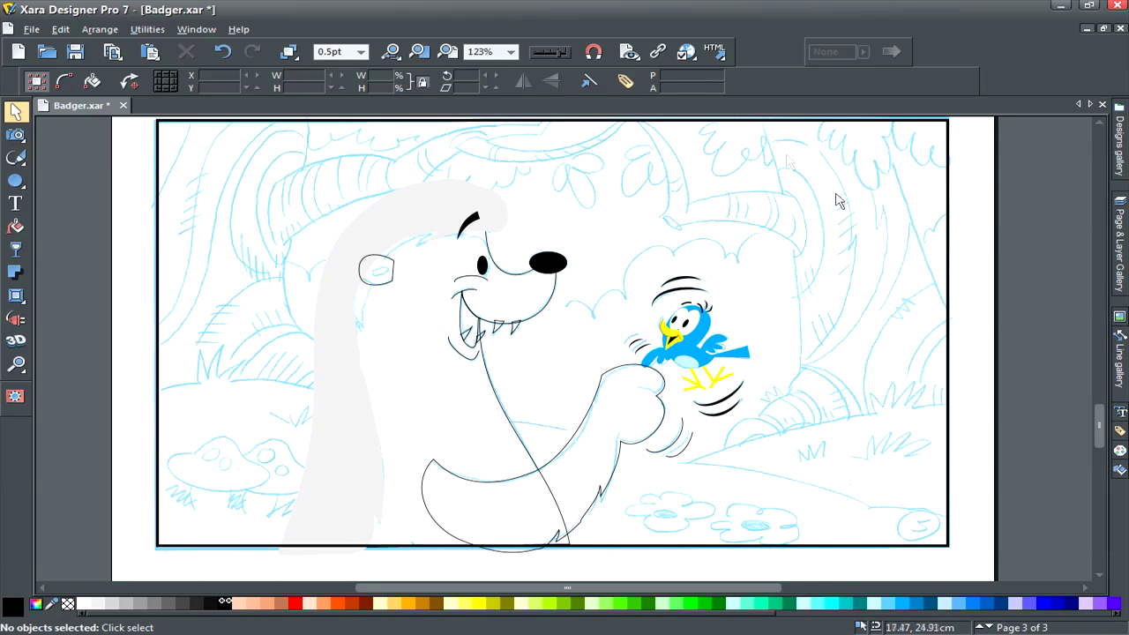
pyautogui.click(587, 426)
pyautogui.click(220, 604)
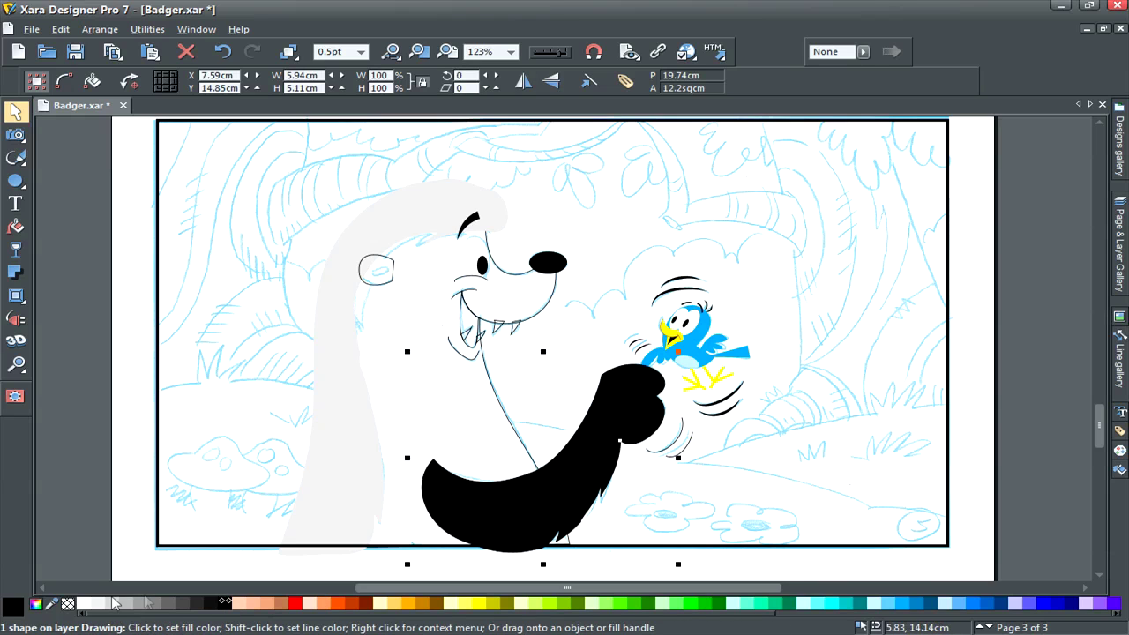
pyautogui.keyDown('shift'); pyautogui.click(68, 604); pyautogui.keyUp('shift')
# Fill the badger's head and body shape dark grey and remove its outline
pyautogui.click(495, 373)
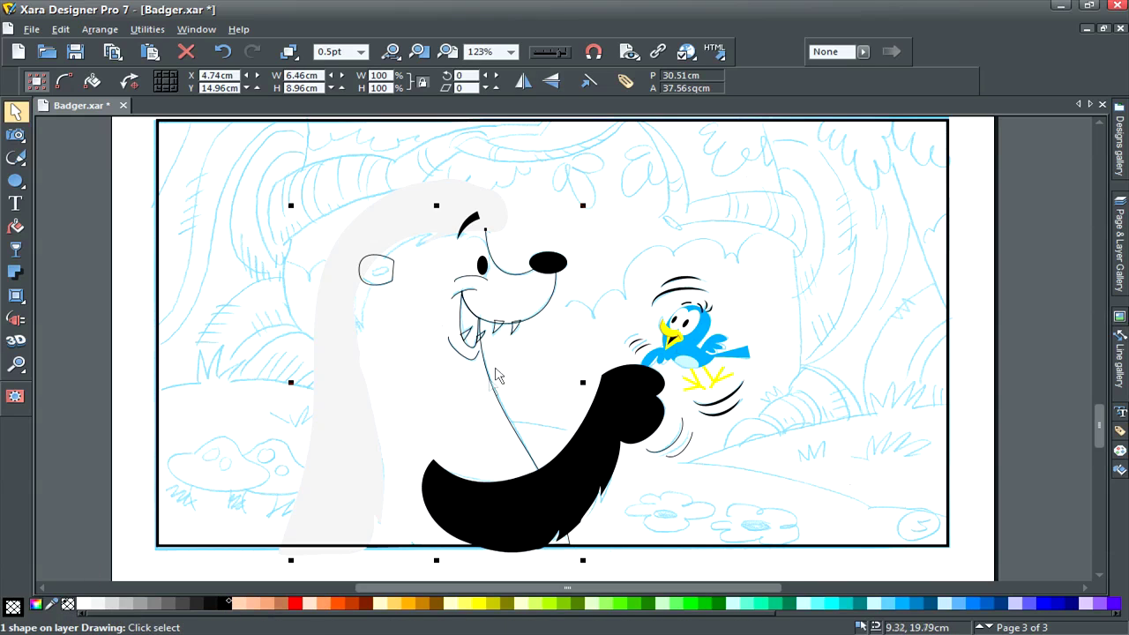
pyautogui.click(179, 604)
pyautogui.keyDown('shift'); pyautogui.click(69, 604); pyautogui.keyUp('shift')
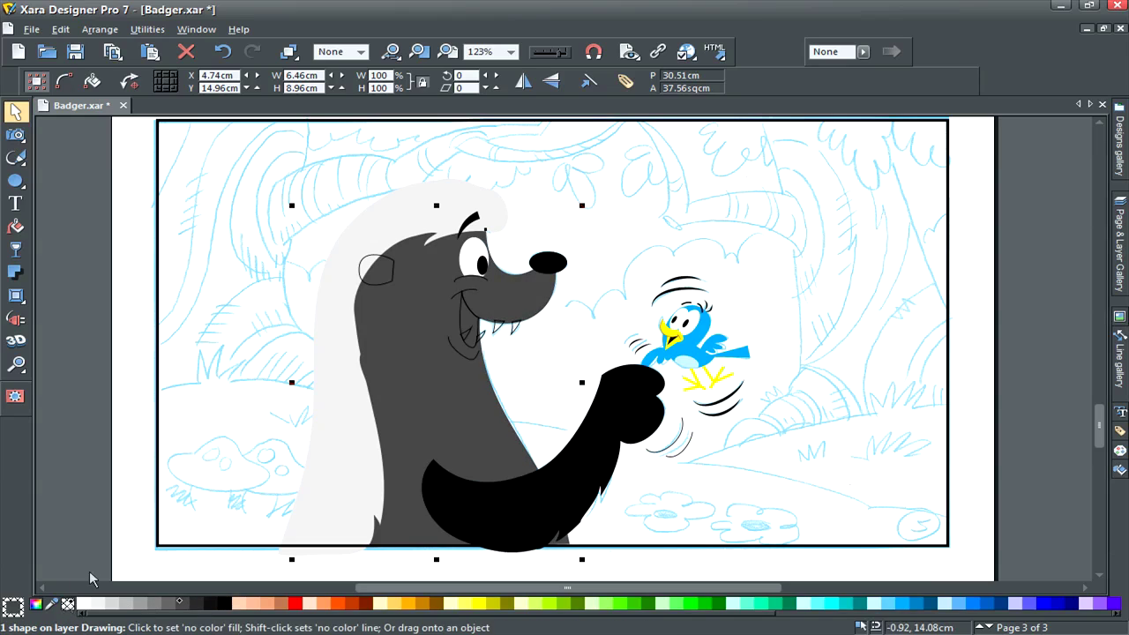
# Copy the red gradient fill of the page 2 badger's mouth and apply its attributes to the page 3 badger's mouth
pyautogui.moveTo(1100, 408); pyautogui.dragTo(1094, 303)
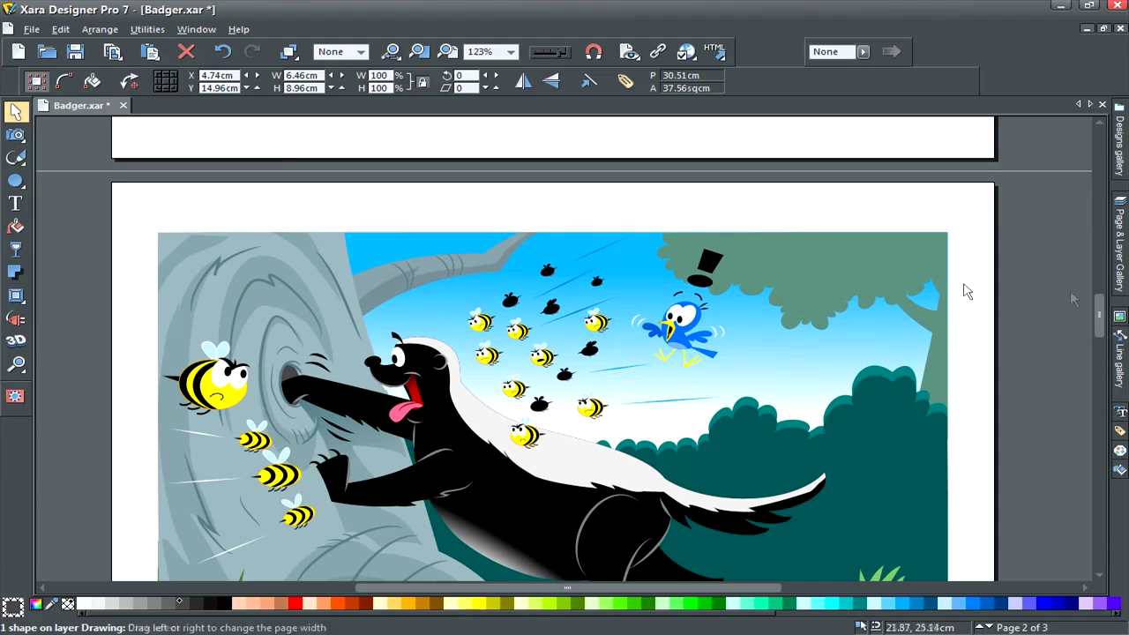
pyautogui.press('Escape')
pyautogui.click(413, 394)
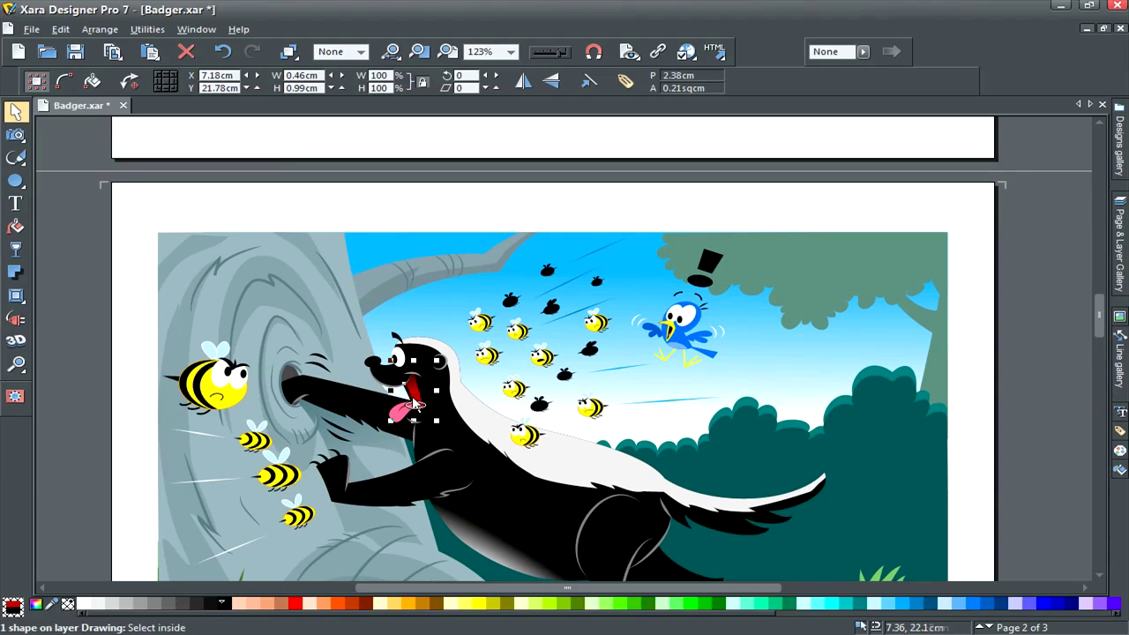
pyautogui.moveTo(1100, 316); pyautogui.dragTo(1097, 415)
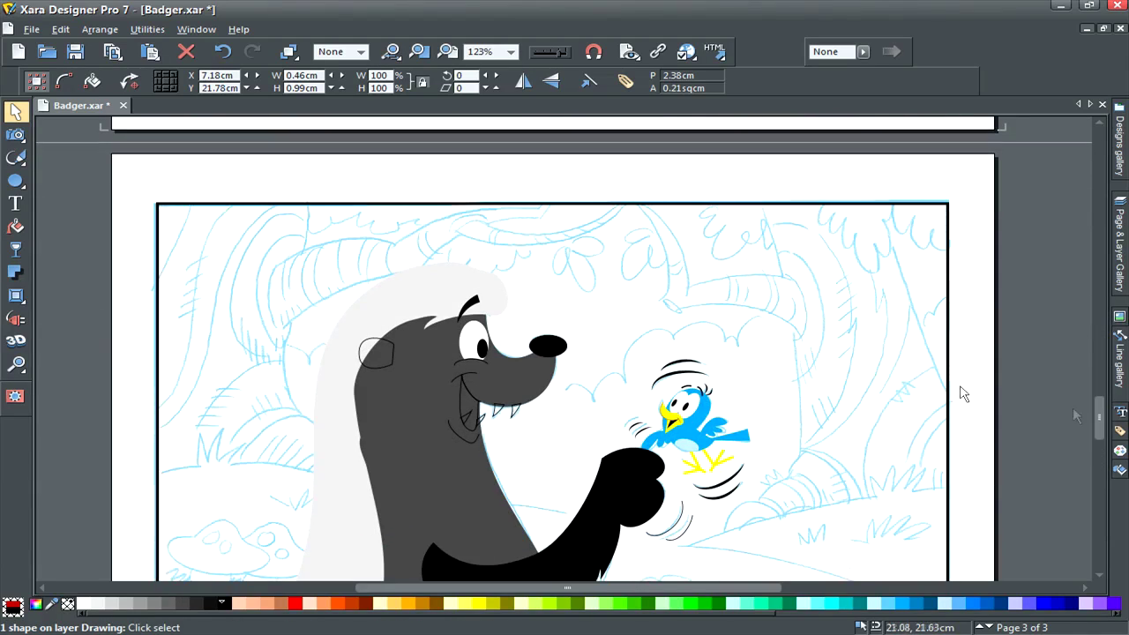
pyautogui.click(461, 402)
pyautogui.hotkey('ctrl', 'shift', 'a')
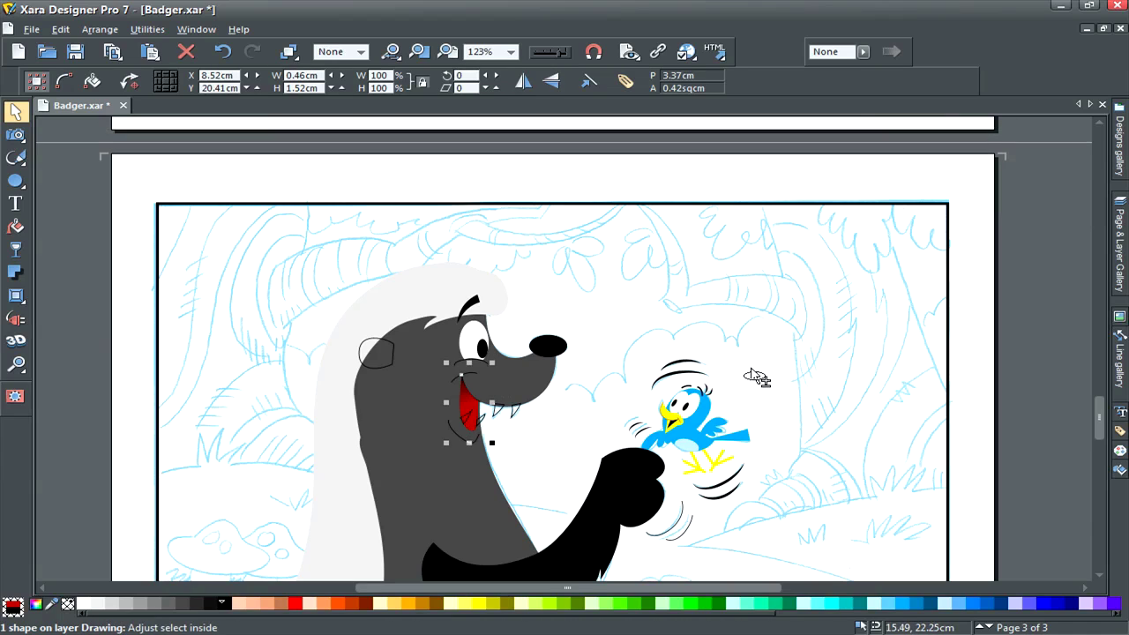
# Copy the grey tapered 1.5pt cheek line style from the page 2 badger onto the page 3 badger's mouth-corner and under-eye lines
pyautogui.moveTo(1099, 419); pyautogui.dragTo(1085, 309)
pyautogui.hotkey('alt', 'z')
pyautogui.moveTo(353, 265); pyautogui.dragTo(508, 388)
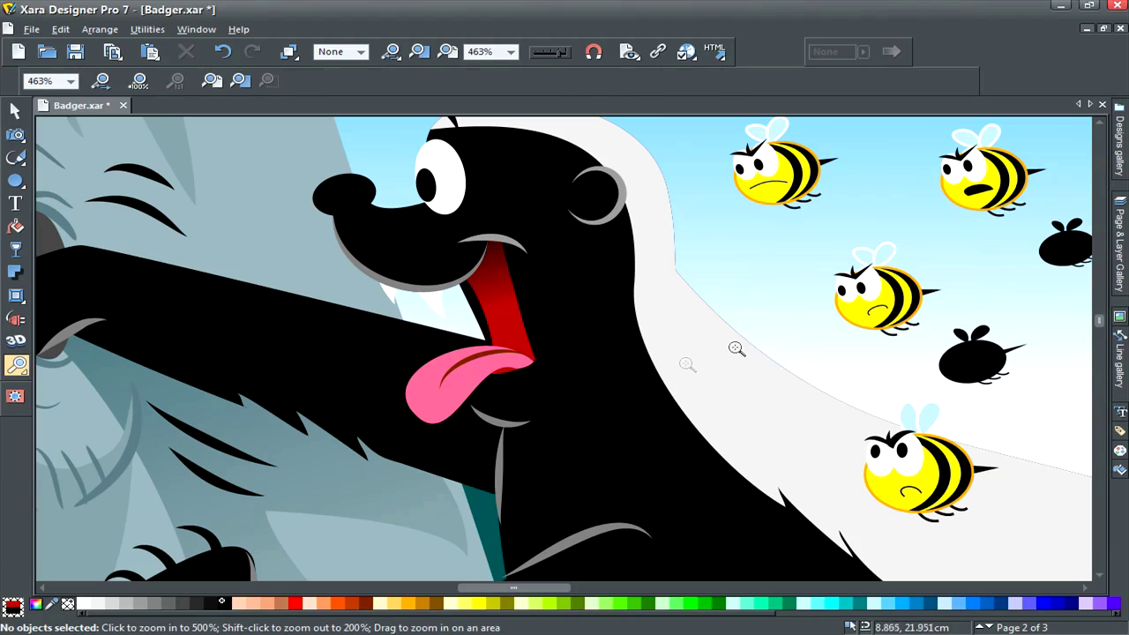
pyautogui.press('F2')
pyautogui.click(516, 247)
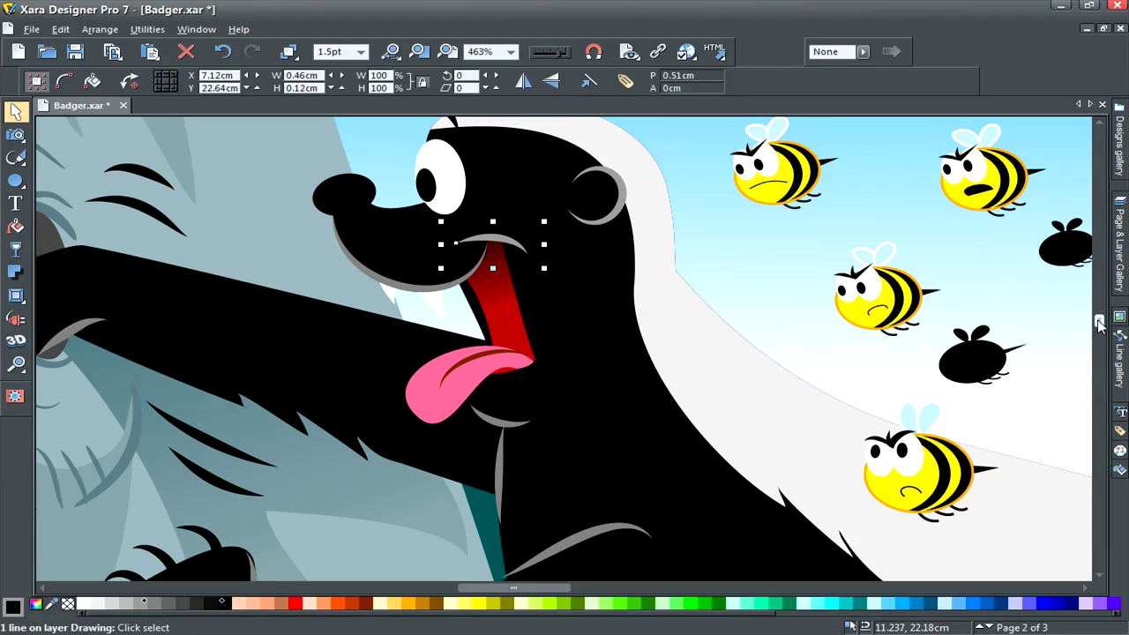
pyautogui.moveTo(1099, 325); pyautogui.dragTo(1106, 423)
pyautogui.scroll(-2, 884, 286)
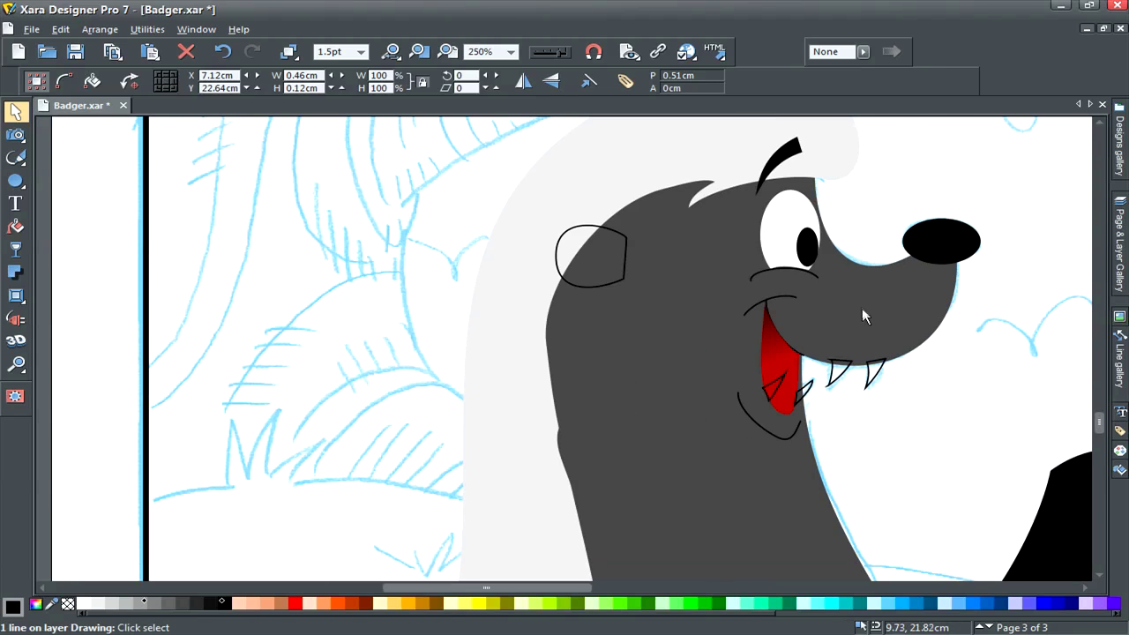
pyautogui.click(760, 309)
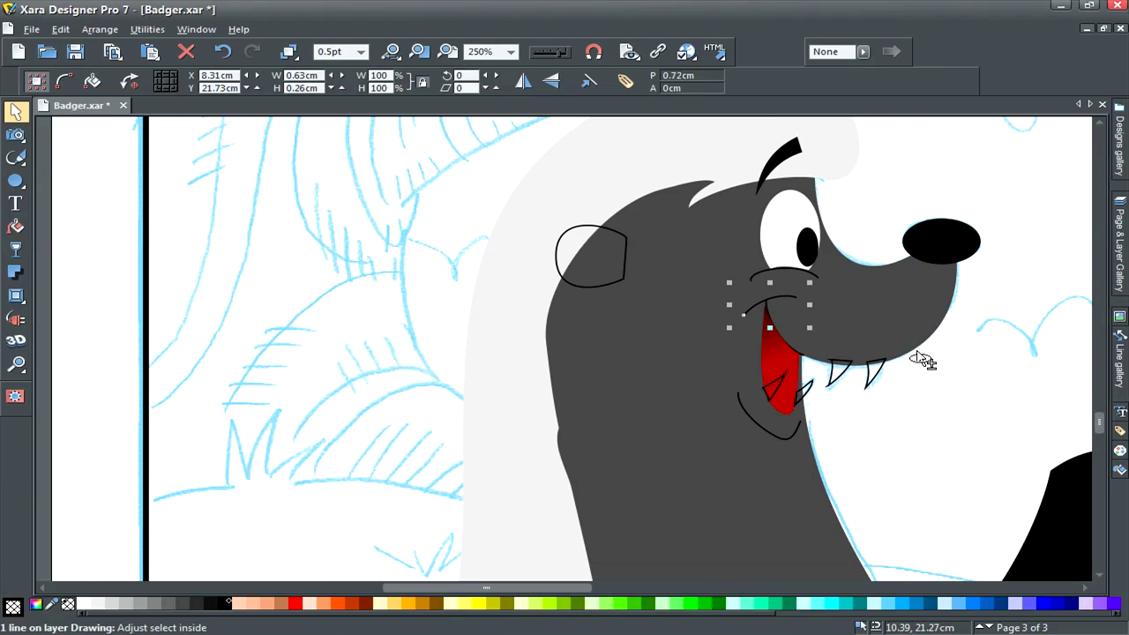
pyautogui.click(817, 276)
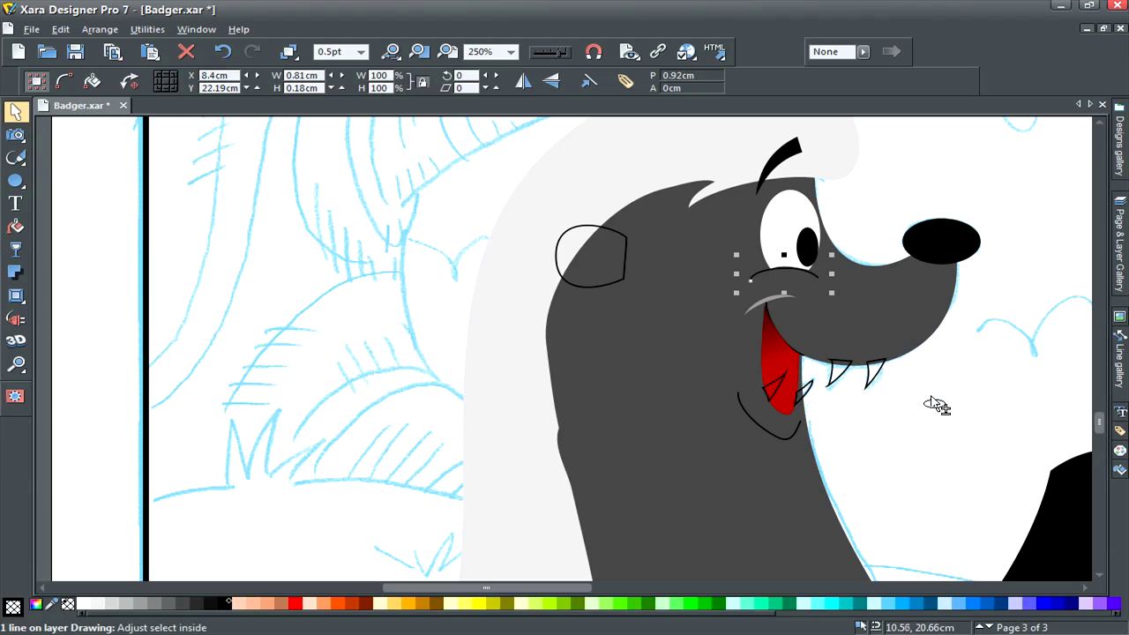
# Apply the same grey tapered 1.5pt line style to the snout-side edge of the badger's mouth and to its chin line
pyautogui.click(811, 425)
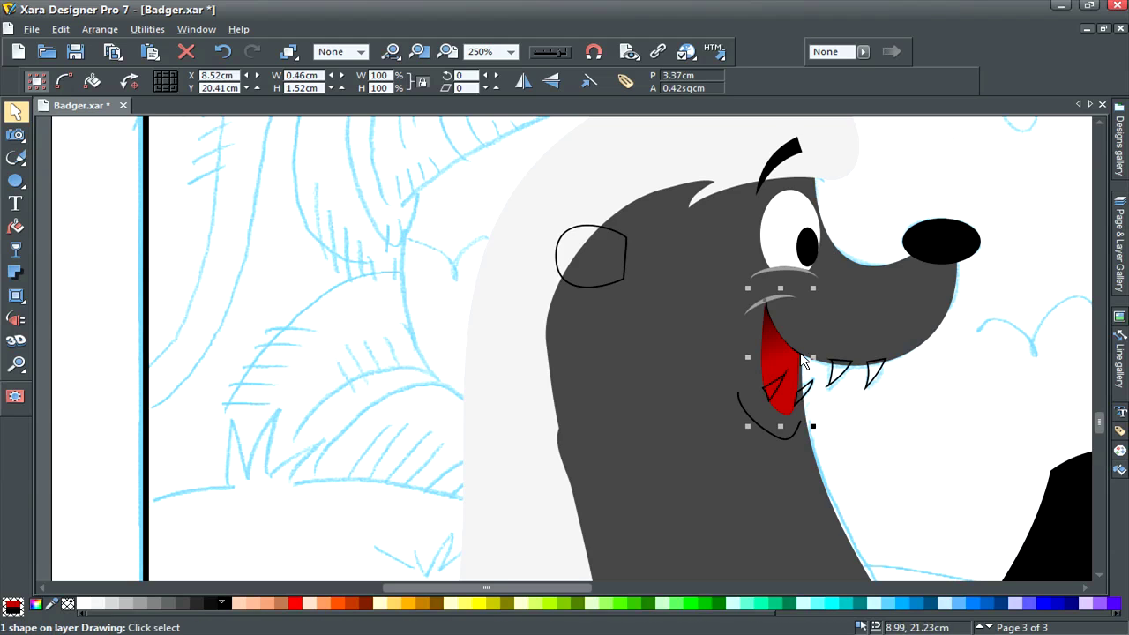
pyautogui.click(813, 426)
pyautogui.click(962, 341)
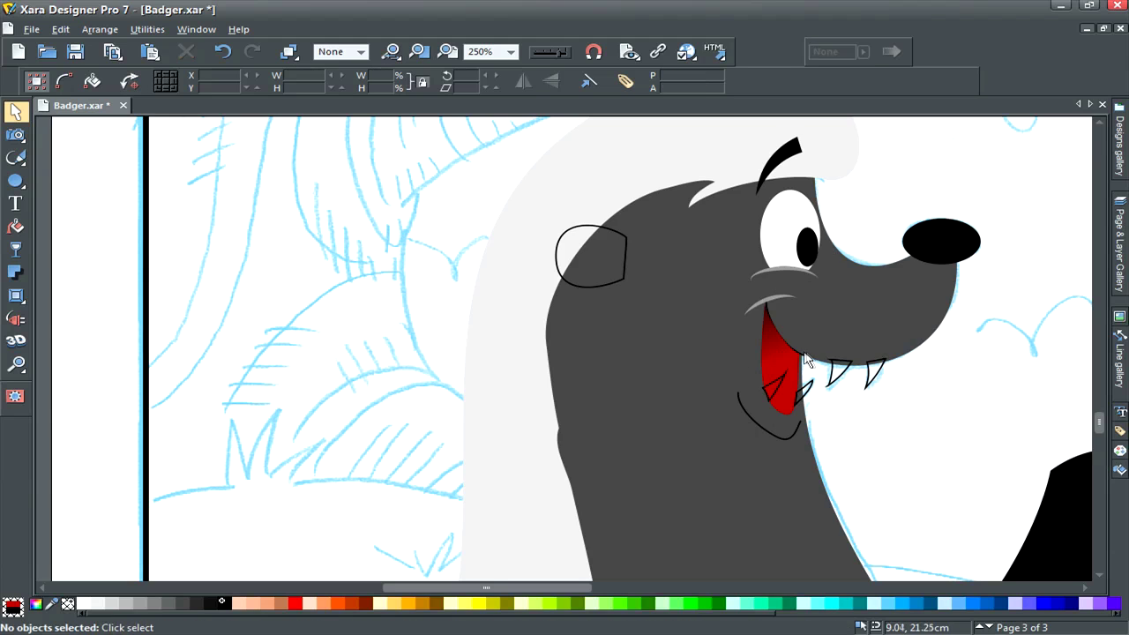
pyautogui.click(804, 355)
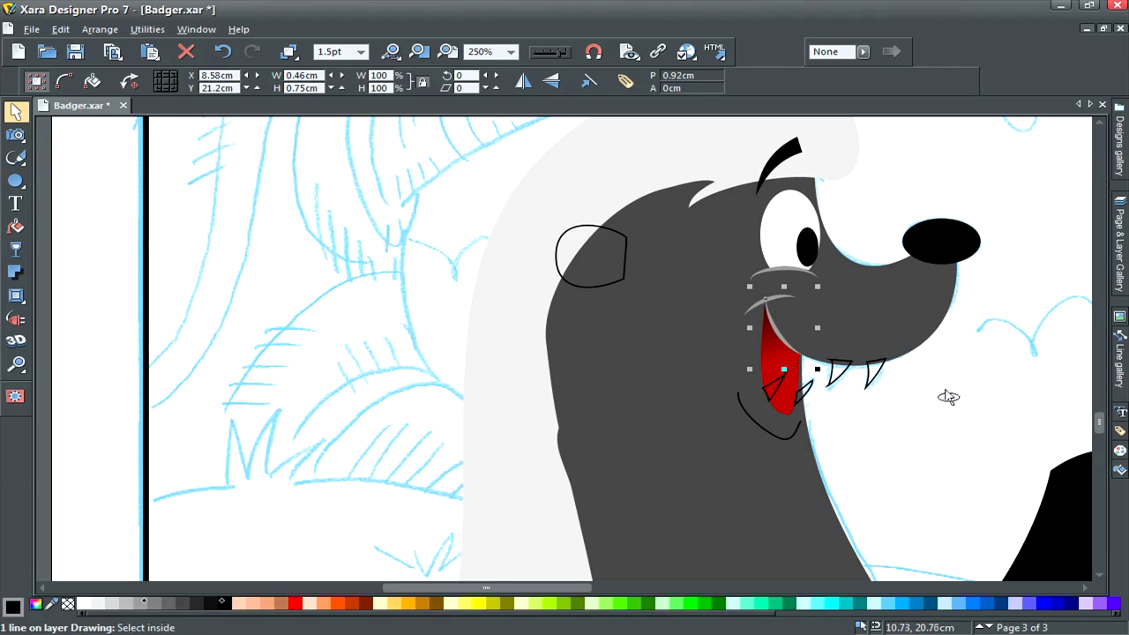
pyautogui.press('Tab')
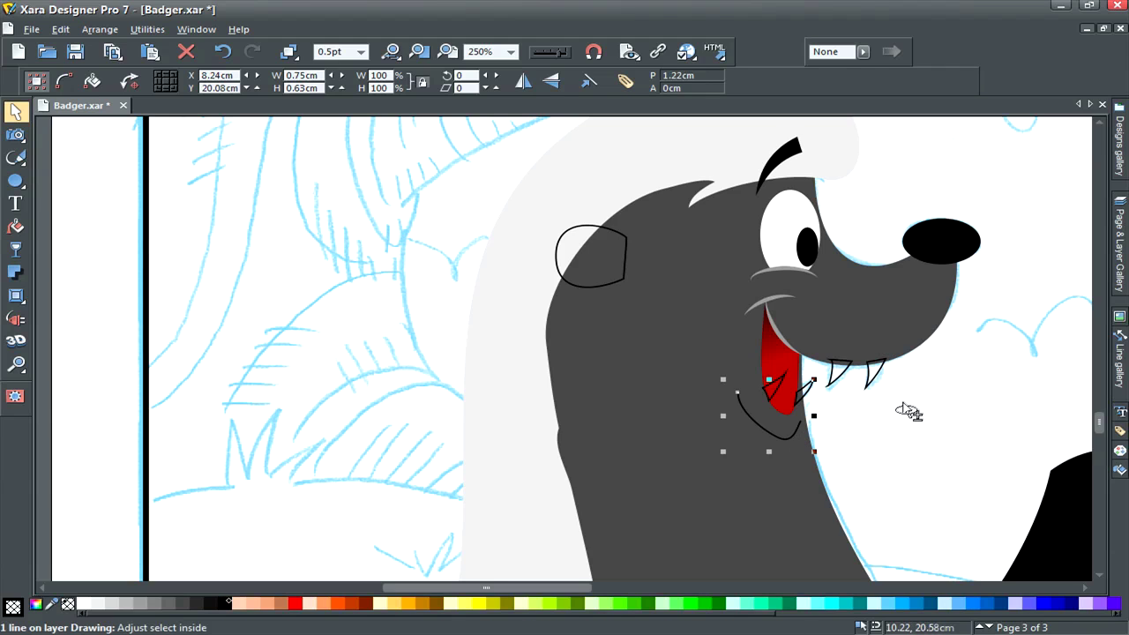
pyautogui.click(909, 414)
# Fill the badger's four teeth white and remove their outlines
pyautogui.click(882, 381)
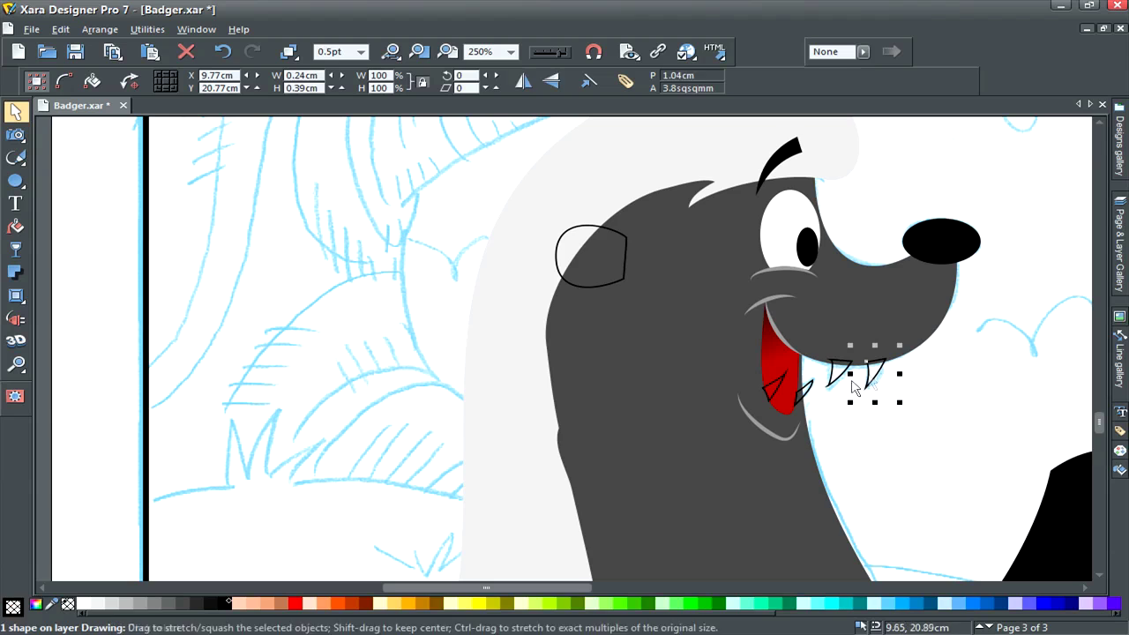
pyautogui.keyDown('shift'); pyautogui.click(836, 393); pyautogui.keyUp('shift')
pyautogui.keyDown('shift'); pyautogui.click(784, 402); pyautogui.keyUp('shift')
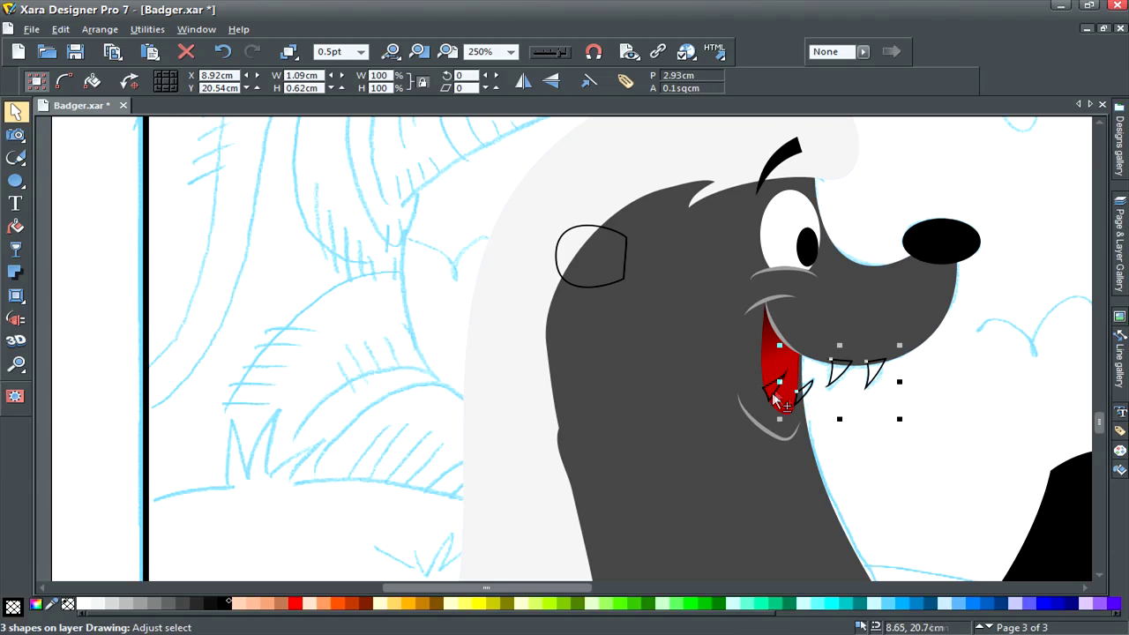
pyautogui.keyDown('shift'); pyautogui.click(779, 395); pyautogui.keyUp('shift')
pyautogui.click(80, 604)
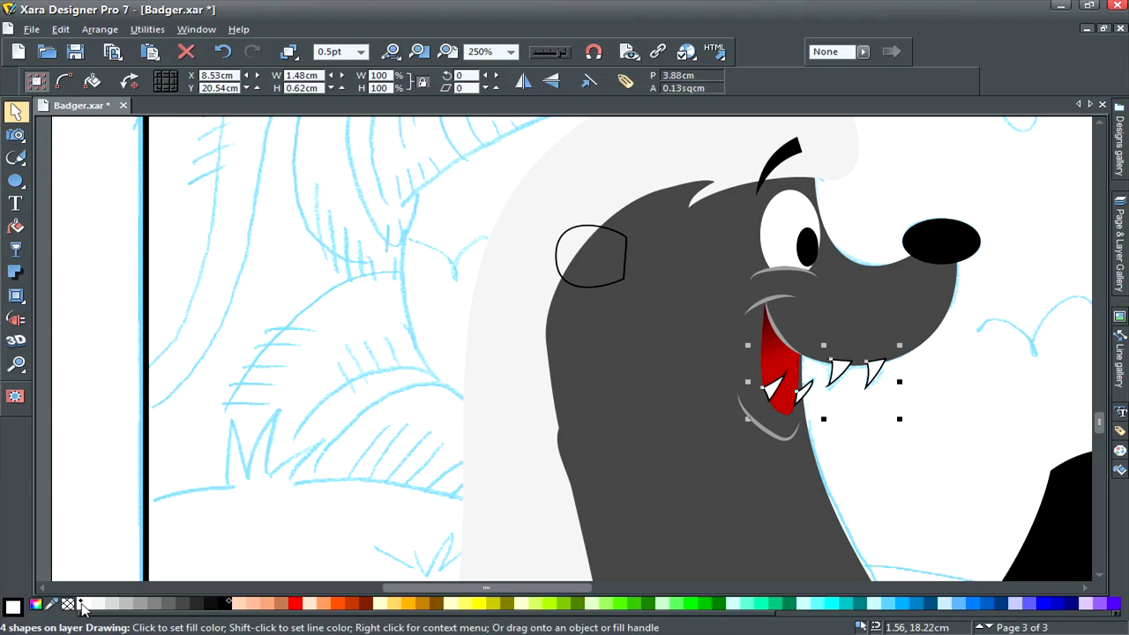
pyautogui.click(68, 604)
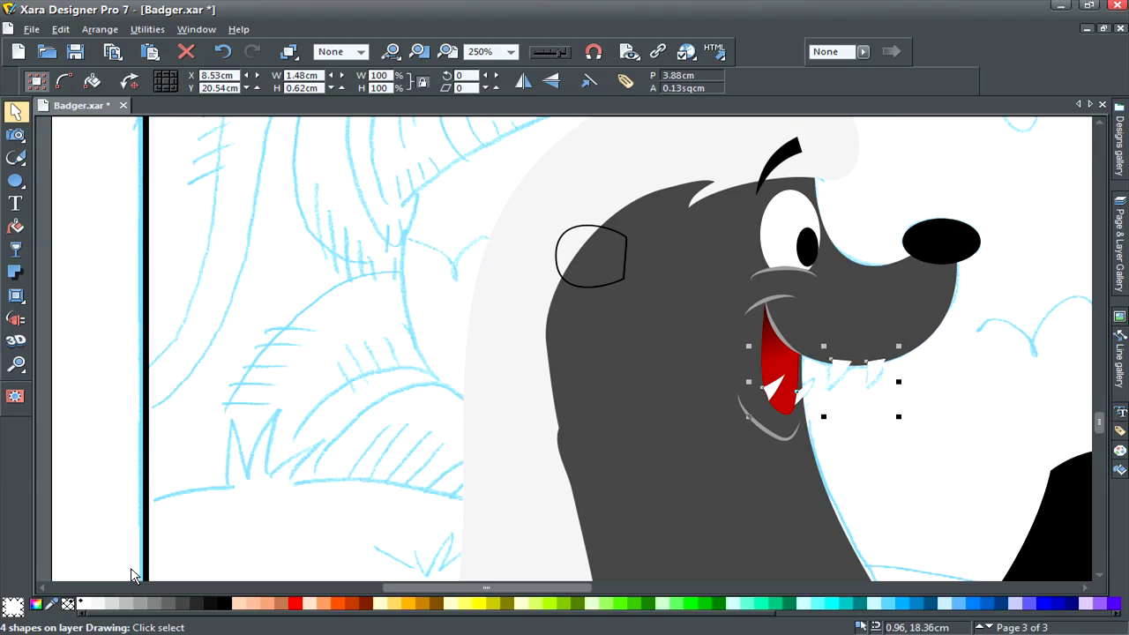
# Send the badger's two upper teeth behind its head shape
pyautogui.click(932, 410)
pyautogui.click(874, 376)
pyautogui.keyDown('shift'); pyautogui.click(832, 386); pyautogui.keyUp('shift')
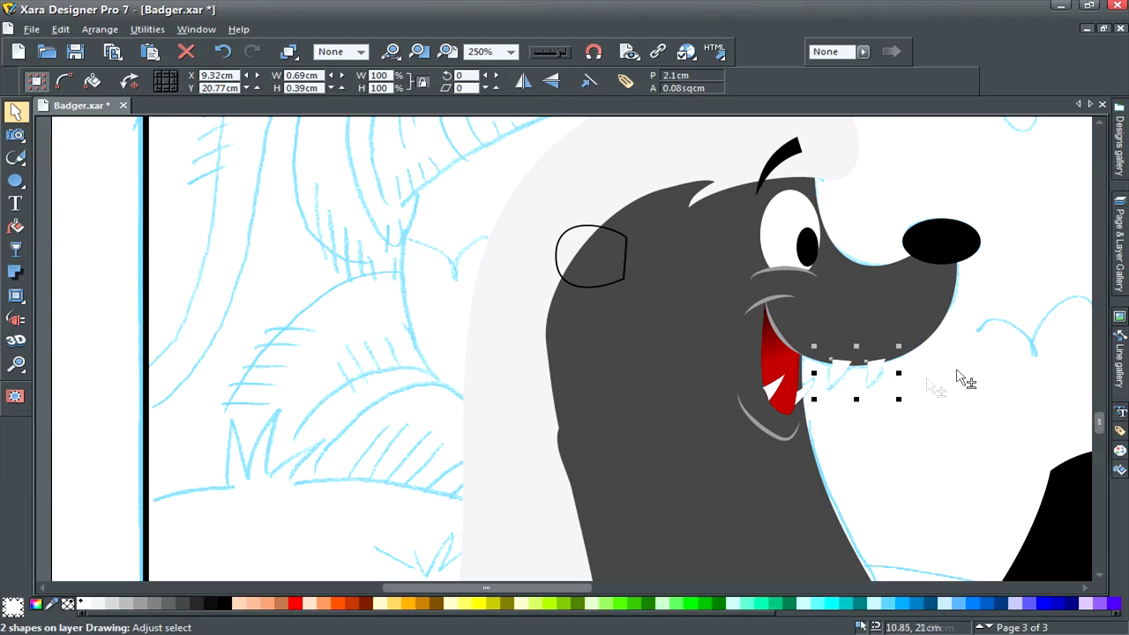
pyautogui.click(955, 388)
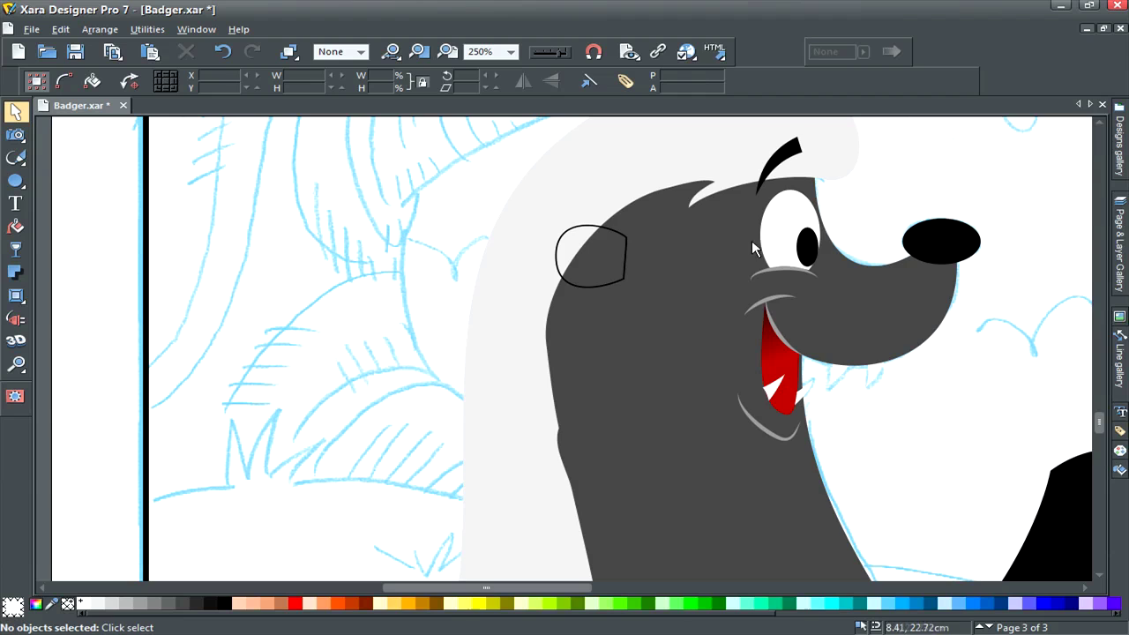
# Clip the light grey back stripe and the dark grey head and body so the stripe follows the badger's body contour
pyautogui.click(683, 351)
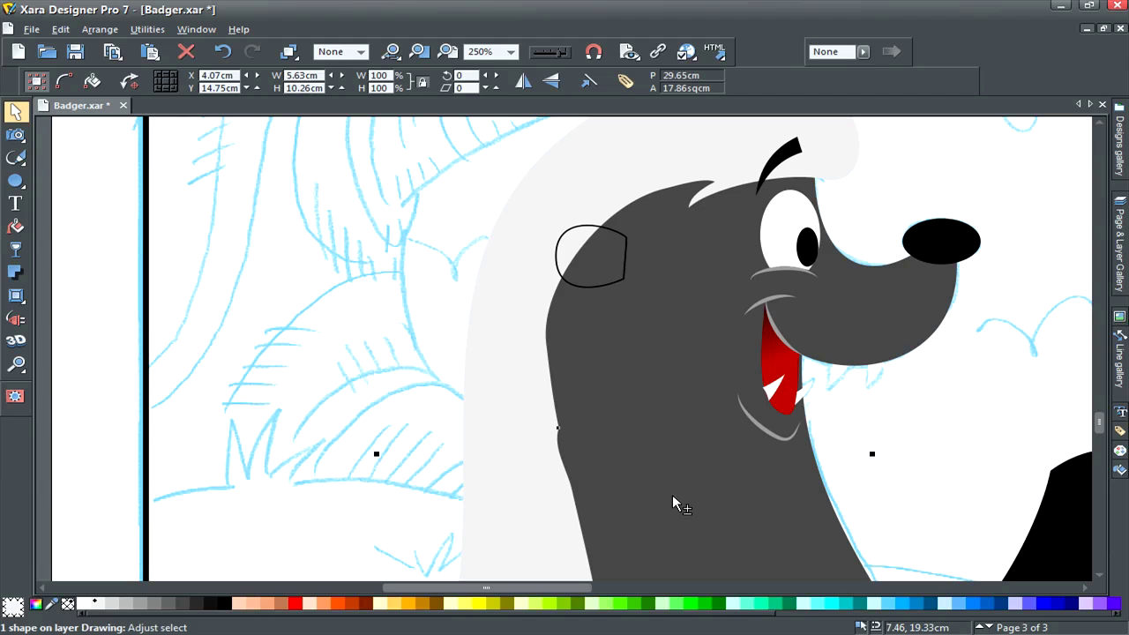
pyautogui.keyDown('shift'); pyautogui.click(772, 435); pyautogui.keyUp('shift')
pyautogui.press('q')
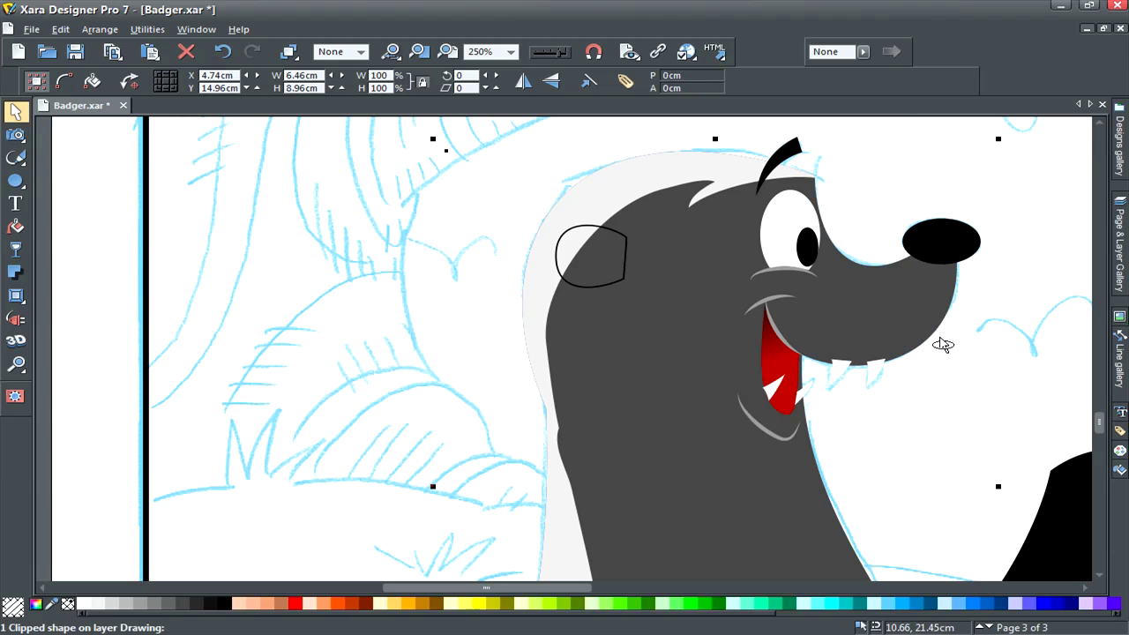
pyautogui.click(966, 417)
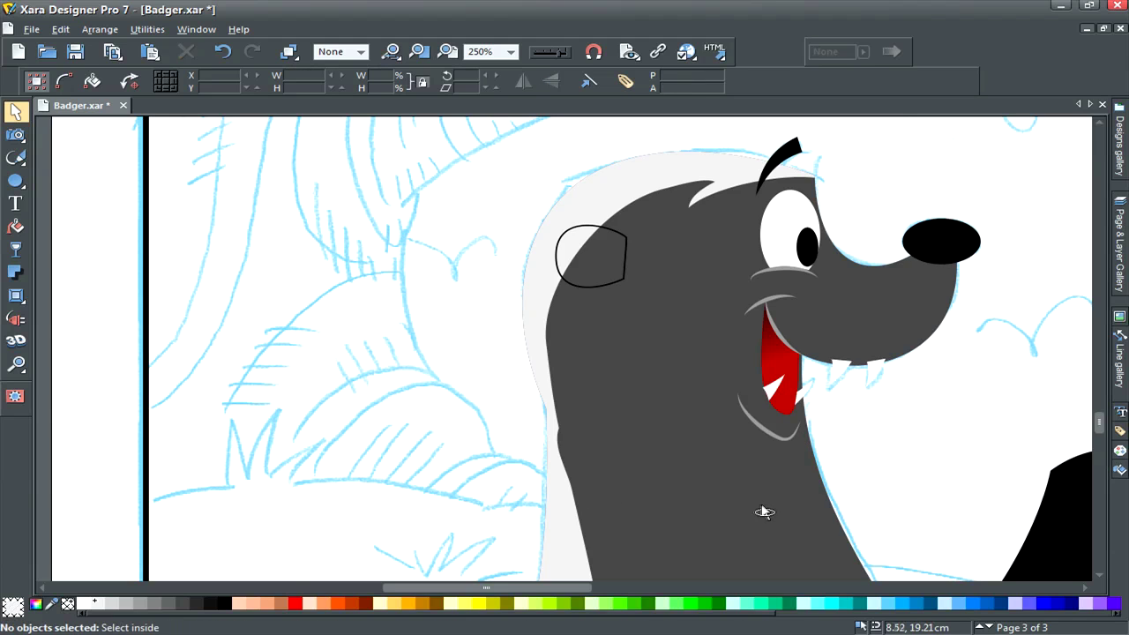
# Fill the dark grey head and body shape inside the clipped group with black
pyautogui.keyDown('ctrl'); pyautogui.click(703, 513); pyautogui.keyUp('ctrl')
pyautogui.click(222, 604)
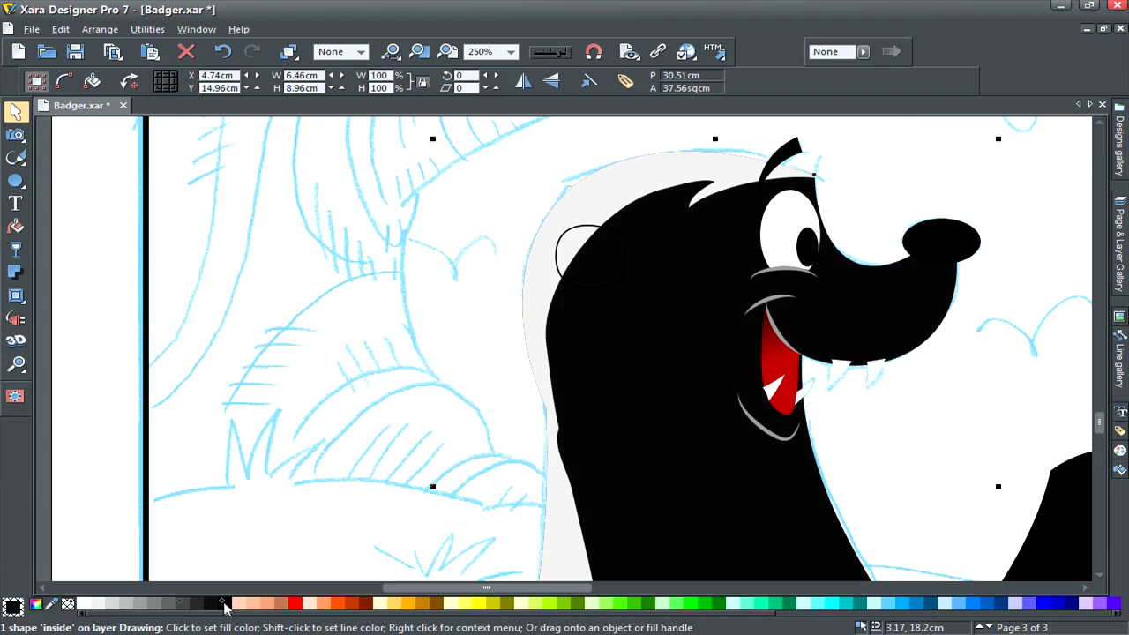
pyautogui.click(914, 462)
pyautogui.click(806, 399)
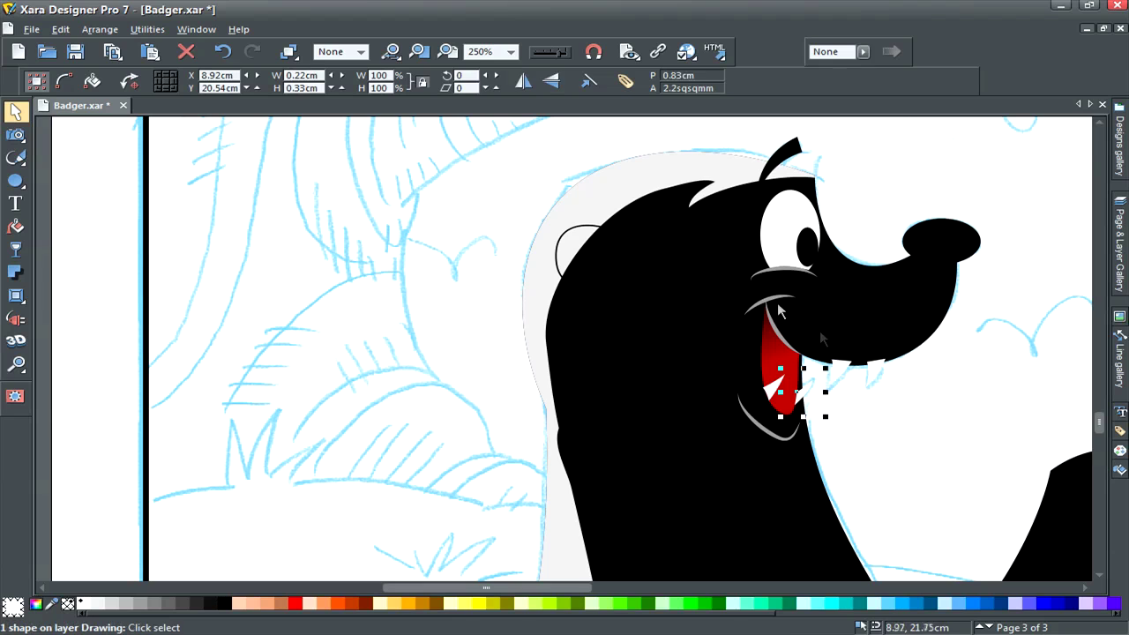
# Copy the cheek line's attributes onto the badger's ear, giving it a black fill and a grey tapered 1.5pt outline
pyautogui.click(567, 238)
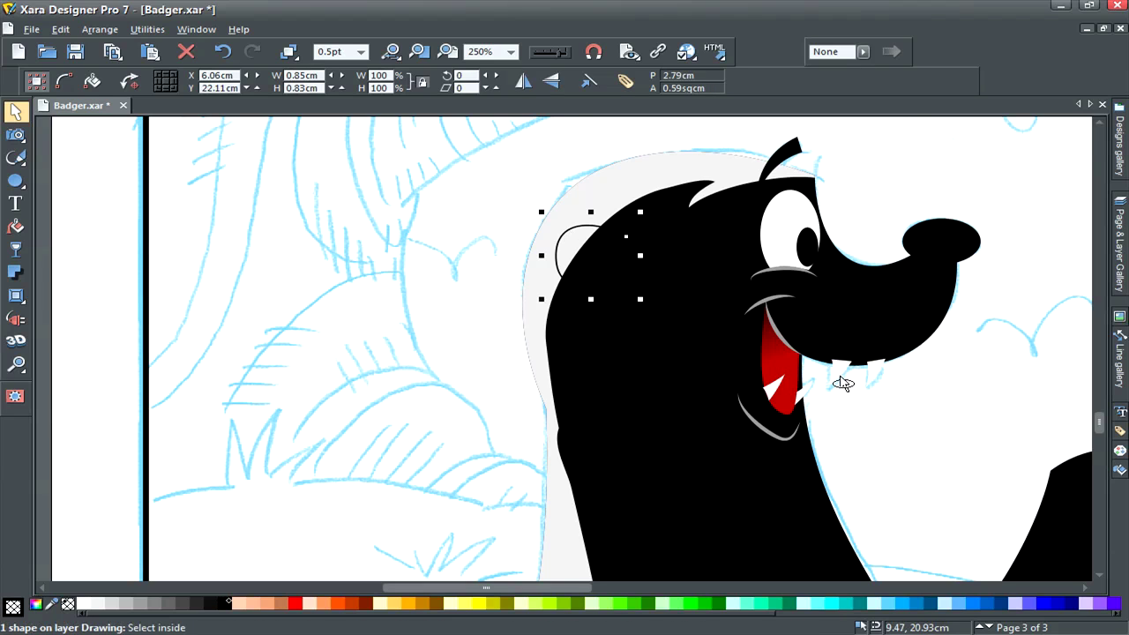
pyautogui.click(775, 304)
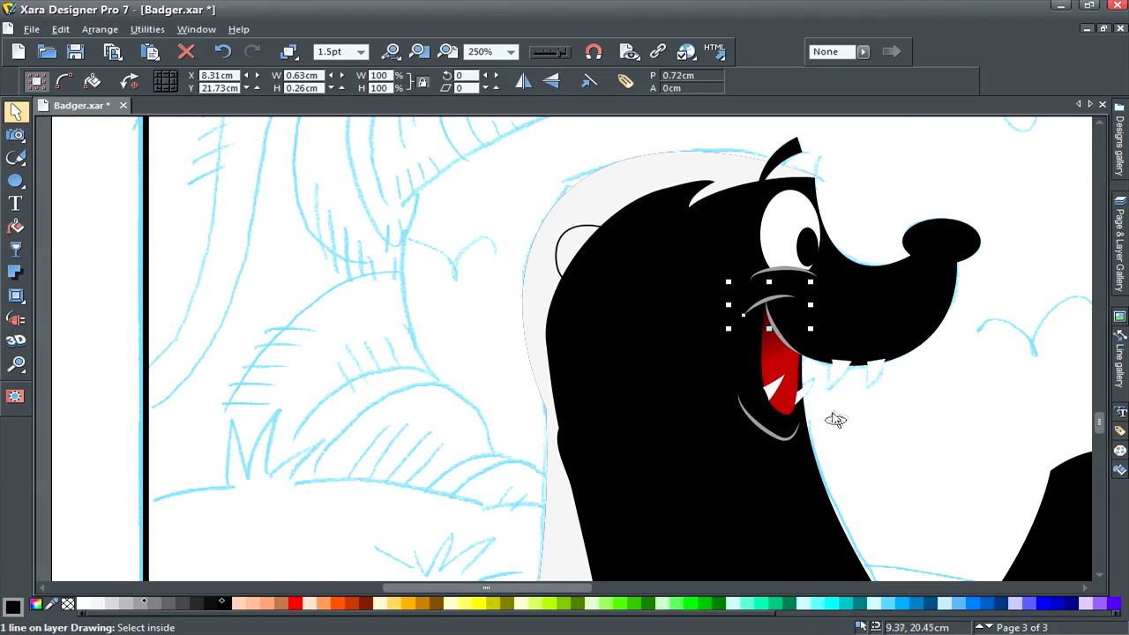
pyautogui.click(575, 233)
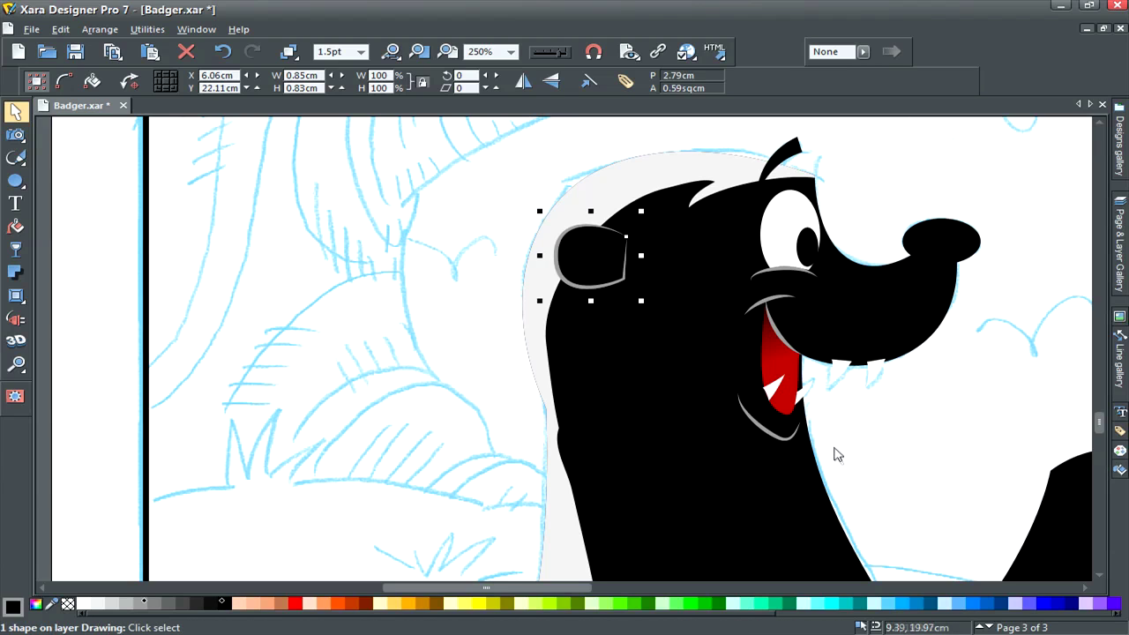
# Separate the ear's curved outline from its straight front edge as an open line, and remove the outline of the filled ear shape
pyautogui.press('F4')
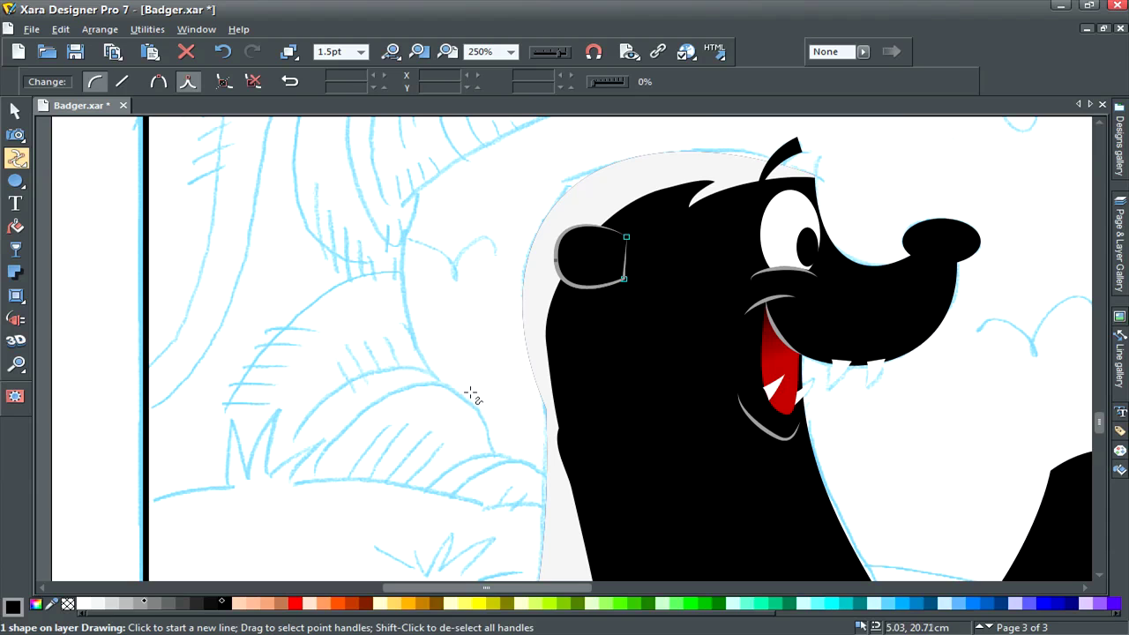
pyautogui.press('b')
pyautogui.press('F2')
pyautogui.click(930, 436)
pyautogui.moveTo(625, 259); pyautogui.dragTo(915, 444)
pyautogui.click(949, 437)
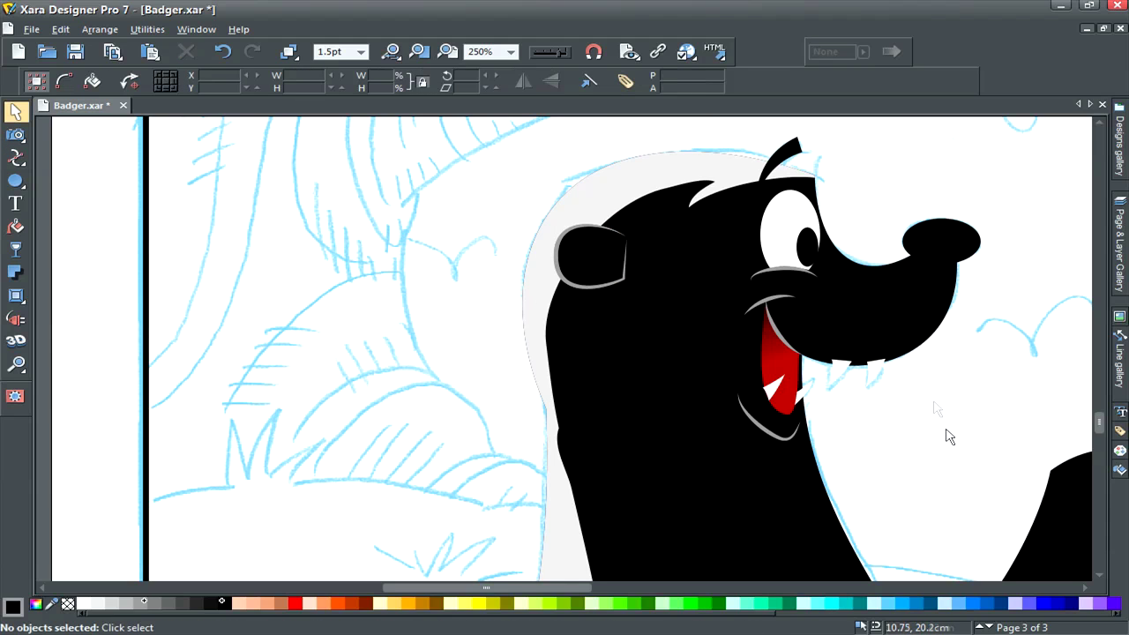
pyautogui.click(599, 264)
pyautogui.keyDown('shift'); pyautogui.click(67, 603); pyautogui.keyUp('shift')
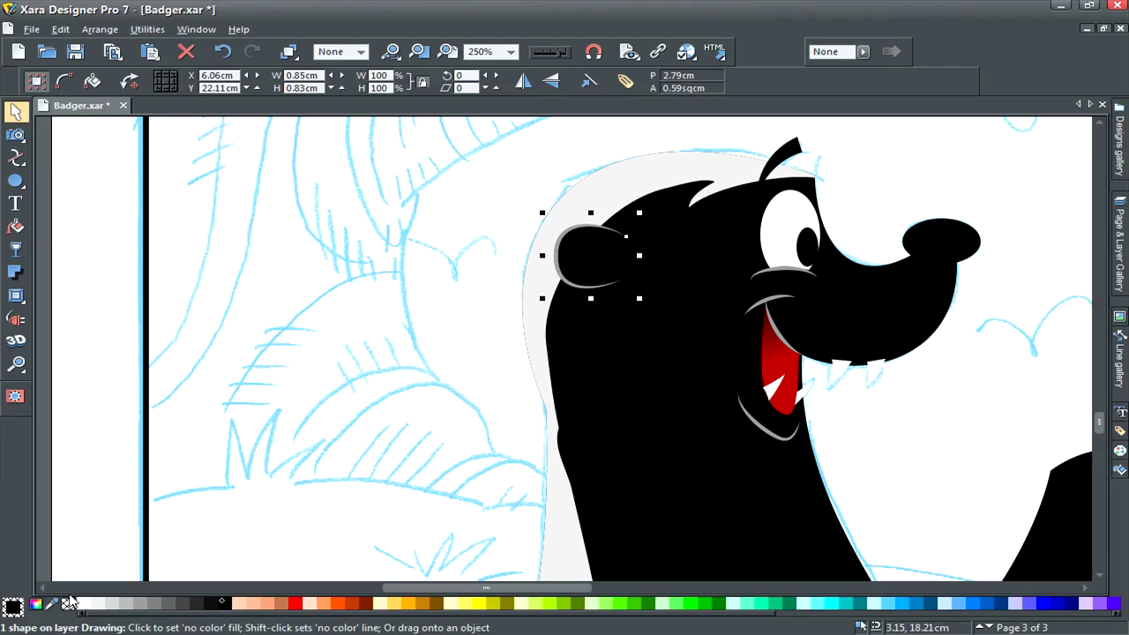
# Set the line width of the ear's curved grey outline to 3pt
pyautogui.click(569, 280)
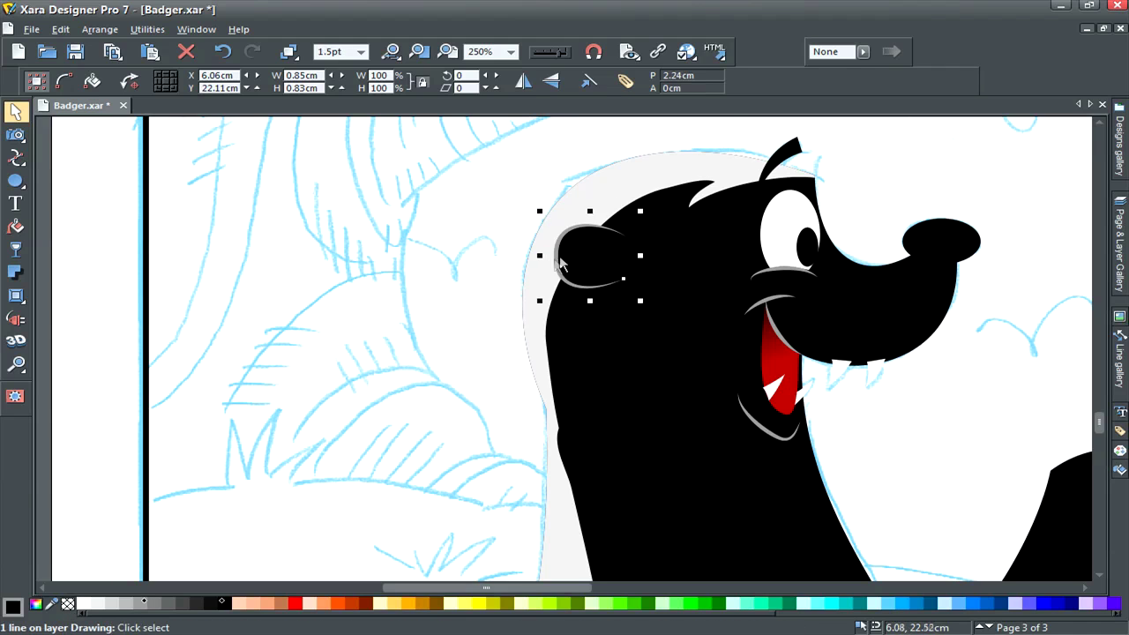
pyautogui.click(360, 52)
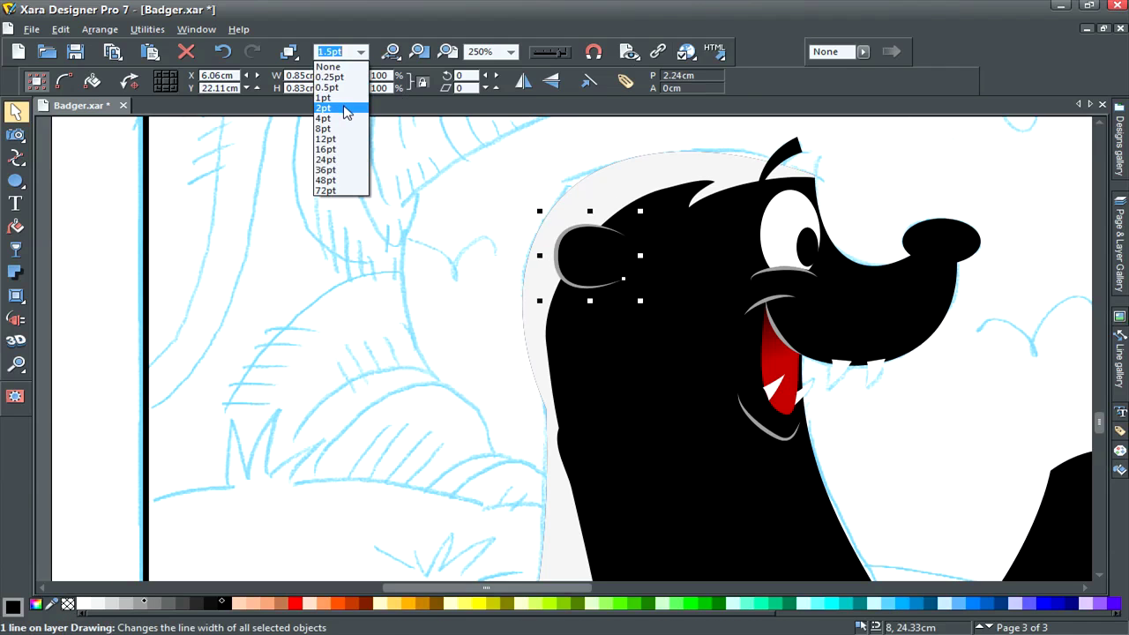
pyautogui.click(346, 115)
pyautogui.write('3')
pyautogui.press('Return')
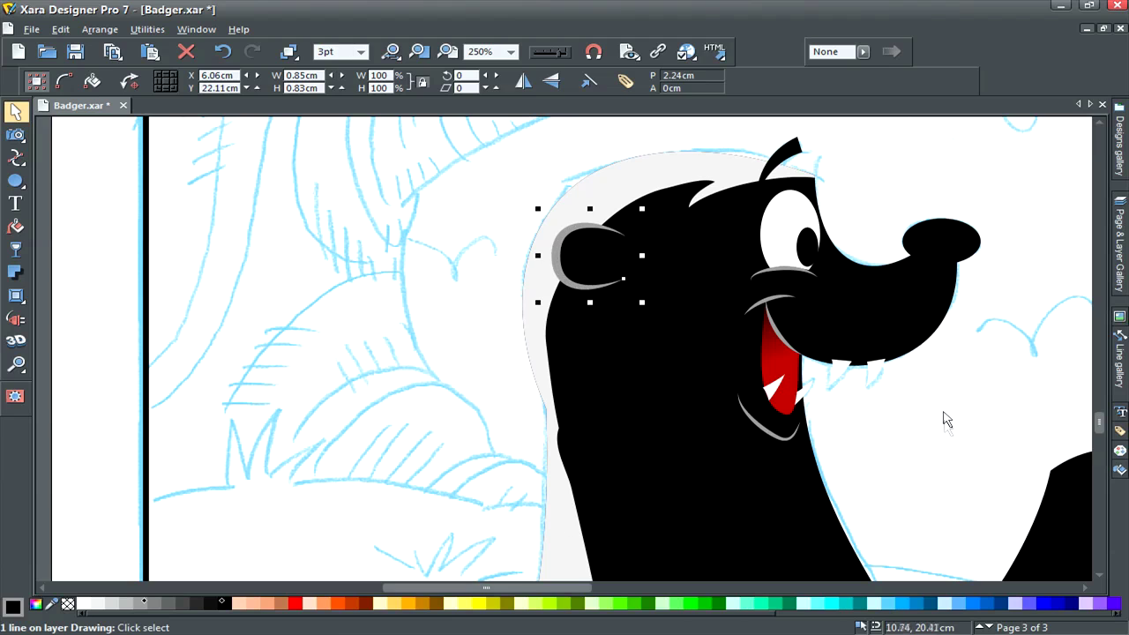
pyautogui.click(951, 422)
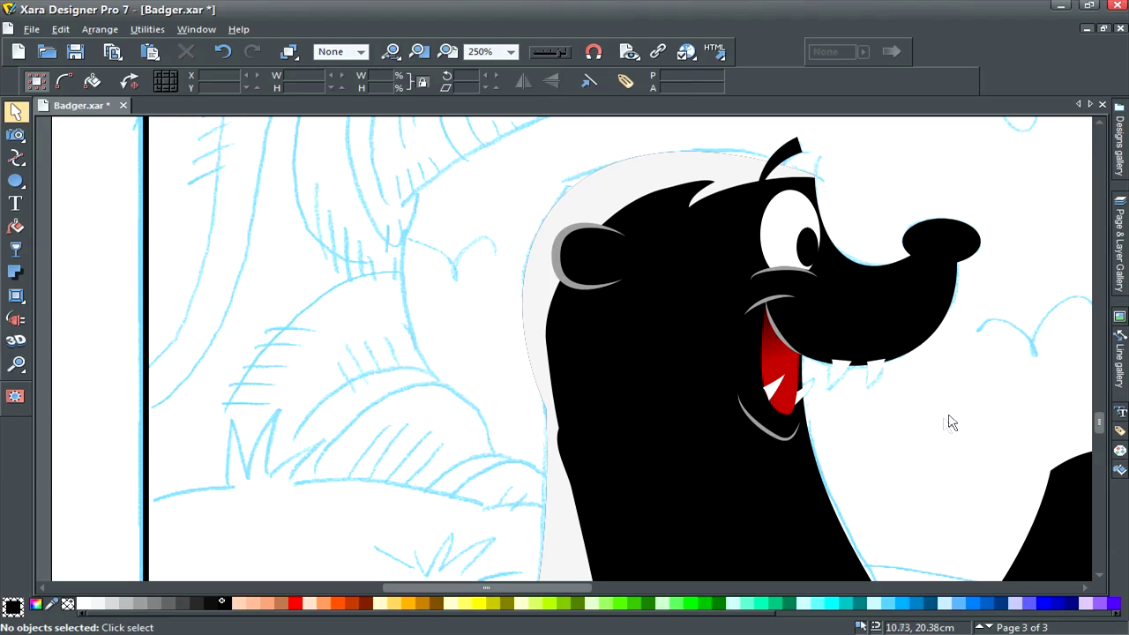
# Send the two upper teeth to the back so their roots sit behind the black snout
pyautogui.click(873, 378)
pyautogui.keyDown('shift'); pyautogui.click(832, 384); pyautogui.keyUp('shift')
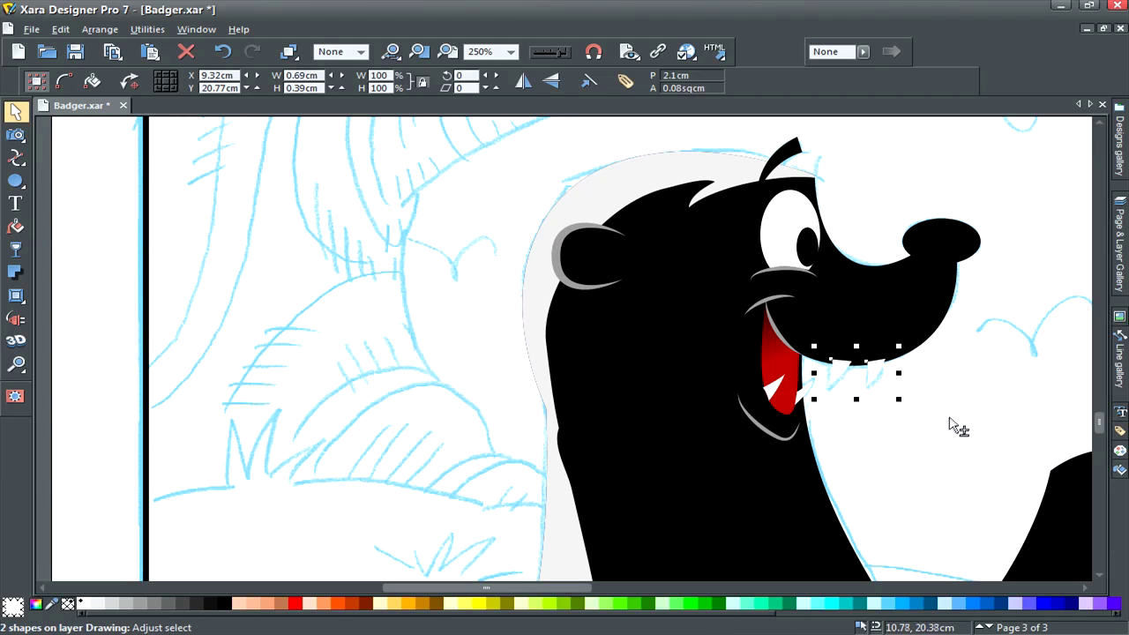
pyautogui.hotkey('ctrl', 'b')
pyautogui.click(951, 426)
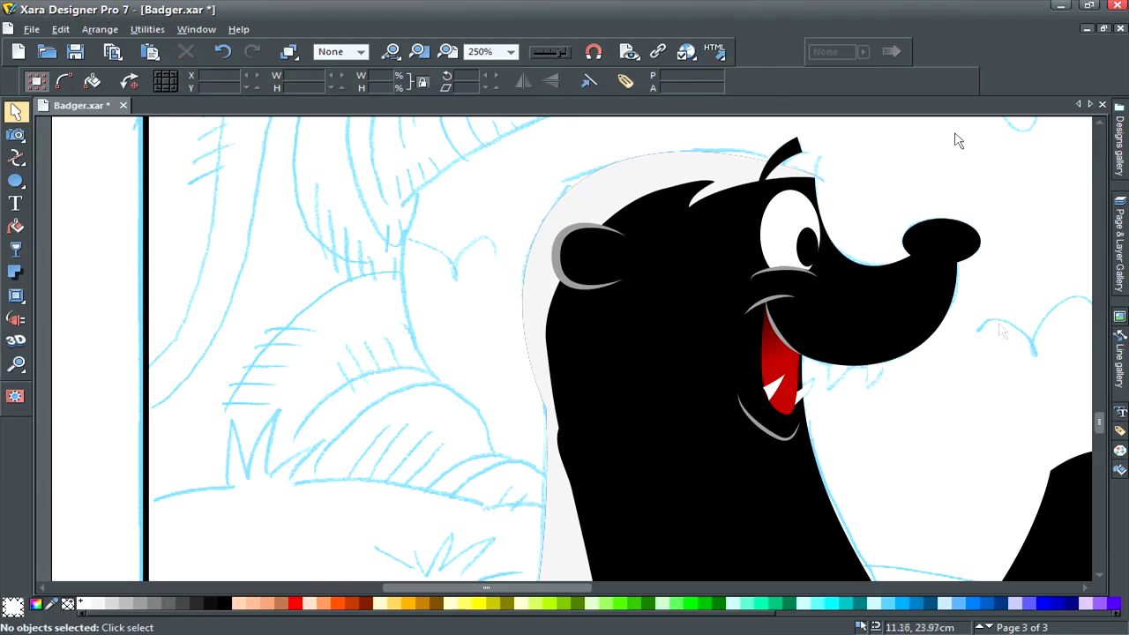
# Move the bottom corner point of the badger's black body shape slightly downward at the panel's lower border
pyautogui.click(447, 51)
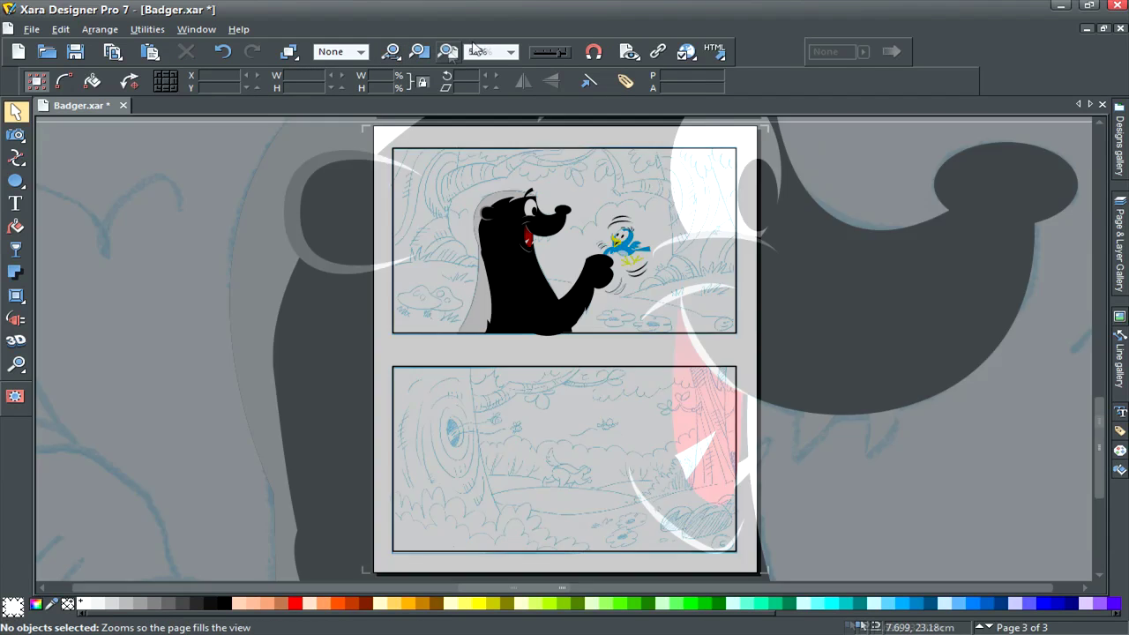
pyautogui.click(419, 51)
pyautogui.click(16, 364)
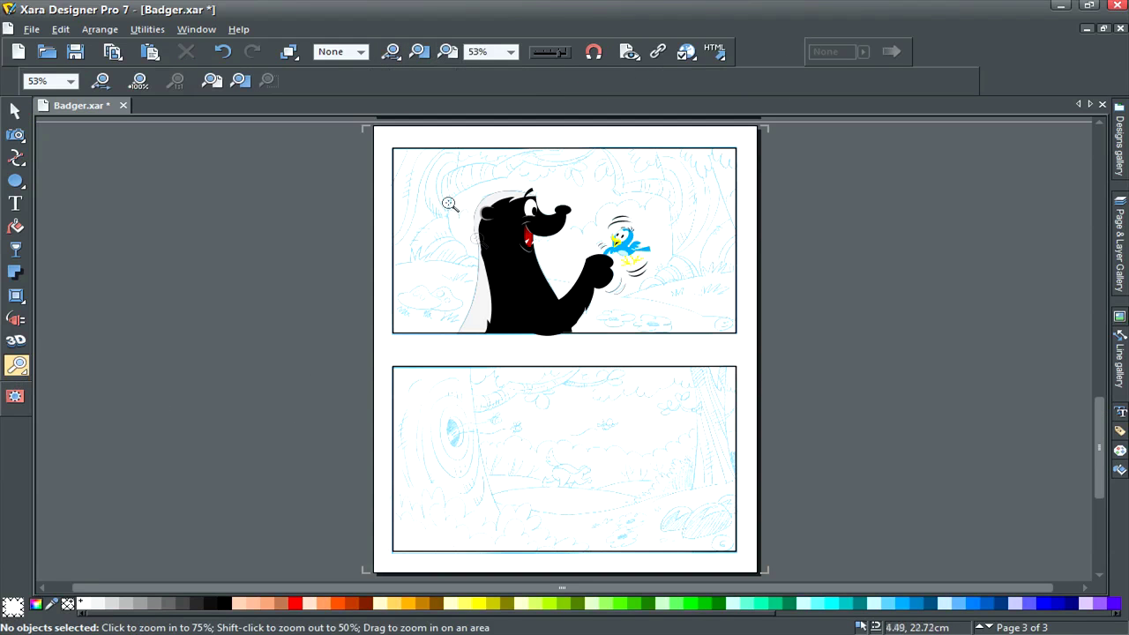
pyautogui.moveTo(439, 174); pyautogui.dragTo(660, 343)
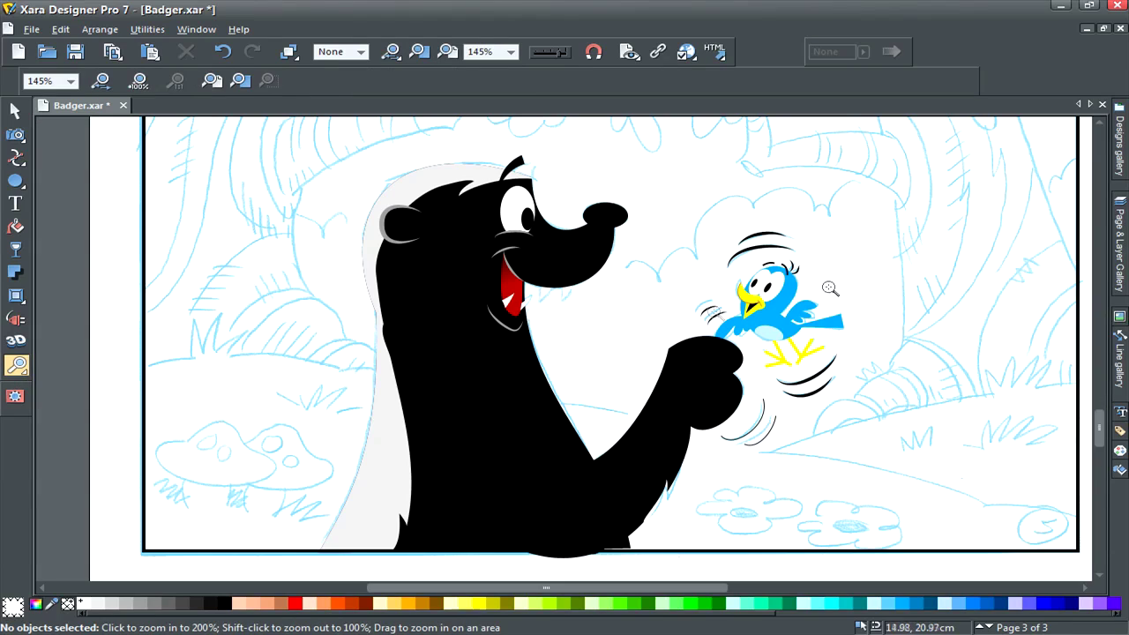
pyautogui.press('F2')
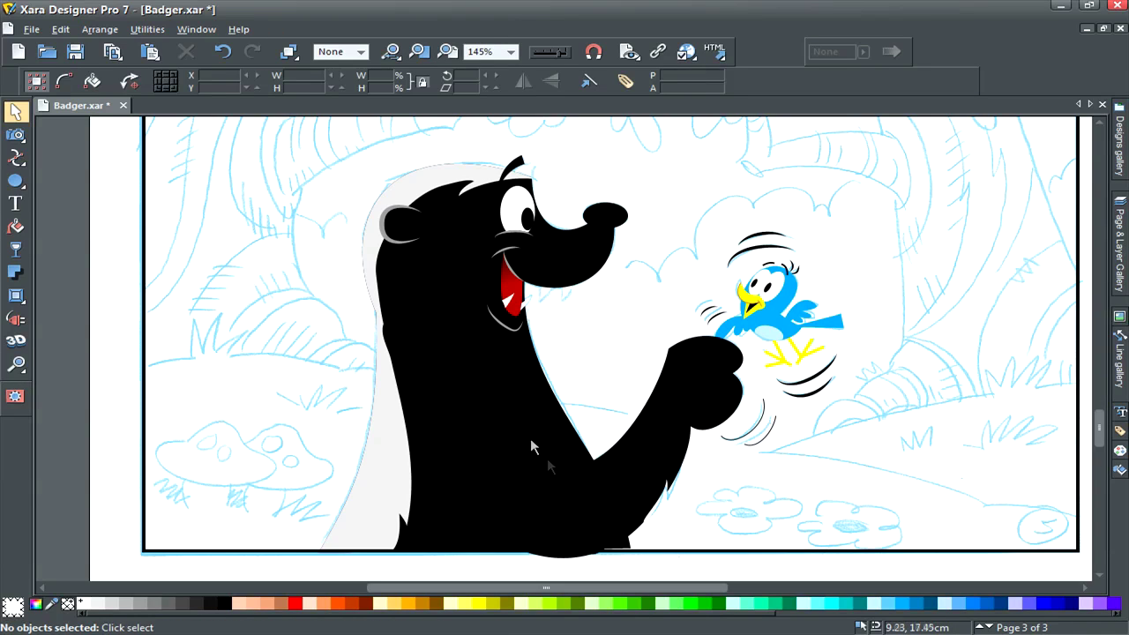
pyautogui.click(557, 418)
pyautogui.press('F4')
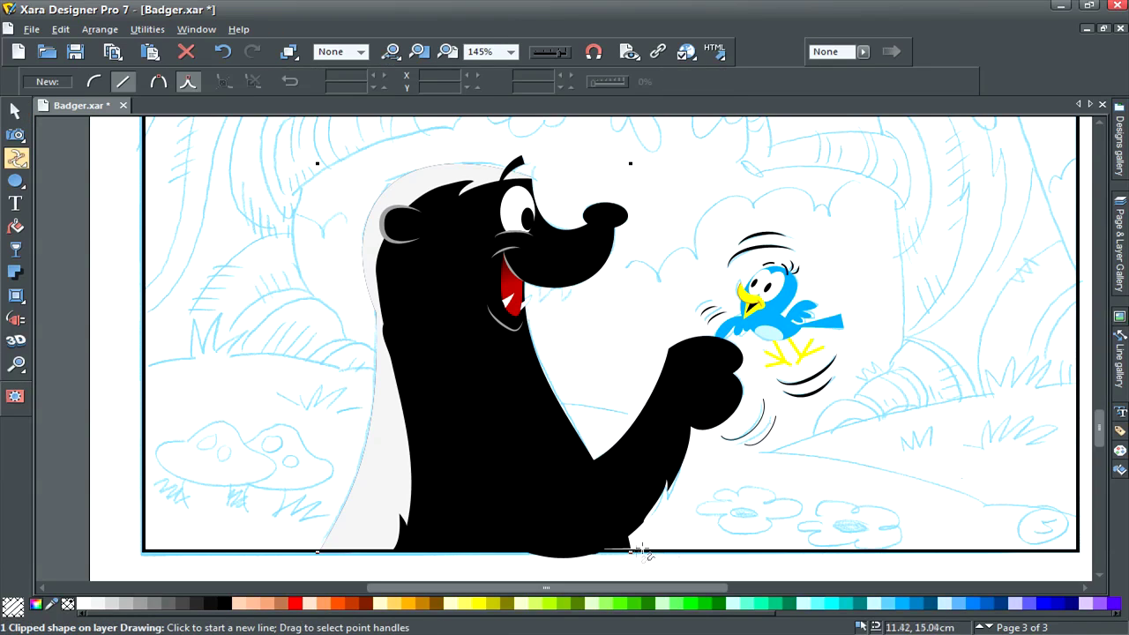
pyautogui.press('F3')
pyautogui.click(575, 428)
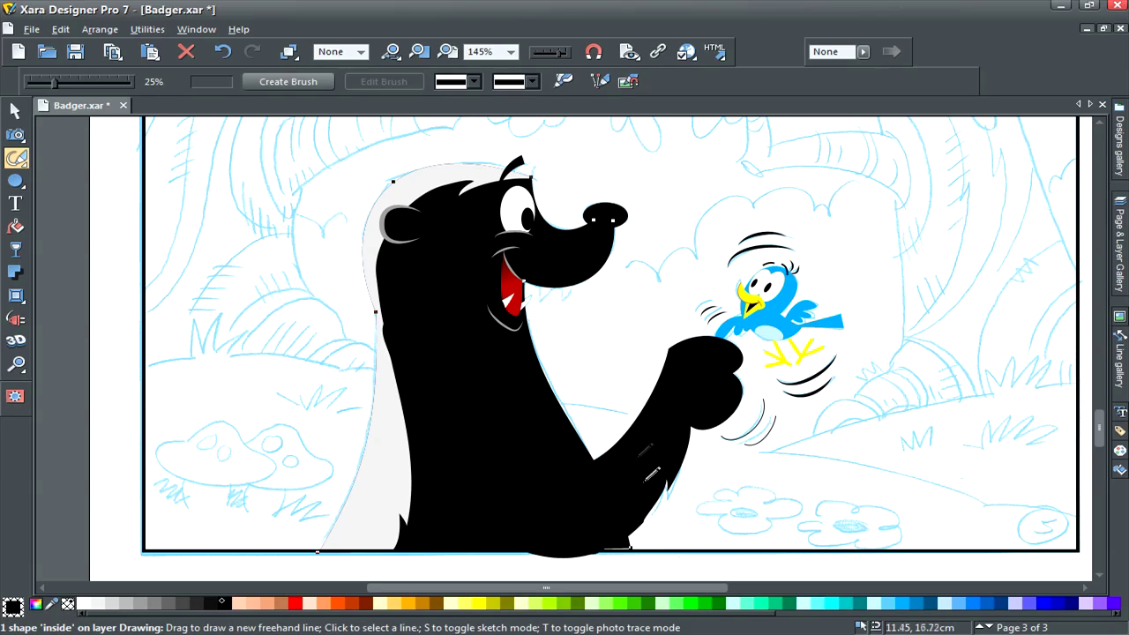
pyautogui.press('F4')
pyautogui.moveTo(631, 548); pyautogui.dragTo(631, 549)
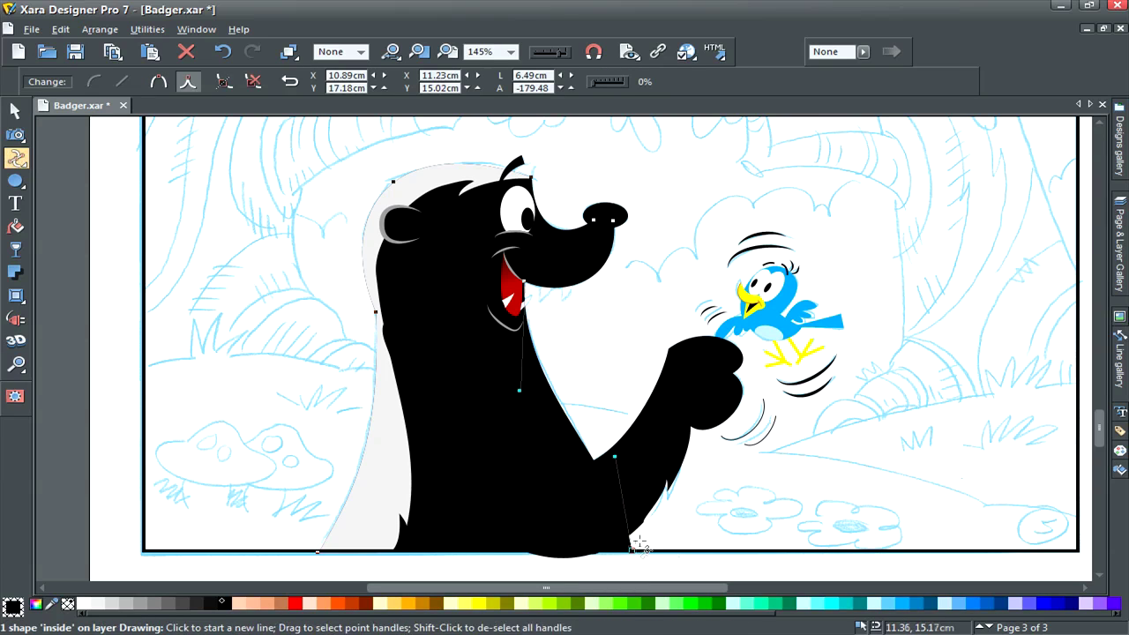
pyautogui.press('F3')
pyautogui.press('Escape')
pyautogui.click(679, 450)
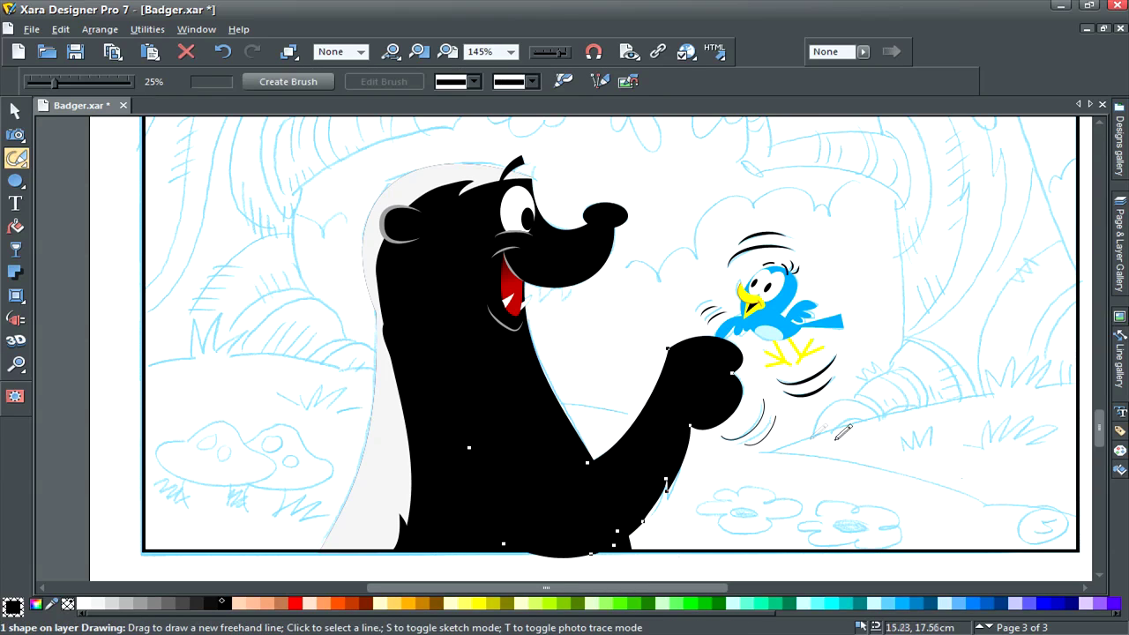
pyautogui.press('Escape')
# Apply the 2pt tapered style of the motion line below the bird to the two thin motion lines beside the badger's hand
pyautogui.moveTo(833, 377); pyautogui.dragTo(780, 389)
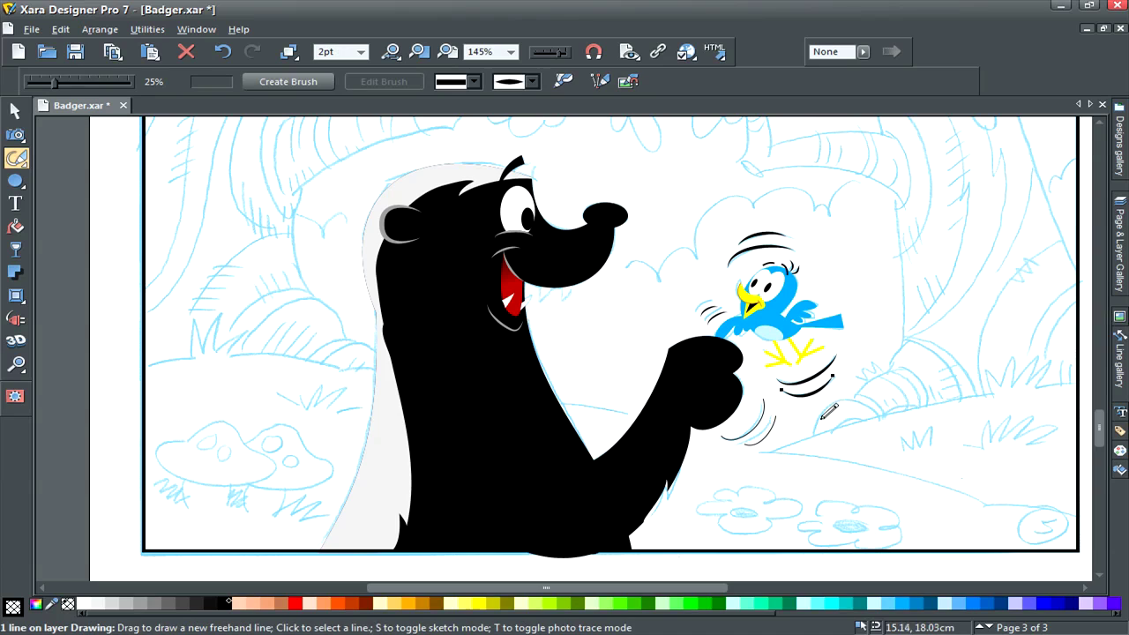
pyautogui.click(773, 426)
pyautogui.keyDown('shift'); pyautogui.click(762, 410); pyautogui.keyUp('shift')
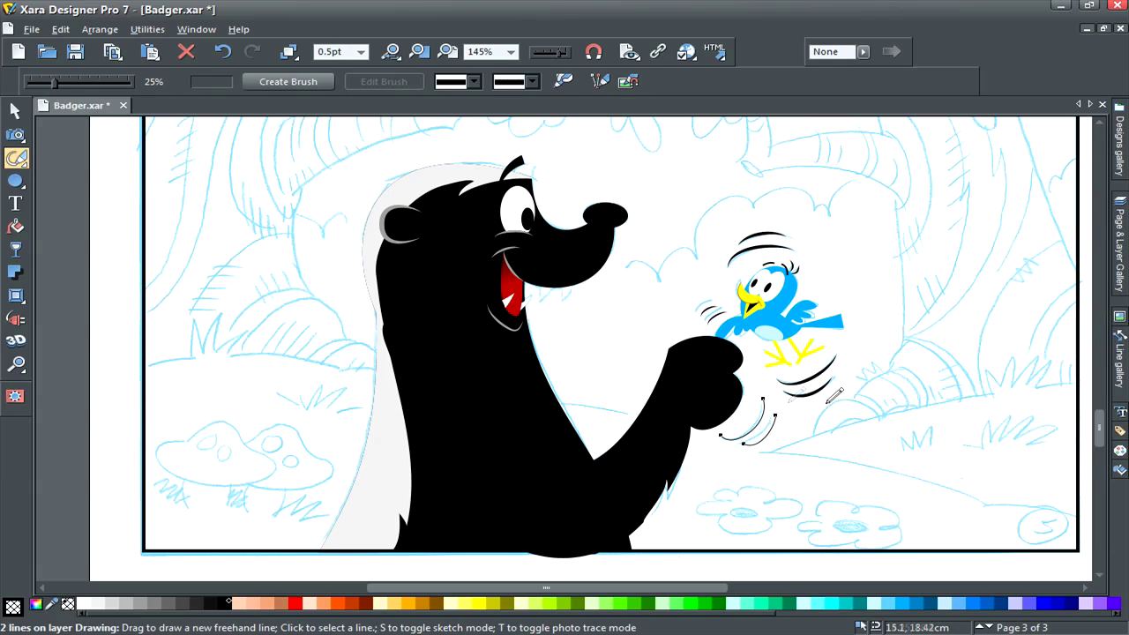
pyautogui.hotkey('ctrl', 'shift', 'a')
pyautogui.press('Escape')
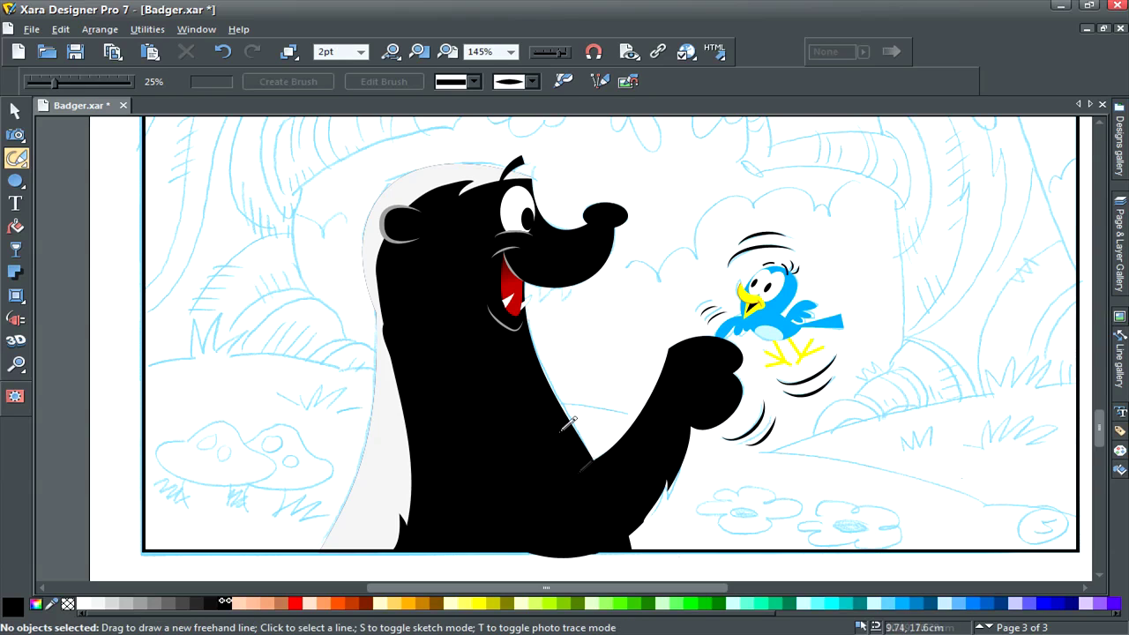
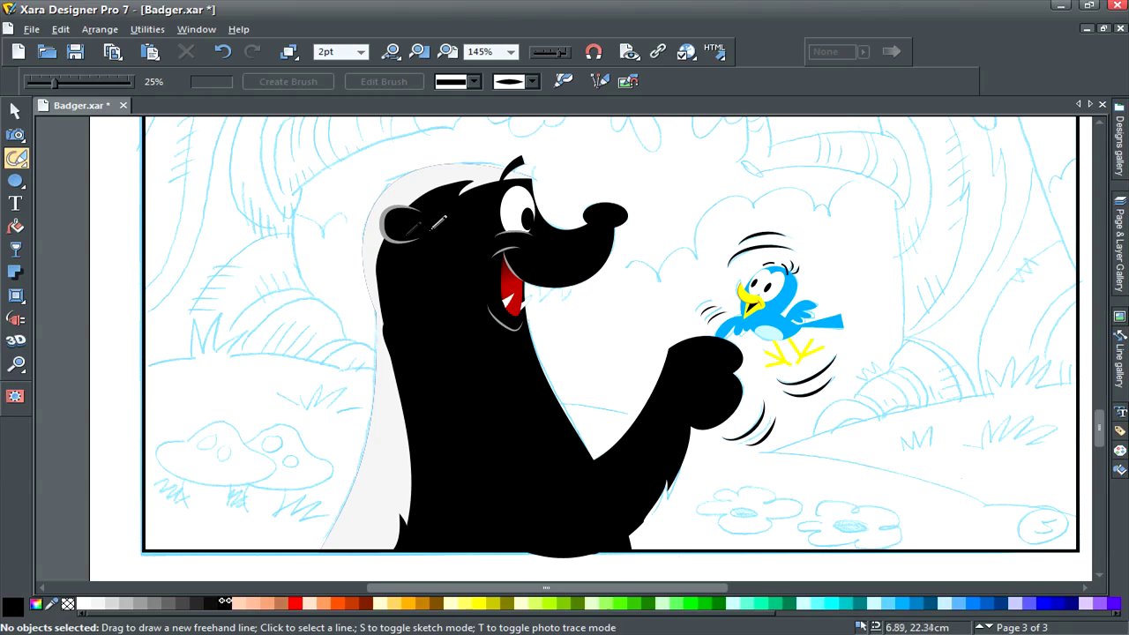
# Draw grey 3pt tapered highlights in the ear outline's style along the fur at the badger's elbow and at the crease between chest and arm
pyautogui.moveTo(388, 213); pyautogui.dragTo(422, 236)
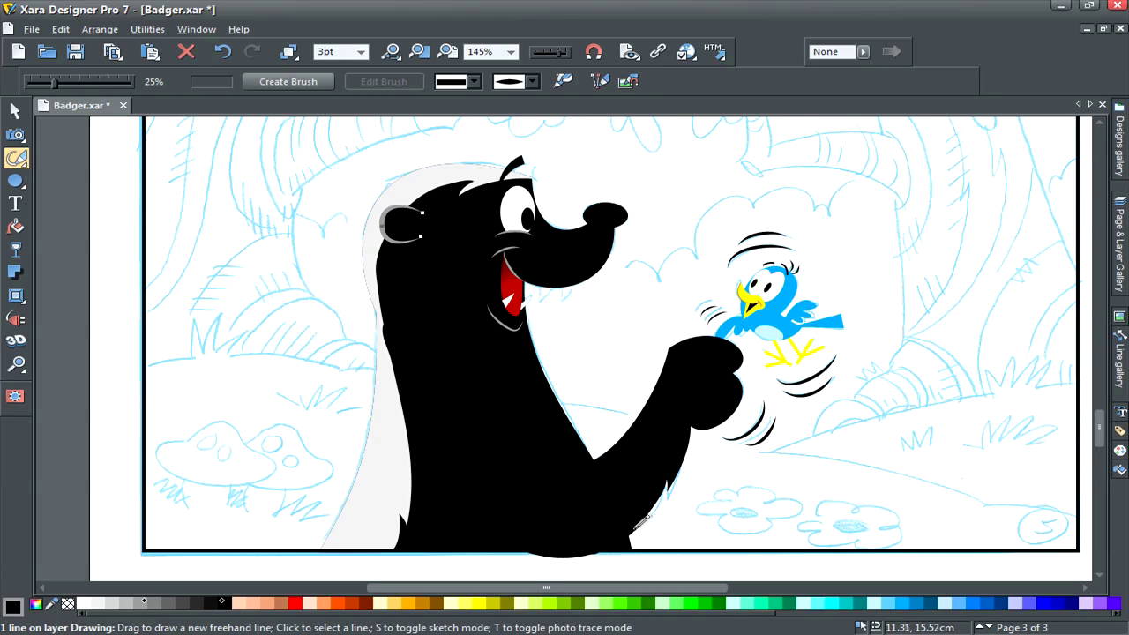
pyautogui.moveTo(651, 515)
pyautogui.mouseDown()
pyautogui.moveTo(620, 537)
pyautogui.moveTo(549, 546)
pyautogui.mouseUp()
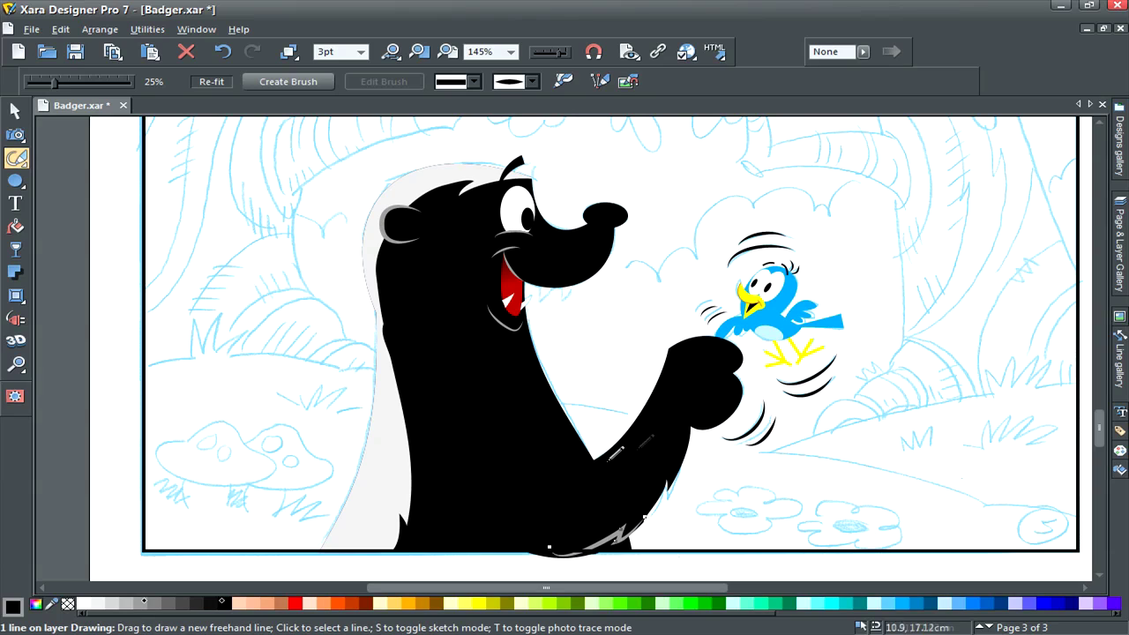
pyautogui.moveTo(524, 432); pyautogui.dragTo(589, 462)
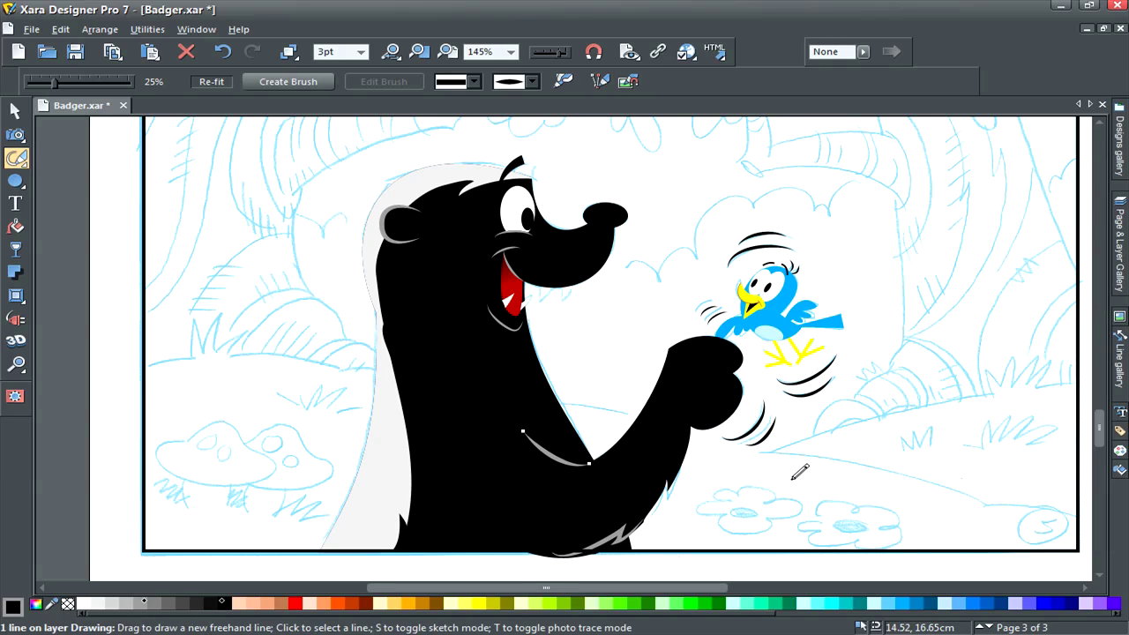
pyautogui.press('Escape')
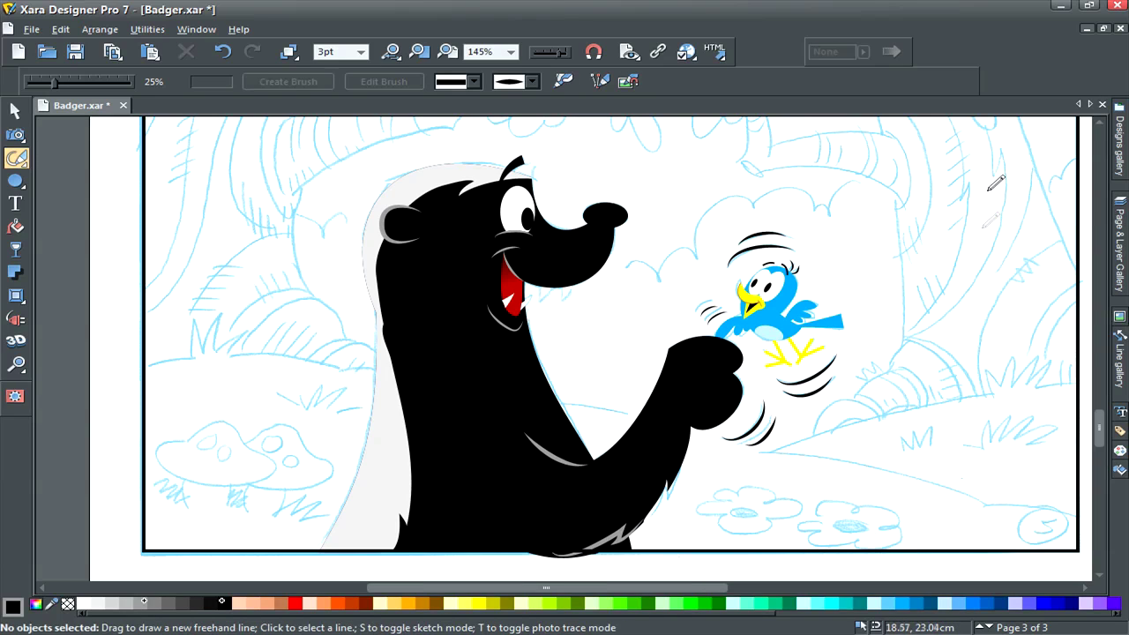
# Adjust the corner point of the badger's black body shape where the snout meets the throat
pyautogui.click(548, 388)
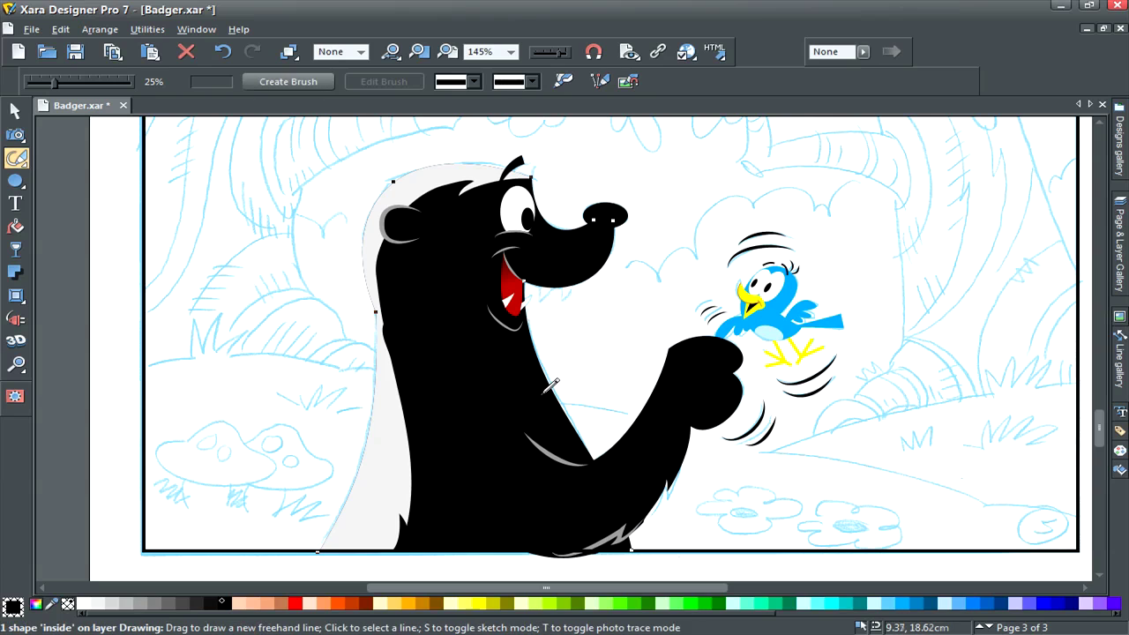
pyautogui.click(527, 280)
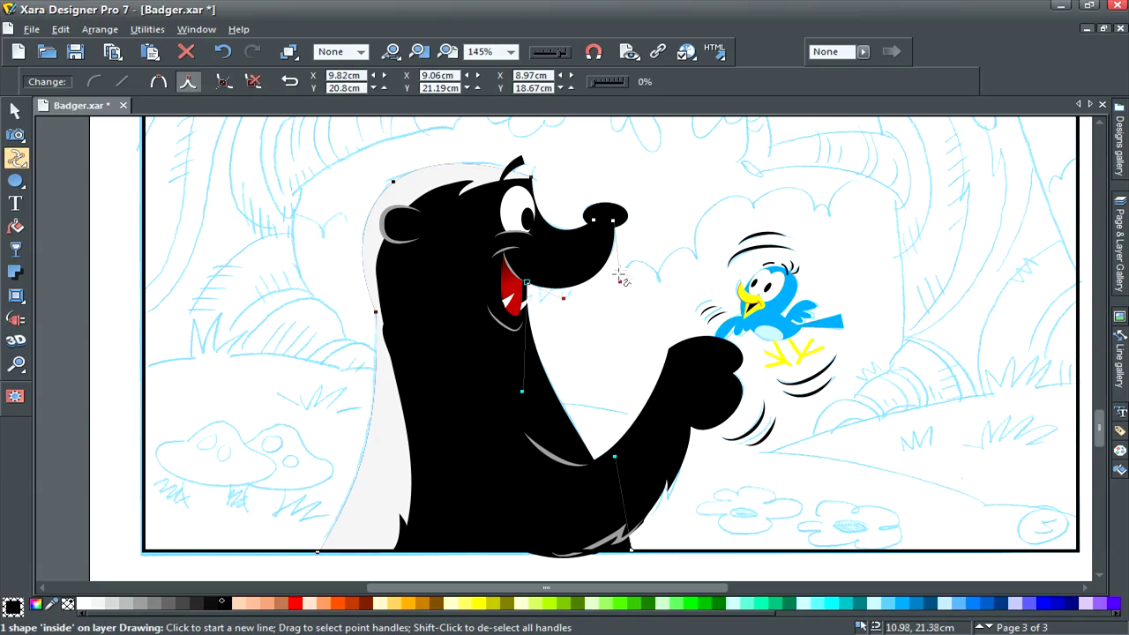
pyautogui.press('F2')
pyautogui.click(890, 325)
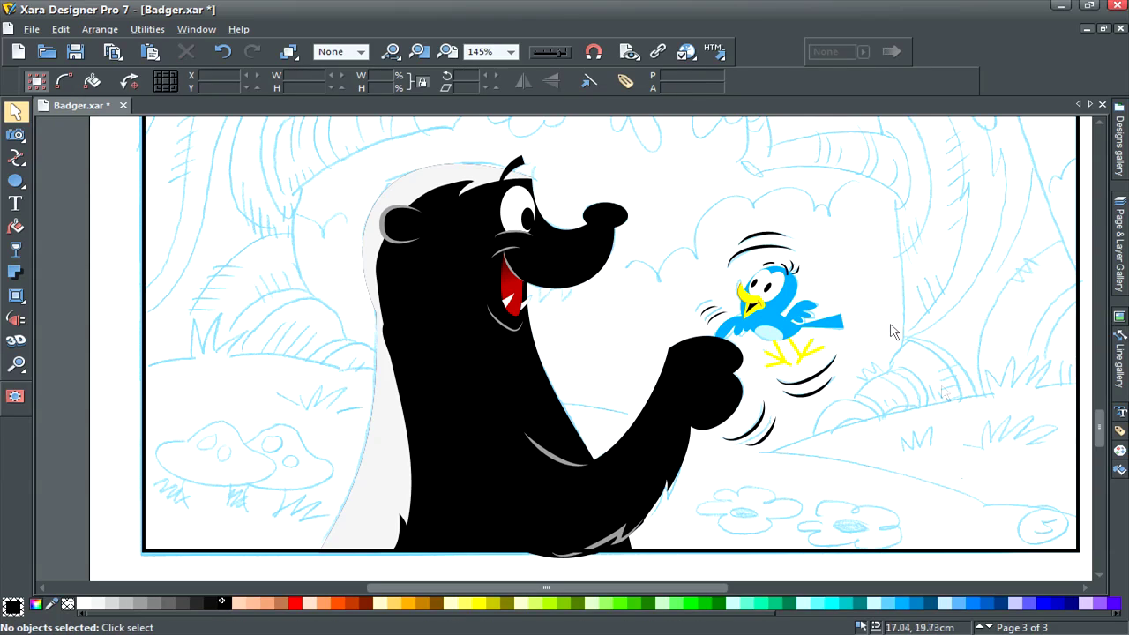
# Make a grey copy of the badger's nose ellipse, about 0.4 × 0.26 cm, as a highlight on the nose
pyautogui.click(617, 214)
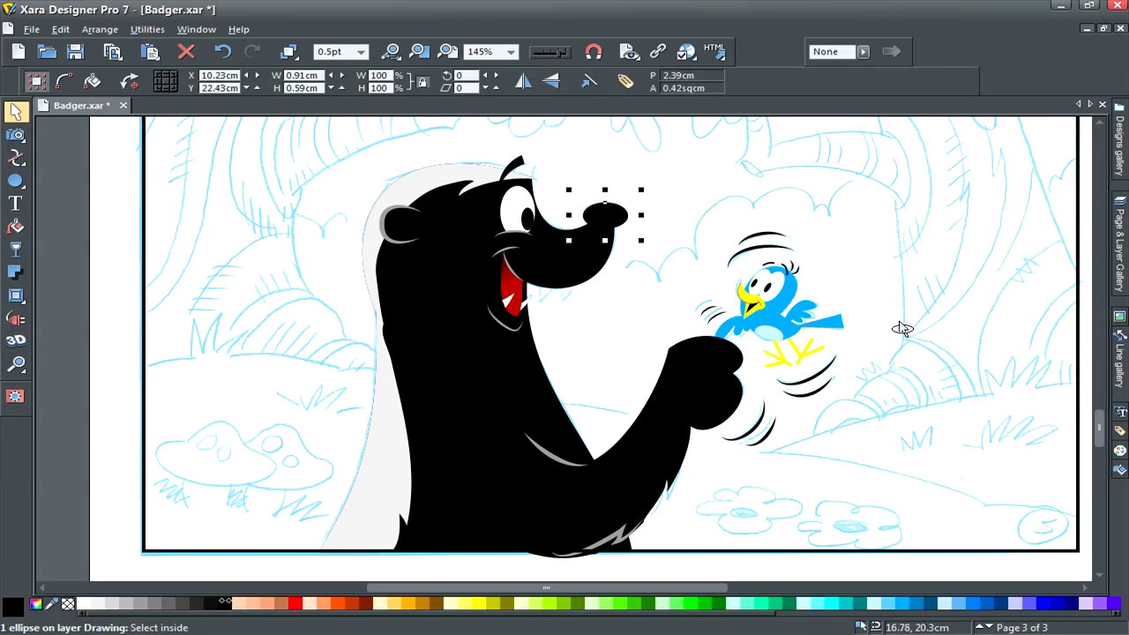
pyautogui.moveTo(641, 239); pyautogui.dragTo(617, 216)
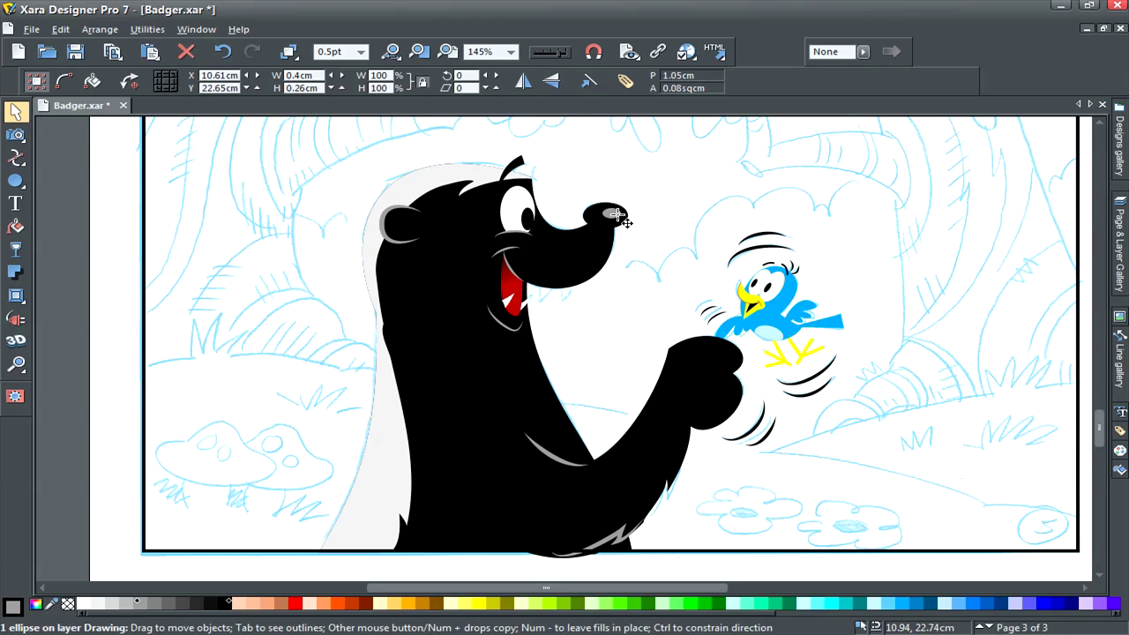
# Apply the blue-grey style of the page 2 badger's nose highlight to the nose highlight on page 3
pyautogui.moveTo(1101, 430); pyautogui.dragTo(1101, 377)
pyautogui.click(462, 294)
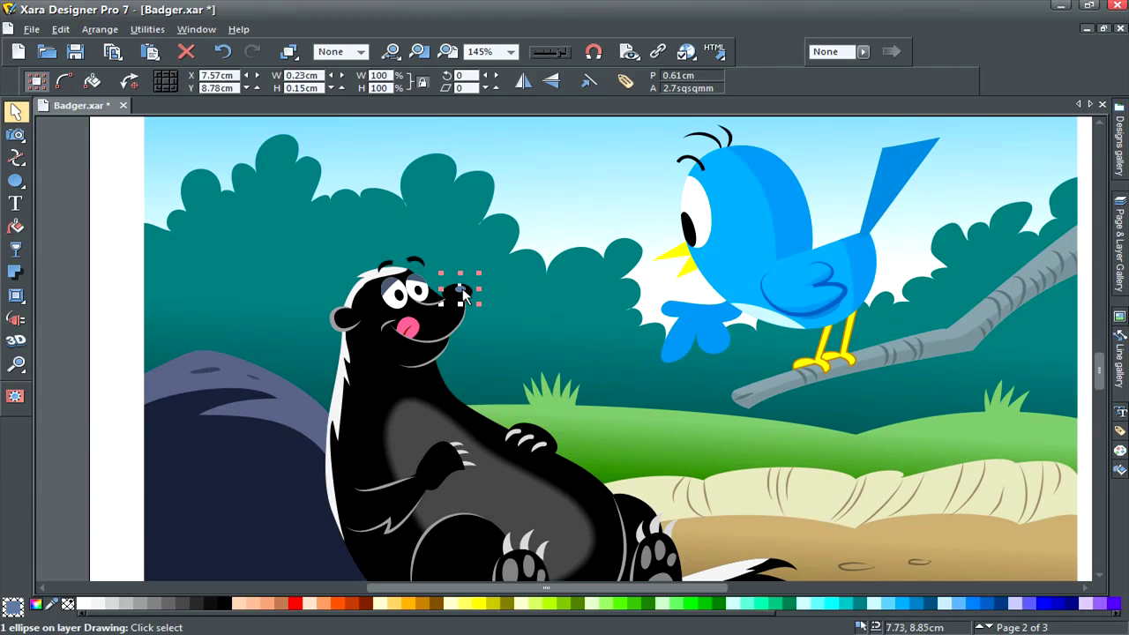
pyautogui.moveTo(1101, 371); pyautogui.dragTo(1100, 399)
pyautogui.click(612, 272)
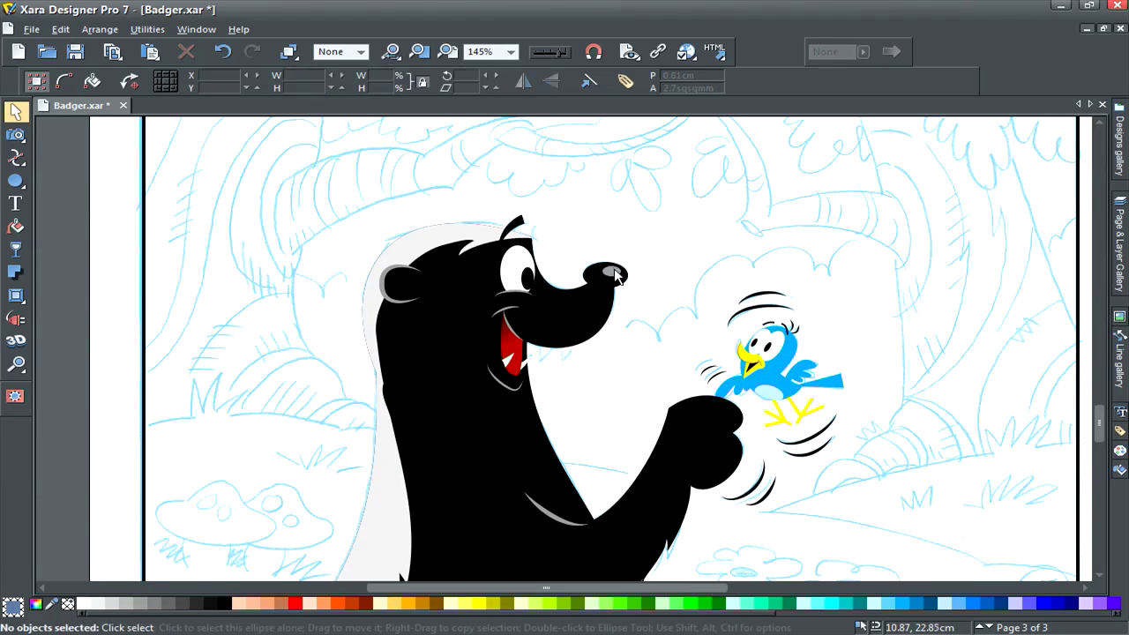
pyautogui.hotkey('ctrl', 'shift', 'a')
# Scale the nose highlight to 65% and move it slightly right on the nose, then save the document
pyautogui.moveTo(630, 284); pyautogui.dragTo(622, 282)
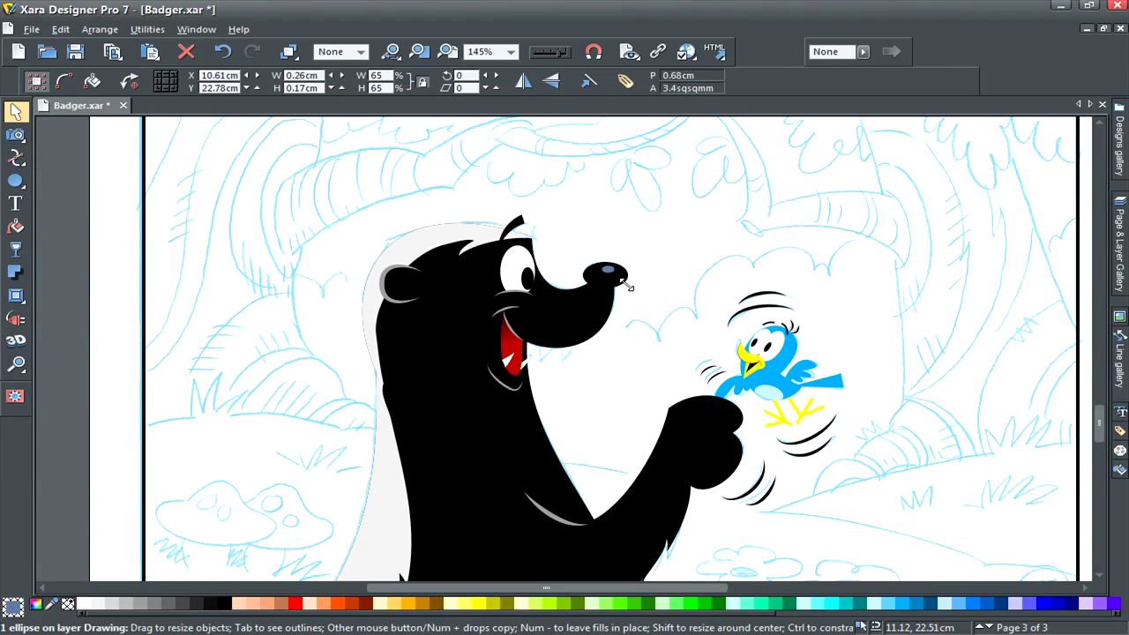
pyautogui.click(628, 286)
pyautogui.click(614, 275)
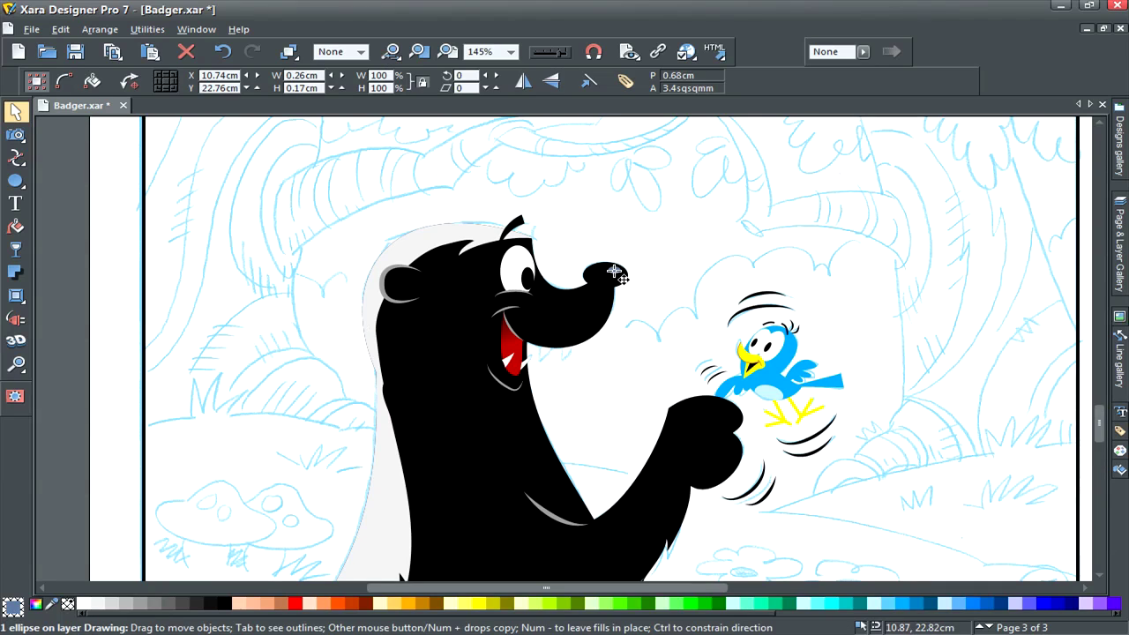
pyautogui.click(950, 221)
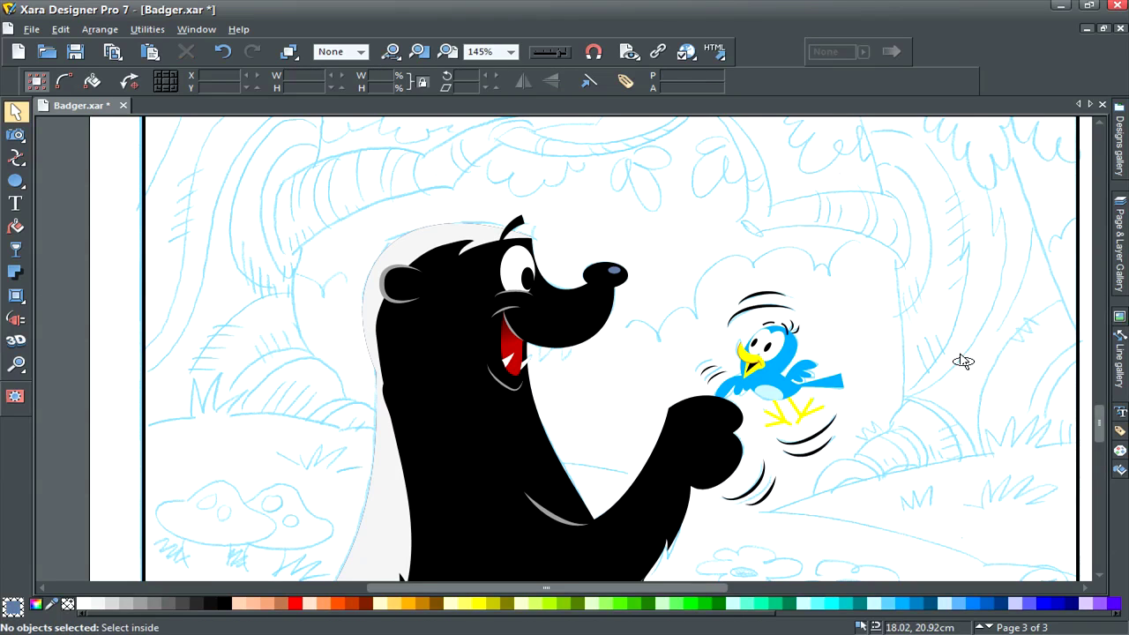
pyautogui.hotkey('ctrl', 's')
# Make the Color layer of page 3 the active layer for drawing in the upper panel
pyautogui.click(447, 51)
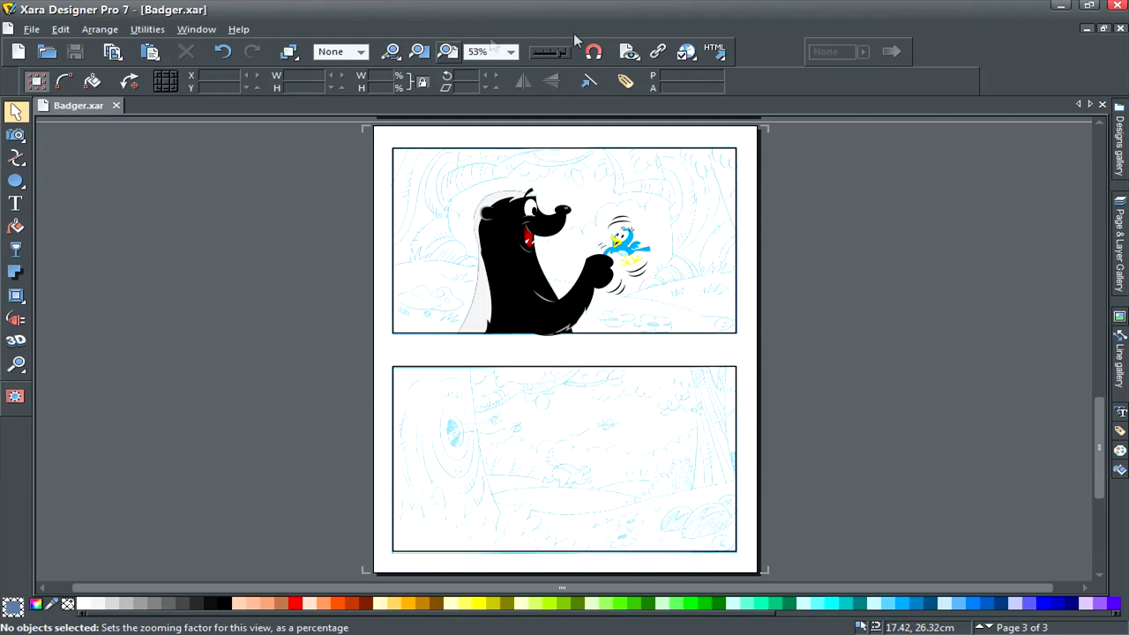
pyautogui.click(16, 364)
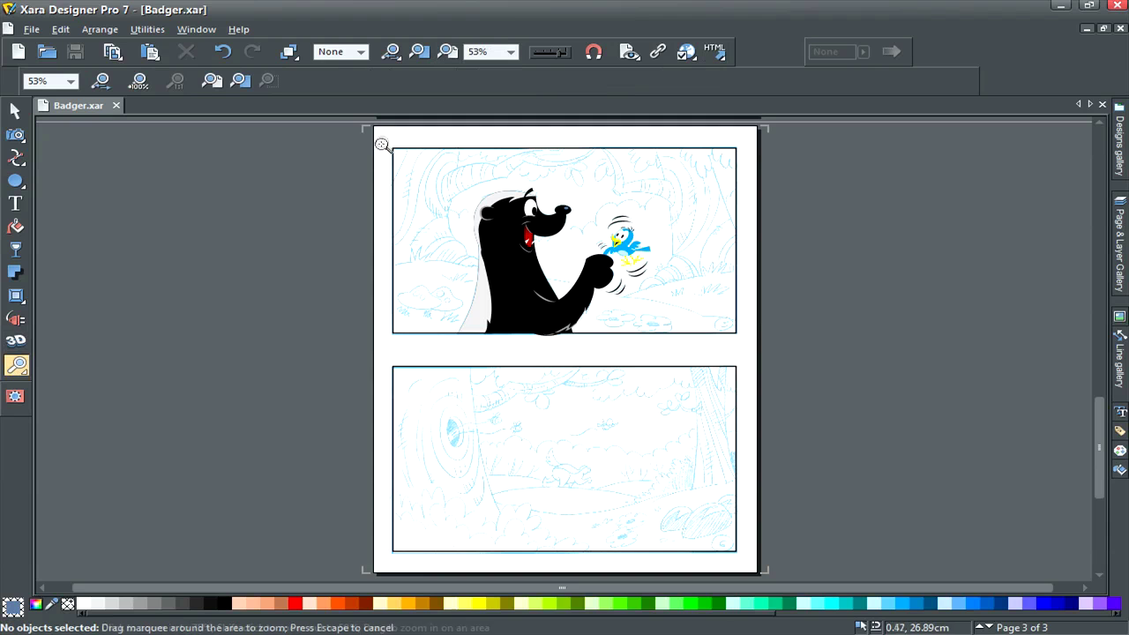
pyautogui.moveTo(382, 142); pyautogui.dragTo(750, 341)
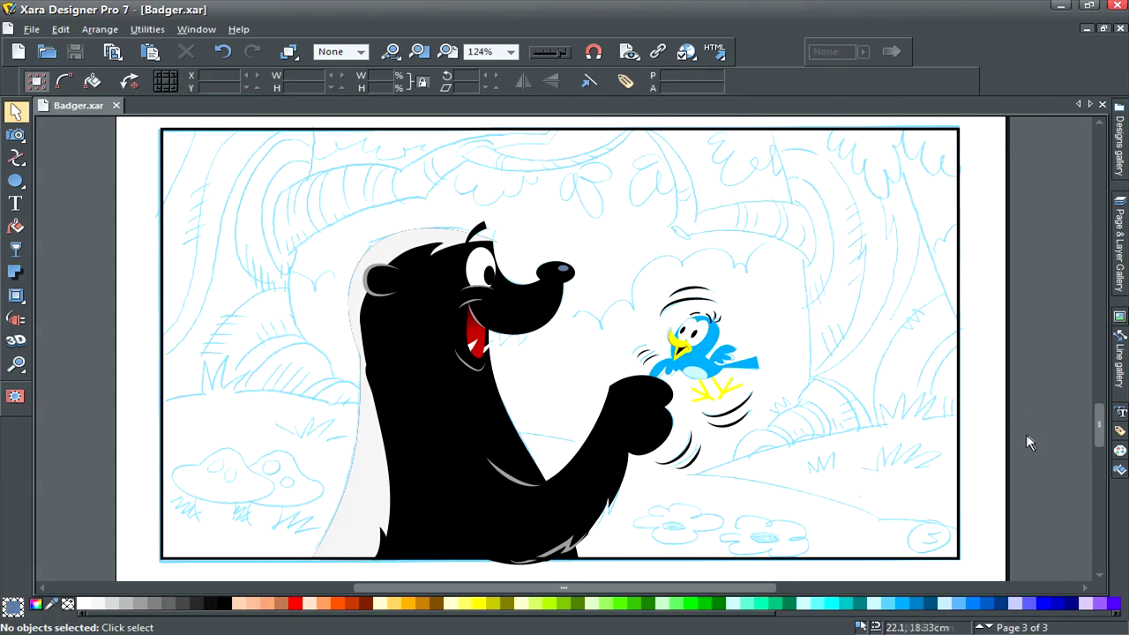
pyautogui.click(1118, 256)
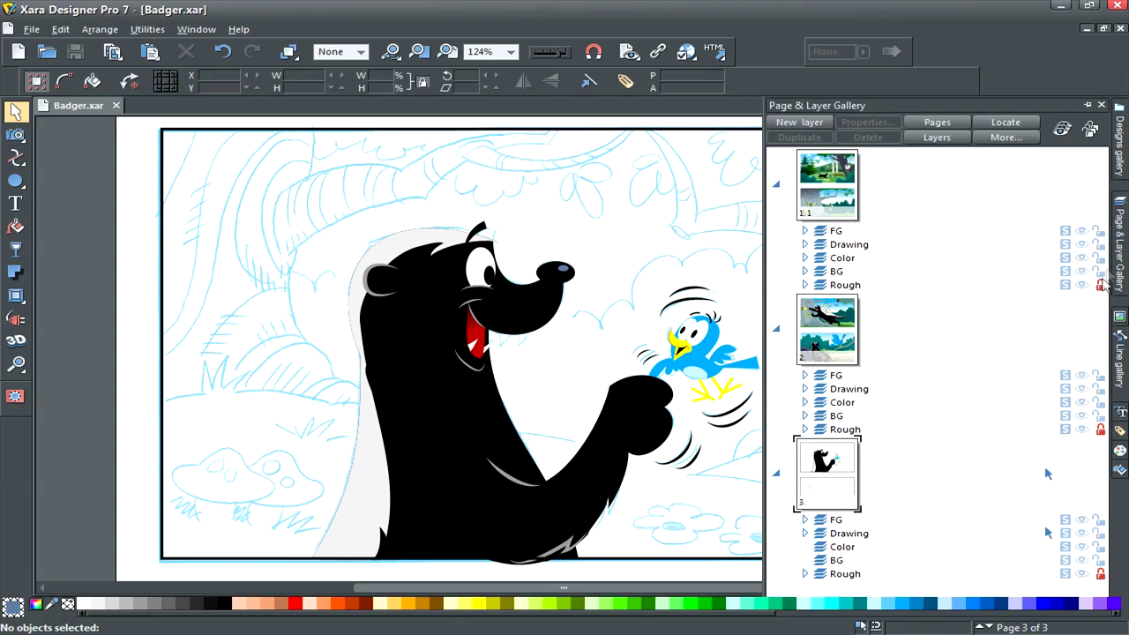
pyautogui.click(776, 328)
pyautogui.click(776, 183)
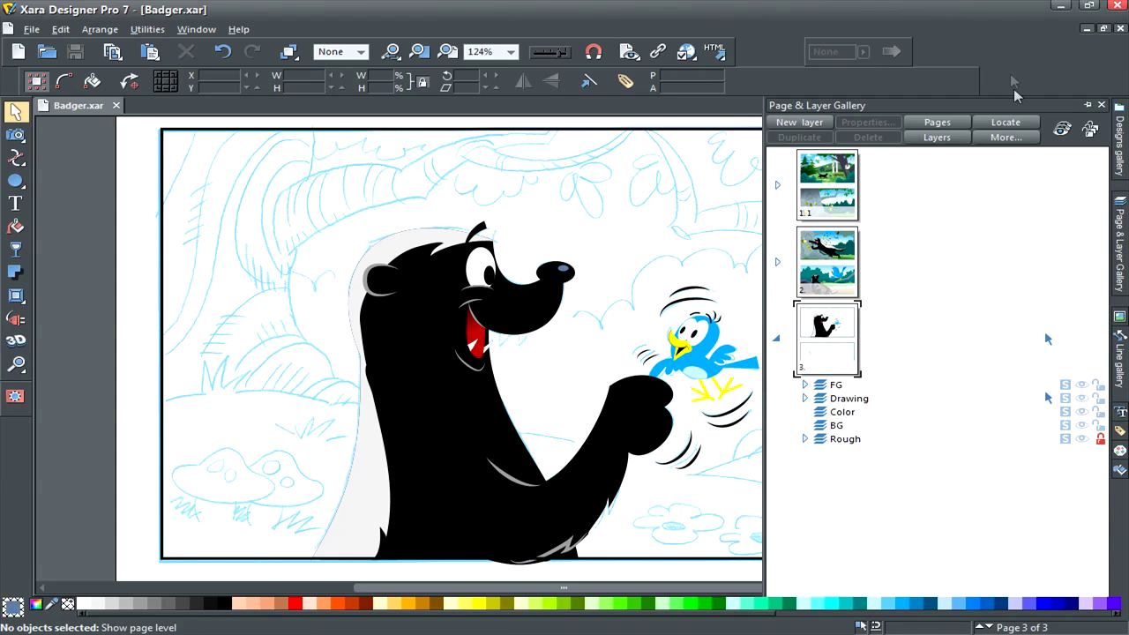
pyautogui.click(957, 404)
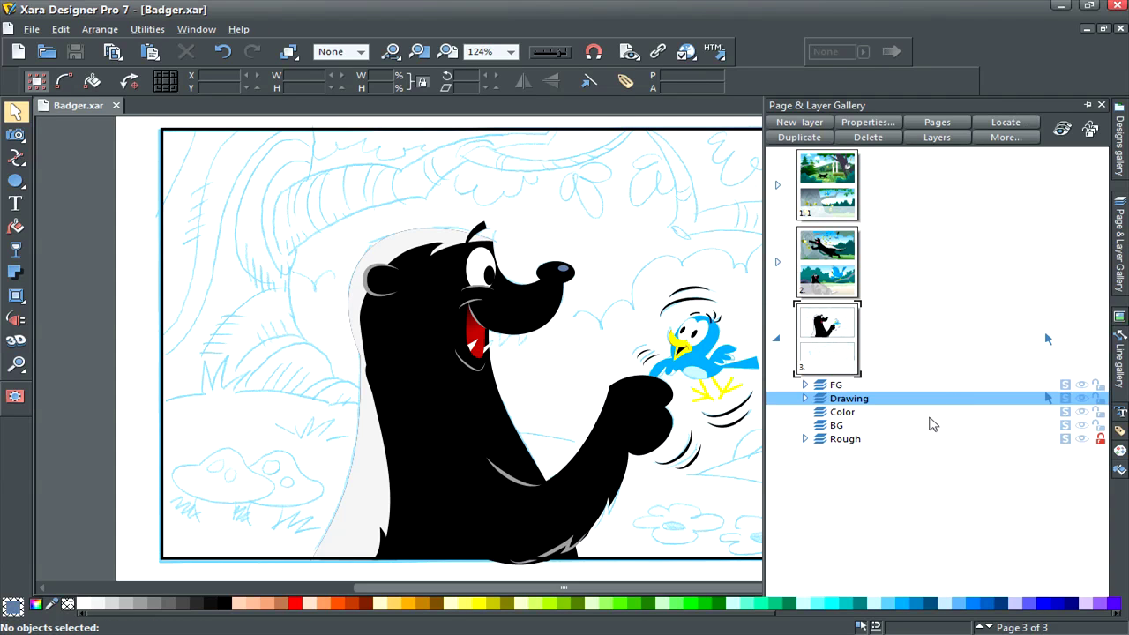
pyautogui.click(927, 416)
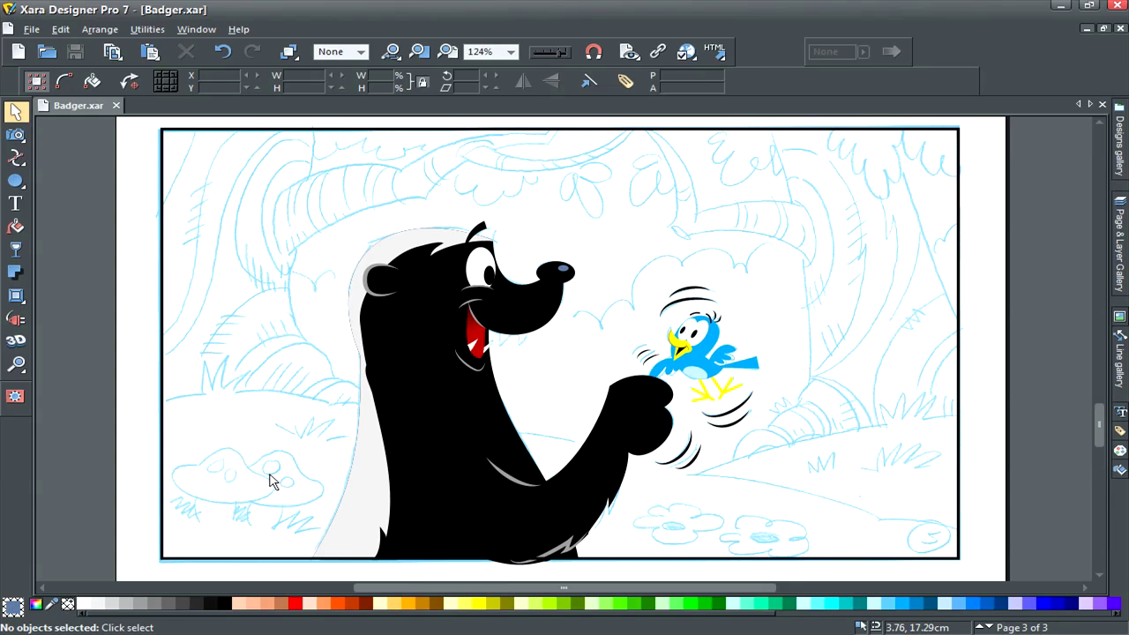
# Draw the bottom petal of the left sketched flower as a black freehand line with no fill
pyautogui.scroll(-3, 1089, 417)
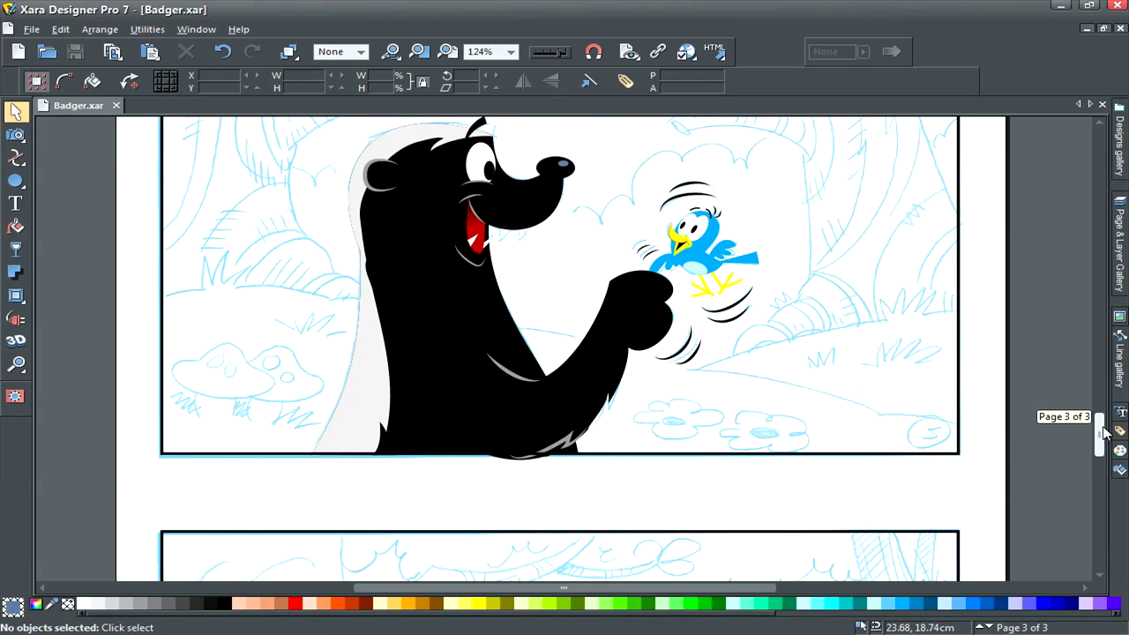
pyautogui.press('F3')
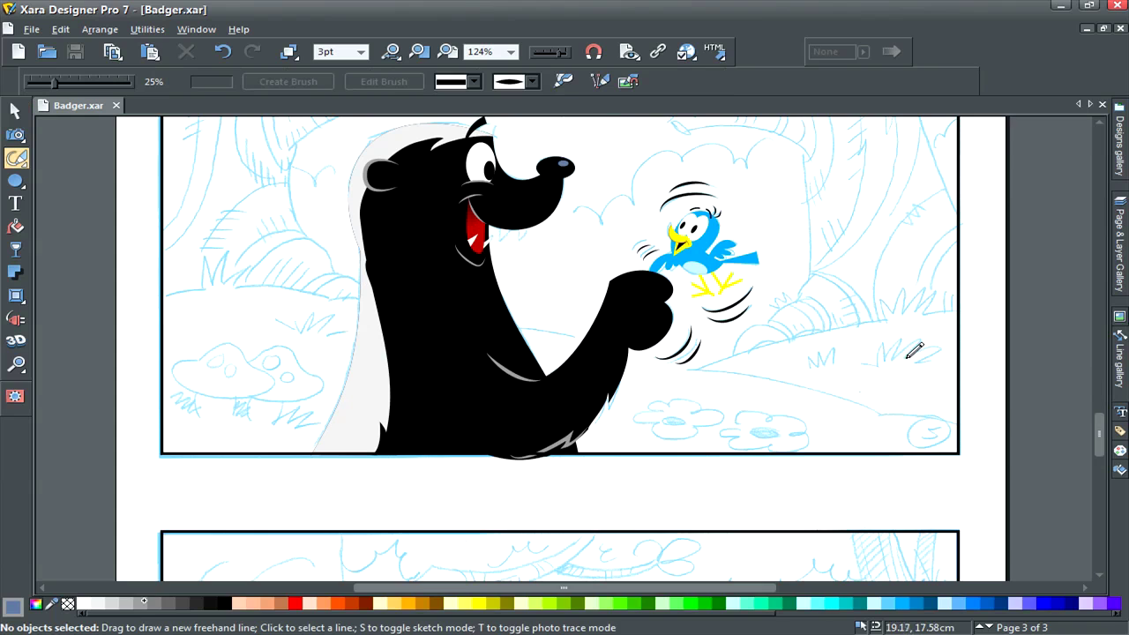
pyautogui.click(219, 603)
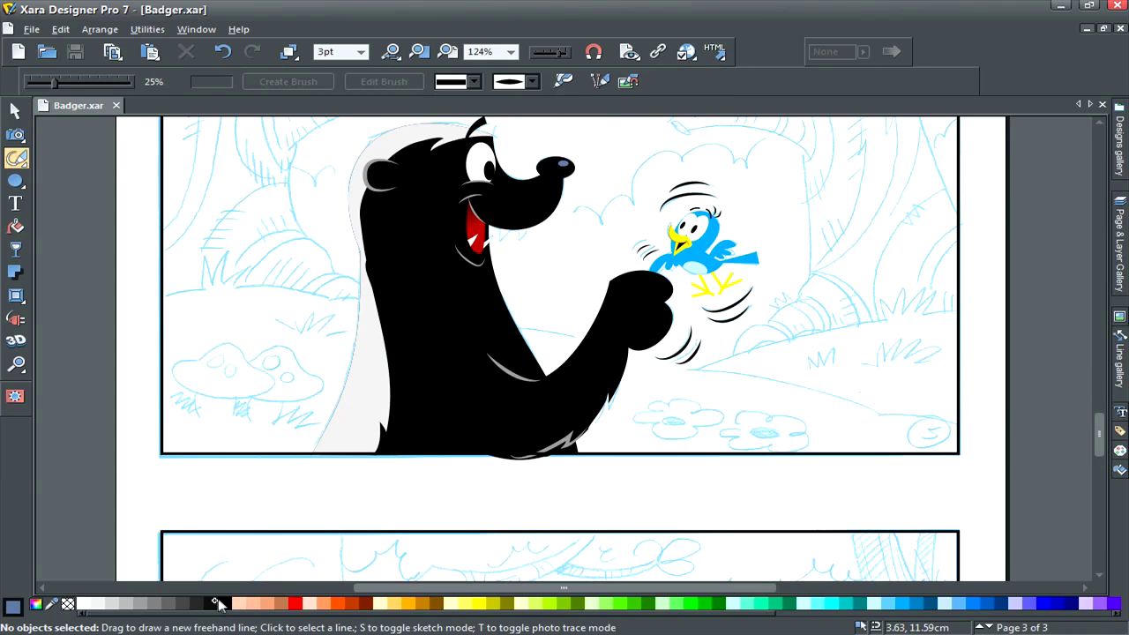
pyautogui.click(67, 603)
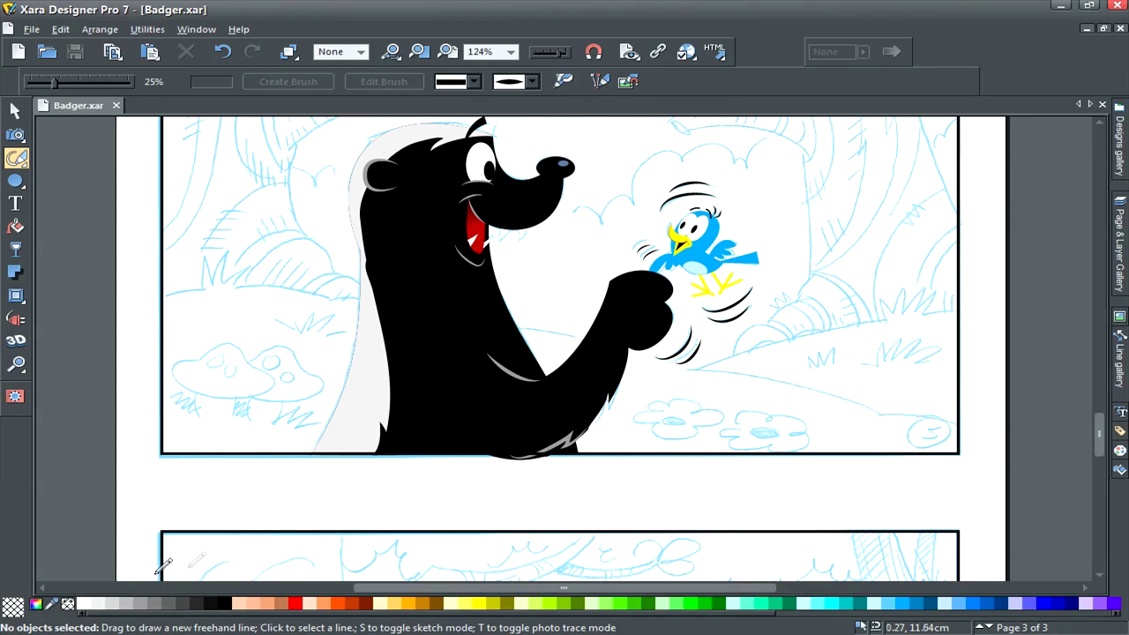
pyautogui.click(230, 604)
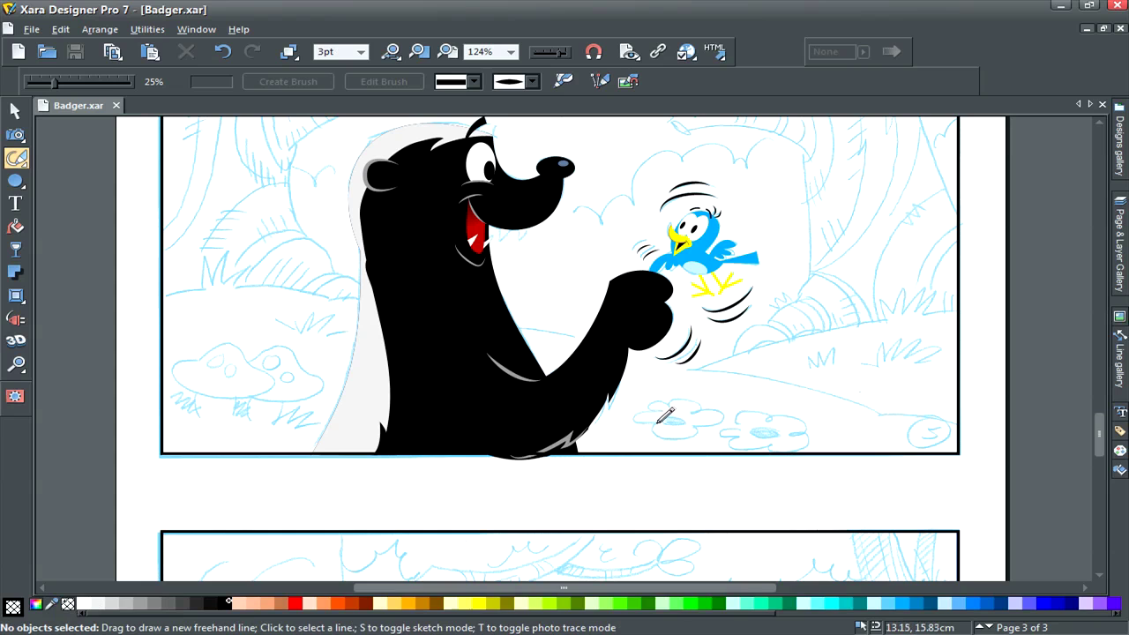
pyautogui.moveTo(658, 421)
pyautogui.mouseDown()
pyautogui.moveTo(662, 434)
pyautogui.moveTo(697, 421)
pyautogui.mouseUp()
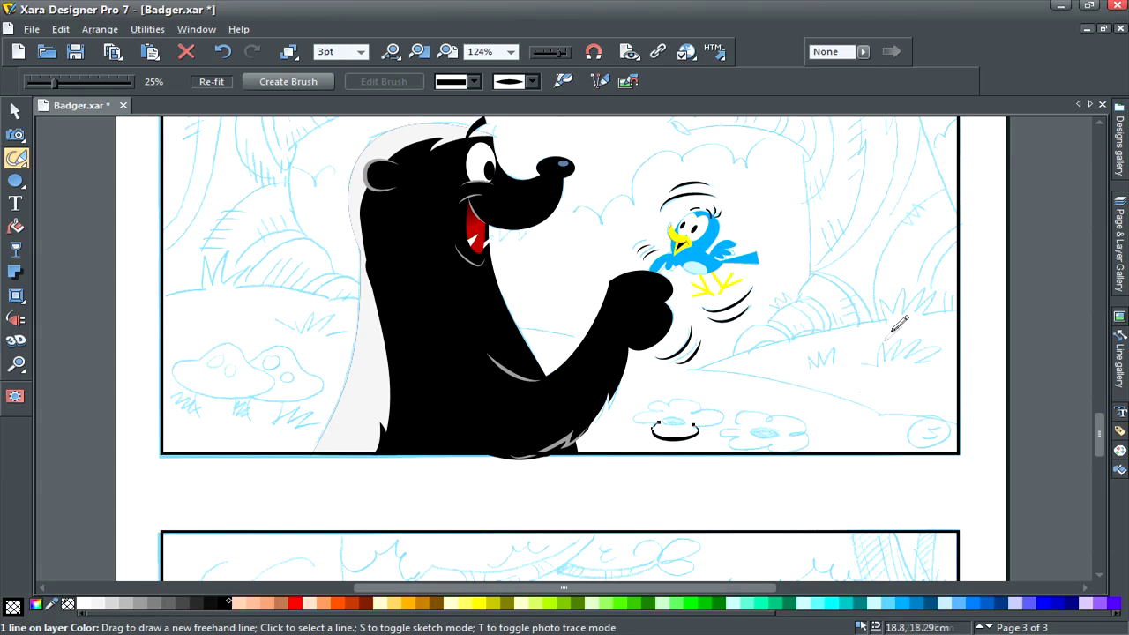
# Set the petal's outline to 0.5pt with a constant-width stroke shape
pyautogui.click(353, 53)
pyautogui.click(339, 87)
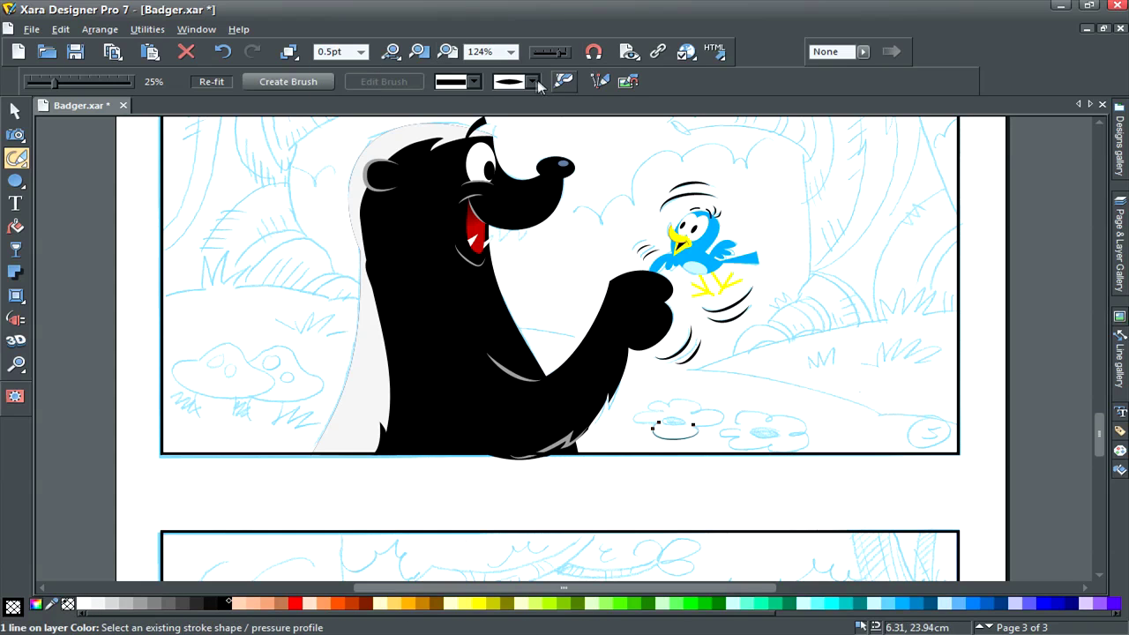
pyautogui.click(534, 81)
pyautogui.click(535, 107)
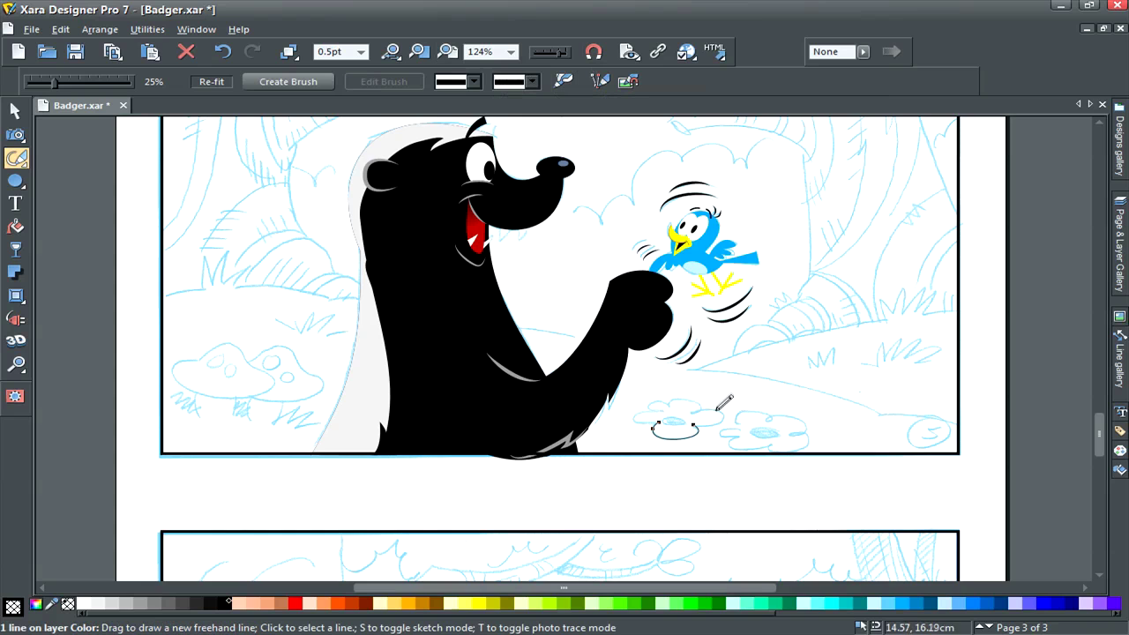
# Trace the remaining petals of the left flower into a closed outline and trace the whole outline of the right flower
pyautogui.scroll(2, 723, 403)
pyautogui.moveTo(681, 430)
pyautogui.mouseDown()
pyautogui.moveTo(722, 436)
pyautogui.moveTo(720, 421)
pyautogui.moveTo(671, 397)
pyautogui.moveTo(632, 410)
pyautogui.moveTo(624, 401)
pyautogui.moveTo(581, 427)
pyautogui.moveTo(620, 436)
pyautogui.mouseUp()
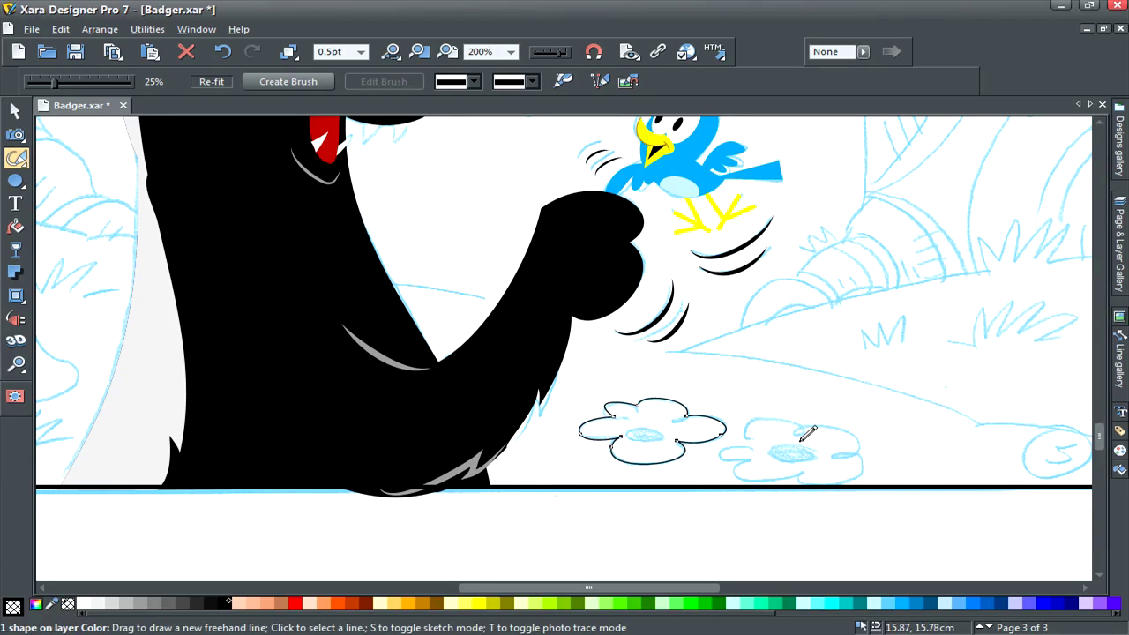
pyautogui.moveTo(800, 433)
pyautogui.mouseDown()
pyautogui.moveTo(747, 432)
pyautogui.moveTo(777, 443)
pyautogui.moveTo(722, 446)
pyautogui.moveTo(745, 443)
pyautogui.moveTo(720, 457)
pyautogui.moveTo(771, 446)
pyautogui.moveTo(763, 471)
pyautogui.moveTo(747, 458)
pyautogui.moveTo(743, 475)
pyautogui.moveTo(780, 478)
pyautogui.moveTo(844, 454)
pyautogui.moveTo(802, 478)
pyautogui.moveTo(855, 474)
pyautogui.moveTo(863, 460)
pyautogui.moveTo(850, 434)
pyautogui.moveTo(798, 428)
pyautogui.mouseUp()
# Draw ellipses for the flower centres, about 0.62 × 0.27 cm on the left flower and 0.71 × 0.29 cm on the right
pyautogui.click(15, 180)
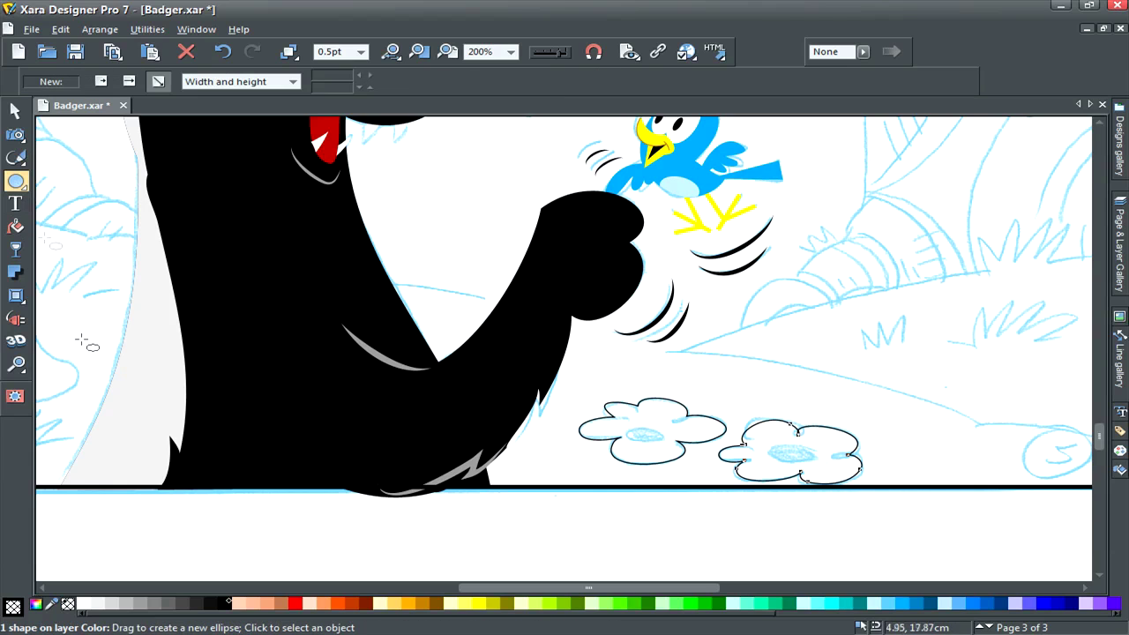
pyautogui.moveTo(629, 424); pyautogui.dragTo(672, 446)
pyautogui.press('space')
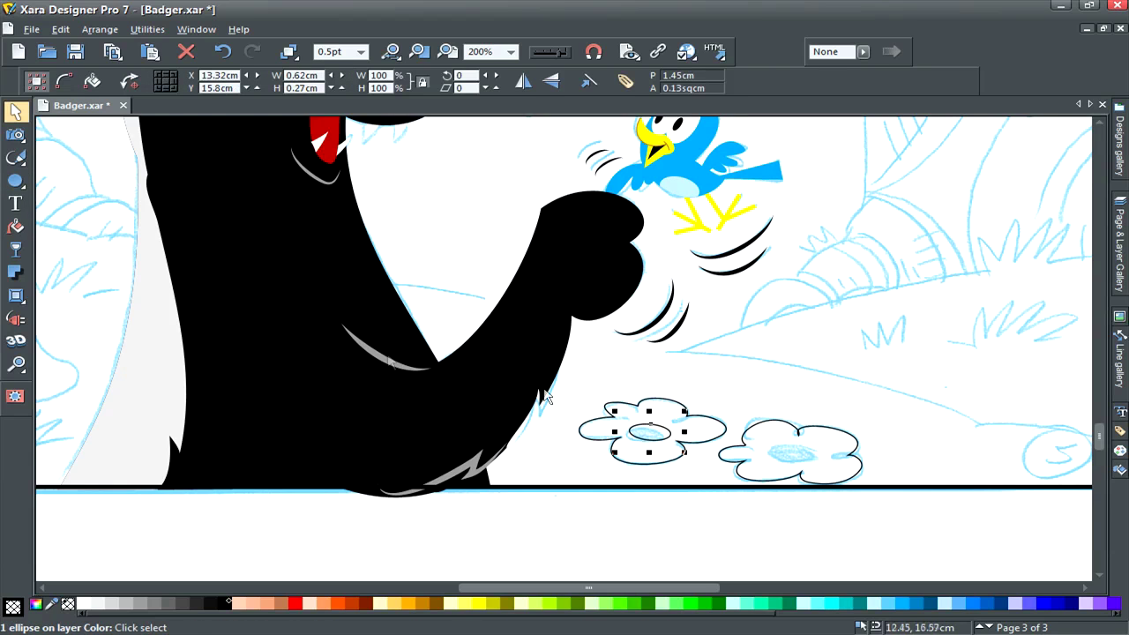
pyautogui.click(15, 180)
pyautogui.moveTo(768, 444); pyautogui.dragTo(806, 459)
pyautogui.press('space')
# Draw two ellipses on each sketched mushroom cap for the spots, the right cap's lower one about 0.36 × 0.26 cm
pyautogui.moveTo(717, 586); pyautogui.dragTo(572, 587)
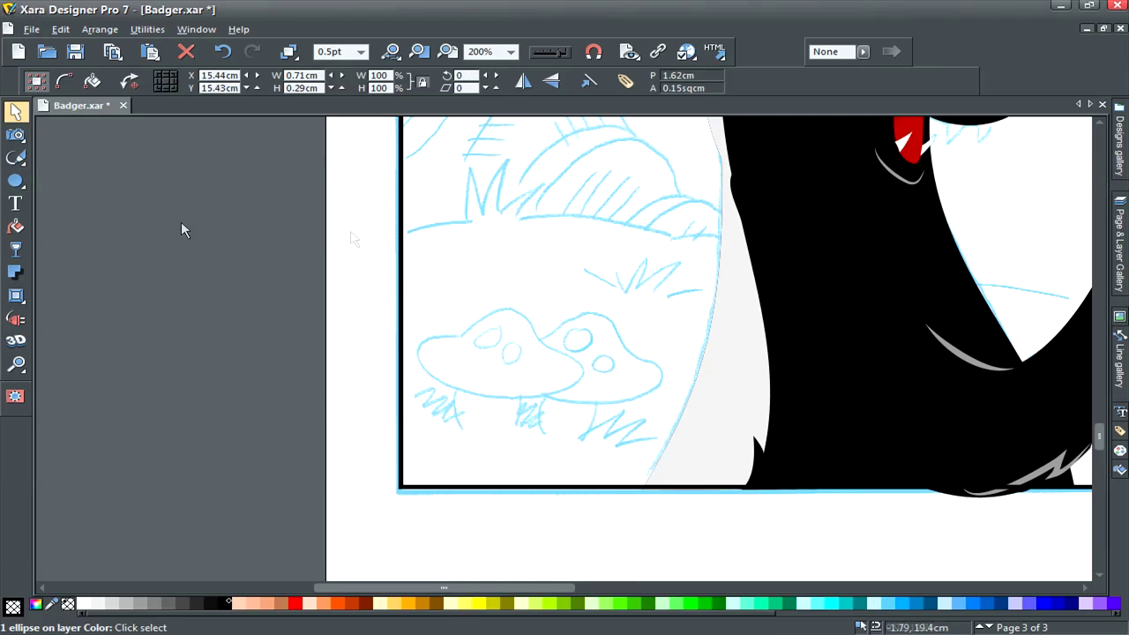
pyautogui.click(16, 181)
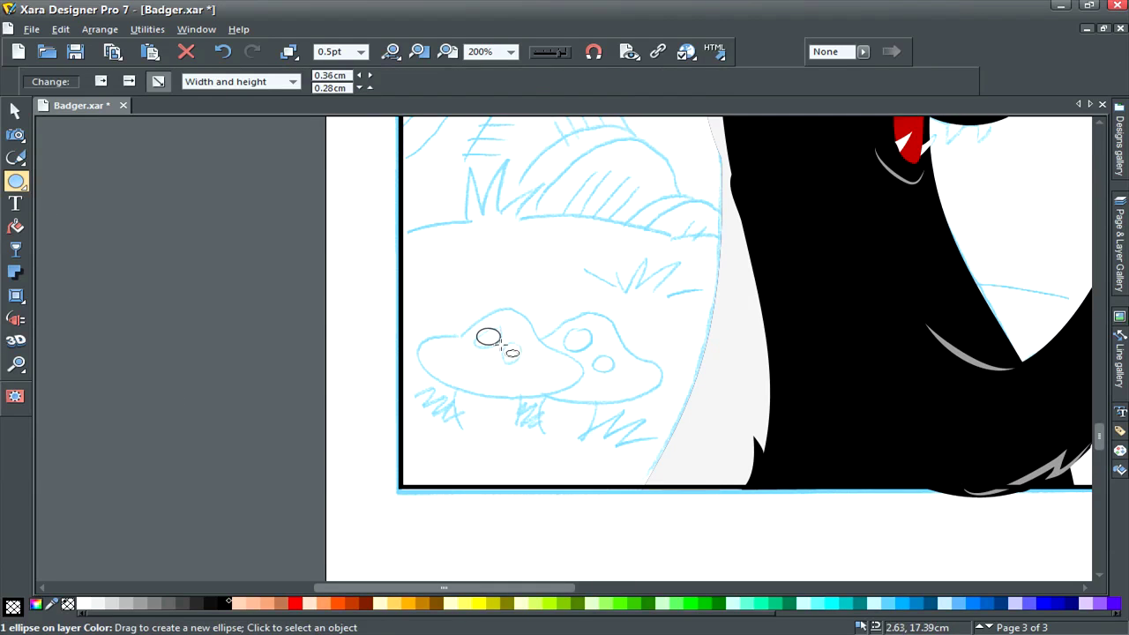
pyautogui.moveTo(502, 348); pyautogui.dragTo(530, 371)
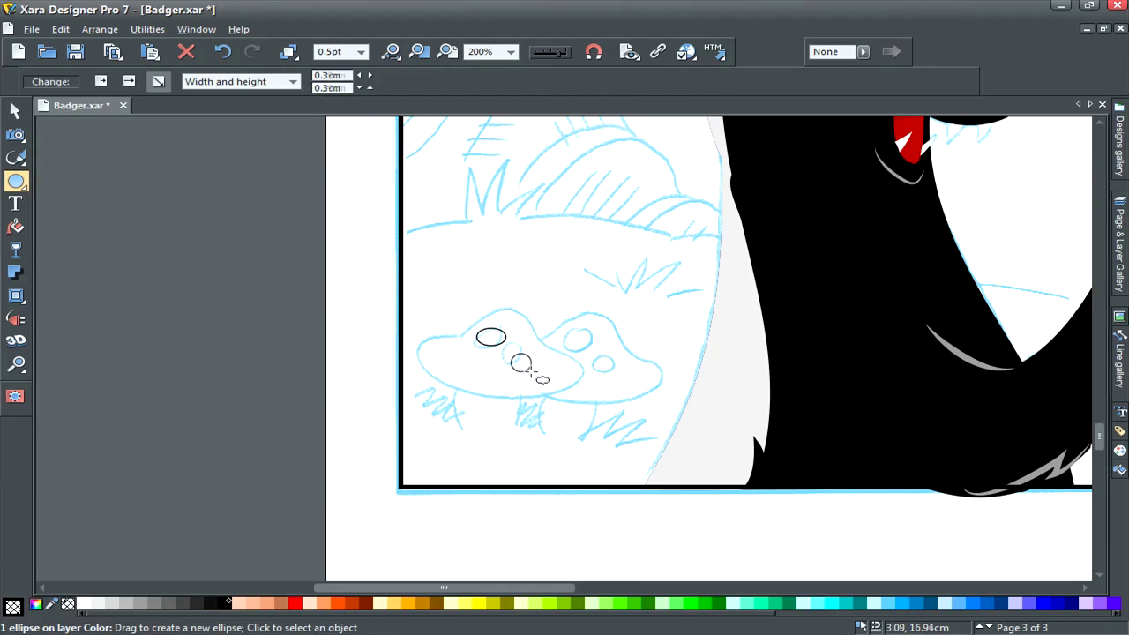
pyautogui.moveTo(565, 330); pyautogui.dragTo(619, 373)
pyautogui.click(15, 111)
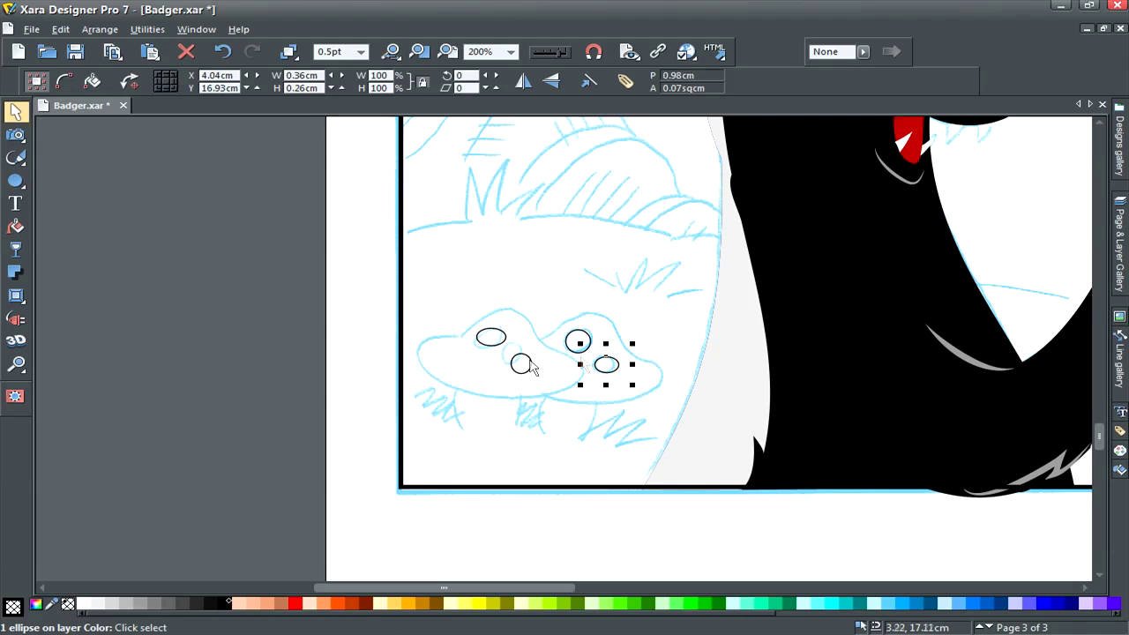
# Move, rotate and resize the cap spots to match the sketch, narrowing the right cap's lower spot to about 0.29 cm
pyautogui.click(508, 350)
pyautogui.moveTo(508, 350)
pyautogui.mouseDown()
pyautogui.moveTo(510, 338)
pyautogui.moveTo(498, 341)
pyautogui.moveTo(521, 360)
pyautogui.moveTo(556, 340)
pyautogui.moveTo(607, 338)
pyautogui.moveTo(582, 345)
pyautogui.mouseUp()
pyautogui.click(569, 344)
pyautogui.click(589, 339)
pyautogui.click(591, 352)
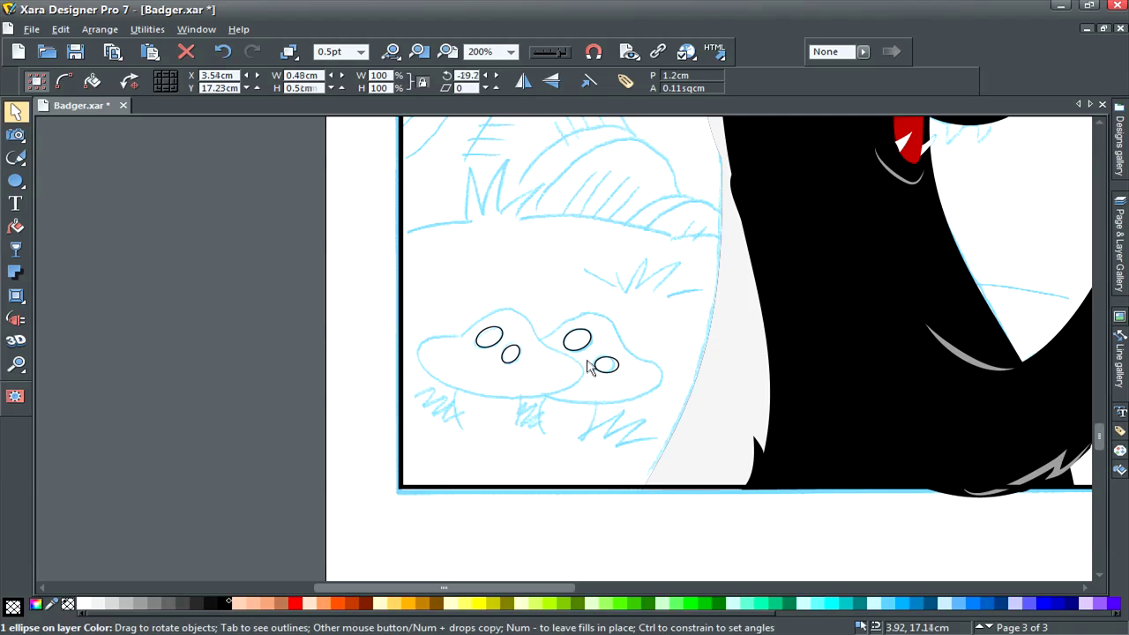
pyautogui.click(595, 365)
pyautogui.moveTo(630, 366); pyautogui.dragTo(618, 379)
pyautogui.click(614, 367)
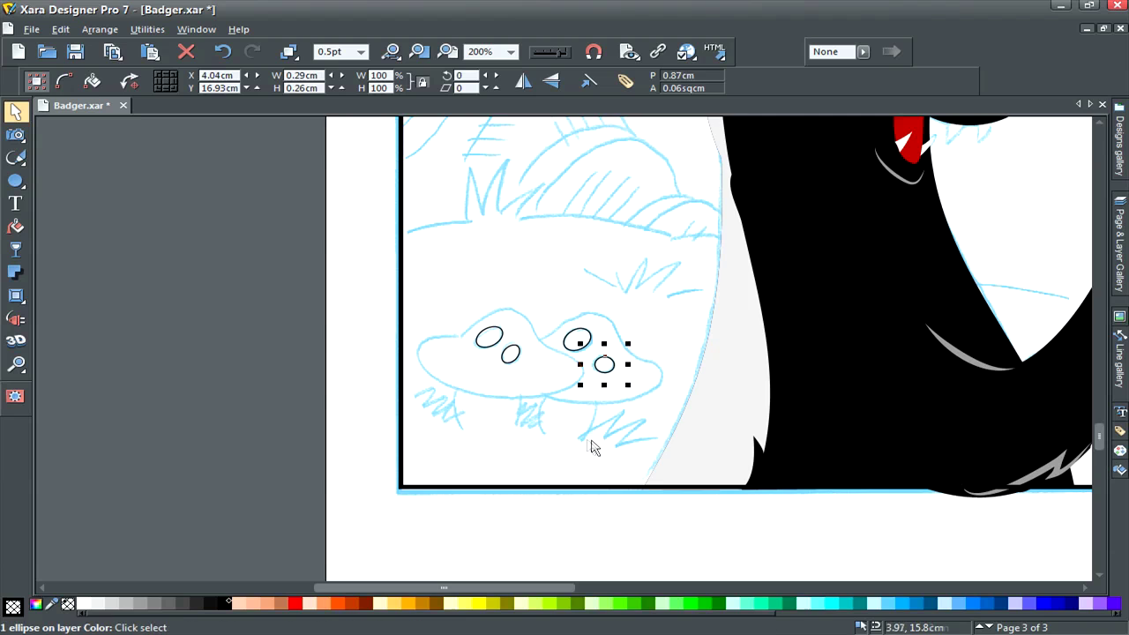
# Draw the right mushroom's stem as a closed four-point shape with its sides and base curved outward
pyautogui.press('F4')
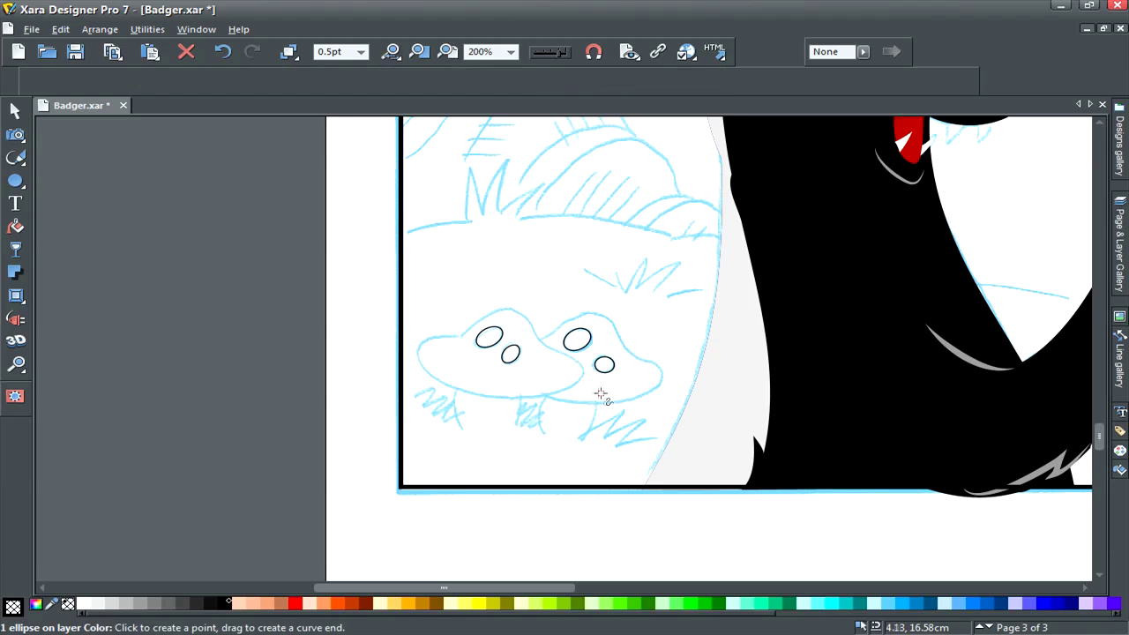
pyautogui.click(584, 438)
pyautogui.click(547, 382)
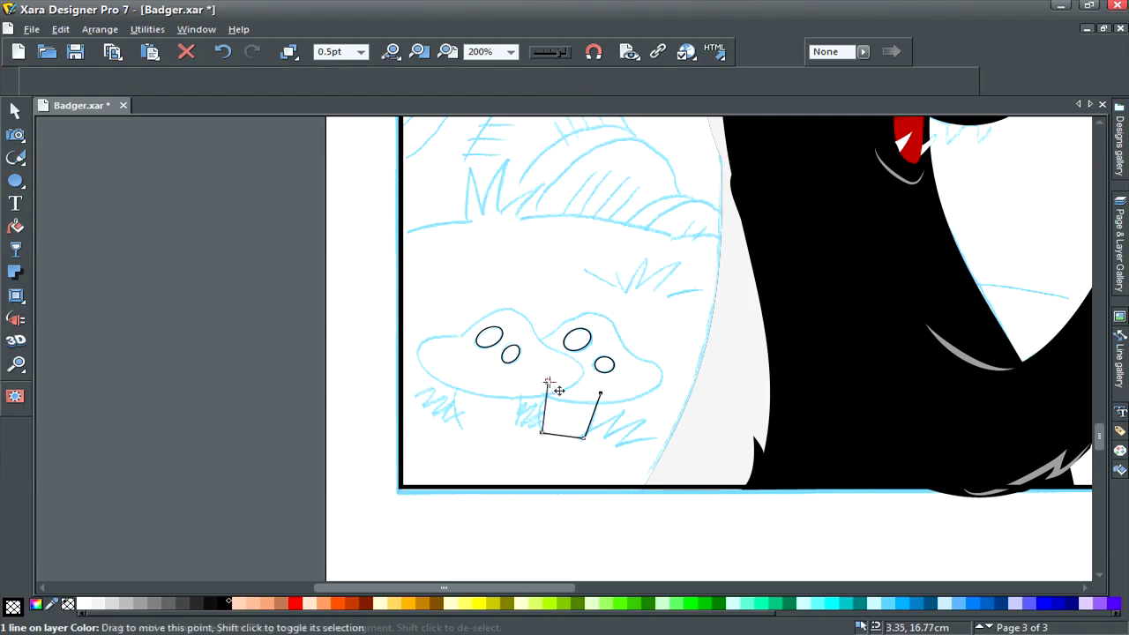
pyautogui.click(600, 392)
pyautogui.moveTo(546, 408); pyautogui.dragTo(549, 383)
# Draw the left mushroom's stem as a closed four-point shape and bow its sides and base outward
pyautogui.click(515, 427)
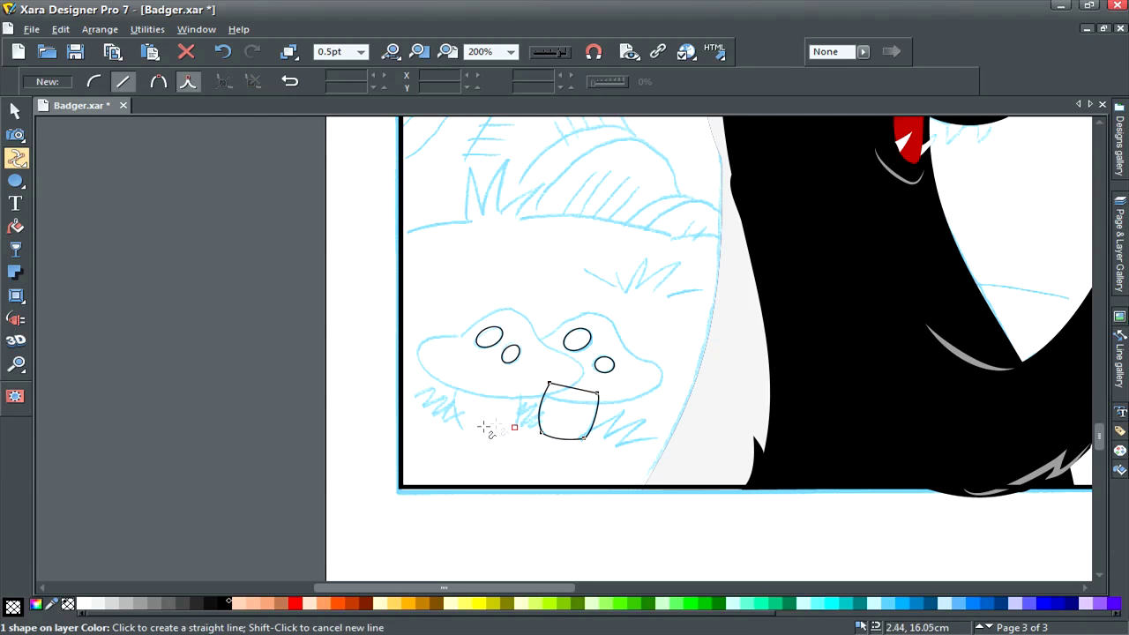
pyautogui.click(460, 432)
pyautogui.click(458, 379)
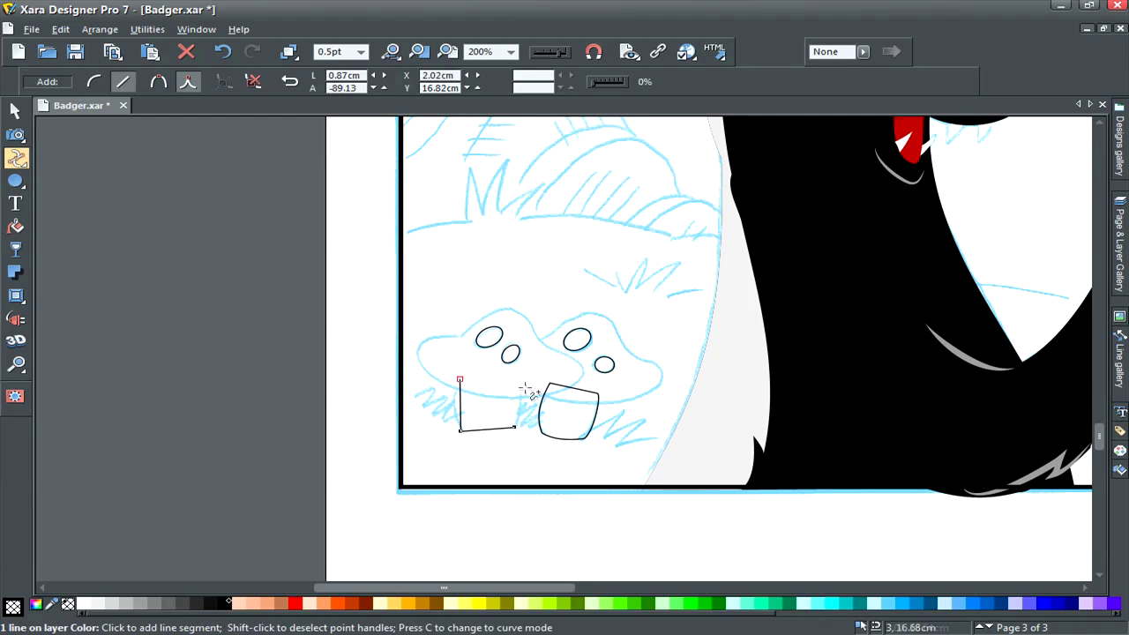
pyautogui.click(519, 386)
pyautogui.click(515, 427)
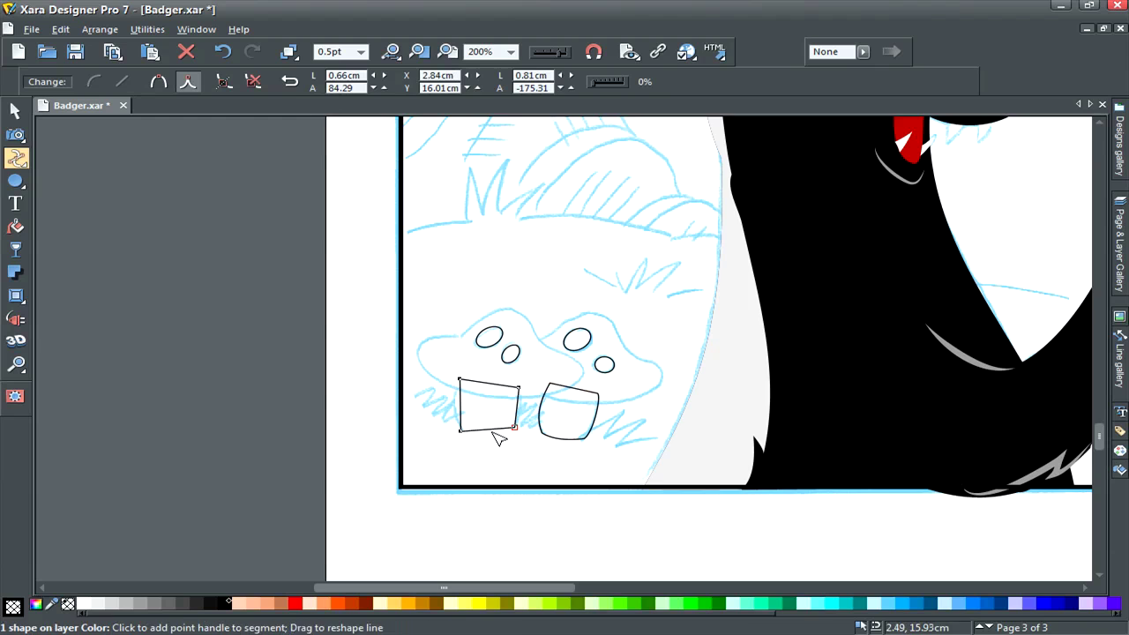
pyautogui.moveTo(492, 429); pyautogui.dragTo(525, 406)
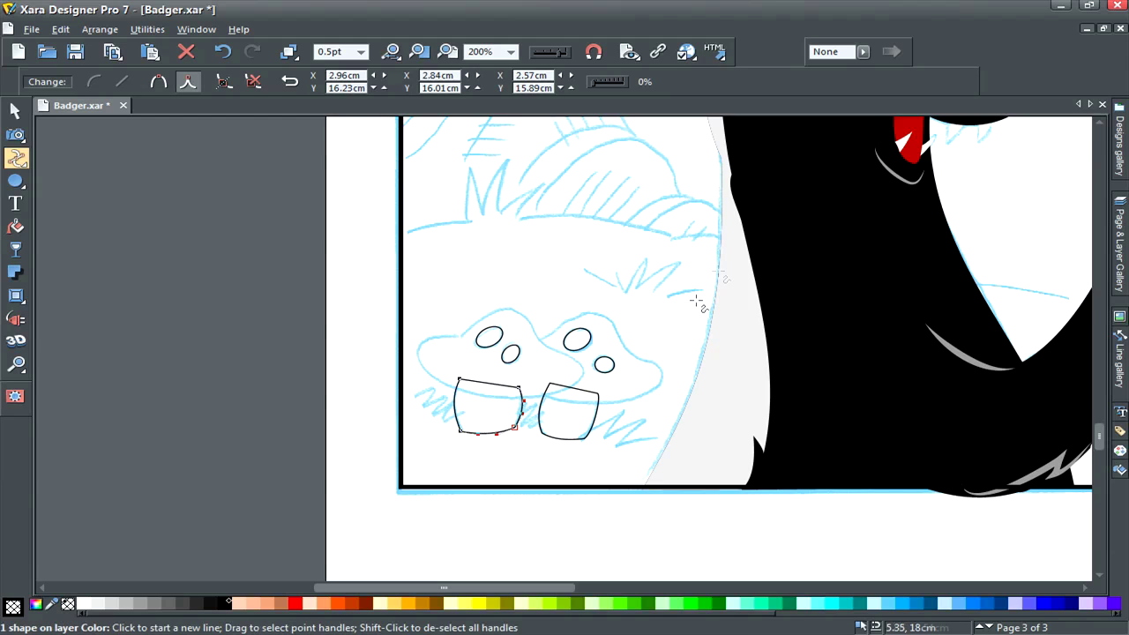
pyautogui.click(508, 308)
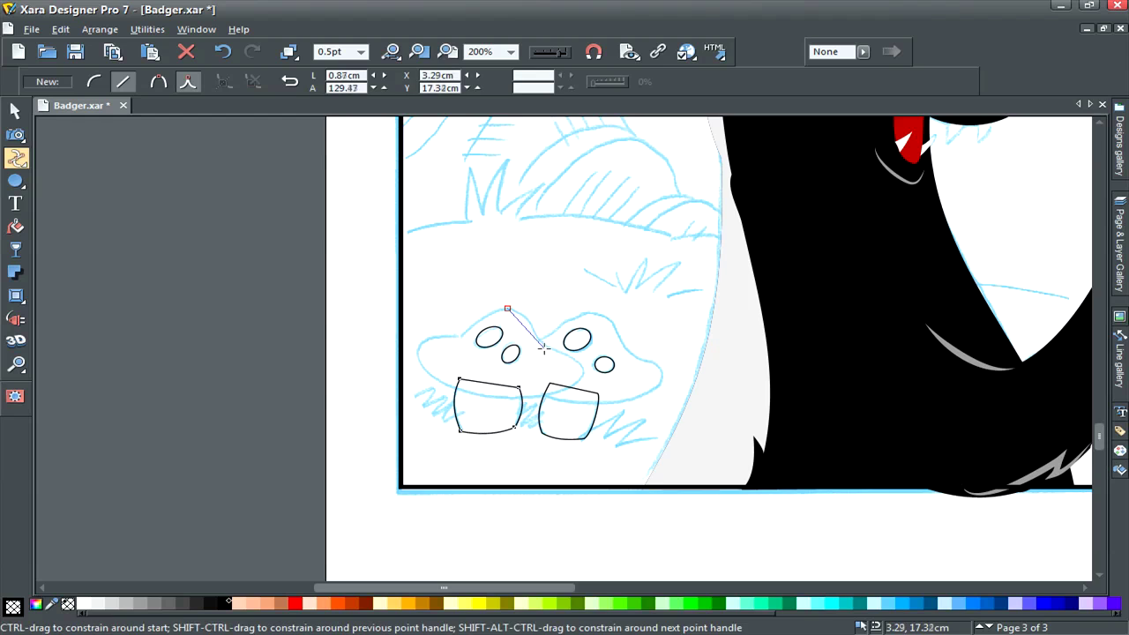
pyautogui.moveTo(543, 344); pyautogui.dragTo(583, 364)
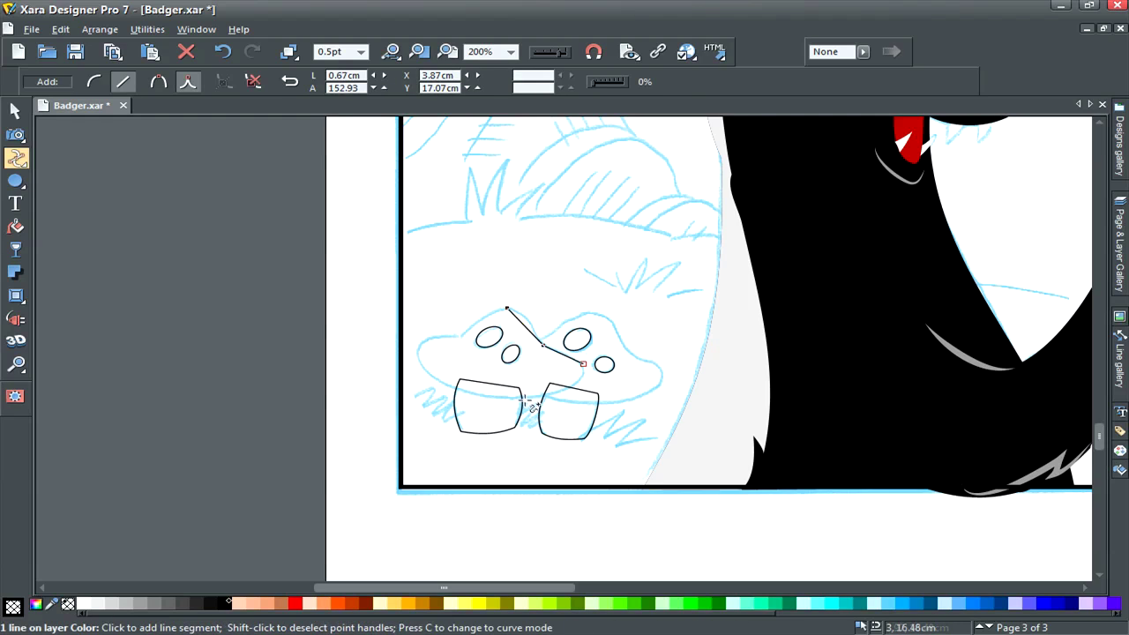
pyautogui.press('F2')
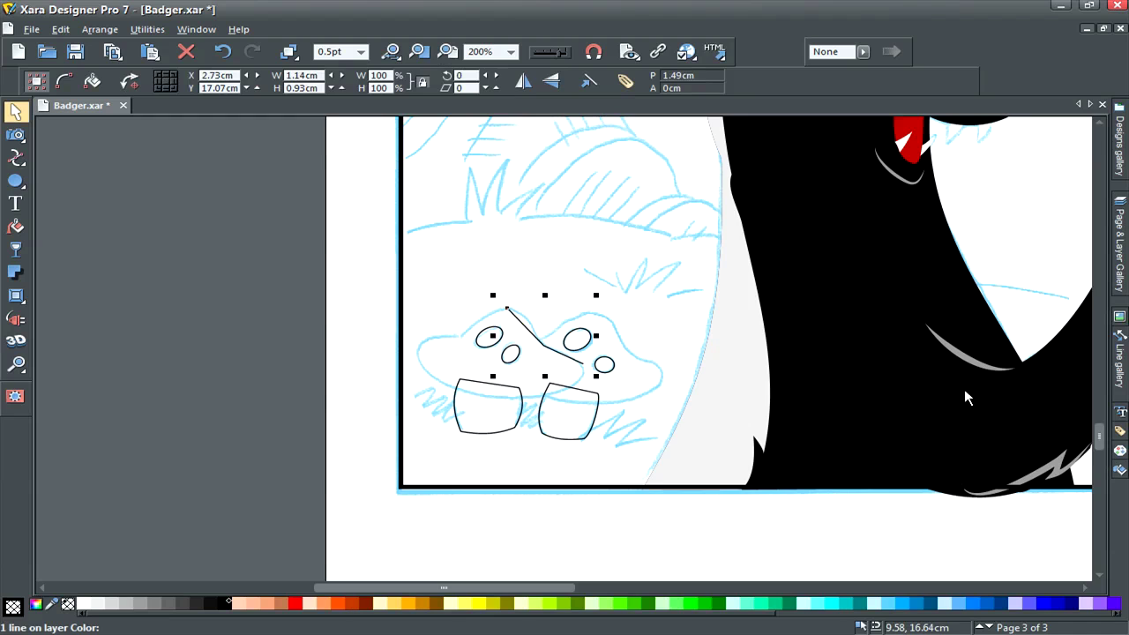
pyautogui.press('Delete')
# Trace the left mushroom's cap over the sketch as a closed curved outline with the Pen tool
pyautogui.press('F4')
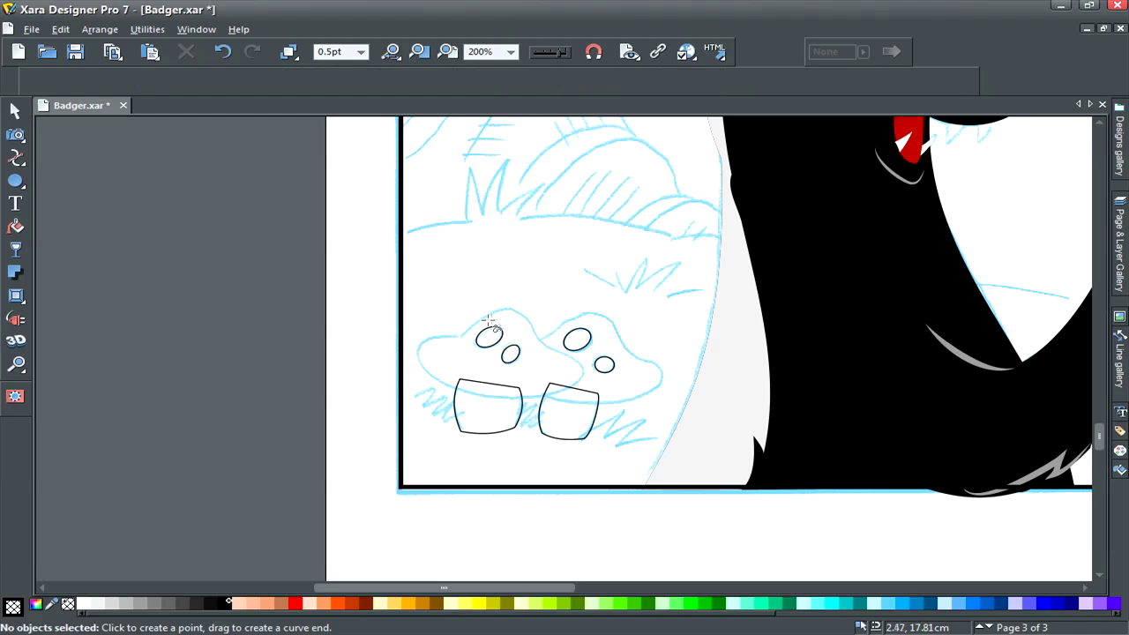
pyautogui.click(460, 336)
pyautogui.moveTo(518, 315); pyautogui.dragTo(523, 314)
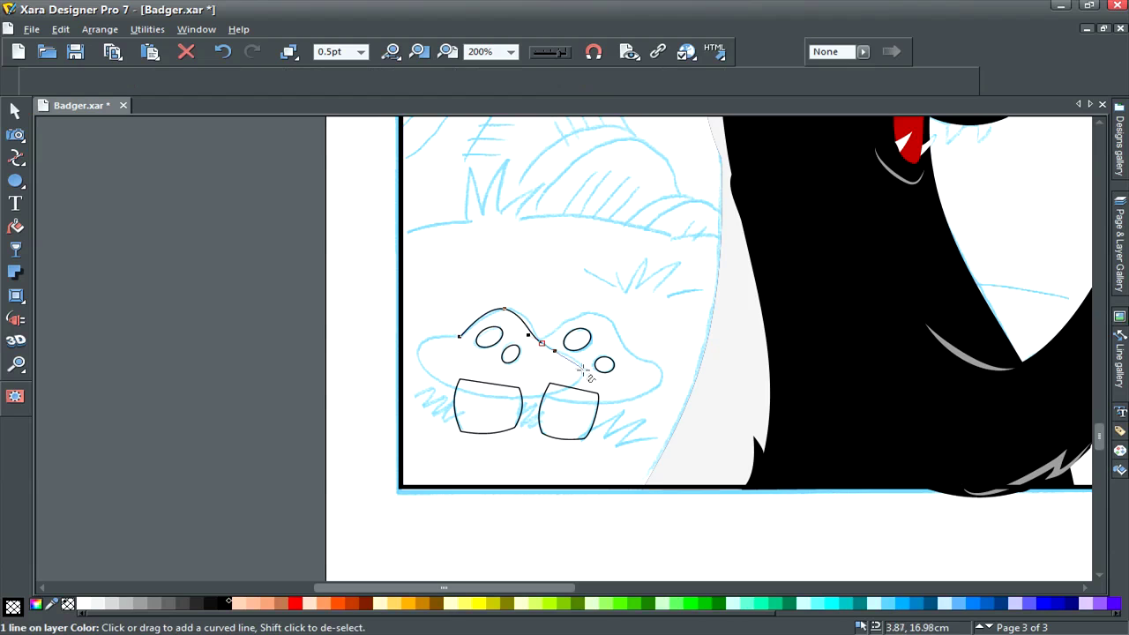
pyautogui.moveTo(485, 397); pyautogui.dragTo(423, 357)
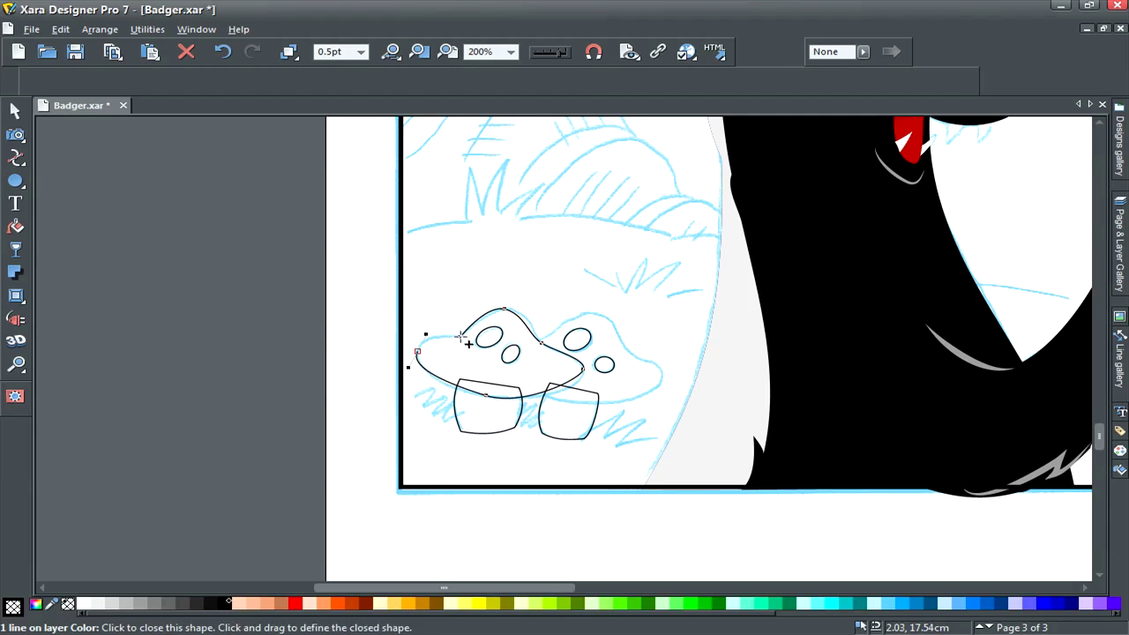
pyautogui.click(416, 352)
pyautogui.press('Escape')
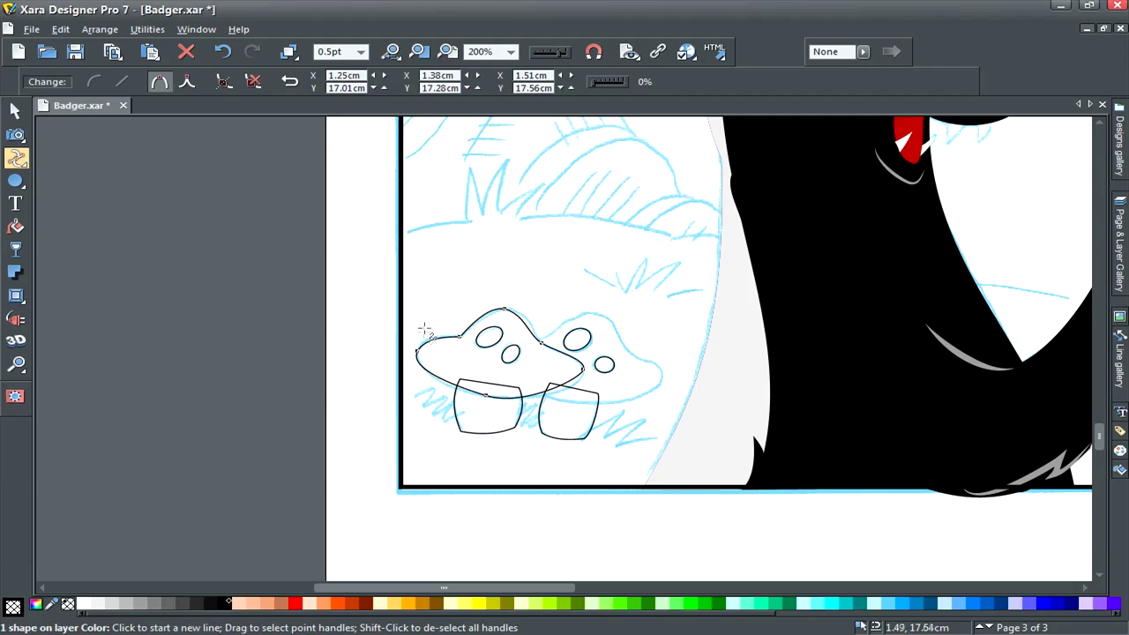
# Smooth the left cap's bottom point and adjust the curve handles along its lower edge and right slope to follow the sketch
pyautogui.click(488, 395)
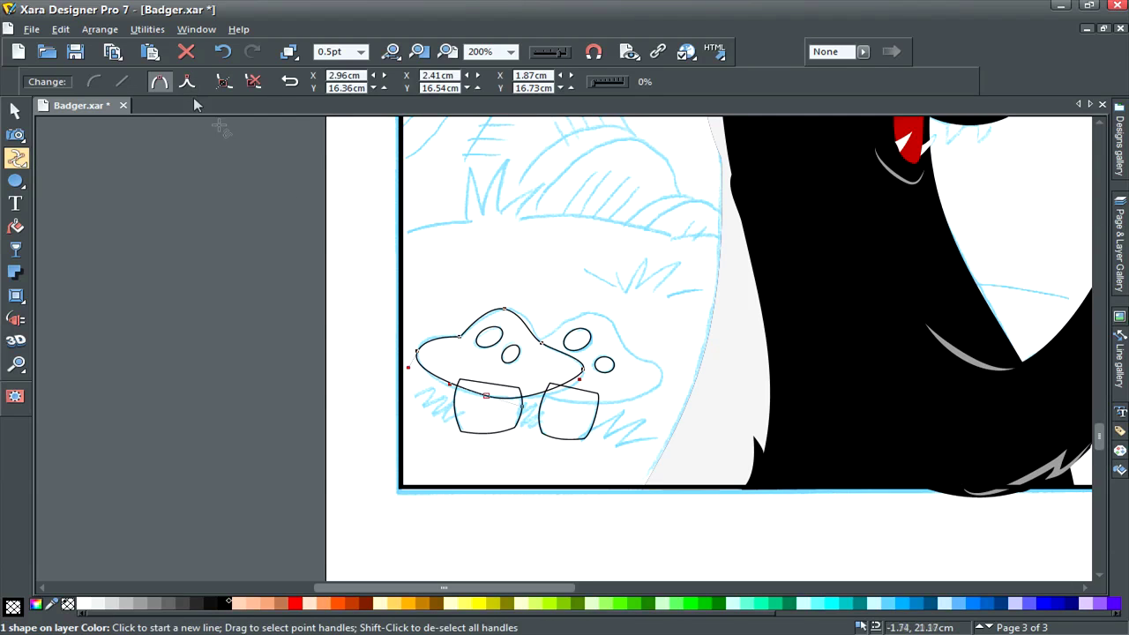
pyautogui.click(159, 81)
pyautogui.moveTo(462, 394); pyautogui.dragTo(444, 389)
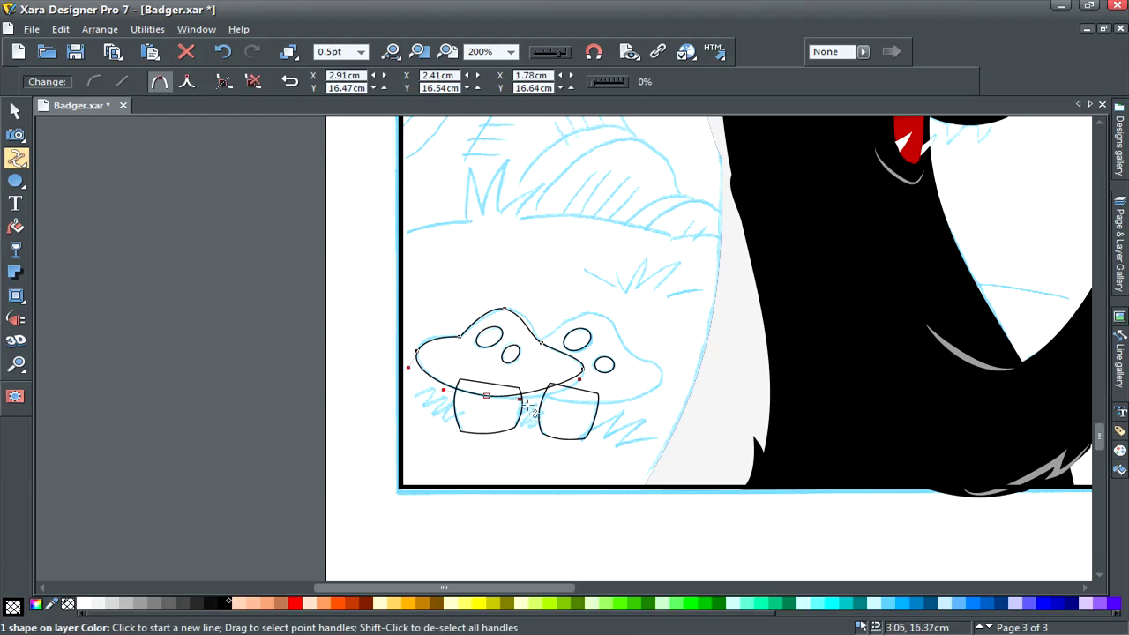
pyautogui.moveTo(527, 407); pyautogui.dragTo(590, 379)
pyautogui.moveTo(528, 323); pyautogui.dragTo(538, 331)
pyautogui.click(541, 342)
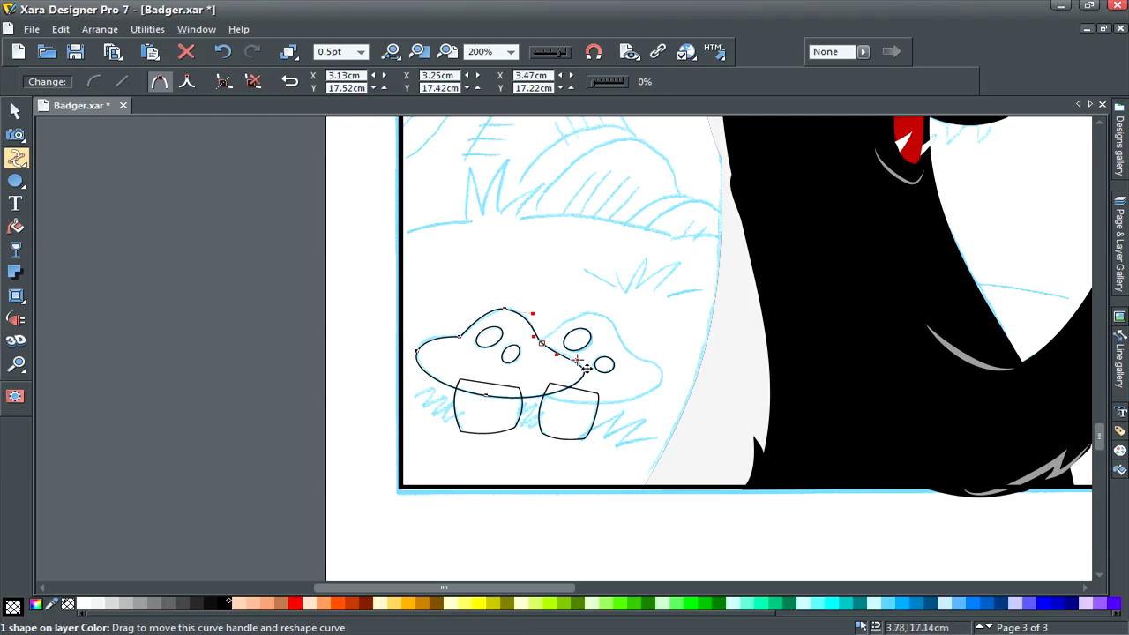
pyautogui.moveTo(578, 358); pyautogui.dragTo(583, 355)
# Make the point at the foot of the left cap's left slope smooth and reshape the curves there and at the peak
pyautogui.click(460, 335)
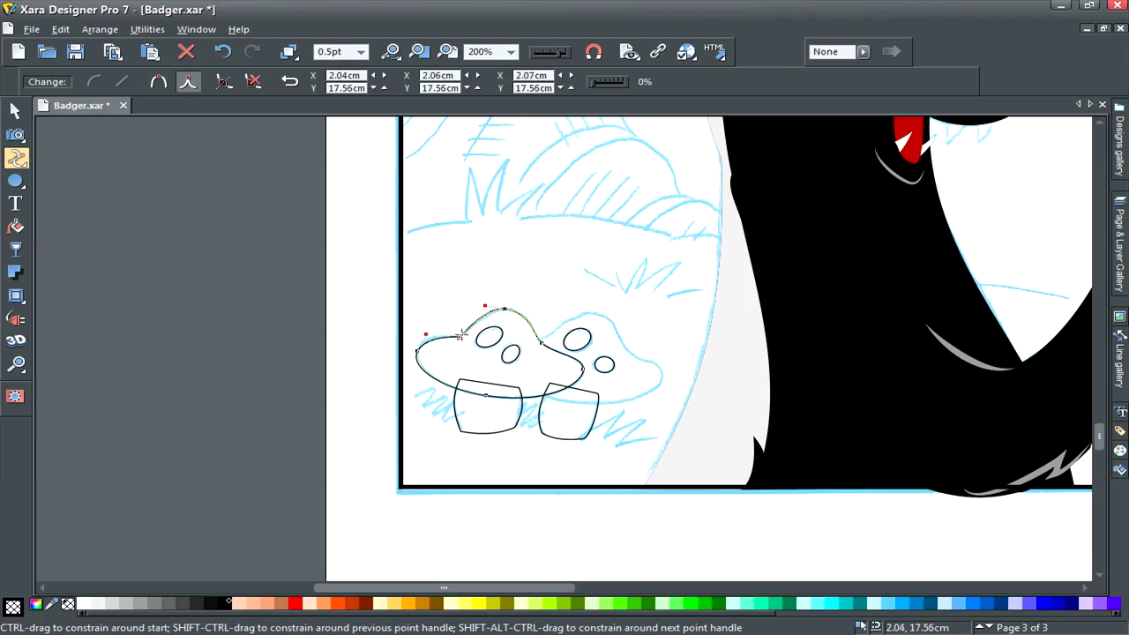
pyautogui.click(159, 81)
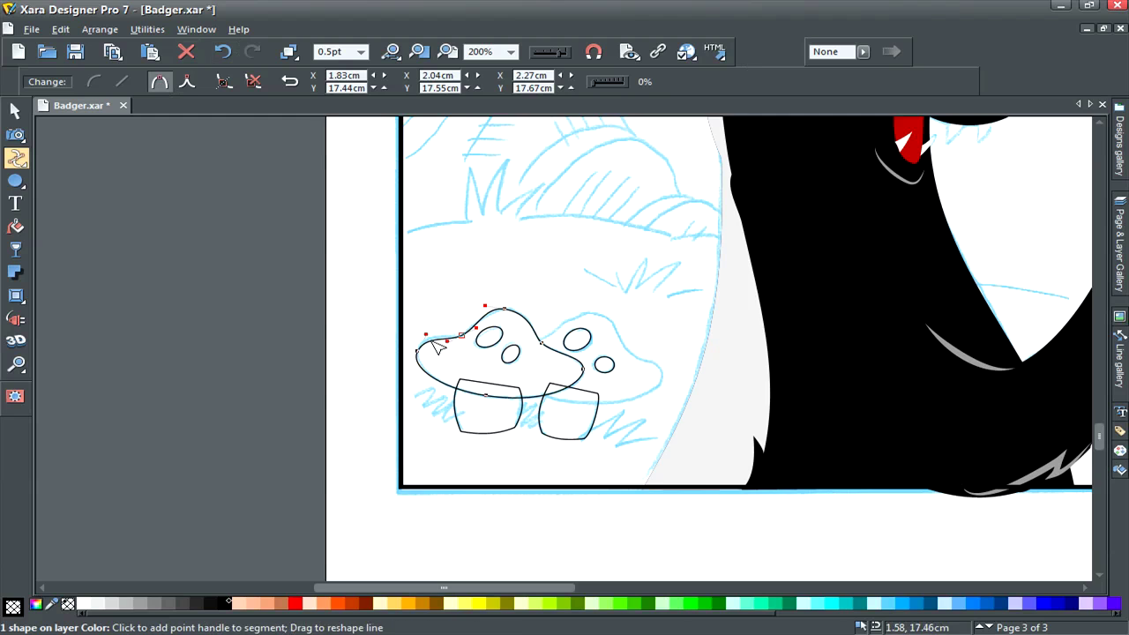
pyautogui.moveTo(435, 339); pyautogui.dragTo(427, 338)
pyautogui.moveTo(485, 305); pyautogui.dragTo(482, 308)
pyautogui.click(504, 309)
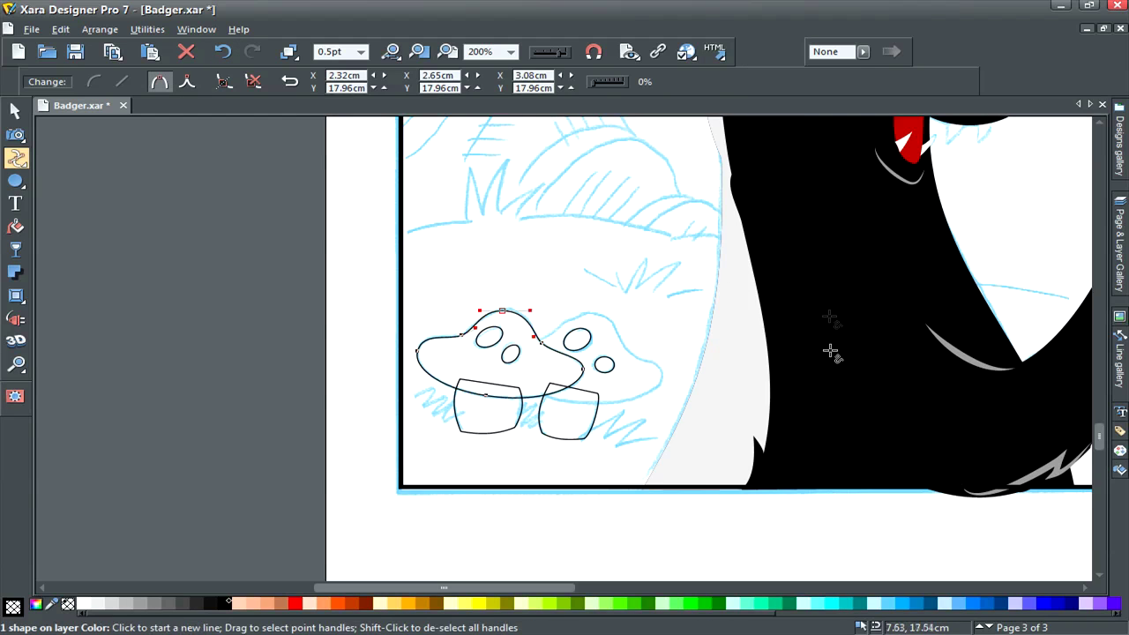
# Trace the right mushroom's cap as a closed outline overlapping the left cap, then deselect it
pyautogui.click(655, 408)
pyautogui.moveTo(531, 346)
pyautogui.mouseDown()
pyautogui.moveTo(602, 311)
pyautogui.moveTo(631, 328)
pyautogui.moveTo(663, 378)
pyautogui.moveTo(605, 402)
pyautogui.moveTo(542, 381)
pyautogui.moveTo(527, 349)
pyautogui.mouseUp()
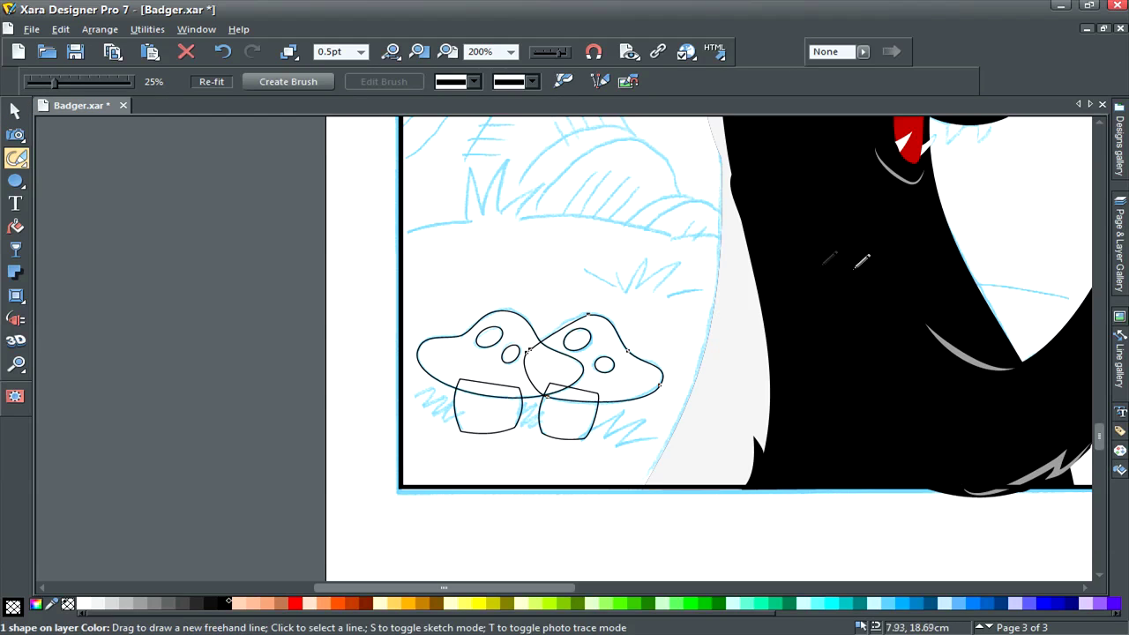
pyautogui.press('Escape')
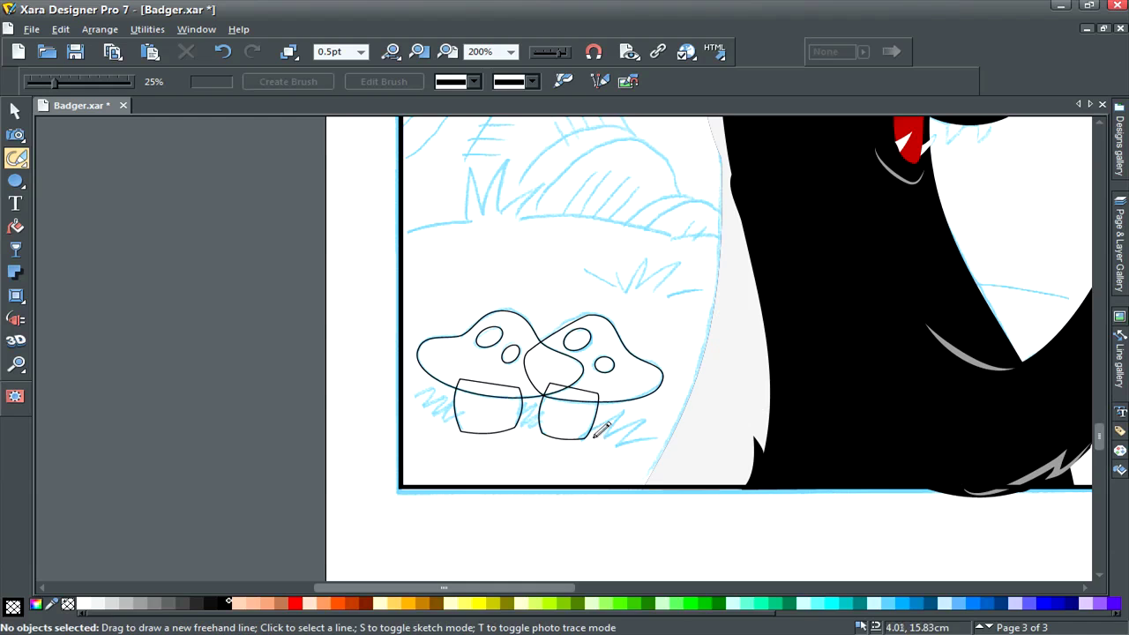
# Draw freehand zigzag grass tufts: closed ones beside and between the mushroom stems and an open one above the right mushroom
pyautogui.moveTo(584, 437); pyautogui.dragTo(628, 410)
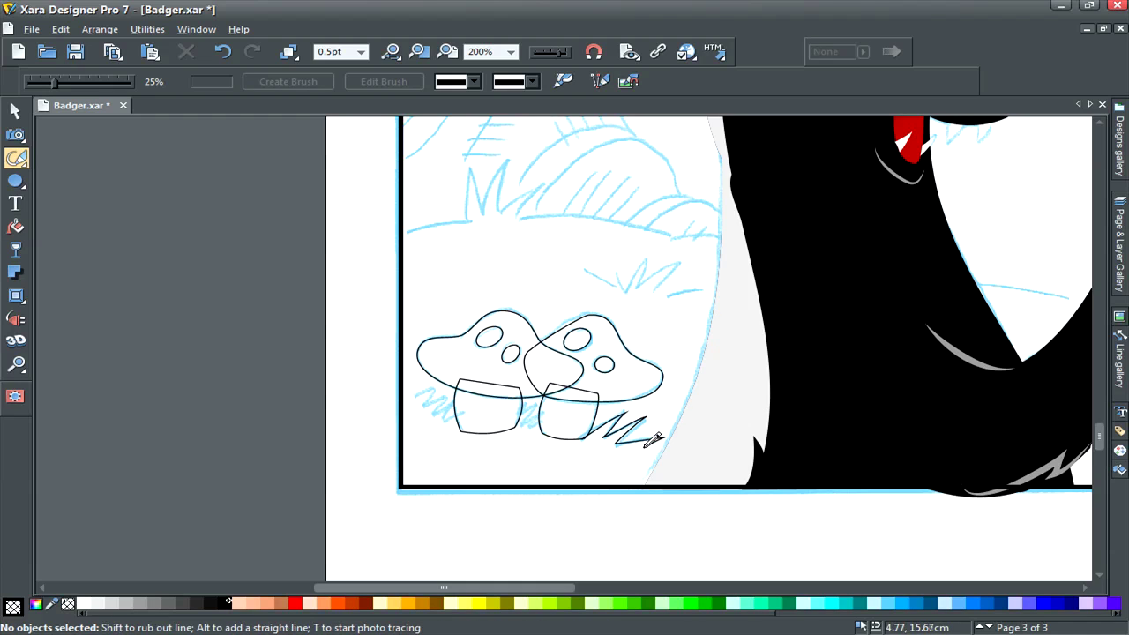
pyautogui.moveTo(648, 444)
pyautogui.mouseDown()
pyautogui.moveTo(571, 447)
pyautogui.moveTo(582, 439)
pyautogui.mouseUp()
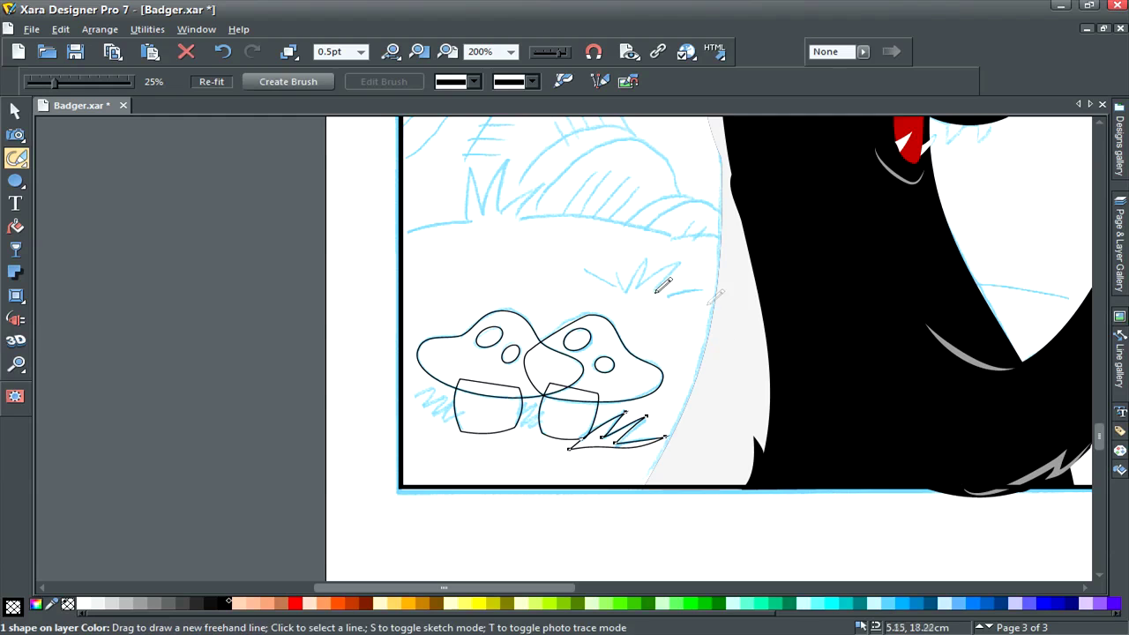
pyautogui.moveTo(508, 414)
pyautogui.mouseDown()
pyautogui.moveTo(534, 397)
pyautogui.moveTo(529, 412)
pyautogui.moveTo(554, 401)
pyautogui.moveTo(565, 428)
pyautogui.mouseUp()
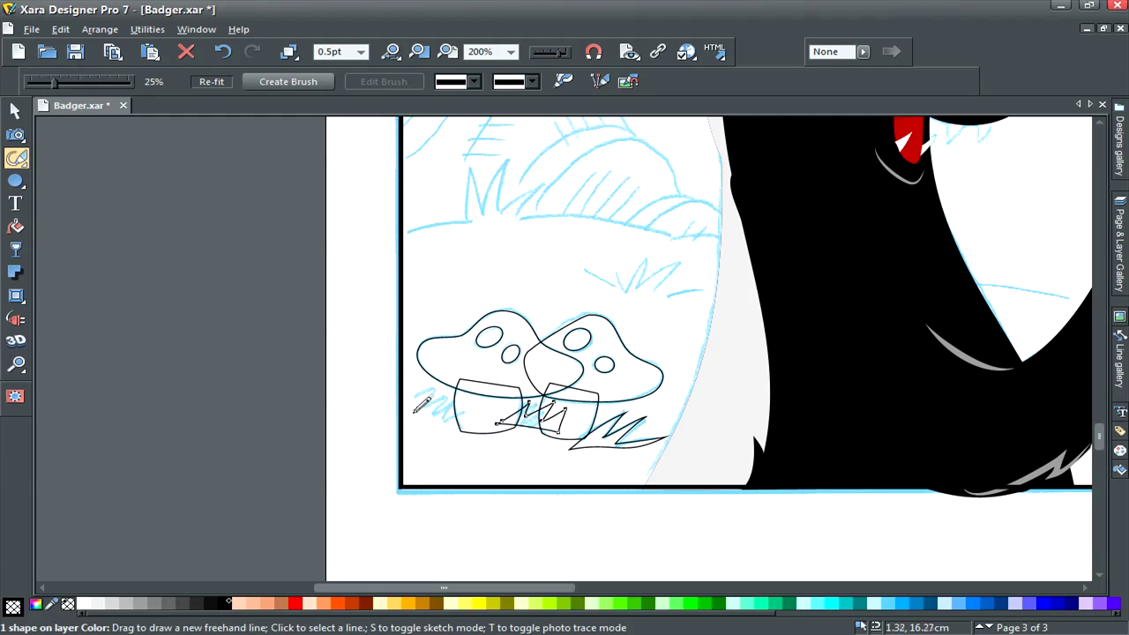
pyautogui.moveTo(414, 411)
pyautogui.mouseDown()
pyautogui.moveTo(436, 404)
pyautogui.moveTo(470, 422)
pyautogui.mouseUp()
pyautogui.moveTo(590, 272); pyautogui.dragTo(616, 276)
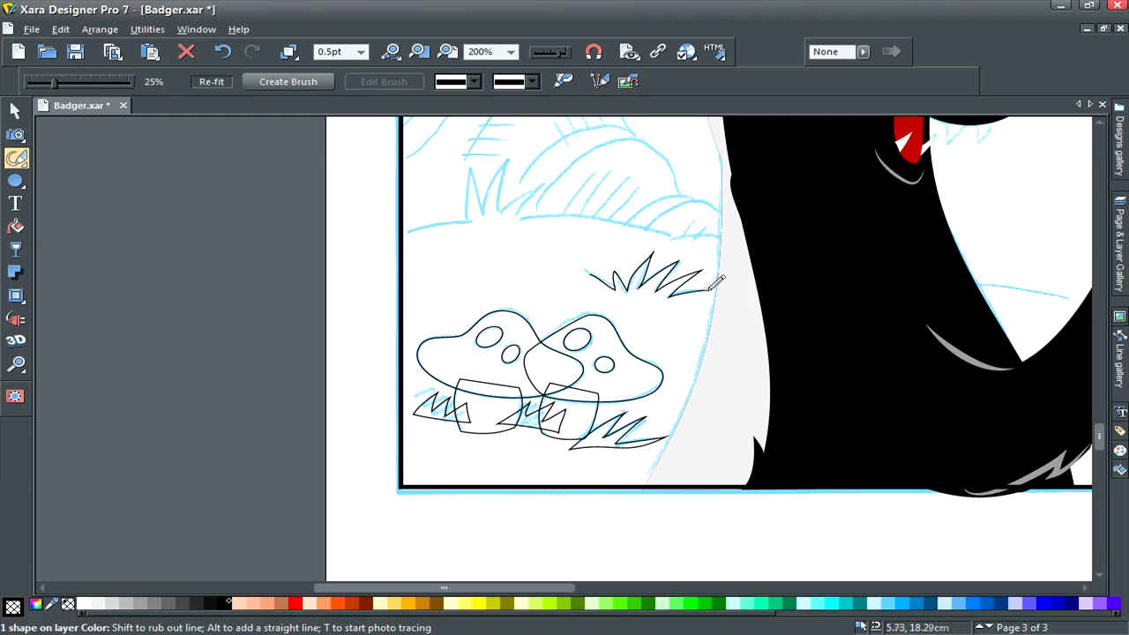
pyautogui.moveTo(709, 289); pyautogui.dragTo(710, 288)
# Draw two open freehand grass tufts, one small and one wide, on the slope above and right of the flowers
pyautogui.moveTo(552, 587)
pyautogui.mouseDown()
pyautogui.moveTo(606, 589)
pyautogui.moveTo(796, 553)
pyautogui.moveTo(739, 554)
pyautogui.mouseUp()
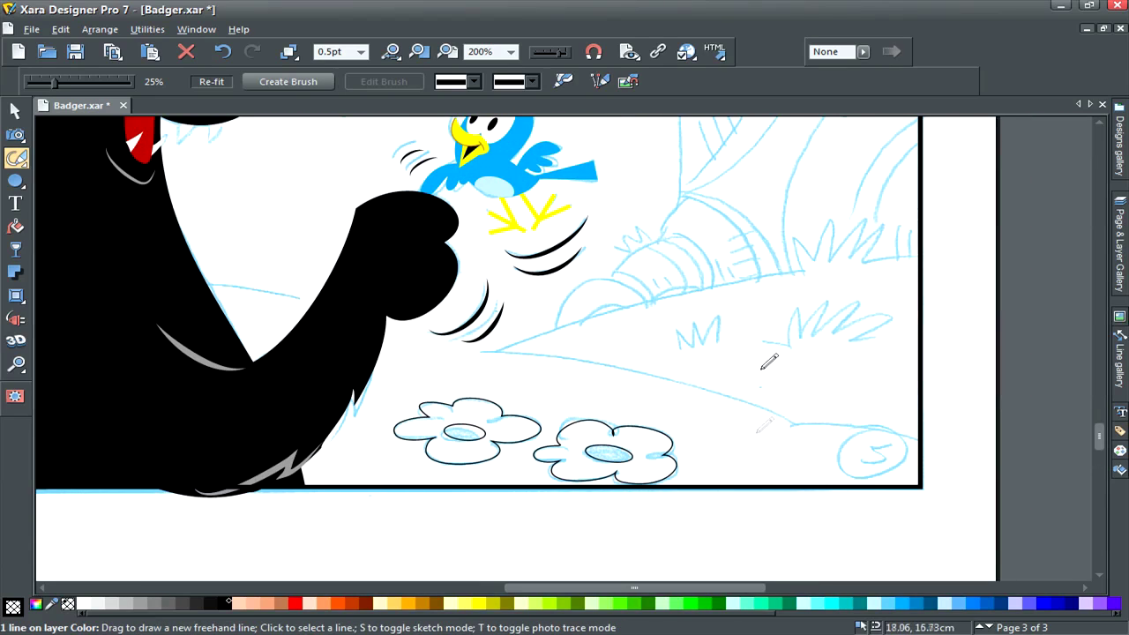
pyautogui.moveTo(684, 346)
pyautogui.mouseDown()
pyautogui.moveTo(698, 321)
pyautogui.moveTo(705, 340)
pyautogui.moveTo(716, 310)
pyautogui.moveTo(790, 342)
pyautogui.moveTo(797, 309)
pyautogui.mouseUp()
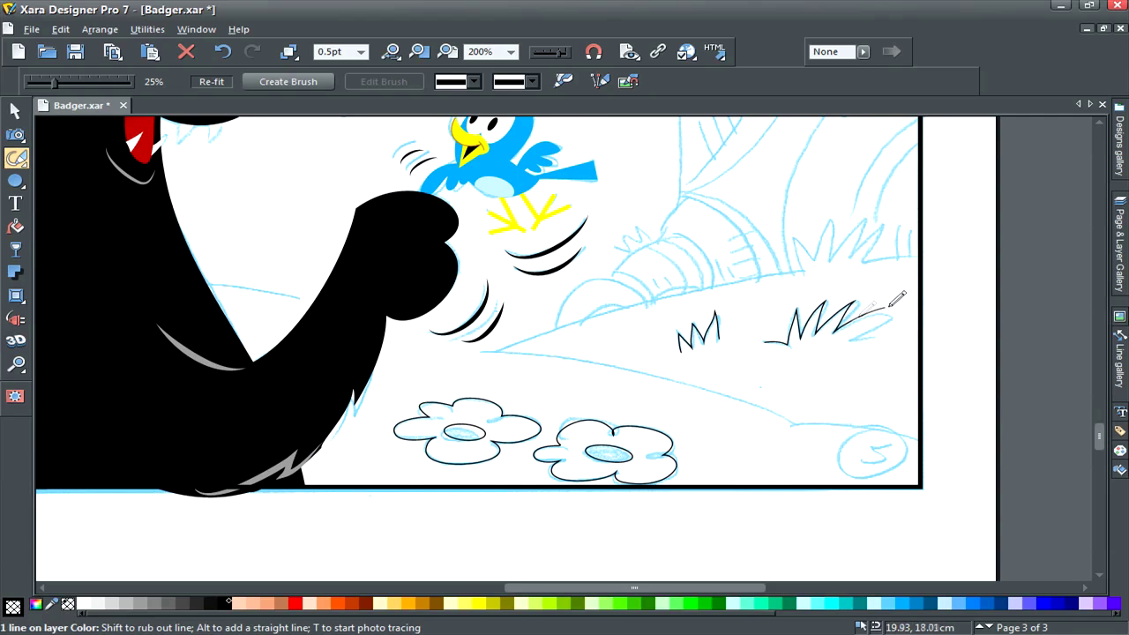
pyautogui.moveTo(908, 317); pyautogui.dragTo(916, 321)
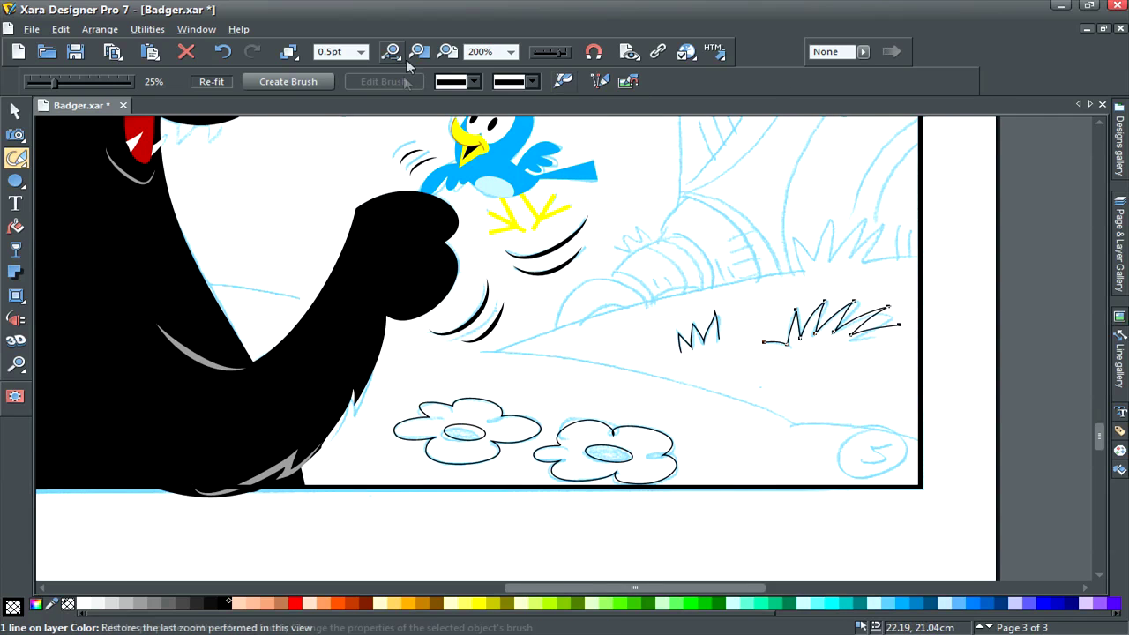
pyautogui.click(448, 51)
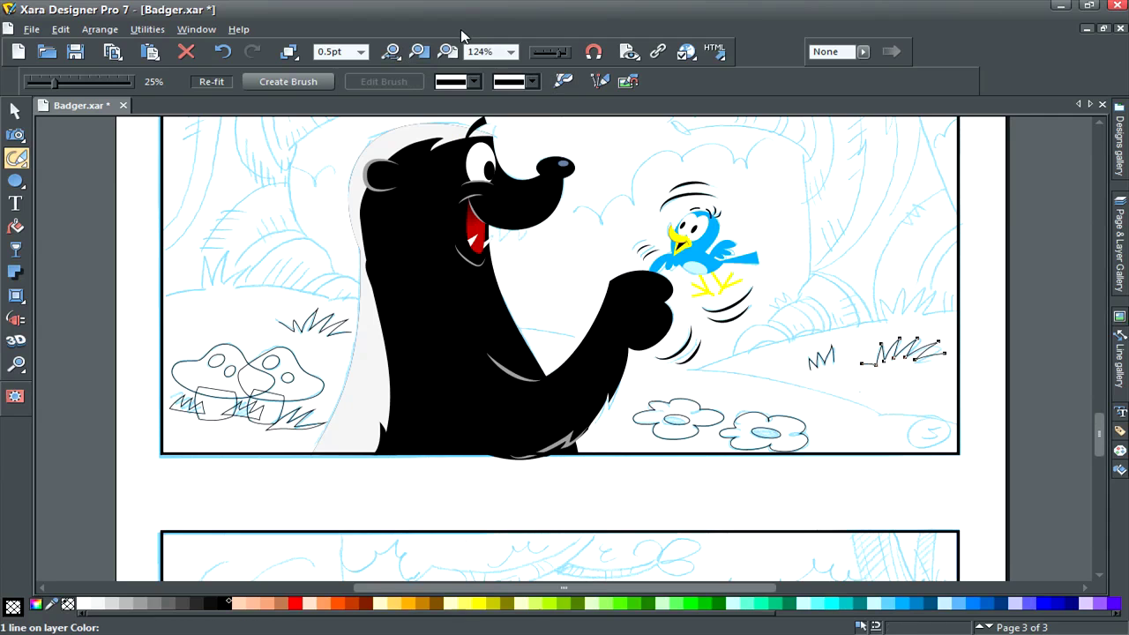
# Trace the foreground ground as a closed outline along the panel's lower edge, left side and the sketched slope line behind the badger
pyautogui.hotkey('shift', 'F5')
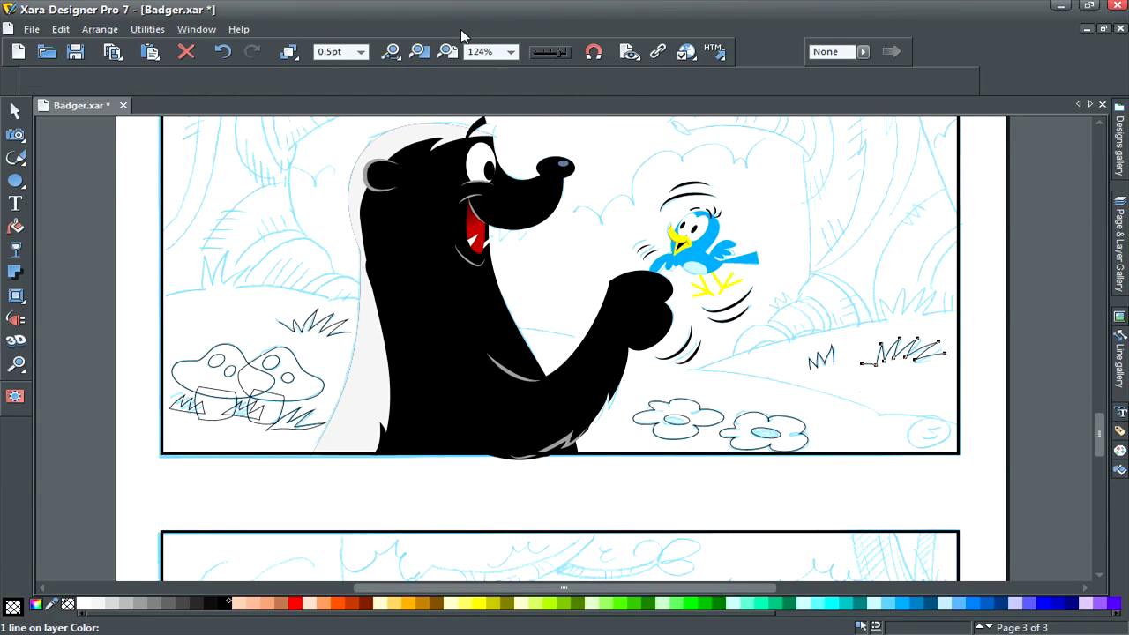
pyautogui.click(959, 454)
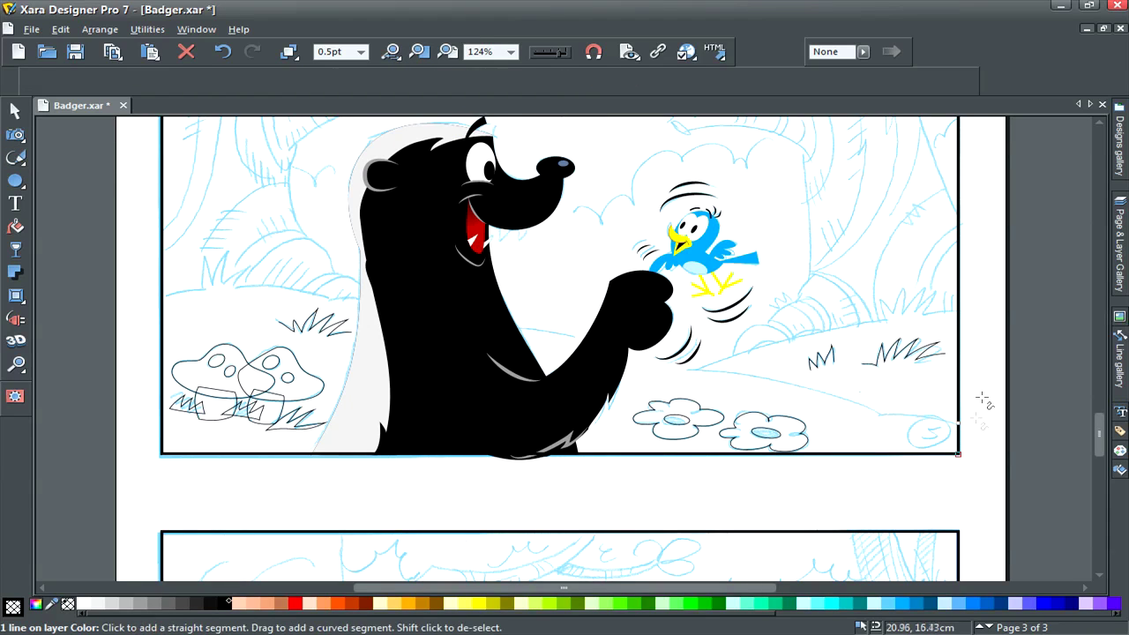
pyautogui.click(161, 454)
pyautogui.click(160, 296)
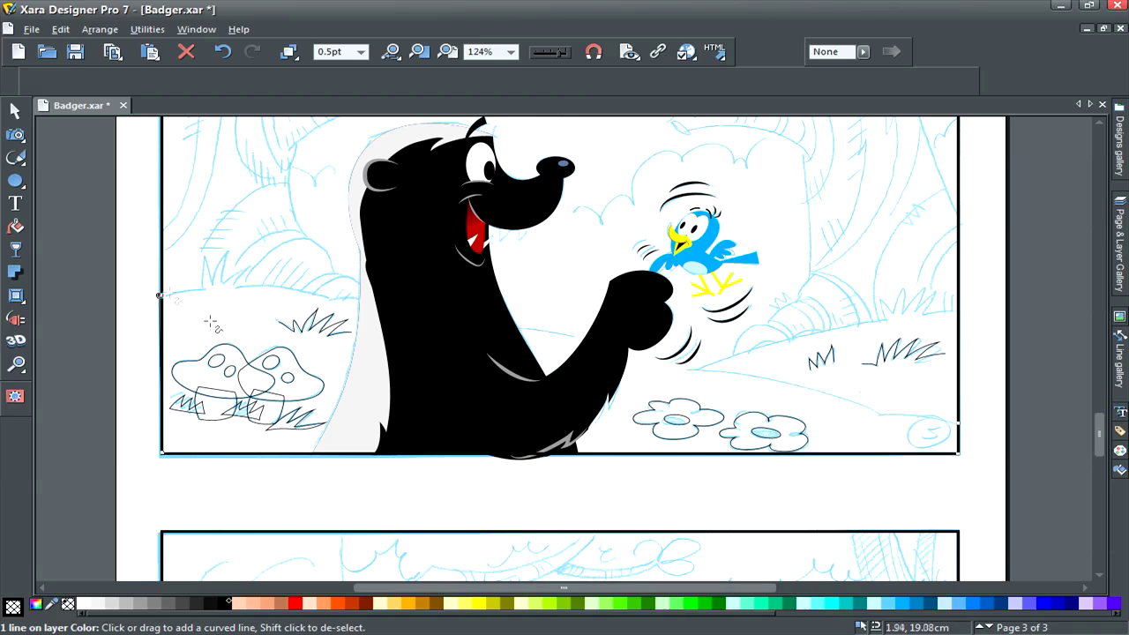
pyautogui.click(329, 299)
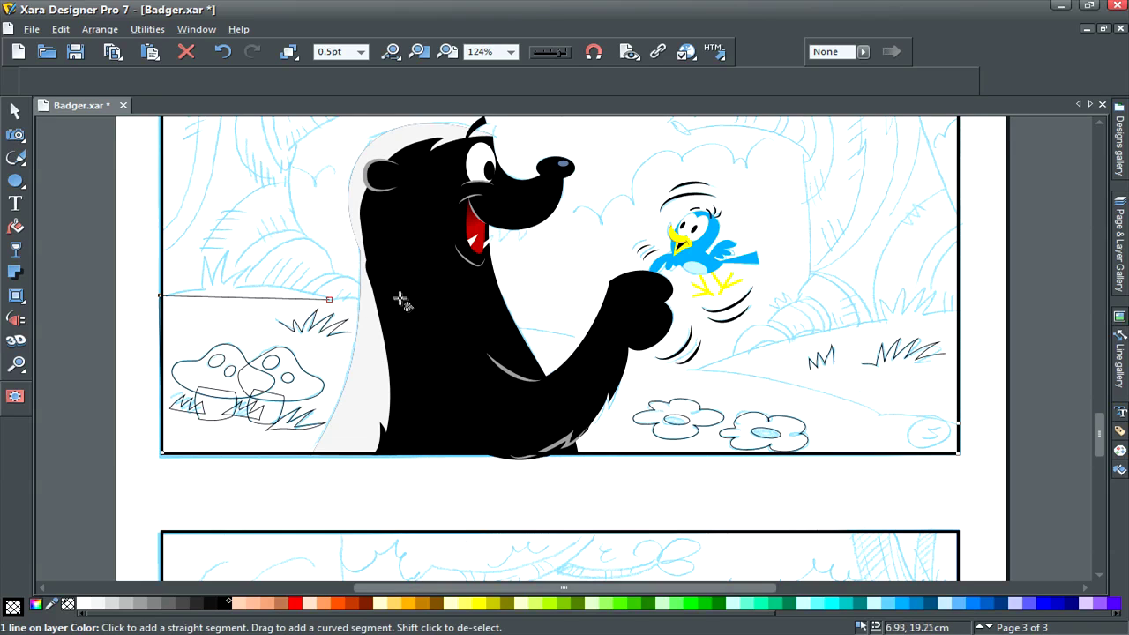
pyautogui.click(510, 327)
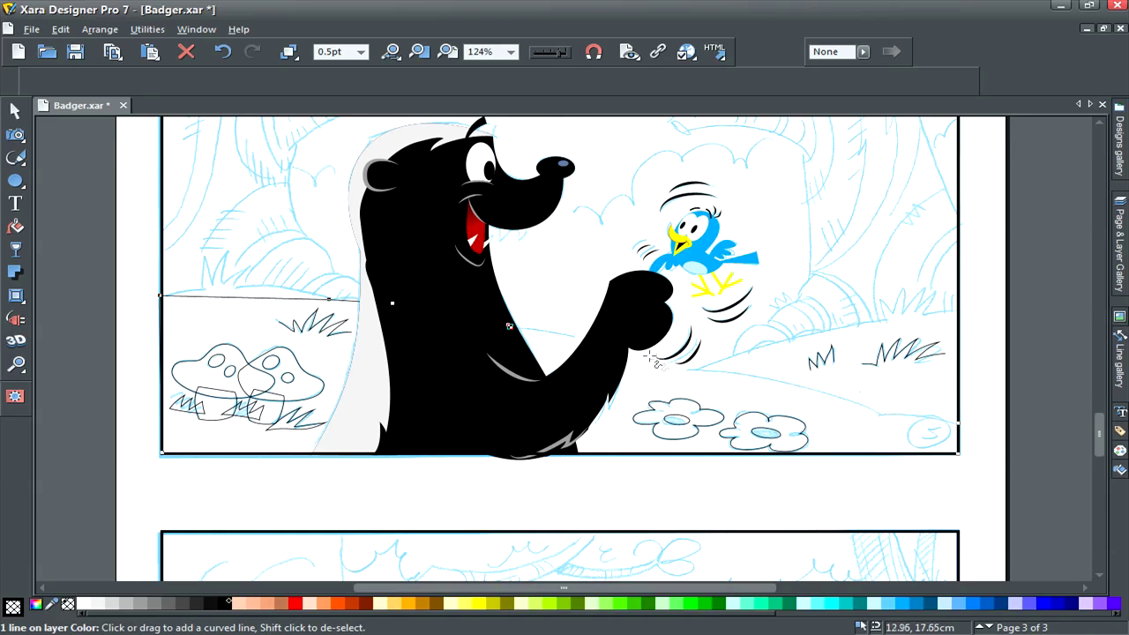
pyautogui.click(688, 369)
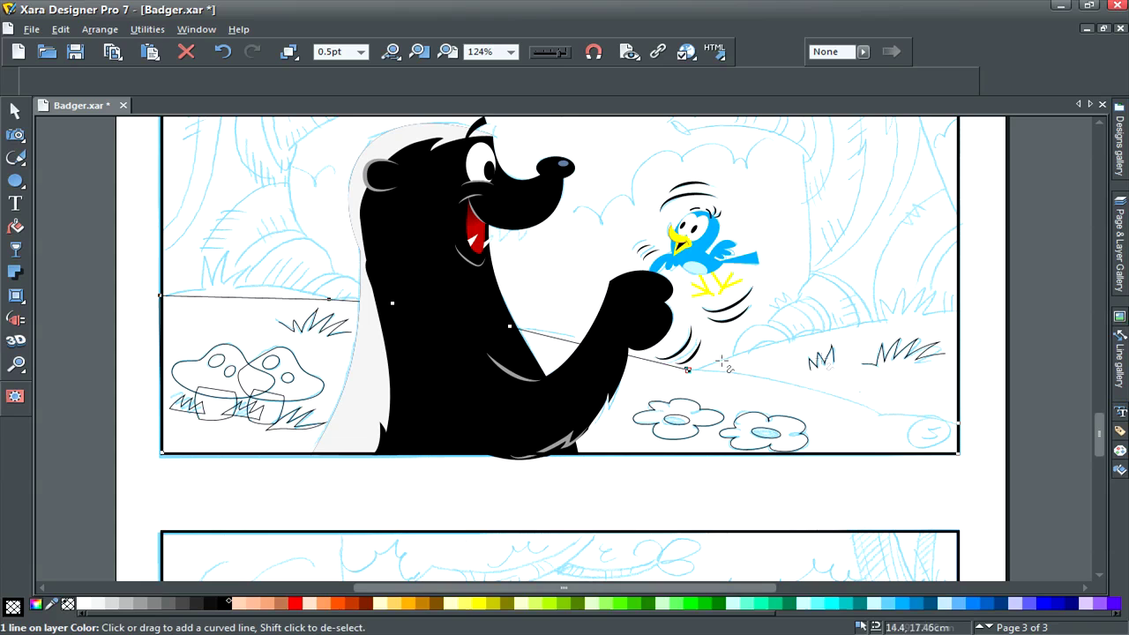
pyautogui.click(882, 412)
pyautogui.click(960, 424)
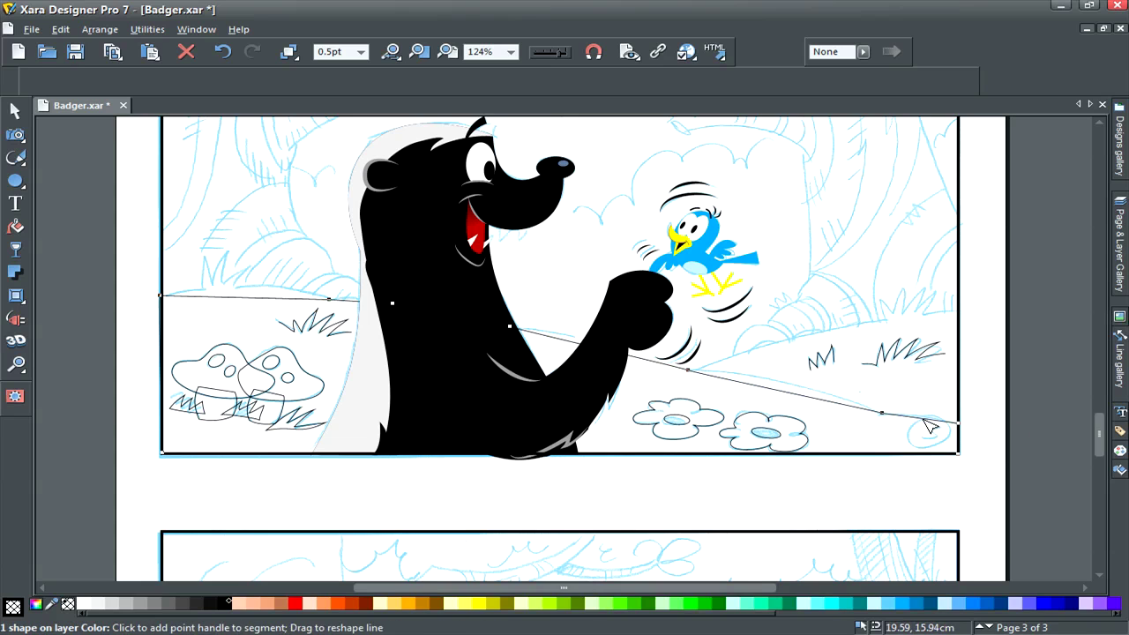
# Curve the ground outline's segments beside the badger's raised arm to follow the sketch, making the point between them a cusp
pyautogui.moveTo(781, 392); pyautogui.dragTo(750, 374)
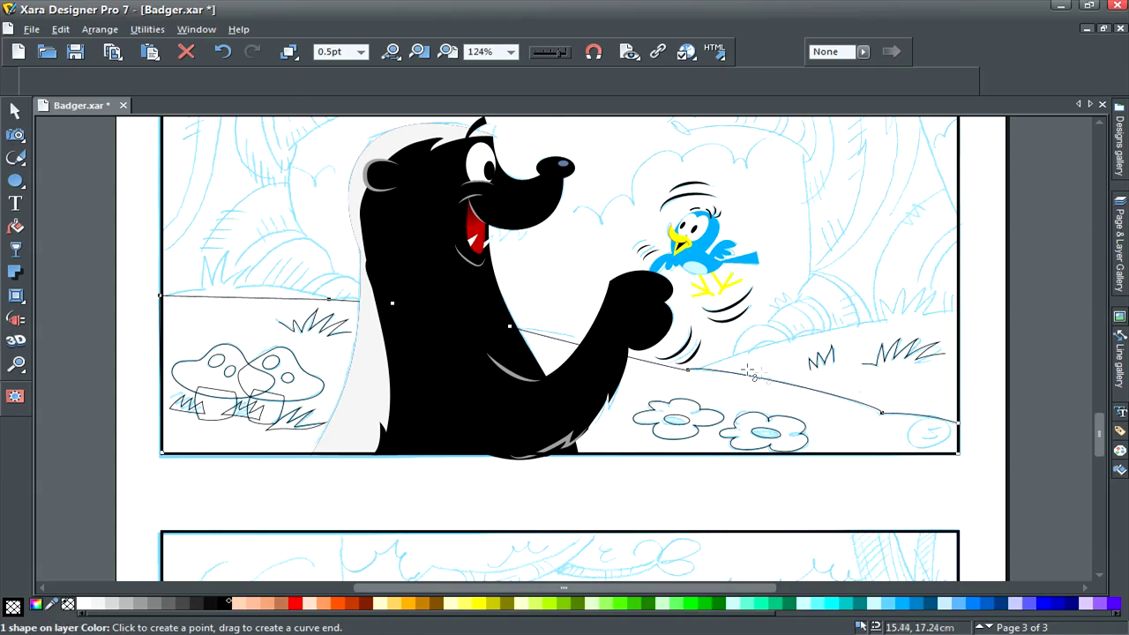
pyautogui.press('F4')
pyautogui.click(688, 369)
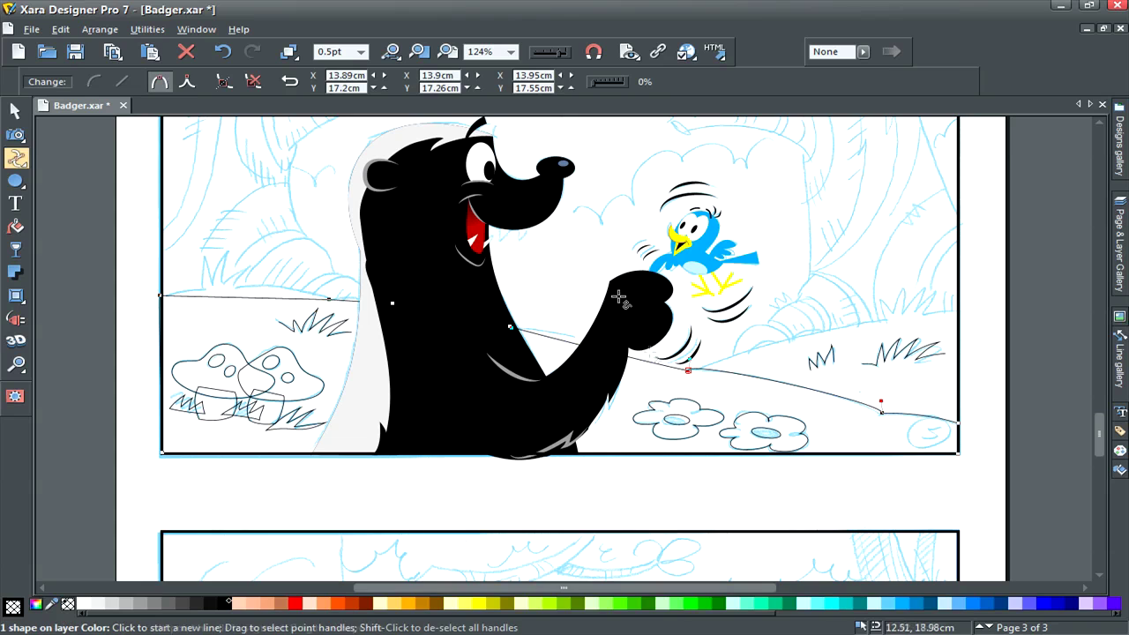
pyautogui.click(199, 83)
pyautogui.moveTo(618, 354); pyautogui.dragTo(615, 353)
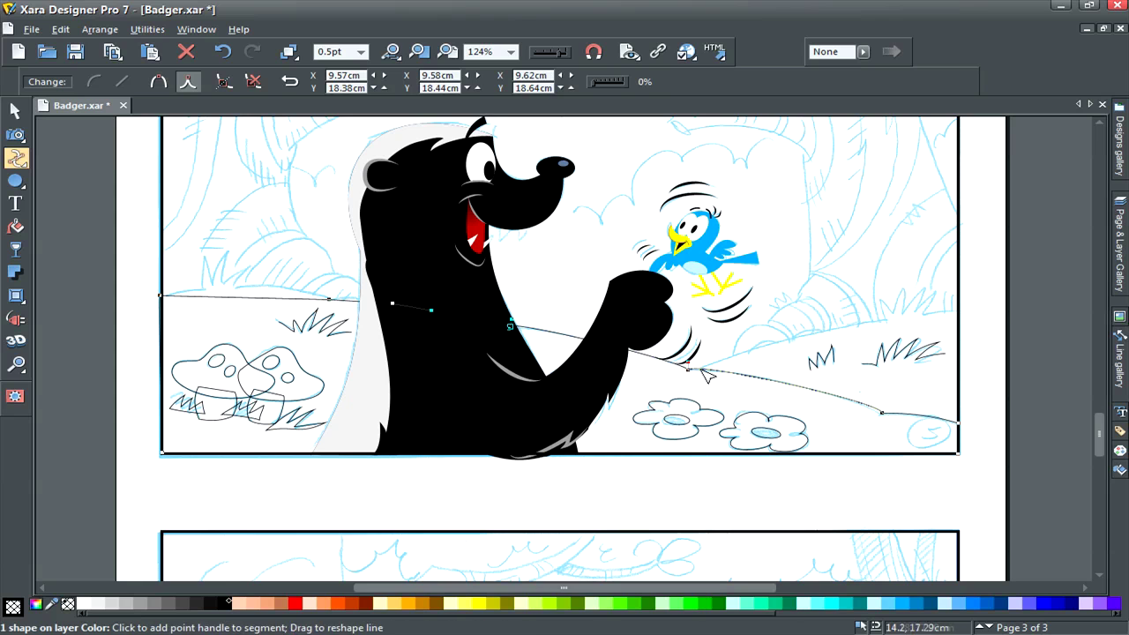
pyautogui.moveTo(711, 374); pyautogui.dragTo(716, 378)
# Reshape the right slope's curve by pulling the handle of its lower point, near the sketched panel number, up along the slope
pyautogui.click(1119, 317)
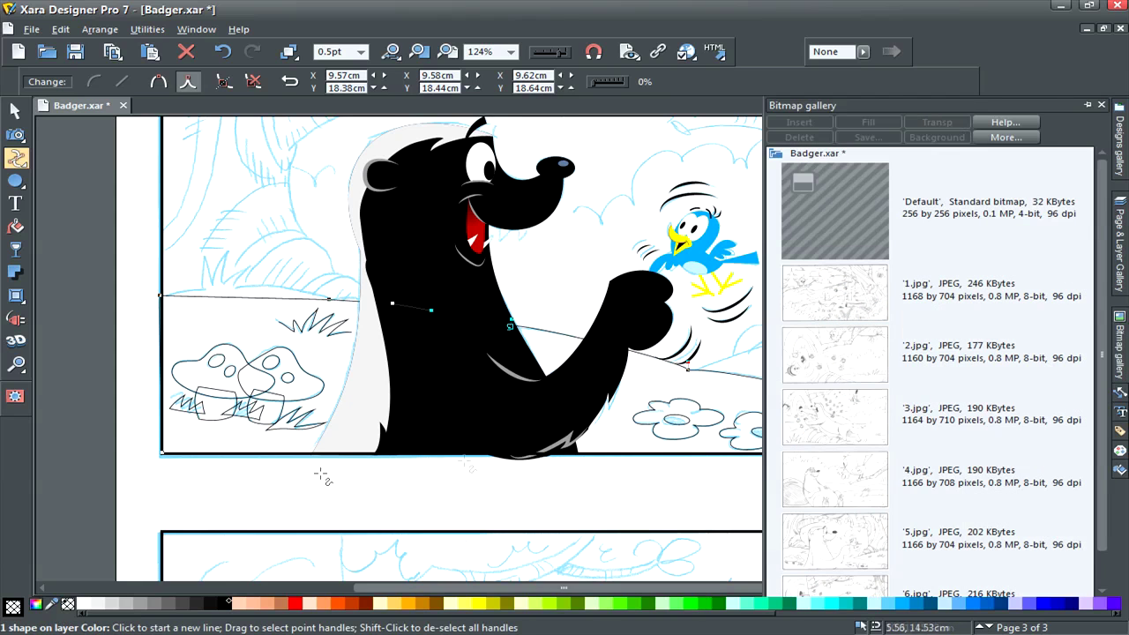
pyautogui.click(882, 412)
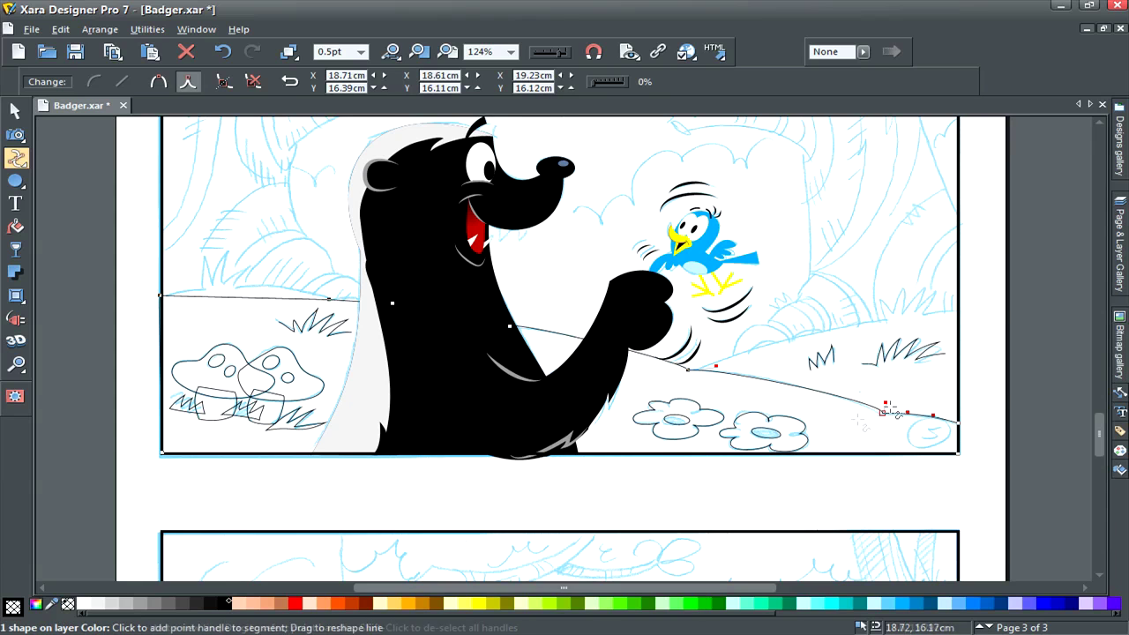
pyautogui.moveTo(886, 403); pyautogui.dragTo(836, 388)
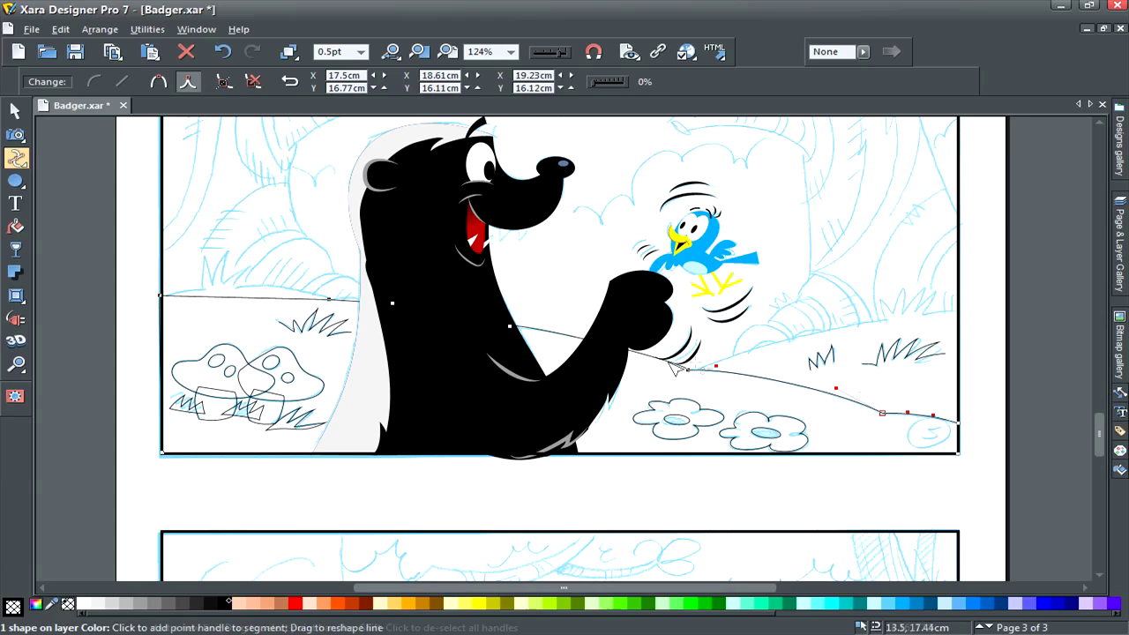
# Reshape the ground outline behind the badger and bird to follow the sketched hills, including the curve and end point at the panel's left edge
pyautogui.moveTo(663, 366); pyautogui.dragTo(668, 371)
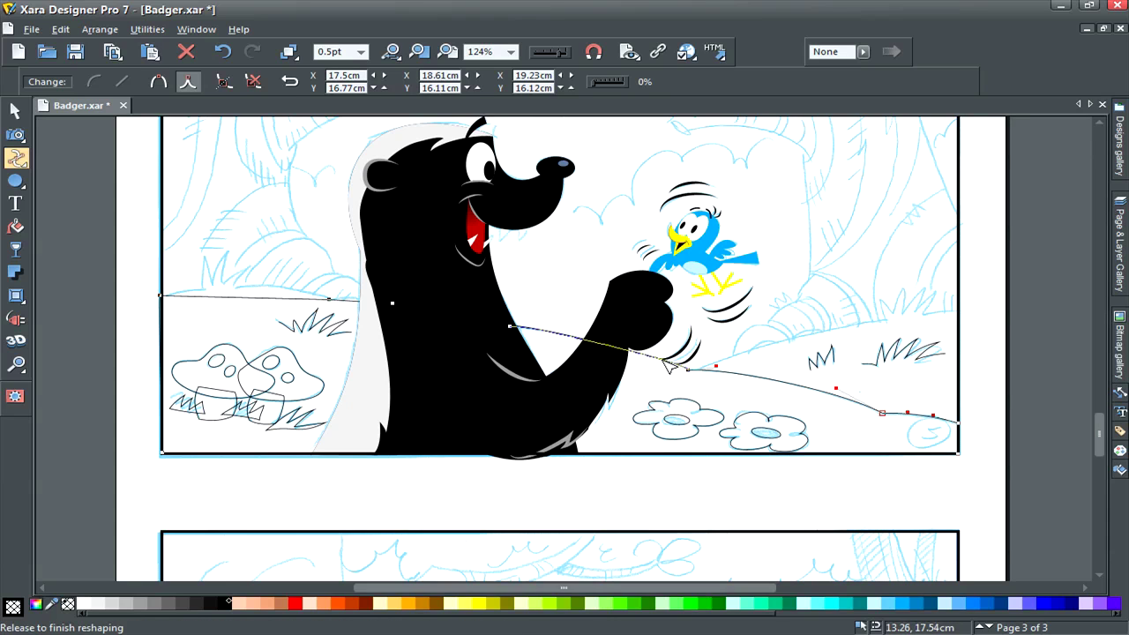
pyautogui.moveTo(498, 327); pyautogui.dragTo(496, 326)
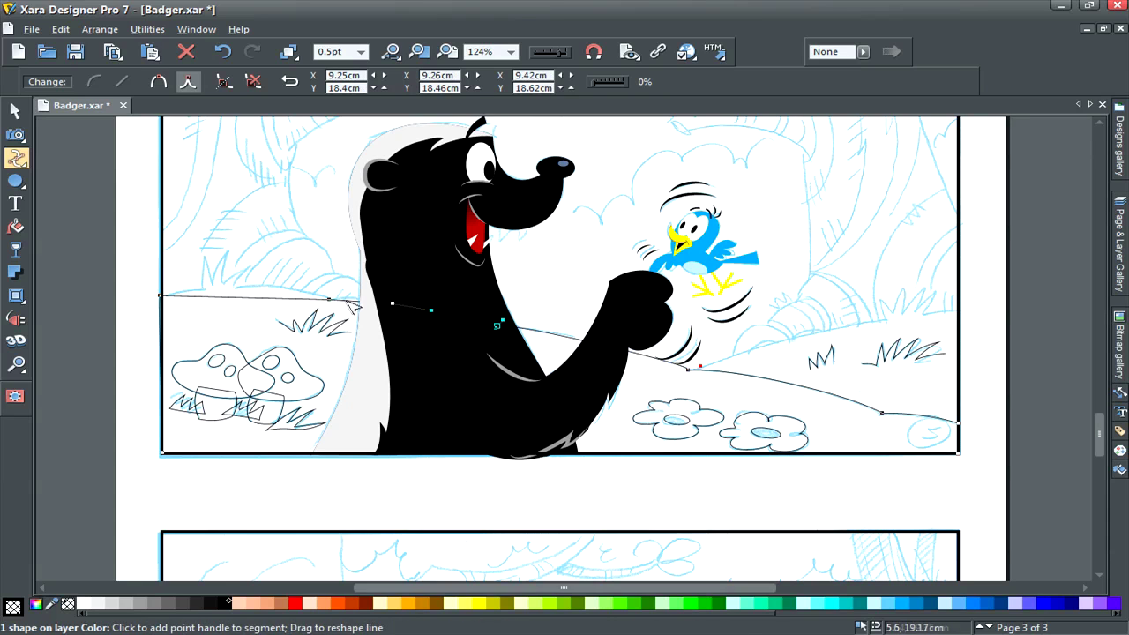
pyautogui.moveTo(351, 301); pyautogui.dragTo(347, 299)
pyautogui.moveTo(263, 298); pyautogui.dragTo(259, 287)
pyautogui.click(160, 295)
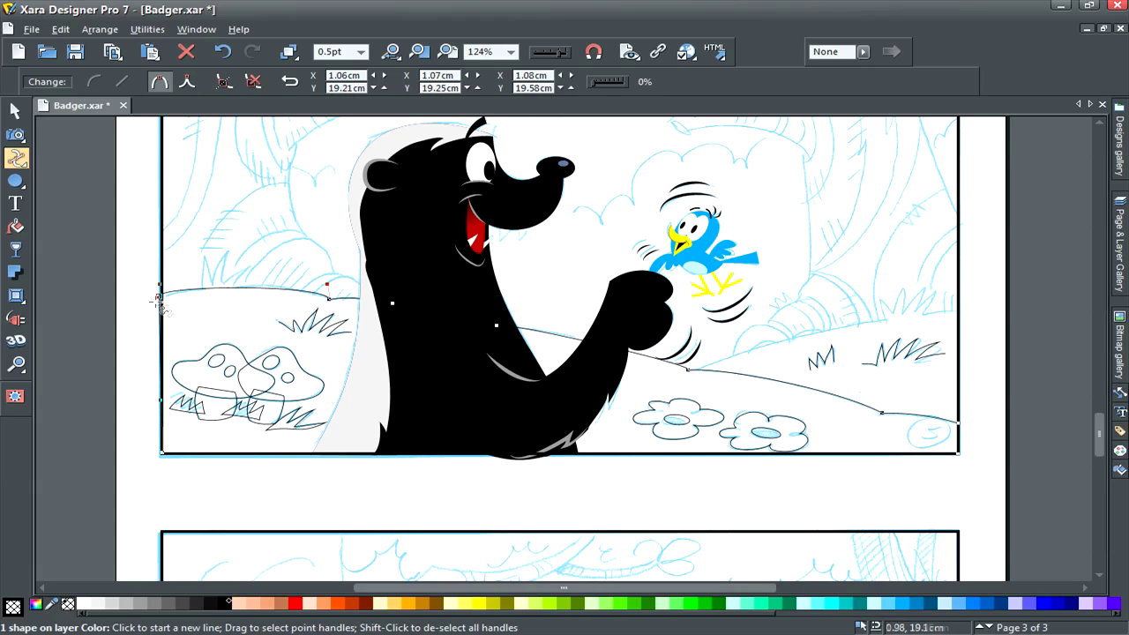
pyautogui.moveTo(158, 301); pyautogui.dragTo(158, 295)
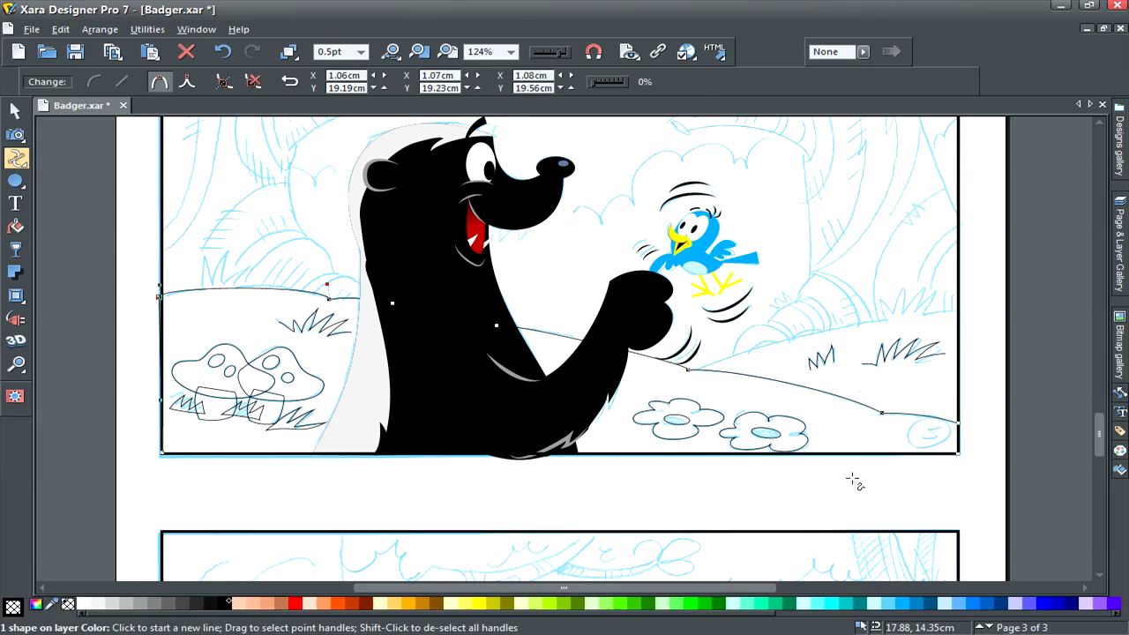
pyautogui.press('F2')
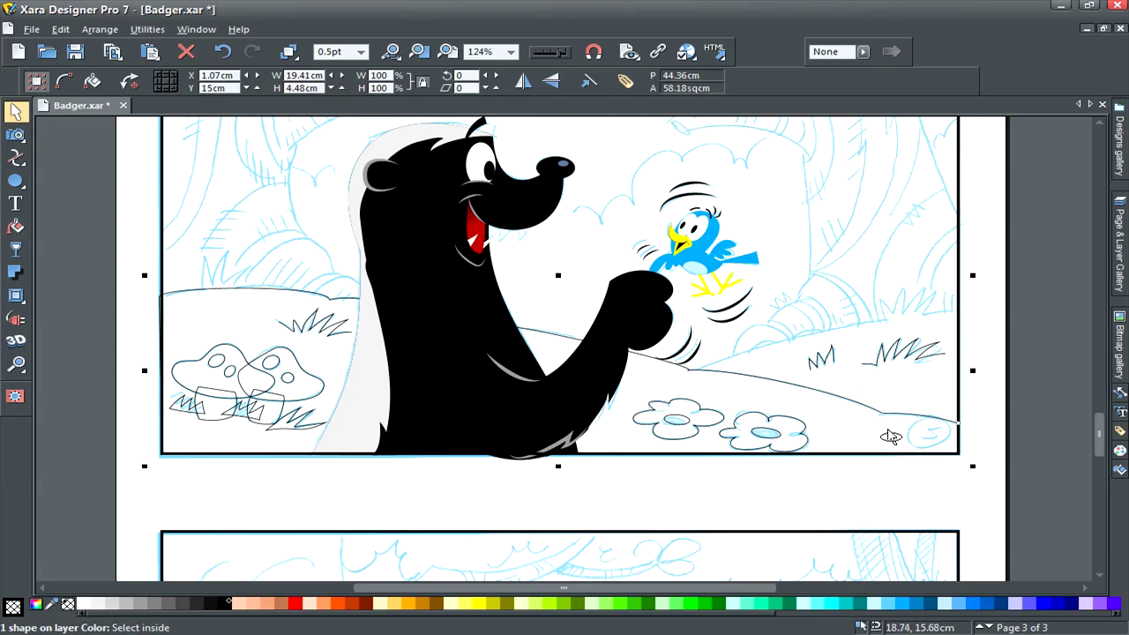
# Copy the grassy hill's green gradient attributes from page 2 and paste them onto the ground shape on page 3
pyautogui.moveTo(1099, 435); pyautogui.dragTo(1094, 381)
pyautogui.click(834, 327)
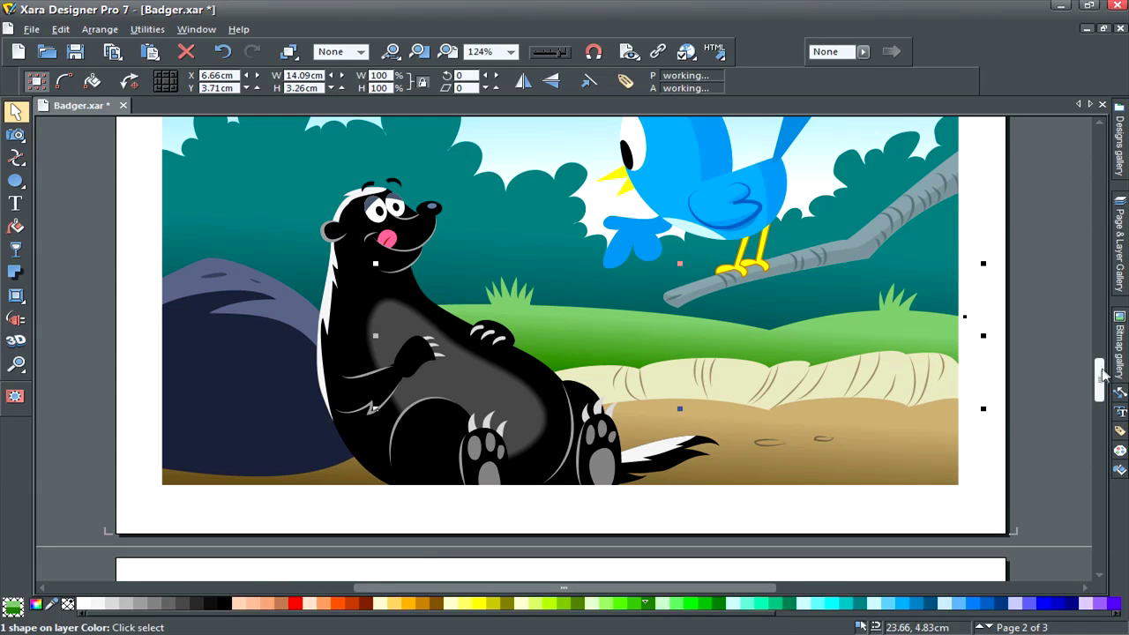
pyautogui.scroll(-10, 964, 380)
pyautogui.click(876, 345)
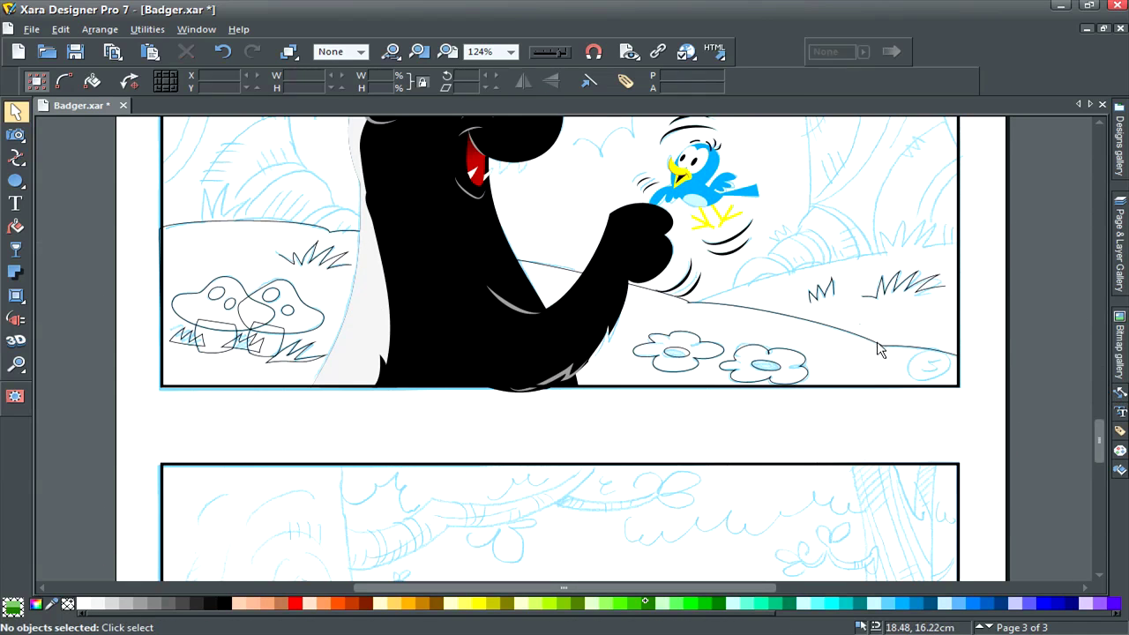
pyautogui.hotkey('ctrl', 'shift', 'a')
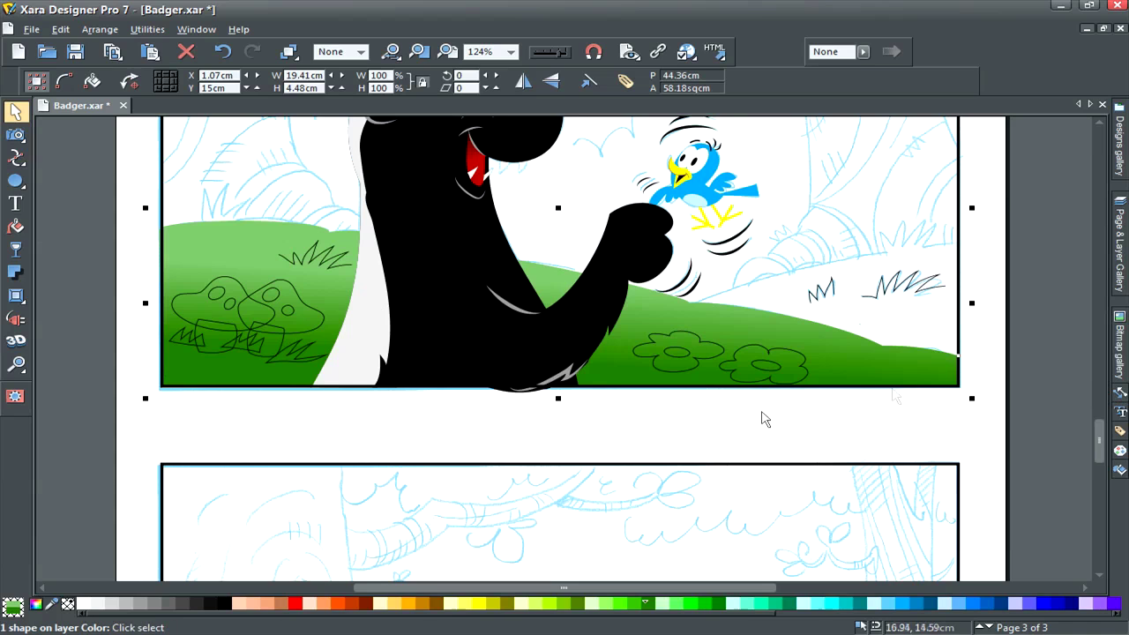
# Fill the petals of both flowers with yellow and remove their outlines
pyautogui.click(805, 363)
pyautogui.keyDown('shift'); pyautogui.click(691, 366); pyautogui.keyUp('shift')
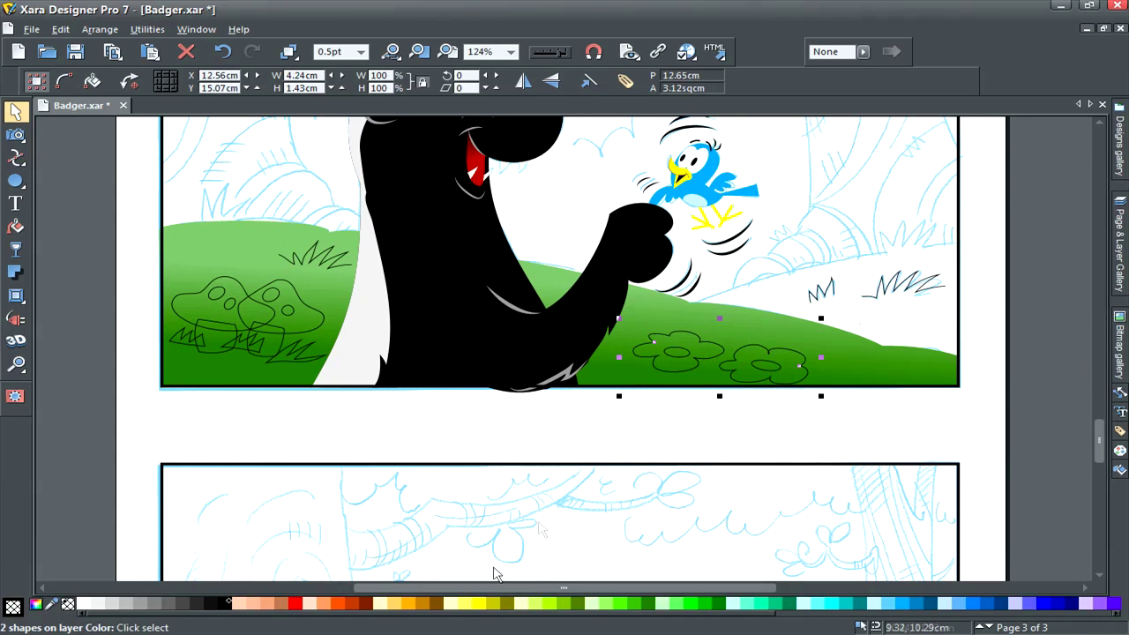
pyautogui.click(477, 604)
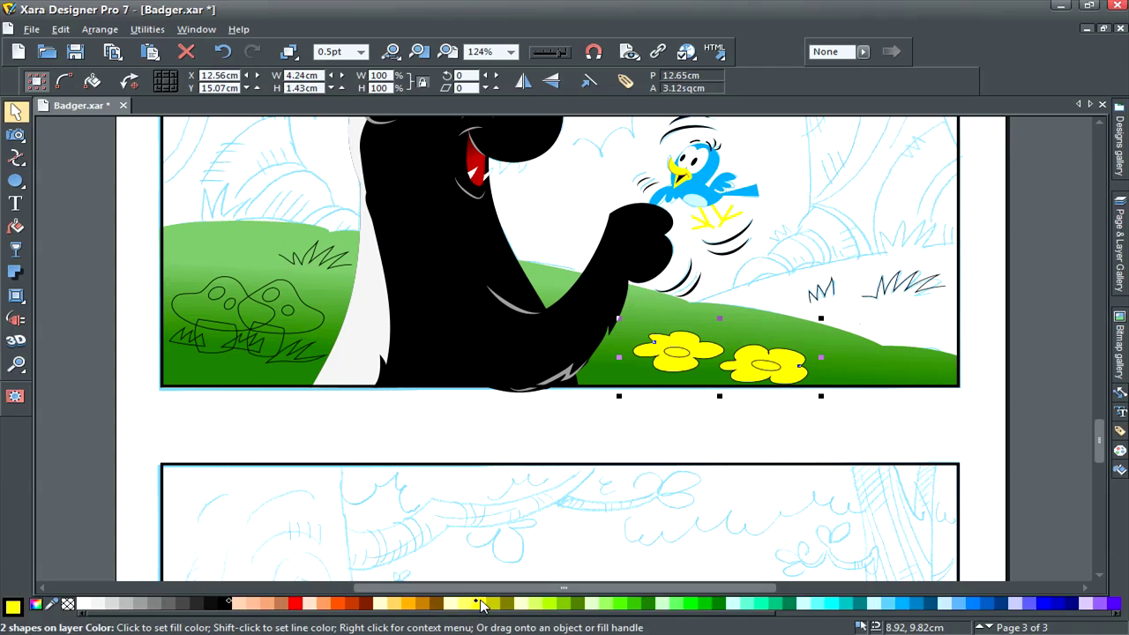
pyautogui.keyDown('shift'); pyautogui.click(68, 605); pyautogui.keyUp('shift')
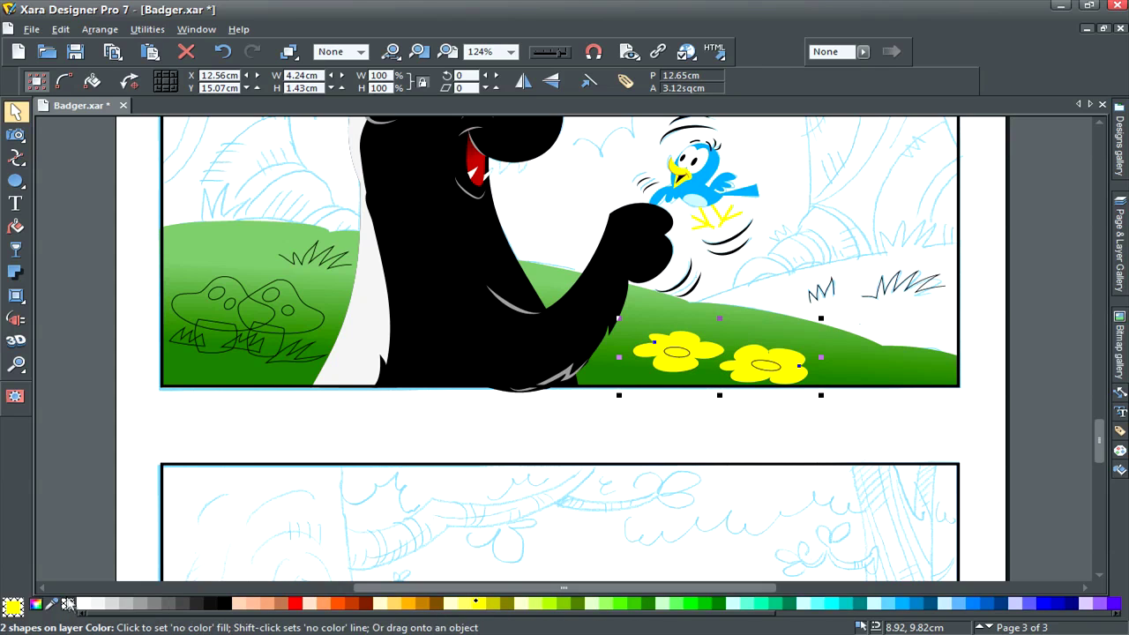
# Fill the two oval flower centres with black and remove their outlines
pyautogui.click(779, 366)
pyautogui.keyDown('shift'); pyautogui.click(688, 353); pyautogui.keyUp('shift')
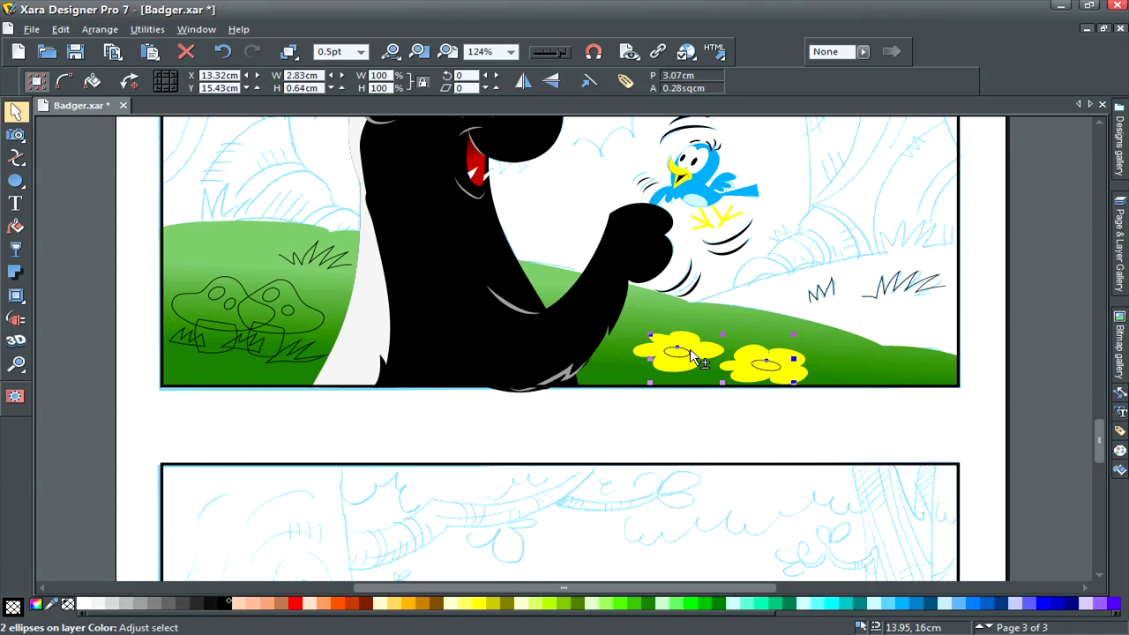
pyautogui.click(229, 604)
pyautogui.keyDown('shift'); pyautogui.click(68, 605); pyautogui.keyUp('shift')
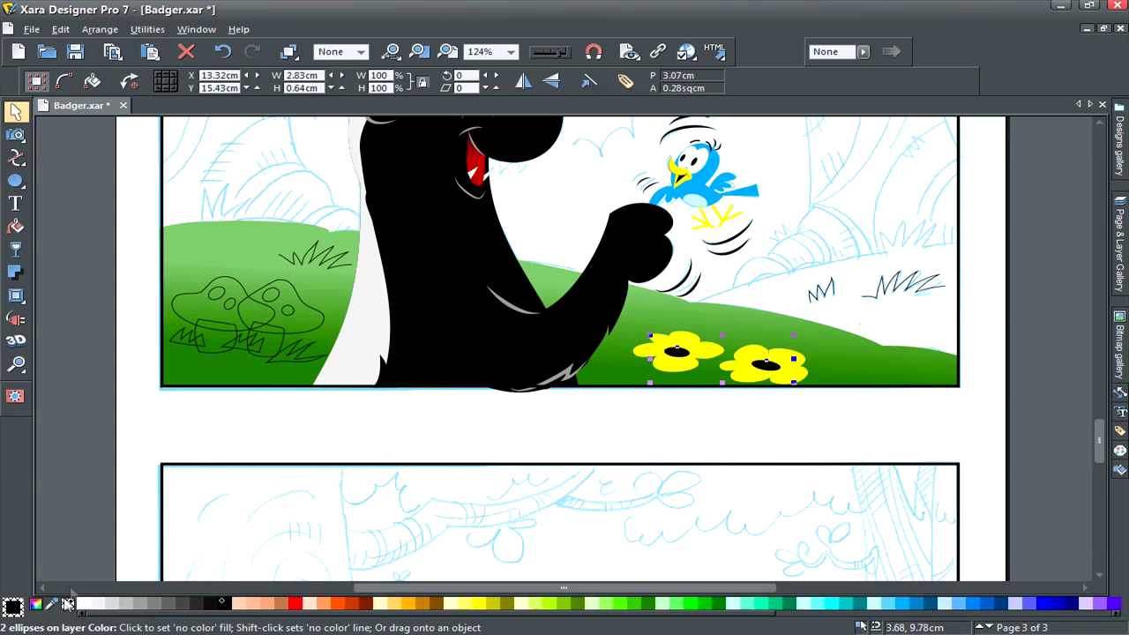
pyautogui.click(361, 508)
# Fill the three grass tufts around the mushrooms with dark green 015801 and remove their outlines
pyautogui.click(238, 334)
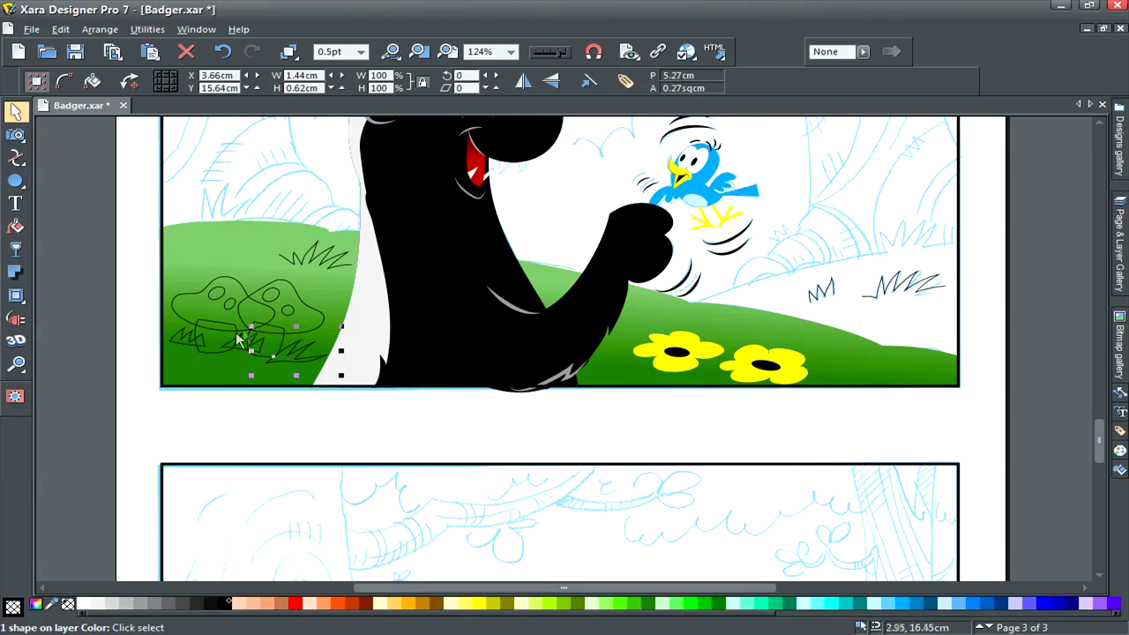
pyautogui.keyDown('shift'); pyautogui.click(181, 341); pyautogui.keyUp('shift')
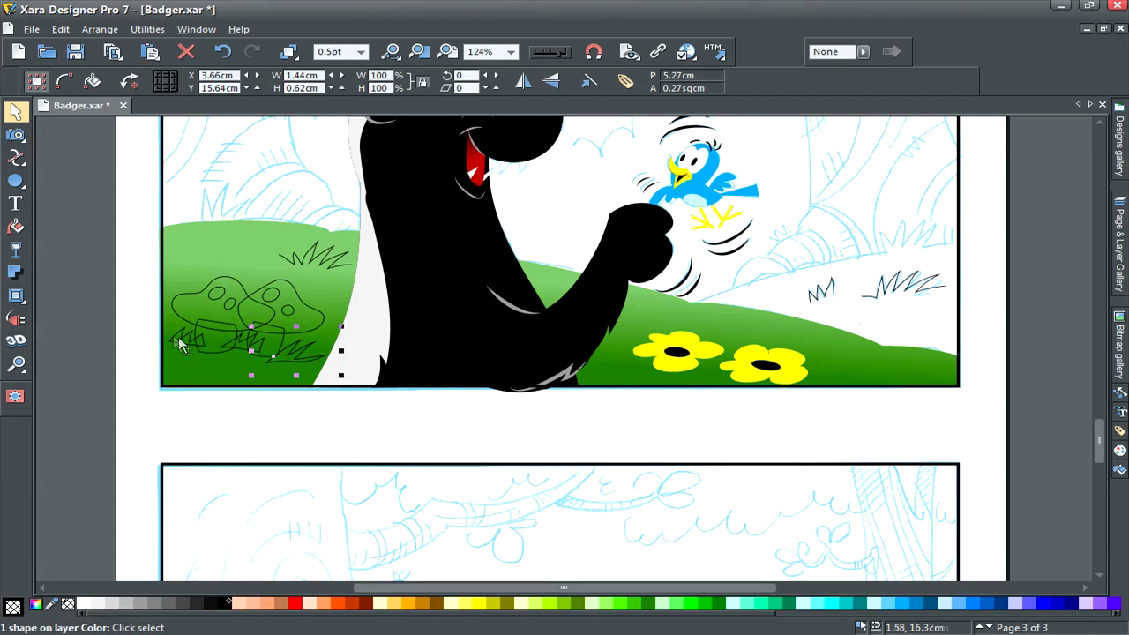
pyautogui.keyDown('shift'); pyautogui.click(247, 353); pyautogui.keyUp('shift')
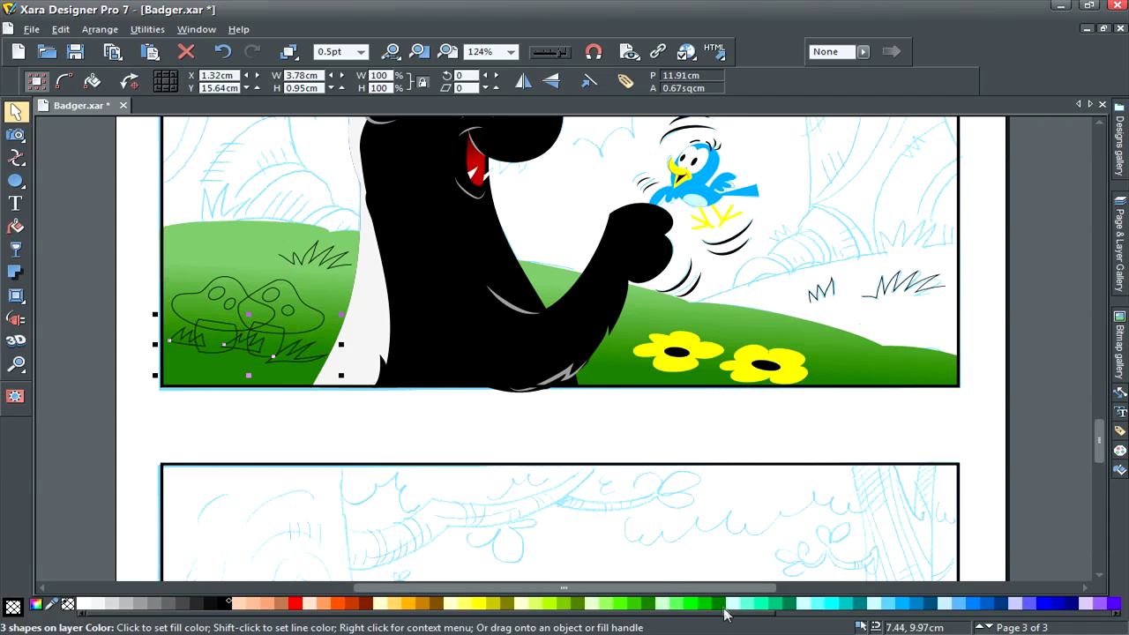
pyautogui.click(37, 605)
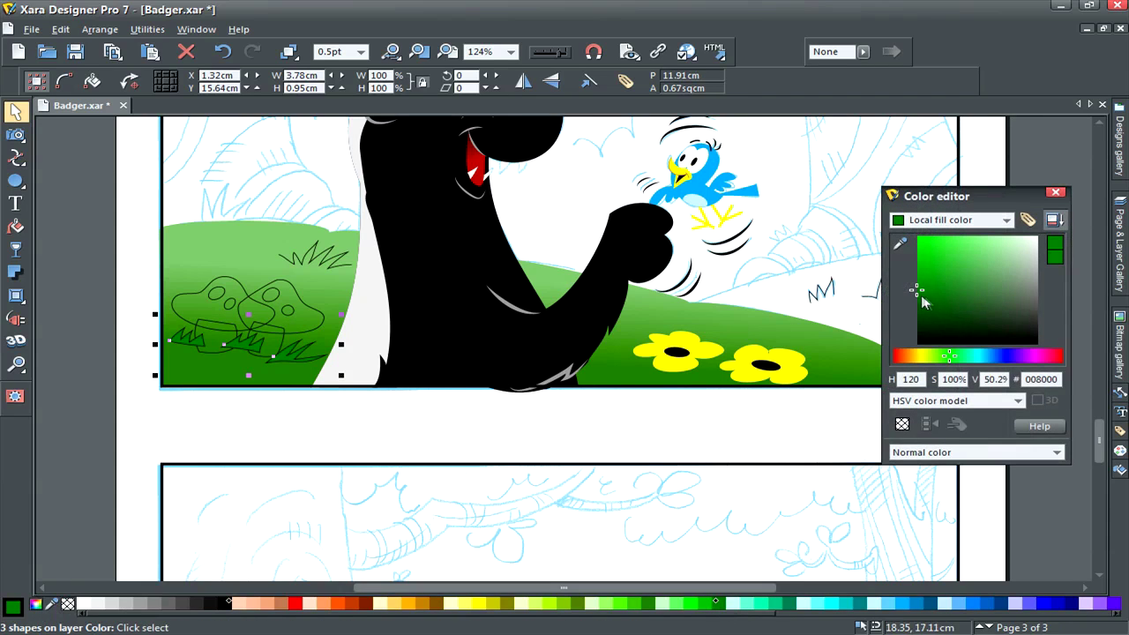
pyautogui.click(921, 298)
pyautogui.moveTo(920, 309); pyautogui.dragTo(918, 306)
pyautogui.keyDown('shift'); pyautogui.click(68, 604); pyautogui.keyUp('shift')
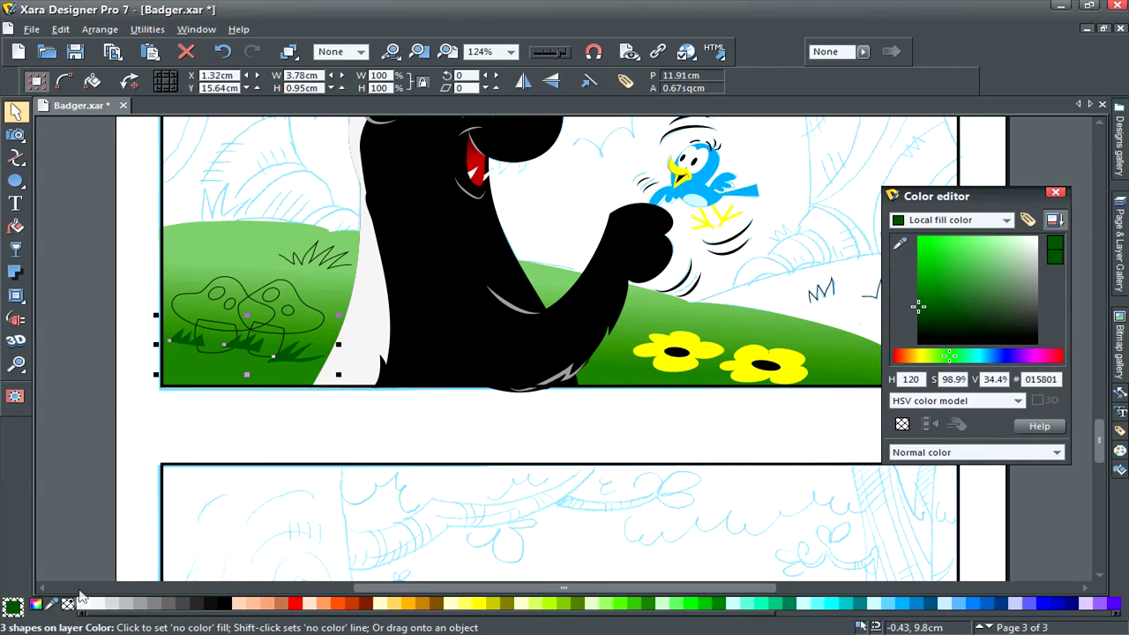
# Restack the three grass tufts by sending them to the back and moving them forward above the ground
pyautogui.hotkey('ctrl', 'b')
pyautogui.hotkey('ctrl', 'shift', 'f')
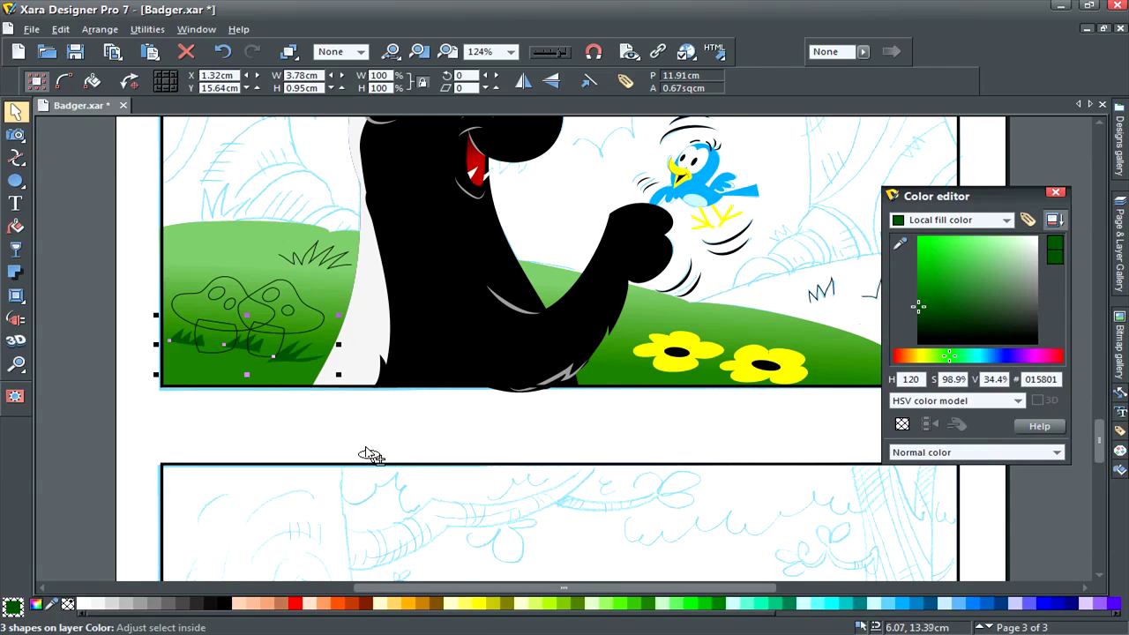
pyautogui.click(339, 423)
# Fill both mushroom stems with pale beige ccce9b and remove their outlines
pyautogui.click(291, 327)
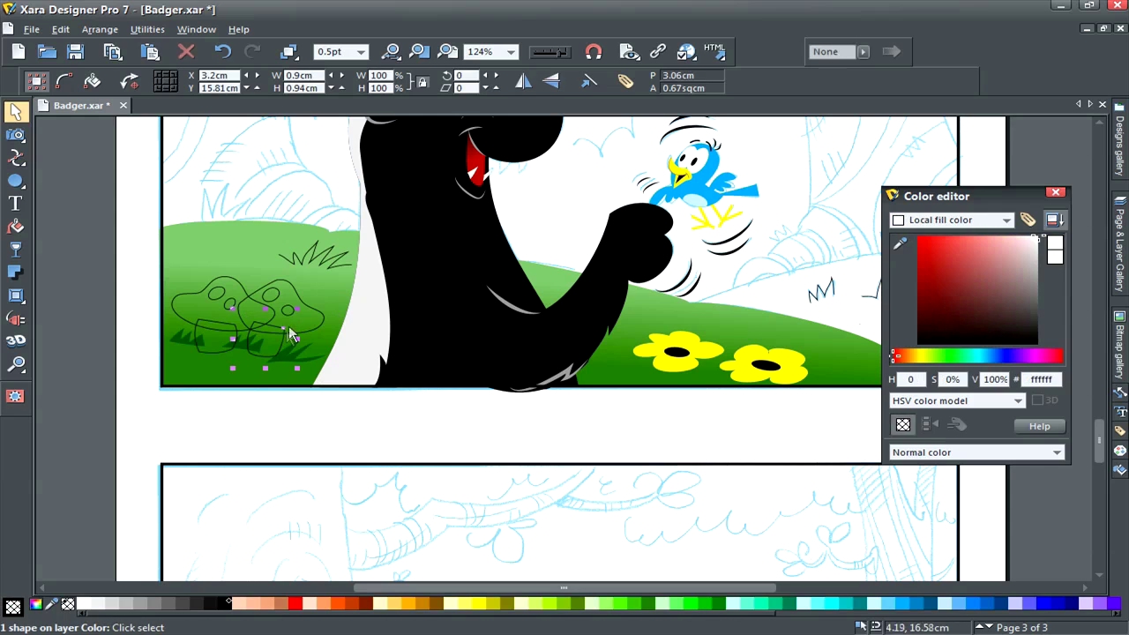
pyautogui.keyDown('shift'); pyautogui.click(200, 320); pyautogui.keyUp('shift')
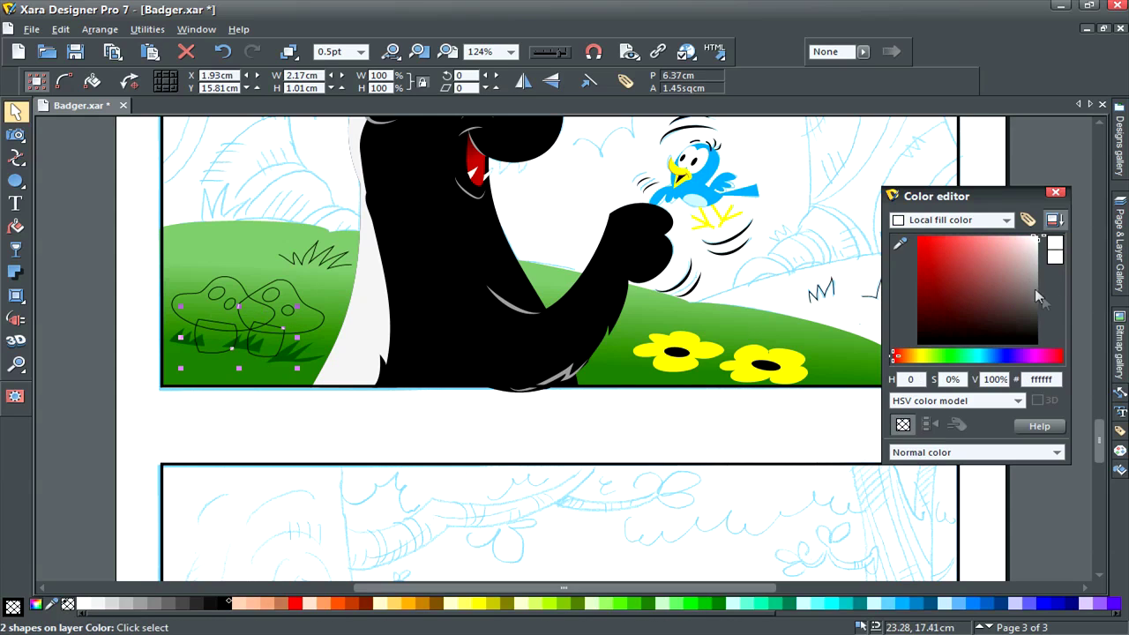
pyautogui.click(921, 356)
pyautogui.moveTo(1012, 259)
pyautogui.mouseDown()
pyautogui.moveTo(1007, 270)
pyautogui.moveTo(1008, 255)
pyautogui.mouseUp()
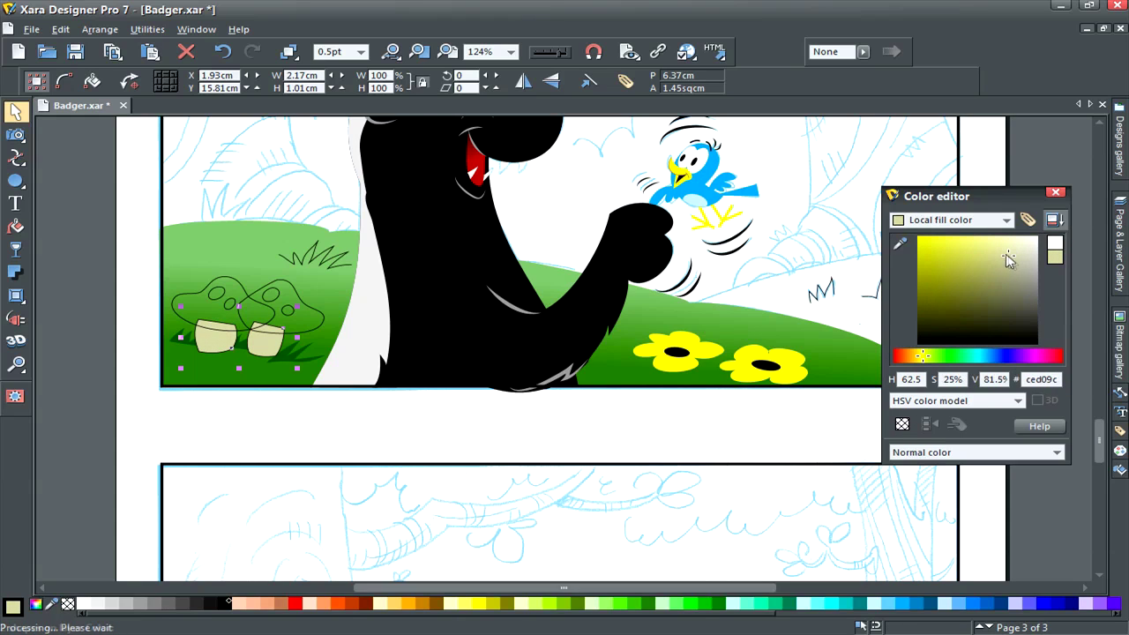
pyautogui.keyDown('shift'); pyautogui.click(68, 605); pyautogui.keyUp('shift')
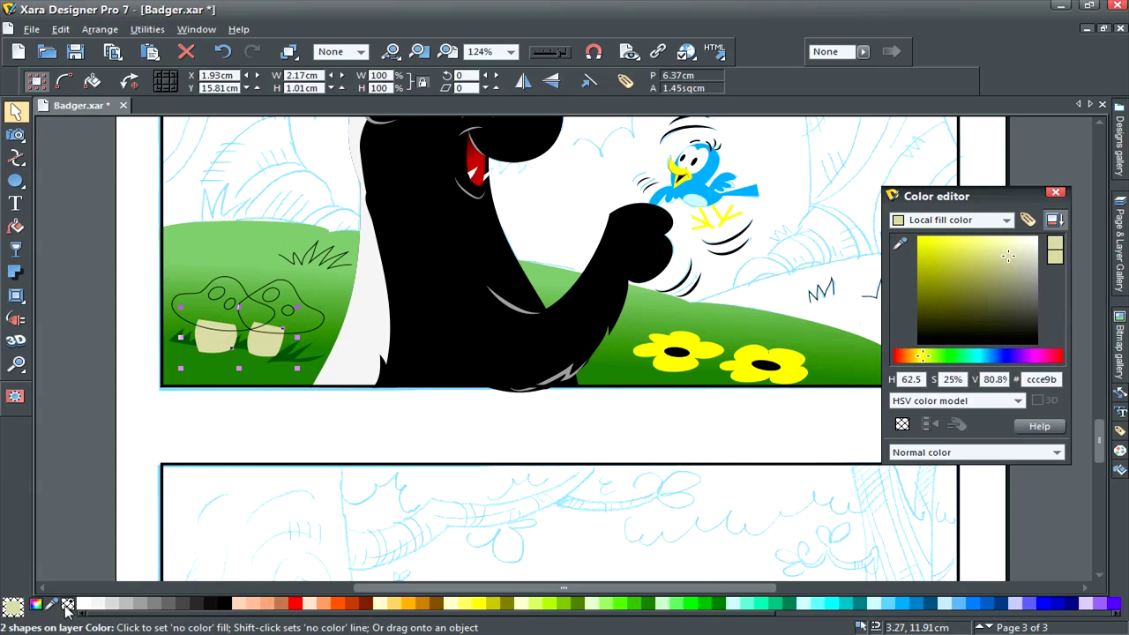
pyautogui.click(322, 430)
# Fill both mushroom caps with dusty red ab7373 and remove their outlines
pyautogui.click(238, 279)
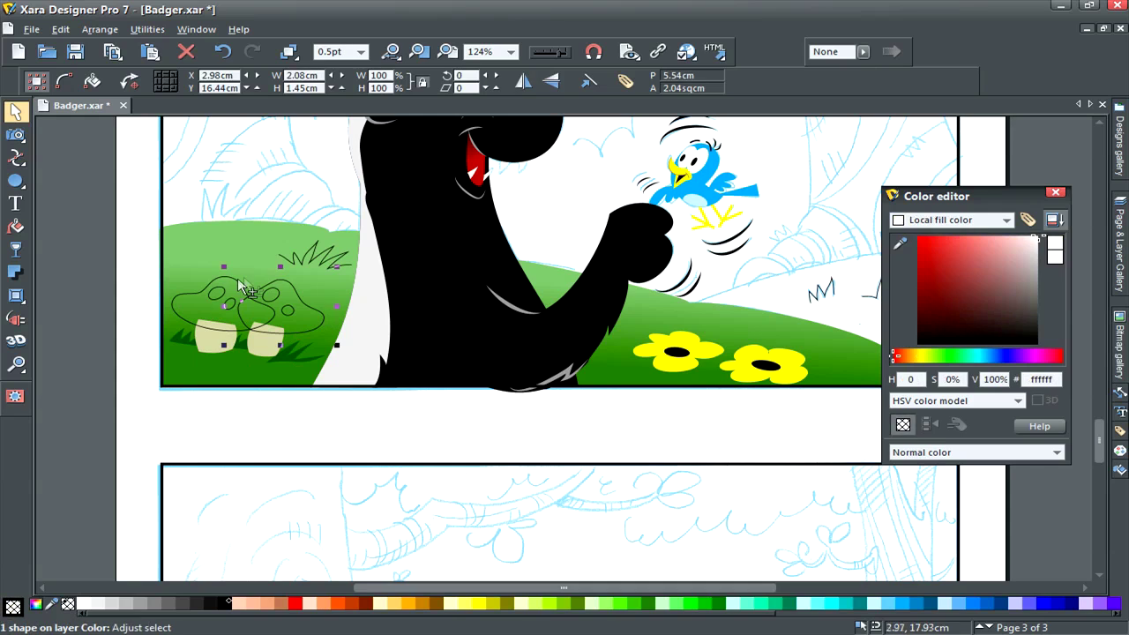
pyautogui.moveTo(993, 255)
pyautogui.mouseDown()
pyautogui.moveTo(980, 265)
pyautogui.moveTo(999, 271)
pyautogui.mouseUp()
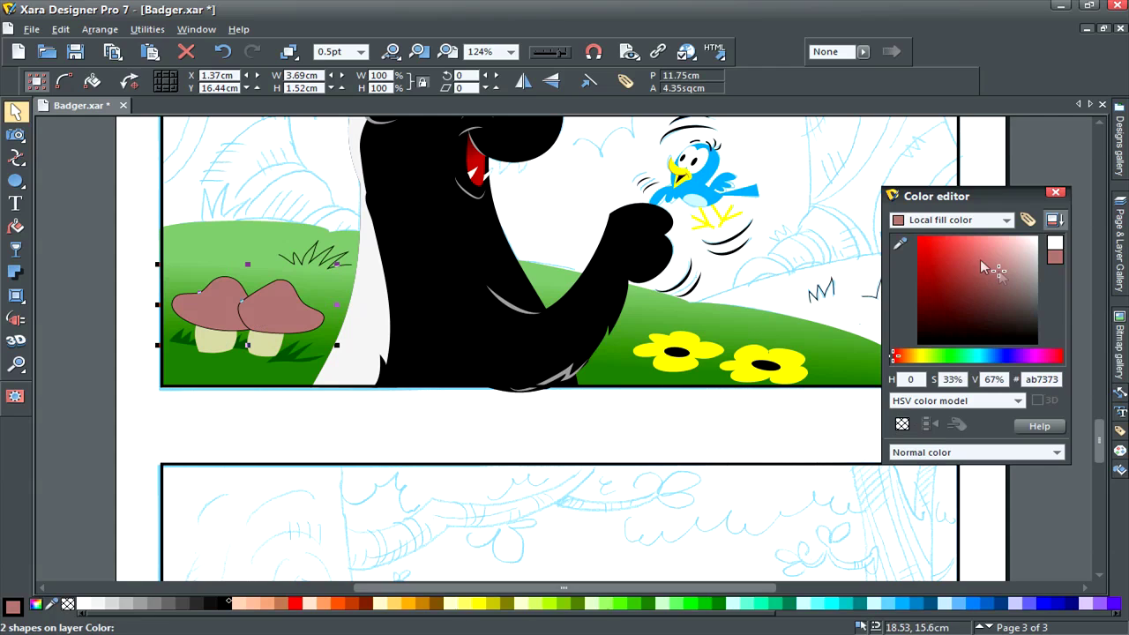
pyautogui.keyDown('shift'); pyautogui.click(68, 604); pyautogui.keyUp('shift')
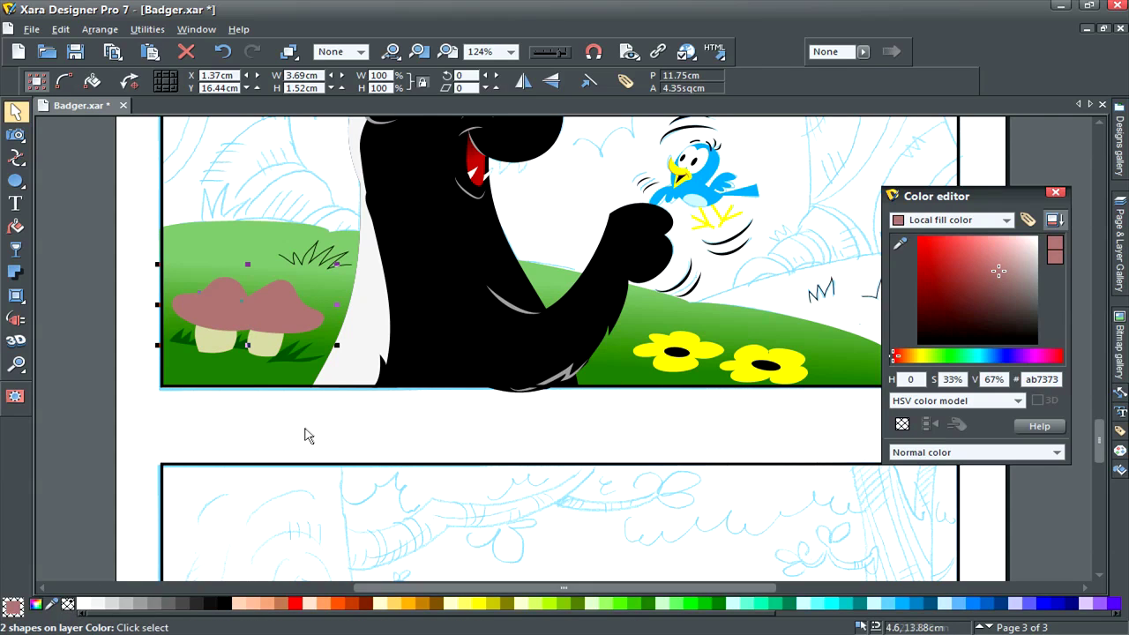
pyautogui.press('Escape')
# Bring the two oval spots in front of the left mushroom's cap
pyautogui.moveTo(114, 233); pyautogui.dragTo(280, 384)
pyautogui.click(104, 258)
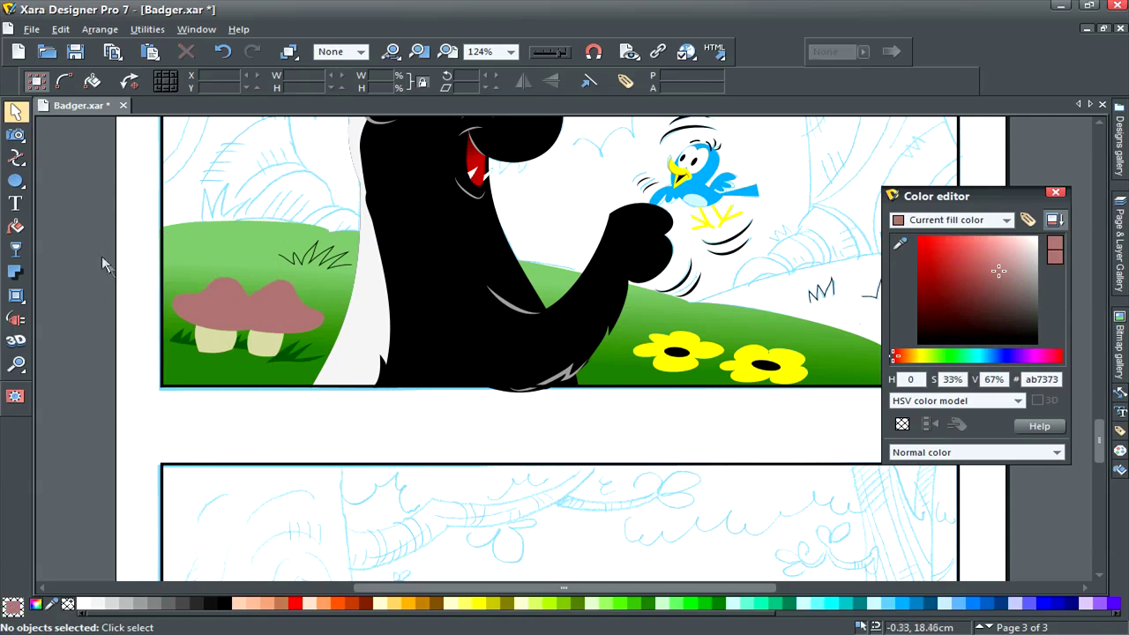
pyautogui.moveTo(105, 248); pyautogui.dragTo(270, 344)
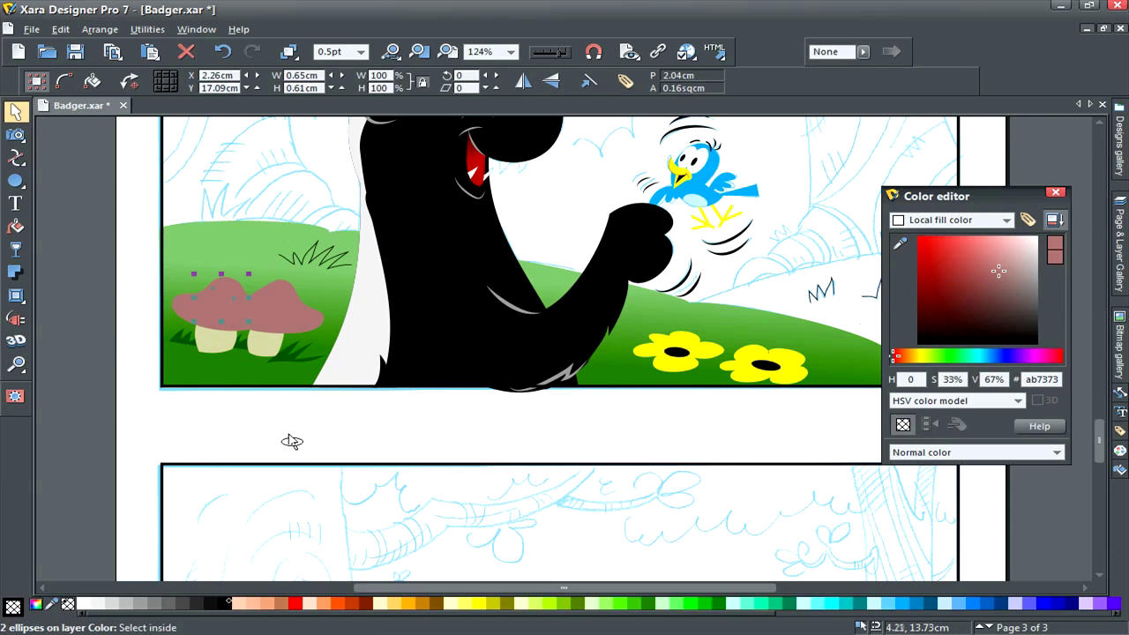
pyautogui.click(300, 411)
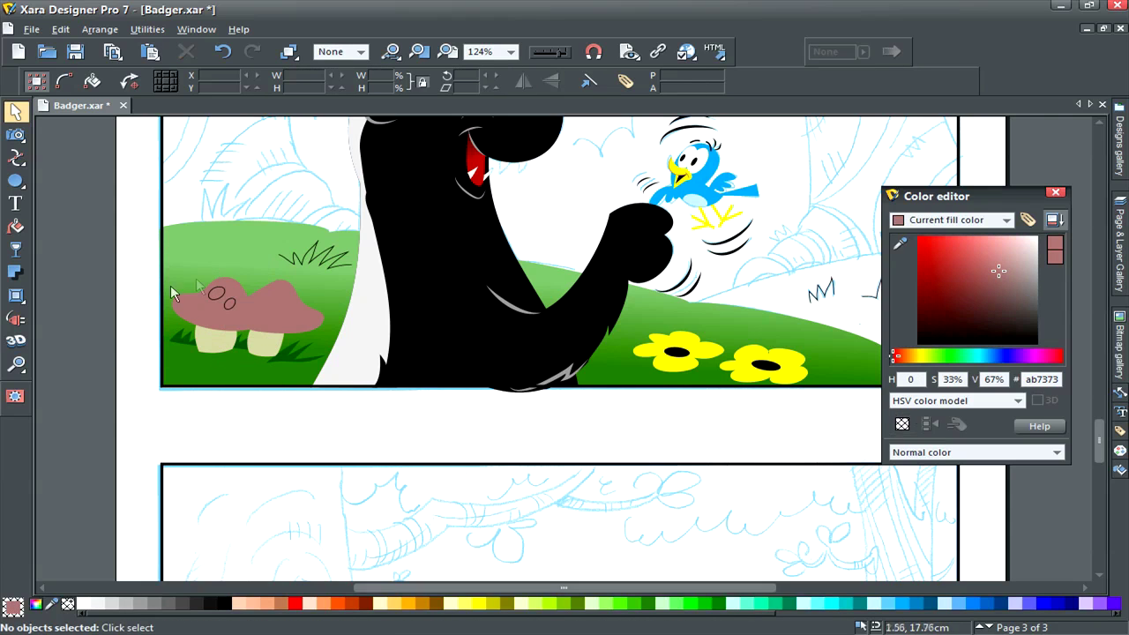
# Fill the left mushroom's two spots with red ad3f3f and remove their outlines
pyautogui.moveTo(146, 261); pyautogui.dragTo(247, 320)
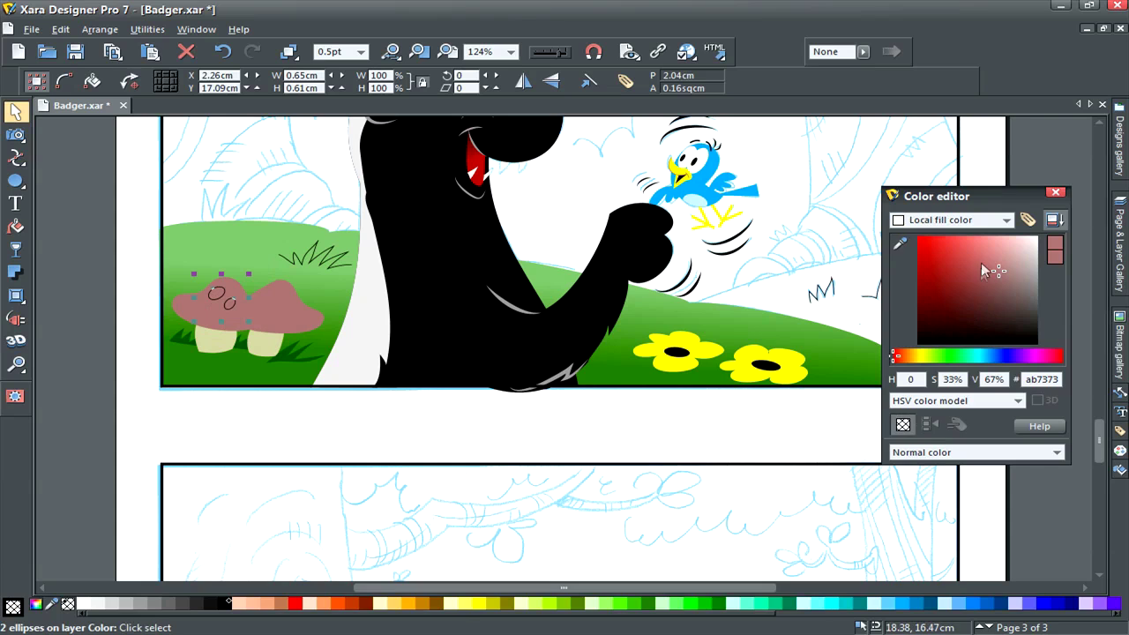
pyautogui.moveTo(981, 262)
pyautogui.mouseDown()
pyautogui.moveTo(958, 258)
pyautogui.moveTo(962, 273)
pyautogui.mouseUp()
pyautogui.keyDown('shift'); pyautogui.click(68, 604); pyautogui.keyUp('shift')
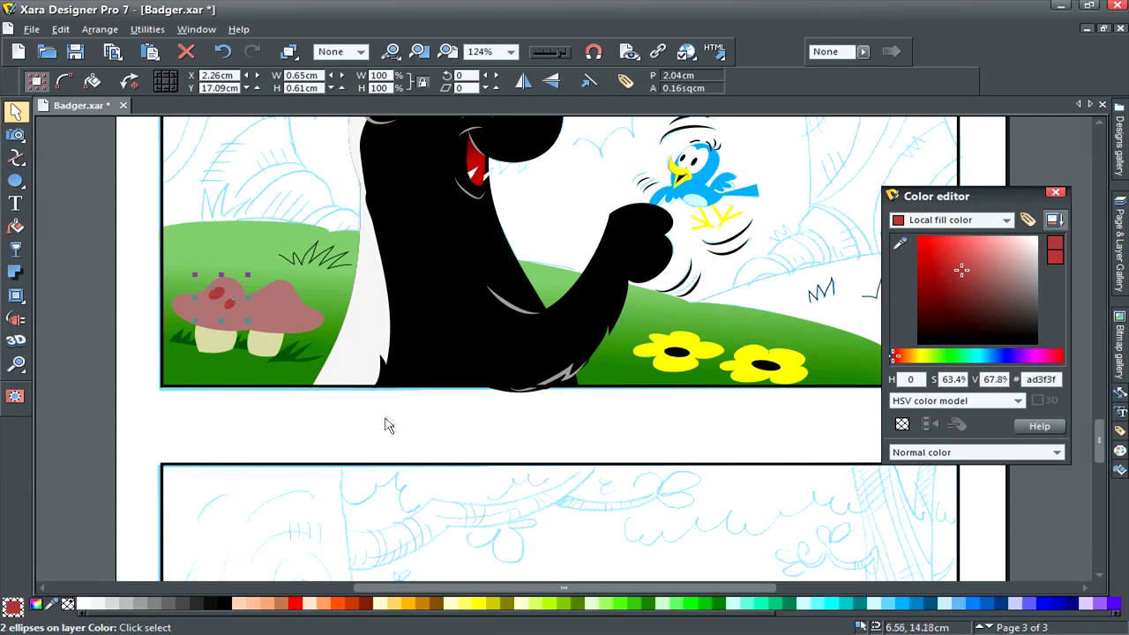
pyautogui.click(391, 434)
# Change the left mushroom cap's fill to light pink ea8f8f
pyautogui.click(211, 319)
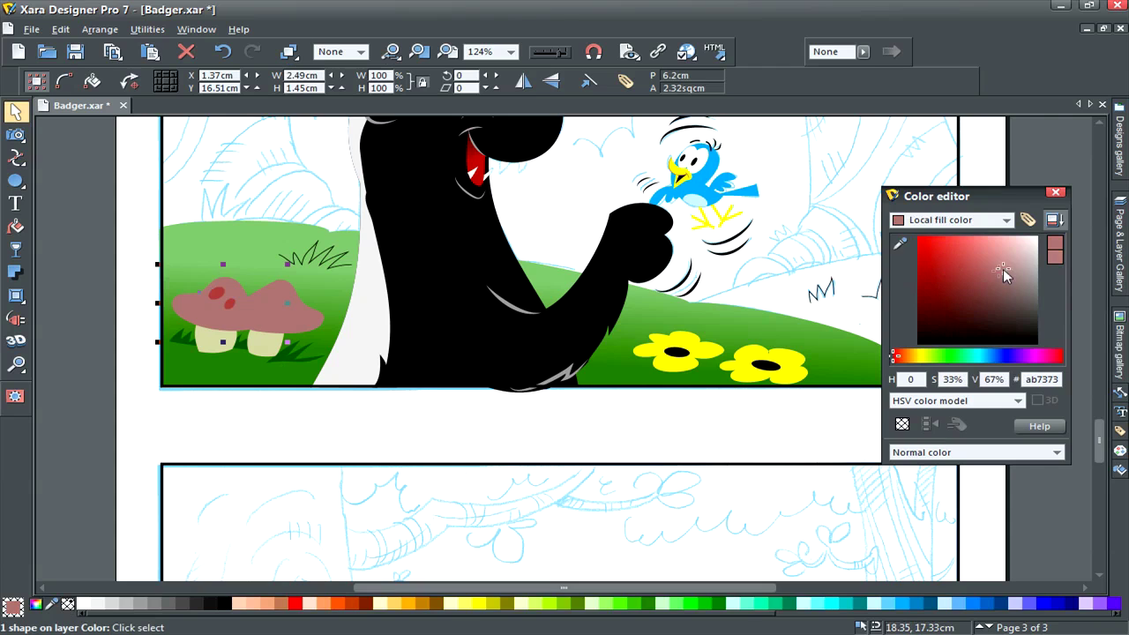
pyautogui.moveTo(1003, 269); pyautogui.dragTo(991, 246)
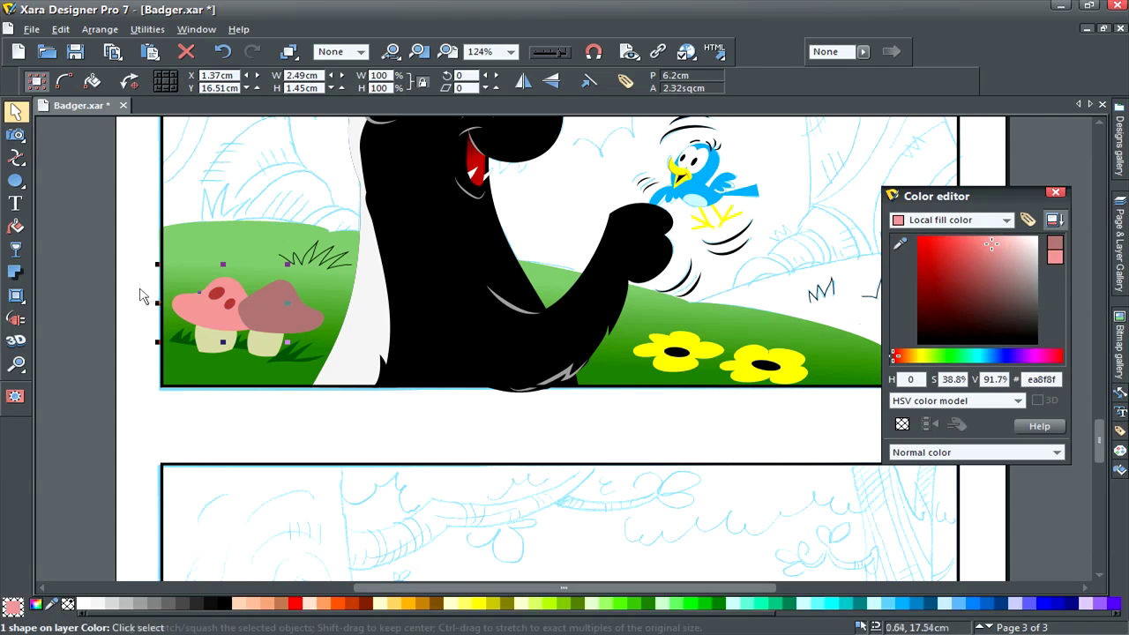
pyautogui.moveTo(128, 256); pyautogui.dragTo(275, 338)
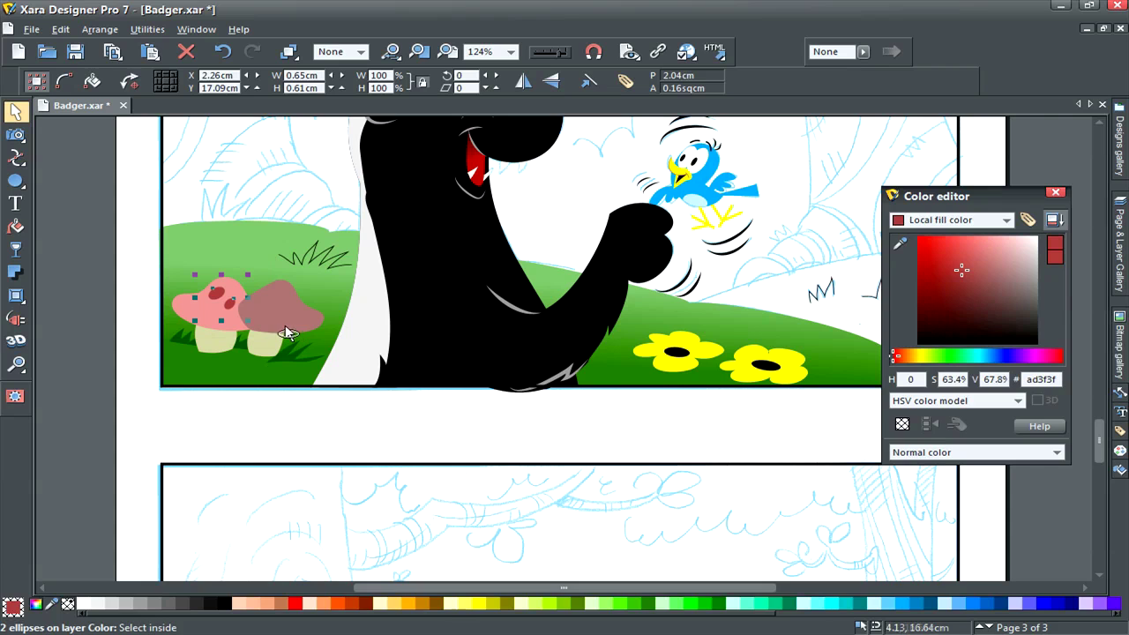
pyautogui.click(302, 409)
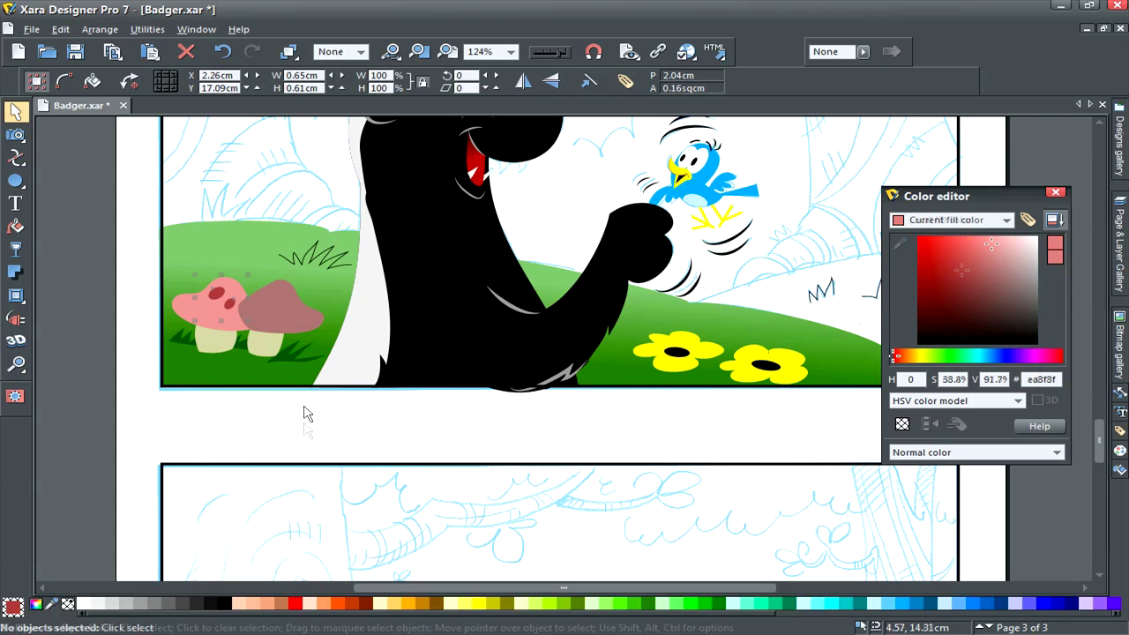
# Fill the right mushroom's cap with the left cap's pink ea8f8f and move it behind its two oval spots
pyautogui.click(312, 312)
pyautogui.moveTo(899, 244); pyautogui.dragTo(217, 312)
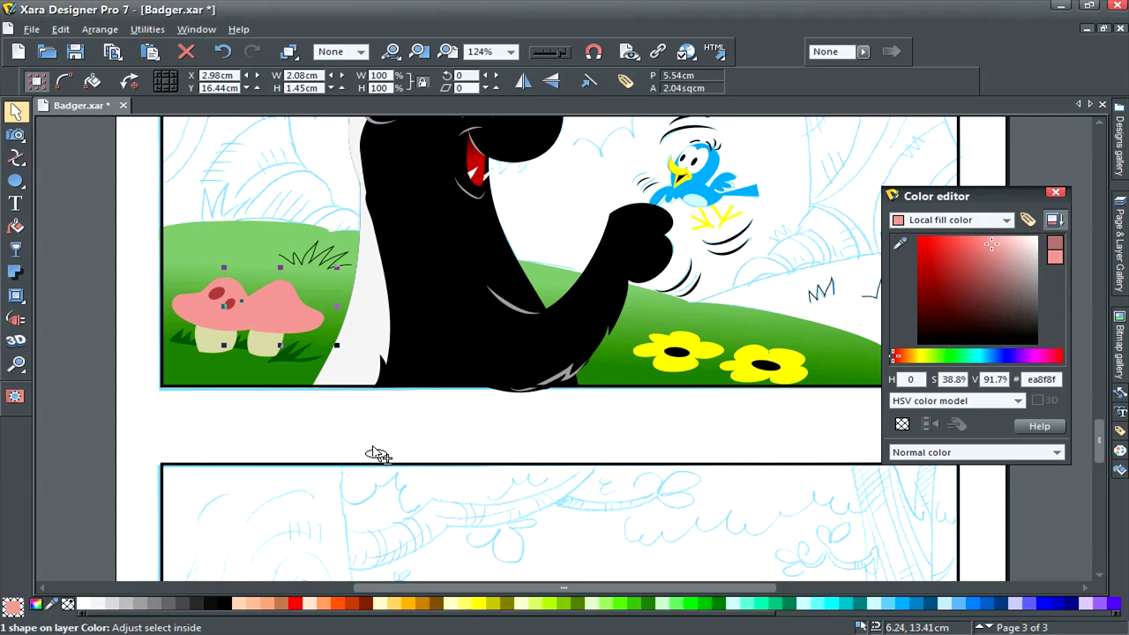
pyautogui.hotkey('ctrl', 'shift', 'b')
pyautogui.hotkey('ctrl', 'shift', 'b')
pyautogui.hotkey('ctrl', 'shift', 'b')
pyautogui.click(334, 416)
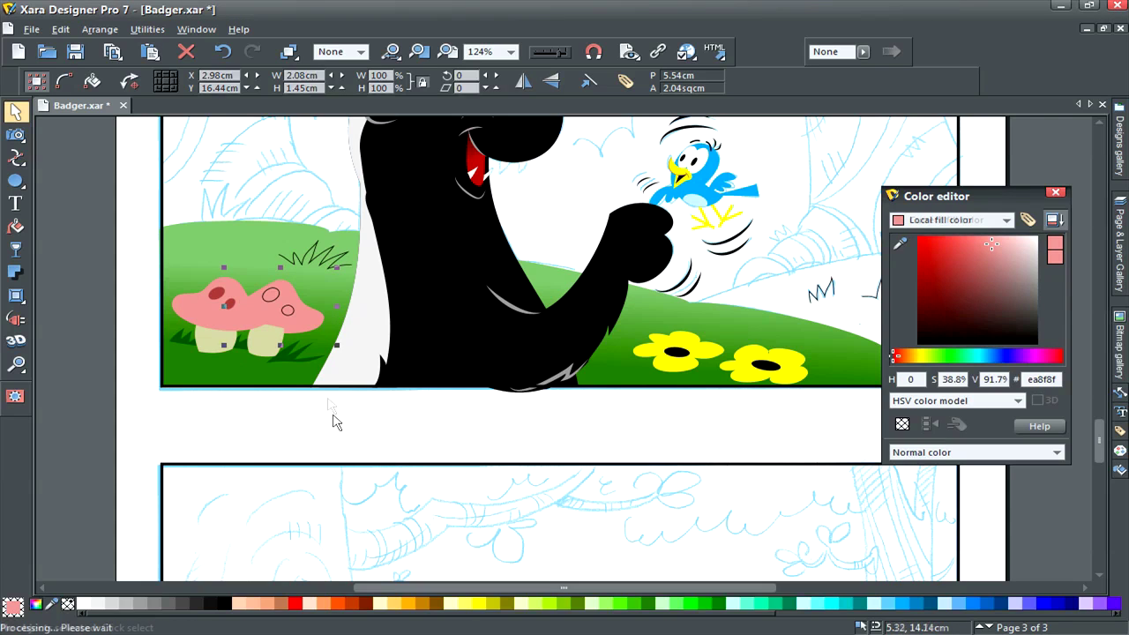
# Copy the left mushroom spots' red ad3f3f fill and outline-free style onto the right mushroom's two spots
pyautogui.keyDown('ctrl'); pyautogui.click(217, 292); pyautogui.keyUp('ctrl')
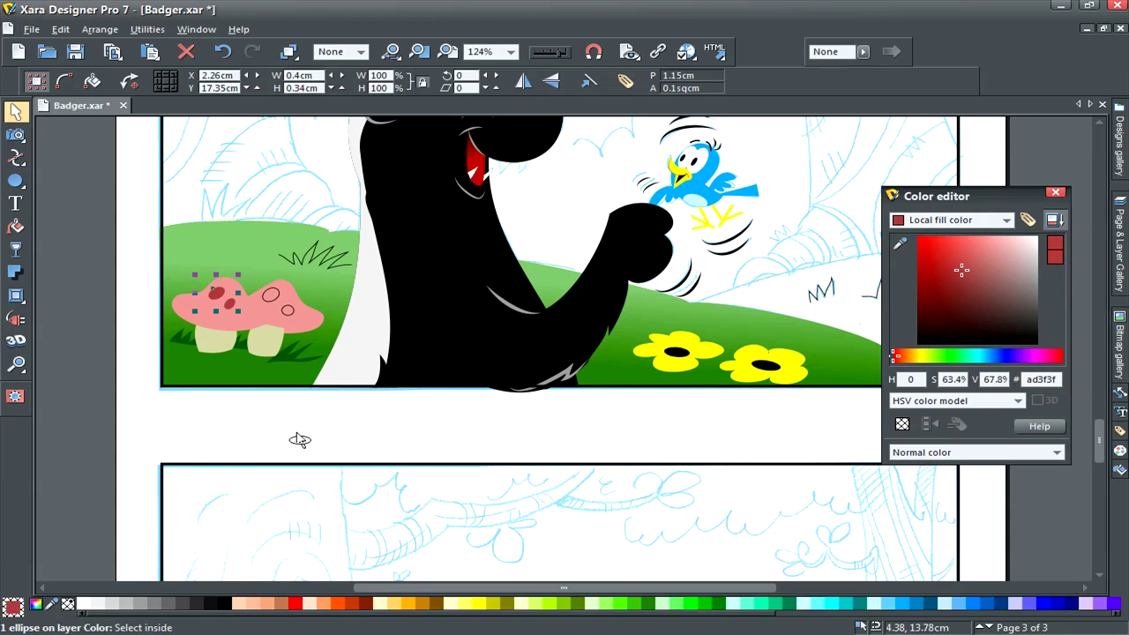
pyautogui.keyDown('ctrl'); pyautogui.click(291, 309); pyautogui.keyUp('ctrl')
pyautogui.keyDown('shift'); pyautogui.click(276, 291); pyautogui.keyUp('shift')
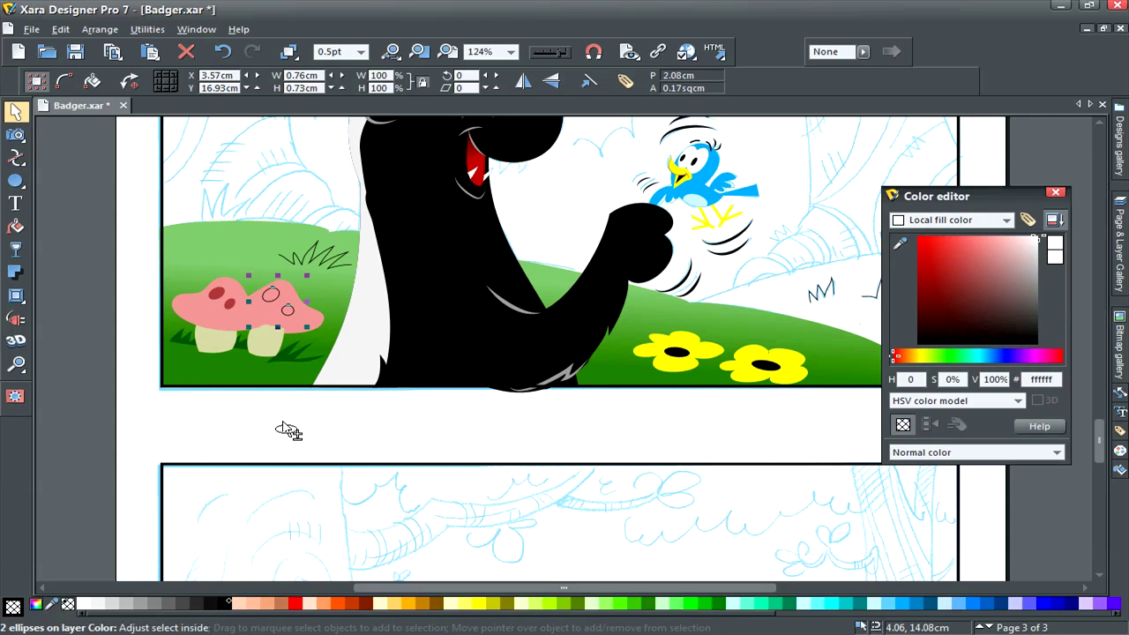
pyautogui.hotkey('ctrl', 'shift', 'a')
pyautogui.click(288, 434)
pyautogui.click(264, 345)
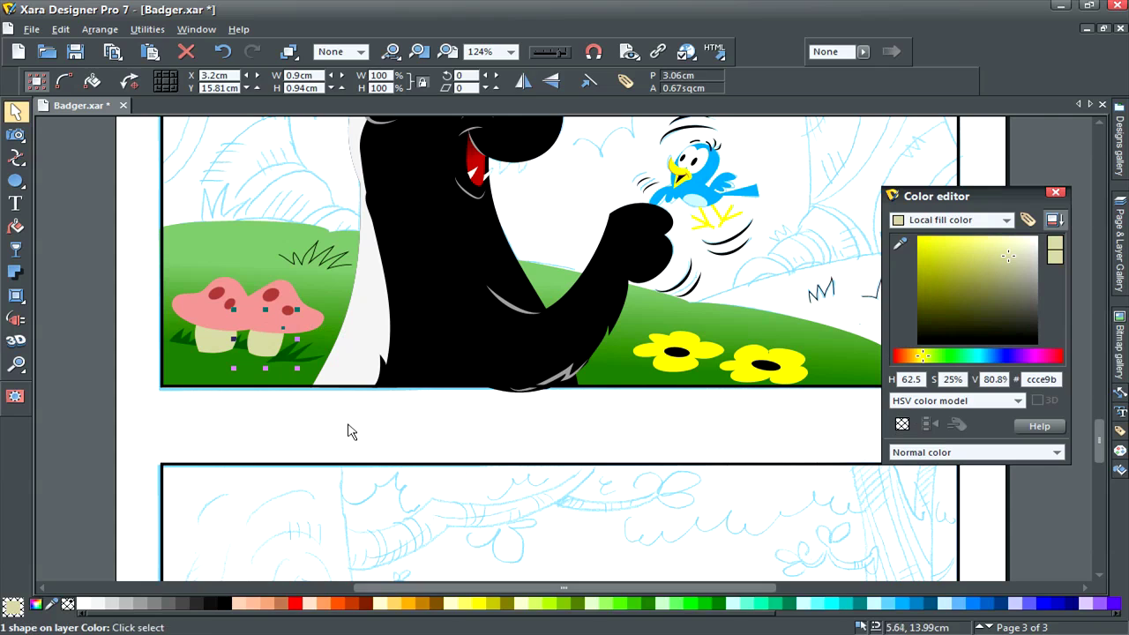
pyautogui.click(347, 433)
# Apply a vertical linear gradient to both mushroom caps, fading from white at the lower rim to pink
pyautogui.click(284, 264)
pyautogui.click(15, 227)
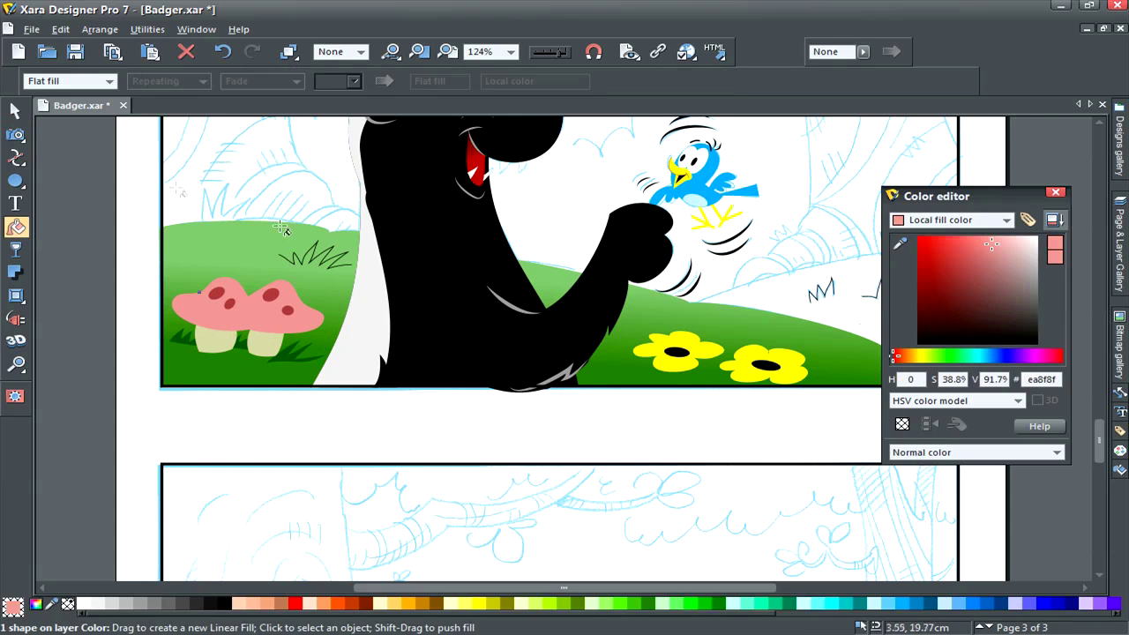
pyautogui.moveTo(213, 337); pyautogui.dragTo(212, 315)
pyautogui.click(295, 327)
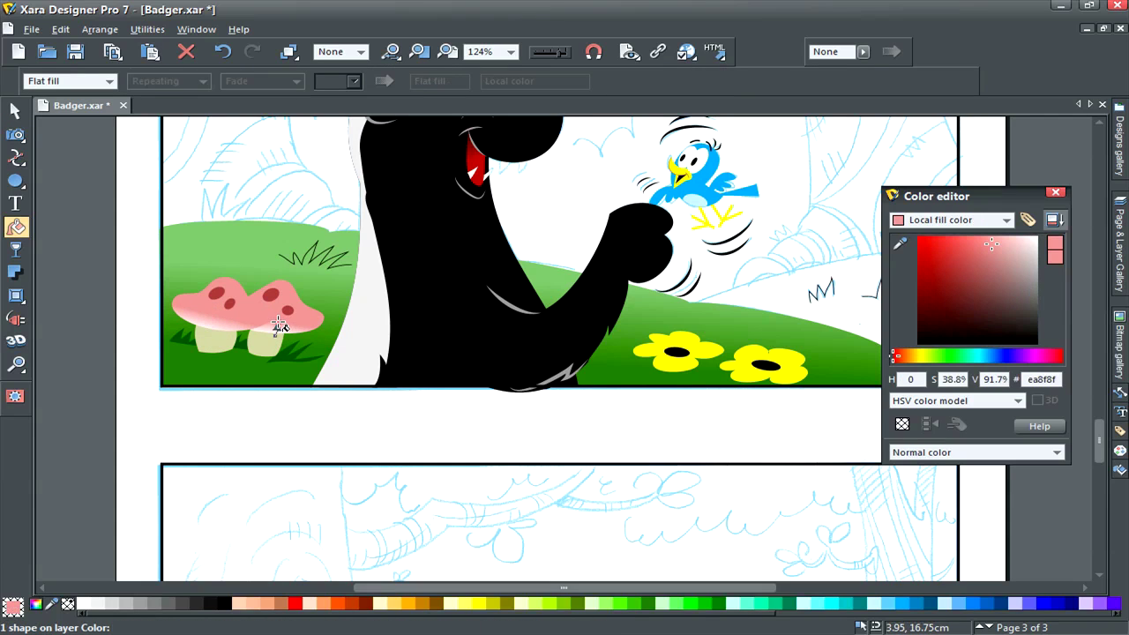
# Apply a horizontal linear gradient between white and beige ccce9b to both mushroom stems
pyautogui.click(277, 337)
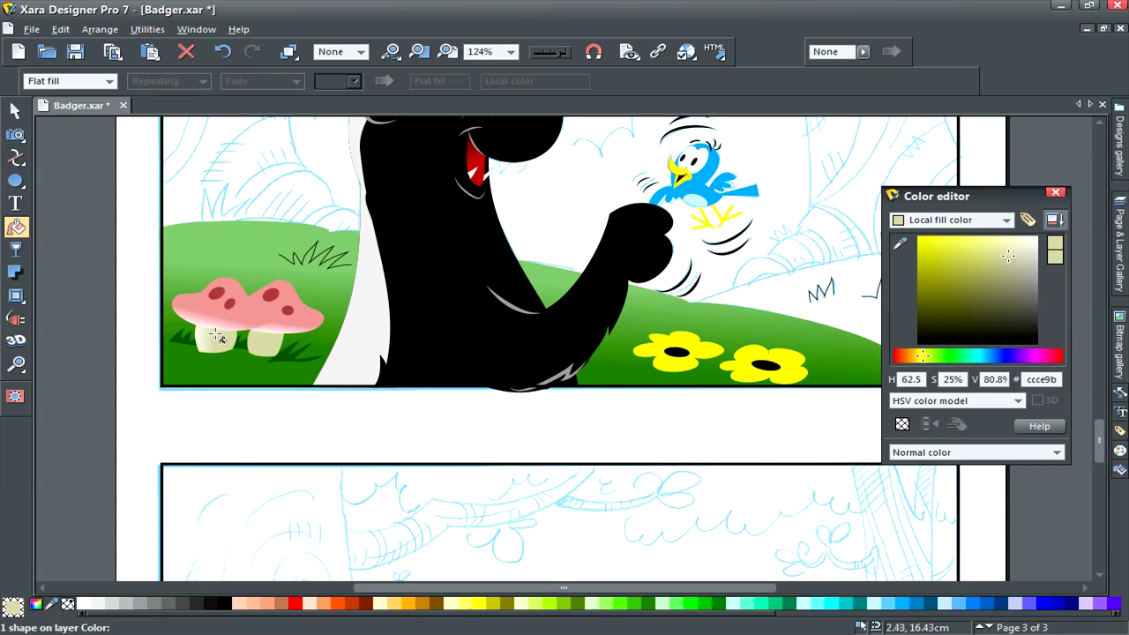
pyautogui.click(221, 335)
pyautogui.moveTo(209, 335); pyautogui.dragTo(283, 339)
pyautogui.click(257, 343)
# Set the line colour of the grass tuft above the mushrooms to green 008000 and its width to 1 pt
pyautogui.press('space')
pyautogui.click(348, 253)
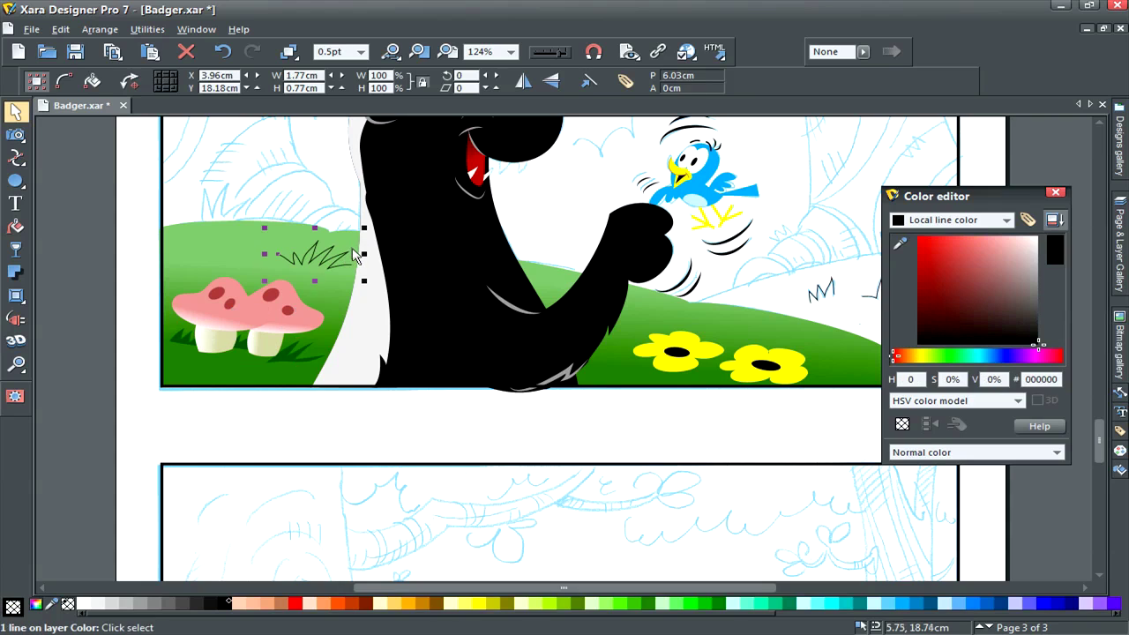
pyautogui.keyDown('shift'); pyautogui.click(721, 605); pyautogui.keyUp('shift')
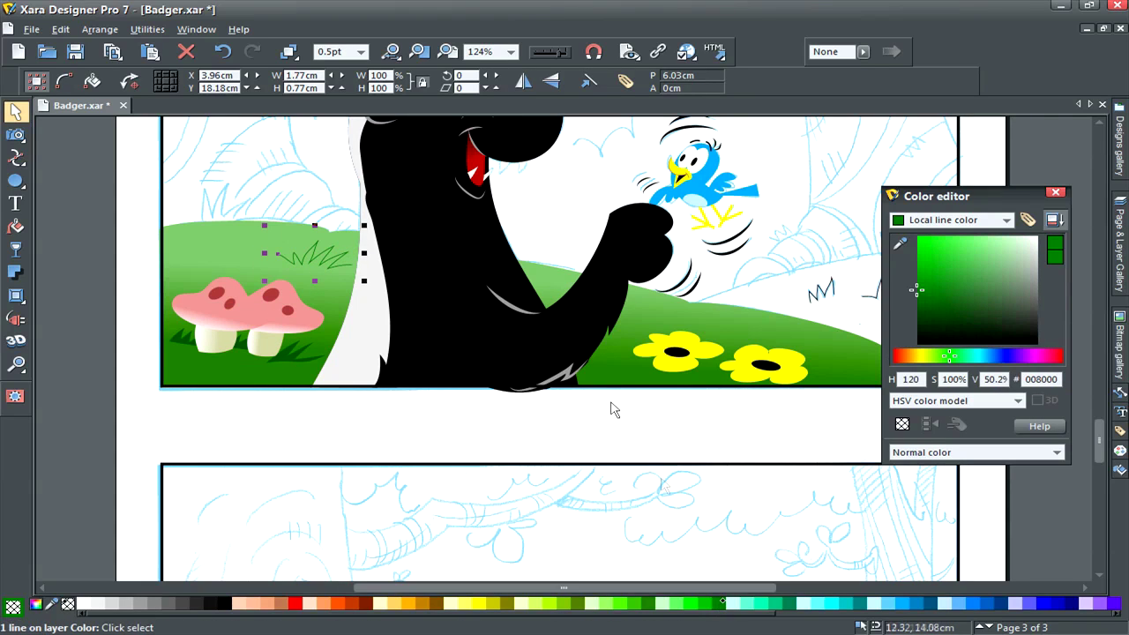
pyautogui.click(360, 51)
pyautogui.click(350, 98)
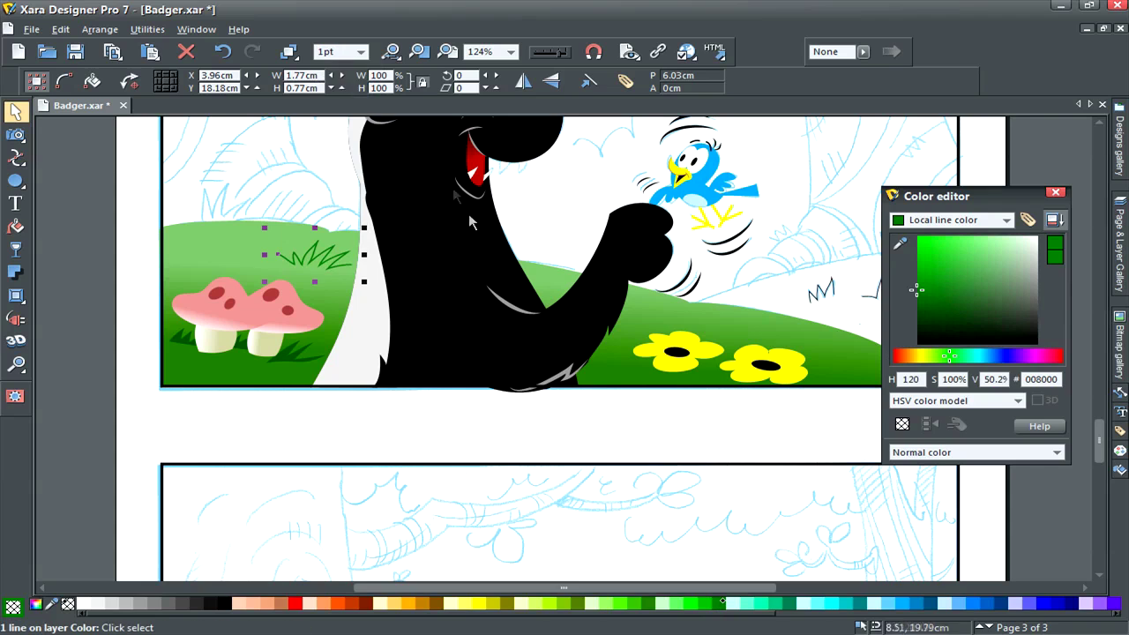
# Try a rippled stroke profile on the green grass line with a line width of 2 pt
pyautogui.press('F3')
pyautogui.click(534, 81)
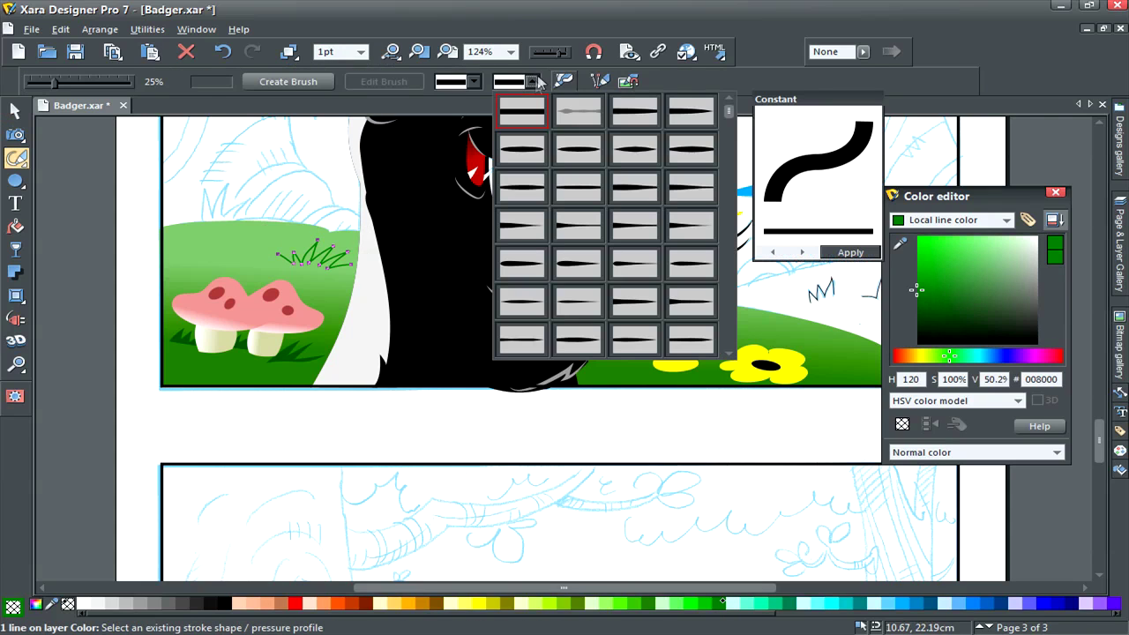
pyautogui.moveTo(728, 116); pyautogui.dragTo(731, 339)
pyautogui.click(530, 346)
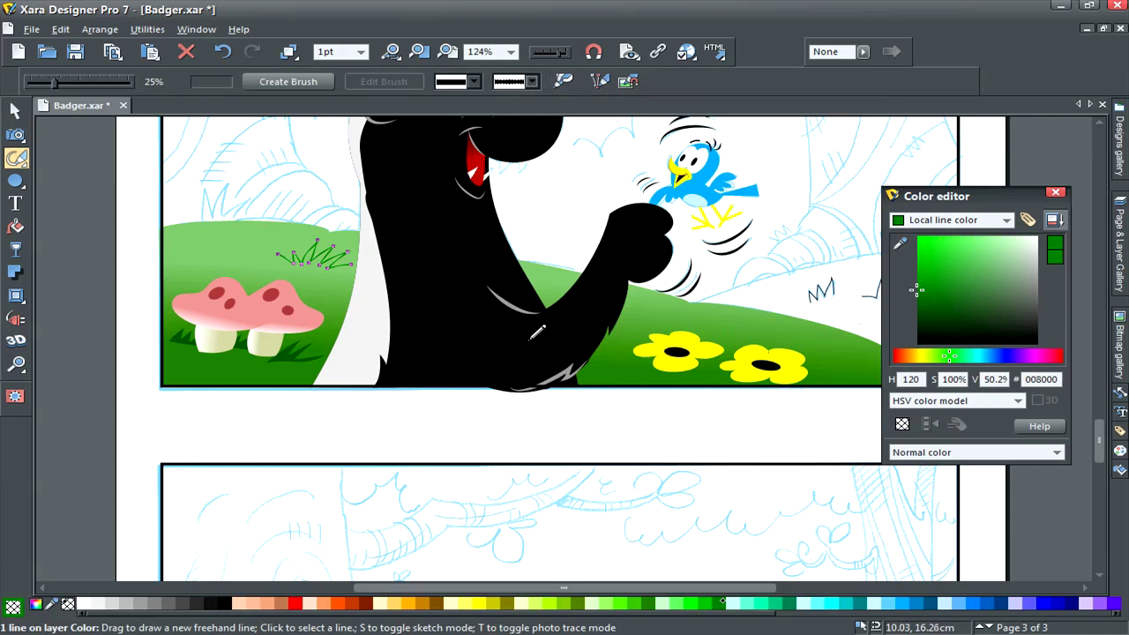
pyautogui.click(360, 51)
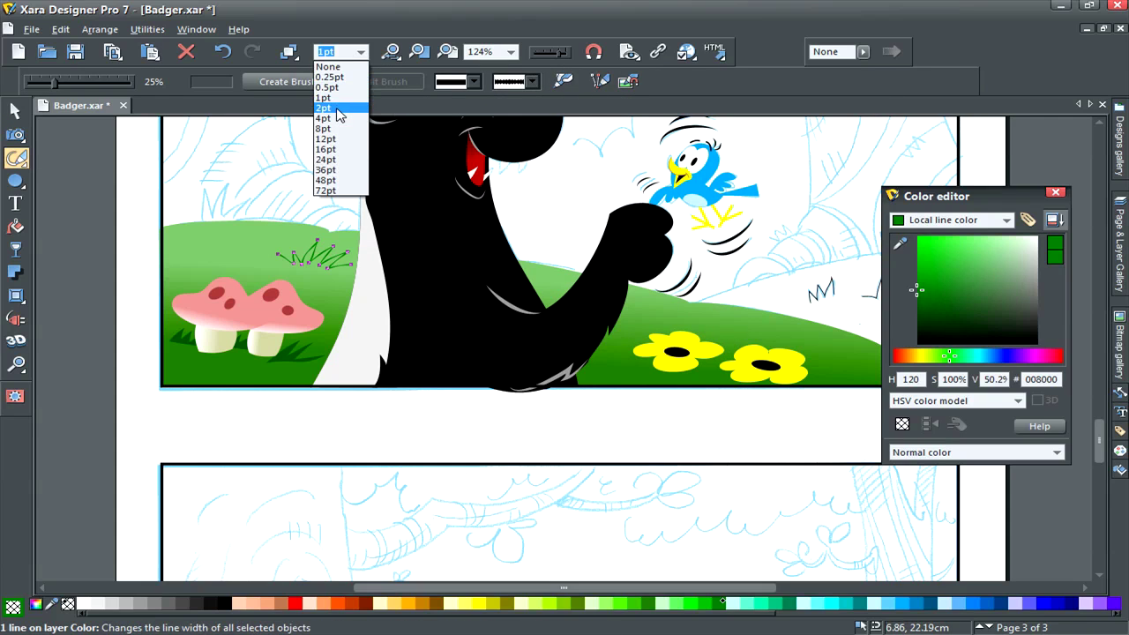
pyautogui.click(338, 108)
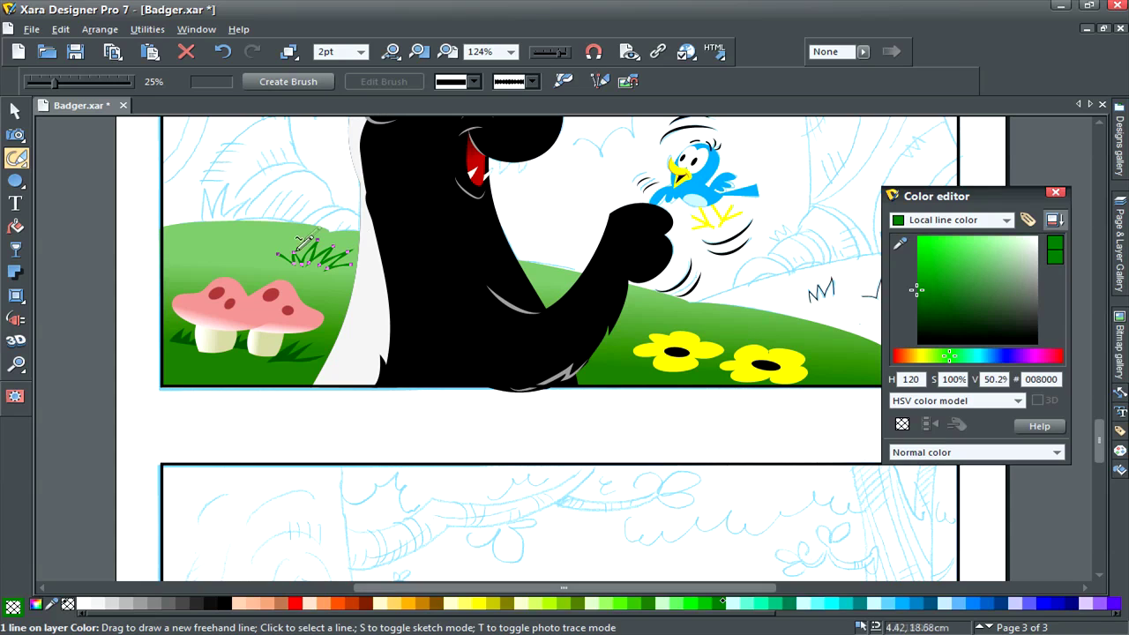
# Close the grass line above the mushrooms into an outline-free shape and fill it with green 5eac43
pyautogui.moveTo(277, 254)
pyautogui.mouseDown()
pyautogui.moveTo(338, 266)
pyautogui.moveTo(330, 272)
pyautogui.moveTo(356, 258)
pyautogui.mouseUp()
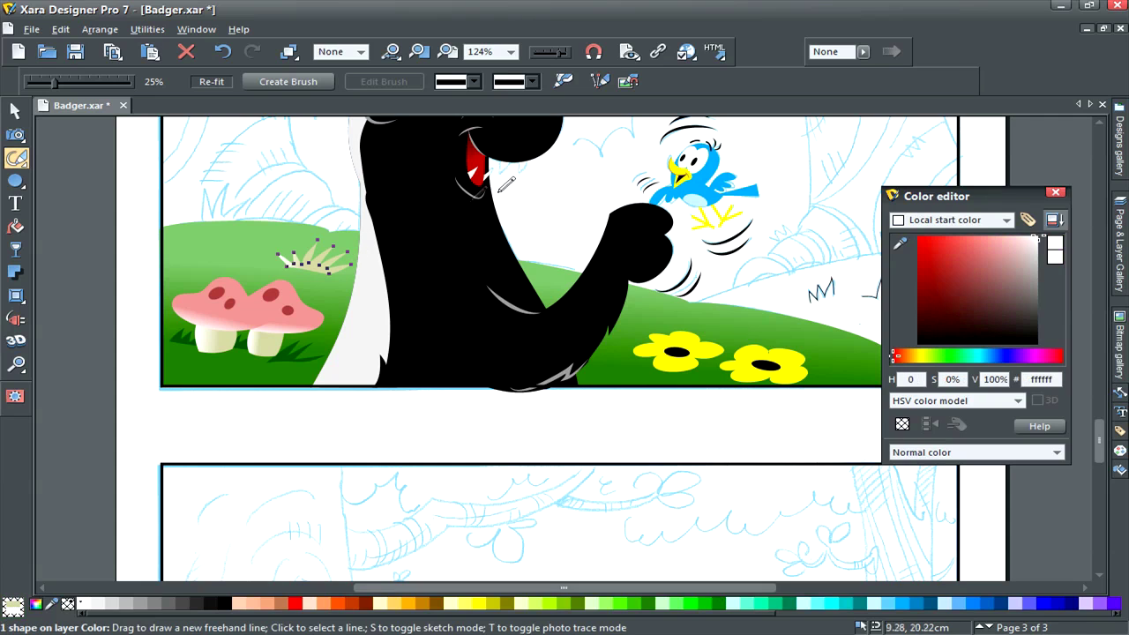
pyautogui.click(313, 364)
pyautogui.hotkey('ctrl', 'c')
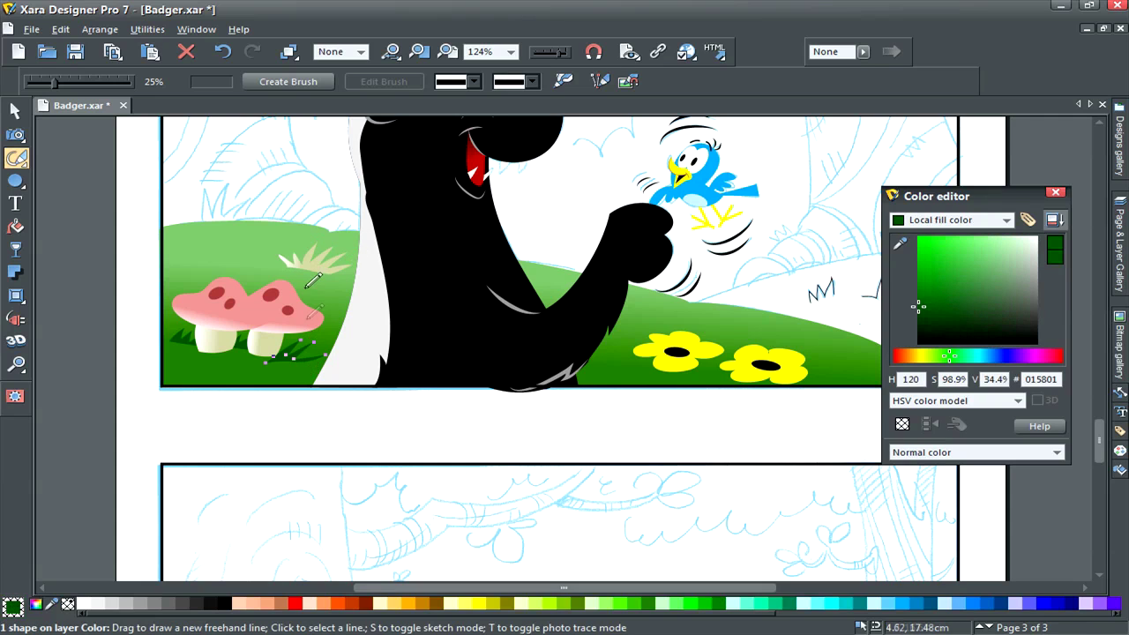
pyautogui.click(311, 266)
pyautogui.hotkey('ctrl', 'shift', 'a')
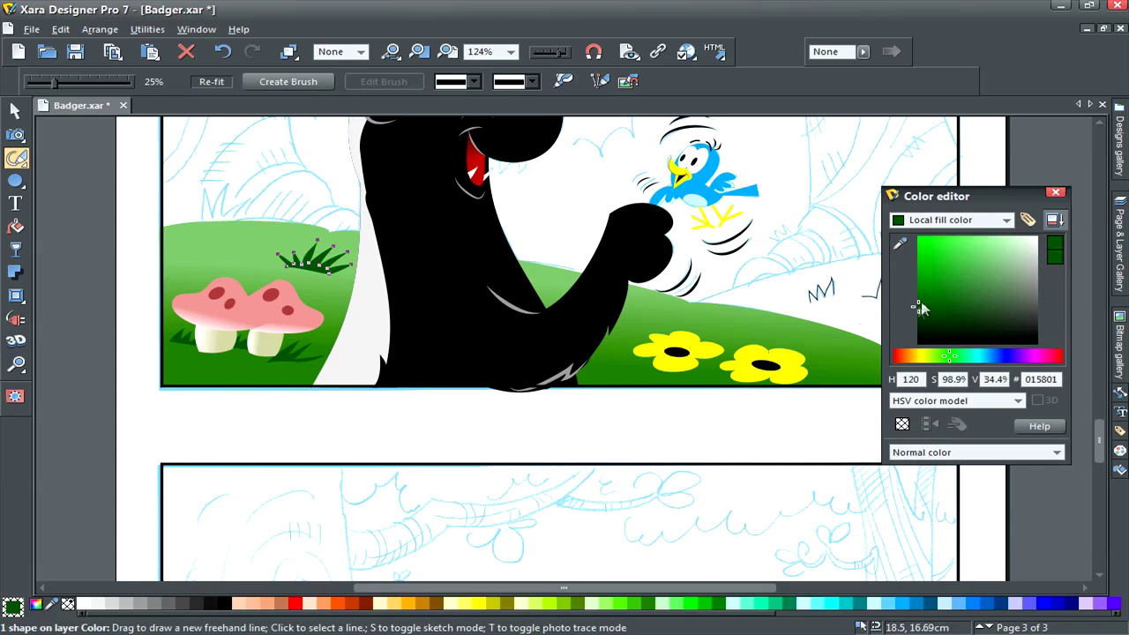
pyautogui.moveTo(920, 307); pyautogui.dragTo(959, 275)
pyautogui.moveTo(902, 243); pyautogui.dragTo(339, 300)
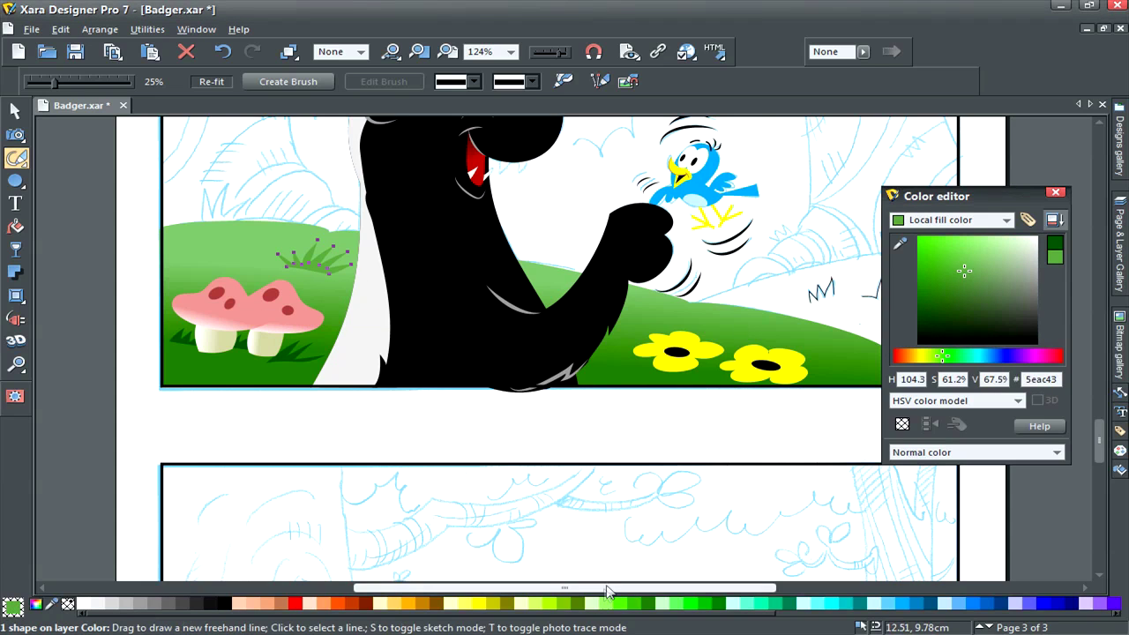
# Start the rear hill's outline from the panel's right border to the front hill, curving its upper edge along the sketch
pyautogui.moveTo(607, 589)
pyautogui.mouseDown()
pyautogui.moveTo(761, 562)
pyautogui.moveTo(722, 563)
pyautogui.moveTo(743, 561)
pyautogui.mouseUp()
pyautogui.click(545, 357)
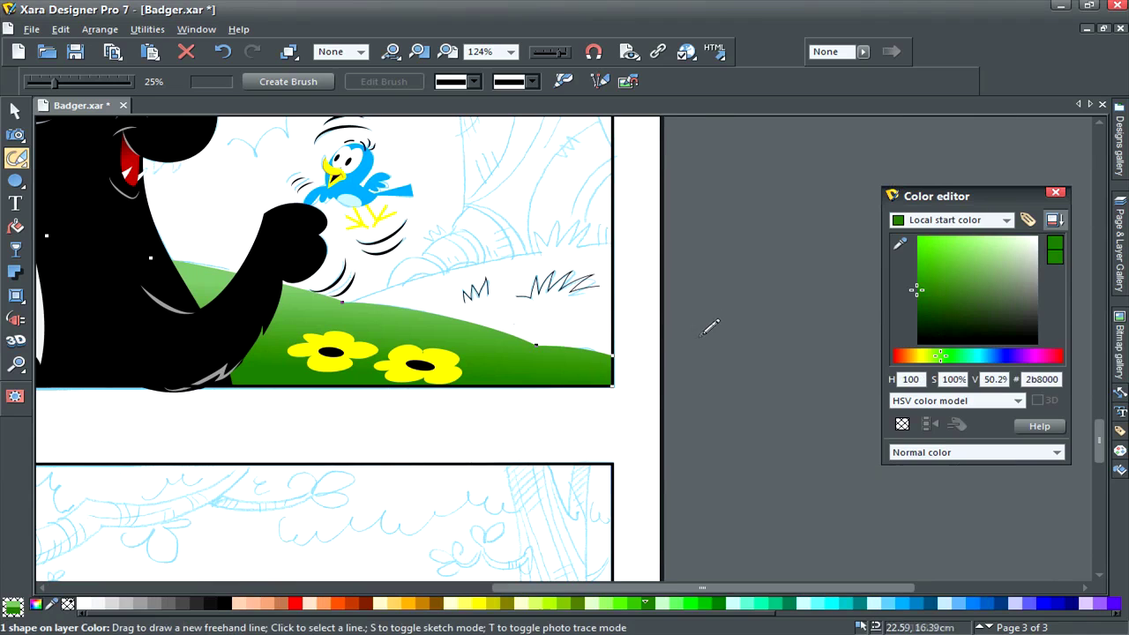
pyautogui.press('Escape')
pyautogui.hotkey('shift', 'F5')
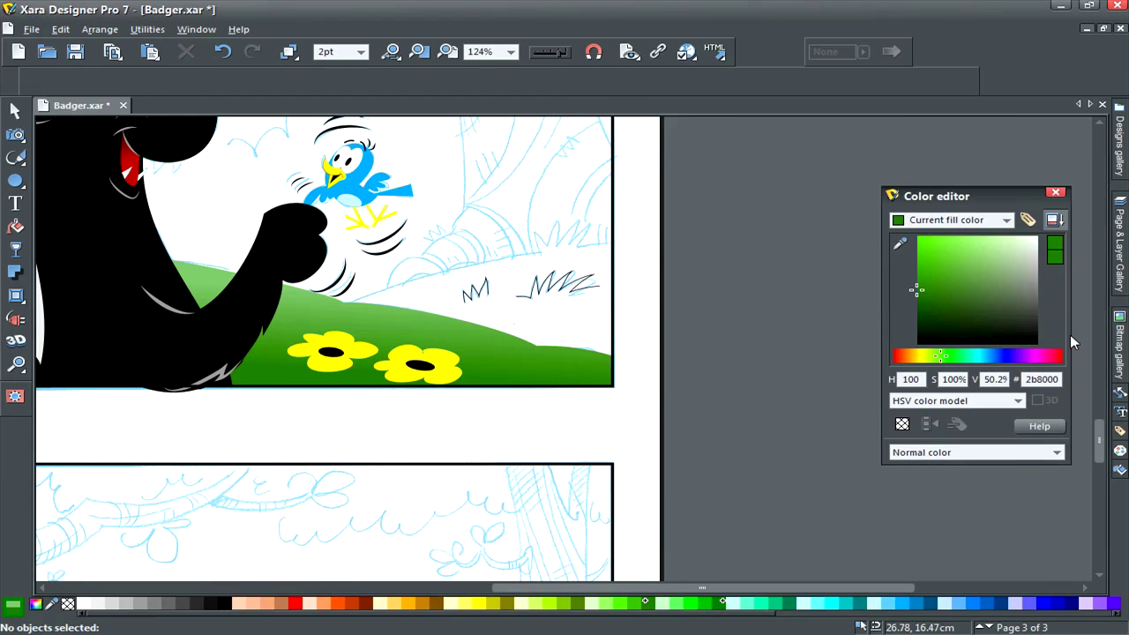
pyautogui.click(615, 240)
pyautogui.click(338, 306)
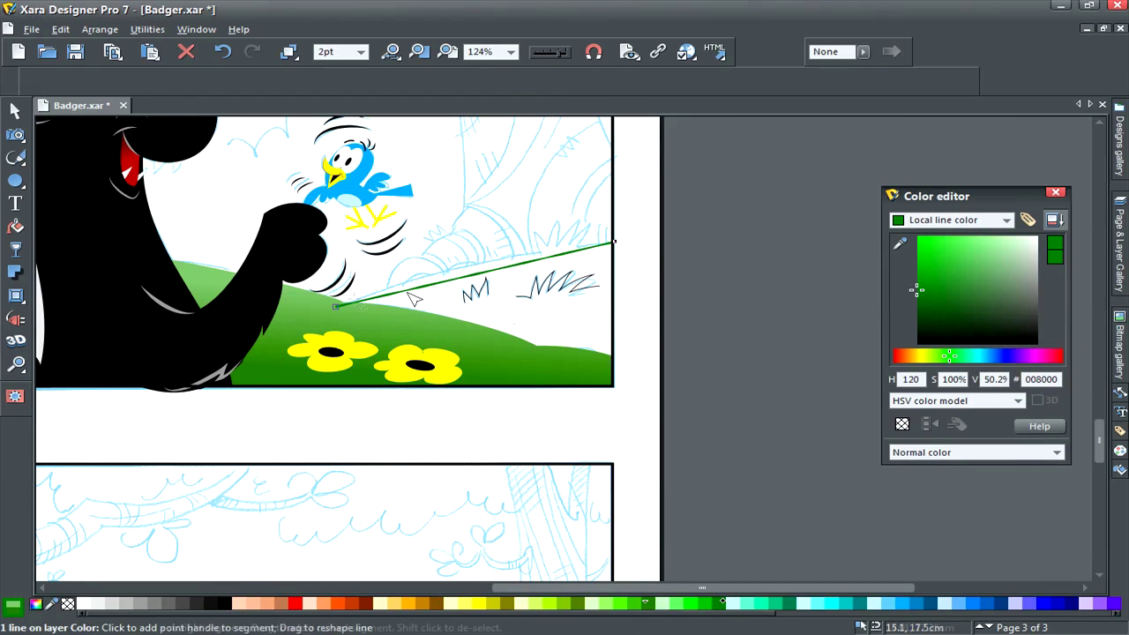
pyautogui.moveTo(454, 280); pyautogui.dragTo(451, 278)
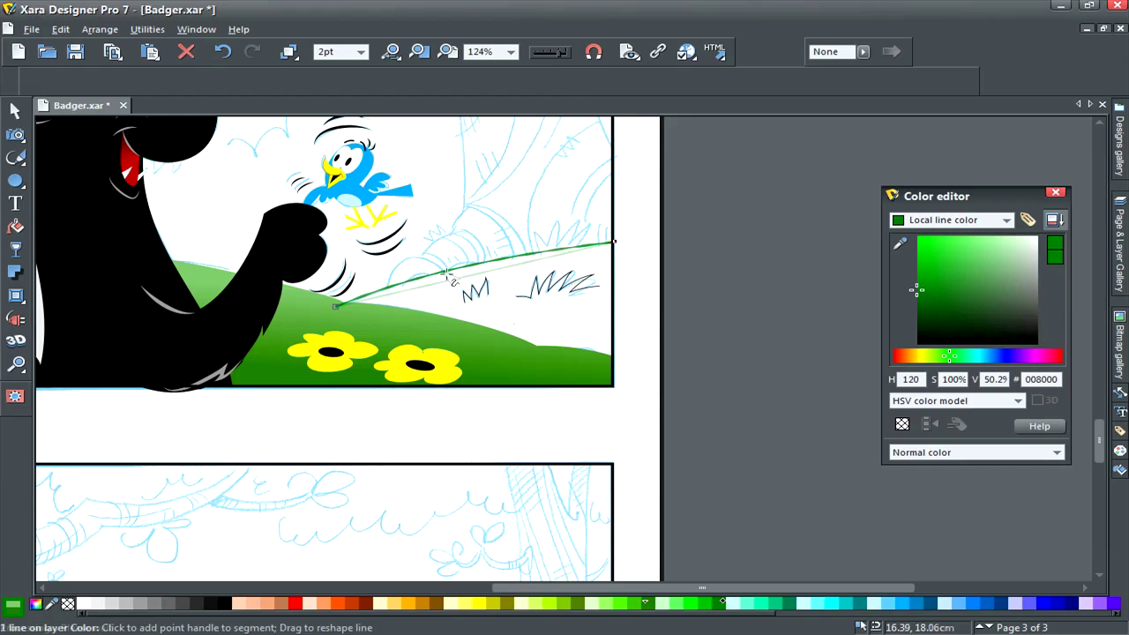
# Close the rear hill shape with the front hill's green gradient and send it to the back
pyautogui.click(381, 333)
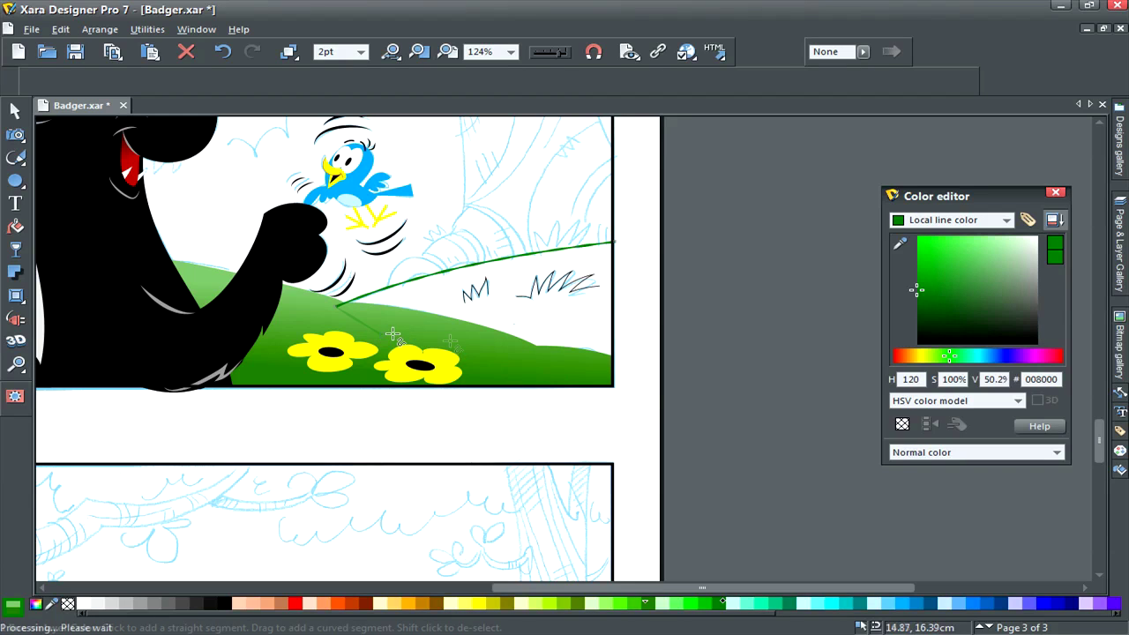
pyautogui.click(614, 385)
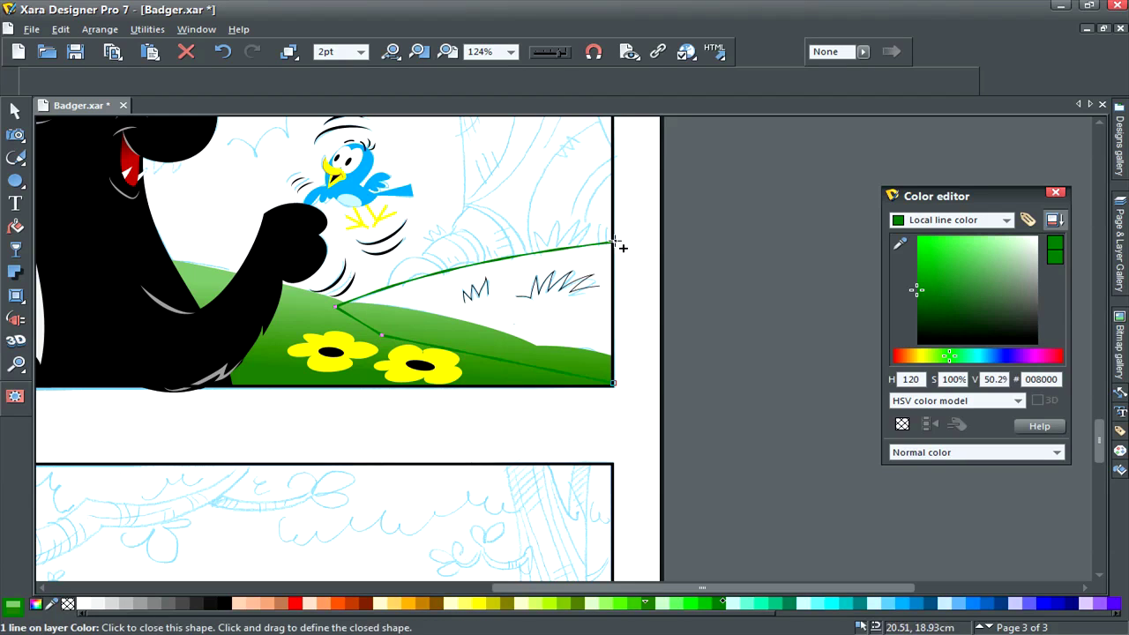
pyautogui.click(615, 242)
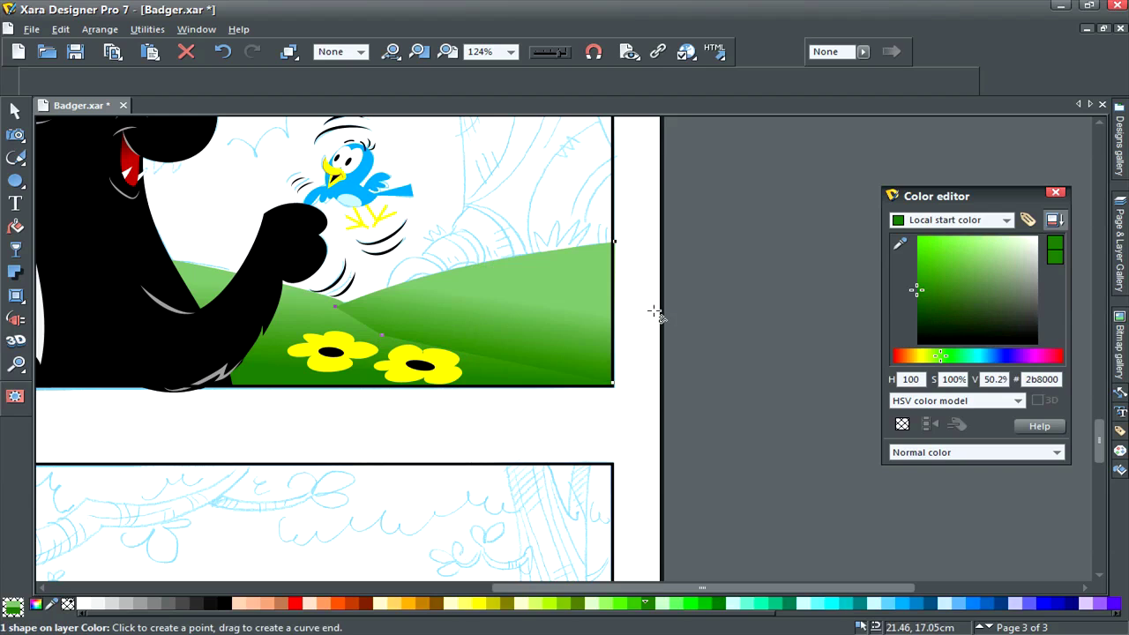
pyautogui.hotkey('ctrl', 'b')
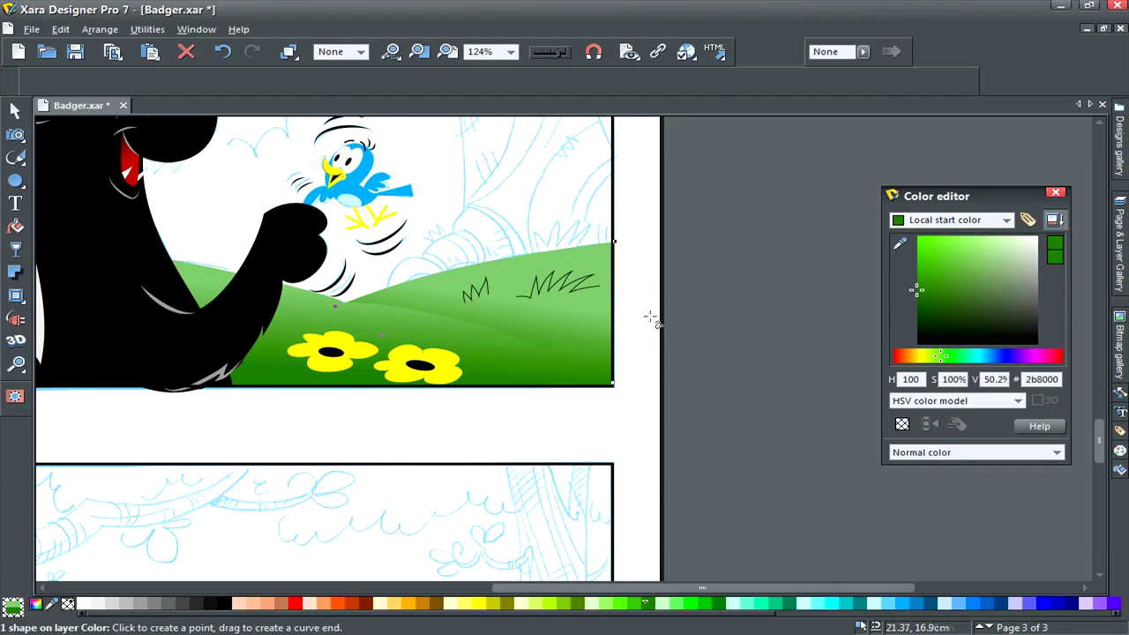
# Redirect the rear hill's gradient vertically, with light green a0ec8b at the crest and dark green 287302 at the base
pyautogui.click(16, 227)
pyautogui.moveTo(474, 358)
pyautogui.mouseDown()
pyautogui.moveTo(479, 333)
pyautogui.moveTo(472, 342)
pyautogui.mouseUp()
pyautogui.moveTo(468, 292); pyautogui.dragTo(471, 272)
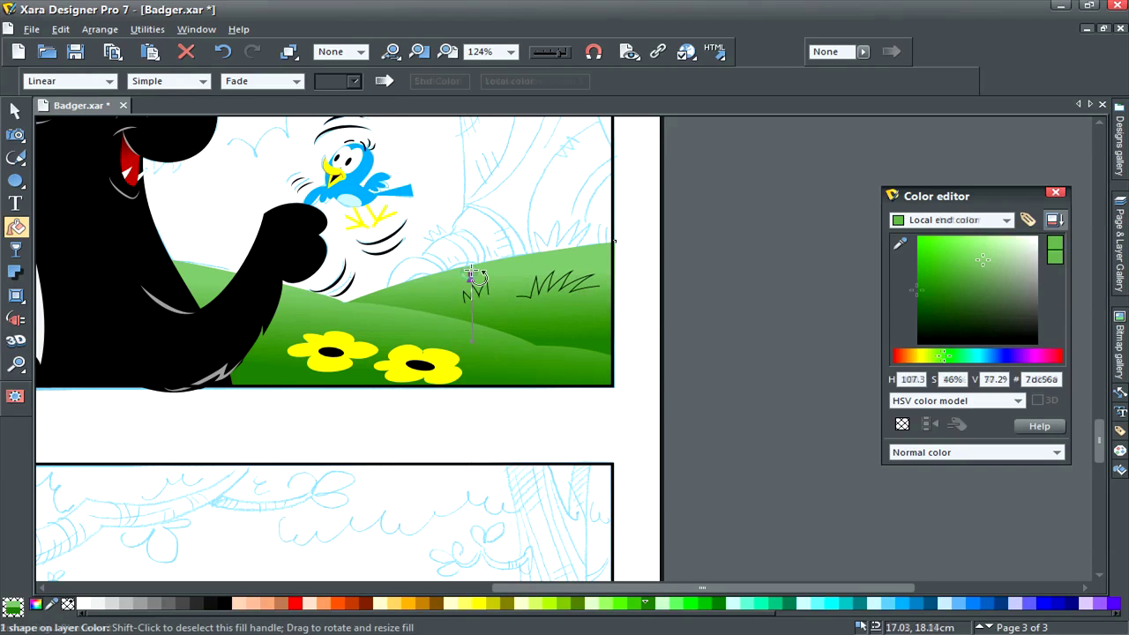
pyautogui.moveTo(987, 257); pyautogui.dragTo(988, 244)
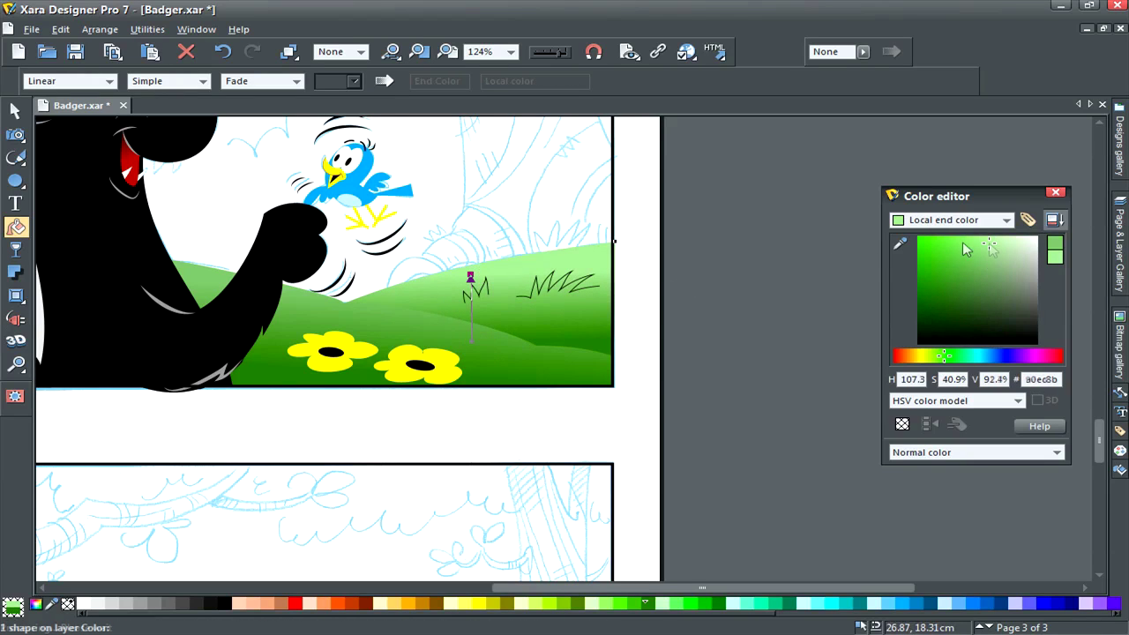
pyautogui.moveTo(471, 342); pyautogui.dragTo(476, 341)
pyautogui.click(920, 295)
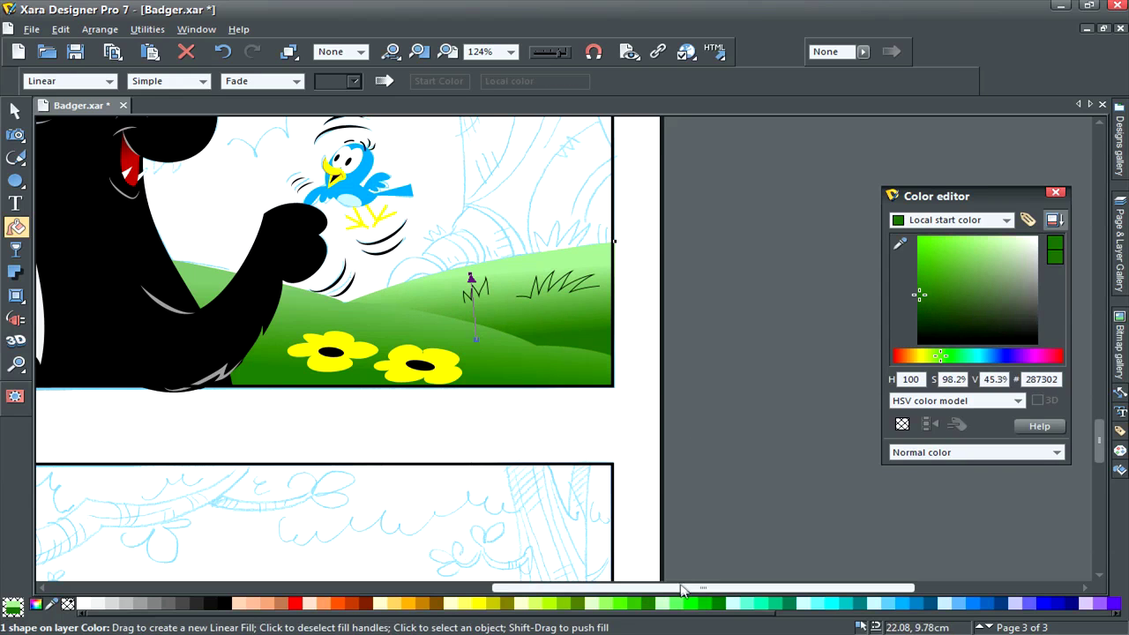
# Close the larger grass line on the rear hill into a filled shape
pyautogui.moveTo(685, 589); pyautogui.dragTo(614, 600)
pyautogui.moveTo(617, 601); pyautogui.dragTo(621, 600)
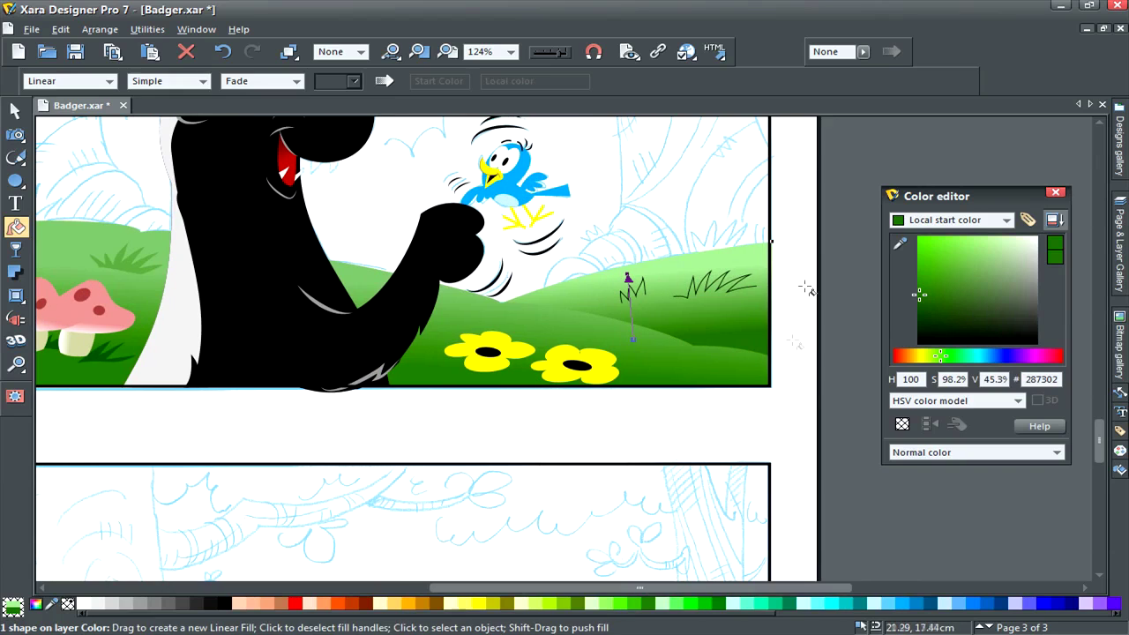
pyautogui.press('F3')
pyautogui.click(753, 275)
pyautogui.moveTo(678, 288)
pyautogui.mouseDown()
pyautogui.moveTo(706, 296)
pyautogui.moveTo(761, 283)
pyautogui.mouseUp()
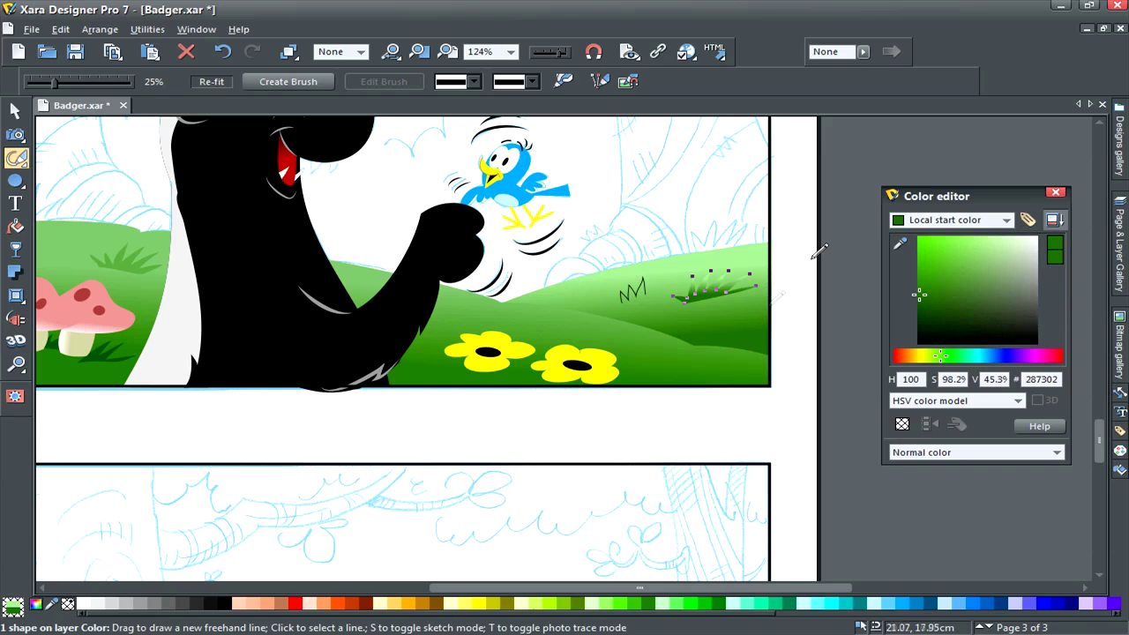
# Change the larger rear-hill grass tuft to a flat fill in green 519c31
pyautogui.click(15, 227)
pyautogui.click(105, 81)
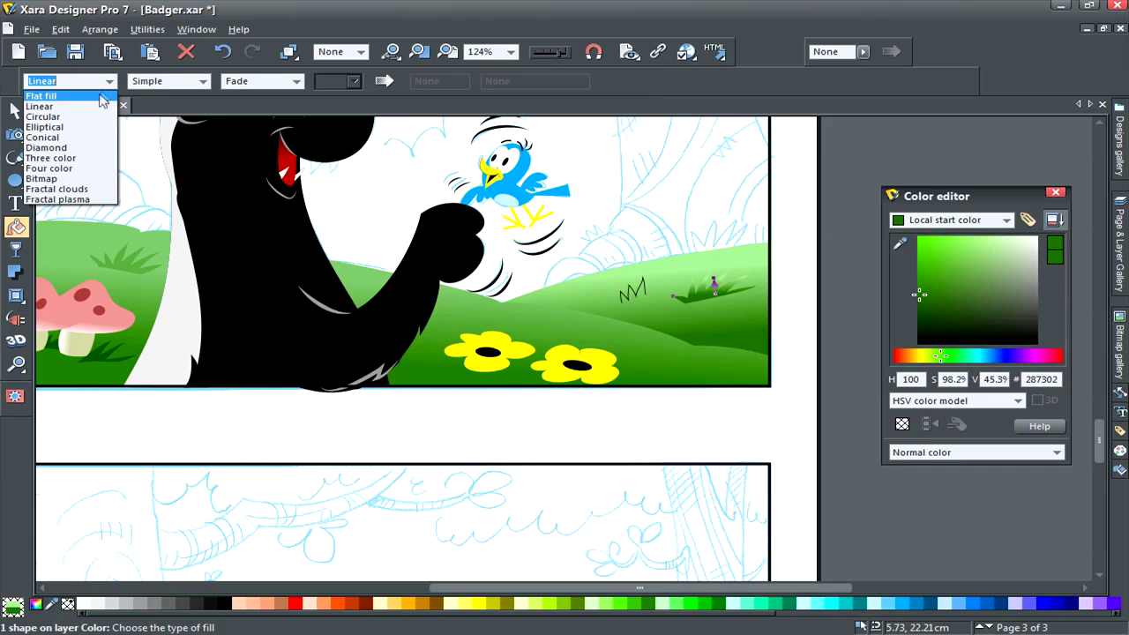
pyautogui.click(102, 95)
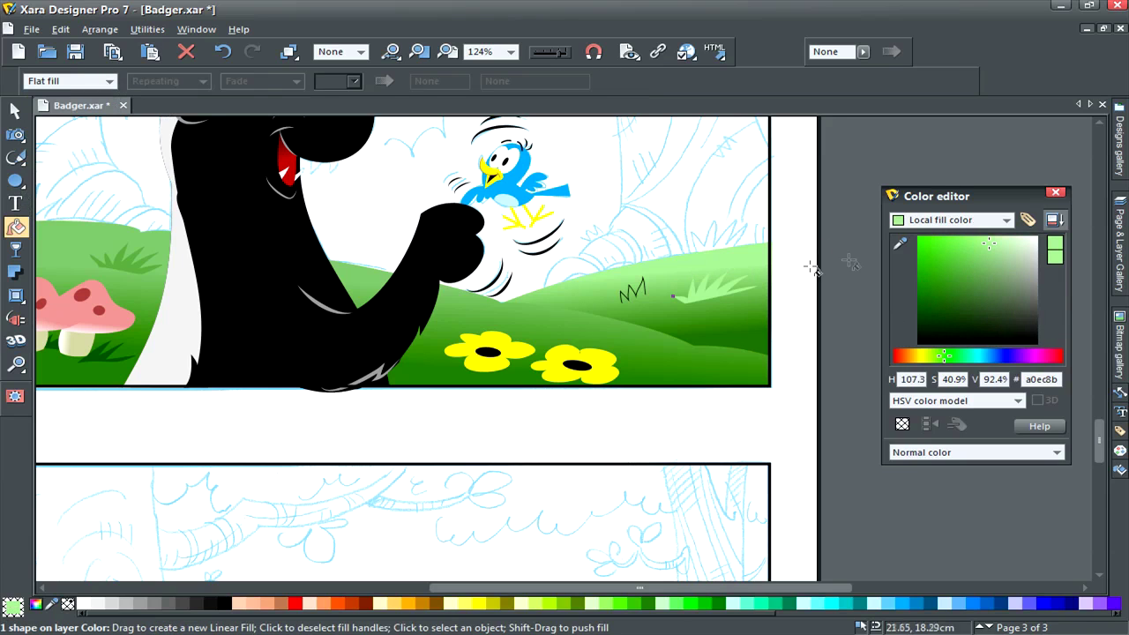
pyautogui.moveTo(904, 245); pyautogui.dragTo(757, 299)
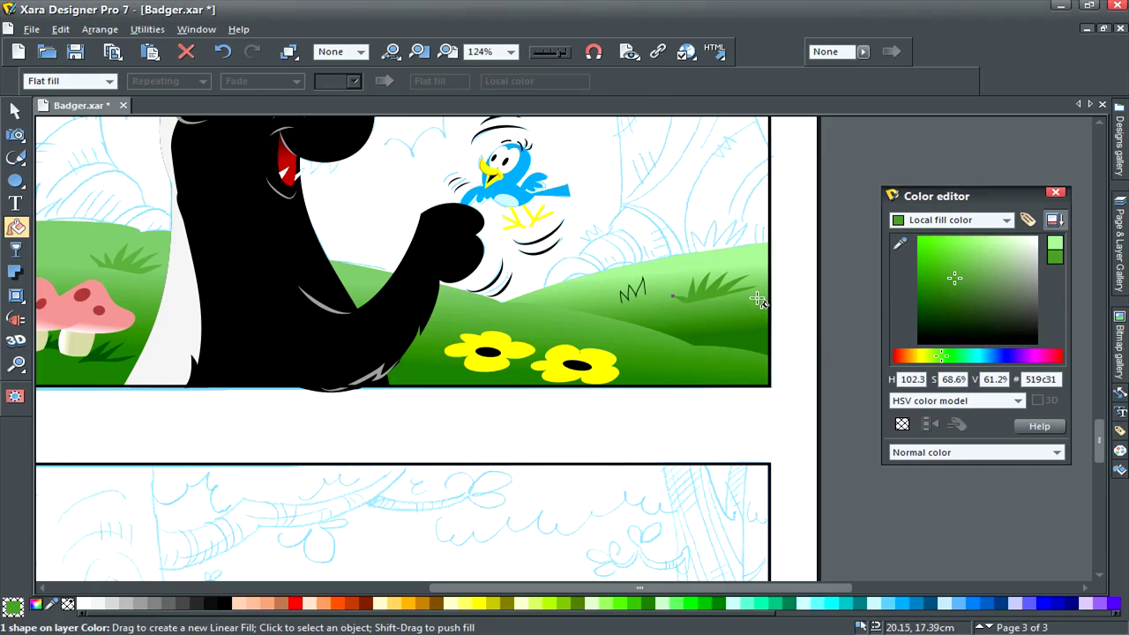
# Close the smaller grass line on the rear hill into a shape with the larger tuft's flat green and no outline
pyautogui.press('F2')
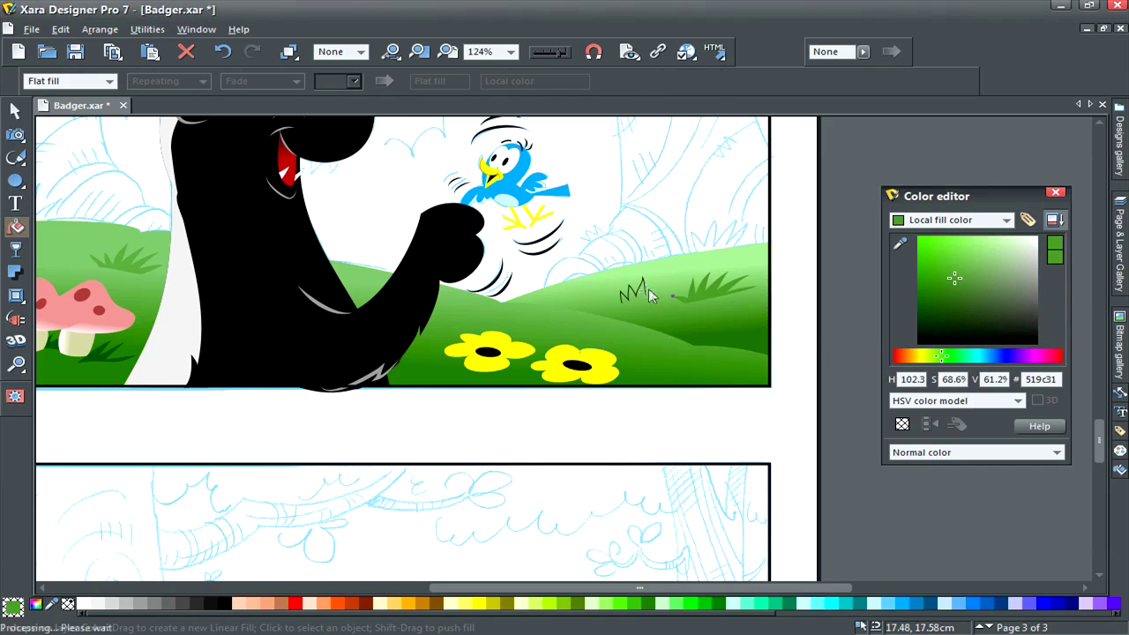
pyautogui.click(641, 295)
pyautogui.press('F3')
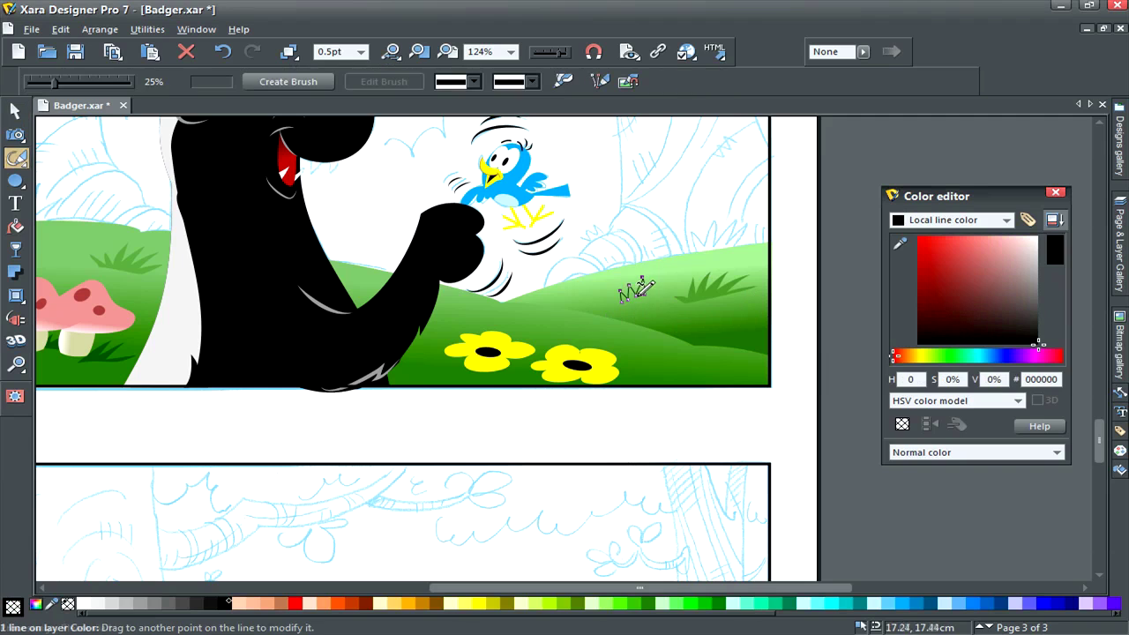
pyautogui.moveTo(621, 301); pyautogui.dragTo(645, 295)
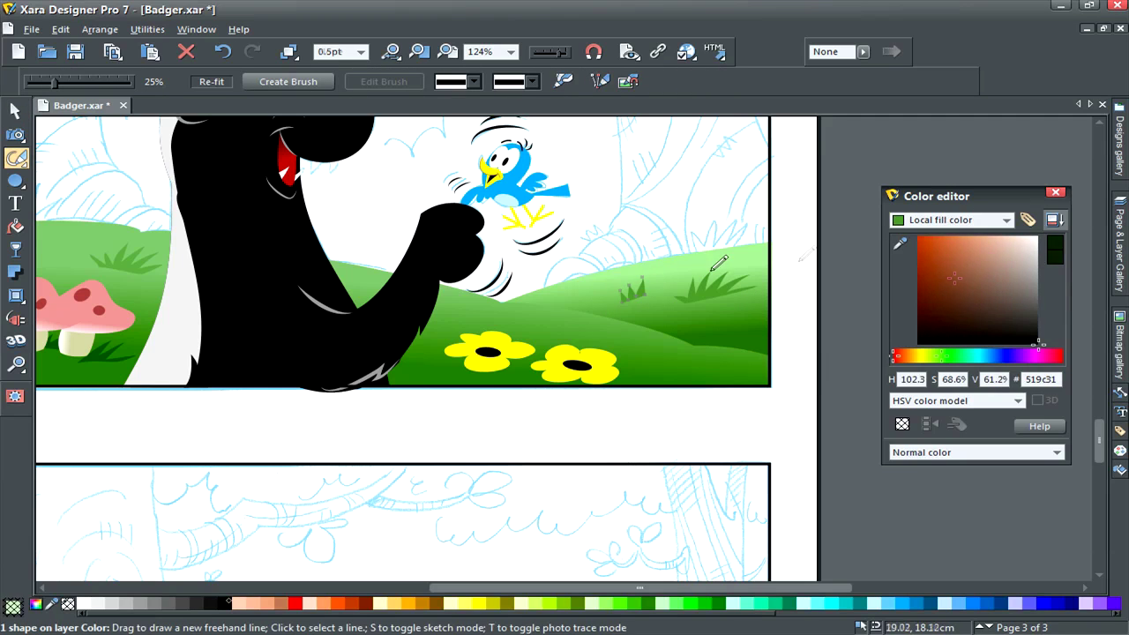
pyautogui.click(869, 482)
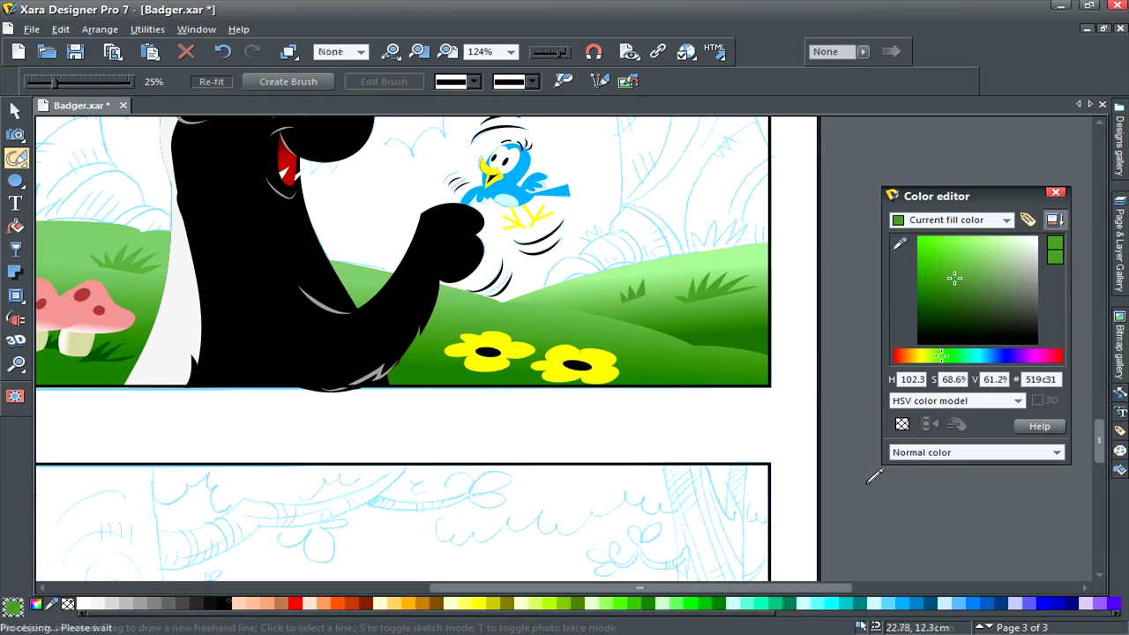
# Close the color editor and make page 3's BG layer the active drawing layer
pyautogui.click(451, 51)
pyautogui.click(16, 364)
pyautogui.moveTo(381, 137); pyautogui.dragTo(748, 347)
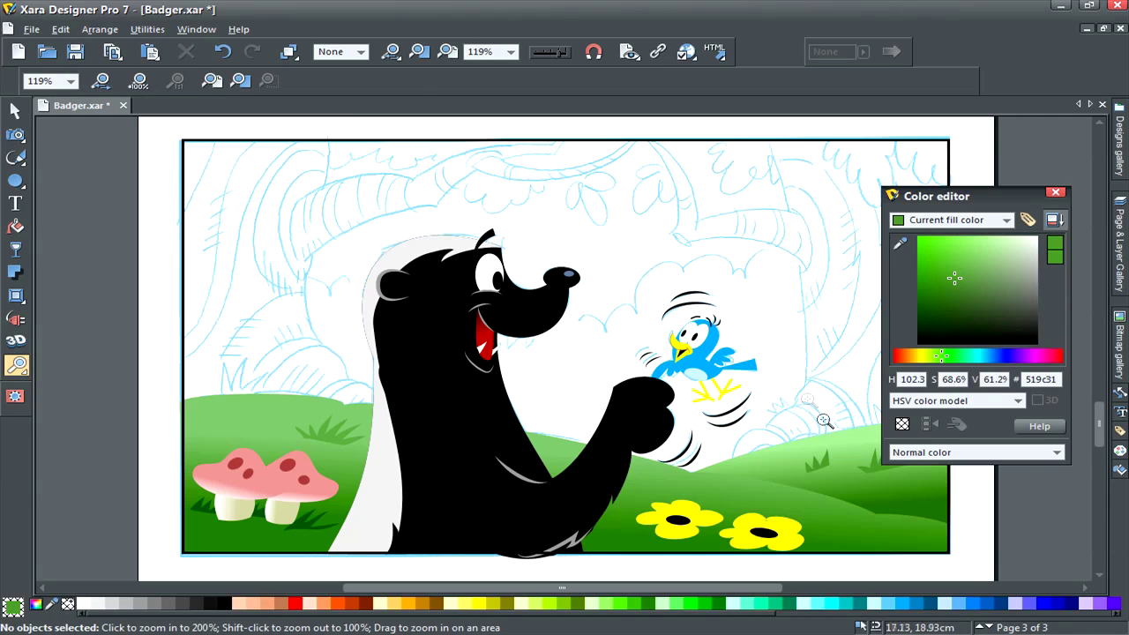
pyautogui.press('F2')
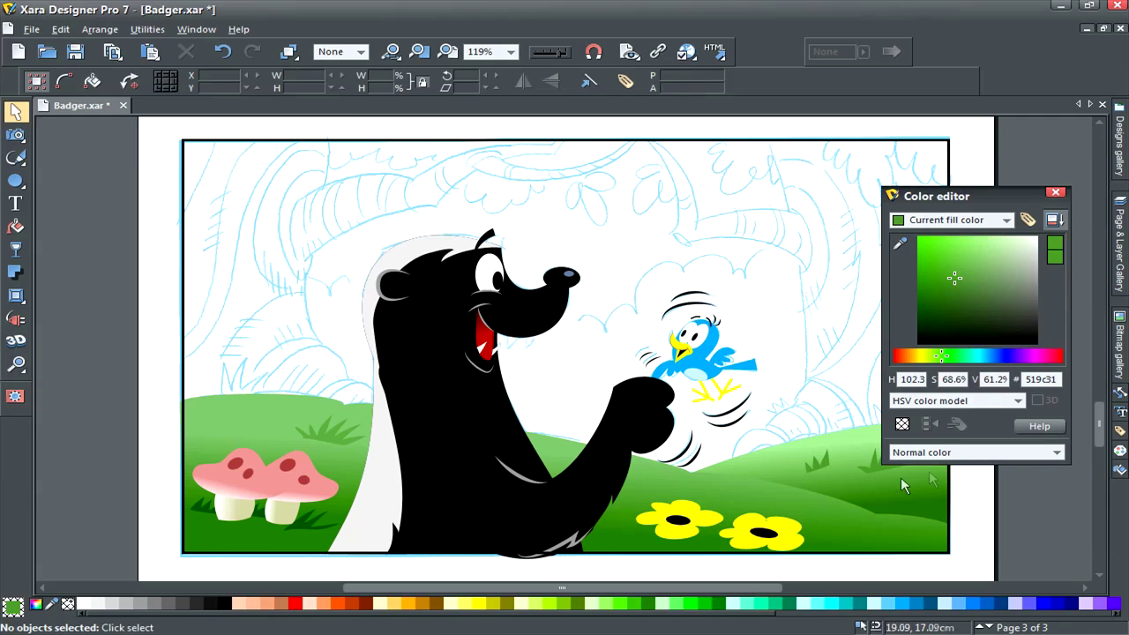
pyautogui.click(1055, 194)
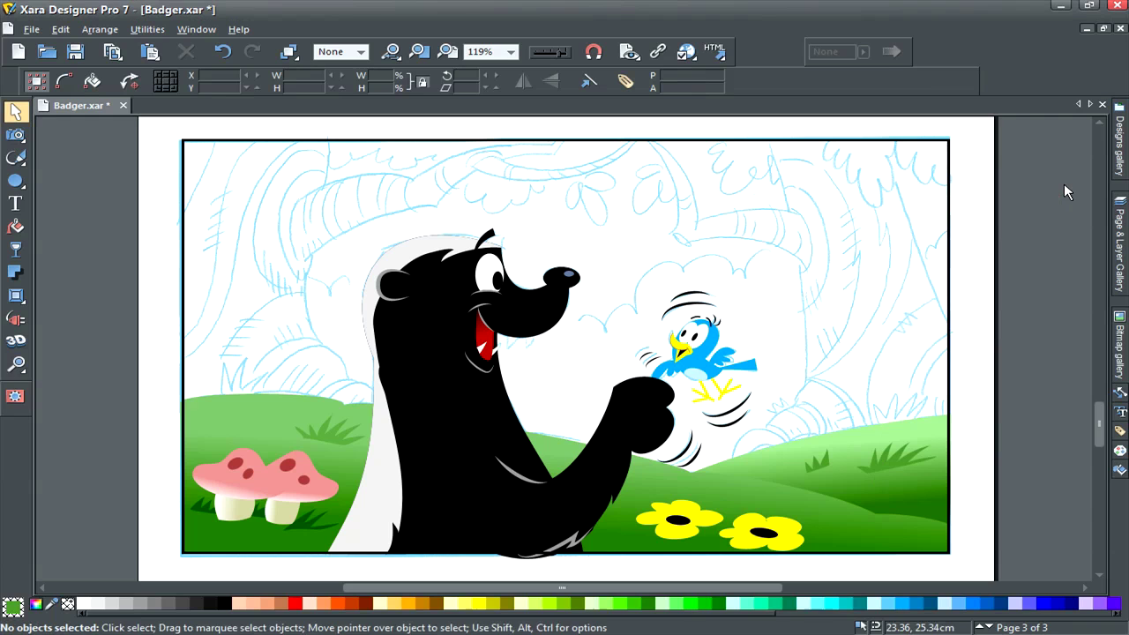
pyautogui.click(1116, 240)
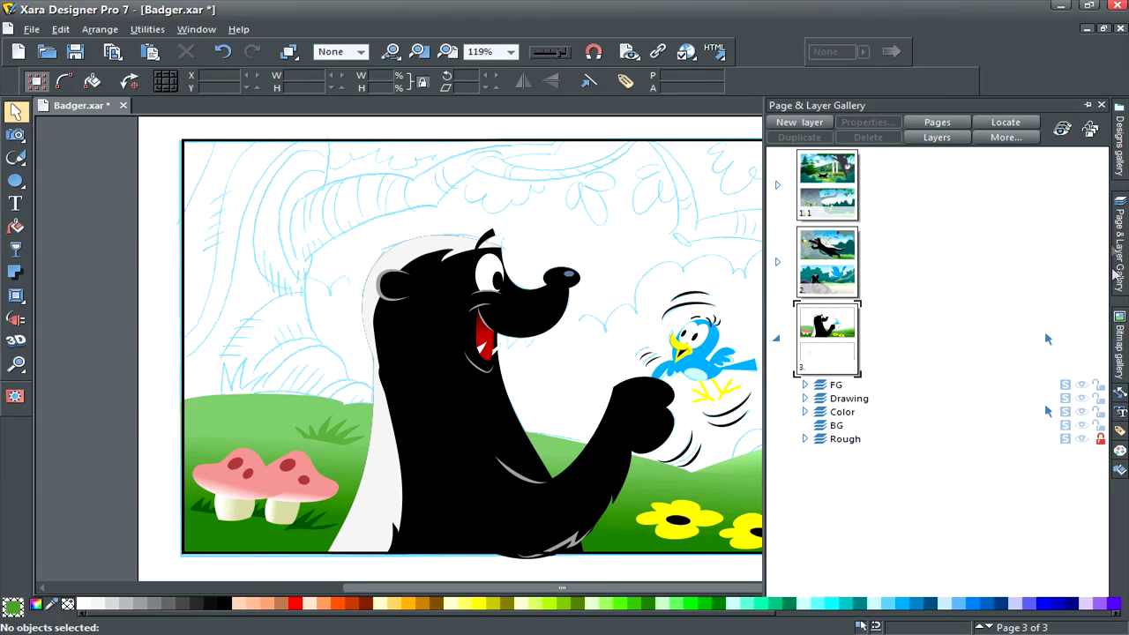
pyautogui.click(1043, 427)
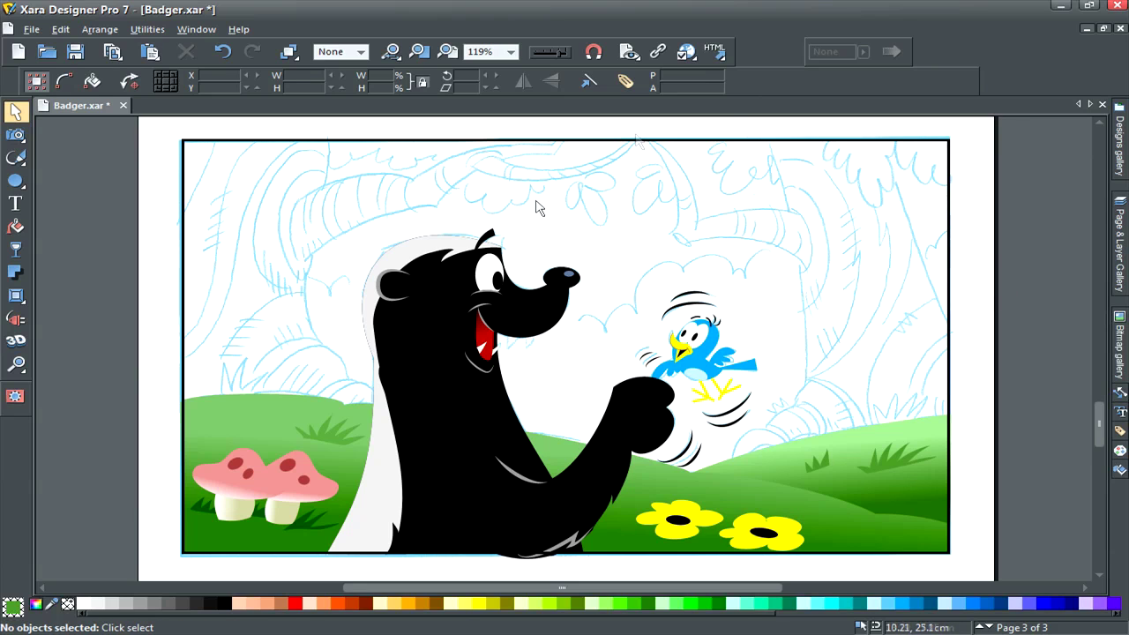
# Draw two curved 0.5pt freehand bark lines on the tree root behind the mushrooms, following the rough sketch
pyautogui.press('F3')
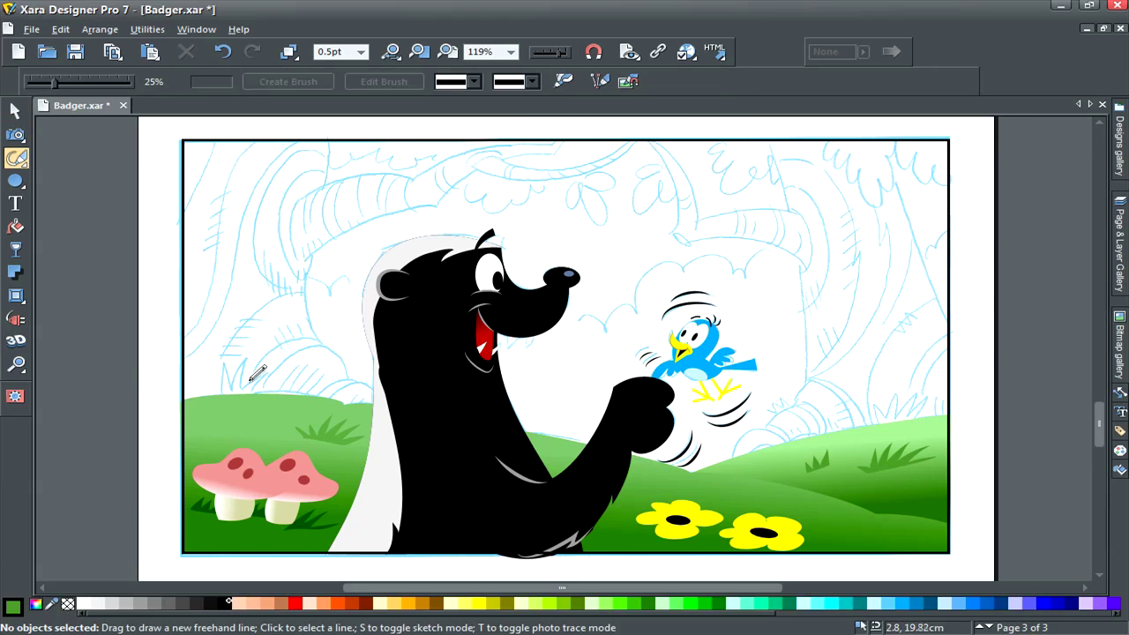
pyautogui.moveTo(250, 381)
pyautogui.mouseDown()
pyautogui.moveTo(291, 340)
pyautogui.moveTo(317, 340)
pyautogui.mouseUp()
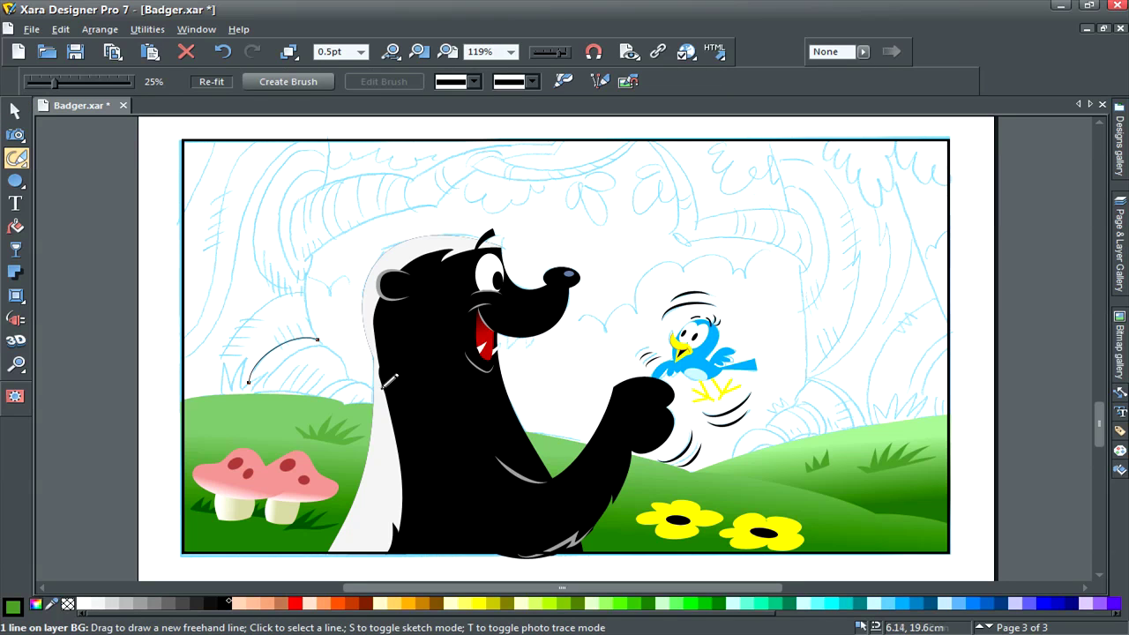
pyautogui.click(328, 329)
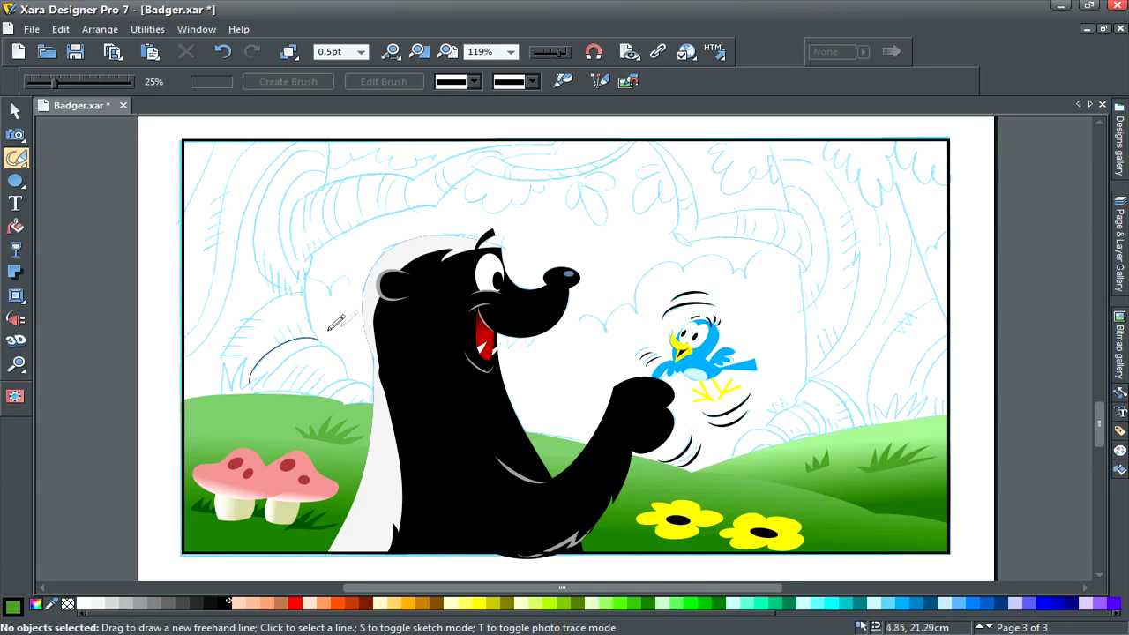
pyautogui.moveTo(264, 393)
pyautogui.mouseDown()
pyautogui.moveTo(291, 356)
pyautogui.moveTo(325, 349)
pyautogui.mouseUp()
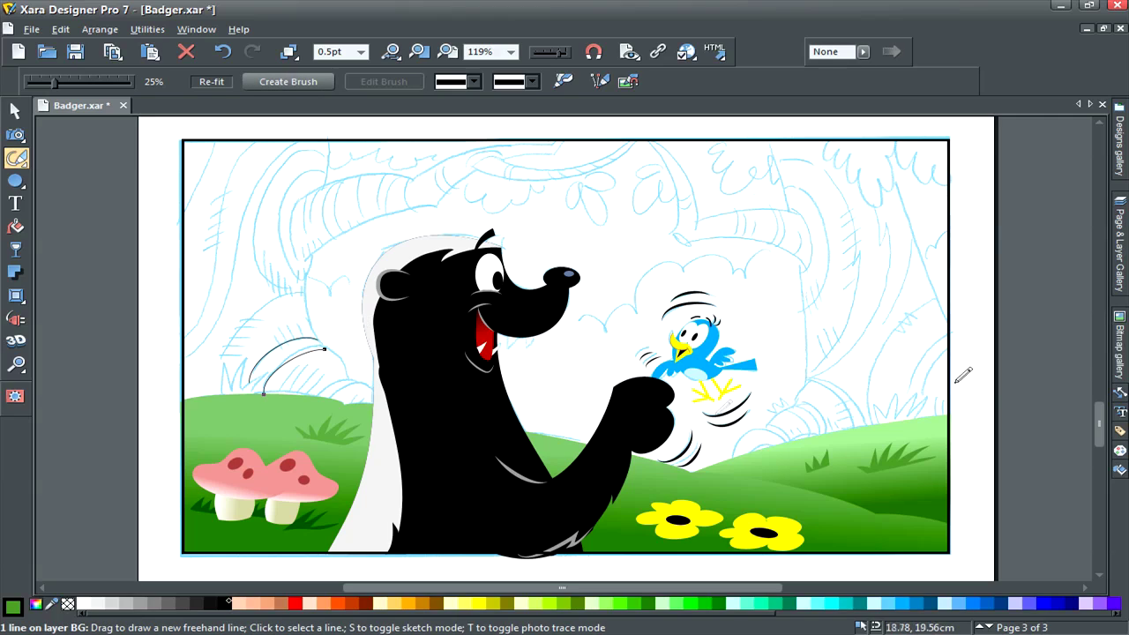
# Copy the bark-line style from the tree root on page 2 and paste its attributes onto the two new root lines
pyautogui.moveTo(1100, 414); pyautogui.dragTo(1109, 321)
pyautogui.click(451, 394)
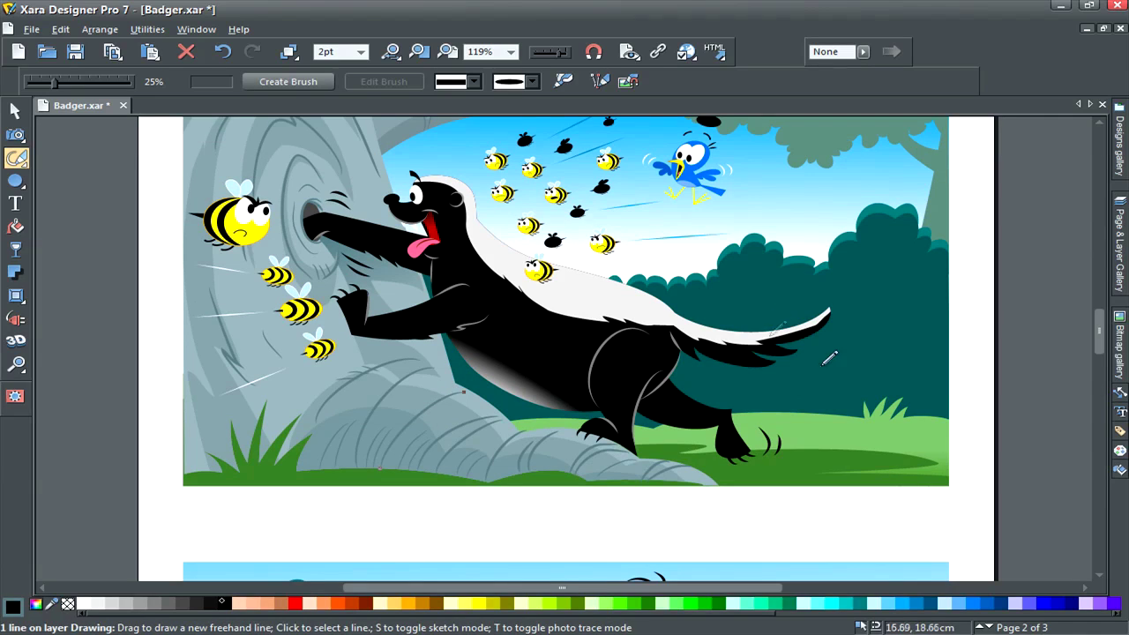
pyautogui.moveTo(1101, 332); pyautogui.dragTo(1108, 434)
pyautogui.click(314, 294)
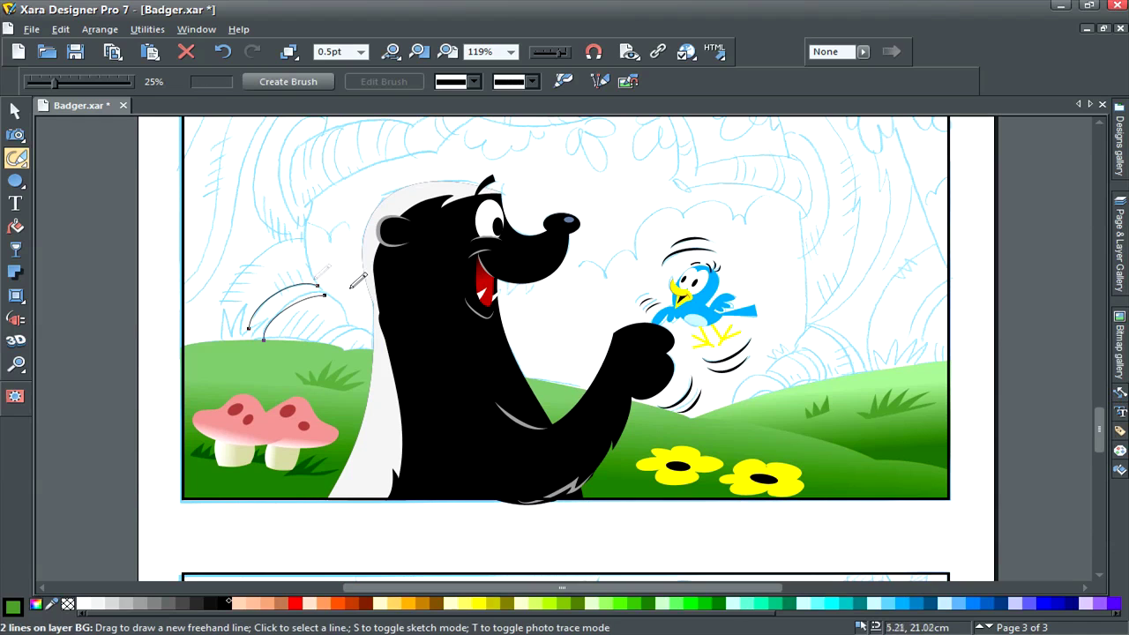
pyautogui.hotkey('ctrl', 'shift', 'a')
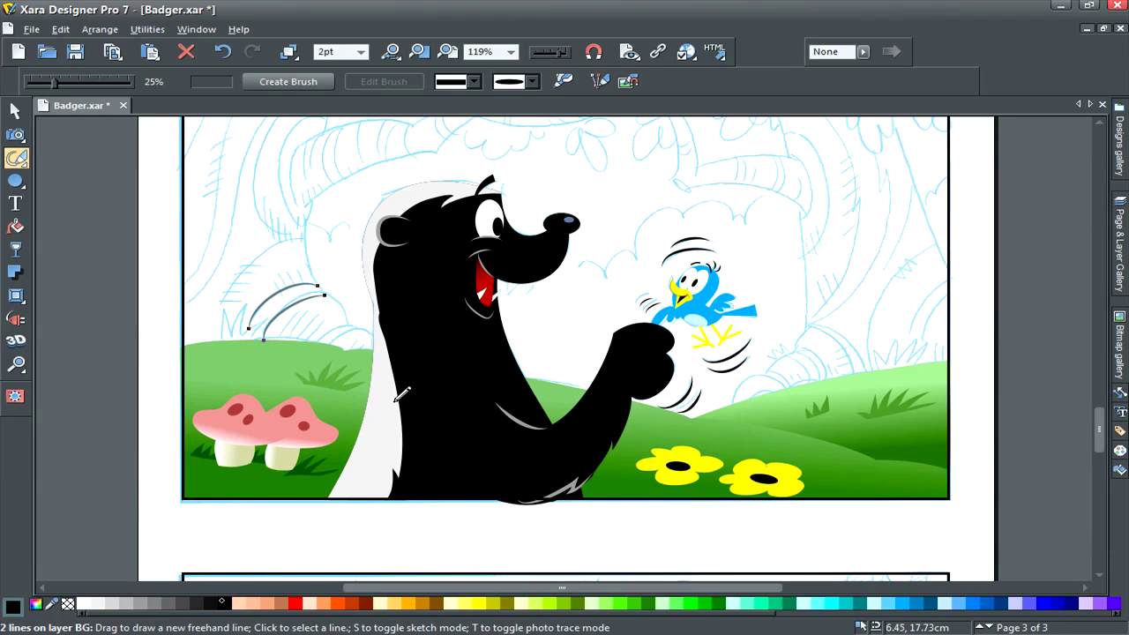
# Set the two root lines' width to 1.5pt and deselect them
pyautogui.press('F4')
pyautogui.moveTo(308, 302); pyautogui.dragTo(310, 297)
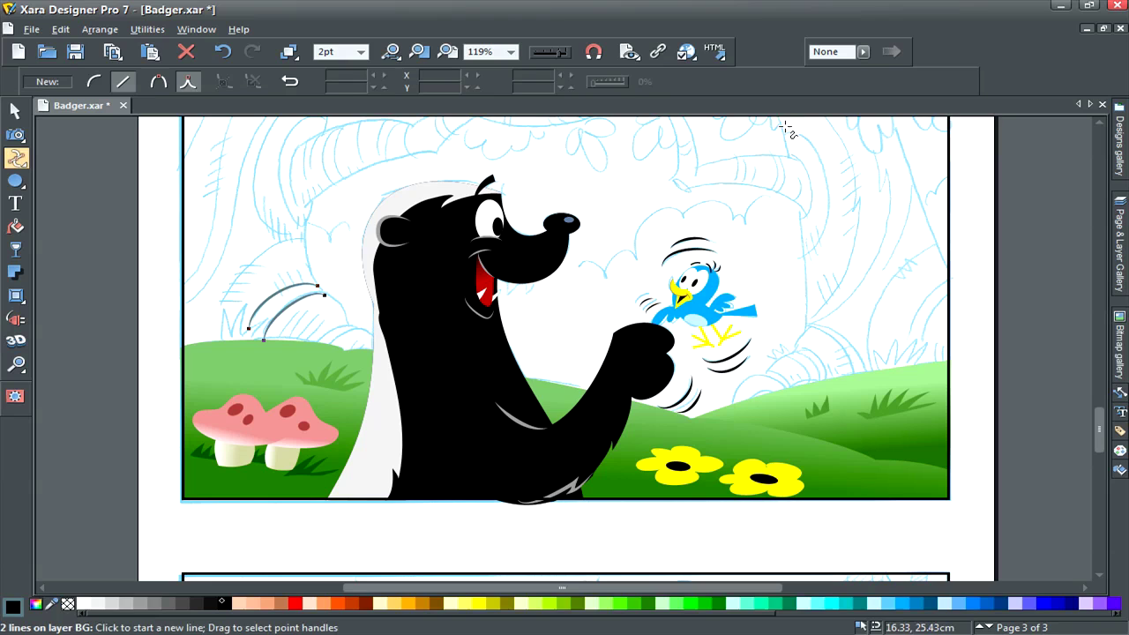
pyautogui.click(358, 54)
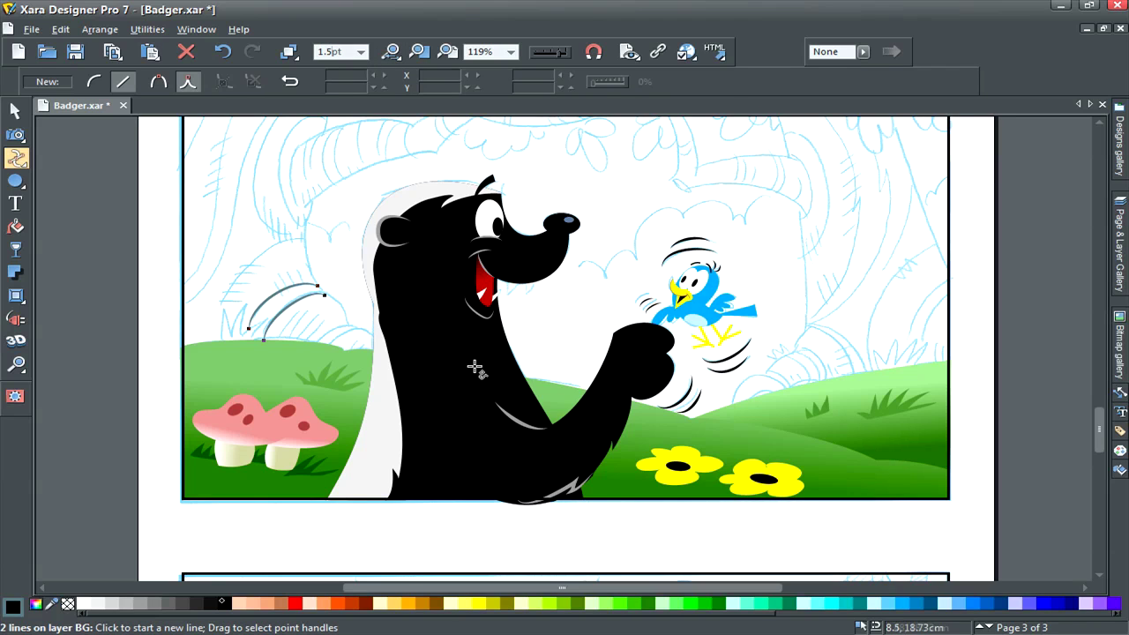
pyautogui.press('F3')
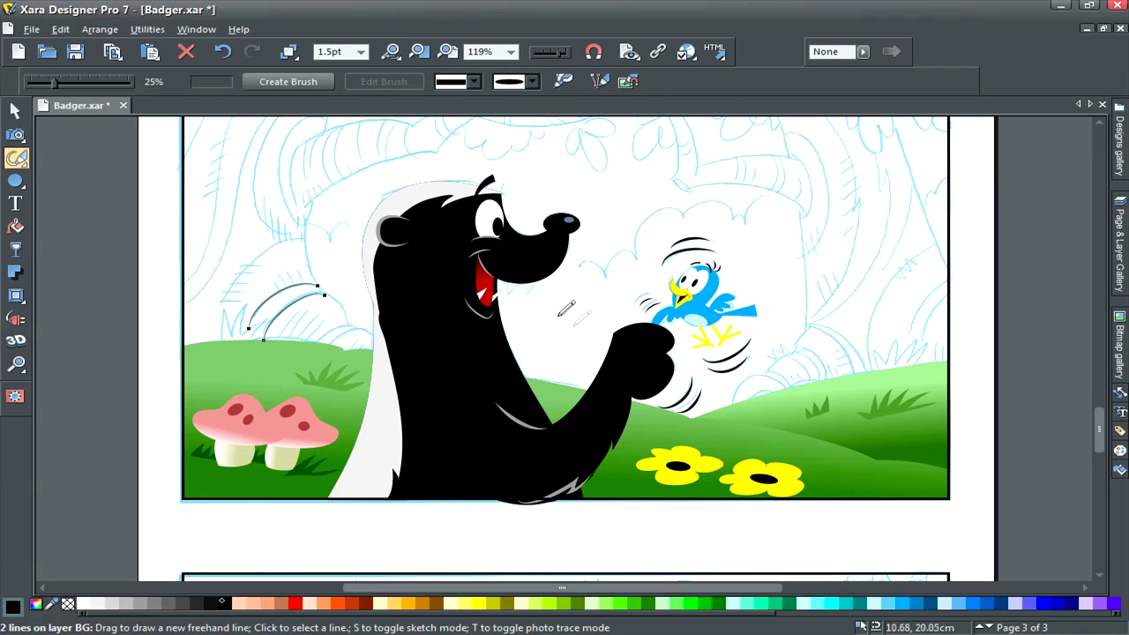
pyautogui.press('Escape')
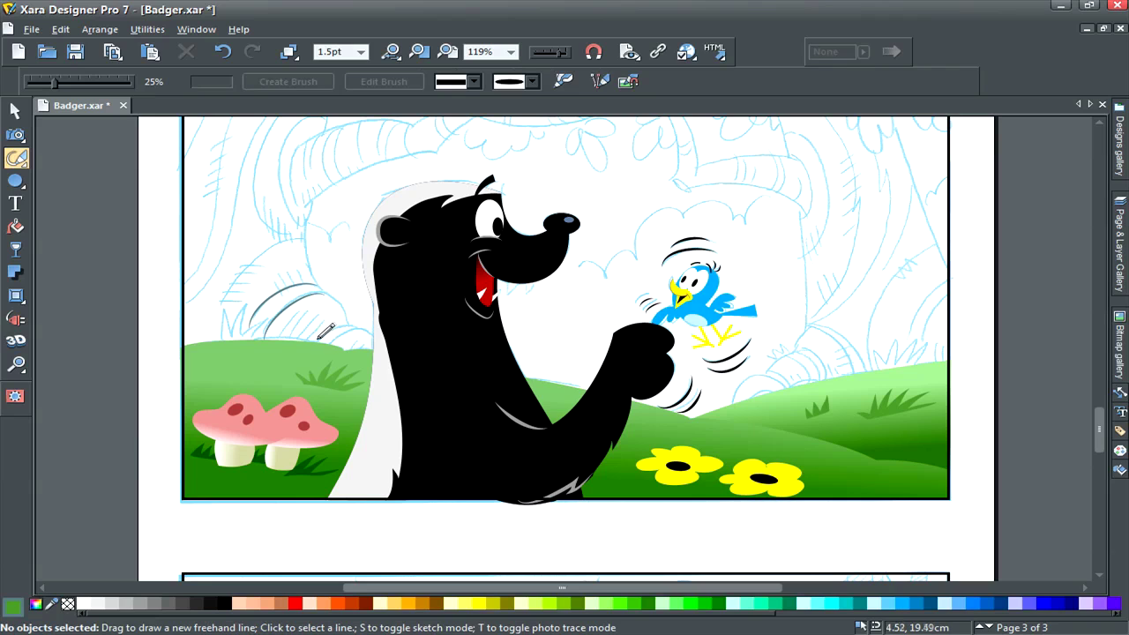
# Trace the remaining curved bark lines on the left tree's lower roots, turning on sketch mode for the freehand strokes
pyautogui.moveTo(314, 343); pyautogui.dragTo(358, 330)
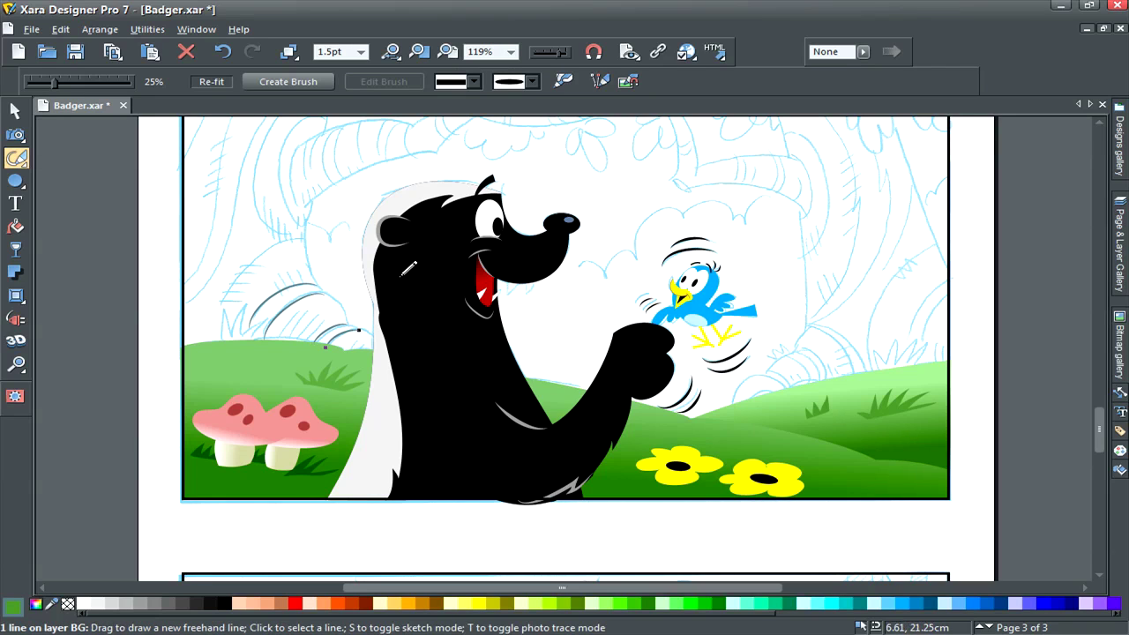
pyautogui.click(599, 81)
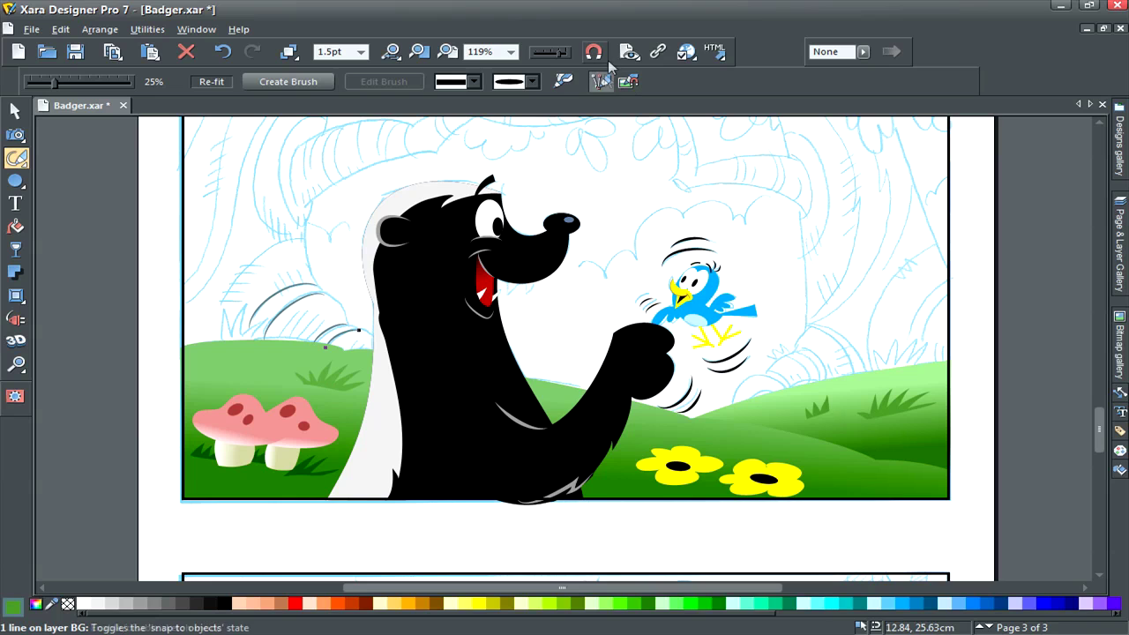
pyautogui.moveTo(215, 324)
pyautogui.mouseDown()
pyautogui.moveTo(242, 268)
pyautogui.moveTo(303, 240)
pyautogui.mouseUp()
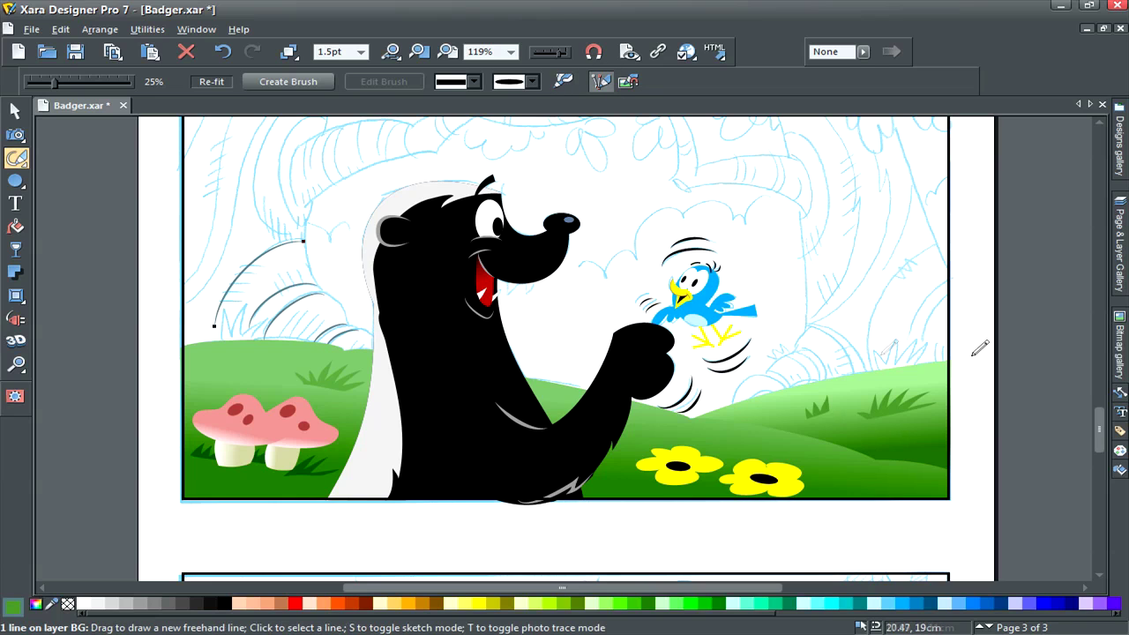
# Trace the long 1.5pt contour lines down the left tree's trunk and around its looping bark fold
pyautogui.moveTo(1100, 427); pyautogui.dragTo(1102, 415)
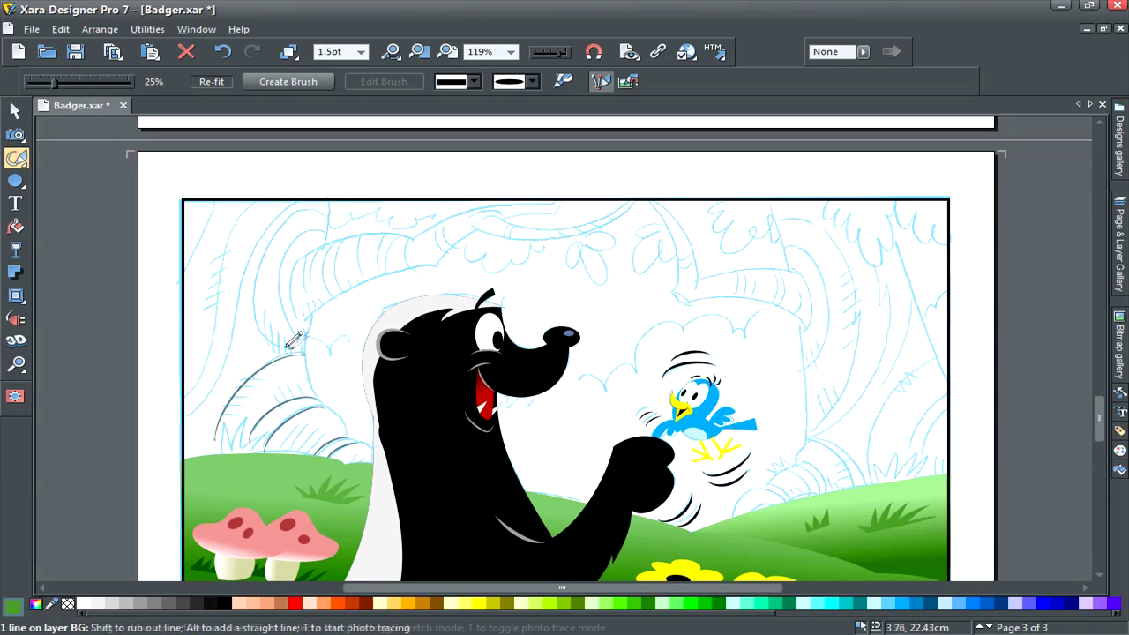
pyautogui.moveTo(293, 342)
pyautogui.mouseDown()
pyautogui.moveTo(265, 330)
pyautogui.moveTo(256, 294)
pyautogui.moveTo(291, 217)
pyautogui.moveTo(320, 214)
pyautogui.moveTo(282, 211)
pyautogui.moveTo(260, 238)
pyautogui.moveTo(187, 421)
pyautogui.mouseUp()
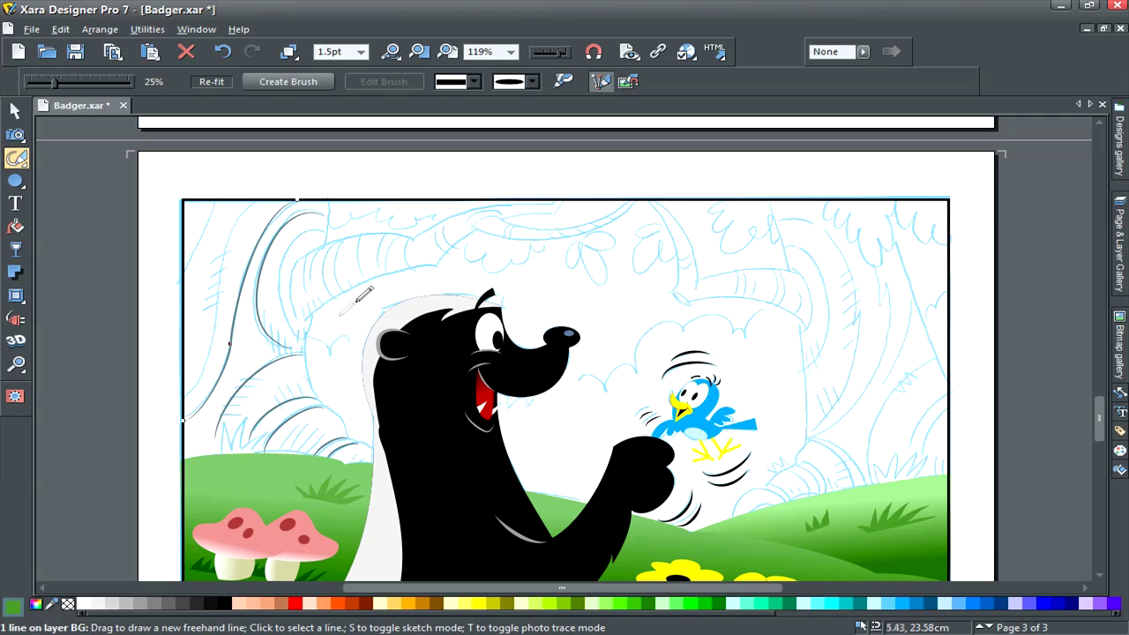
pyautogui.moveTo(266, 190)
pyautogui.mouseDown()
pyautogui.moveTo(250, 203)
pyautogui.moveTo(210, 359)
pyautogui.moveTo(185, 404)
pyautogui.mouseUp()
pyautogui.moveTo(223, 201); pyautogui.dragTo(179, 273)
pyautogui.moveTo(325, 221)
pyautogui.mouseDown()
pyautogui.moveTo(286, 248)
pyautogui.moveTo(279, 294)
pyautogui.moveTo(286, 327)
pyautogui.moveTo(310, 315)
pyautogui.mouseUp()
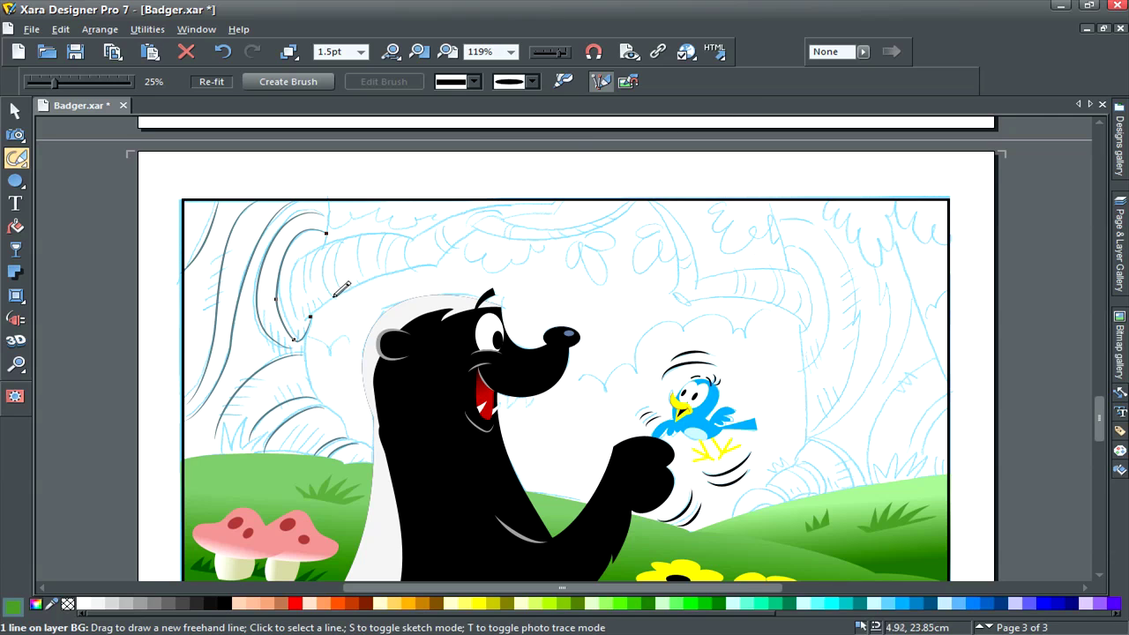
# Trace the curved bark rings at 1.5pt along the left tree's thick branch above the badger
pyautogui.moveTo(335, 295)
pyautogui.mouseDown()
pyautogui.moveTo(323, 265)
pyautogui.moveTo(336, 240)
pyautogui.mouseUp()
pyautogui.moveTo(345, 289)
pyautogui.mouseDown()
pyautogui.moveTo(333, 261)
pyautogui.moveTo(342, 236)
pyautogui.moveTo(311, 292)
pyautogui.mouseUp()
pyautogui.moveTo(313, 253); pyautogui.dragTo(311, 296)
pyautogui.moveTo(363, 236); pyautogui.dragTo(363, 278)
pyautogui.moveTo(391, 232); pyautogui.dragTo(385, 272)
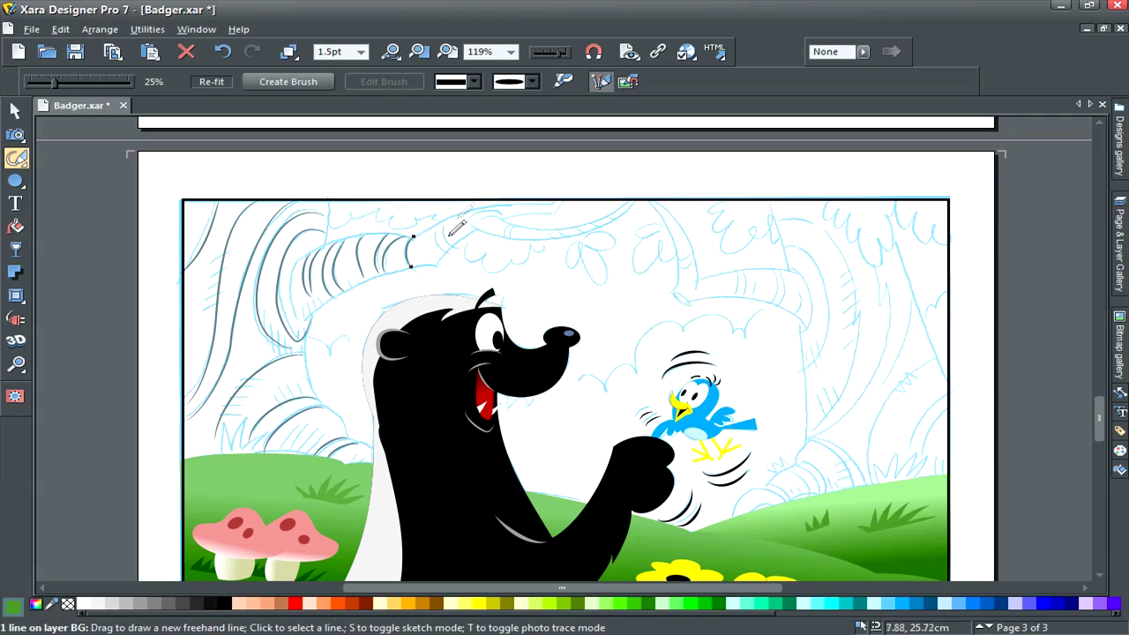
pyautogui.moveTo(435, 228)
pyautogui.mouseDown()
pyautogui.moveTo(443, 253)
pyautogui.moveTo(449, 247)
pyautogui.mouseUp()
pyautogui.moveTo(470, 232)
pyautogui.mouseDown()
pyautogui.moveTo(501, 215)
pyautogui.moveTo(474, 214)
pyautogui.moveTo(515, 222)
pyautogui.mouseUp()
# Set the line width to 1pt and trace the bark rings along the thin end of the left tree's branch
pyautogui.click(361, 51)
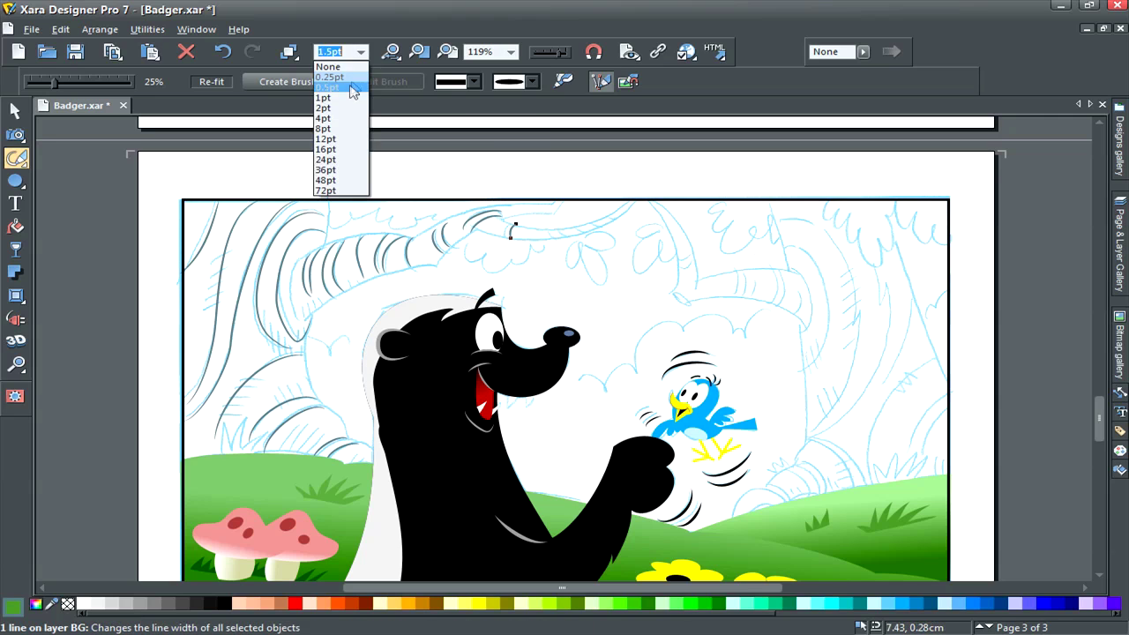
pyautogui.click(348, 85)
pyautogui.moveTo(506, 238)
pyautogui.mouseDown()
pyautogui.moveTo(514, 223)
pyautogui.moveTo(560, 236)
pyautogui.moveTo(621, 219)
pyautogui.mouseUp()
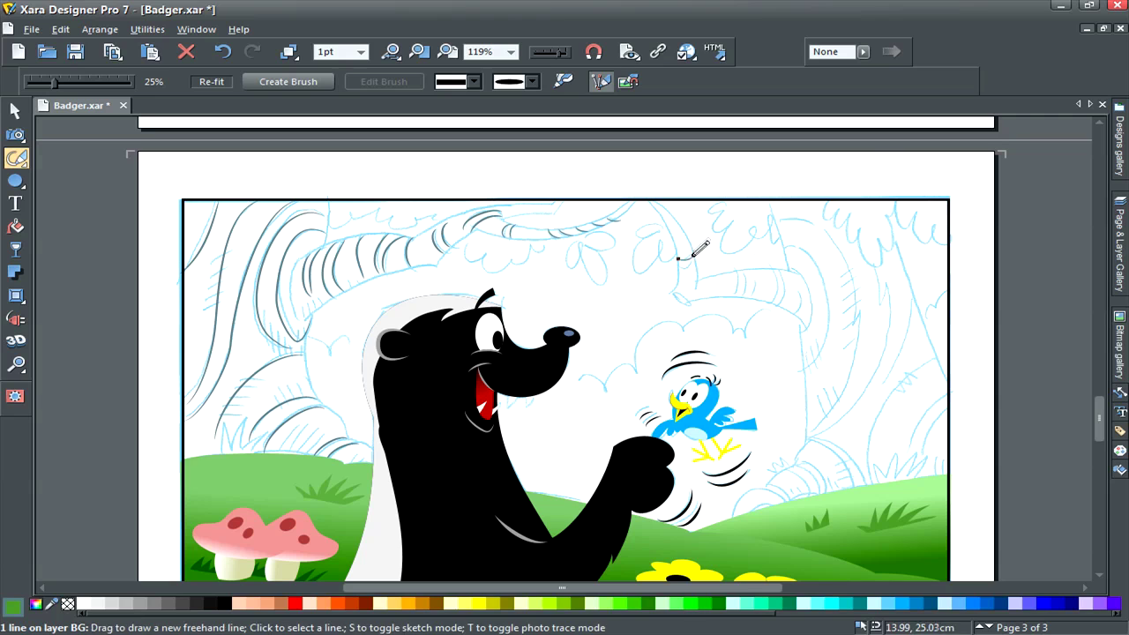
# Trace the bark rings on the right tree's branch, using 1.5pt lines toward the trunk
pyautogui.moveTo(677, 265)
pyautogui.mouseDown()
pyautogui.moveTo(695, 264)
pyautogui.moveTo(737, 297)
pyautogui.mouseUp()
pyautogui.moveTo(743, 274)
pyautogui.mouseDown()
pyautogui.moveTo(803, 327)
pyautogui.moveTo(771, 265)
pyautogui.moveTo(777, 299)
pyautogui.mouseUp()
pyautogui.click(488, 216)
pyautogui.moveTo(784, 261)
pyautogui.mouseDown()
pyautogui.moveTo(795, 274)
pyautogui.moveTo(785, 304)
pyautogui.mouseUp()
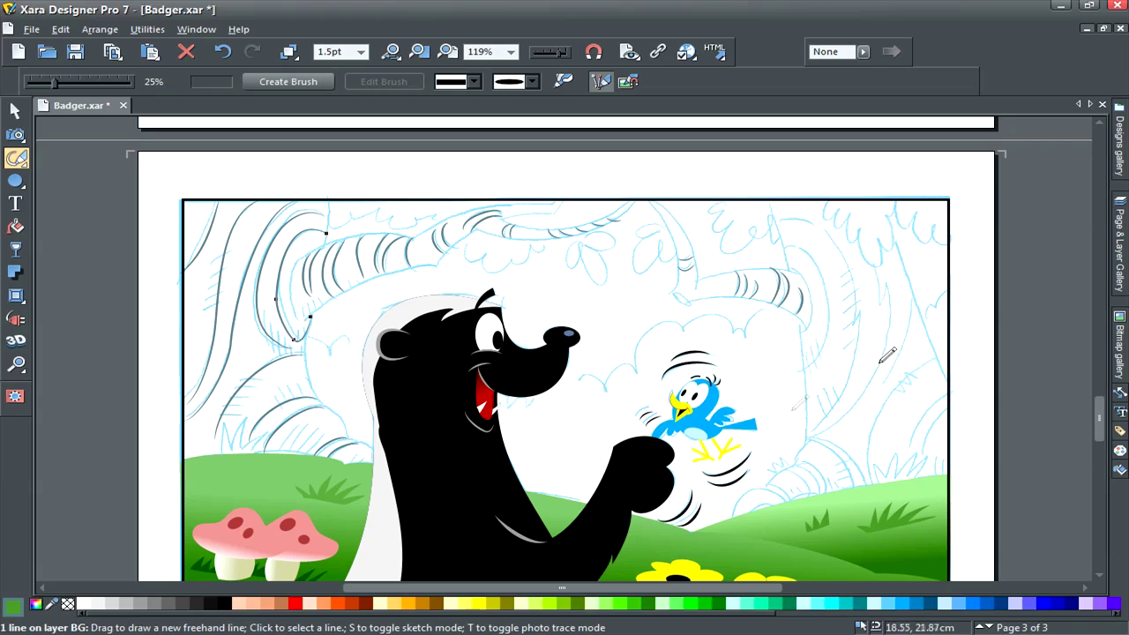
# Trace the long 1.5pt contour lines down the right tree's trunk
pyautogui.moveTo(789, 248)
pyautogui.mouseDown()
pyautogui.moveTo(821, 277)
pyautogui.moveTo(832, 331)
pyautogui.moveTo(807, 371)
pyautogui.mouseUp()
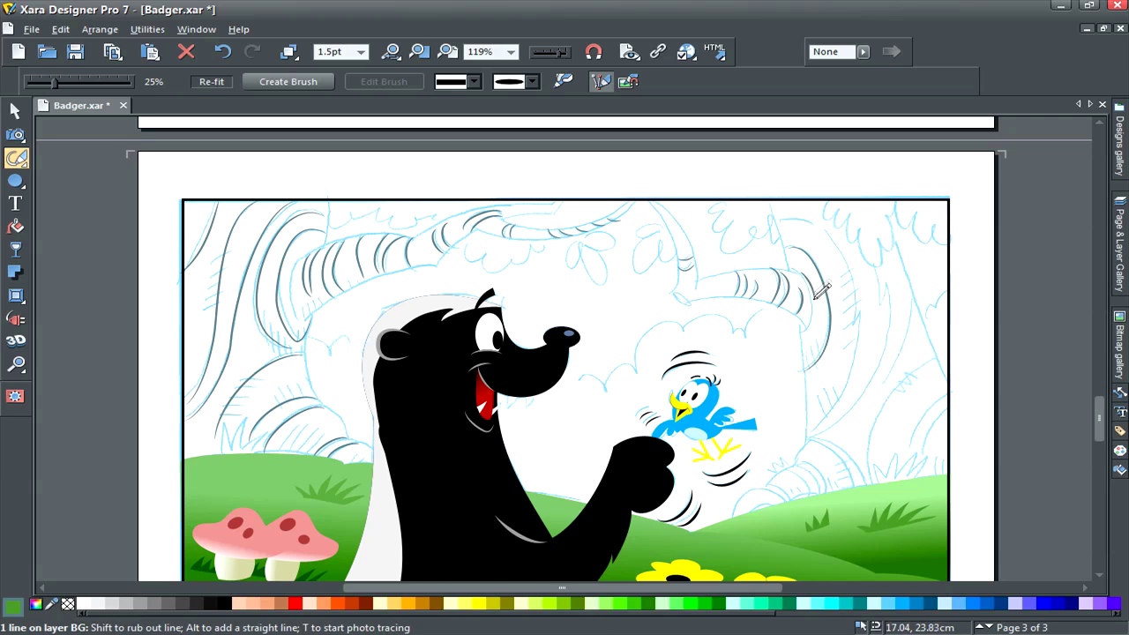
pyautogui.moveTo(815, 298); pyautogui.dragTo(799, 340)
pyautogui.moveTo(782, 220)
pyautogui.mouseDown()
pyautogui.moveTo(852, 247)
pyautogui.moveTo(845, 388)
pyautogui.moveTo(812, 430)
pyautogui.mouseUp()
pyautogui.moveTo(890, 280)
pyautogui.mouseDown()
pyautogui.moveTo(879, 371)
pyautogui.moveTo(806, 454)
pyautogui.moveTo(852, 484)
pyautogui.moveTo(826, 464)
pyautogui.moveTo(832, 491)
pyautogui.moveTo(797, 498)
pyautogui.moveTo(822, 481)
pyautogui.moveTo(833, 491)
pyautogui.mouseUp()
# Trace the curved 1.5pt bark lines on the right tree's lower trunk and roots, out to the panel's edge
pyautogui.moveTo(809, 442)
pyautogui.mouseDown()
pyautogui.moveTo(848, 467)
pyautogui.moveTo(853, 488)
pyautogui.mouseUp()
pyautogui.moveTo(827, 438)
pyautogui.mouseDown()
pyautogui.moveTo(874, 486)
pyautogui.moveTo(923, 418)
pyautogui.moveTo(882, 454)
pyautogui.moveTo(883, 481)
pyautogui.moveTo(879, 420)
pyautogui.moveTo(933, 358)
pyautogui.mouseUp()
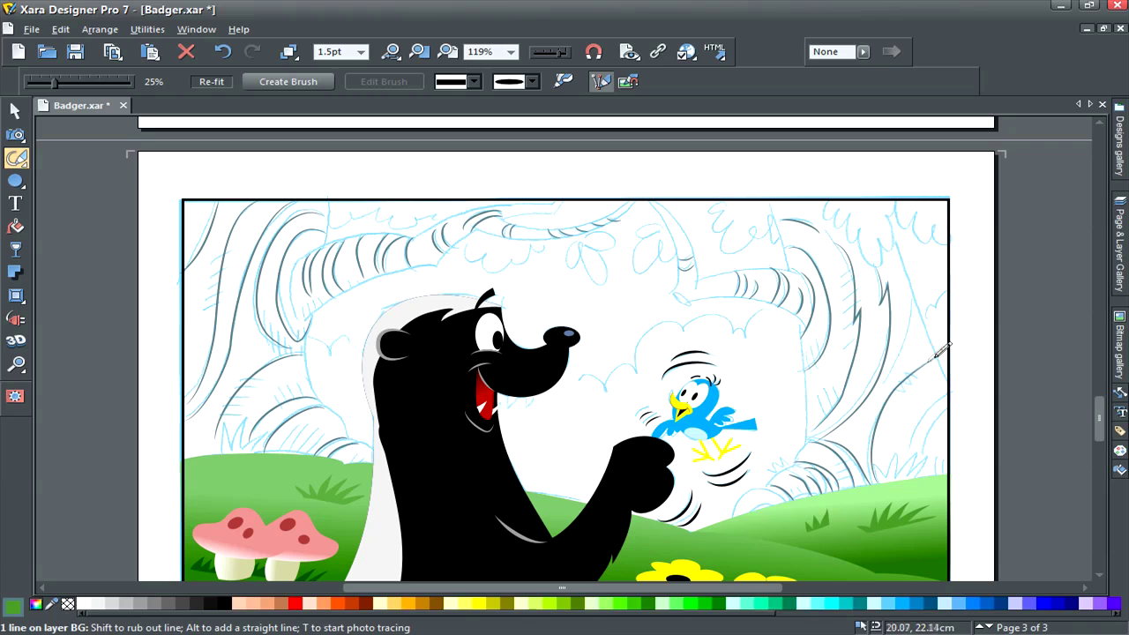
pyautogui.moveTo(879, 393); pyautogui.dragTo(932, 286)
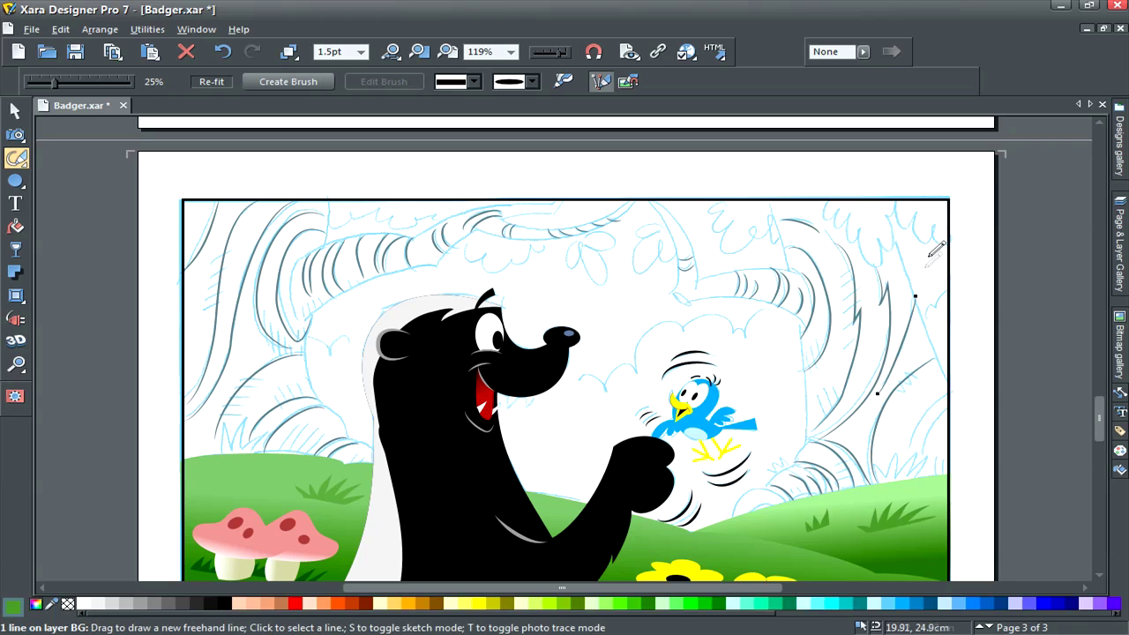
pyautogui.moveTo(944, 391)
pyautogui.mouseDown()
pyautogui.moveTo(907, 443)
pyautogui.moveTo(952, 404)
pyautogui.moveTo(926, 458)
pyautogui.mouseUp()
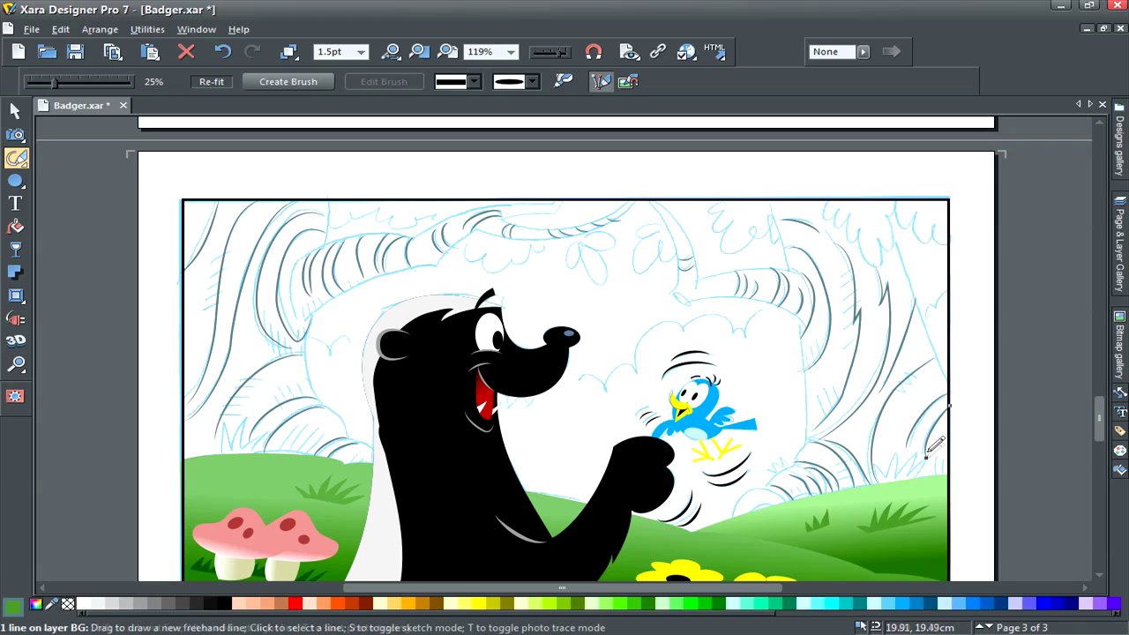
# Set the line width to 1pt and add short hatch lines to the bark of the right tree's trunk and roots
pyautogui.click(512, 230)
pyautogui.moveTo(806, 347); pyautogui.dragTo(816, 370)
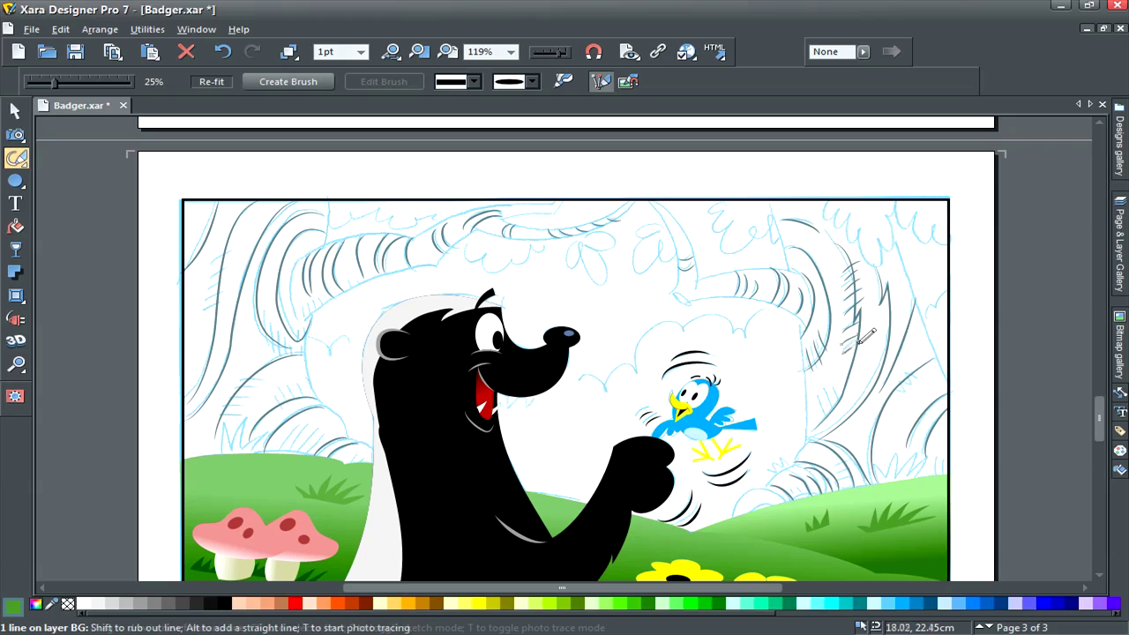
pyautogui.moveTo(827, 412)
pyautogui.mouseDown()
pyautogui.moveTo(820, 388)
pyautogui.moveTo(835, 407)
pyautogui.mouseUp()
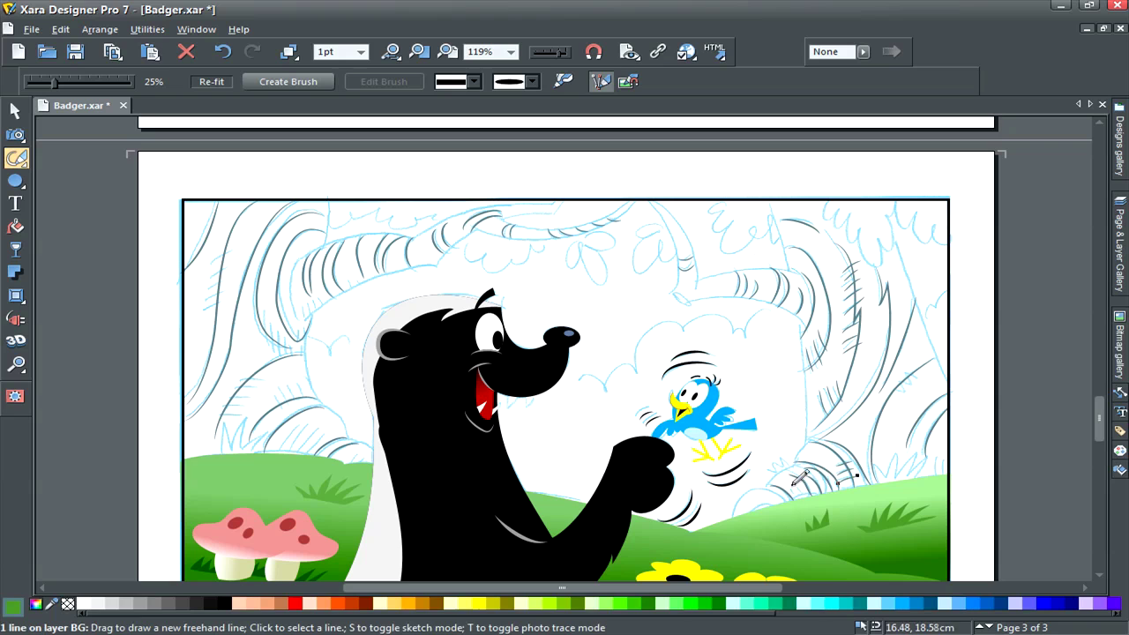
pyautogui.moveTo(917, 380); pyautogui.dragTo(906, 380)
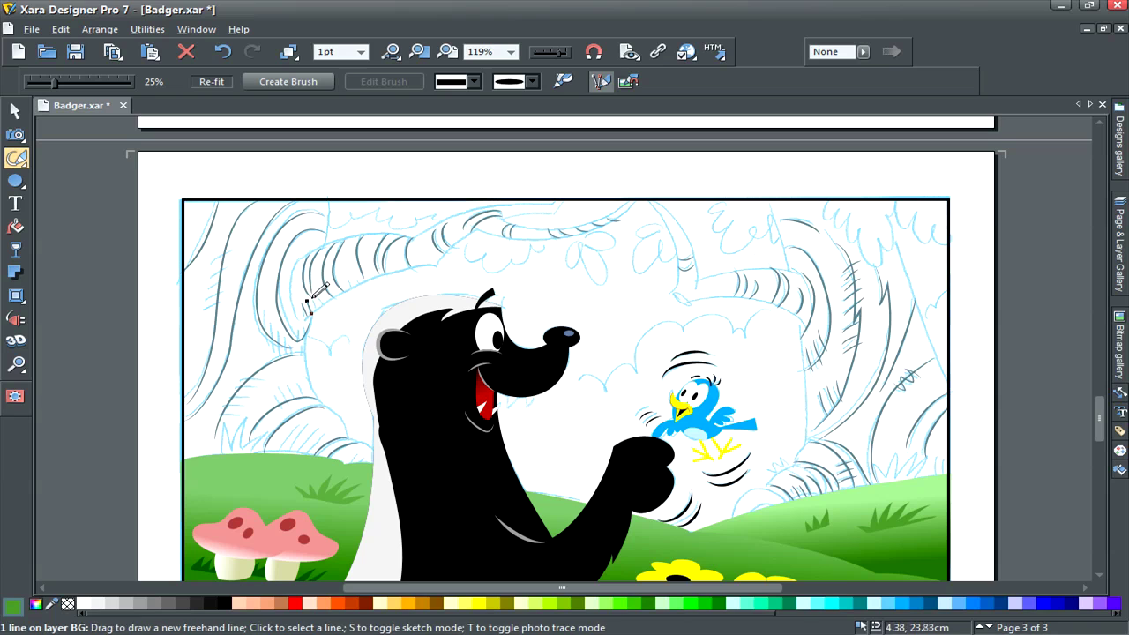
# Add short 1pt hatch lines to the left tree's bark, under the branch, across the roots and up the trunk
pyautogui.moveTo(318, 293); pyautogui.dragTo(323, 302)
pyautogui.moveTo(301, 333)
pyautogui.mouseDown()
pyautogui.moveTo(290, 408)
pyautogui.moveTo(274, 386)
pyautogui.moveTo(308, 395)
pyautogui.mouseUp()
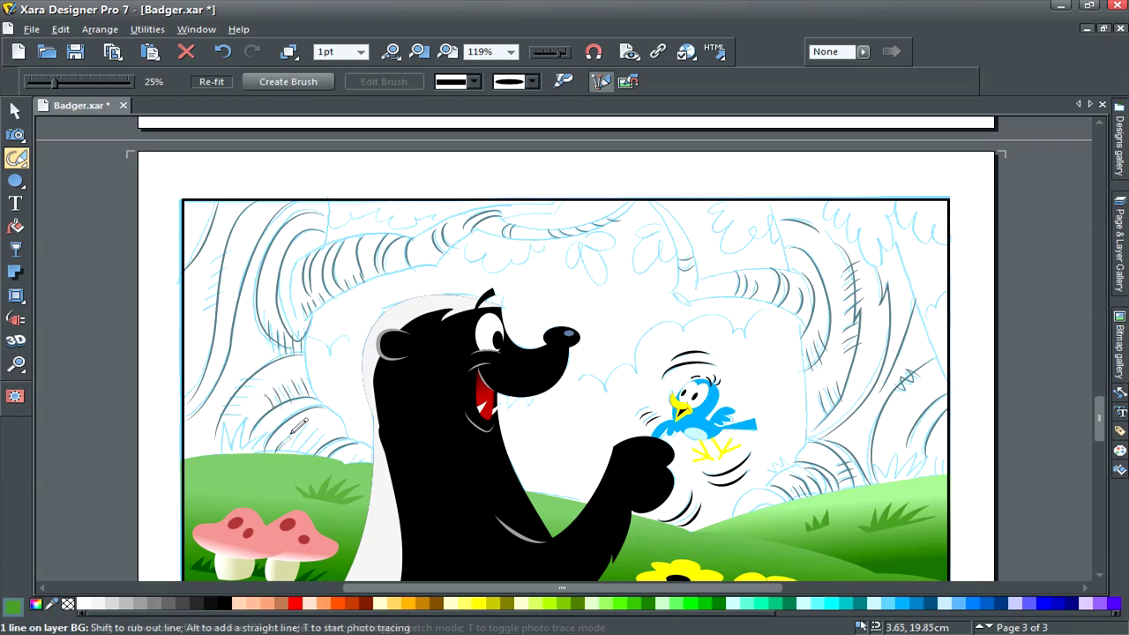
pyautogui.moveTo(315, 429); pyautogui.dragTo(282, 457)
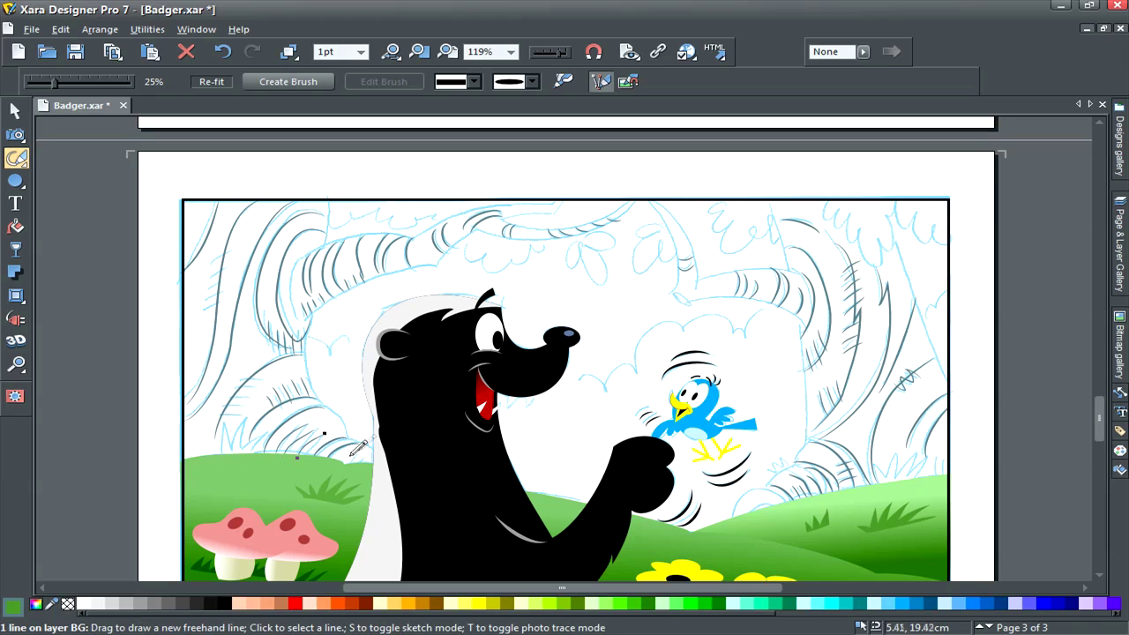
pyautogui.moveTo(357, 443); pyautogui.dragTo(337, 459)
pyautogui.moveTo(218, 408); pyautogui.dragTo(254, 389)
pyautogui.moveTo(230, 389); pyautogui.dragTo(255, 382)
pyautogui.moveTo(236, 379); pyautogui.dragTo(254, 368)
pyautogui.moveTo(205, 290)
pyautogui.mouseDown()
pyautogui.moveTo(232, 277)
pyautogui.moveTo(243, 248)
pyautogui.mouseUp()
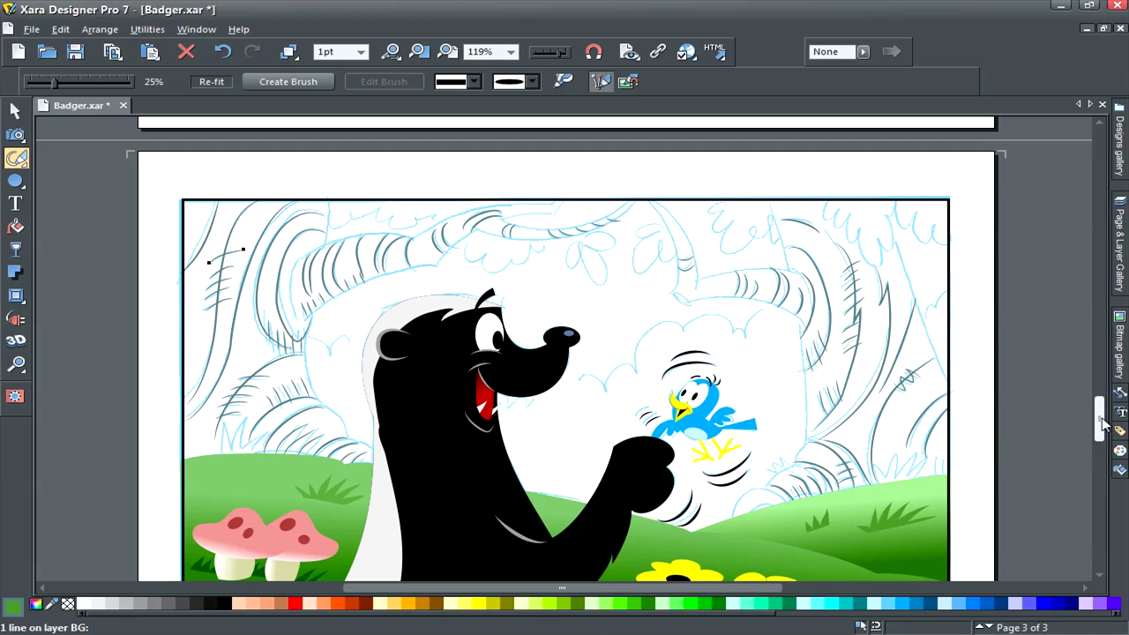
# Pick up the dark green fill, turn off trace mode and draw the first leaf of the sprig above the bird
pyautogui.moveTo(1102, 423)
pyautogui.mouseDown()
pyautogui.moveTo(1102, 256)
pyautogui.moveTo(1103, 424)
pyautogui.mouseUp()
pyautogui.click(709, 329)
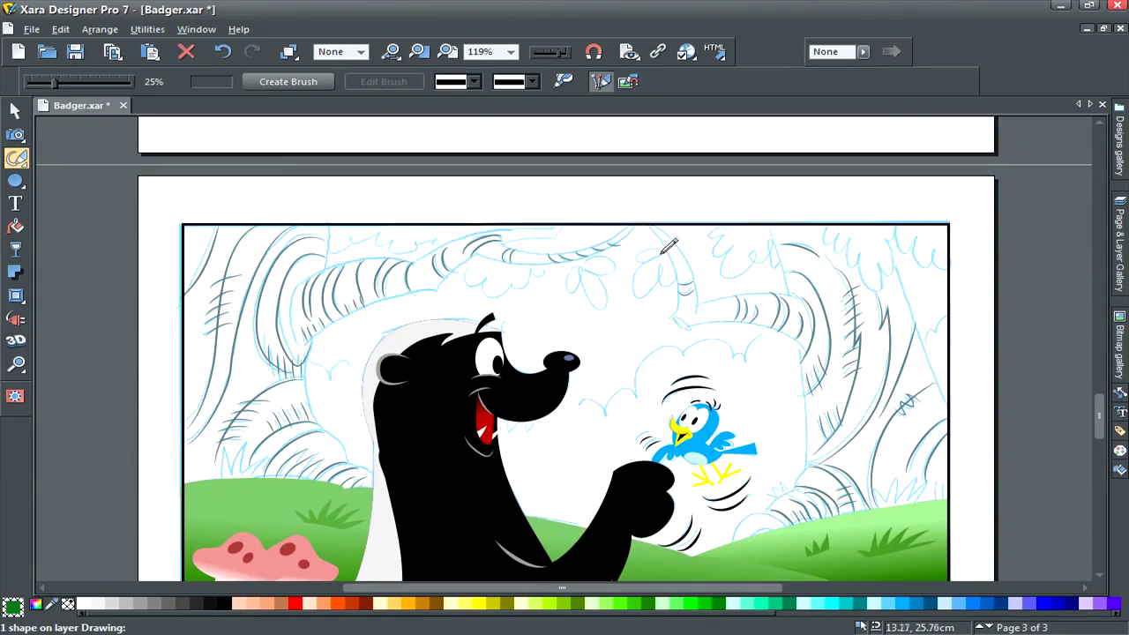
pyautogui.click(604, 87)
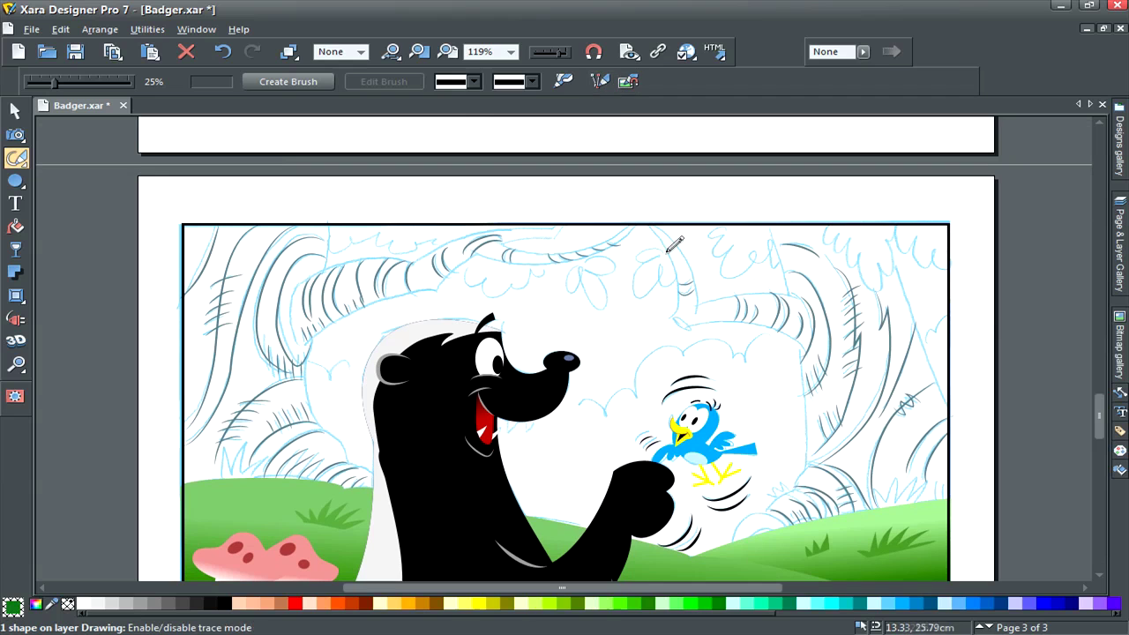
pyautogui.moveTo(665, 255); pyautogui.dragTo(637, 256)
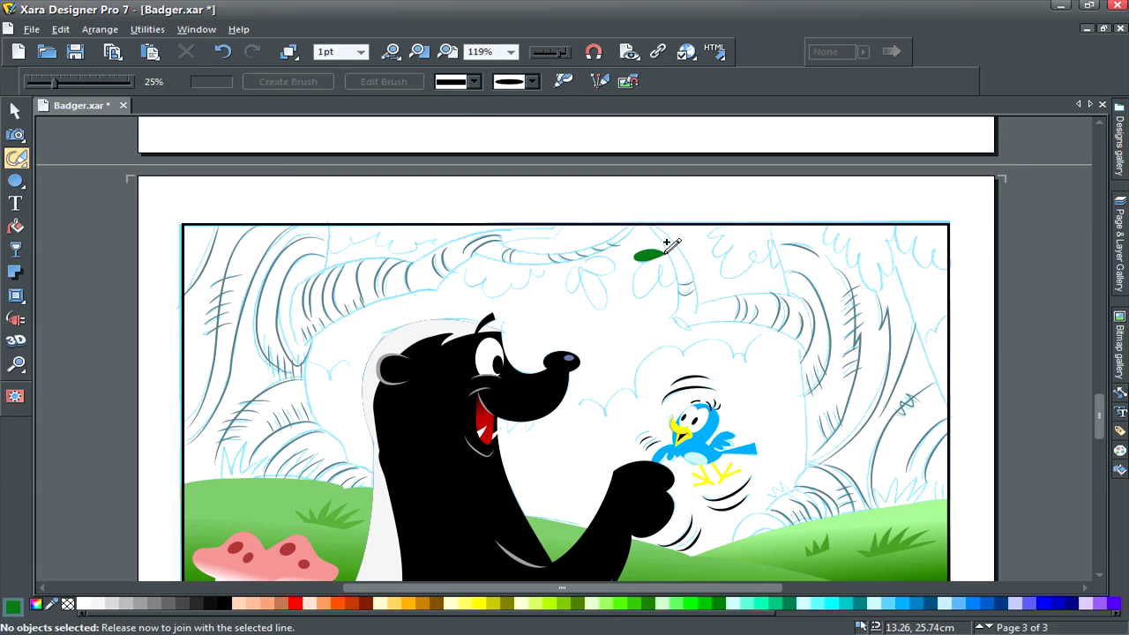
# Draw the remaining green leaves of the sprig above the bird, following the sketch
pyautogui.click(15, 364)
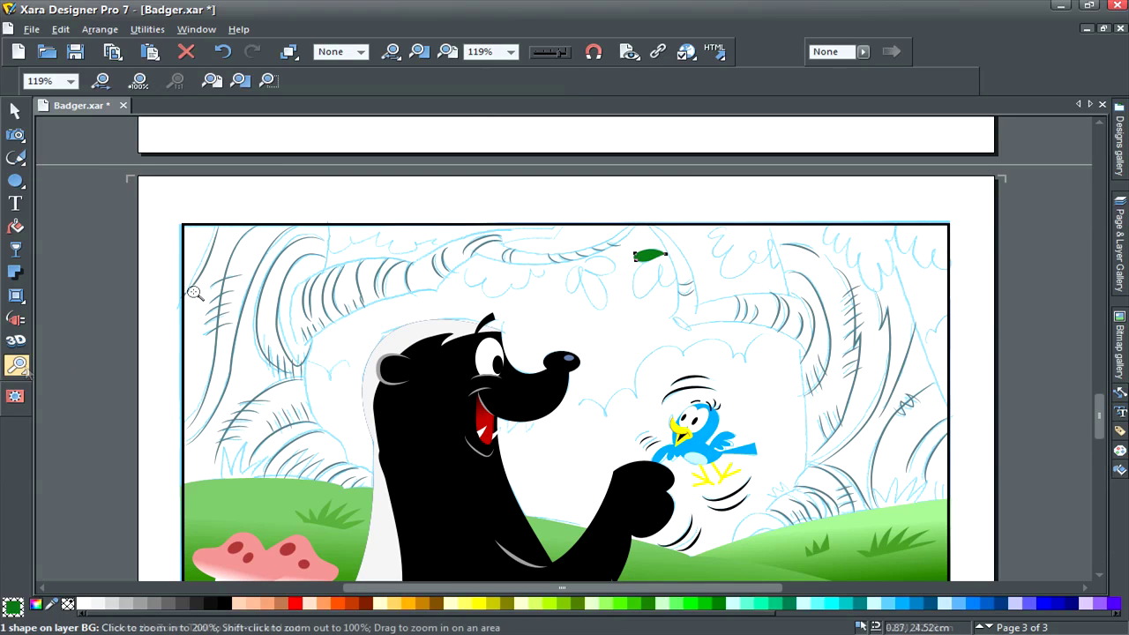
pyautogui.moveTo(588, 217); pyautogui.dragTo(737, 346)
pyautogui.press('F3')
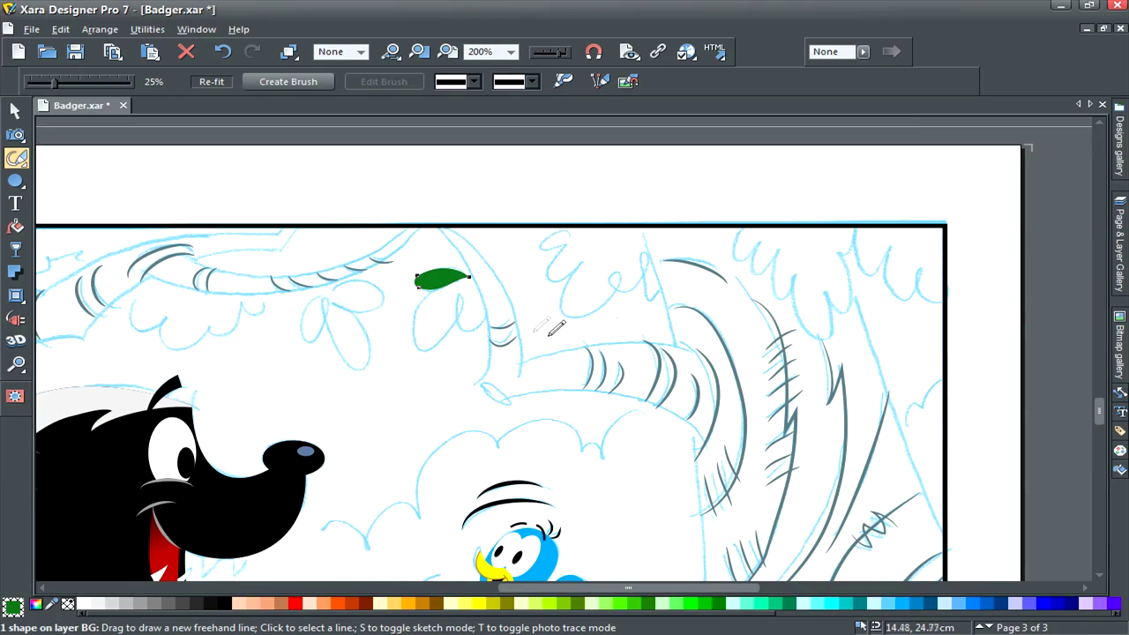
pyautogui.scroll(-2, 496, 308)
pyautogui.scroll(-1, 521, 325)
pyautogui.press('Escape')
pyautogui.moveTo(483, 295)
pyautogui.mouseDown()
pyautogui.moveTo(445, 323)
pyautogui.moveTo(449, 337)
pyautogui.moveTo(467, 332)
pyautogui.moveTo(483, 299)
pyautogui.moveTo(486, 324)
pyautogui.moveTo(490, 278)
pyautogui.mouseUp()
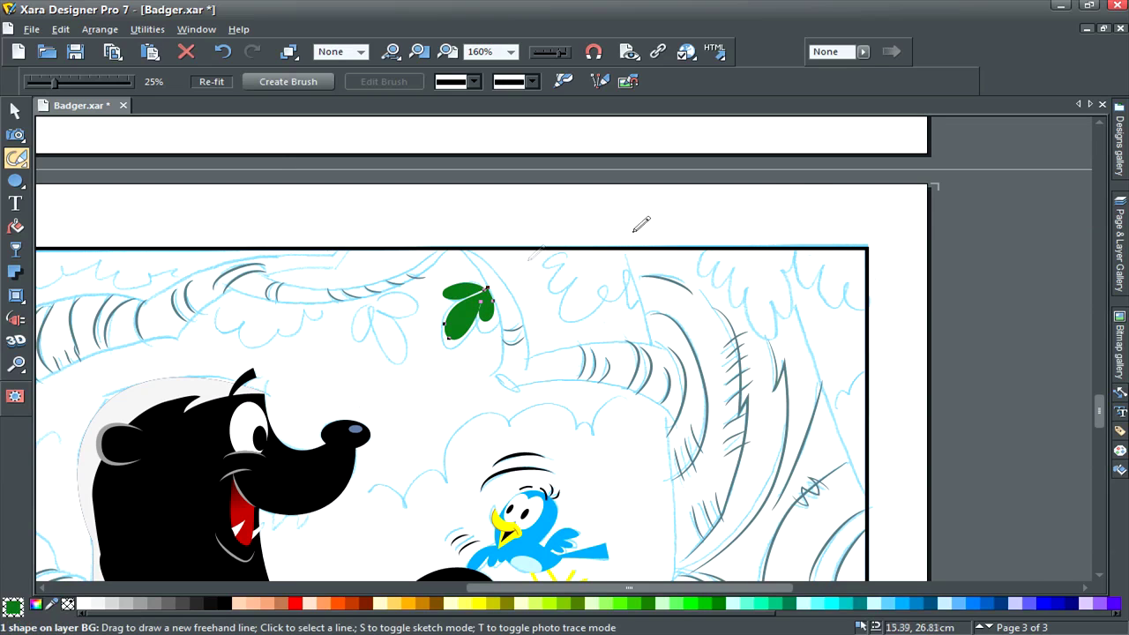
# Draw the two scalloped green foliage clumps hanging from the panel's top edge around the right tree, closing each along the edge
pyautogui.moveTo(573, 245)
pyautogui.mouseDown()
pyautogui.moveTo(542, 263)
pyautogui.moveTo(562, 262)
pyautogui.moveTo(564, 293)
pyautogui.mouseUp()
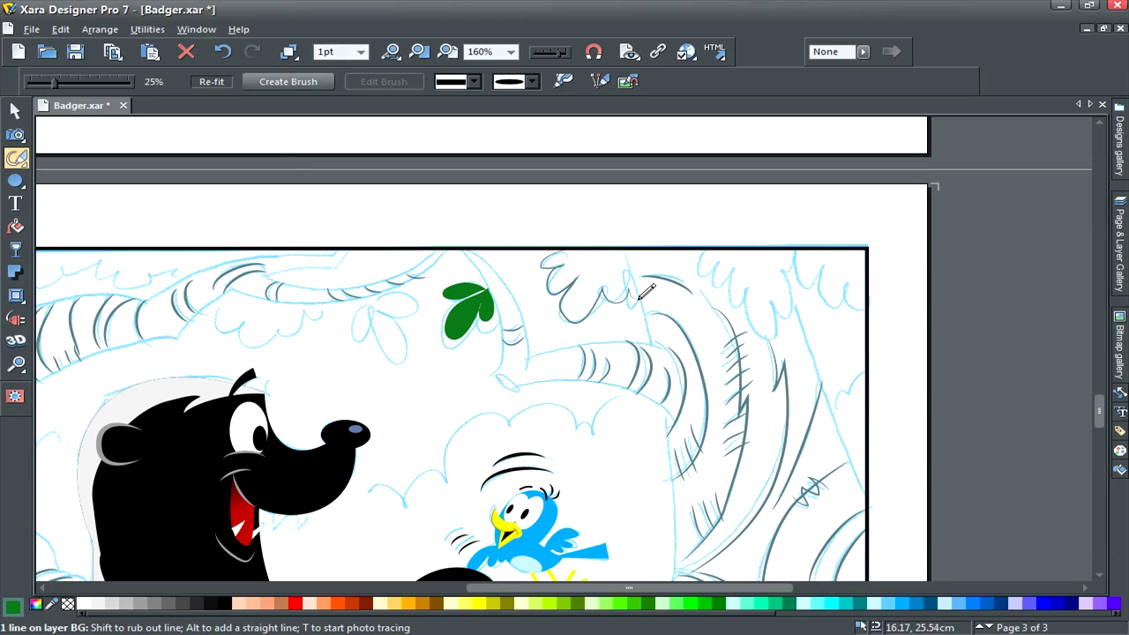
pyautogui.moveTo(646, 291)
pyautogui.mouseDown()
pyautogui.moveTo(628, 240)
pyautogui.moveTo(620, 249)
pyautogui.mouseUp()
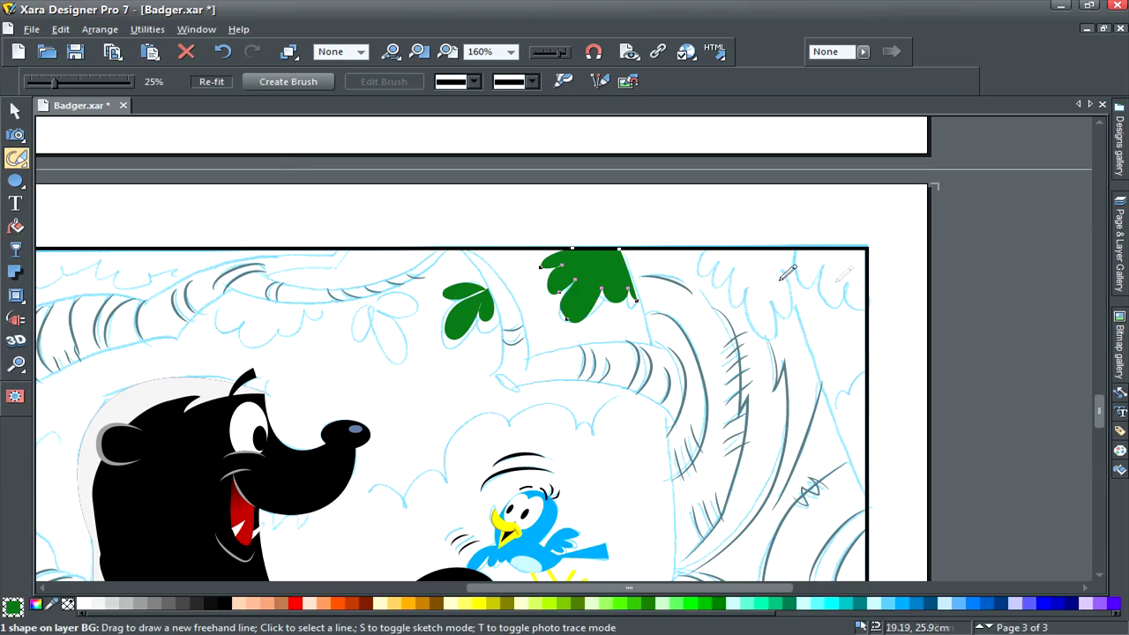
pyautogui.moveTo(712, 249)
pyautogui.mouseDown()
pyautogui.moveTo(716, 282)
pyautogui.moveTo(731, 264)
pyautogui.moveTo(732, 291)
pyautogui.moveTo(733, 267)
pyautogui.moveTo(730, 297)
pyautogui.moveTo(741, 299)
pyautogui.moveTo(750, 280)
pyautogui.moveTo(749, 317)
pyautogui.moveTo(768, 337)
pyautogui.moveTo(797, 257)
pyautogui.moveTo(801, 281)
pyautogui.moveTo(820, 270)
pyautogui.moveTo(834, 306)
pyautogui.moveTo(869, 261)
pyautogui.mouseUp()
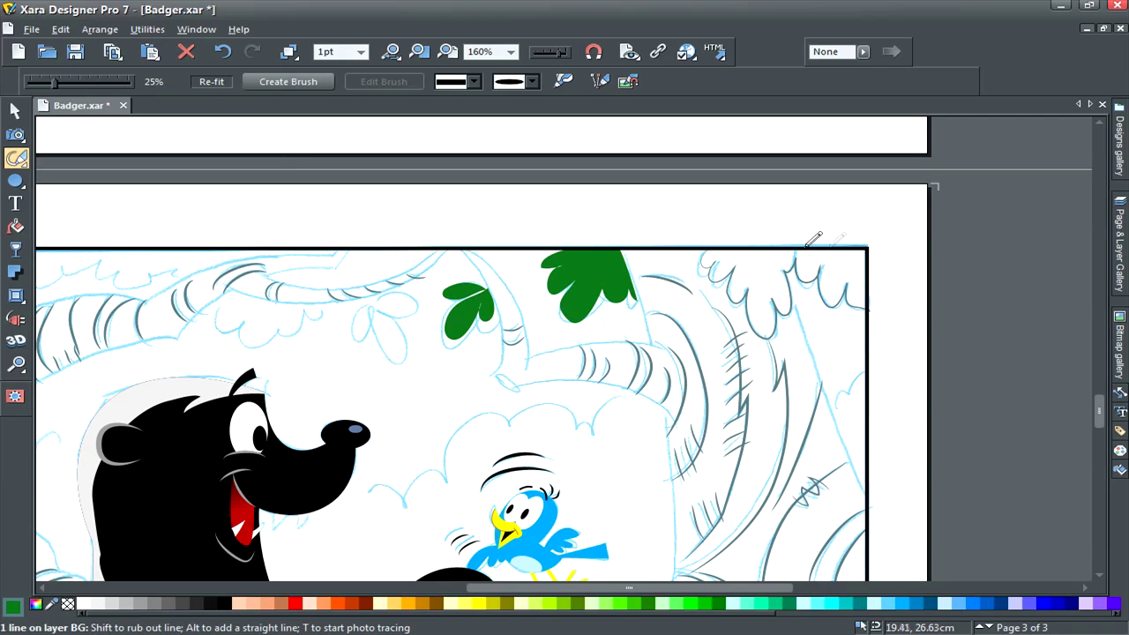
pyautogui.moveTo(813, 238); pyautogui.dragTo(707, 251)
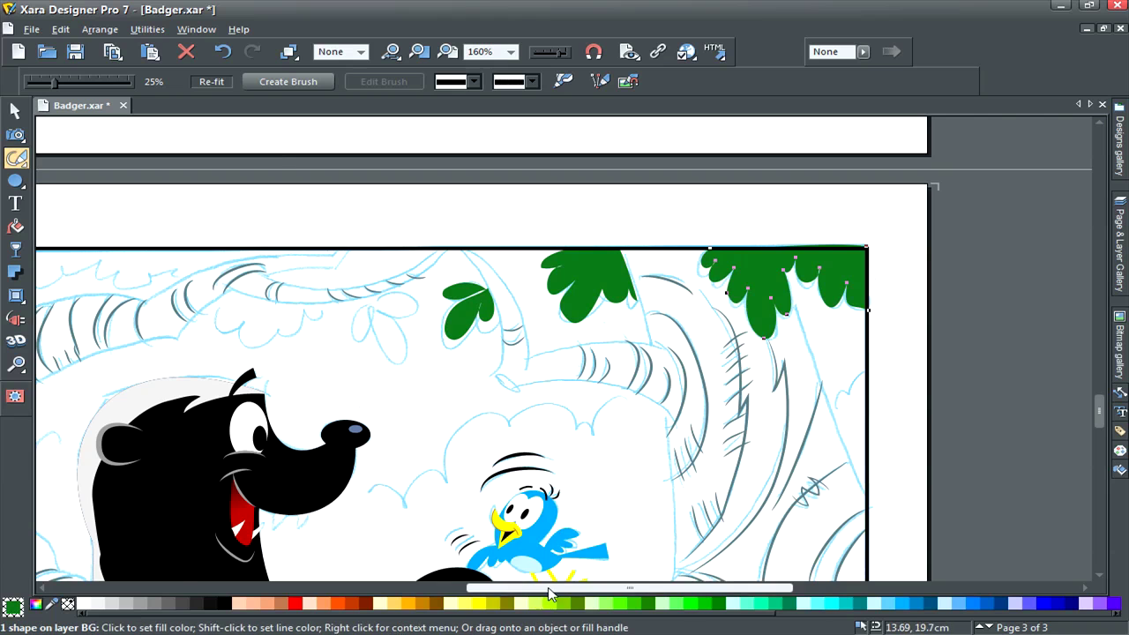
# Draw the lower-left and hanging leaves of the second sprig, beneath the left tree's branch
pyautogui.moveTo(547, 589); pyautogui.dragTo(453, 589)
pyautogui.moveTo(671, 303)
pyautogui.mouseDown()
pyautogui.moveTo(655, 333)
pyautogui.moveTo(672, 317)
pyautogui.moveTo(675, 336)
pyautogui.moveTo(675, 300)
pyautogui.moveTo(695, 358)
pyautogui.mouseUp()
pyautogui.press('Escape')
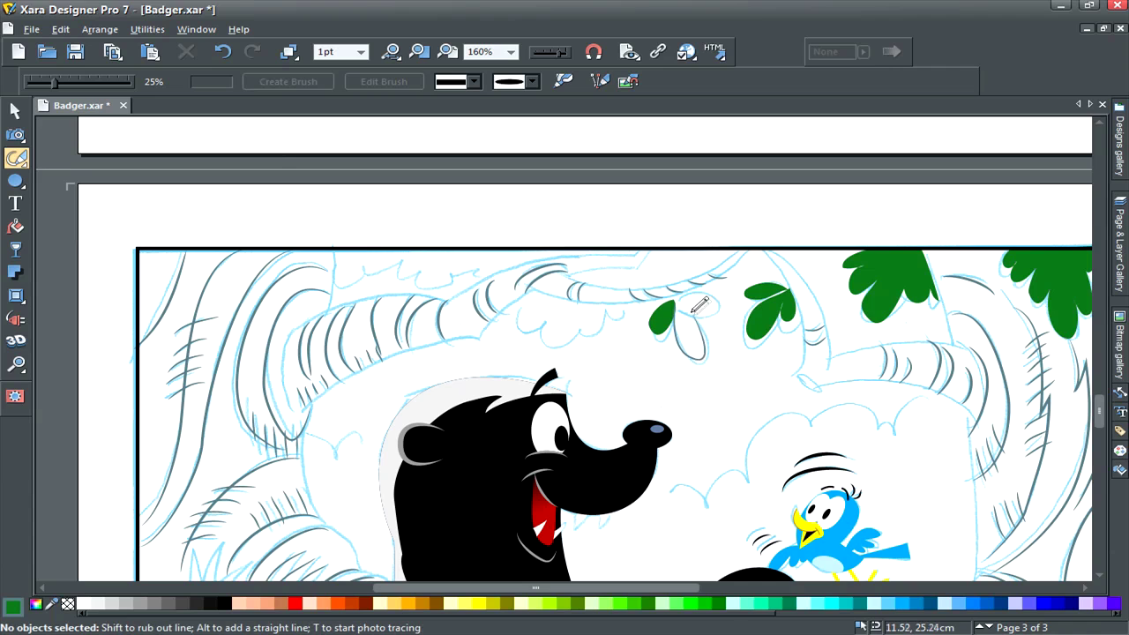
pyautogui.moveTo(692, 311); pyautogui.dragTo(676, 303)
# Darken the second sprig's hanging leaf to colour 135b1a and draw its remaining leaf in the lighter green 1d7926
pyautogui.click(13, 607)
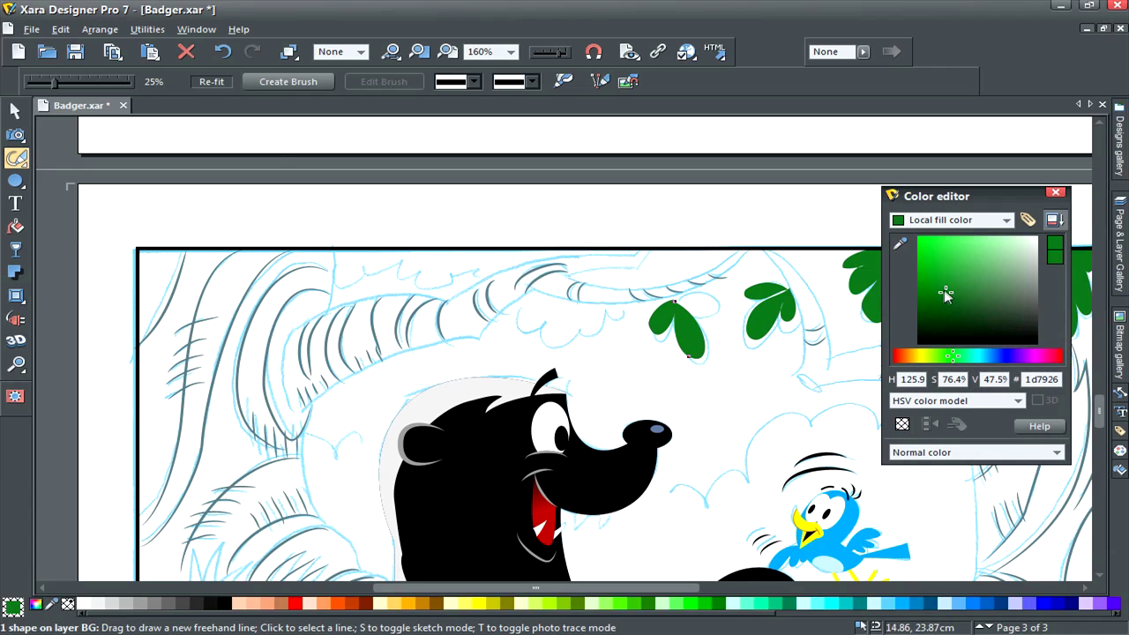
pyautogui.moveTo(946, 295); pyautogui.dragTo(943, 309)
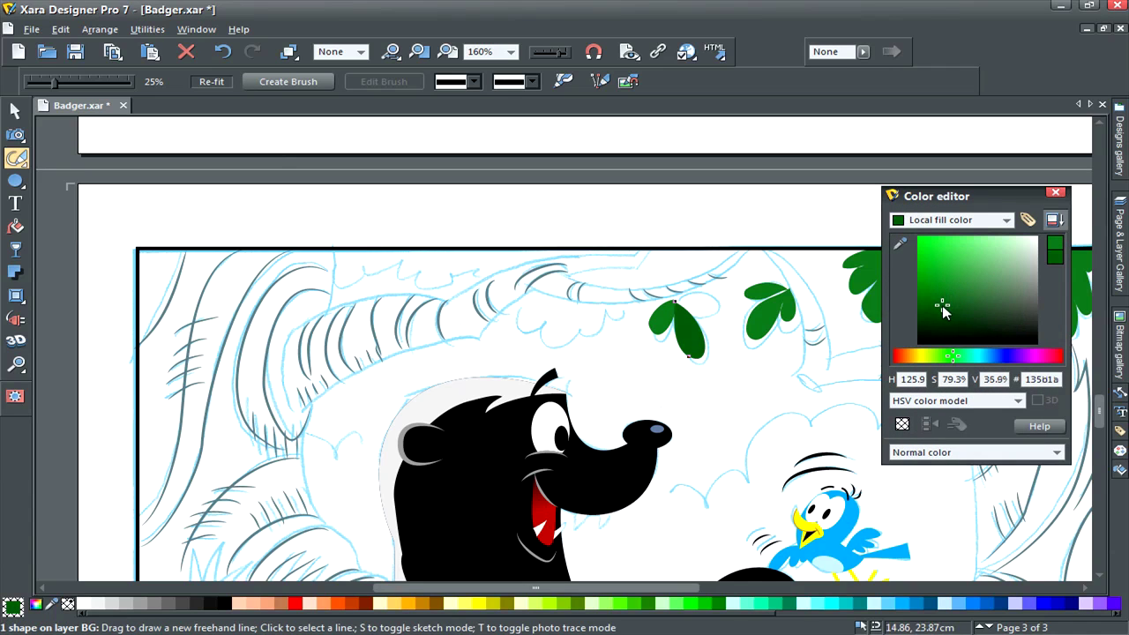
pyautogui.hotkey('ctrl', 'z')
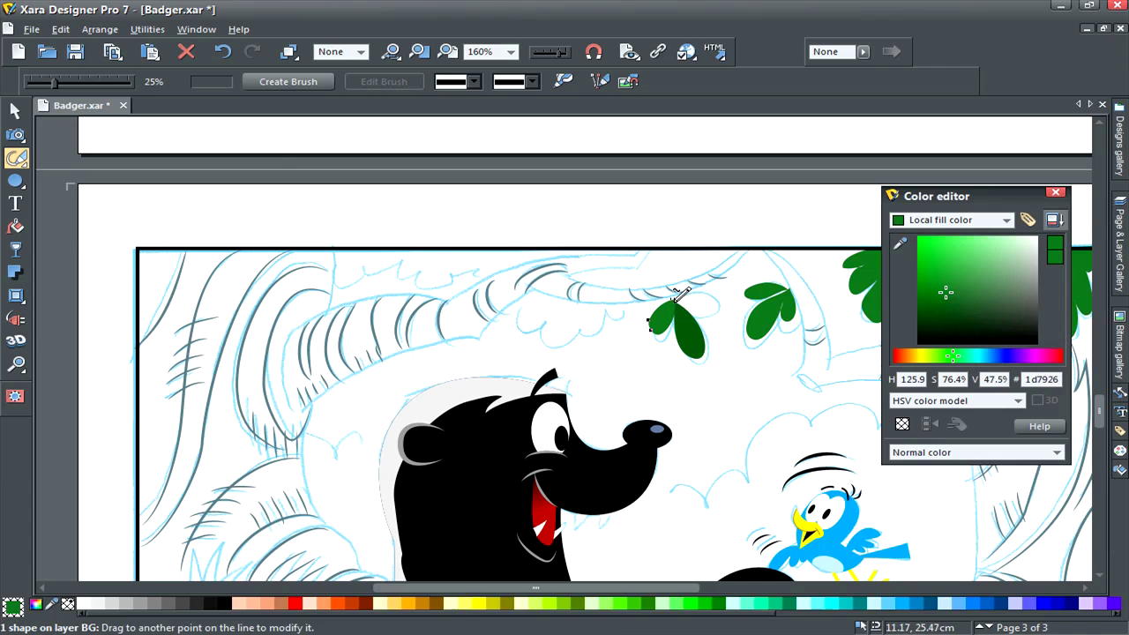
pyautogui.moveTo(672, 301)
pyautogui.mouseDown()
pyautogui.moveTo(722, 286)
pyautogui.moveTo(712, 300)
pyautogui.mouseUp()
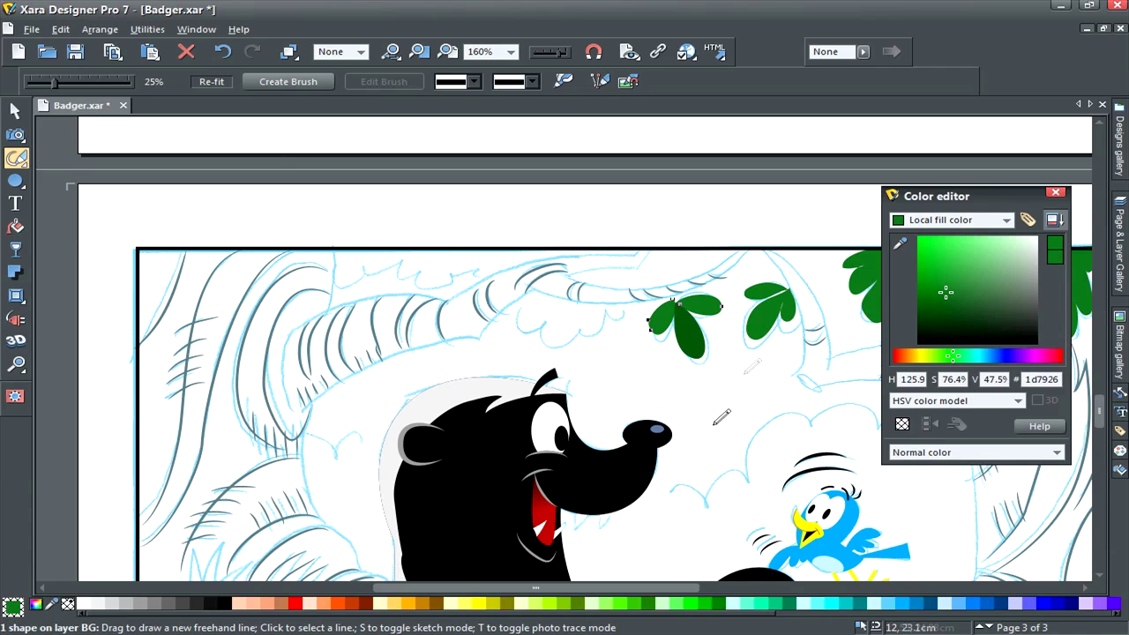
pyautogui.press('Escape')
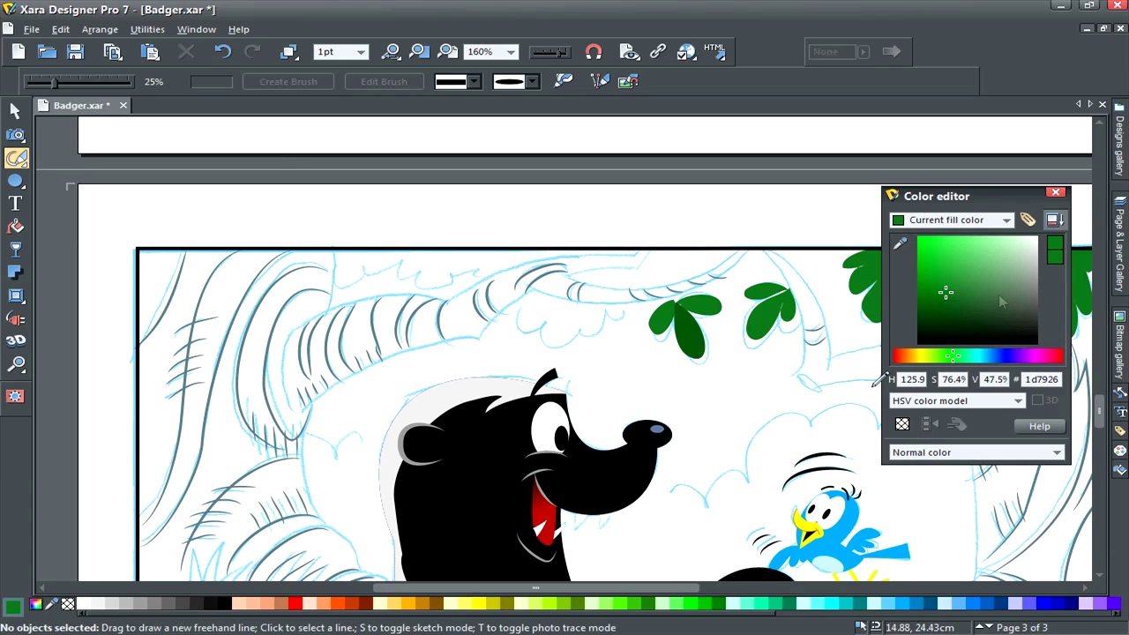
# Close the color editor and pick up the pale grey-blue fill for the left tree
pyautogui.moveTo(693, 587); pyautogui.dragTo(735, 584)
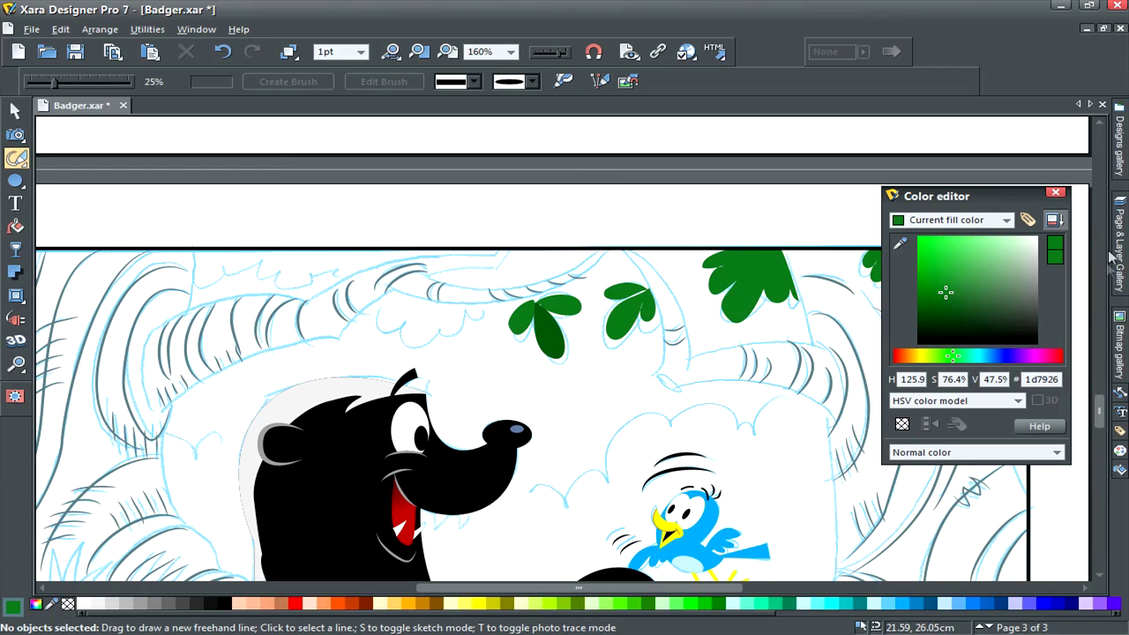
pyautogui.click(1056, 192)
pyautogui.moveTo(1102, 410)
pyautogui.mouseDown()
pyautogui.moveTo(1109, 320)
pyautogui.moveTo(1104, 432)
pyautogui.mouseUp()
pyautogui.click(346, 489)
pyautogui.moveTo(678, 589); pyautogui.dragTo(606, 589)
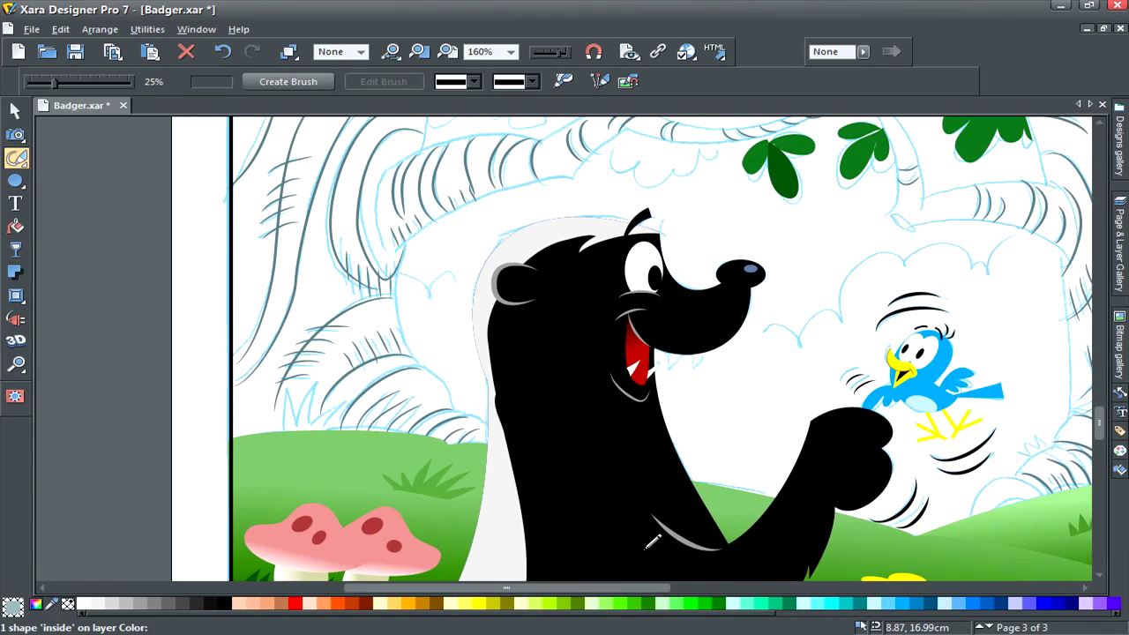
# Outline the left trunk's inner edge from the root beside the badger up to the branch, curving the segments to the sketch
pyautogui.press('F4')
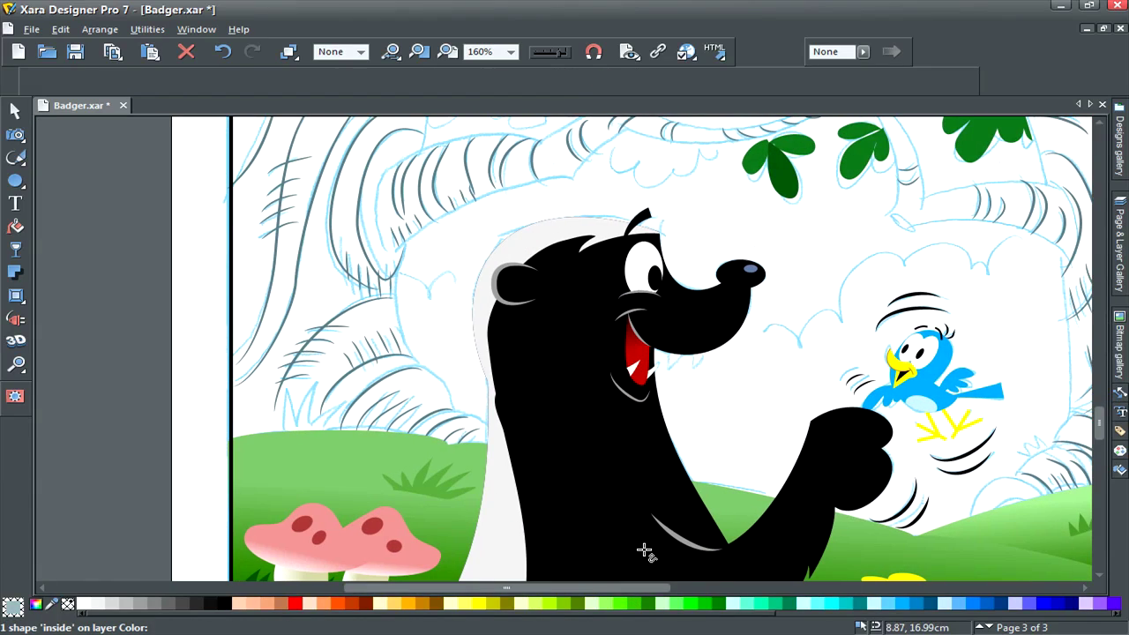
pyautogui.click(452, 410)
pyautogui.click(418, 366)
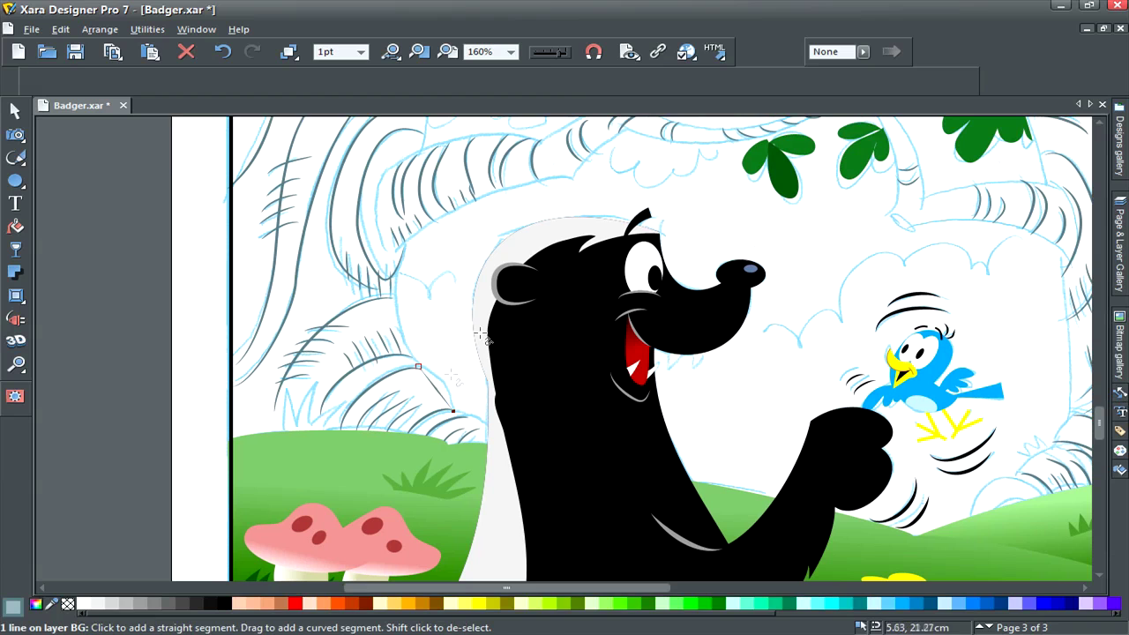
pyautogui.moveTo(435, 388); pyautogui.dragTo(404, 328)
pyautogui.click(396, 270)
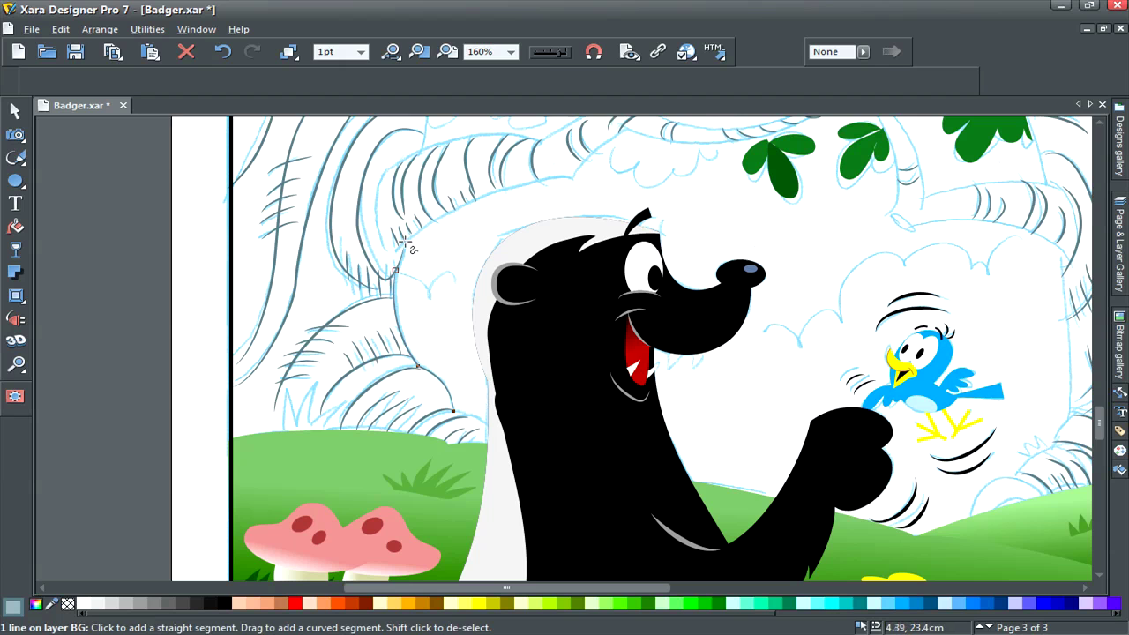
pyautogui.click(405, 241)
pyautogui.moveTo(405, 254); pyautogui.dragTo(404, 256)
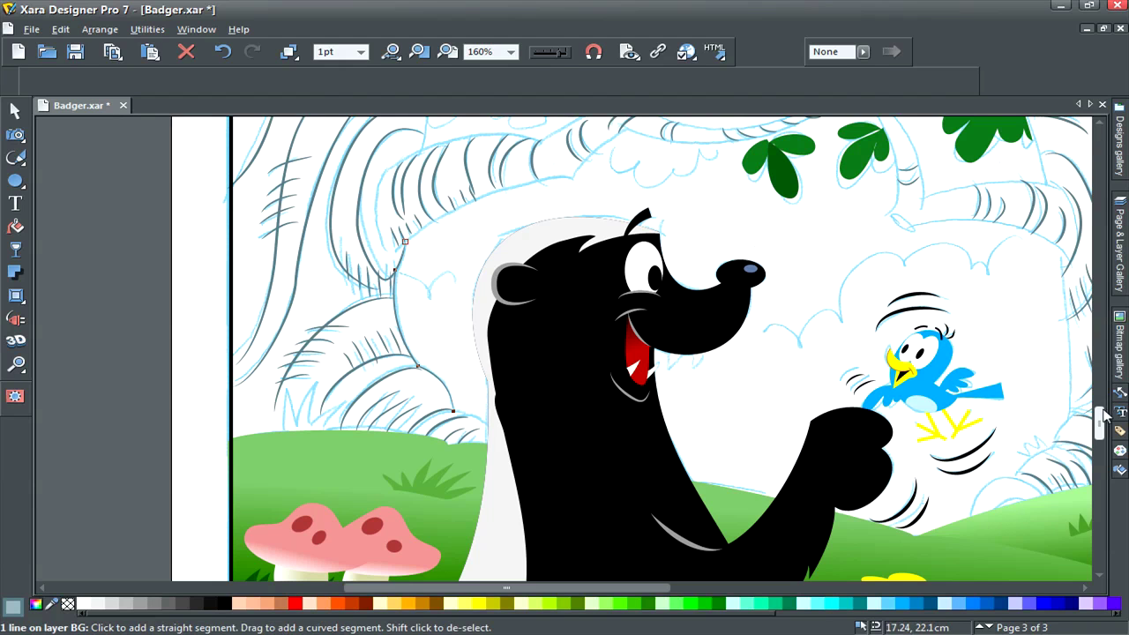
# Extend the left trunk's outline up to the panel's top edge and across to its upper-left corner
pyautogui.moveTo(1104, 417); pyautogui.dragTo(1104, 401)
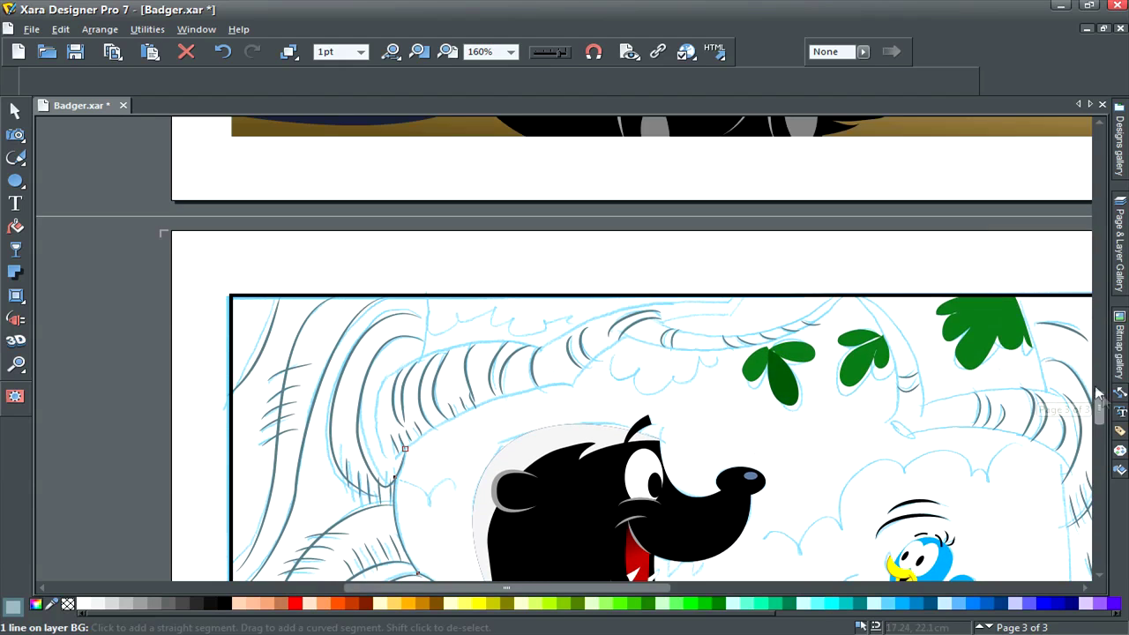
pyautogui.click(420, 360)
pyautogui.click(426, 296)
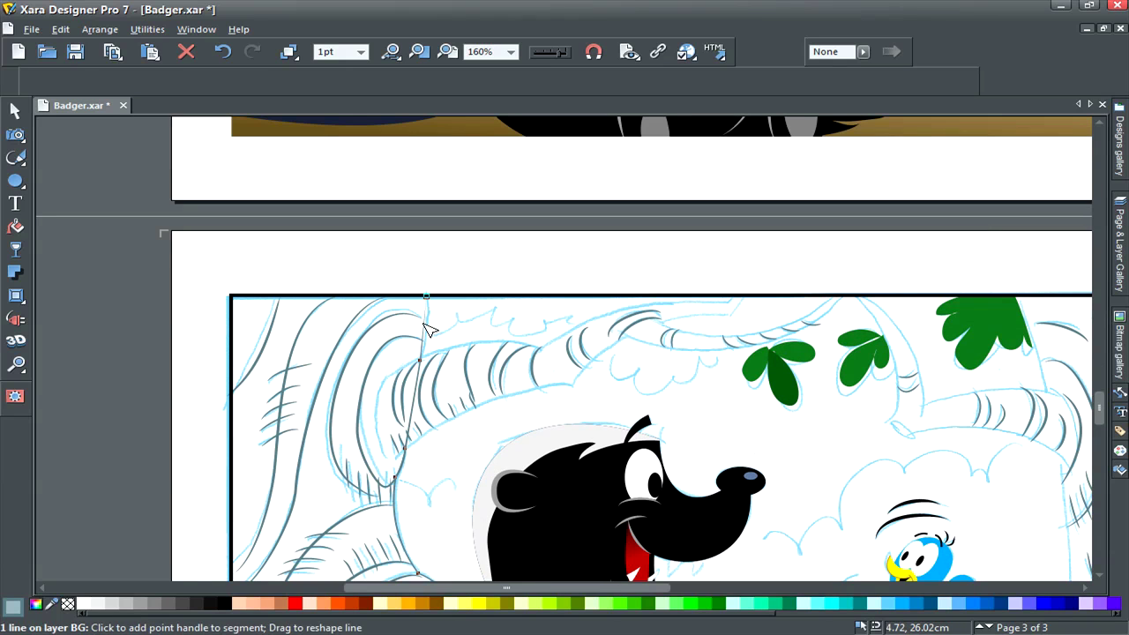
pyautogui.click(231, 296)
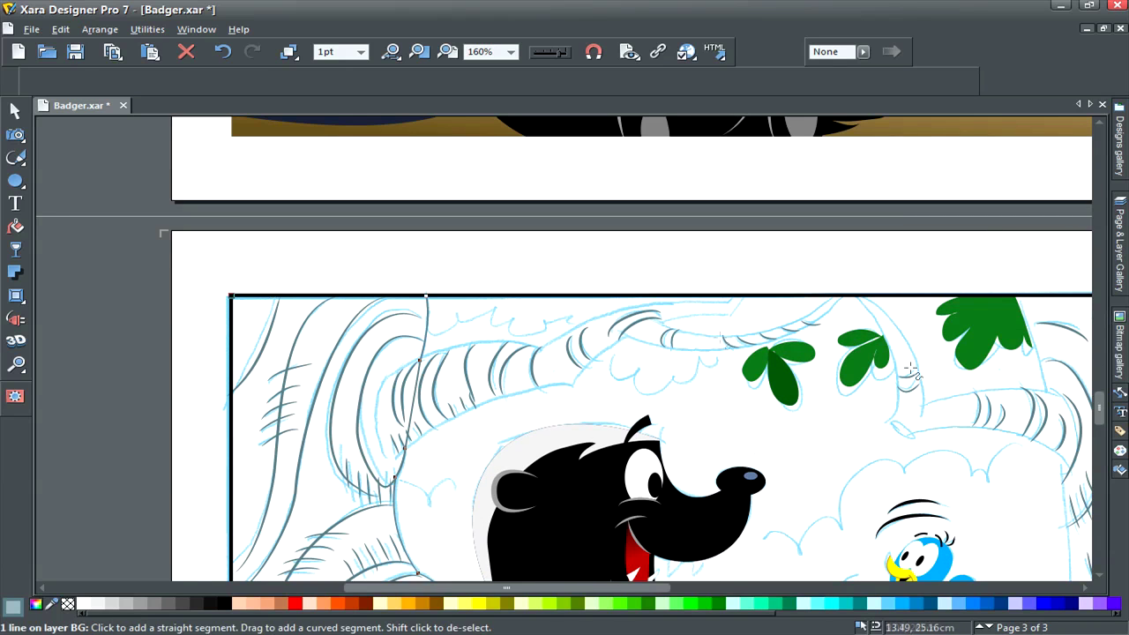
# Close the left trunk's shape down the panel's side and behind the hill and badger, curving its closing edge over the root
pyautogui.moveTo(1100, 405); pyautogui.dragTo(1100, 428)
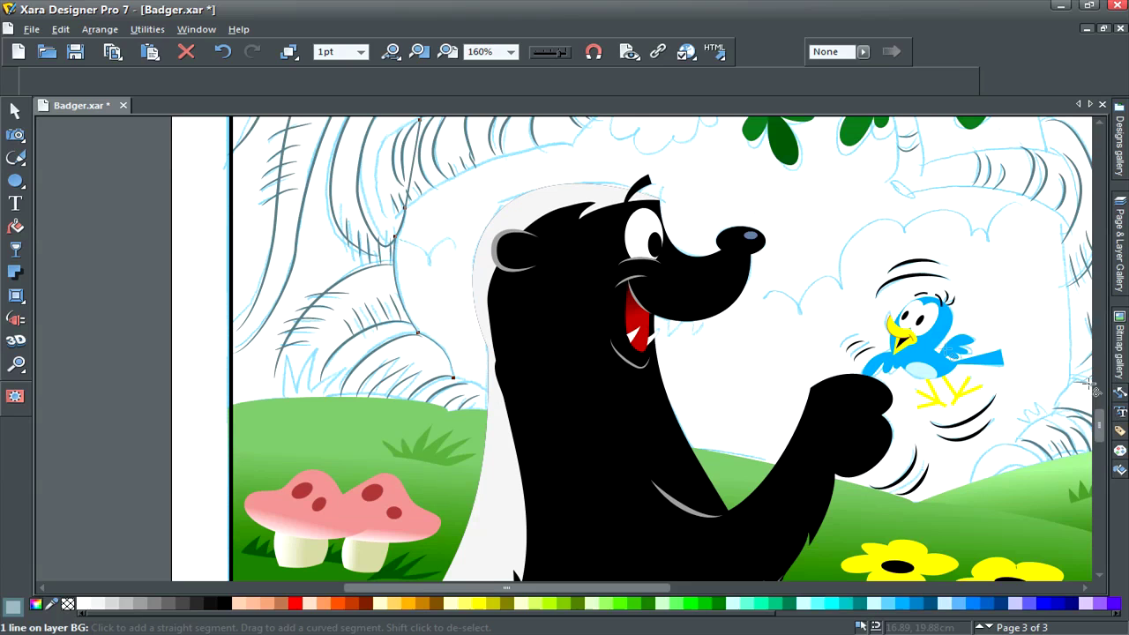
pyautogui.click(230, 422)
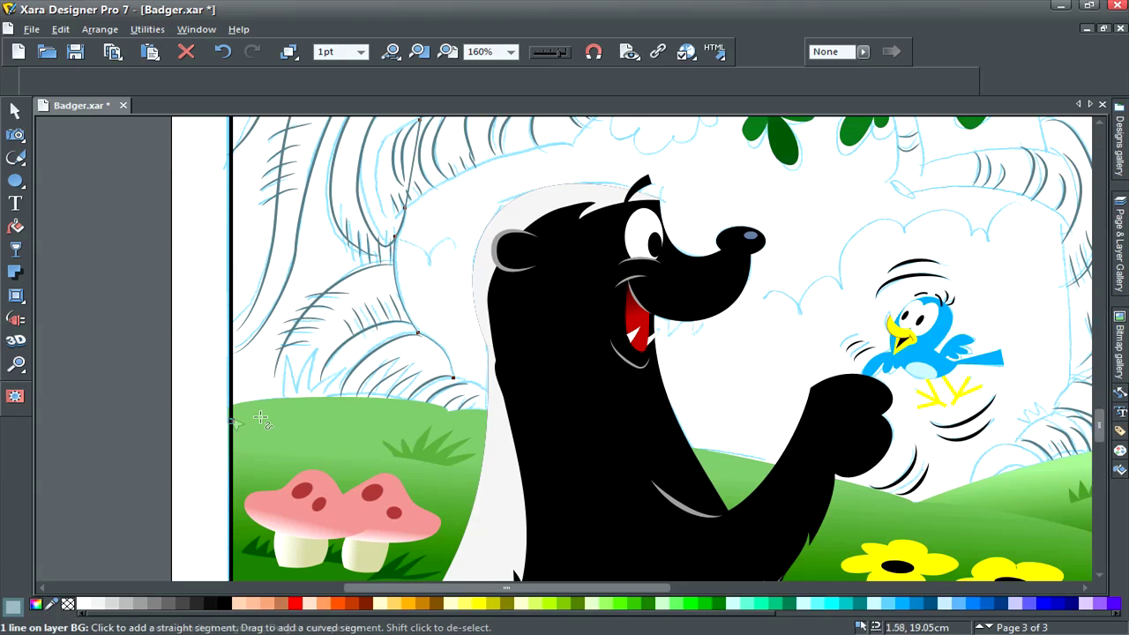
pyautogui.click(504, 438)
pyautogui.click(453, 377)
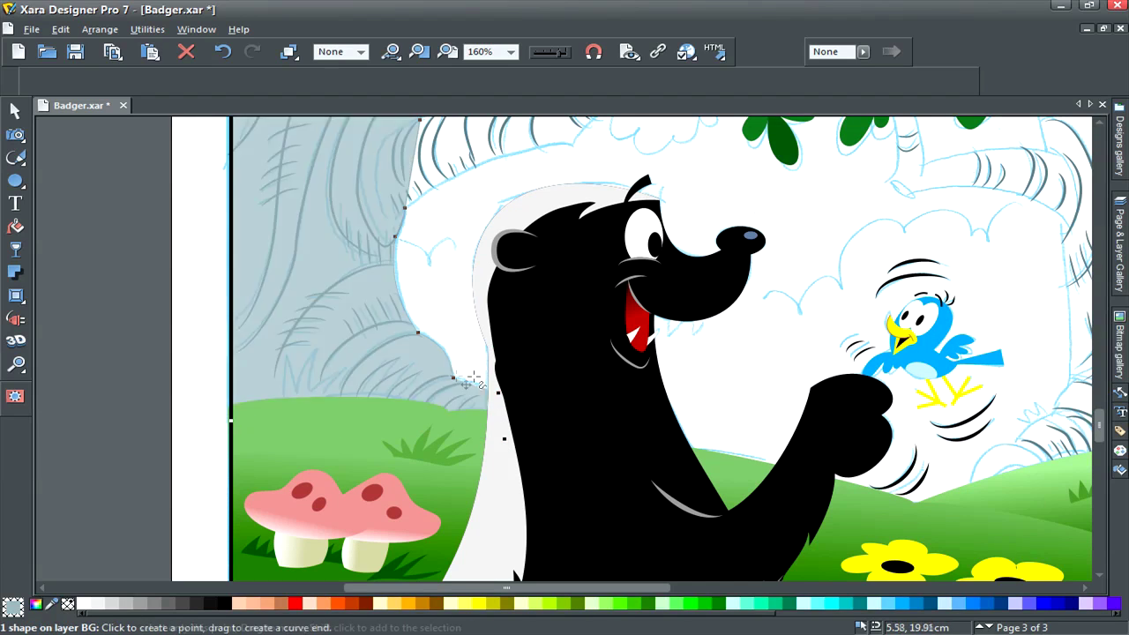
pyautogui.moveTo(476, 404); pyautogui.dragTo(479, 386)
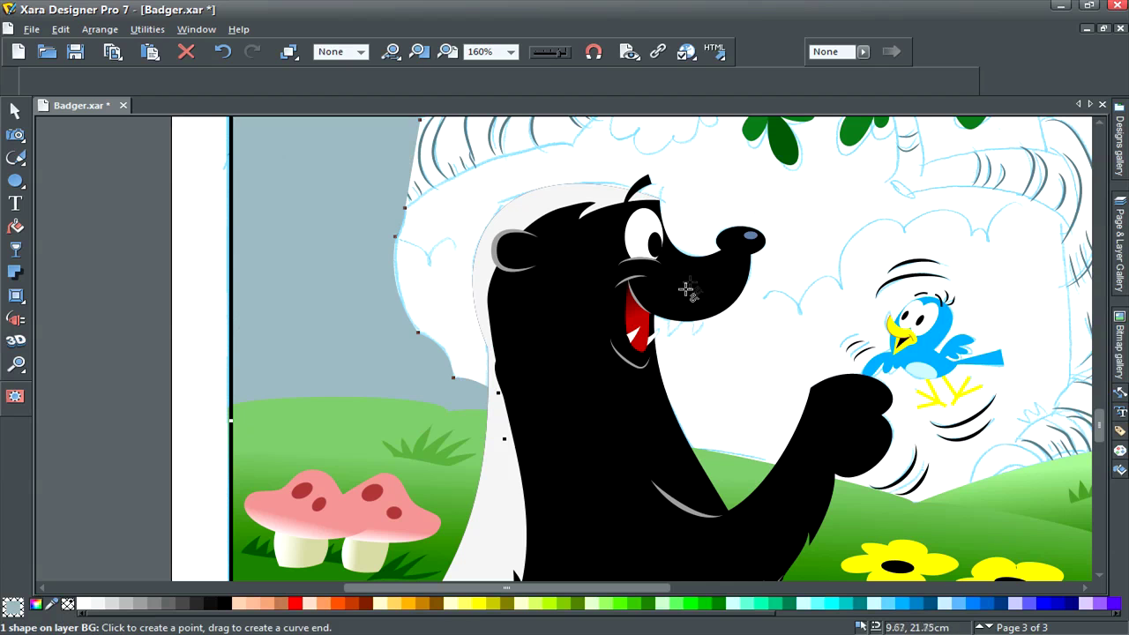
# Send the left trunk behind its bark lines and trace the branch's underside from the panel's top edge, curving it to the sketch
pyautogui.hotkey('ctrl', 'b')
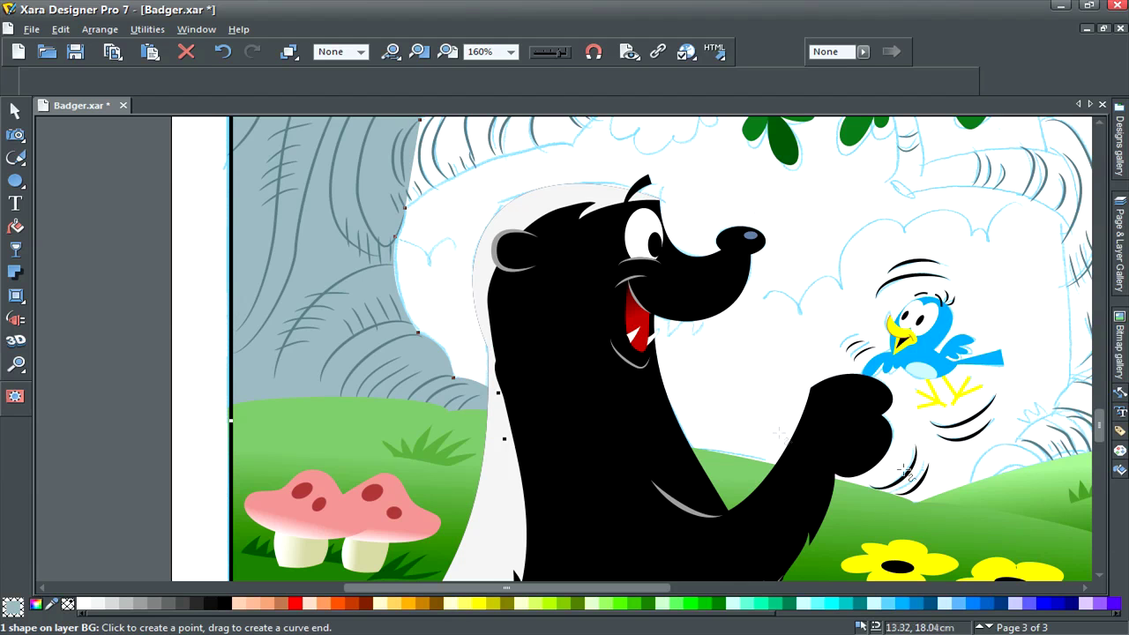
pyautogui.moveTo(1100, 427); pyautogui.dragTo(1101, 404)
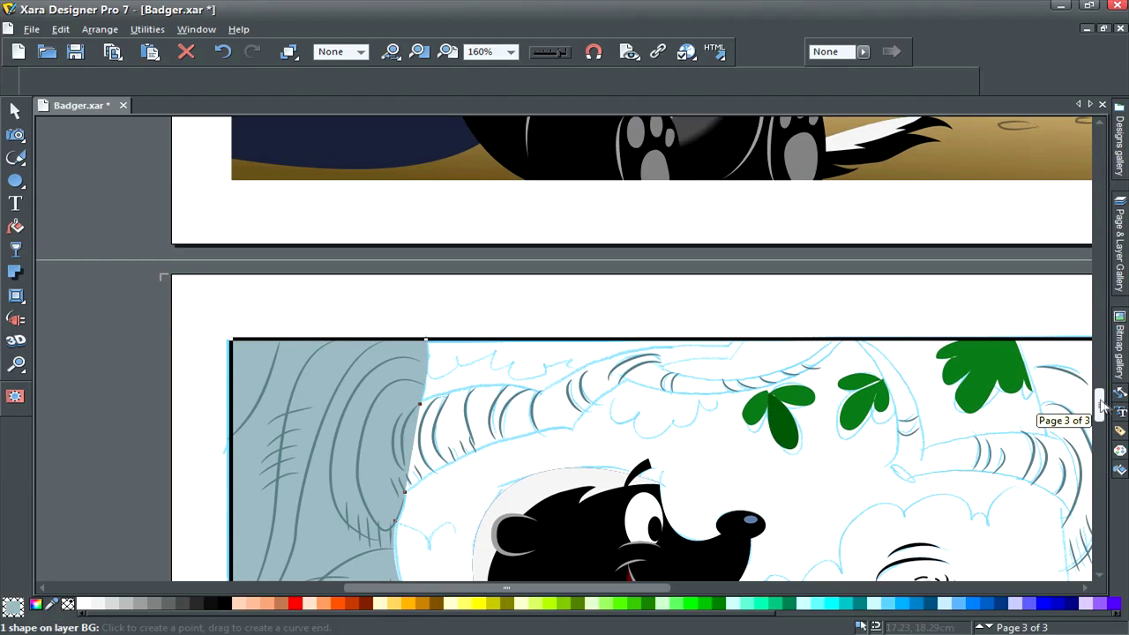
pyautogui.click(833, 339)
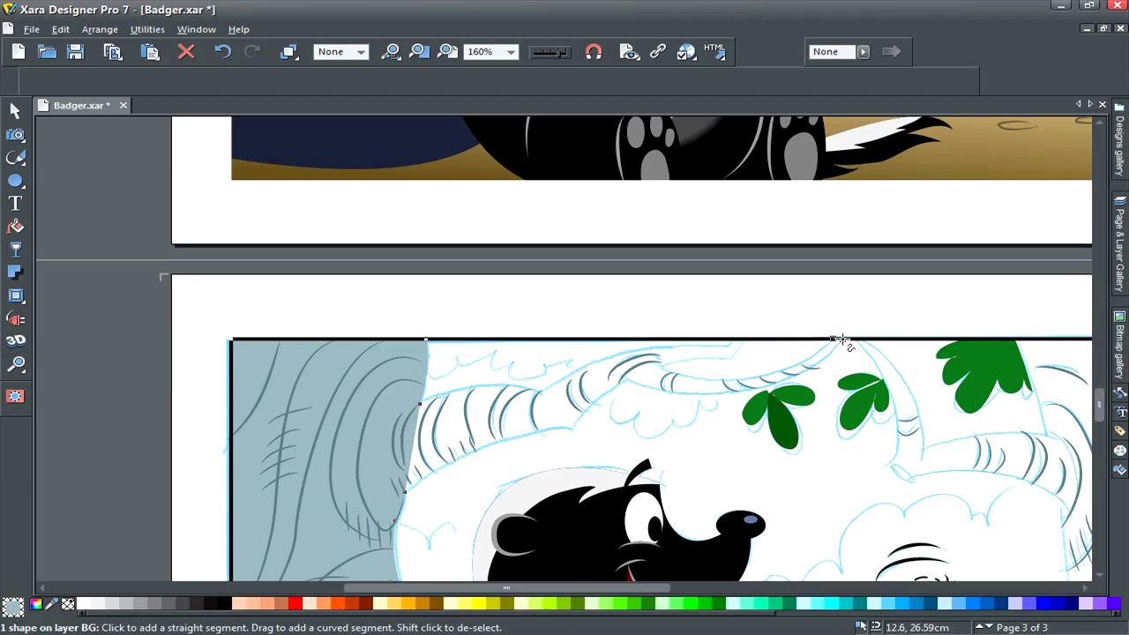
pyautogui.click(623, 377)
pyautogui.click(571, 429)
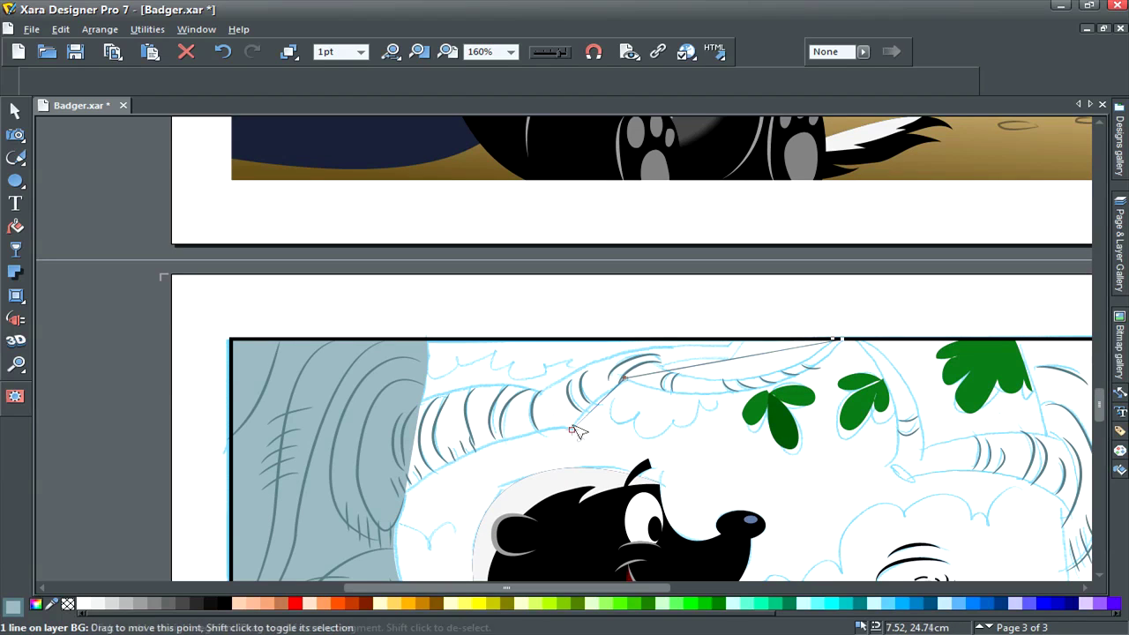
pyautogui.moveTo(739, 359); pyautogui.dragTo(751, 398)
pyautogui.moveTo(601, 398); pyautogui.dragTo(537, 433)
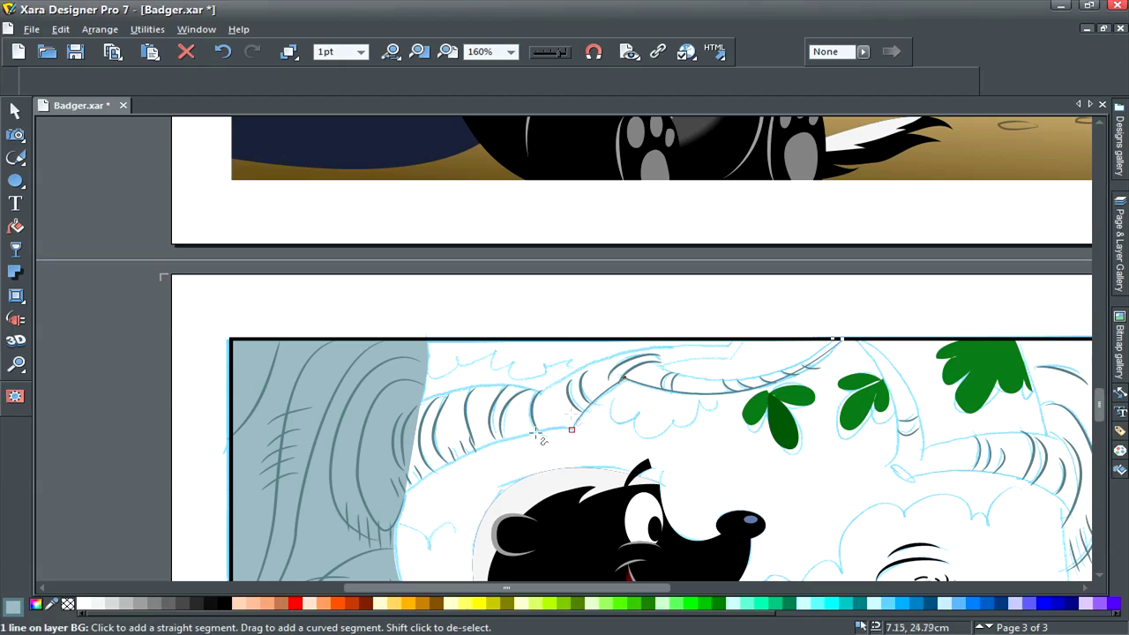
# Extend the branch outline along its underside into the trunk and back along its thick upper edge, curving each segment
pyautogui.click(395, 499)
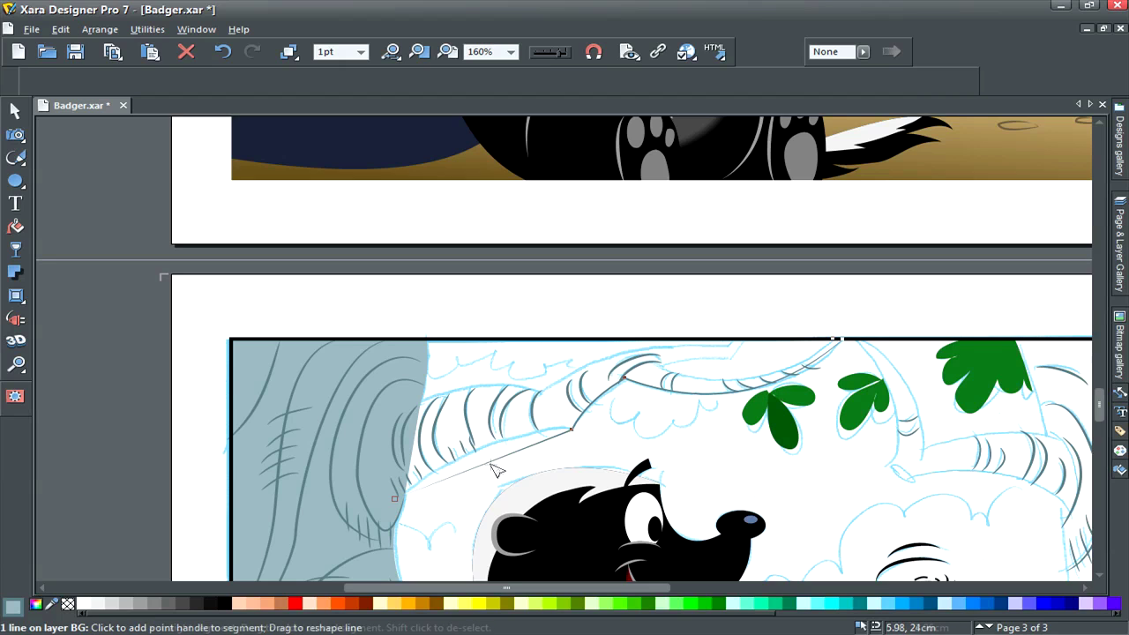
pyautogui.moveTo(477, 465); pyautogui.dragTo(485, 453)
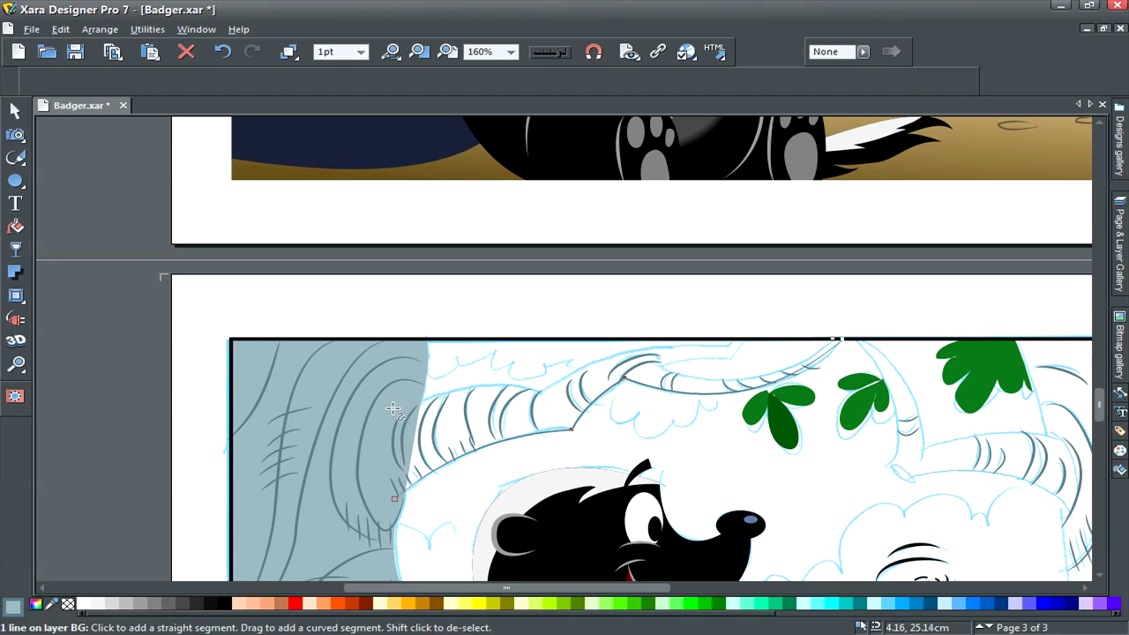
pyautogui.click(393, 408)
pyautogui.moveTo(393, 453); pyautogui.dragTo(378, 454)
pyautogui.click(540, 391)
pyautogui.moveTo(480, 404); pyautogui.dragTo(485, 390)
# Outline the branch's upper twig and the fork, then close the shape at the panel's top edge with a curved segment
pyautogui.click(728, 345)
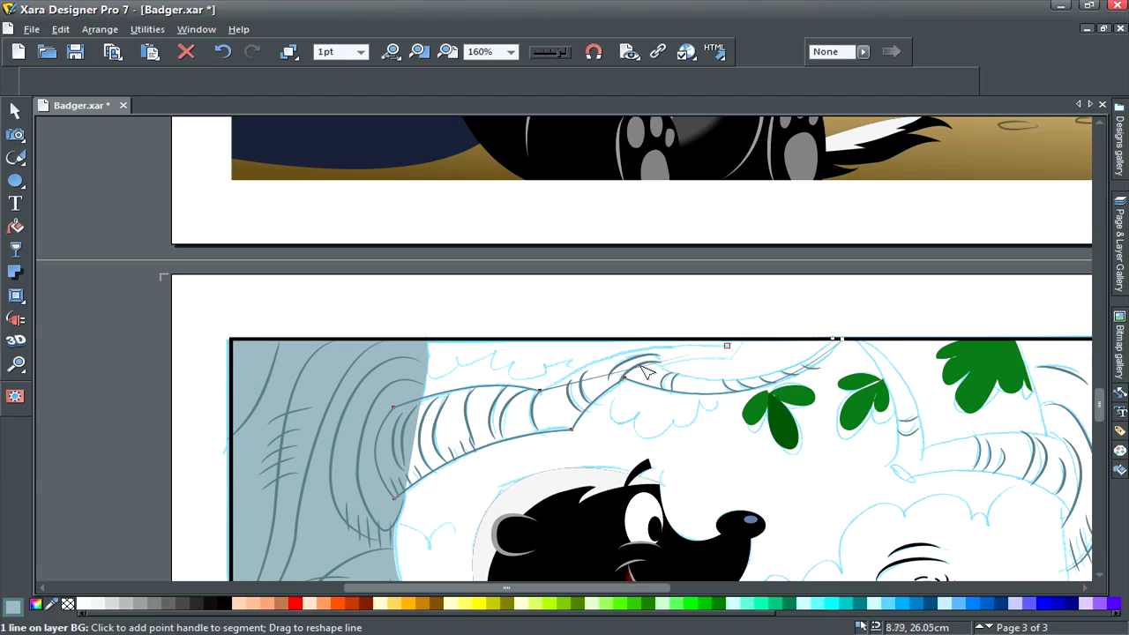
pyautogui.moveTo(650, 372); pyautogui.dragTo(640, 355)
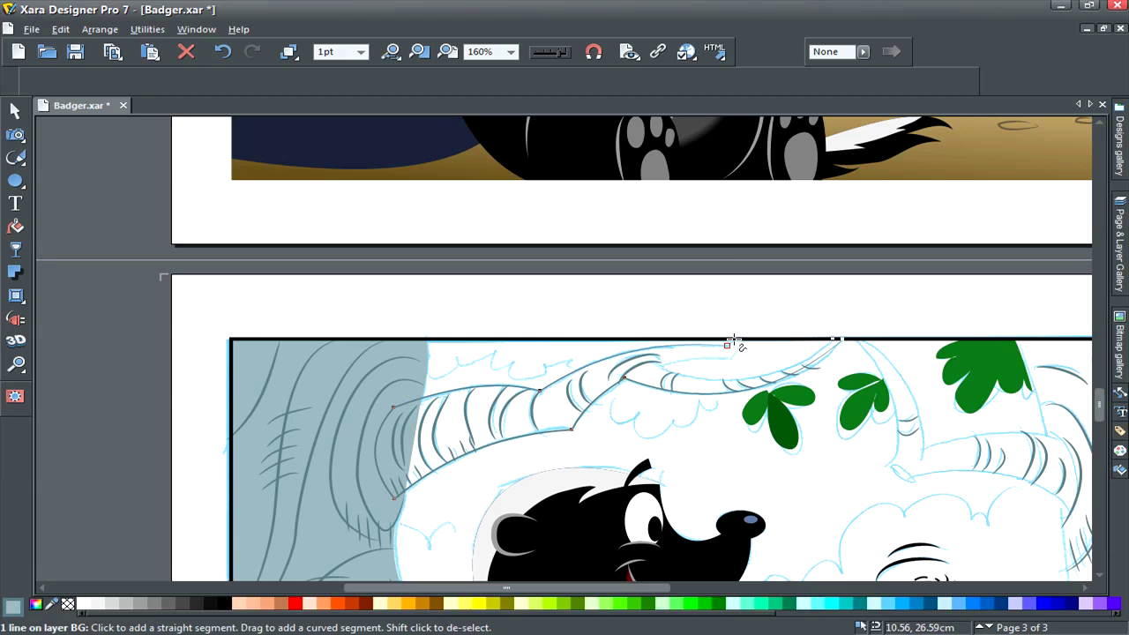
pyautogui.click(729, 357)
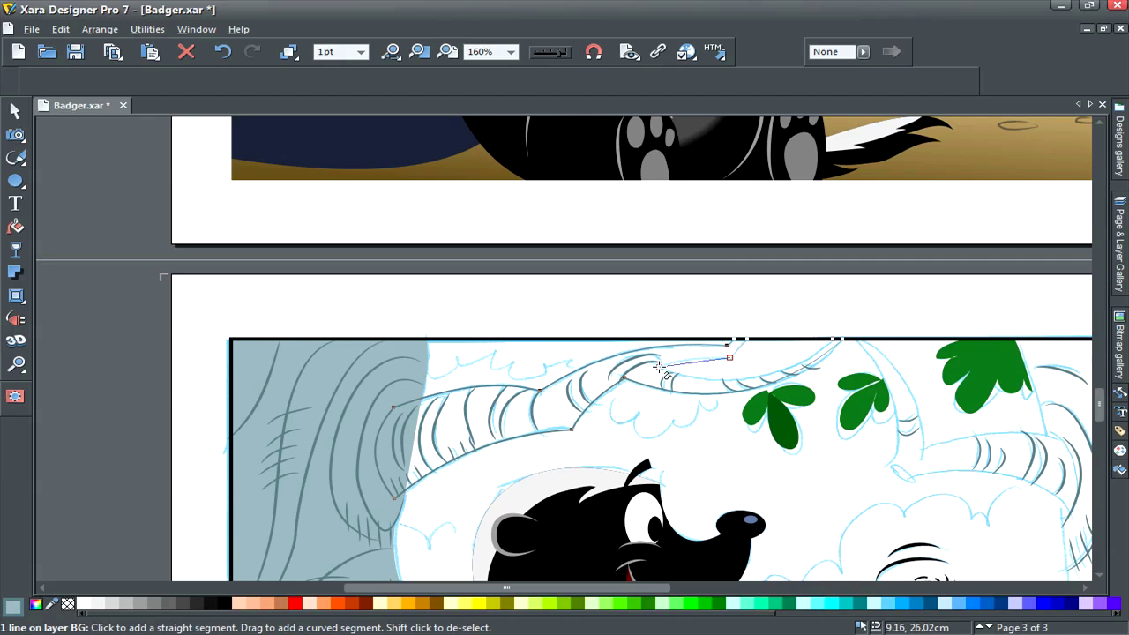
pyautogui.click(659, 367)
pyautogui.moveTo(692, 362); pyautogui.dragTo(689, 357)
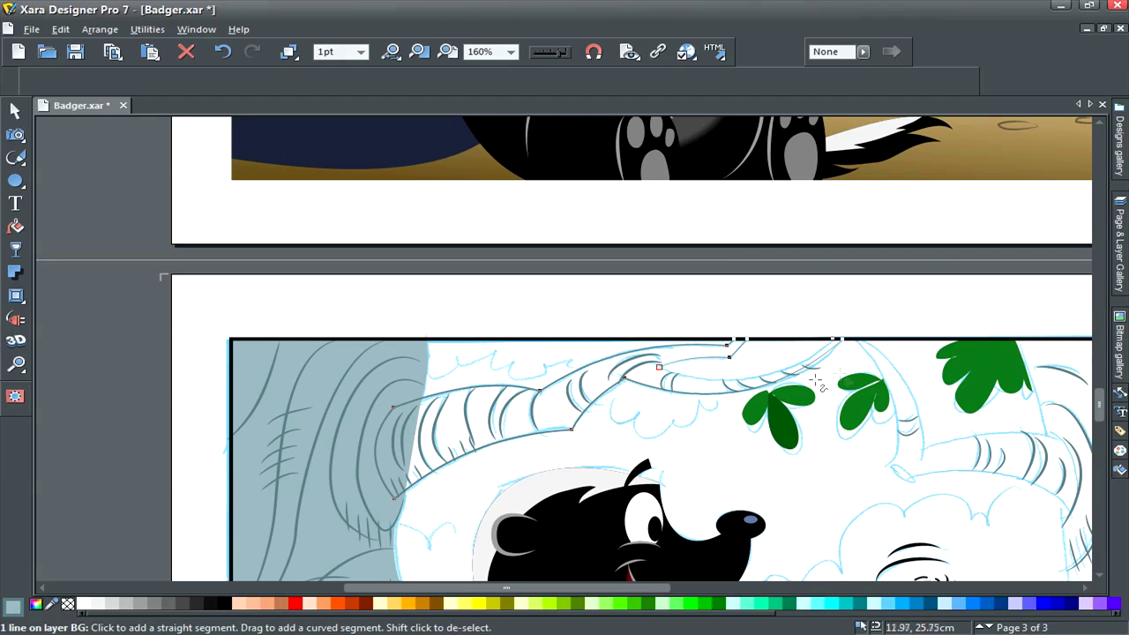
pyautogui.click(839, 338)
pyautogui.moveTo(759, 356); pyautogui.dragTo(757, 381)
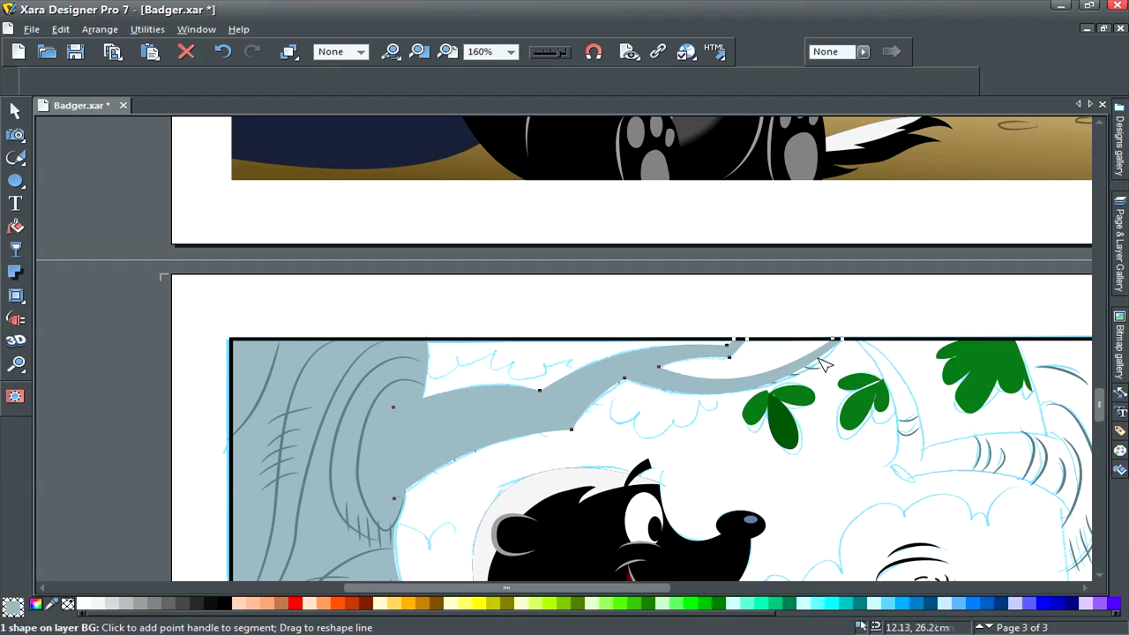
# Refine the curves of the branch's lower twig to the sketch and send the branch behind its bark lines
pyautogui.moveTo(824, 365); pyautogui.dragTo(796, 373)
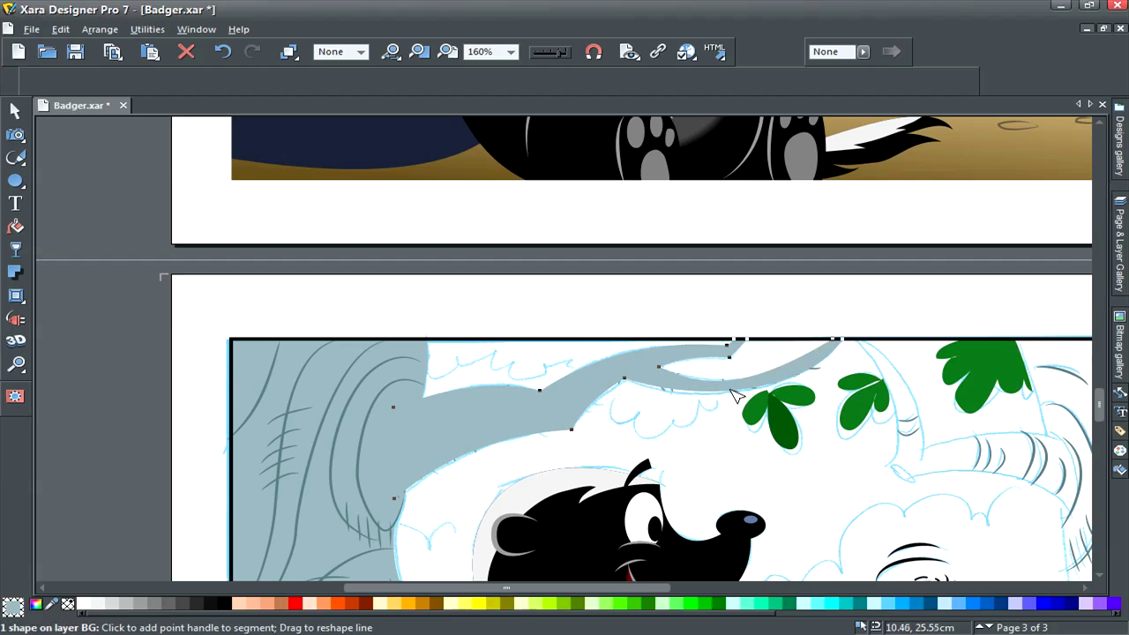
pyautogui.moveTo(737, 397); pyautogui.dragTo(719, 395)
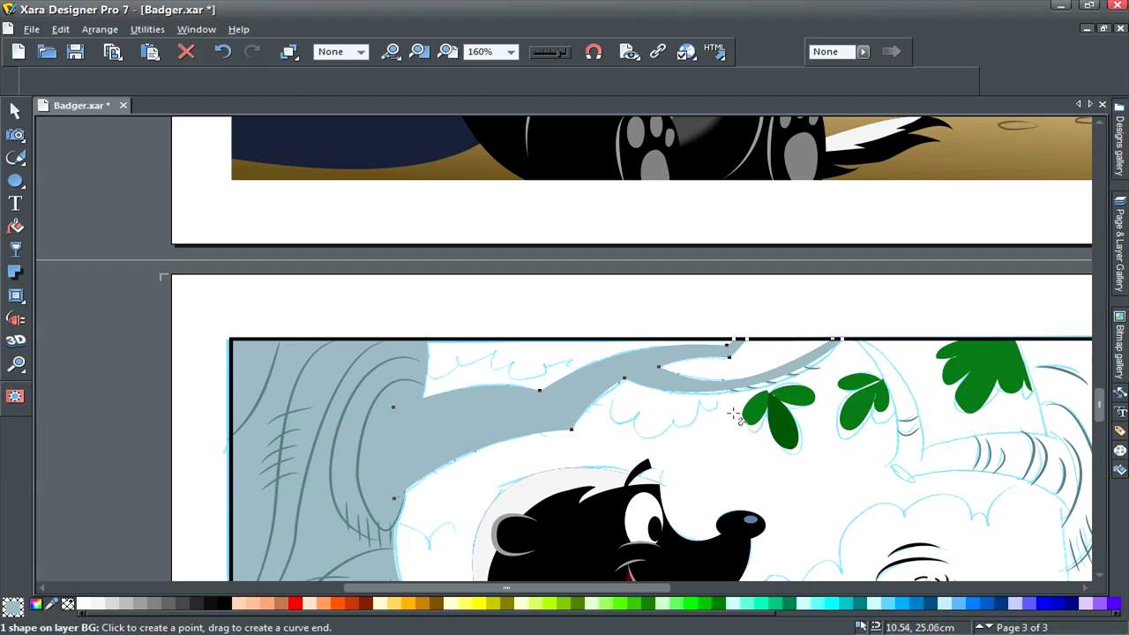
pyautogui.press('F4')
pyautogui.click(658, 367)
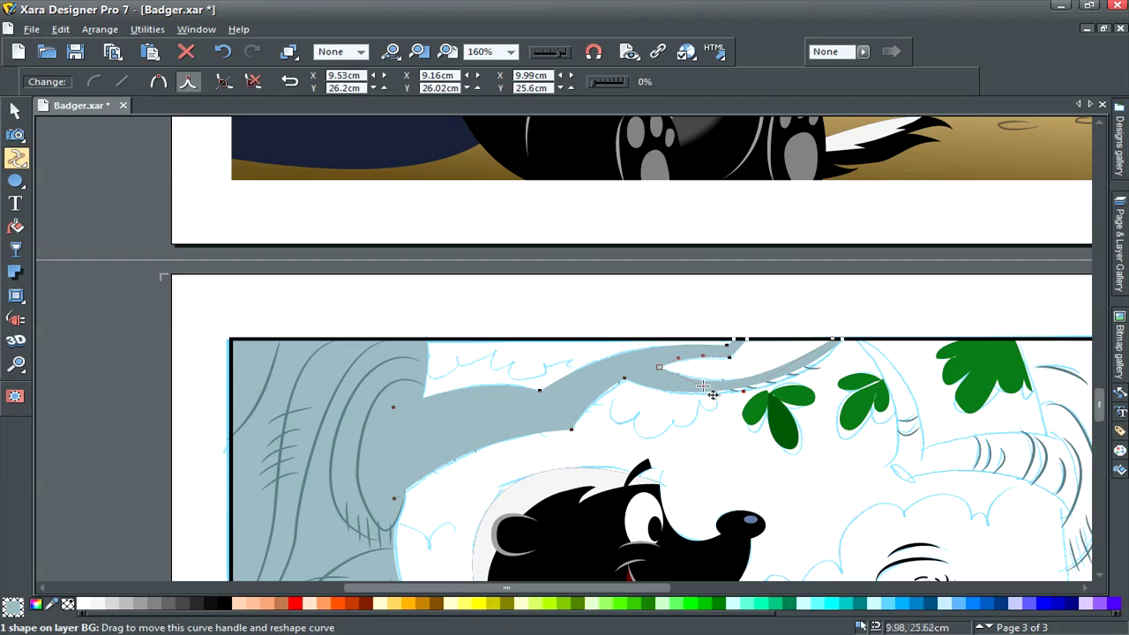
pyautogui.moveTo(704, 387); pyautogui.dragTo(819, 362)
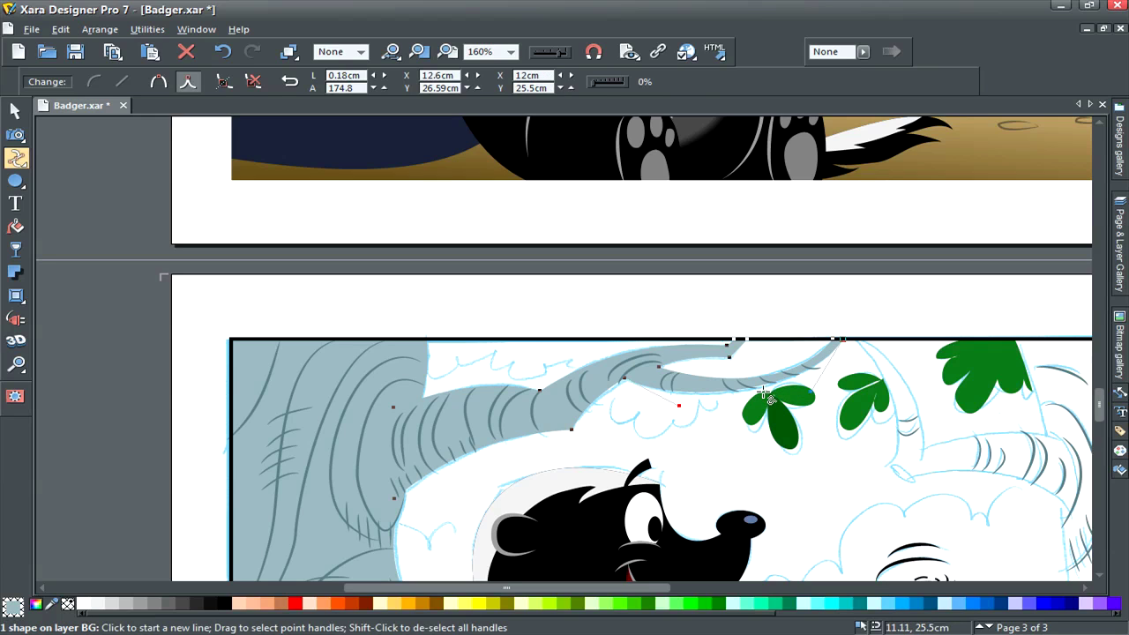
# Draw a freehand bark line where the left branch joins the trunk
pyautogui.press('F2')
pyautogui.keyDown('ctrl'); pyautogui.click(319, 536); pyautogui.keyUp('ctrl')
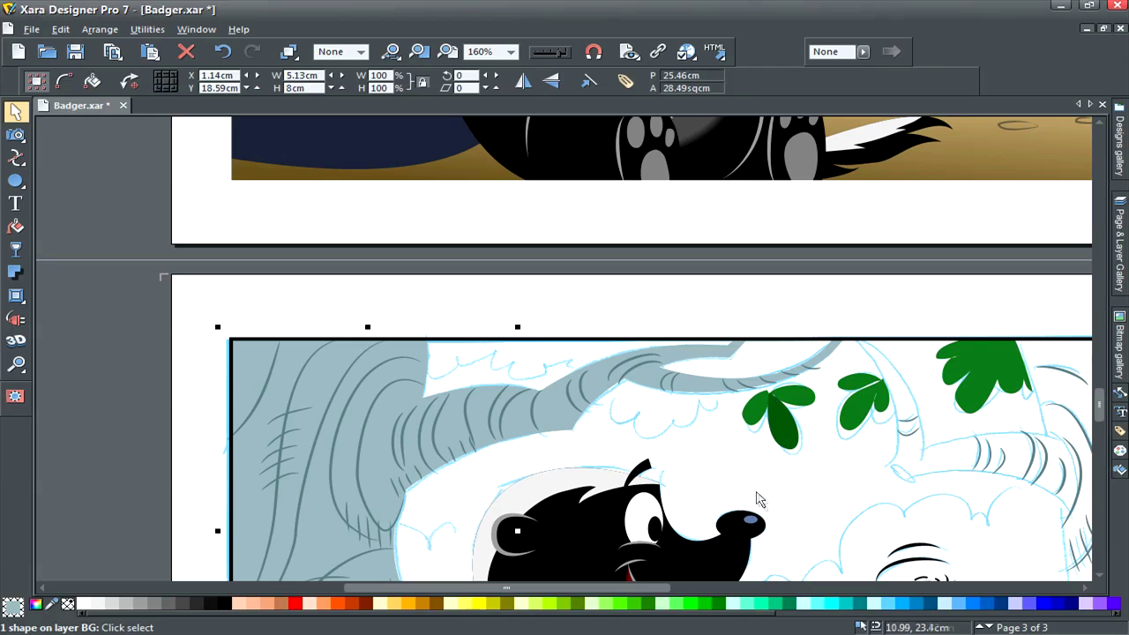
pyautogui.press('Escape')
pyautogui.press('F3')
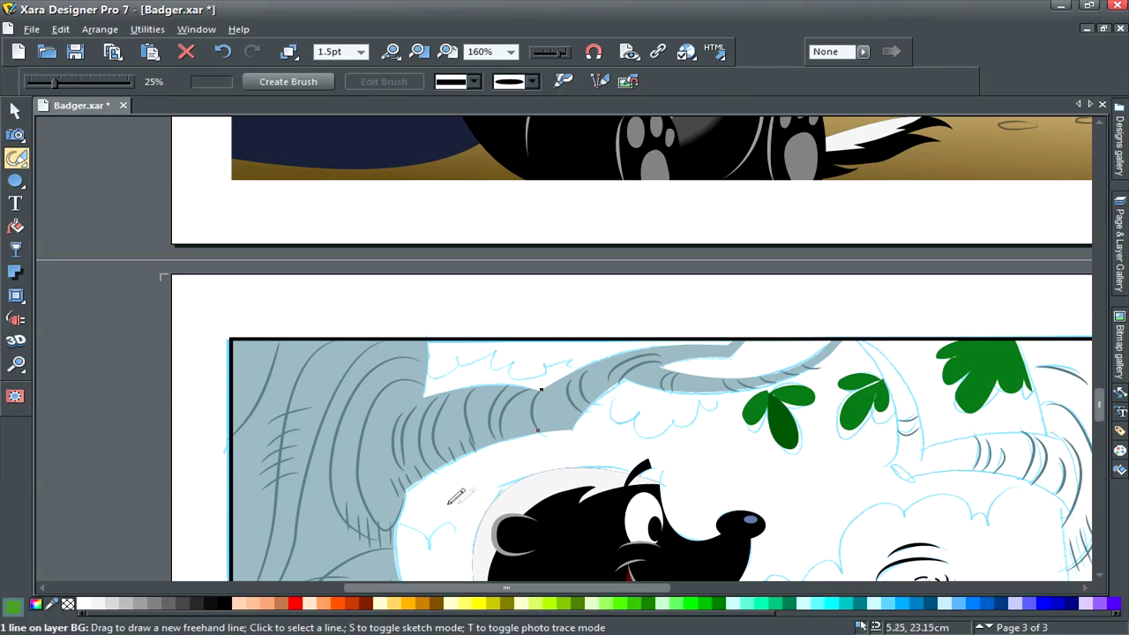
pyautogui.moveTo(399, 494)
pyautogui.mouseDown()
pyautogui.moveTo(376, 427)
pyautogui.moveTo(418, 398)
pyautogui.mouseUp()
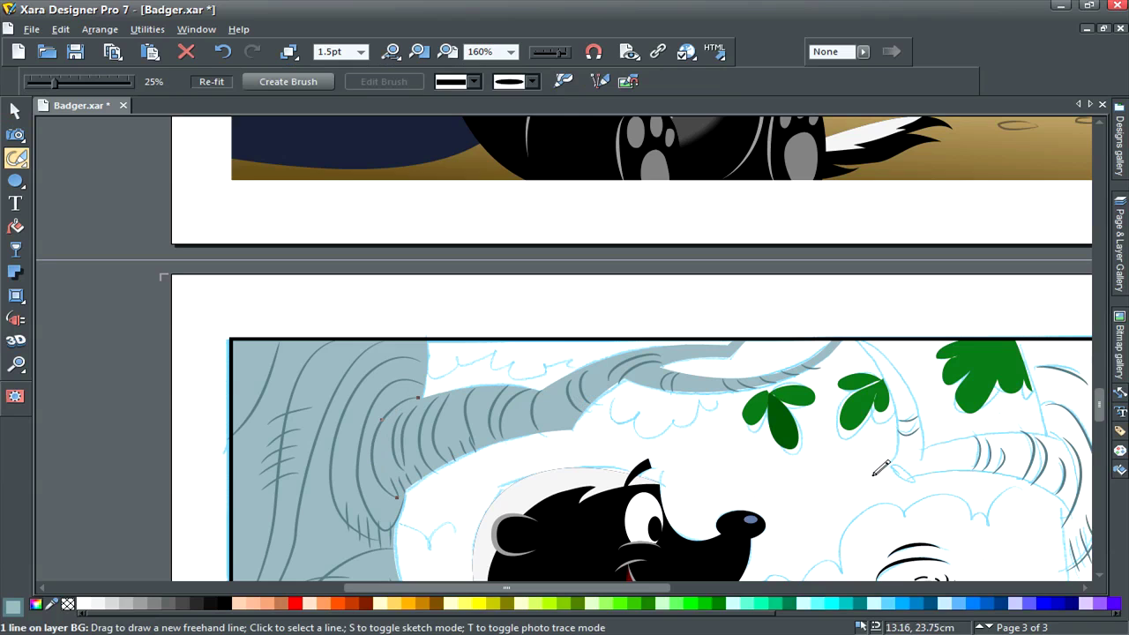
pyautogui.press('Escape')
pyautogui.press('F2')
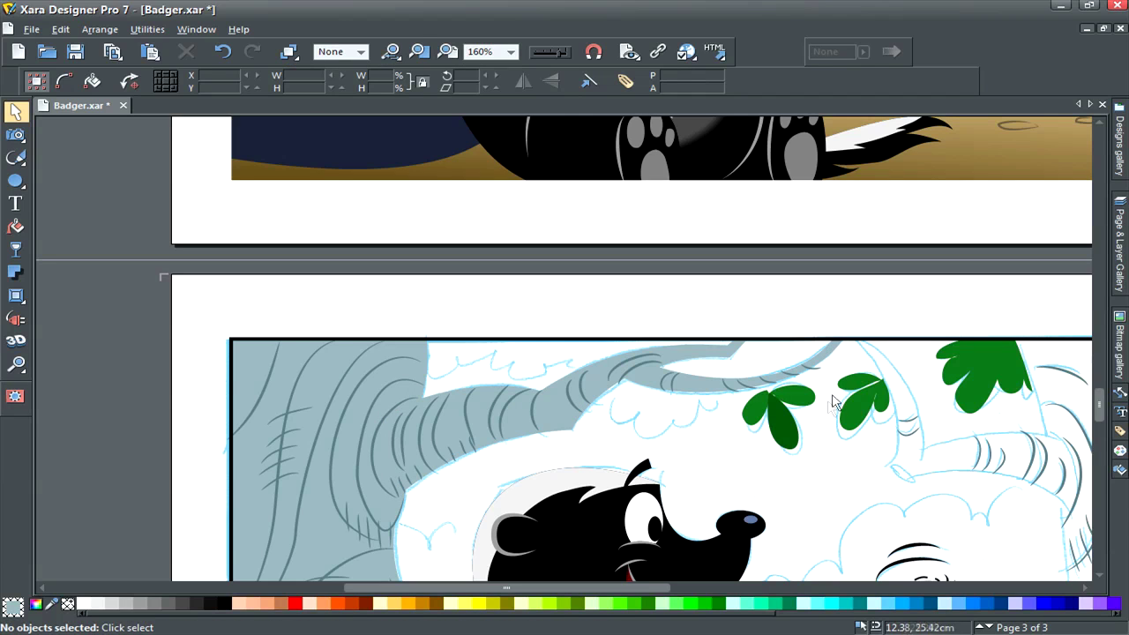
# Move the dark middle leaf of the cluster under the left branch slightly upward
pyautogui.moveTo(829, 375); pyautogui.dragTo(719, 487)
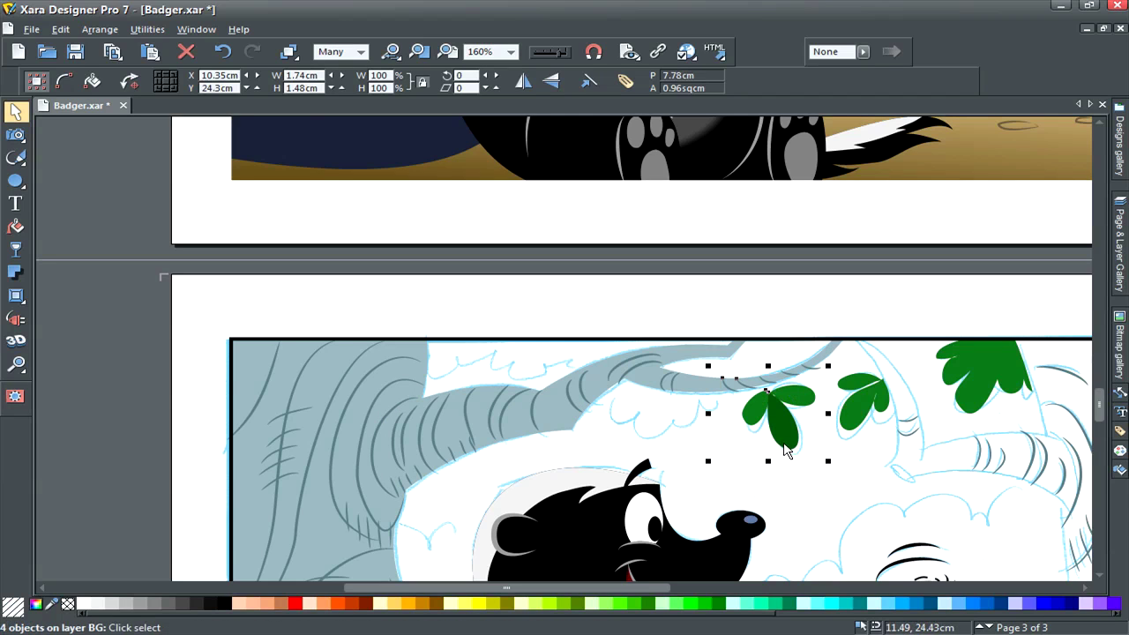
pyautogui.click(806, 452)
pyautogui.click(791, 423)
pyautogui.keyDown('shift'); pyautogui.click(802, 394); pyautogui.keyUp('shift')
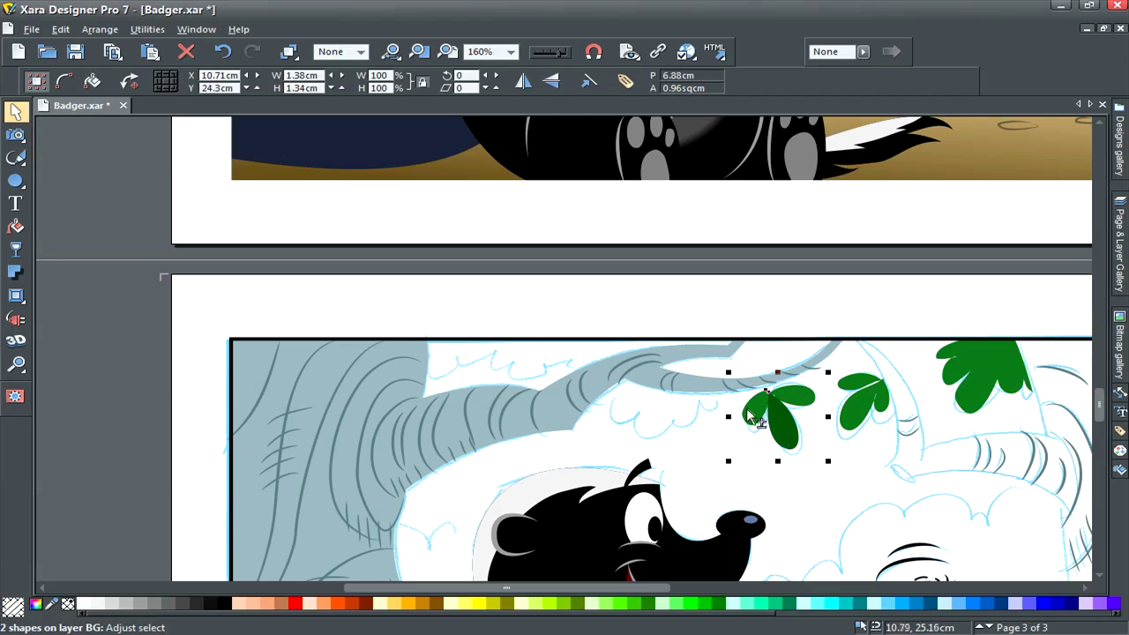
pyautogui.click(784, 433)
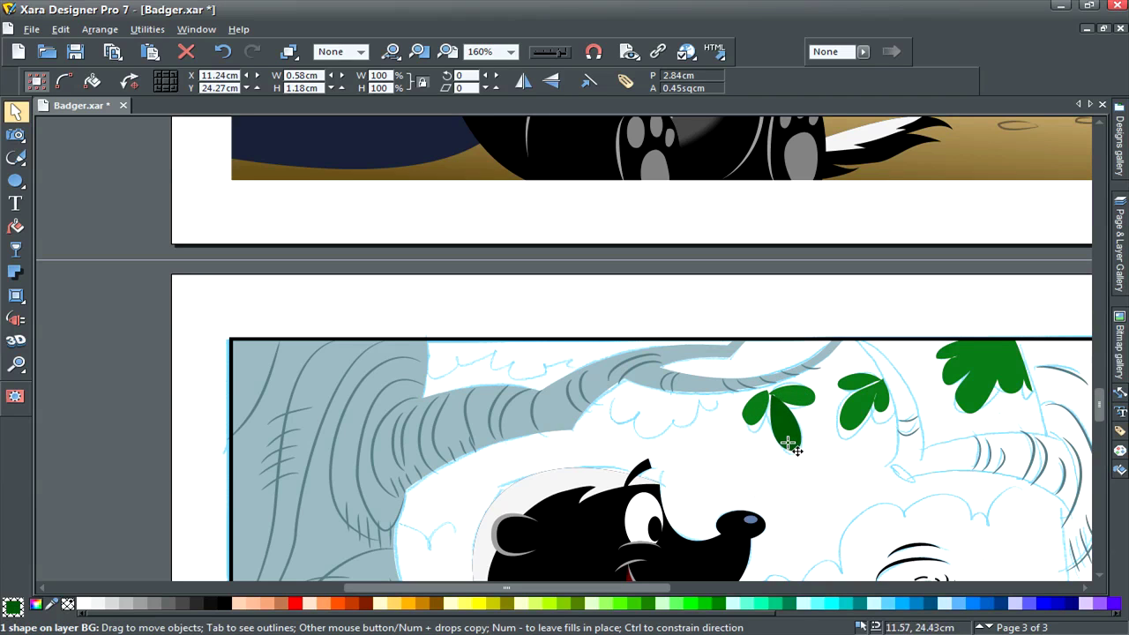
pyautogui.moveTo(790, 443); pyautogui.dragTo(785, 432)
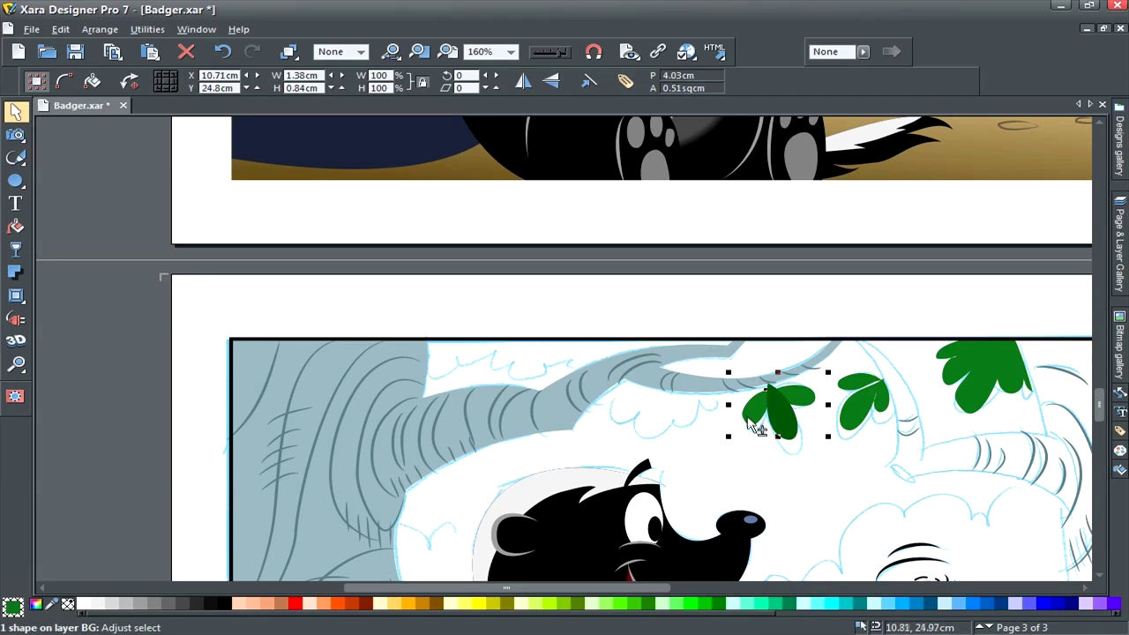
# Shift the cluster's lighter leaf pair up toward the branch to match the dark leaf
pyautogui.click(754, 441)
pyautogui.click(798, 411)
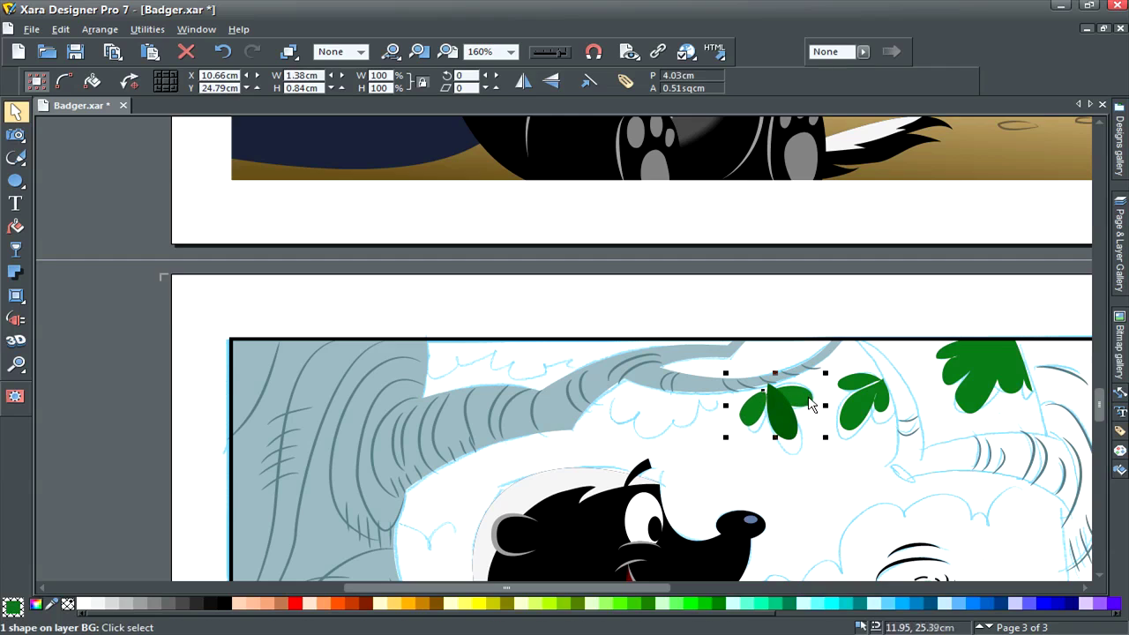
pyautogui.moveTo(804, 404); pyautogui.dragTo(812, 396)
pyautogui.keyDown('shift'); pyautogui.click(784, 430); pyautogui.keyUp('shift')
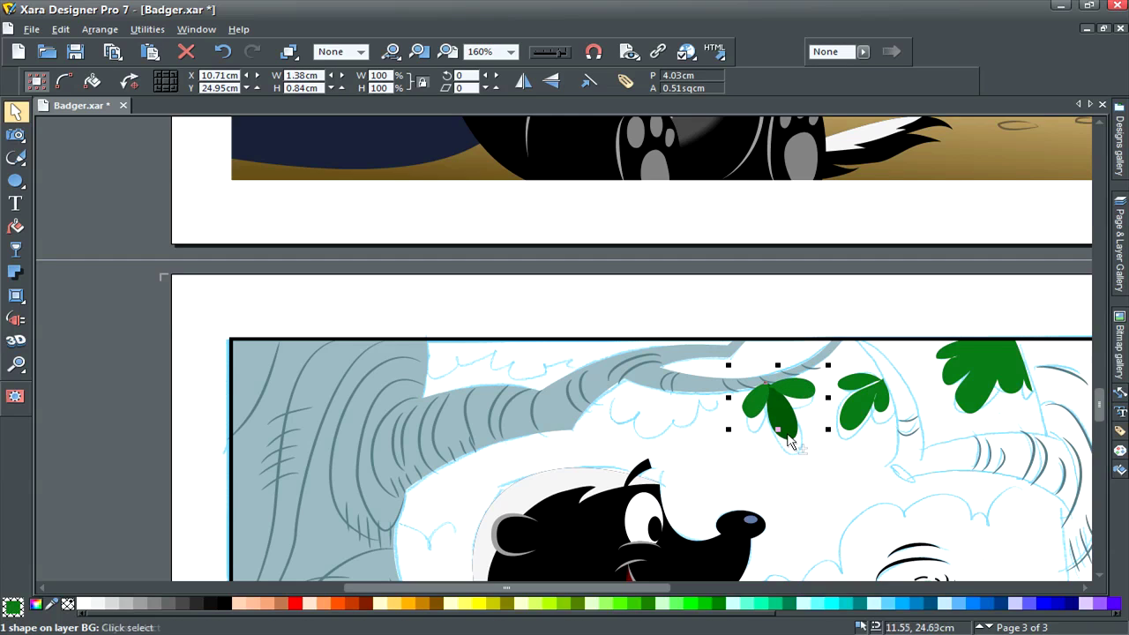
pyautogui.click(758, 476)
# Draw a closed freehand shadow shape covering the left branch's lower half, from the trunk joint out to the lower twig's end
pyautogui.click(550, 436)
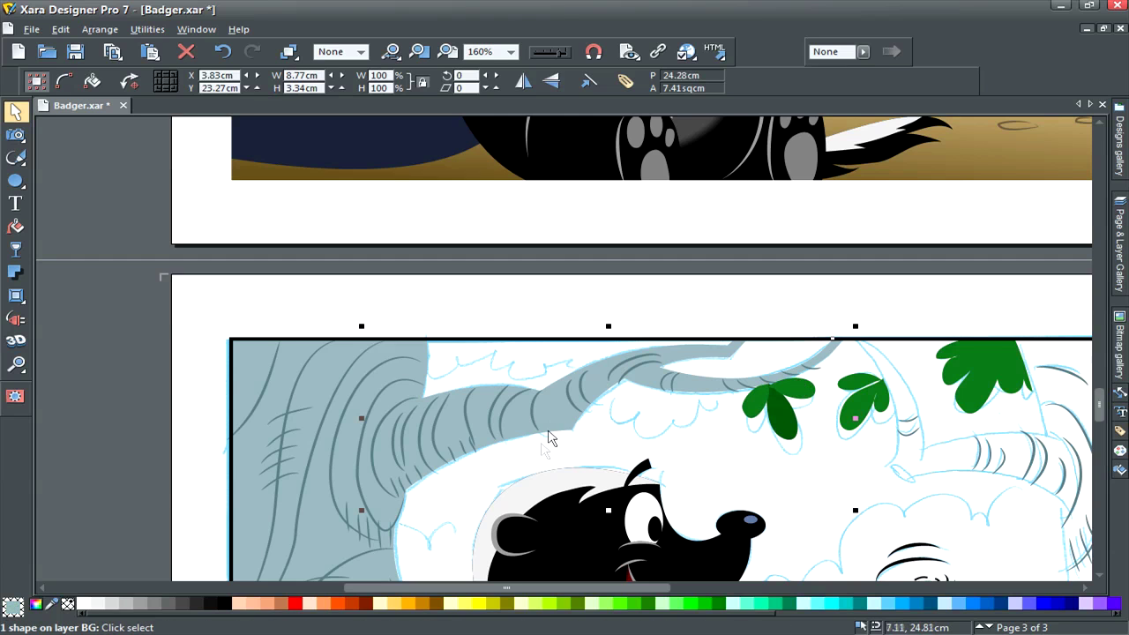
pyautogui.click(499, 483)
pyautogui.moveTo(1107, 399); pyautogui.dragTo(1105, 408)
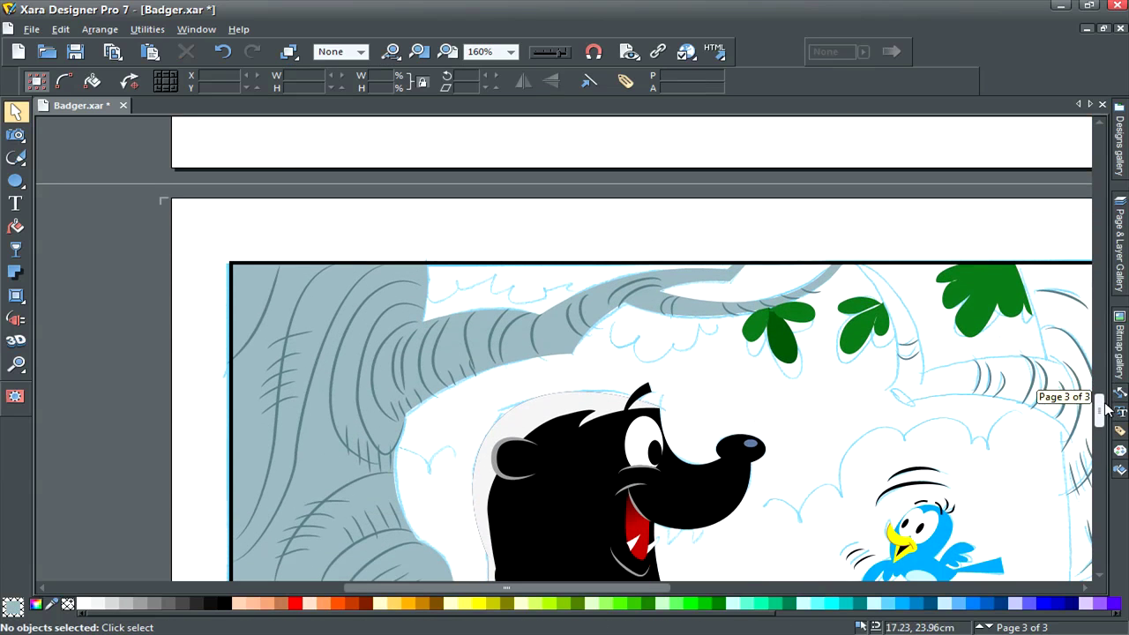
pyautogui.click(566, 346)
pyautogui.click(675, 362)
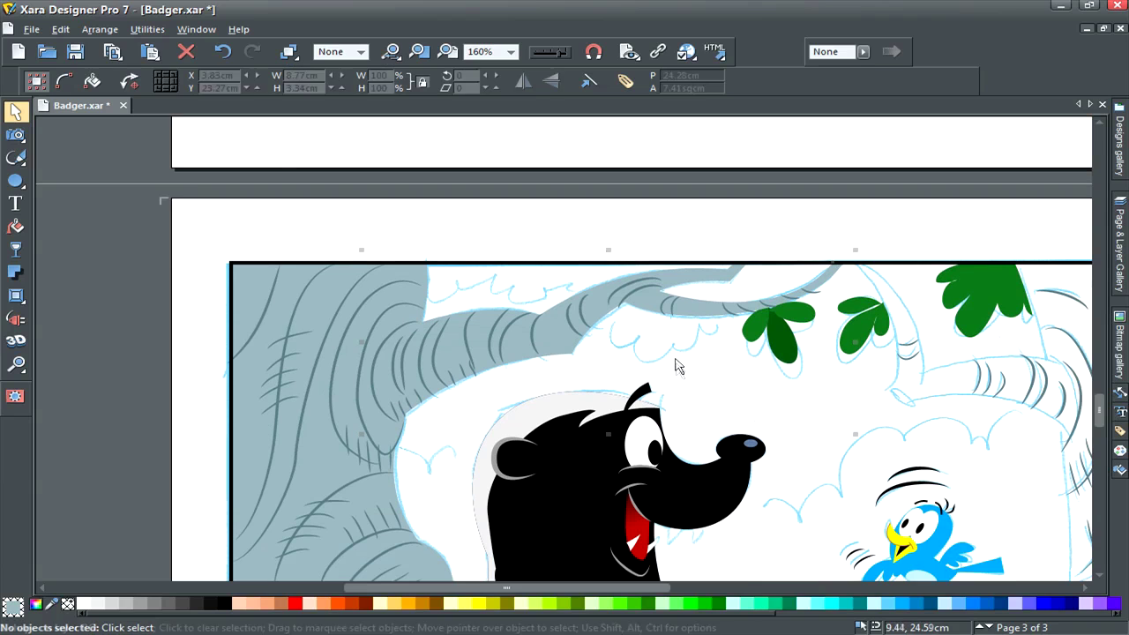
pyautogui.press('F3')
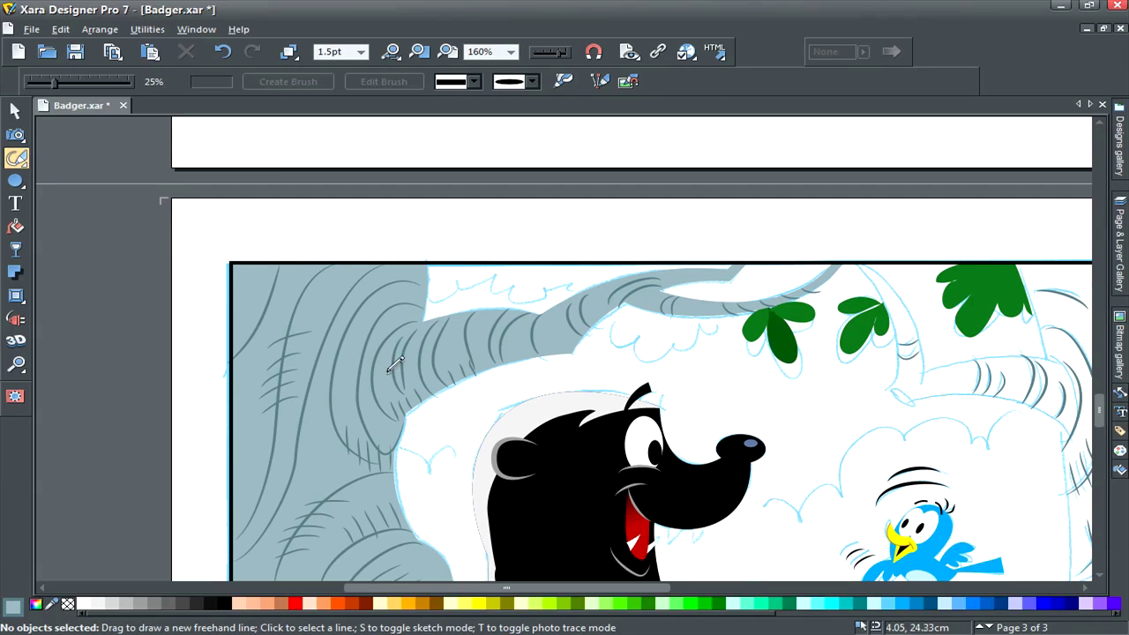
pyautogui.moveTo(385, 332)
pyautogui.mouseDown()
pyautogui.moveTo(390, 396)
pyautogui.moveTo(529, 329)
pyautogui.mouseUp()
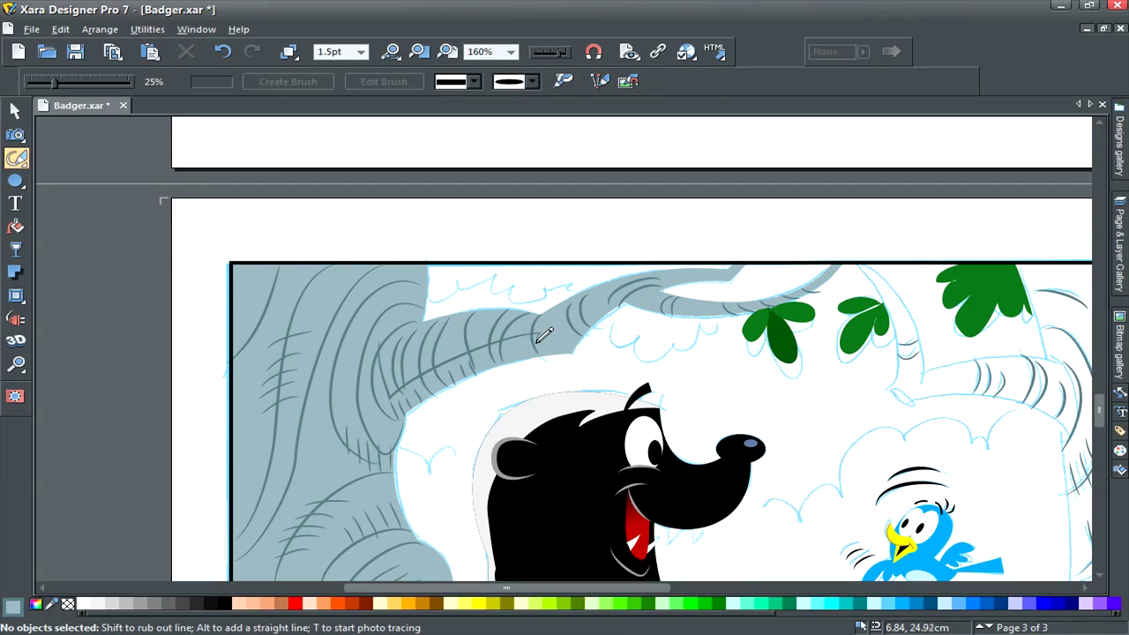
pyautogui.moveTo(622, 284)
pyautogui.mouseDown()
pyautogui.moveTo(722, 309)
pyautogui.moveTo(801, 294)
pyautogui.moveTo(618, 355)
pyautogui.moveTo(413, 454)
pyautogui.mouseUp()
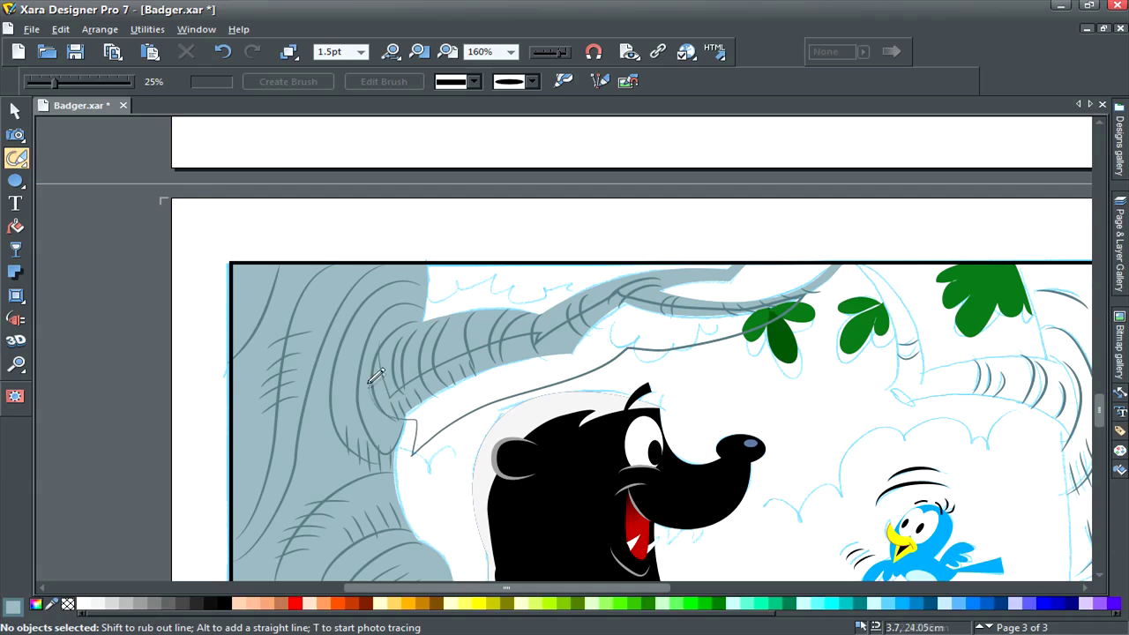
pyautogui.moveTo(377, 344); pyautogui.dragTo(381, 333)
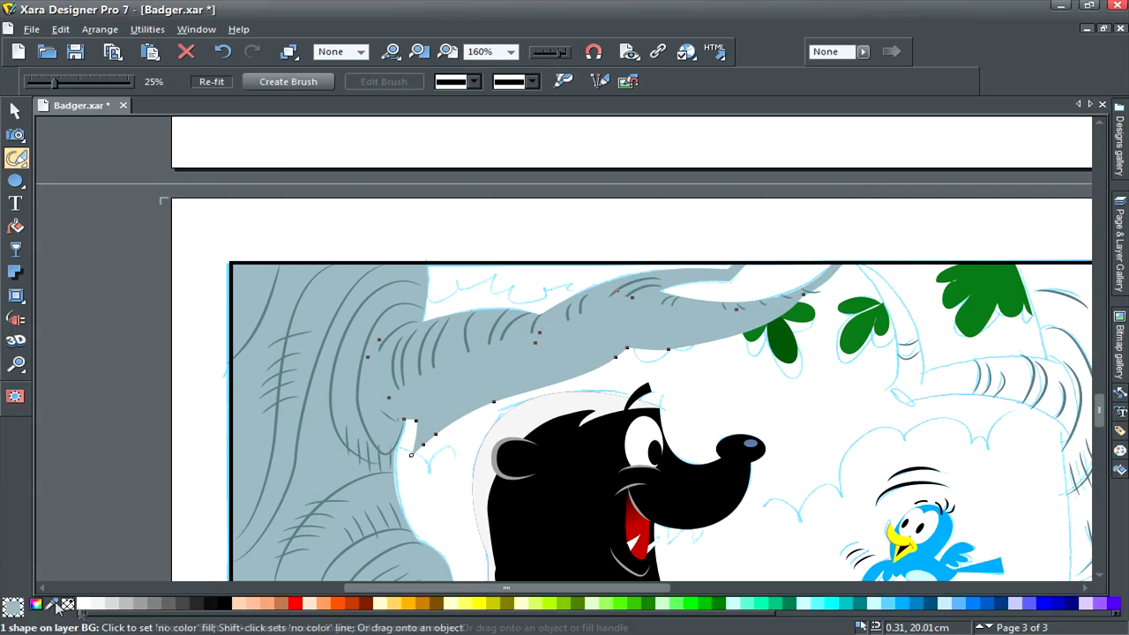
# Fill the branch's shadow shape with the darker grey-blue 96b2b8 and add the branch to the selection
pyautogui.click(37, 605)
pyautogui.click(1014, 269)
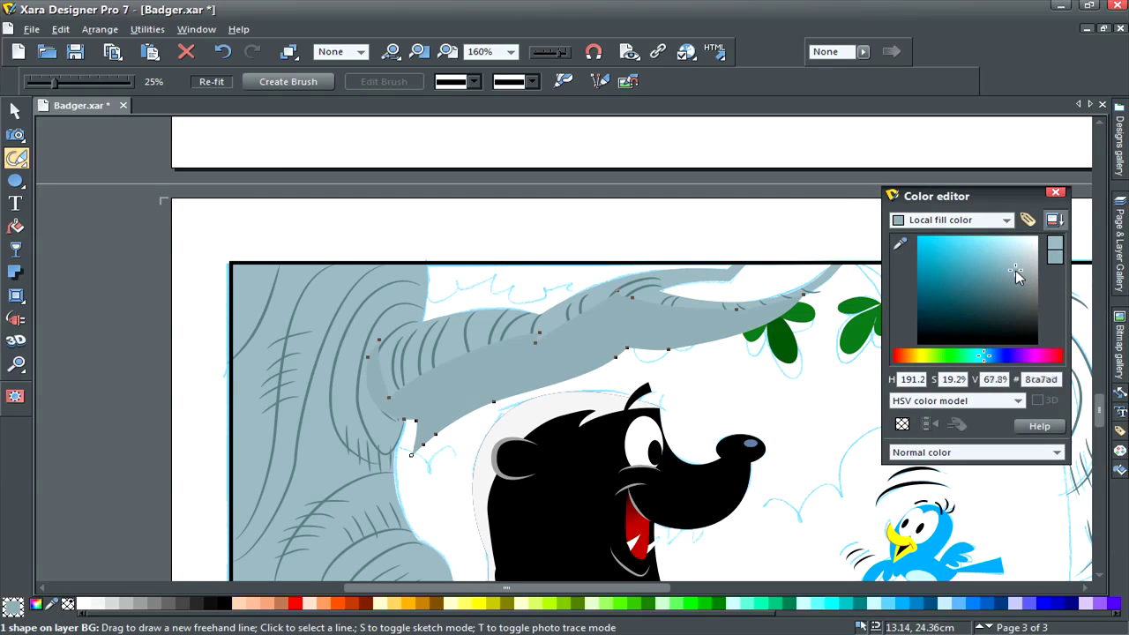
pyautogui.moveTo(1016, 276); pyautogui.dragTo(1015, 279)
pyautogui.keyDown('shift'); pyautogui.click(716, 273); pyautogui.keyUp('shift')
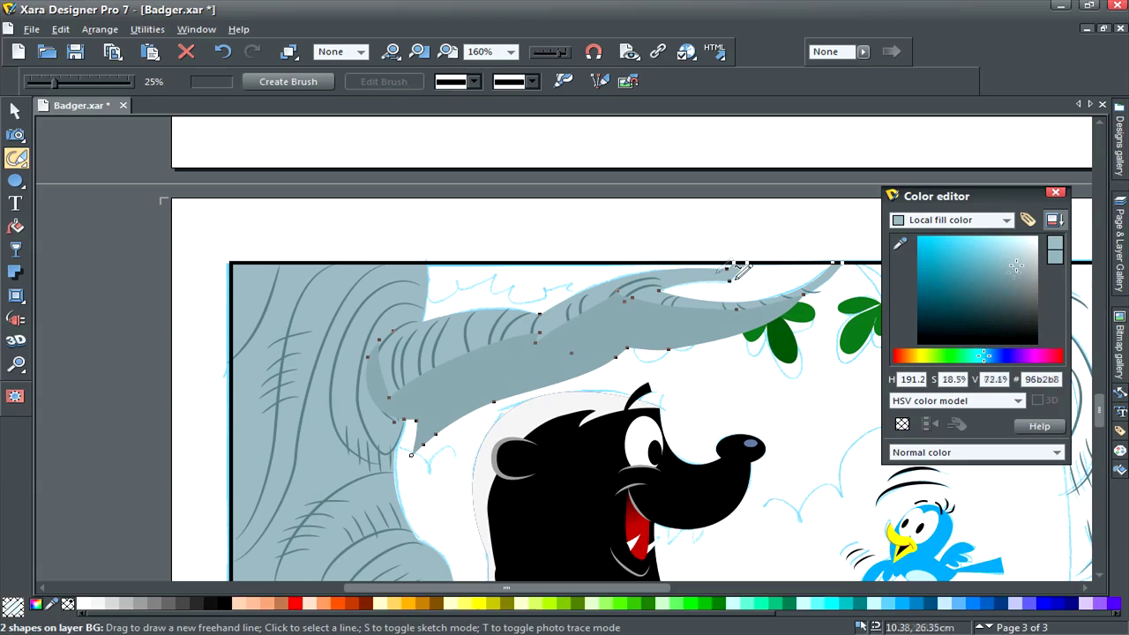
# Clip the shadow shape to the left branch's outline and check the shadow inside the clipped group
pyautogui.press('q')
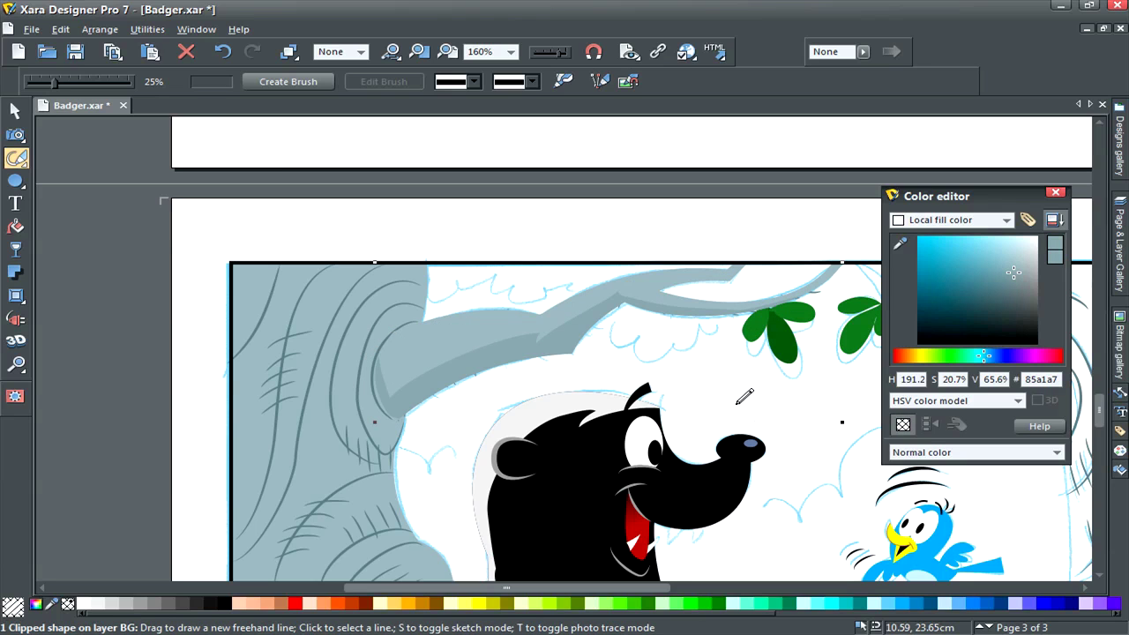
pyautogui.keyDown('ctrl'); pyautogui.click(384, 391); pyautogui.keyUp('ctrl')
pyautogui.press('F4')
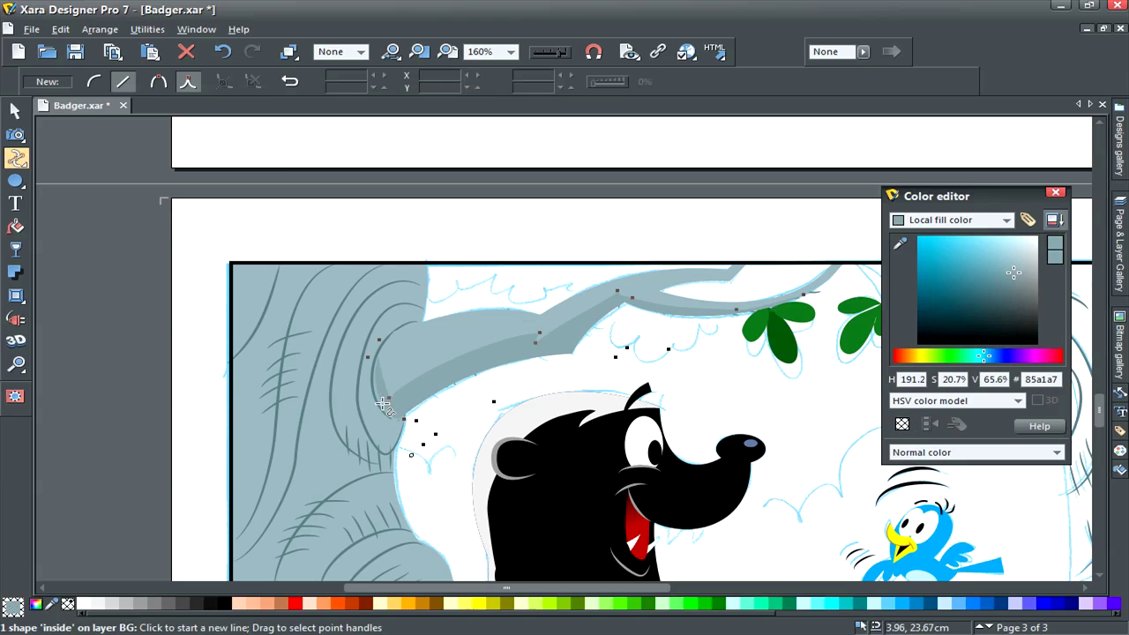
pyautogui.click(385, 391)
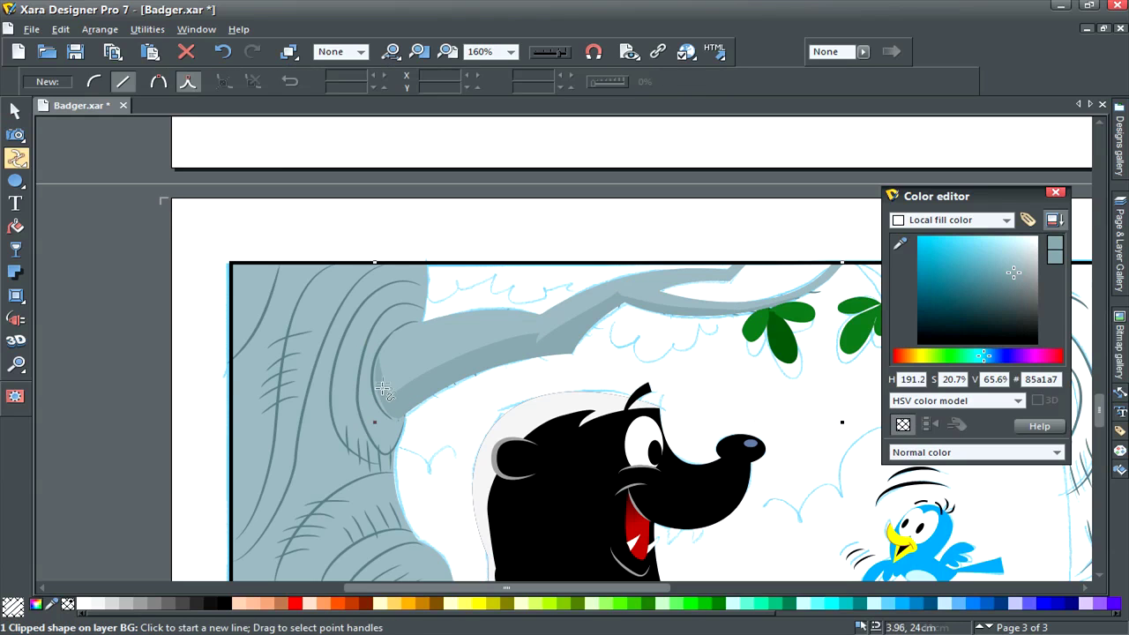
# Reshape the branch's outline slightly where it joins the trunk and send the clipped branch behind its bark hatching
pyautogui.keyDown('ctrl'); pyautogui.click(381, 390); pyautogui.keyUp('ctrl')
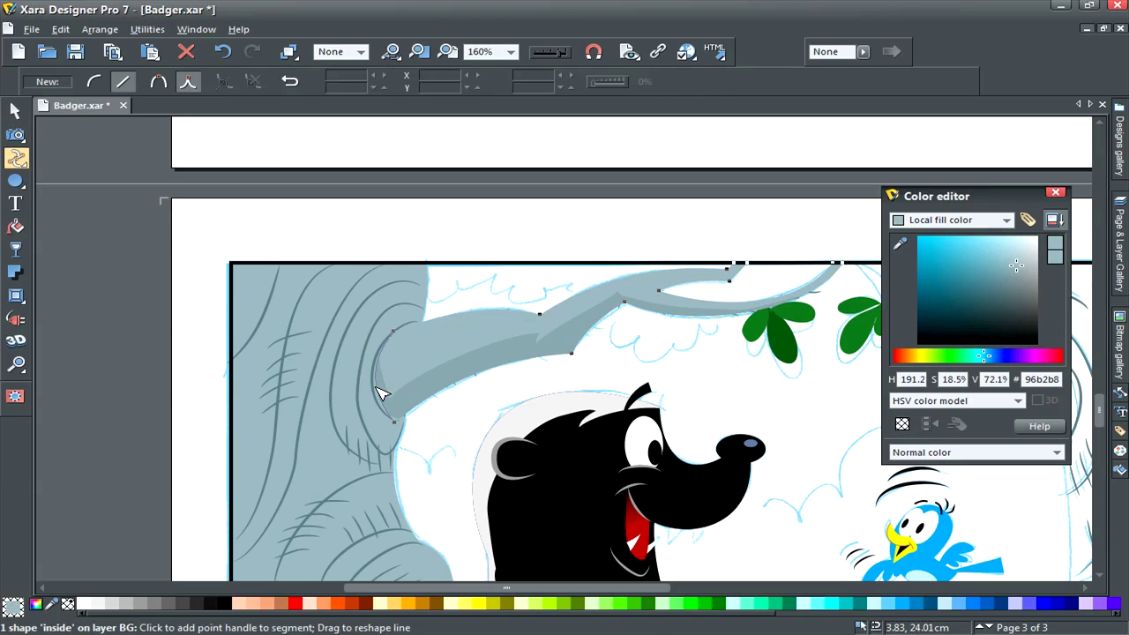
pyautogui.moveTo(380, 391); pyautogui.dragTo(379, 394)
pyautogui.press('F3')
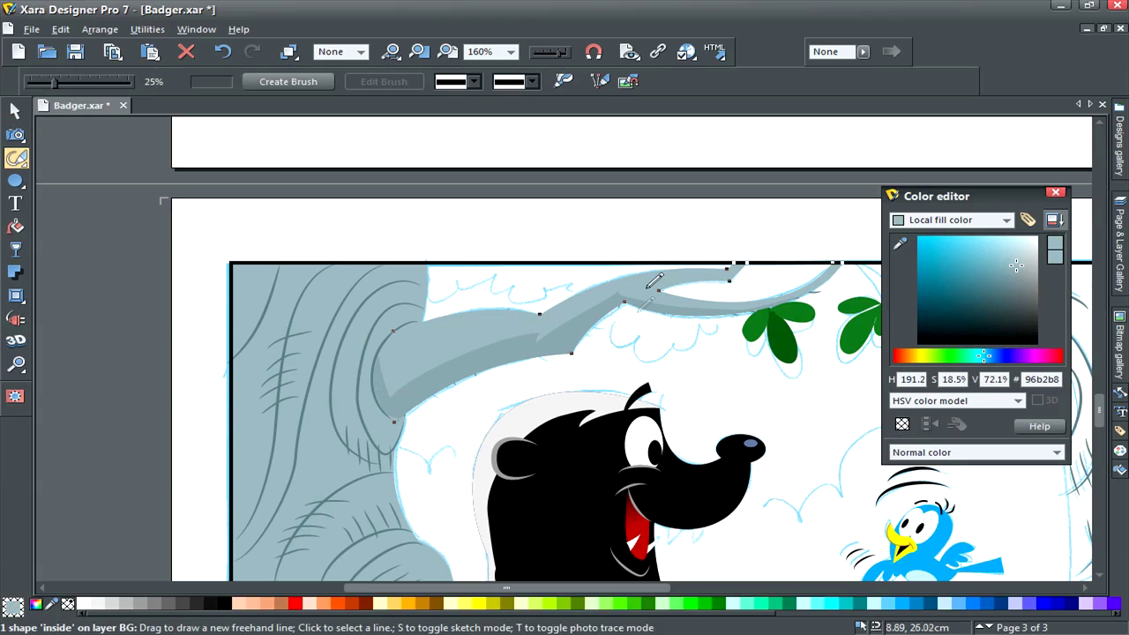
pyautogui.press('F2')
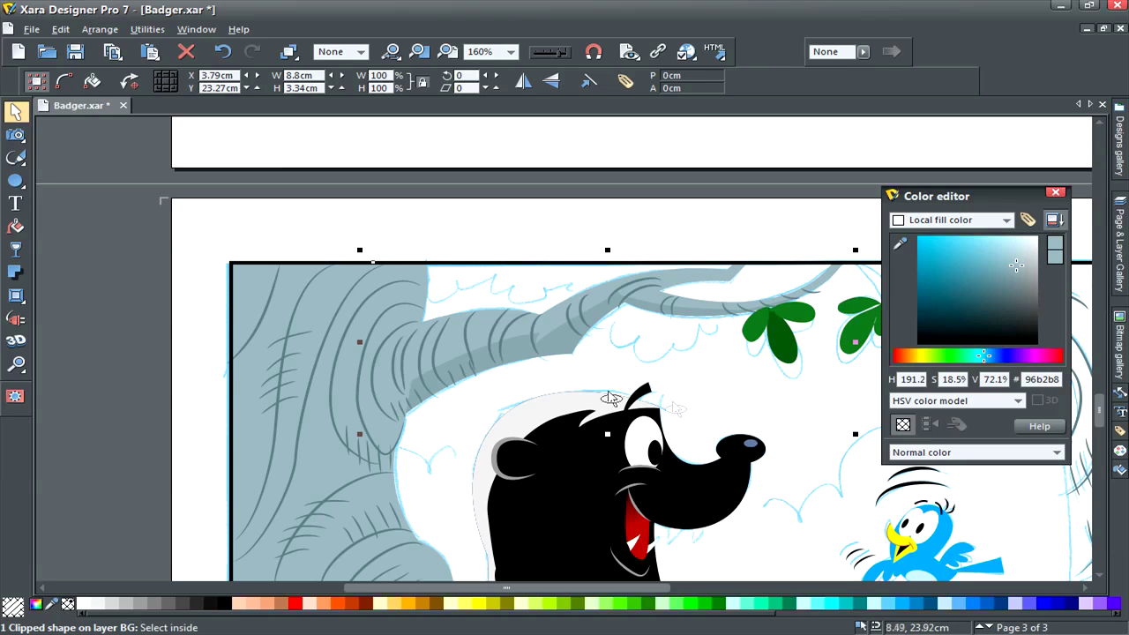
# Draw a closed freehand shadow over the left tree's roots in the branch shadow's darker grey-blue and put it behind the bark hatching
pyautogui.keyDown('ctrl'); pyautogui.click(323, 468); pyautogui.keyUp('ctrl')
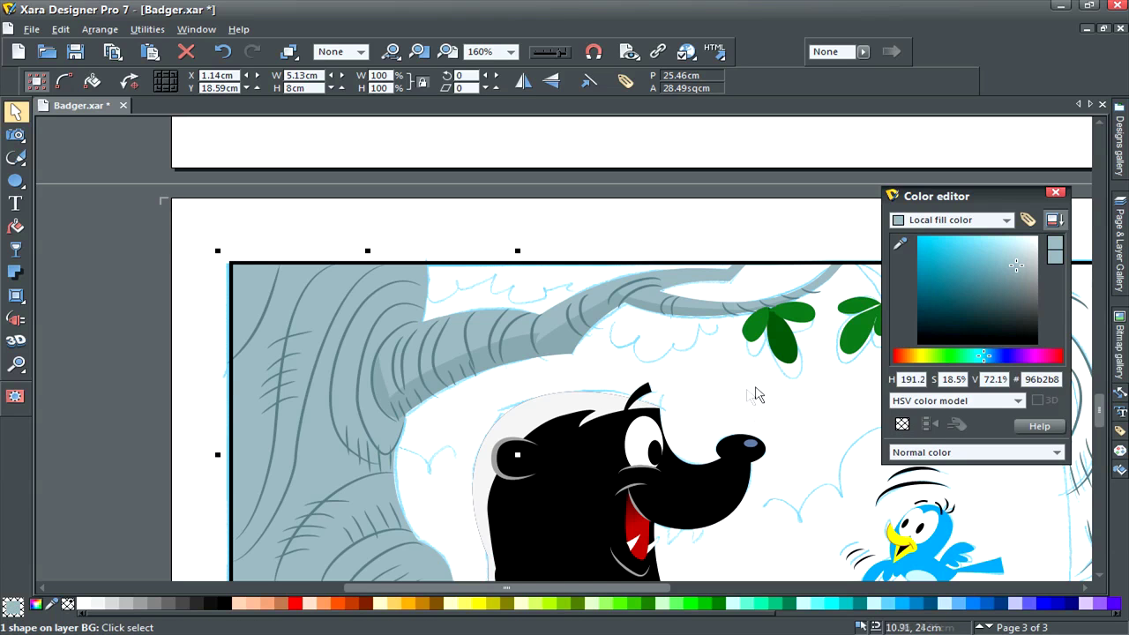
pyautogui.click(1055, 192)
pyautogui.moveTo(1100, 407); pyautogui.dragTo(1109, 422)
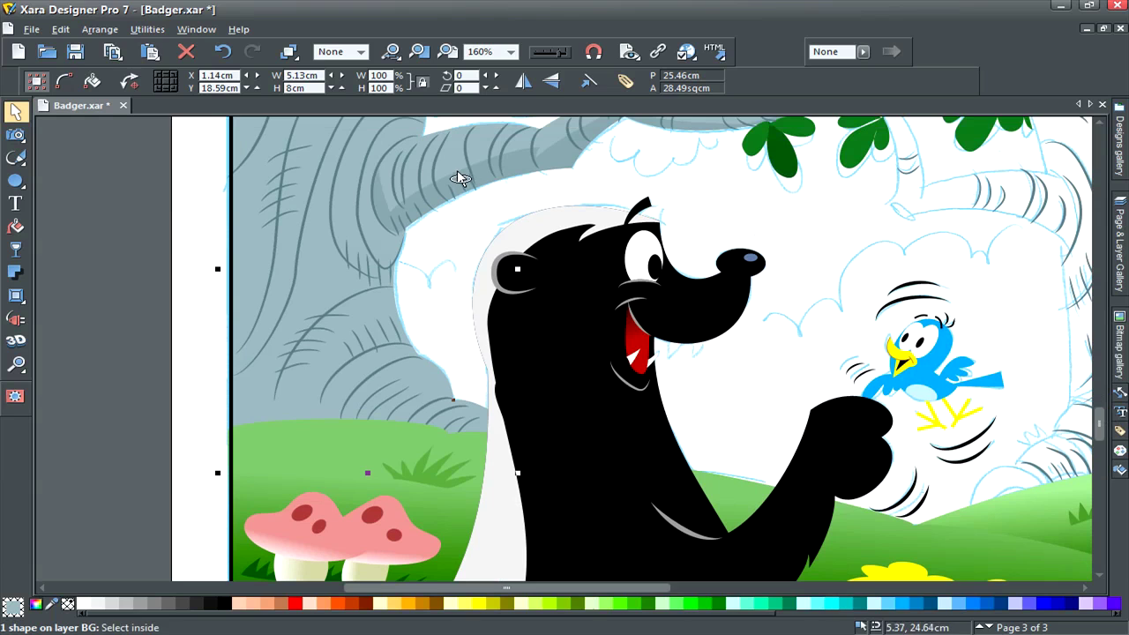
pyautogui.click(459, 181)
pyautogui.press('Escape')
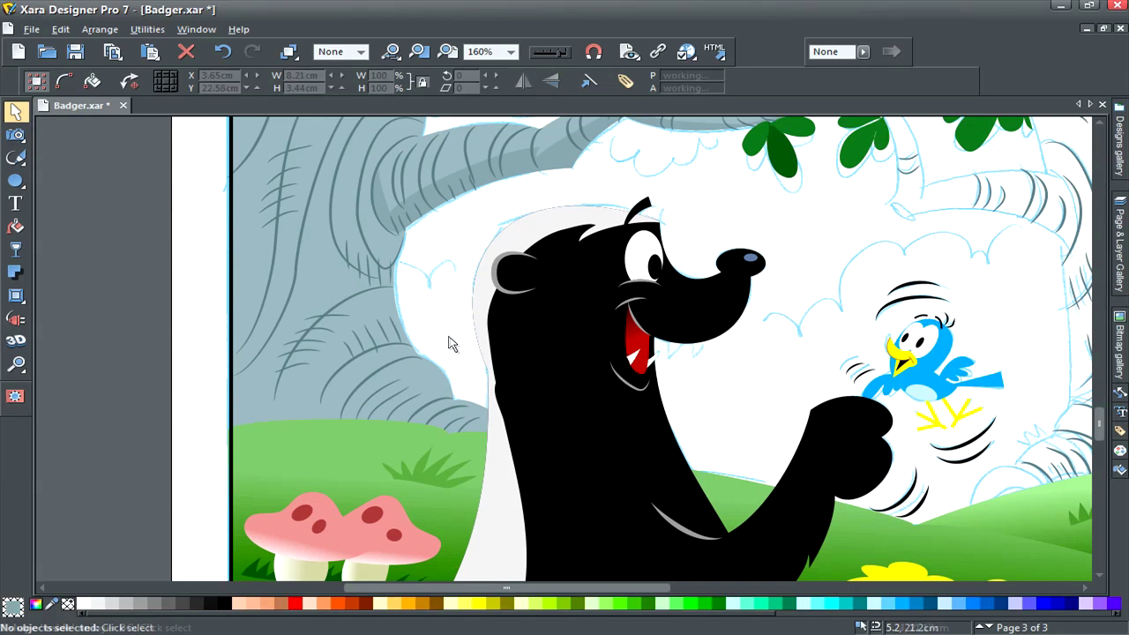
pyautogui.press('F3')
pyautogui.moveTo(240, 377)
pyautogui.mouseDown()
pyautogui.moveTo(293, 327)
pyautogui.moveTo(280, 403)
pyautogui.moveTo(366, 359)
pyautogui.moveTo(428, 395)
pyautogui.mouseUp()
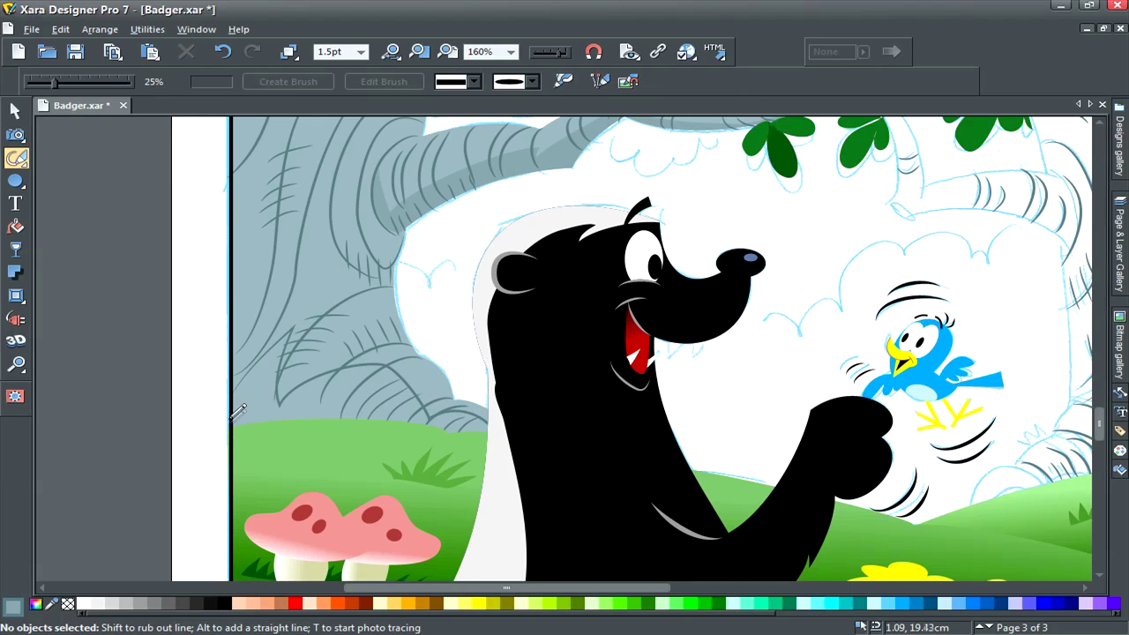
pyautogui.moveTo(239, 411); pyautogui.dragTo(235, 393)
pyautogui.press('F4')
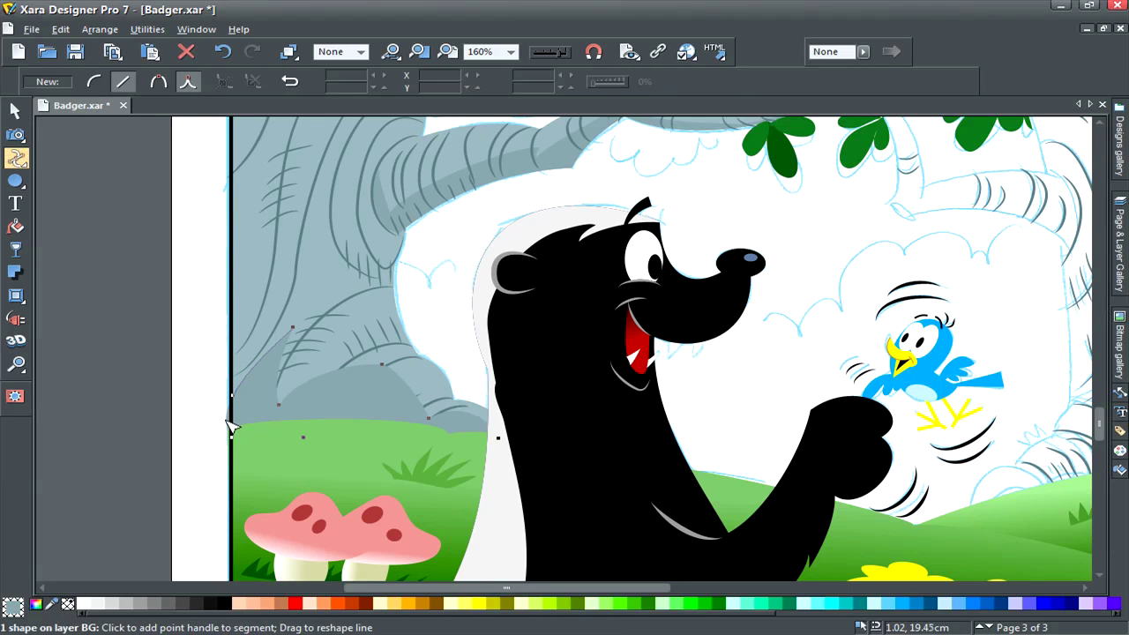
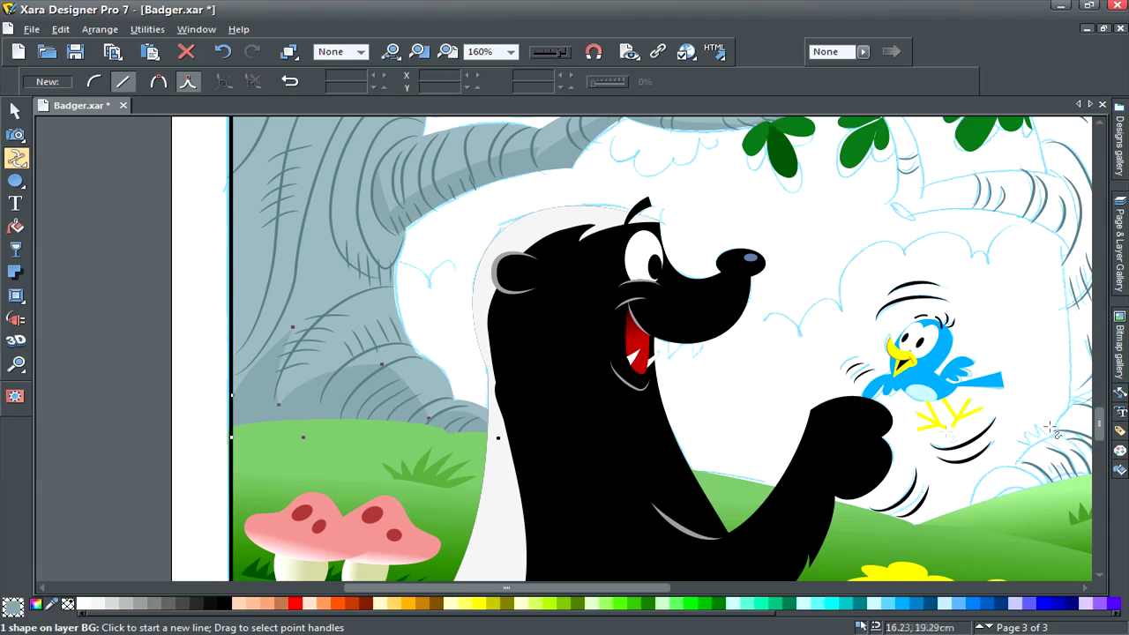
# Begin the right tree's outline in the branch's light grey-blue, tracing the curved root bumps from the grass up to the trunk's base
pyautogui.moveTo(1101, 422); pyautogui.dragTo(1102, 410)
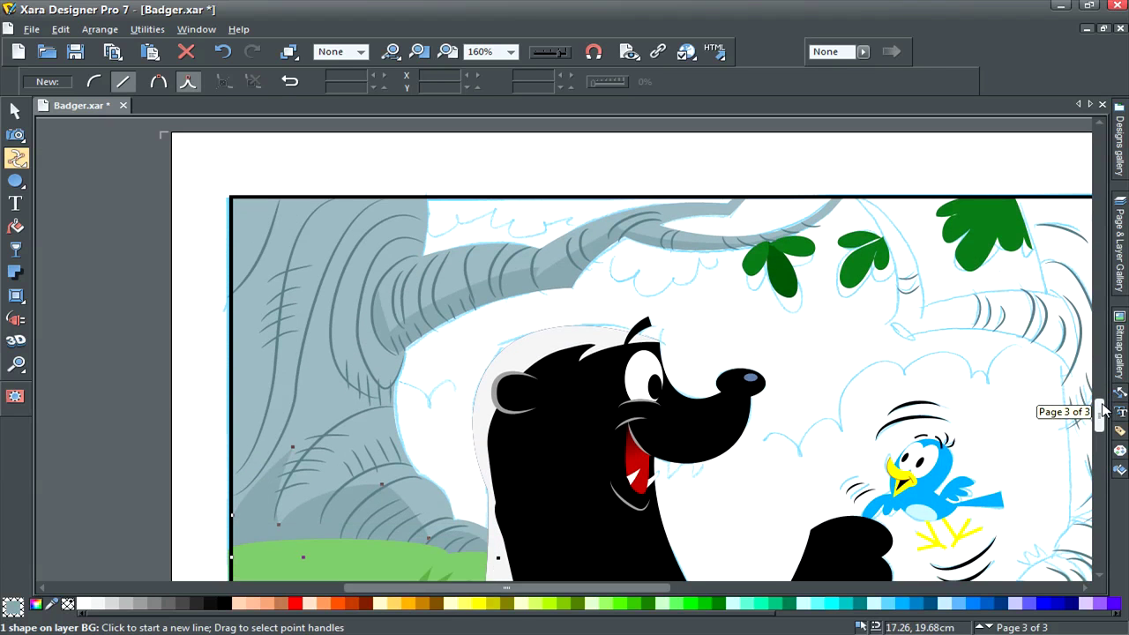
pyautogui.moveTo(663, 587); pyautogui.dragTo(782, 569)
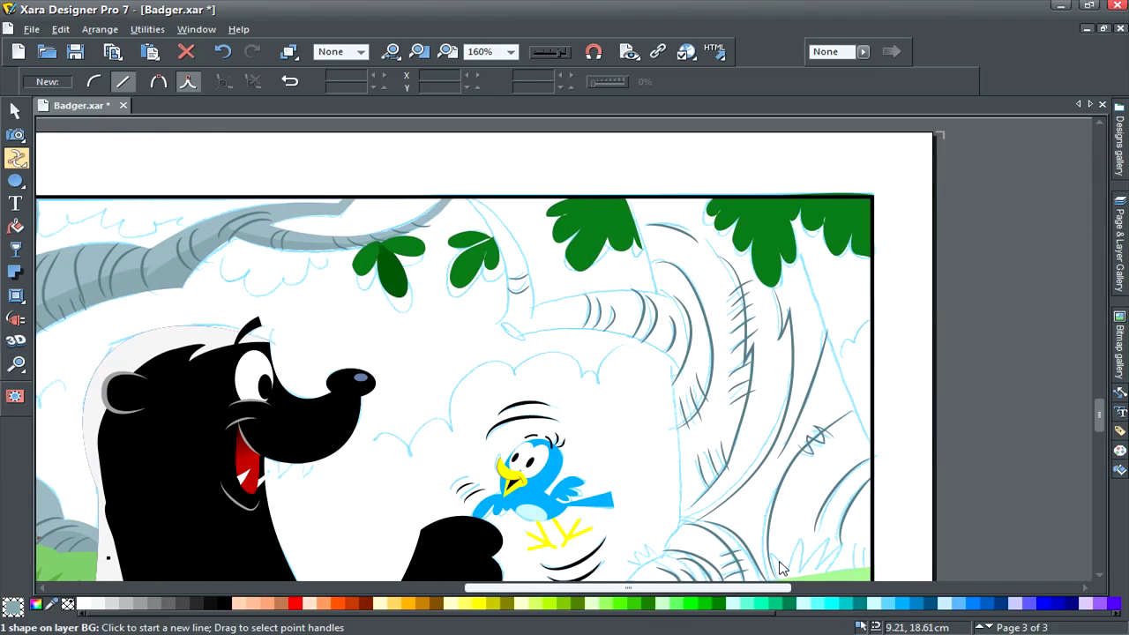
pyautogui.press('F2')
pyautogui.keyDown('ctrl'); pyautogui.click(305, 210); pyautogui.keyUp('ctrl')
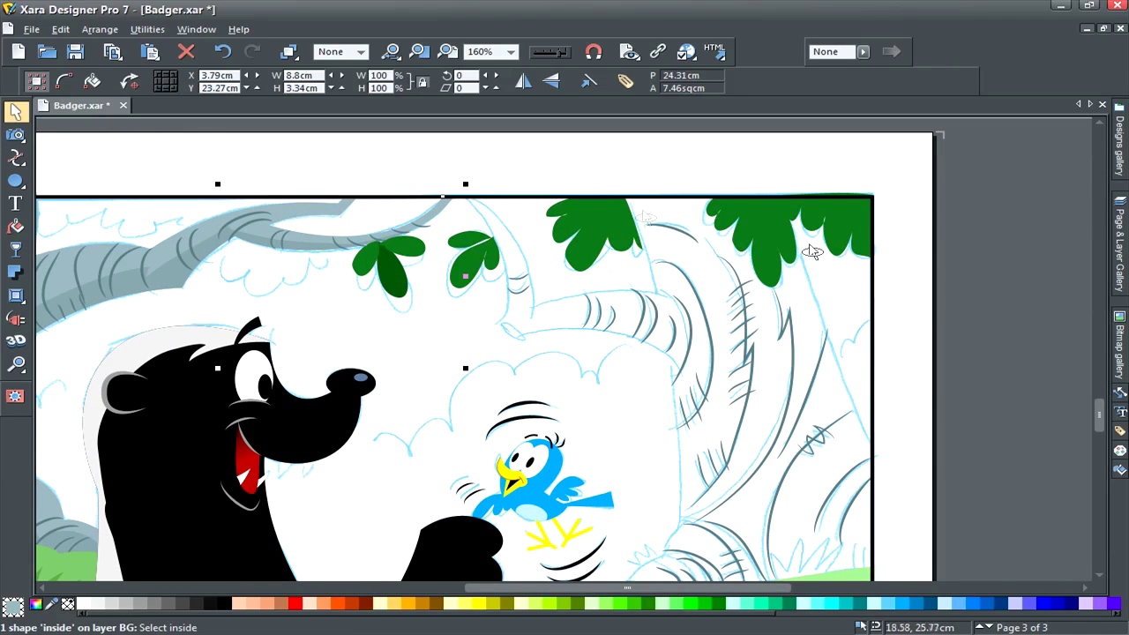
pyautogui.moveTo(1099, 411); pyautogui.dragTo(1096, 412)
pyautogui.press('F4')
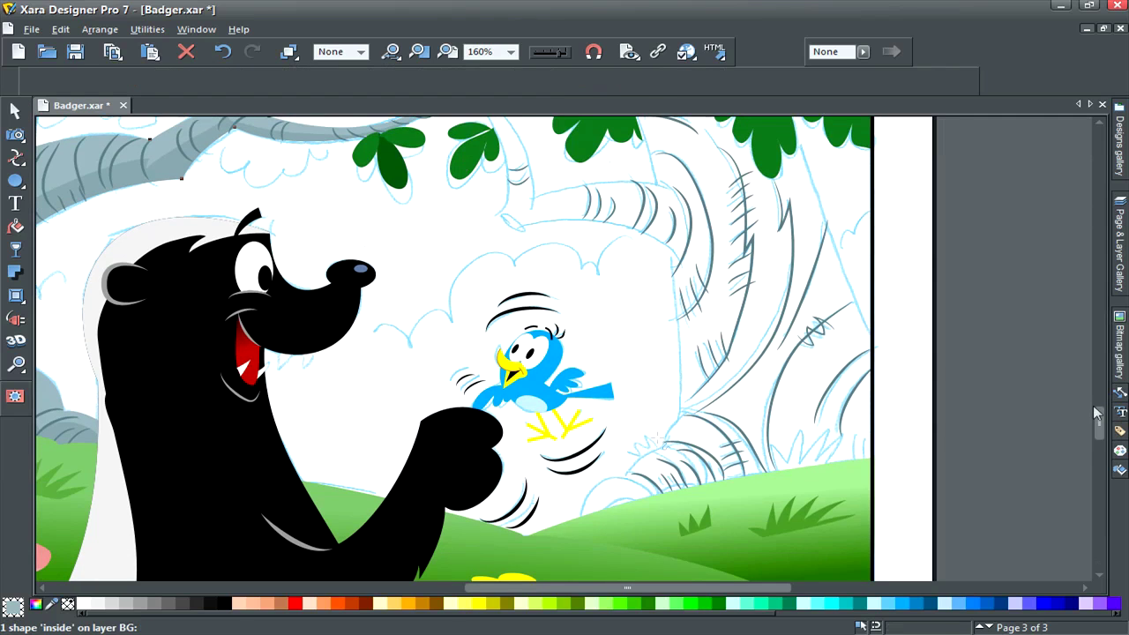
pyautogui.click(578, 519)
pyautogui.click(626, 475)
pyautogui.moveTo(608, 501); pyautogui.dragTo(599, 488)
pyautogui.click(663, 441)
pyautogui.moveTo(647, 460); pyautogui.dragTo(667, 423)
pyautogui.click(680, 413)
# Continue the right tree's outline up the trunk's left side to the panel's top border, curving both segments along the sketch
pyautogui.click(671, 250)
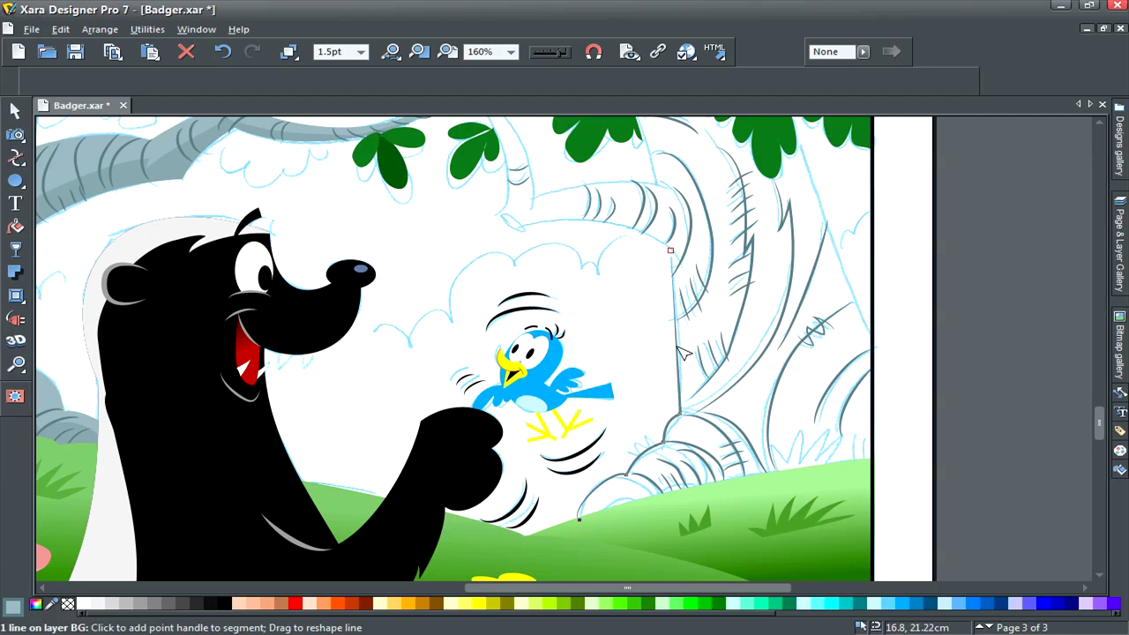
pyautogui.moveTo(678, 353); pyautogui.dragTo(677, 350)
pyautogui.moveTo(1098, 421); pyautogui.dragTo(1099, 406)
pyautogui.click(627, 285)
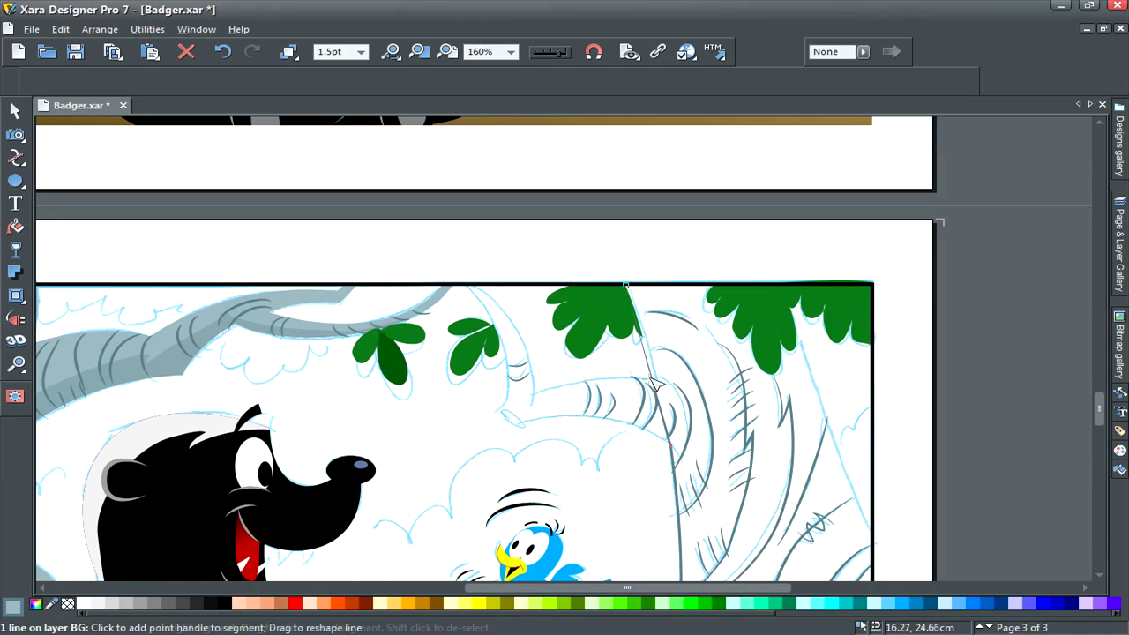
pyautogui.moveTo(649, 378); pyautogui.dragTo(657, 377)
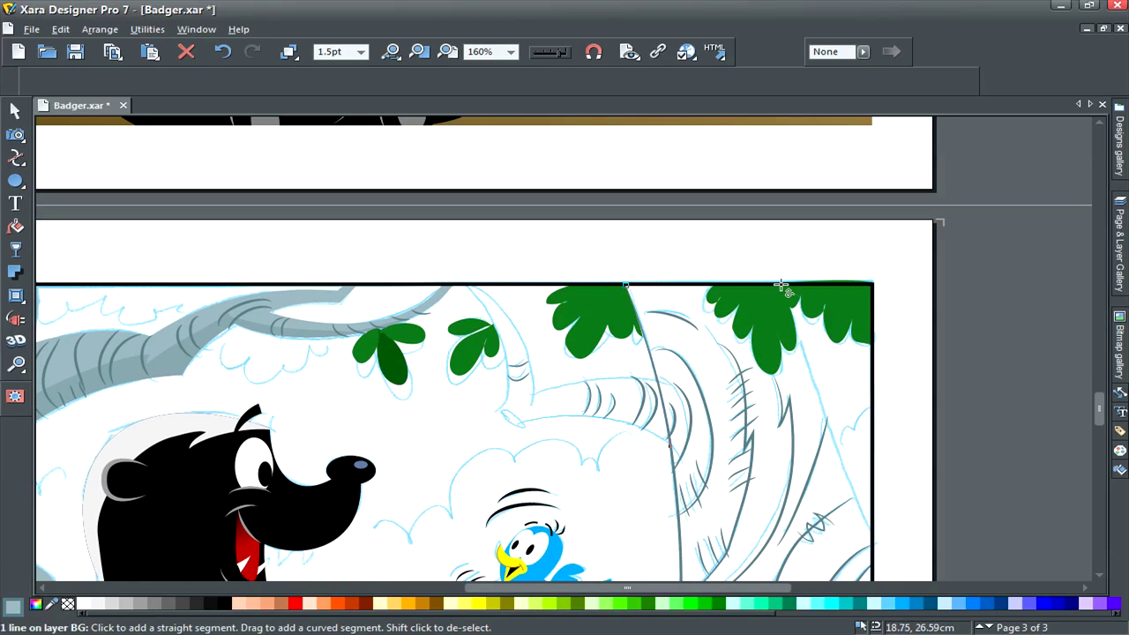
# Close the right tree's outline along the top border, down the trunk's curved right side and panel edge, and back under the grass
pyautogui.click(782, 285)
pyautogui.click(871, 532)
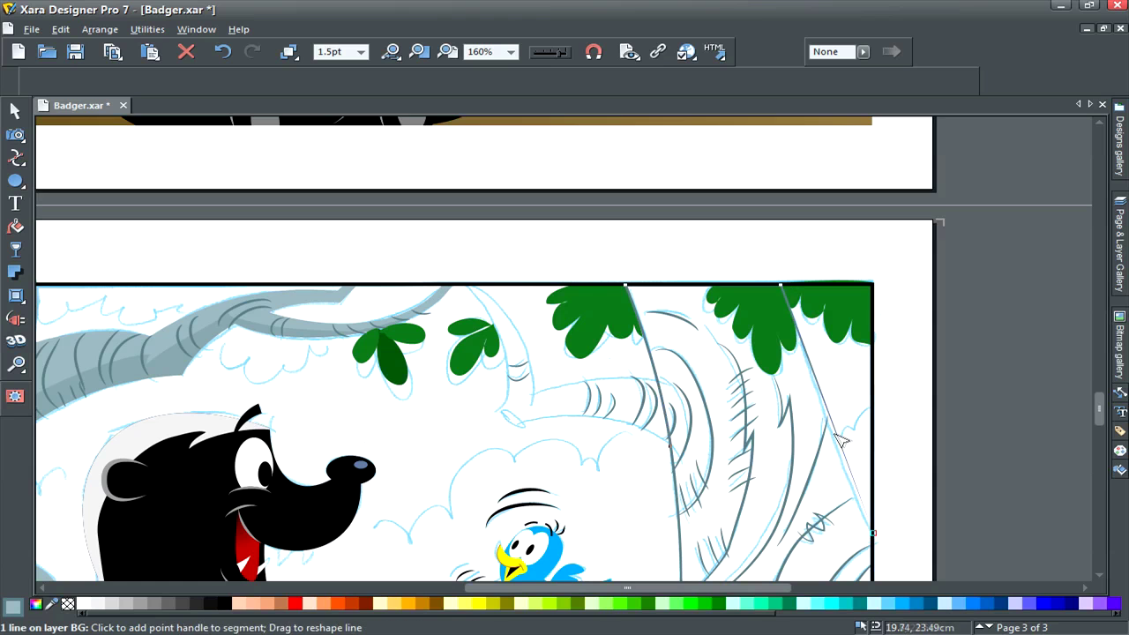
pyautogui.moveTo(837, 441); pyautogui.dragTo(840, 440)
pyautogui.moveTo(1100, 408); pyautogui.dragTo(1099, 426)
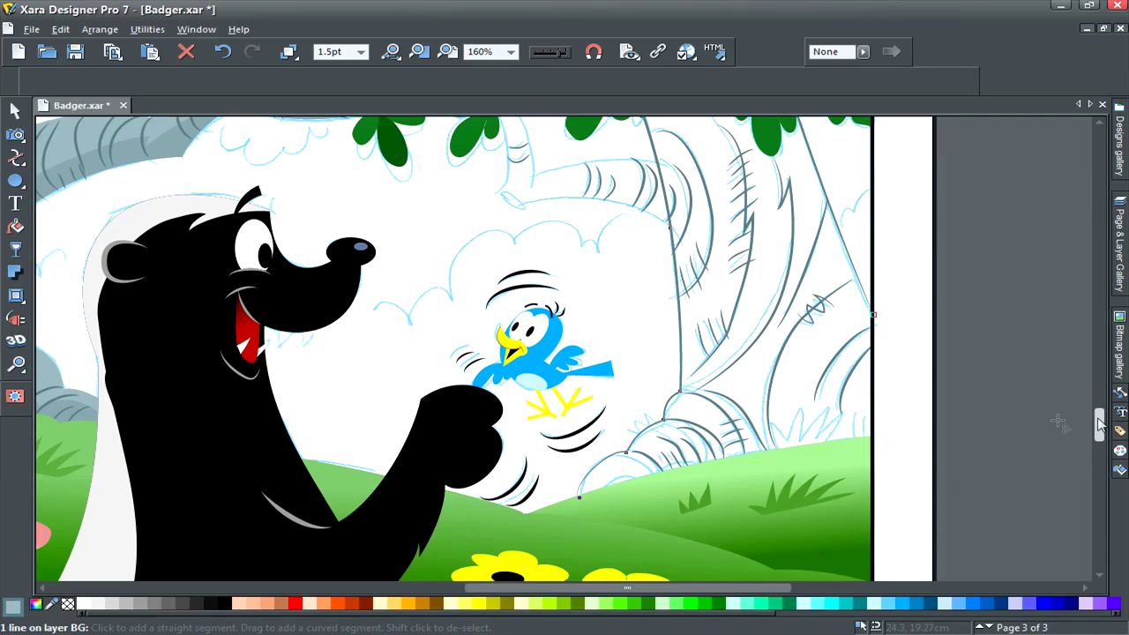
pyautogui.click(873, 455)
pyautogui.click(579, 496)
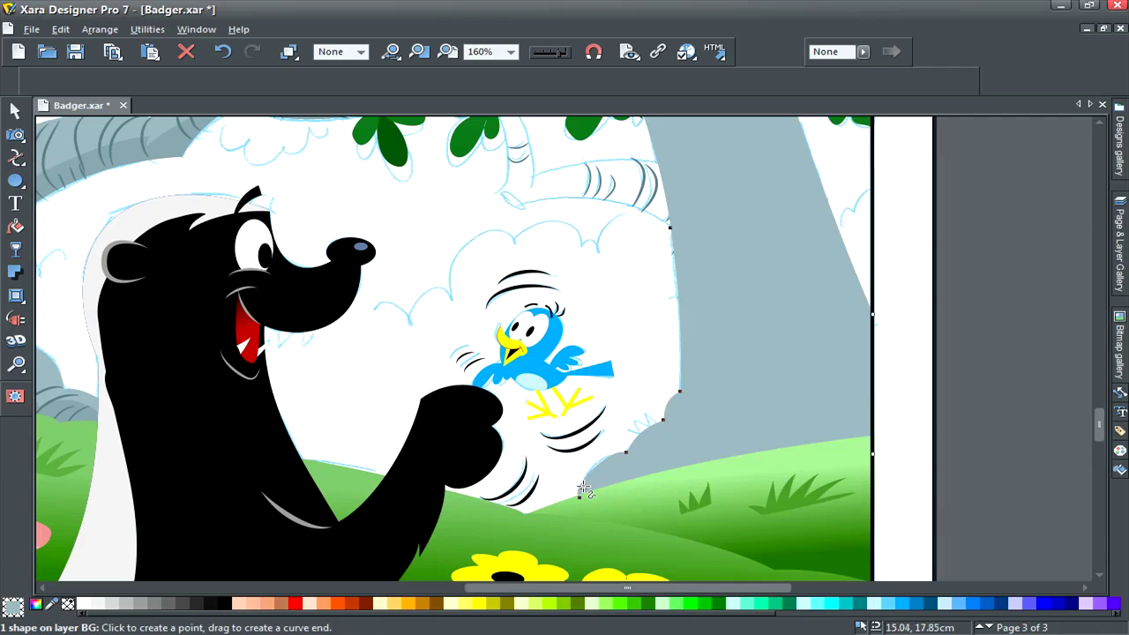
pyautogui.moveTo(586, 486); pyautogui.dragTo(601, 478)
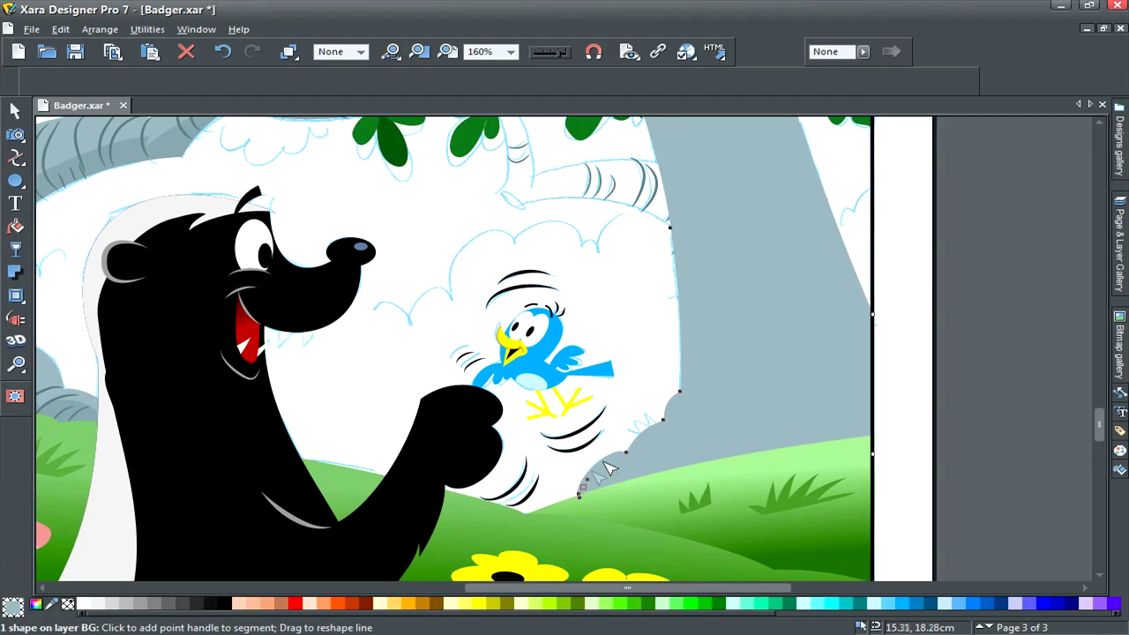
pyautogui.hotkey('ctrl', 'n')
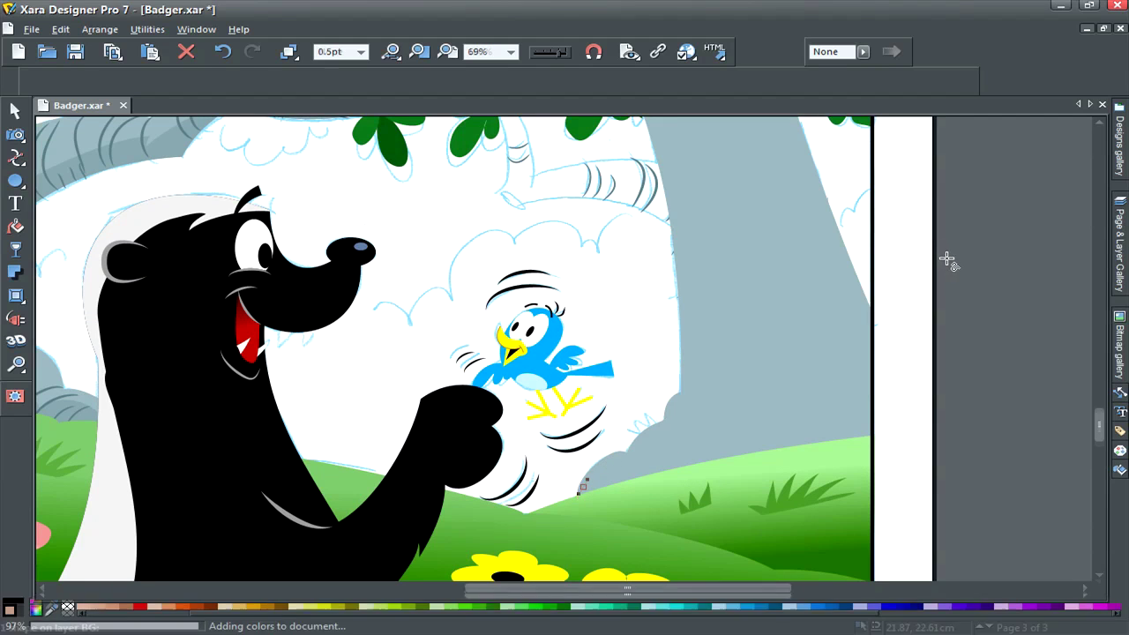
pyautogui.hotkey('ctrl', 'w')
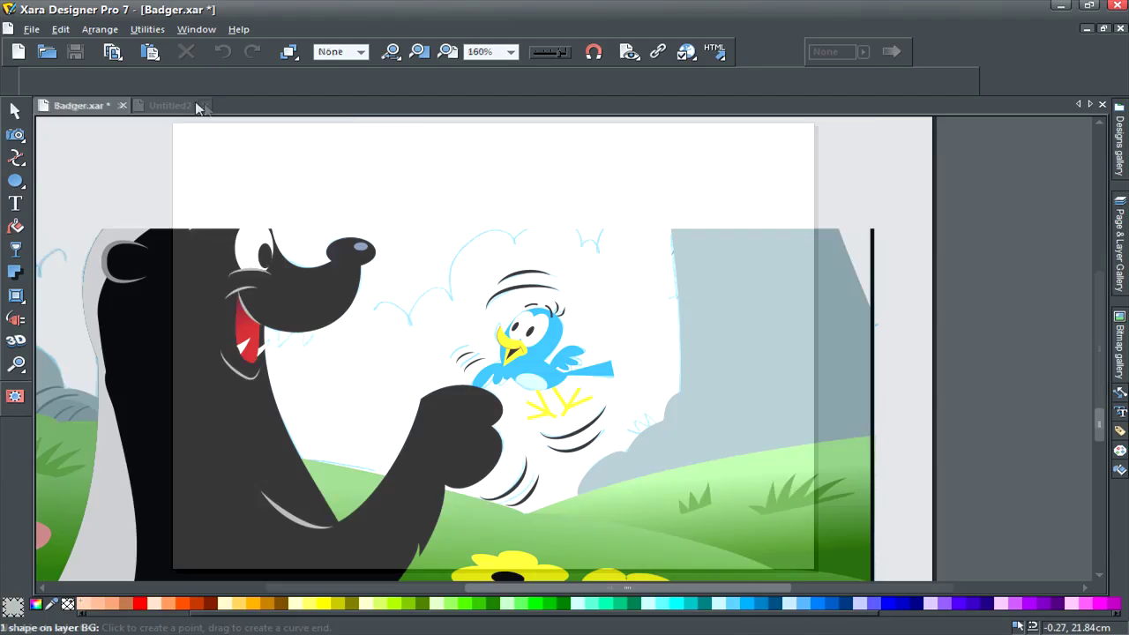
# Send the filled right tree shape backward until it lies behind its bark hatching
pyautogui.hotkey('ctrl', 'b')
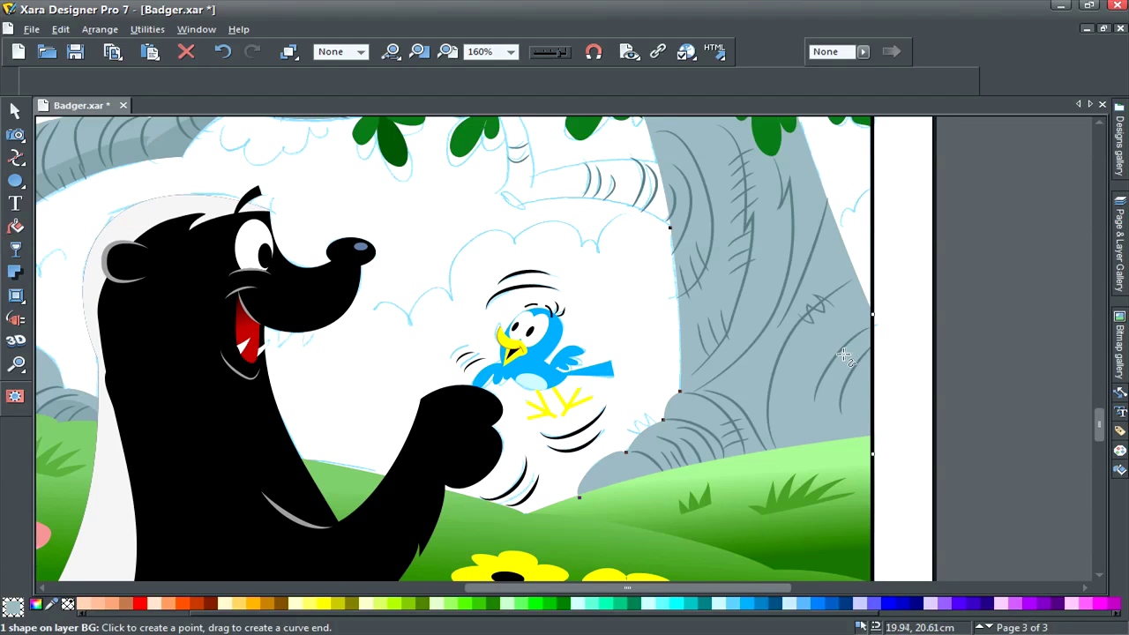
pyautogui.moveTo(1102, 423); pyautogui.dragTo(1104, 422)
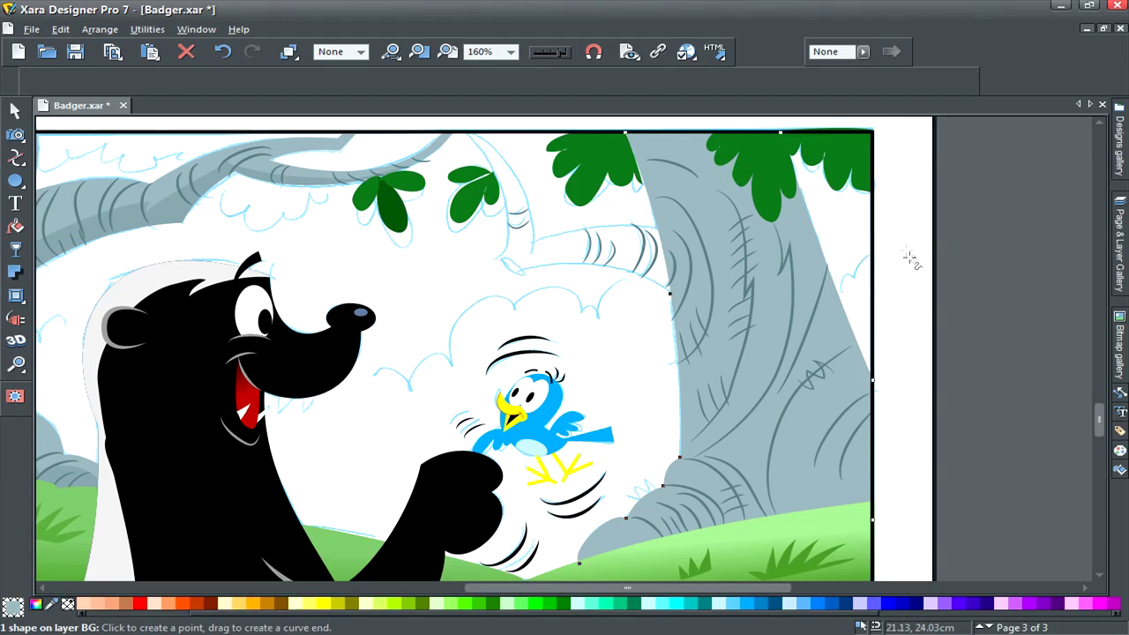
pyautogui.press('F2')
# Reshape the edge of the leaf cluster touching the right trunk's left side, then deselect it
pyautogui.press('F4')
pyautogui.click(644, 175)
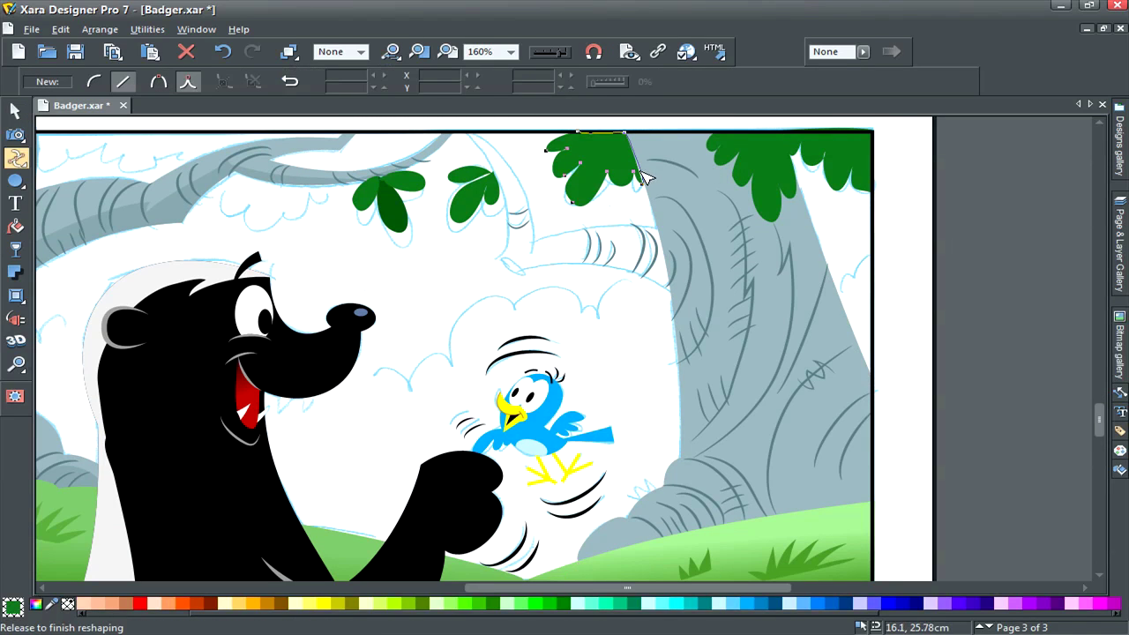
pyautogui.press('F2')
pyautogui.click(1039, 379)
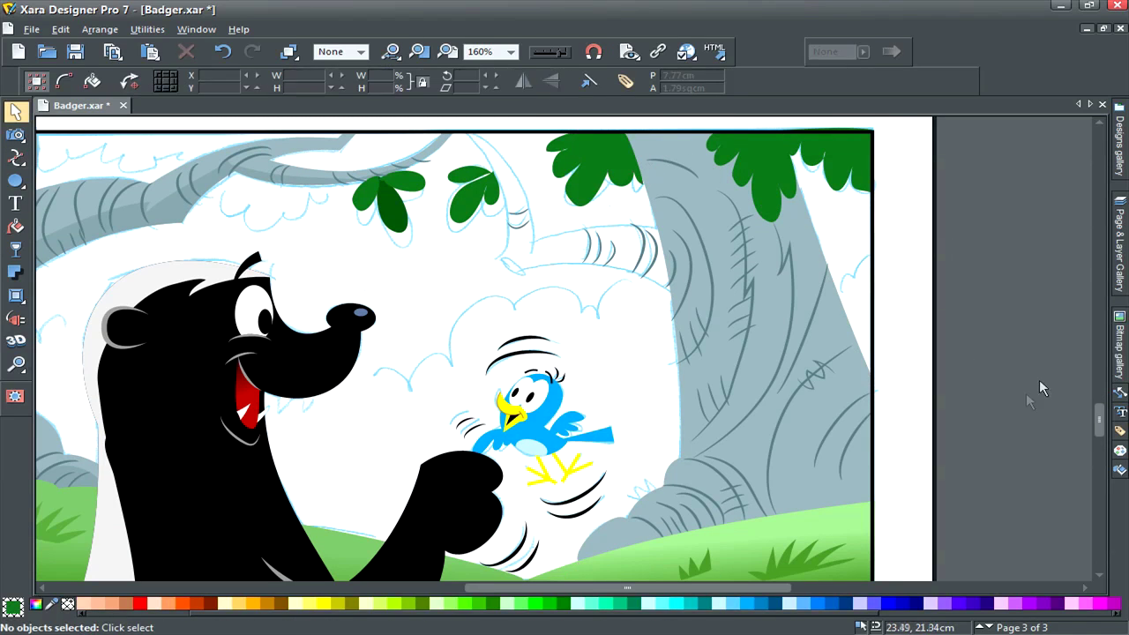
# Adjust the top edge points of the large leaf cluster in the panel's upper right corner and deselect it
pyautogui.click(845, 152)
pyautogui.press('F4')
pyautogui.moveTo(892, 119); pyautogui.dragTo(702, 143)
pyautogui.press('F2')
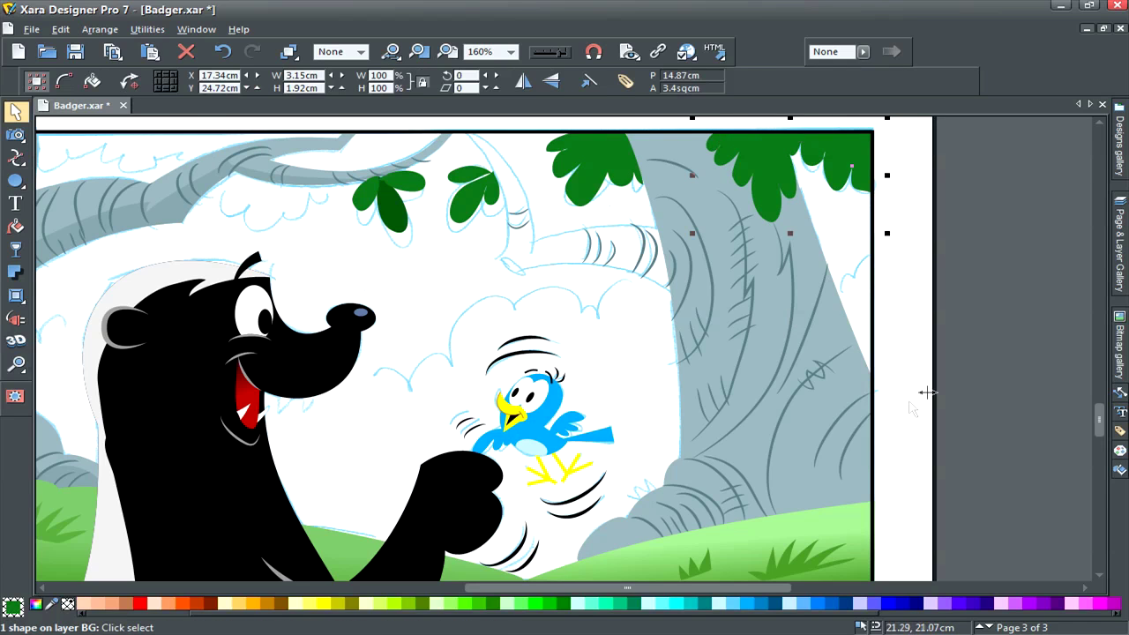
pyautogui.click(979, 368)
# In the right trunk's grey-blue, outline the lower edge and angled cut end of the branch reaching left from the trunk
pyautogui.click(741, 251)
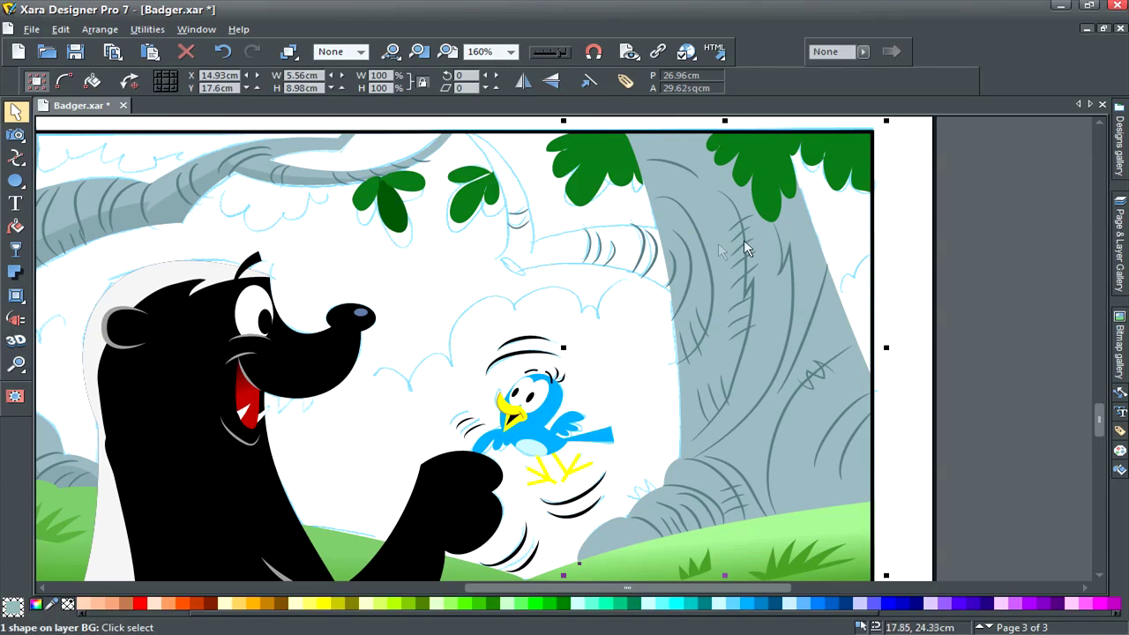
pyautogui.click(978, 256)
pyautogui.press('F4')
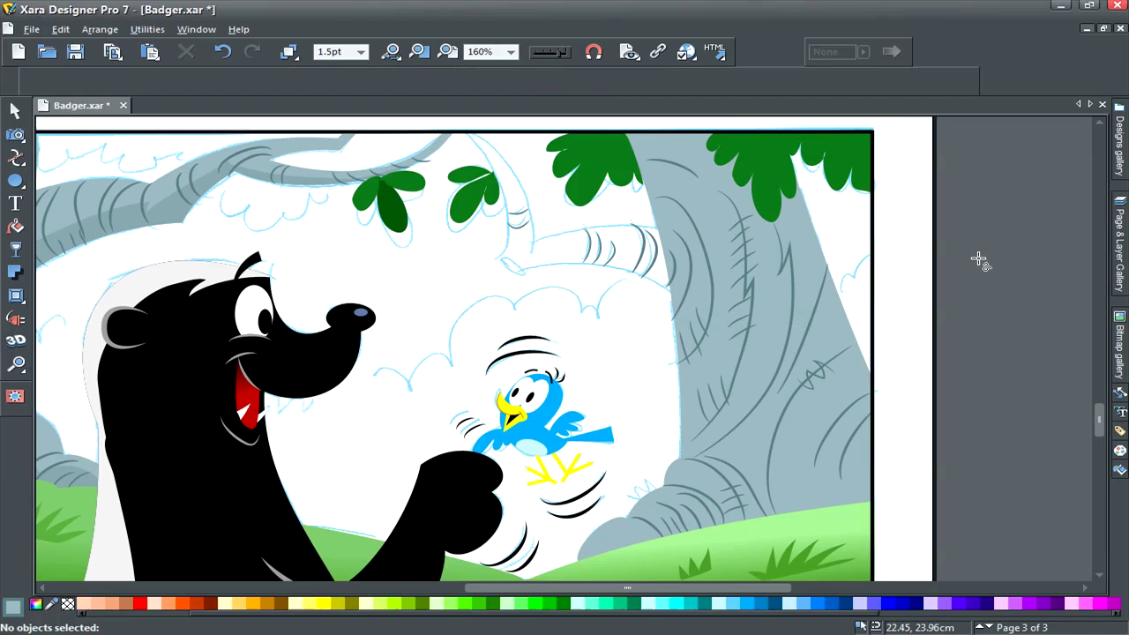
pyautogui.click(680, 298)
pyautogui.click(518, 270)
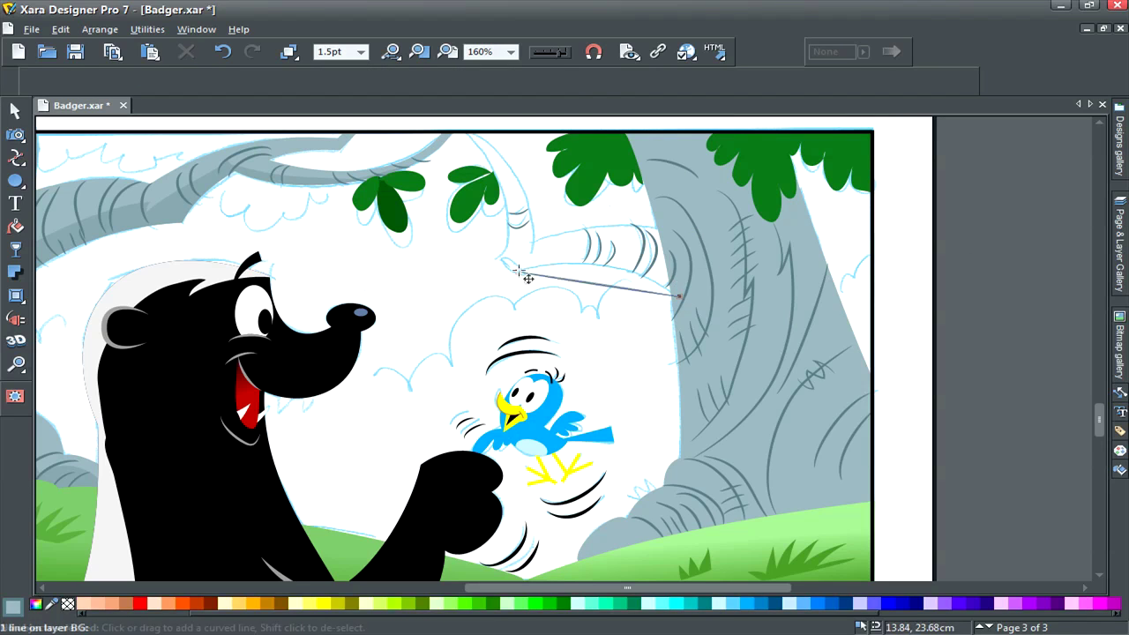
pyautogui.moveTo(630, 291); pyautogui.dragTo(631, 264)
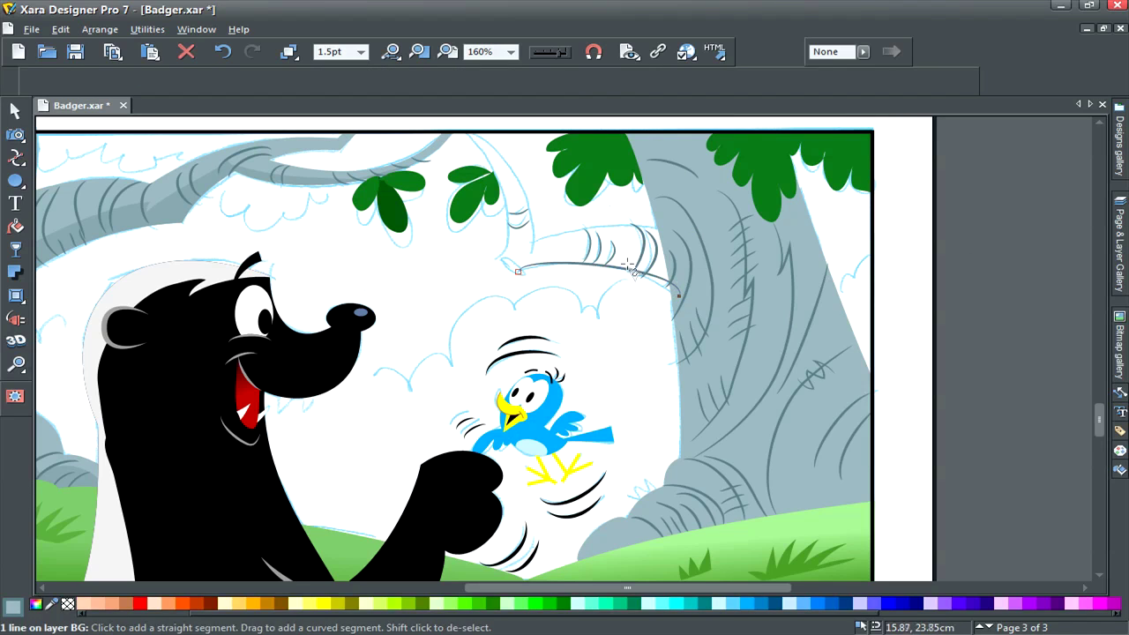
pyautogui.click(497, 255)
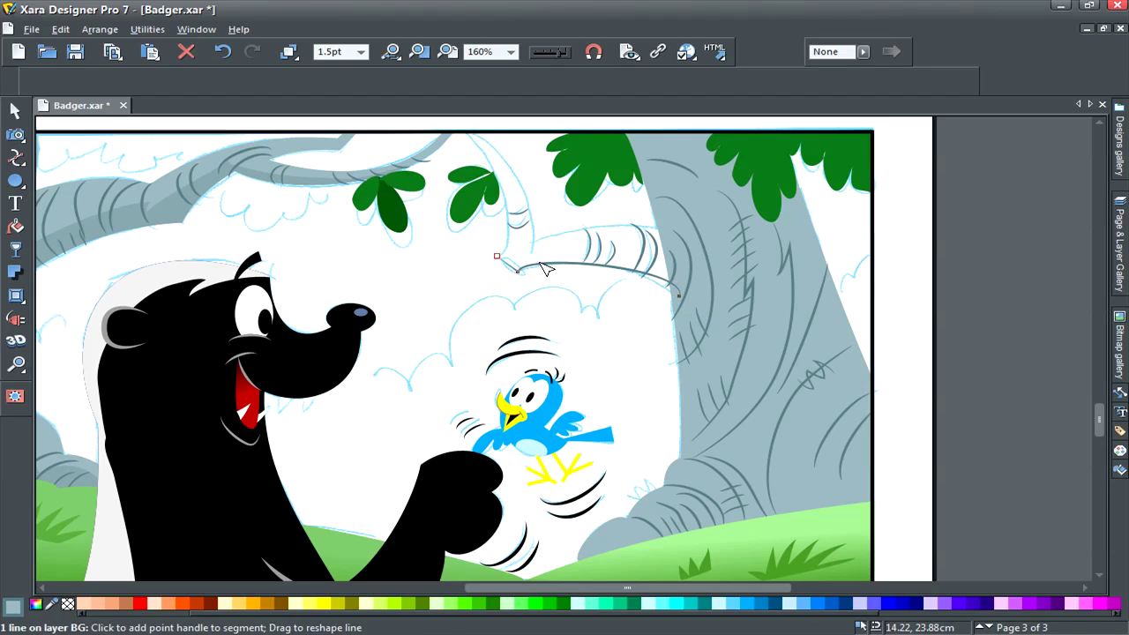
pyautogui.moveTo(539, 265); pyautogui.dragTo(549, 267)
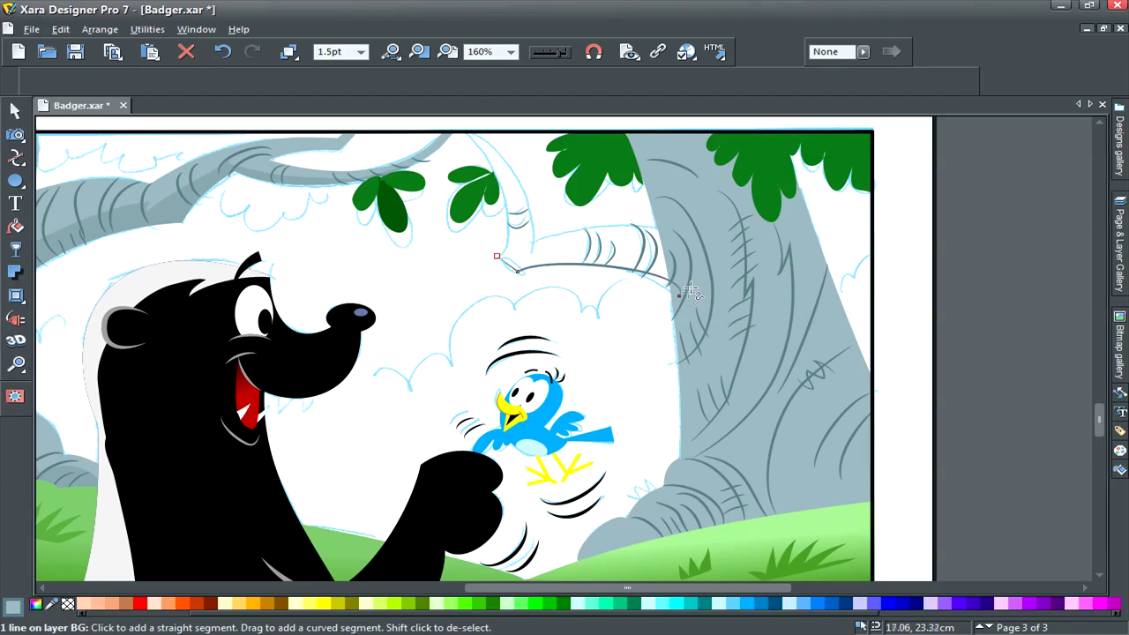
# Continue the branch outline around its curved upward fork to the panel border, and close the shape back at the trunk
pyautogui.press('F4')
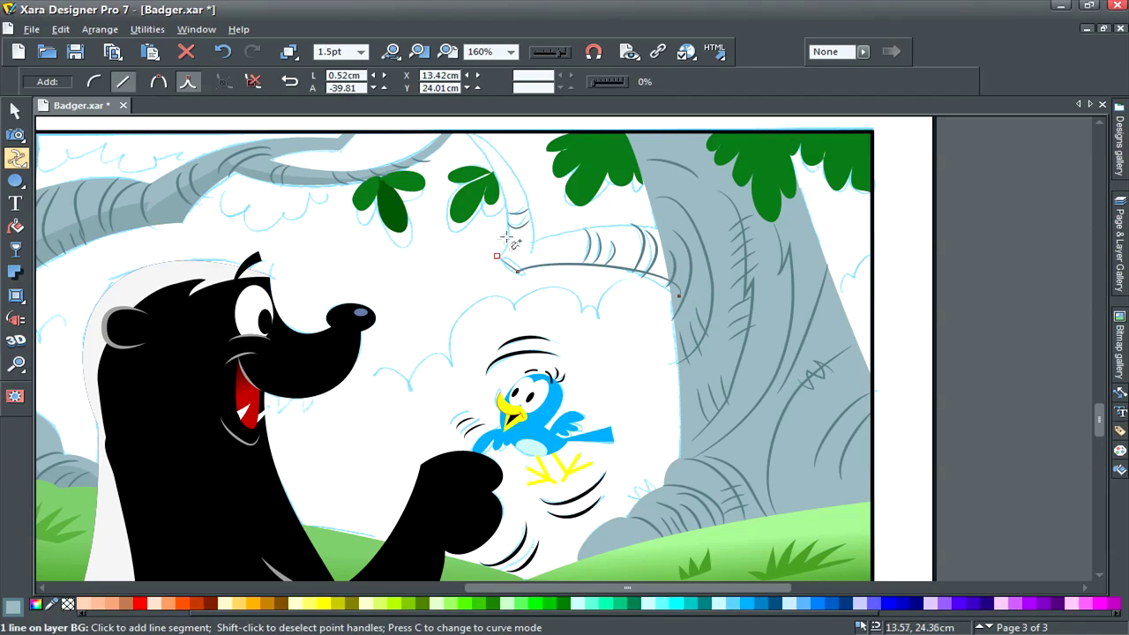
pyautogui.click(466, 133)
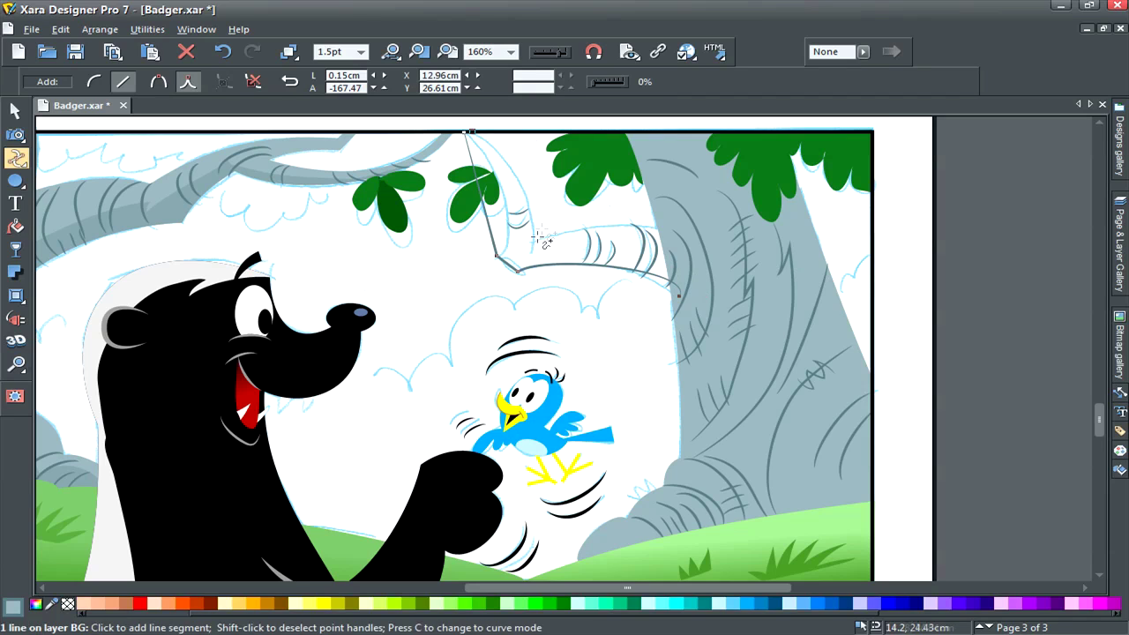
pyautogui.moveTo(486, 212); pyautogui.dragTo(522, 184)
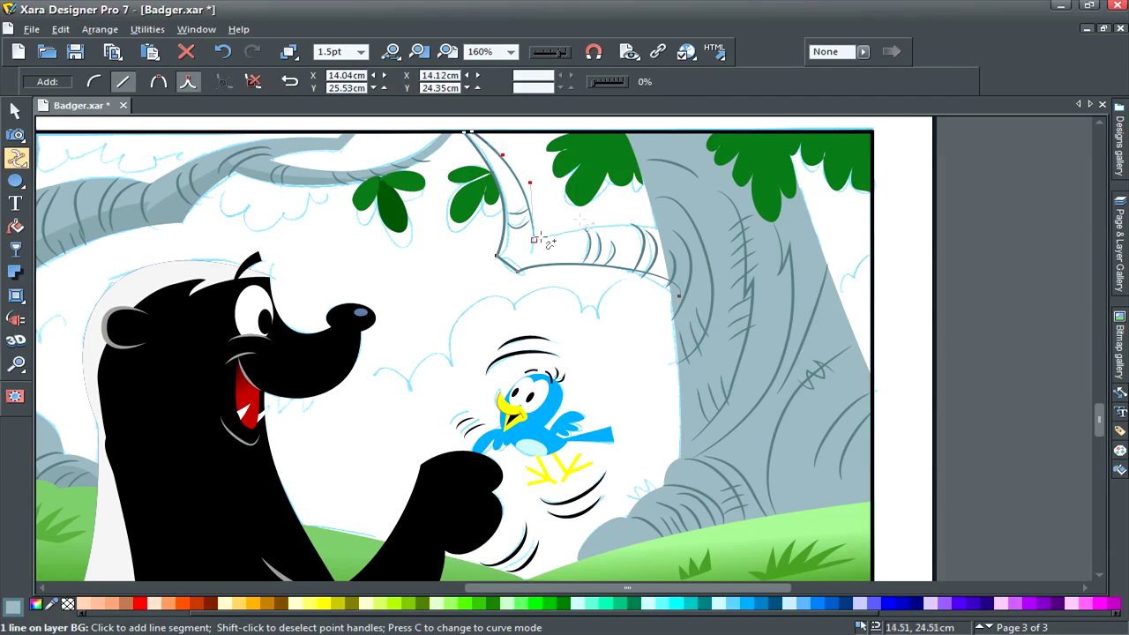
pyautogui.moveTo(502, 239); pyautogui.dragTo(510, 271)
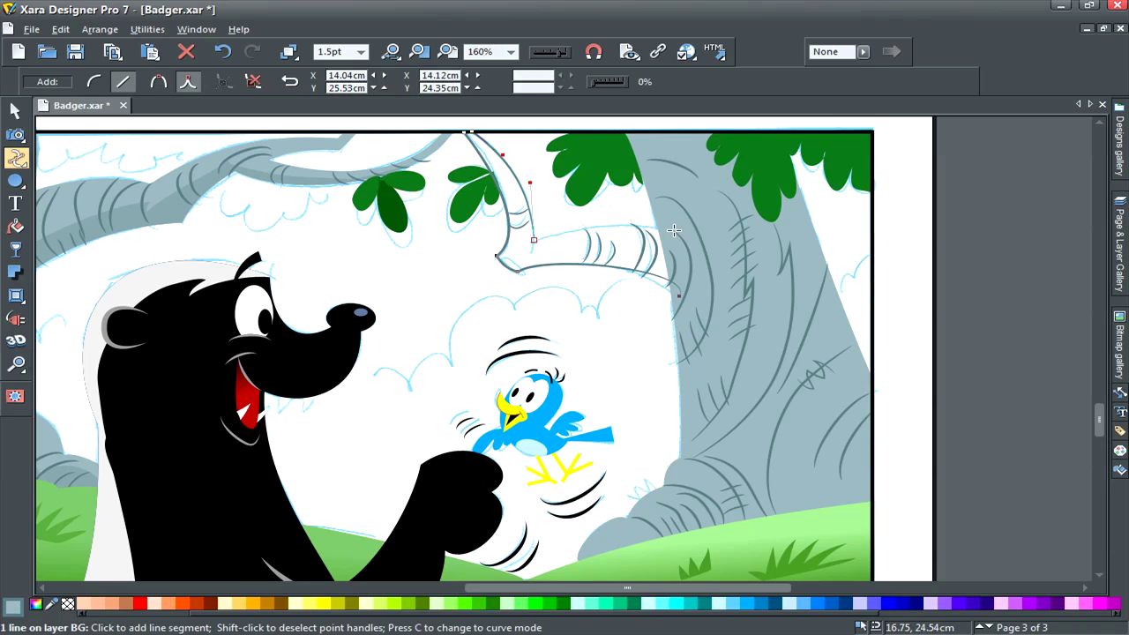
pyautogui.click(674, 230)
pyautogui.click(680, 297)
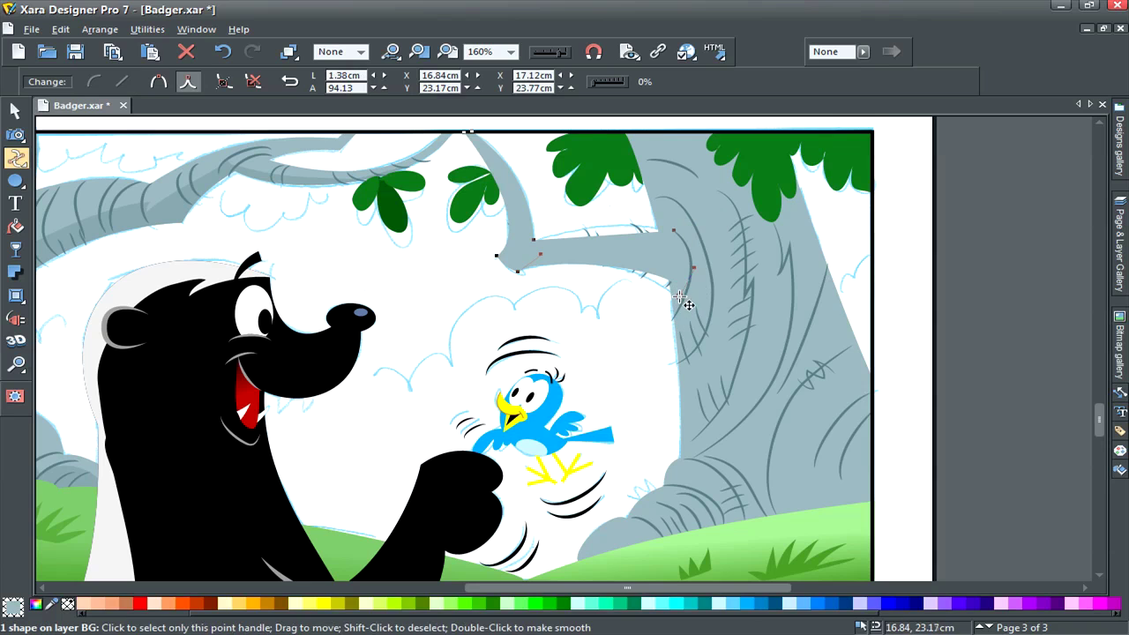
# Curve the branch's lower and upper edges and its upward fork to follow the sketch
pyautogui.moveTo(675, 287); pyautogui.dragTo(642, 275)
pyautogui.moveTo(526, 254); pyautogui.dragTo(544, 256)
pyautogui.moveTo(616, 235); pyautogui.dragTo(622, 230)
pyautogui.moveTo(522, 179); pyautogui.dragTo(512, 224)
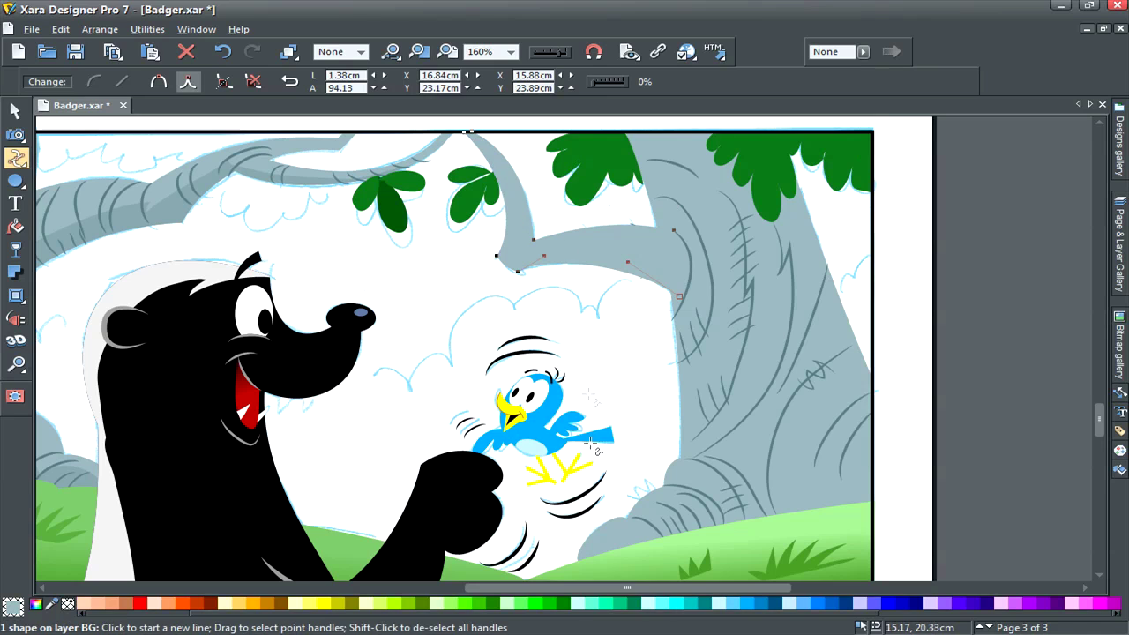
# Select the bark hatching over the new branch without the branch fill, bring it in front of the branch, and deselect it
pyautogui.press('F2')
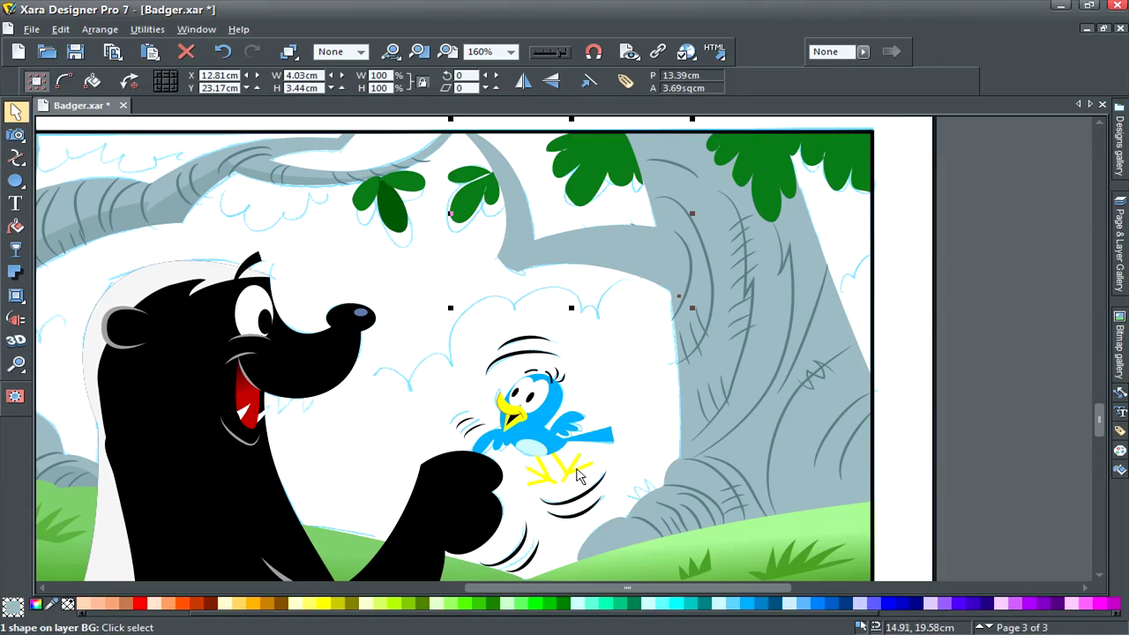
pyautogui.click(609, 430)
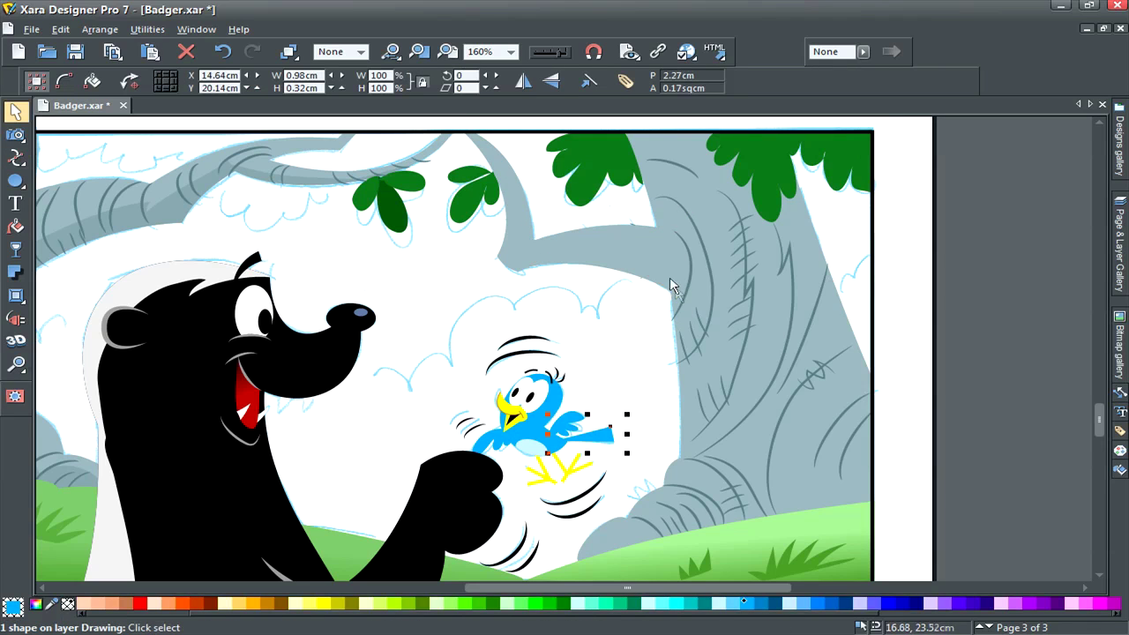
pyautogui.click(617, 319)
pyautogui.moveTo(450, 118); pyautogui.dragTo(697, 324)
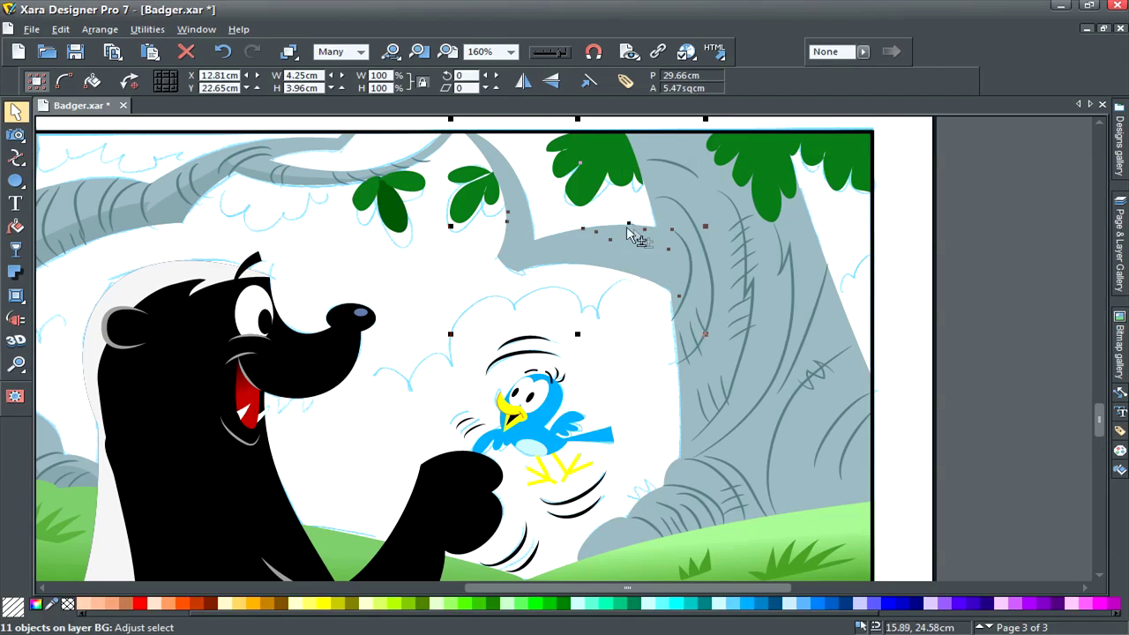
pyautogui.keyDown('shift'); pyautogui.click(529, 192); pyautogui.keyUp('shift')
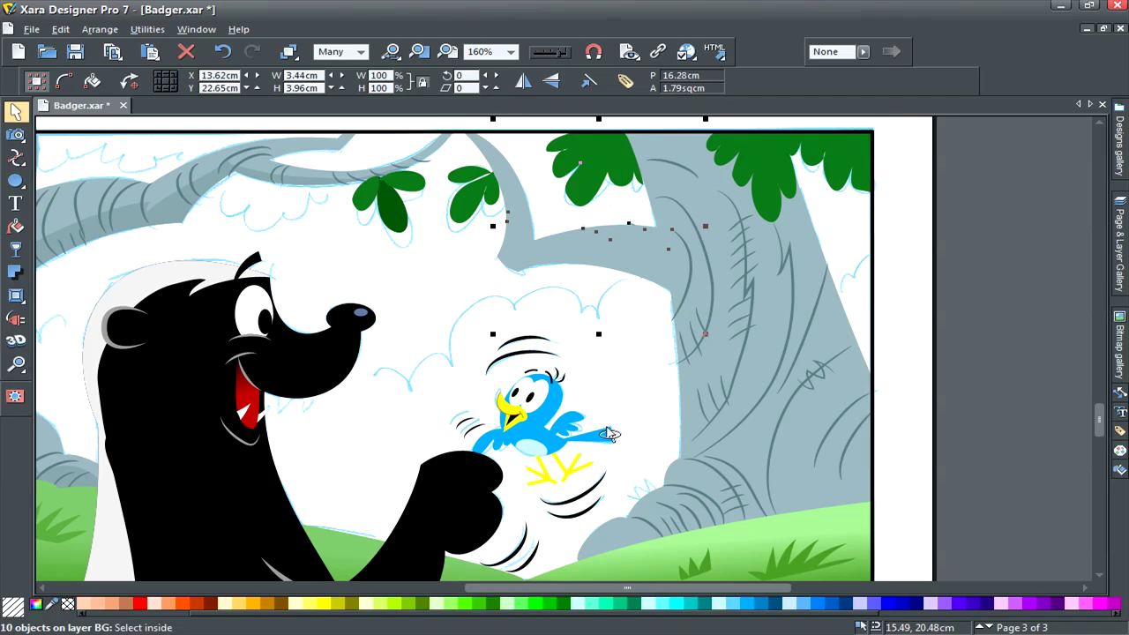
pyautogui.press('Escape')
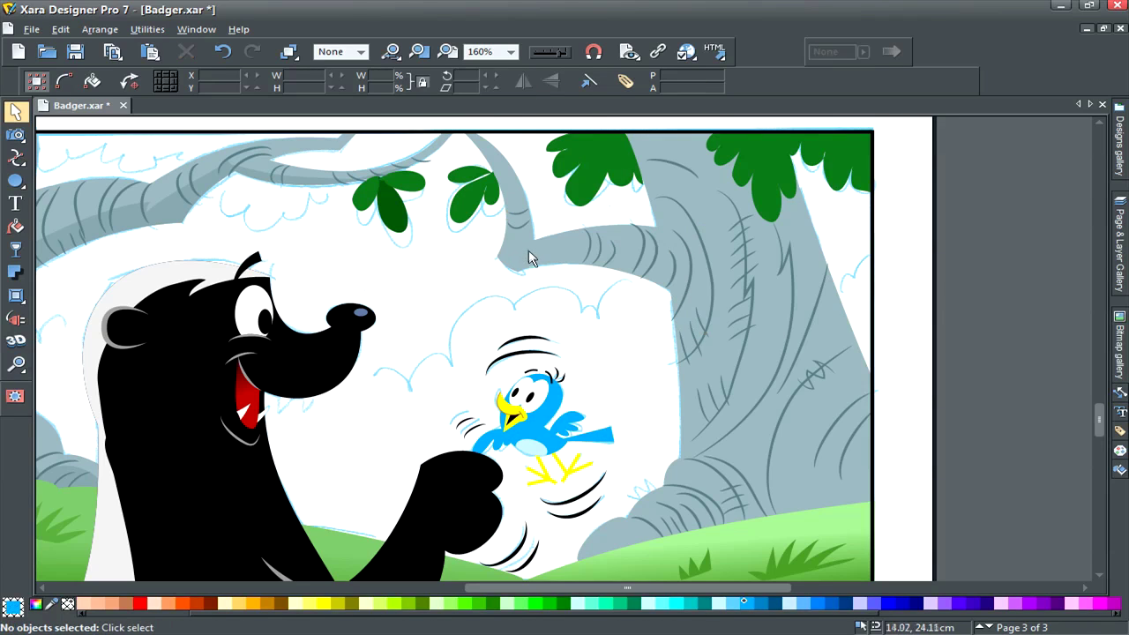
# Draw a small tilted ellipse, about 0.42 by 0.36 cm, over the branch's cut end and fill it with pale blue-grey #c7dfe4
pyautogui.click(16, 180)
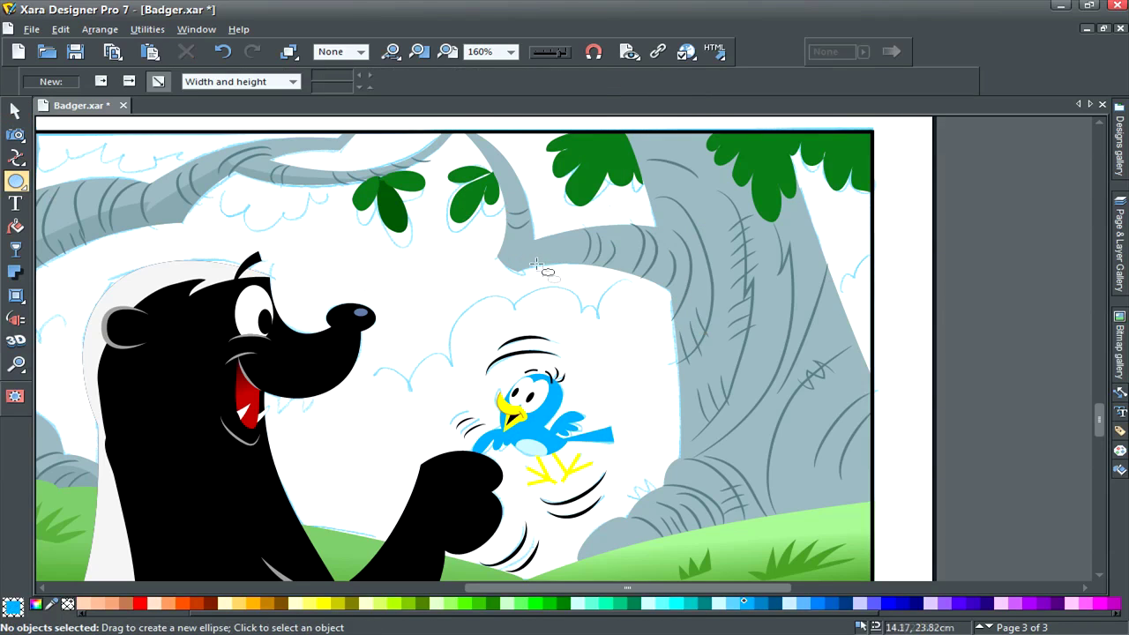
pyautogui.moveTo(537, 266)
pyautogui.mouseDown()
pyautogui.moveTo(547, 291)
pyautogui.moveTo(509, 263)
pyautogui.moveTo(520, 261)
pyautogui.mouseUp()
pyautogui.press('space')
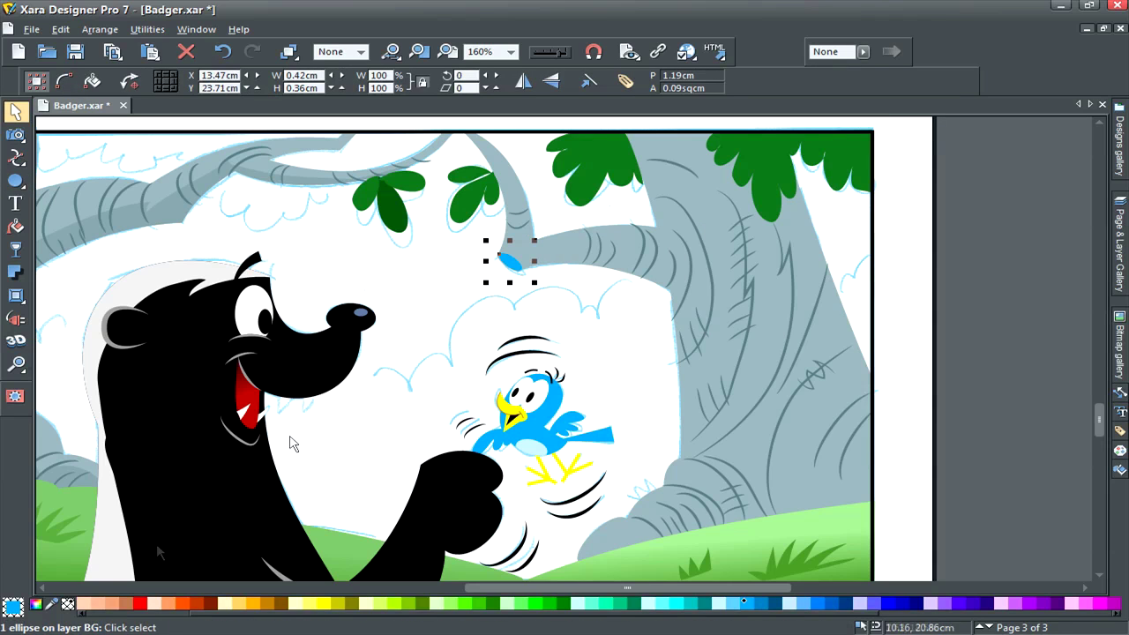
pyautogui.moveTo(52, 604); pyautogui.dragTo(554, 259)
pyautogui.click(37, 605)
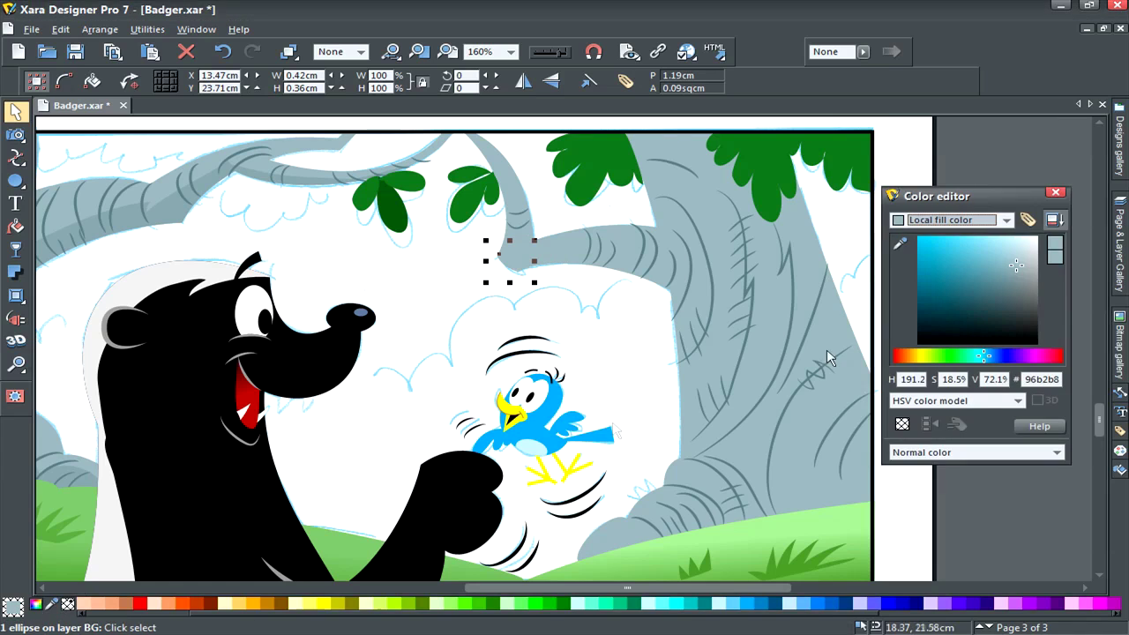
pyautogui.click(1024, 247)
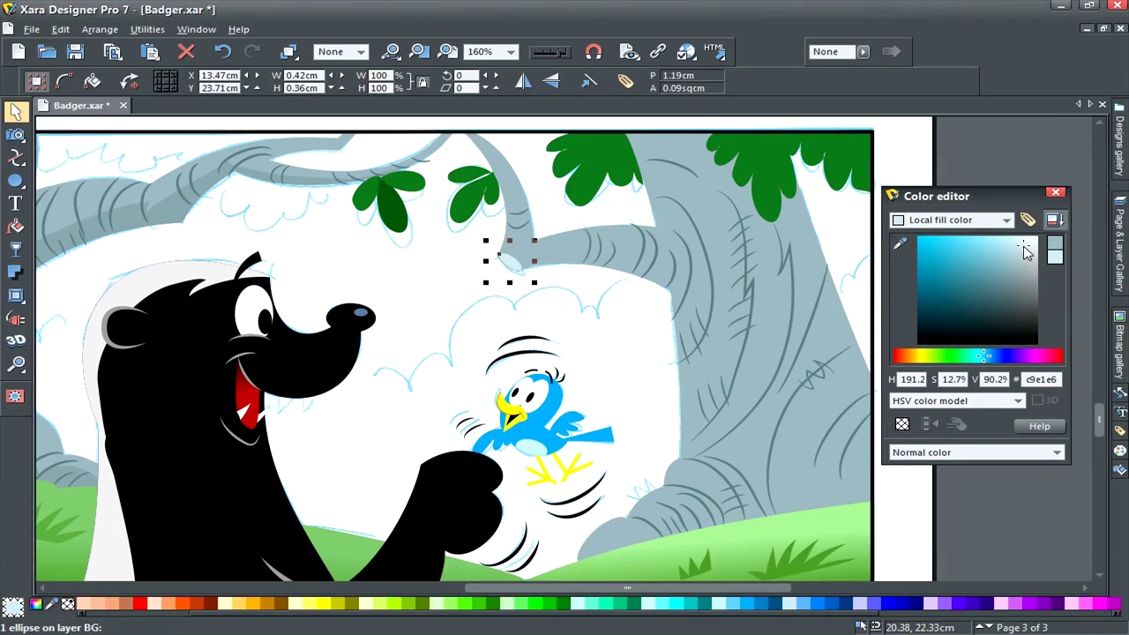
pyautogui.click(608, 302)
# Draw a short 1.5 pt freehand line, about 0.5 cm long, in the hatching colour at the crook of the branch's fork
pyautogui.click(642, 264)
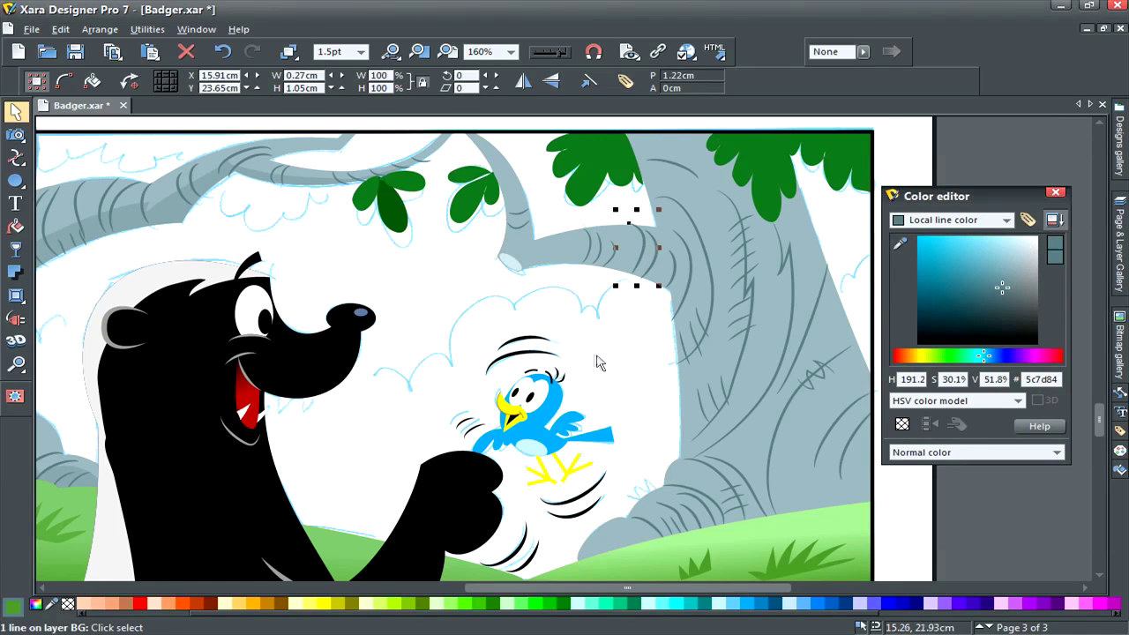
pyautogui.click(597, 357)
pyautogui.press('F3')
pyautogui.moveTo(535, 234); pyautogui.dragTo(535, 258)
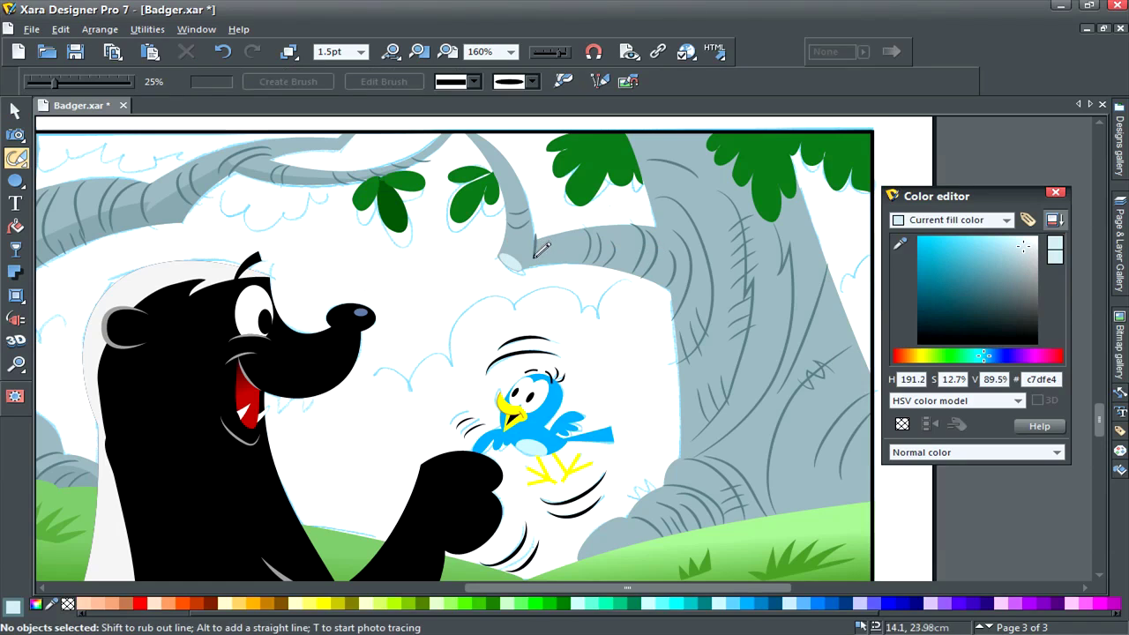
pyautogui.click(536, 247)
pyautogui.press('F2')
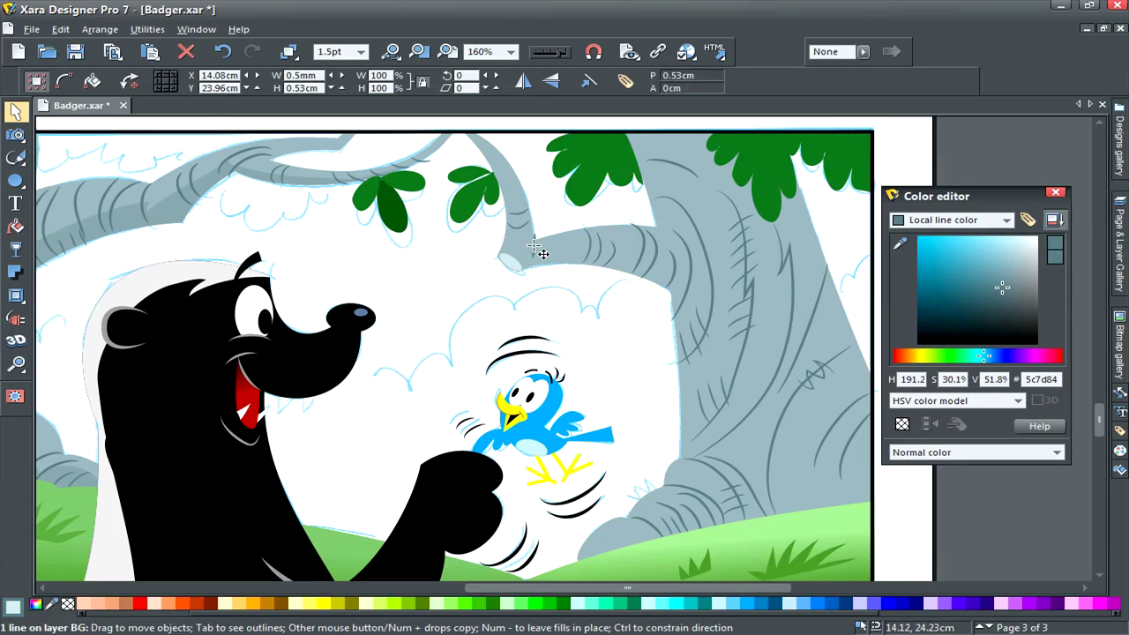
pyautogui.click(589, 376)
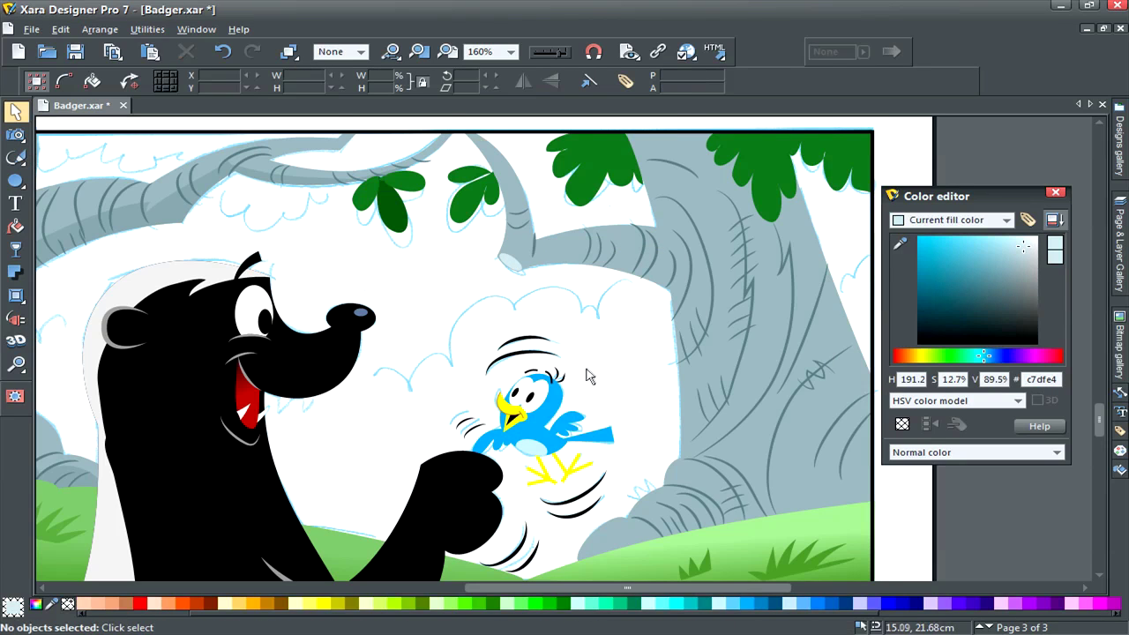
# Draw a freehand shadow in grey-blue #85a1a7 along the branch's underside and clip it to the branch behind the bark hatching
pyautogui.click(628, 239)
pyautogui.press('F3')
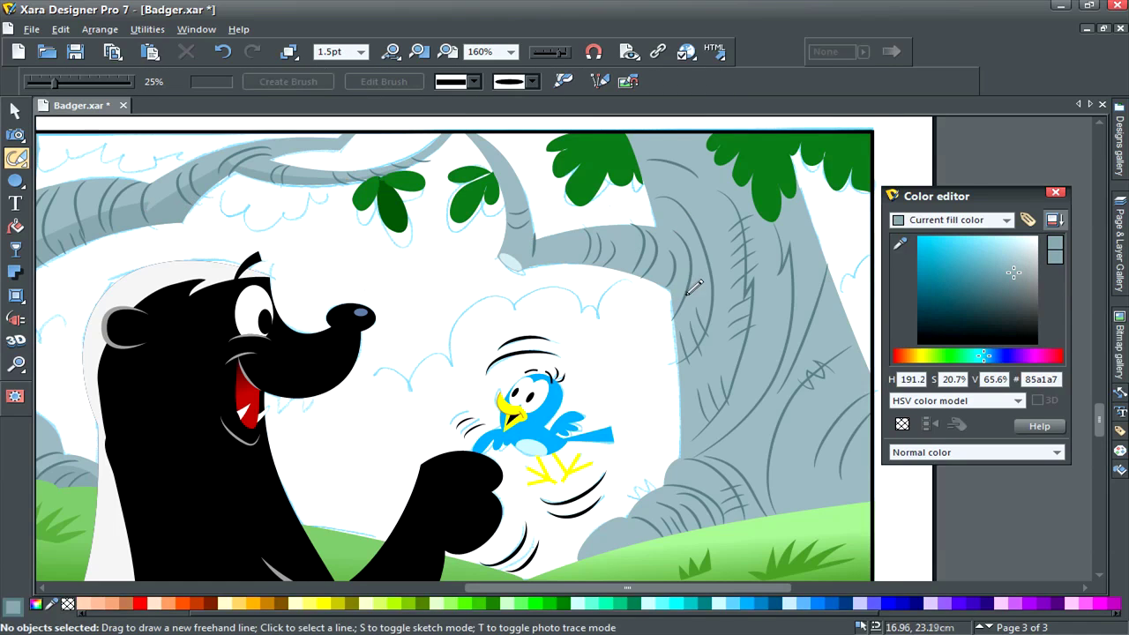
pyautogui.moveTo(506, 199)
pyautogui.mouseDown()
pyautogui.moveTo(511, 257)
pyautogui.moveTo(612, 249)
pyautogui.moveTo(599, 241)
pyautogui.moveTo(704, 276)
pyautogui.moveTo(672, 312)
pyautogui.moveTo(490, 282)
pyautogui.moveTo(505, 189)
pyautogui.mouseUp()
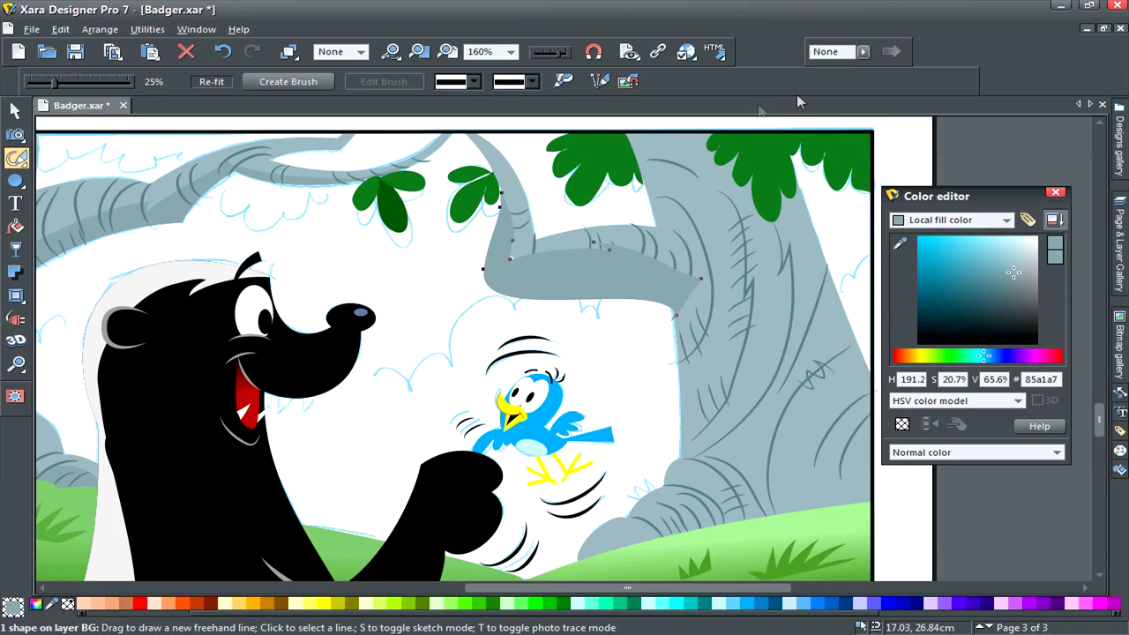
pyautogui.keyDown('shift'); pyautogui.click(511, 169); pyautogui.keyUp('shift')
pyautogui.press('q')
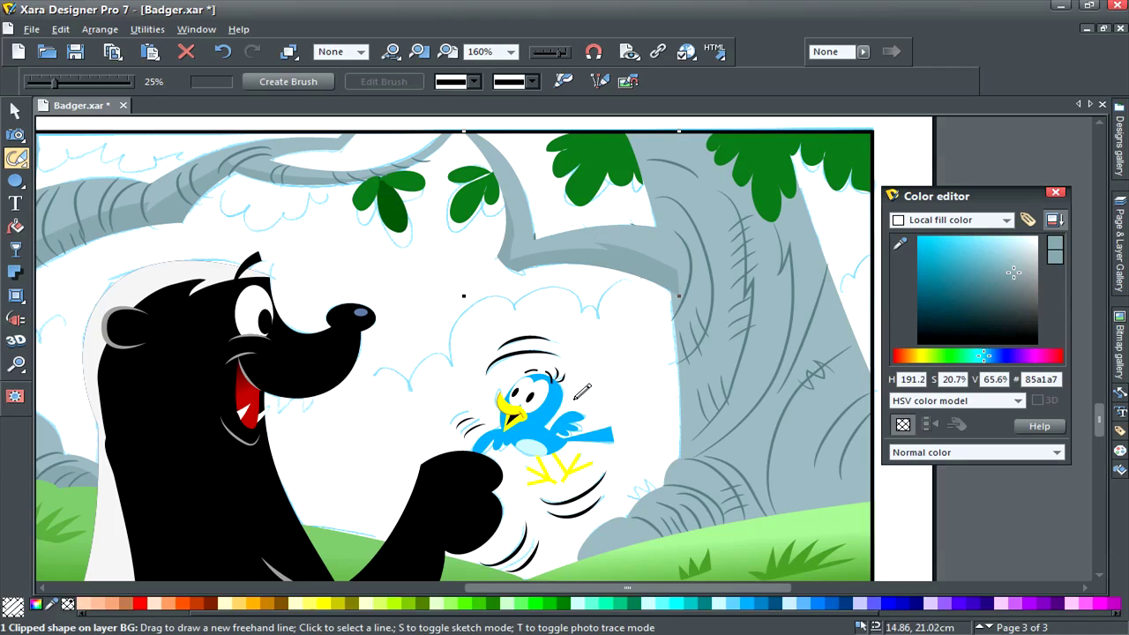
# Select the branch shape inside its clipped group, curve its end edge where it joins the trunk, and deselect it
pyautogui.click(829, 240)
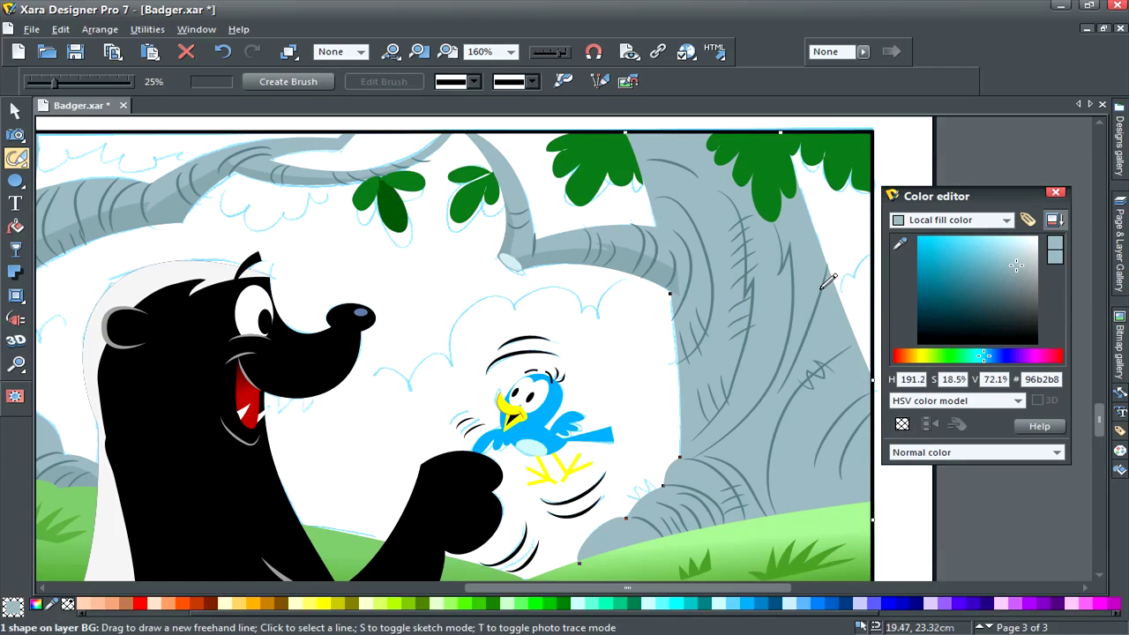
pyautogui.click(672, 229)
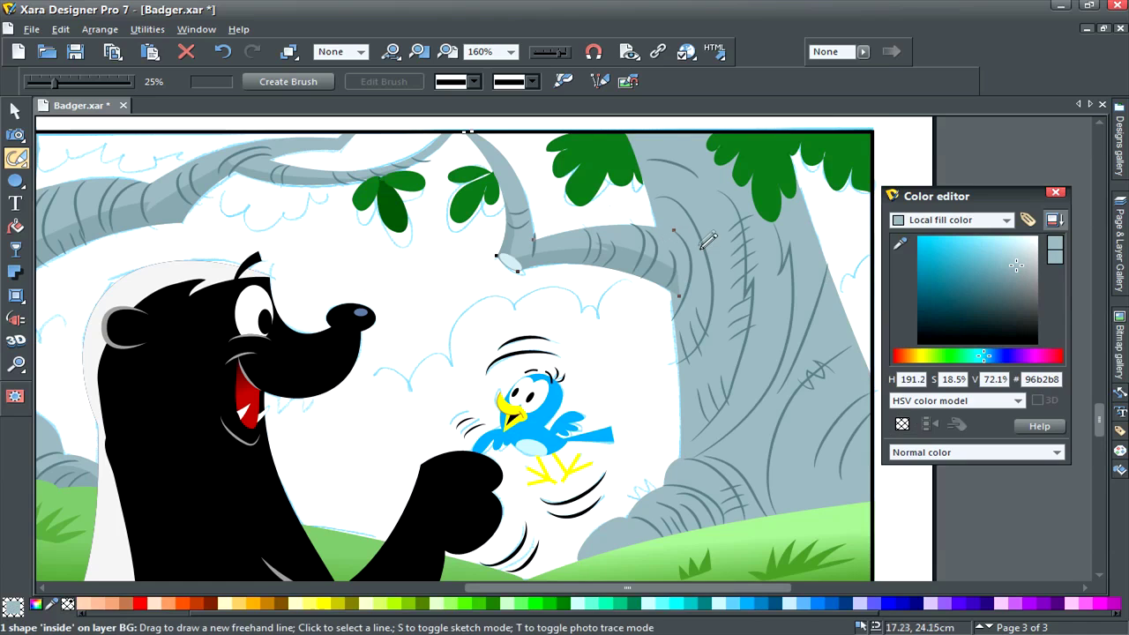
pyautogui.moveTo(675, 260); pyautogui.dragTo(693, 265)
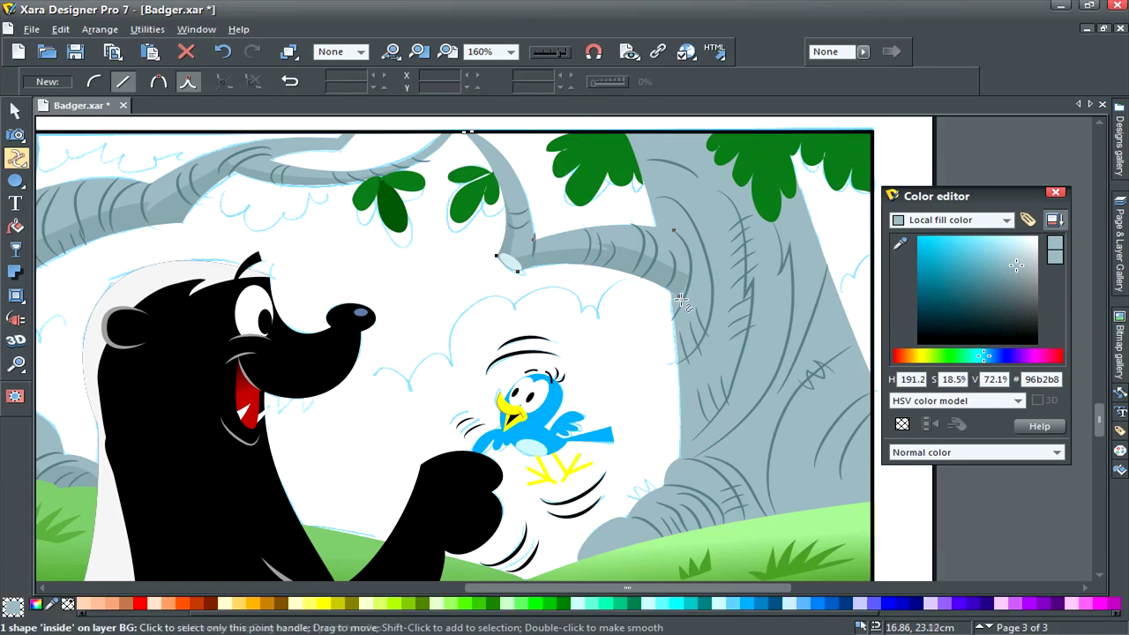
pyautogui.press('F2')
pyautogui.press('Escape')
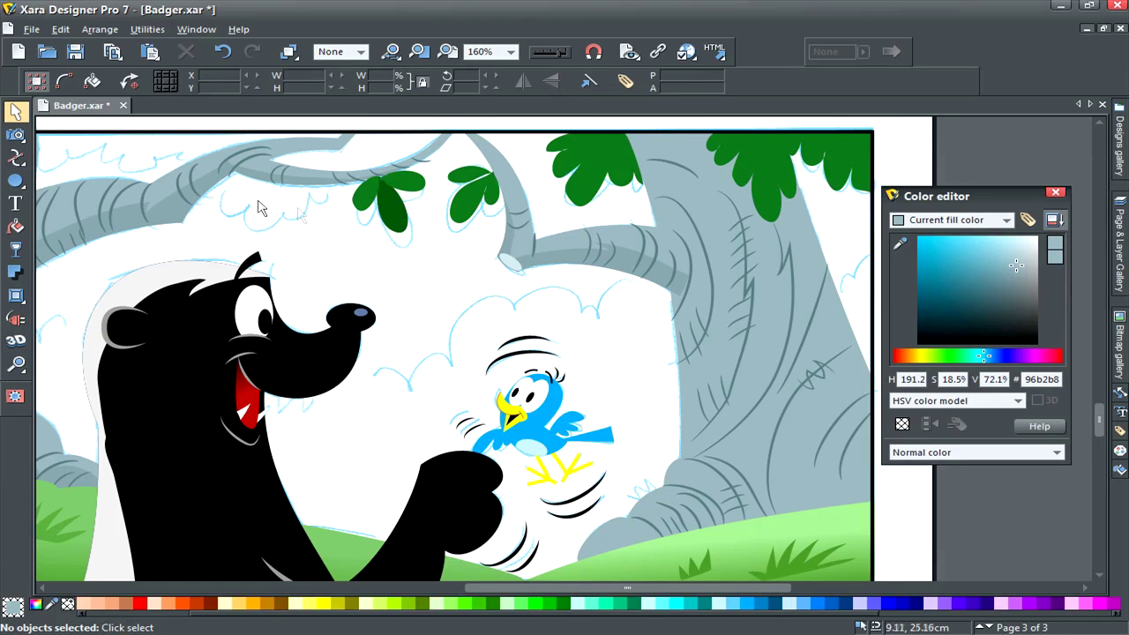
# Draw two short curved 1.5 pt hatching lines in #5c7d84 on the rounded root at the right tree's base
pyautogui.click(184, 216)
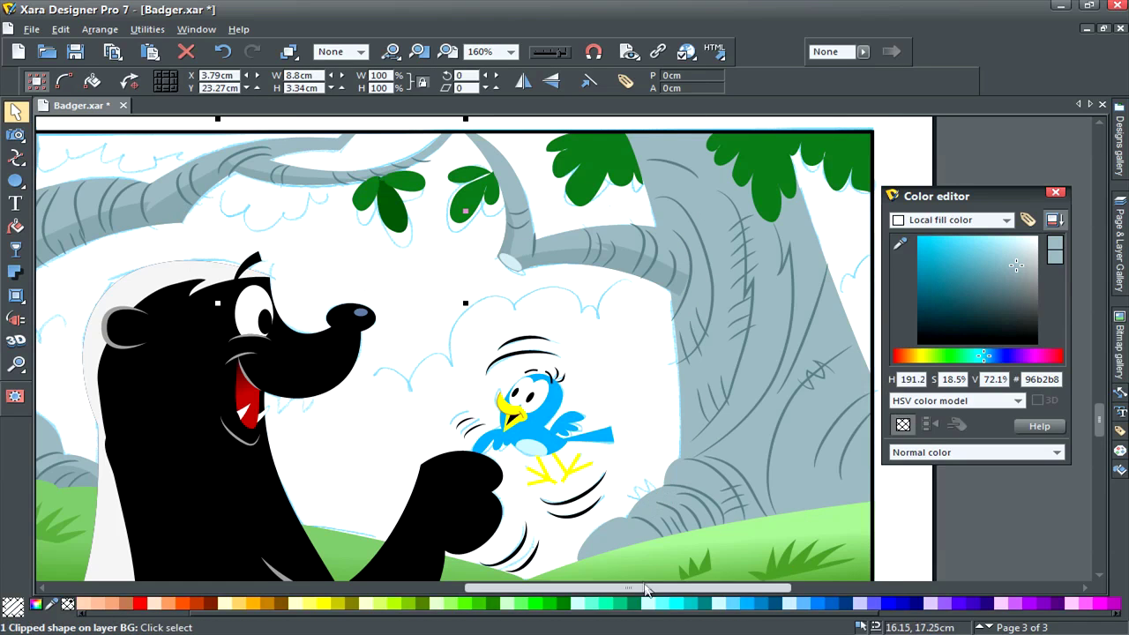
pyautogui.moveTo(649, 591); pyautogui.dragTo(670, 592)
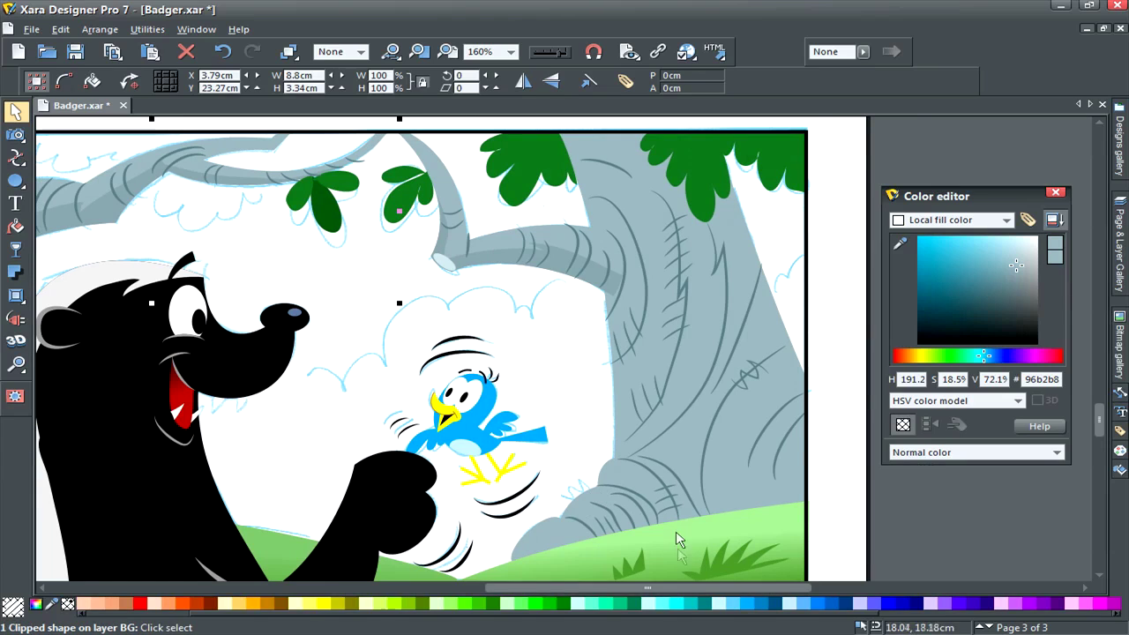
pyautogui.hotkey('shift', 'F3')
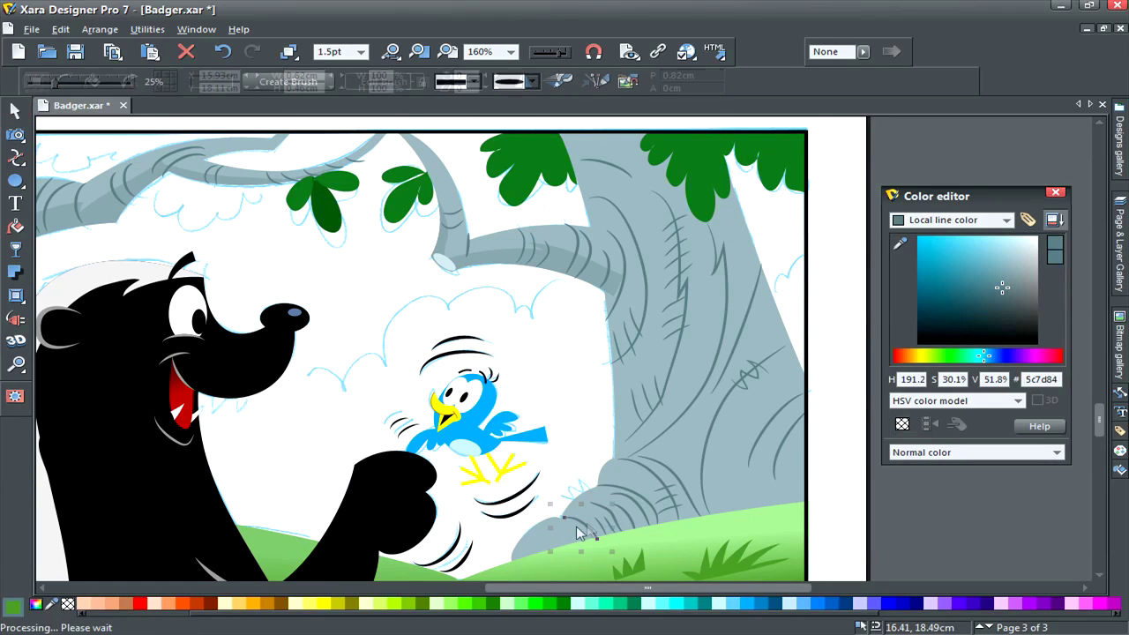
pyautogui.moveTo(546, 522)
pyautogui.mouseDown()
pyautogui.moveTo(572, 526)
pyautogui.moveTo(578, 544)
pyautogui.mouseUp()
pyautogui.press('Escape')
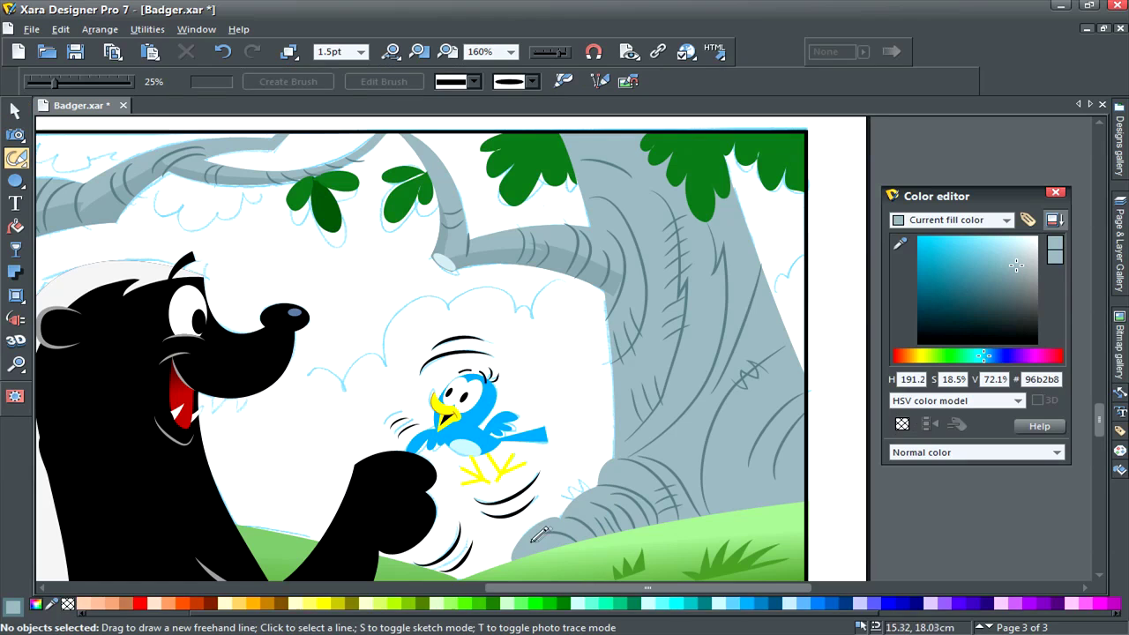
pyautogui.moveTo(545, 529); pyautogui.dragTo(582, 542)
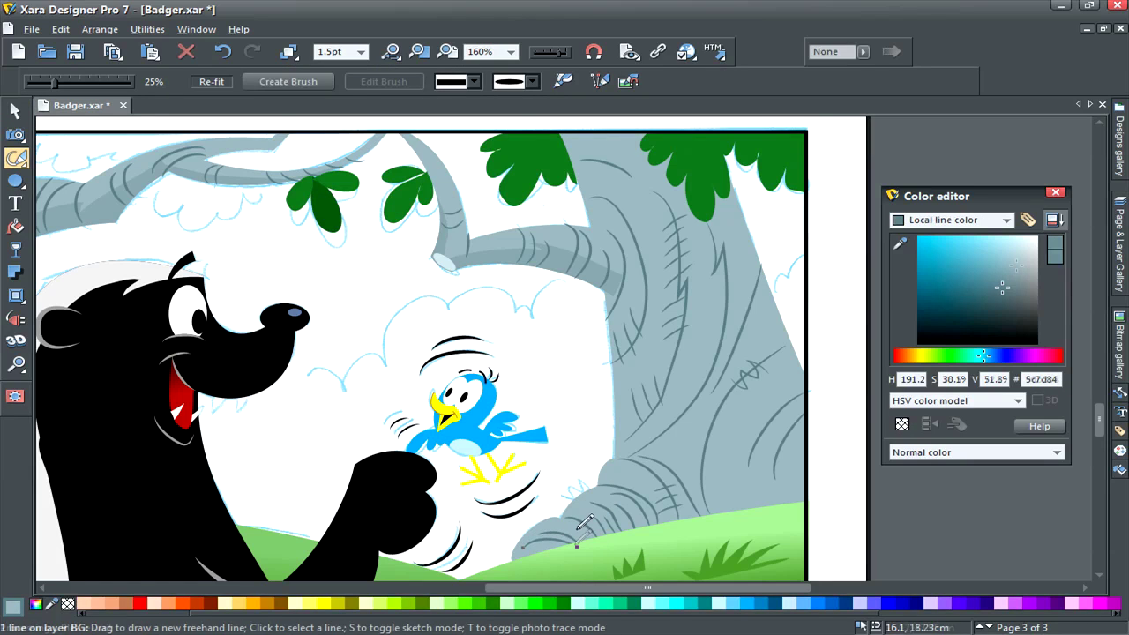
pyautogui.press('Escape')
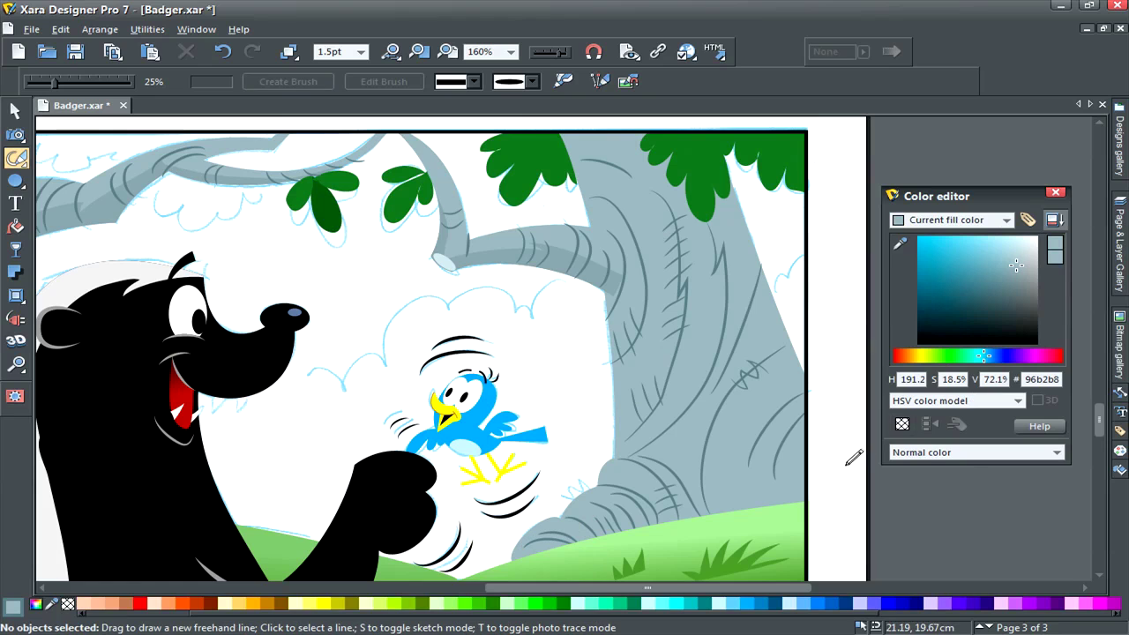
# Draw a freehand shadow in #85a1a7 over the right tree's roots and clip it to the trunk behind the bark hatching
pyautogui.click(102, 210)
pyautogui.click(848, 508)
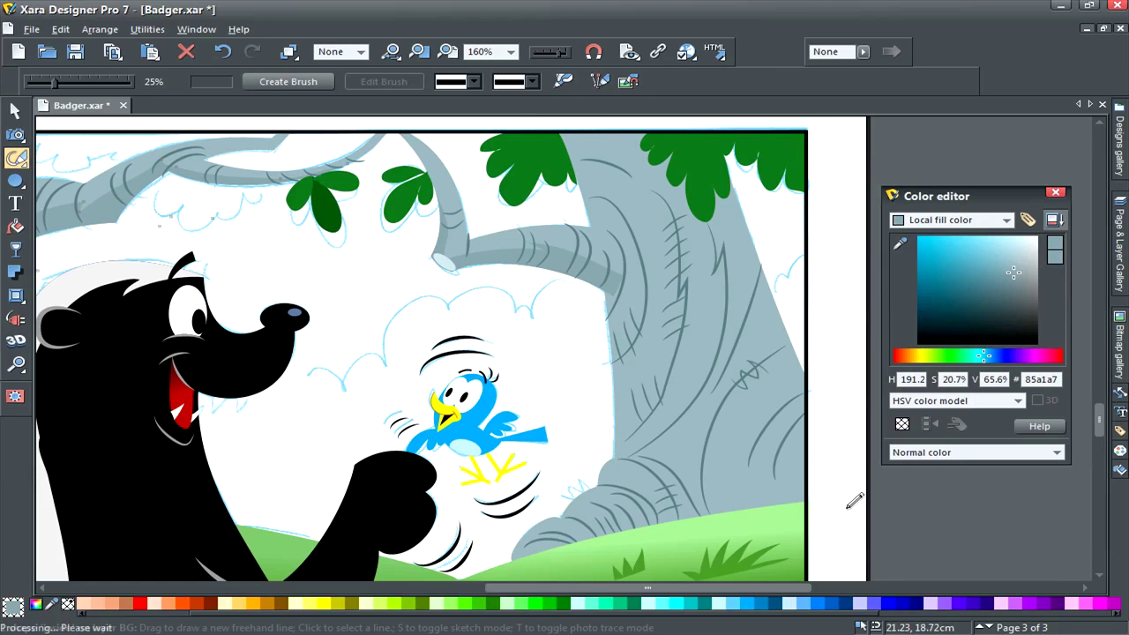
pyautogui.moveTo(549, 551)
pyautogui.mouseDown()
pyautogui.moveTo(567, 525)
pyautogui.moveTo(592, 528)
pyautogui.moveTo(600, 505)
pyautogui.moveTo(645, 496)
pyautogui.moveTo(649, 471)
pyautogui.moveTo(682, 481)
pyautogui.moveTo(709, 420)
pyautogui.moveTo(702, 467)
pyautogui.moveTo(777, 411)
pyautogui.moveTo(811, 443)
pyautogui.moveTo(808, 515)
pyautogui.moveTo(551, 576)
pyautogui.moveTo(543, 534)
pyautogui.mouseUp()
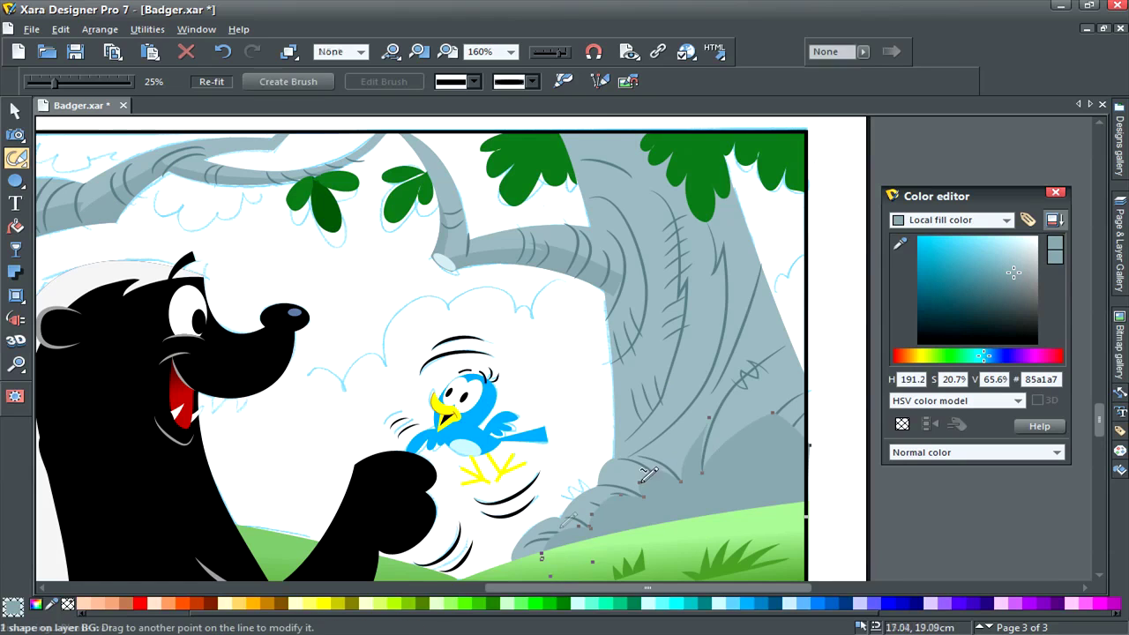
pyautogui.keyDown('shift'); pyautogui.click(790, 373); pyautogui.keyUp('shift')
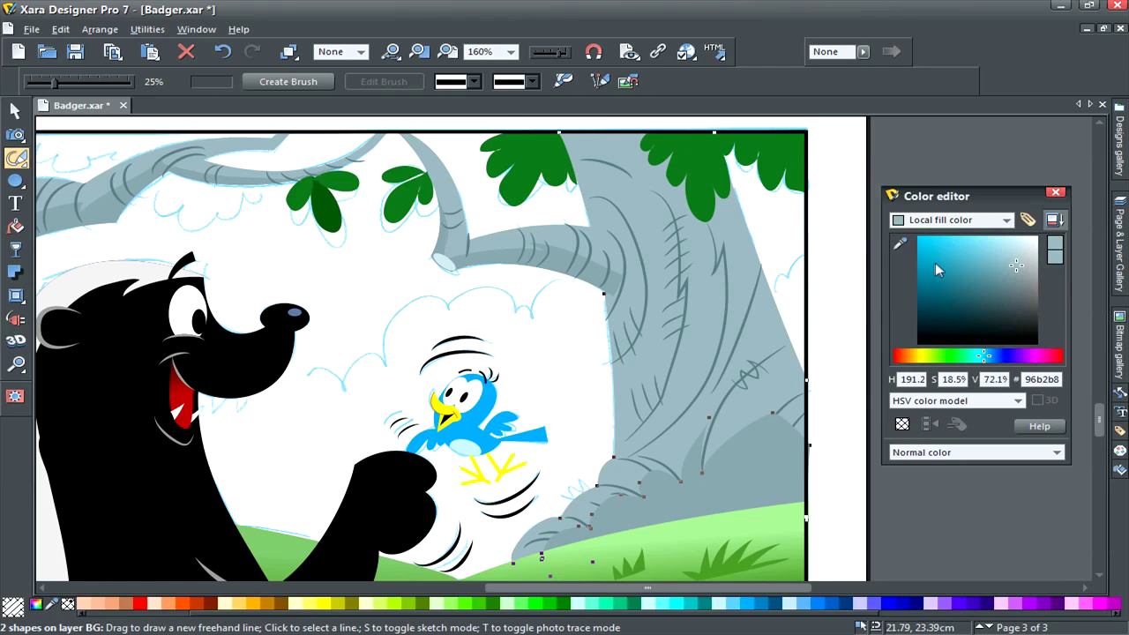
pyautogui.press('q')
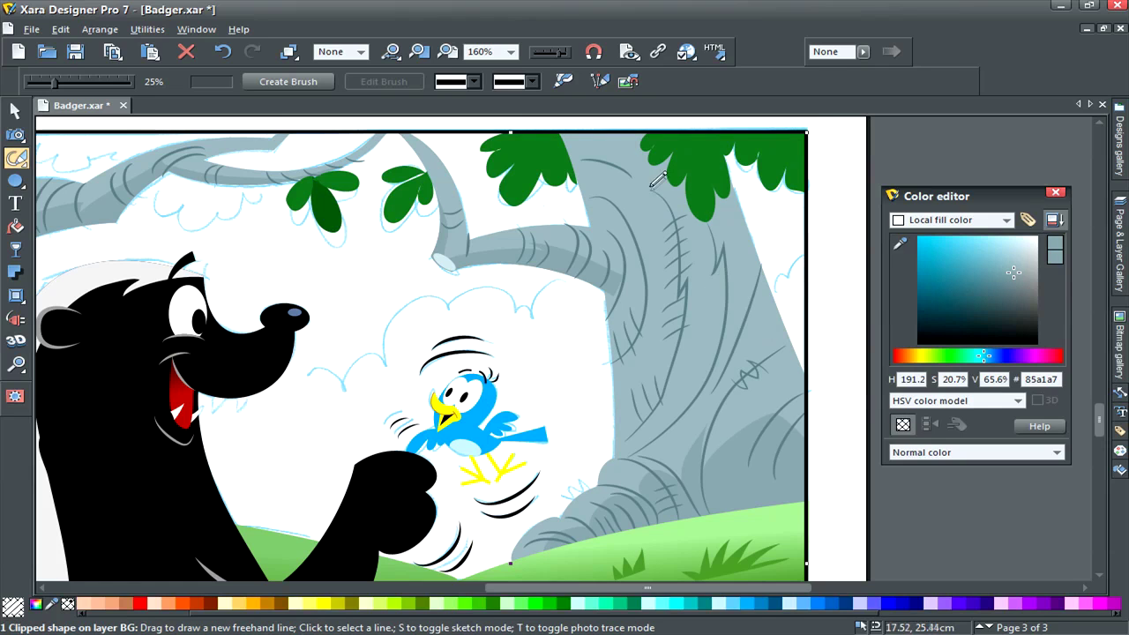
# Draw two freehand trunk shadows in #85a1a7: about 1.15 by 5.16 cm along the central groove and about 3.13 by 2.03 cm below the leaves
pyautogui.moveTo(654, 181)
pyautogui.mouseDown()
pyautogui.moveTo(660, 334)
pyautogui.moveTo(671, 319)
pyautogui.moveTo(640, 428)
pyautogui.moveTo(686, 347)
pyautogui.moveTo(692, 238)
pyautogui.moveTo(653, 181)
pyautogui.mouseUp()
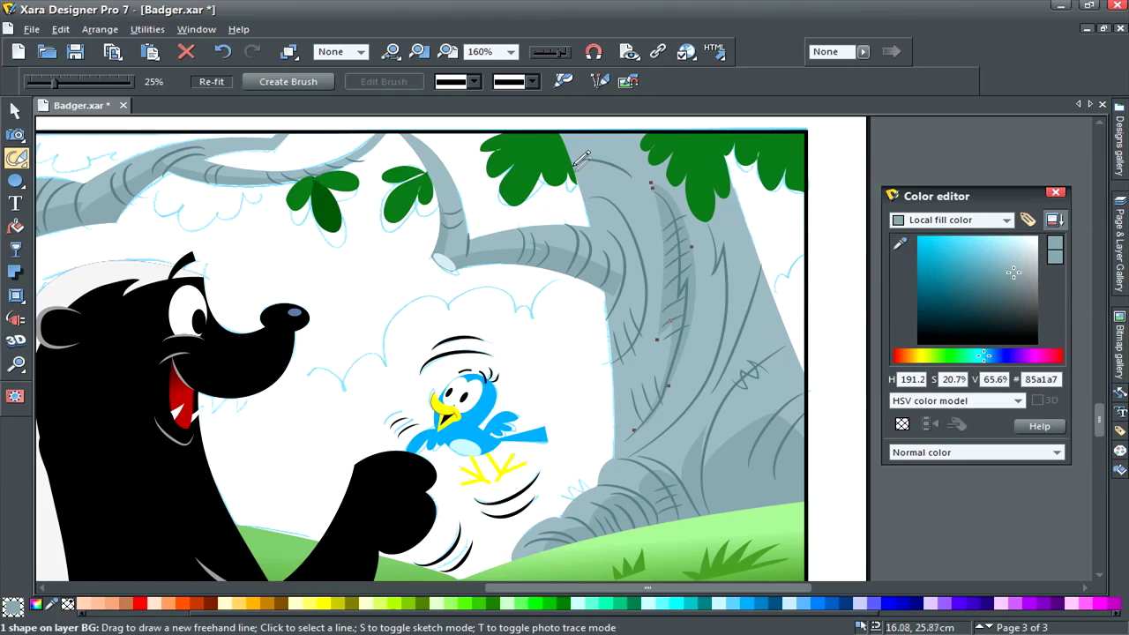
pyautogui.moveTo(582, 161)
pyautogui.mouseDown()
pyautogui.moveTo(610, 189)
pyautogui.moveTo(629, 177)
pyautogui.moveTo(650, 207)
pyautogui.moveTo(676, 195)
pyautogui.moveTo(700, 223)
pyautogui.moveTo(725, 189)
pyautogui.moveTo(686, 134)
pyautogui.mouseUp()
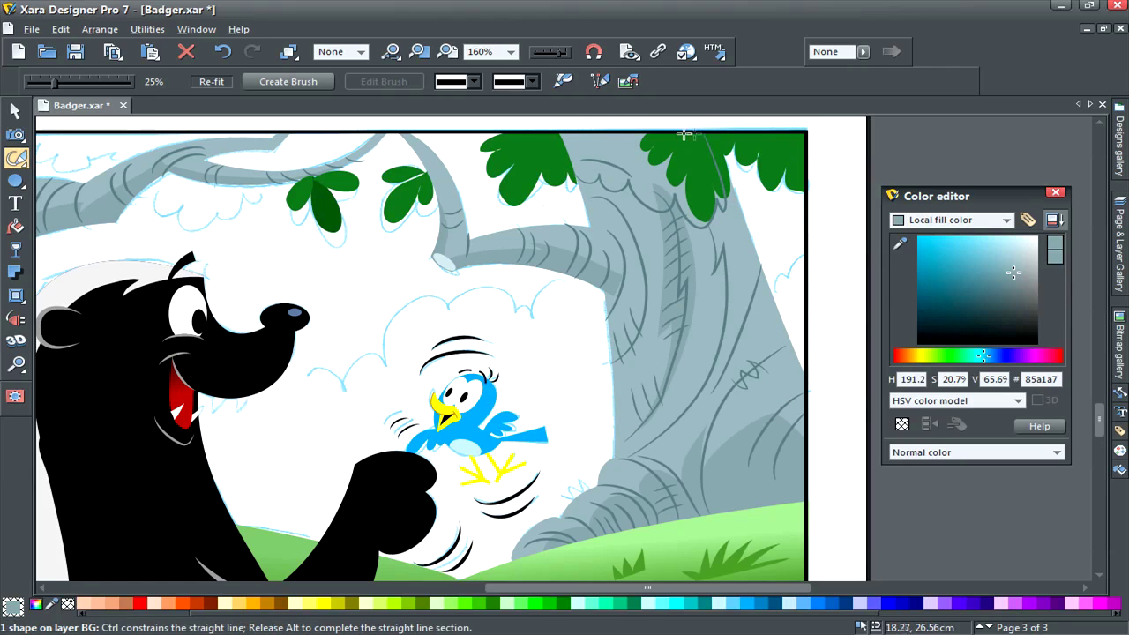
pyautogui.moveTo(559, 129); pyautogui.dragTo(582, 167)
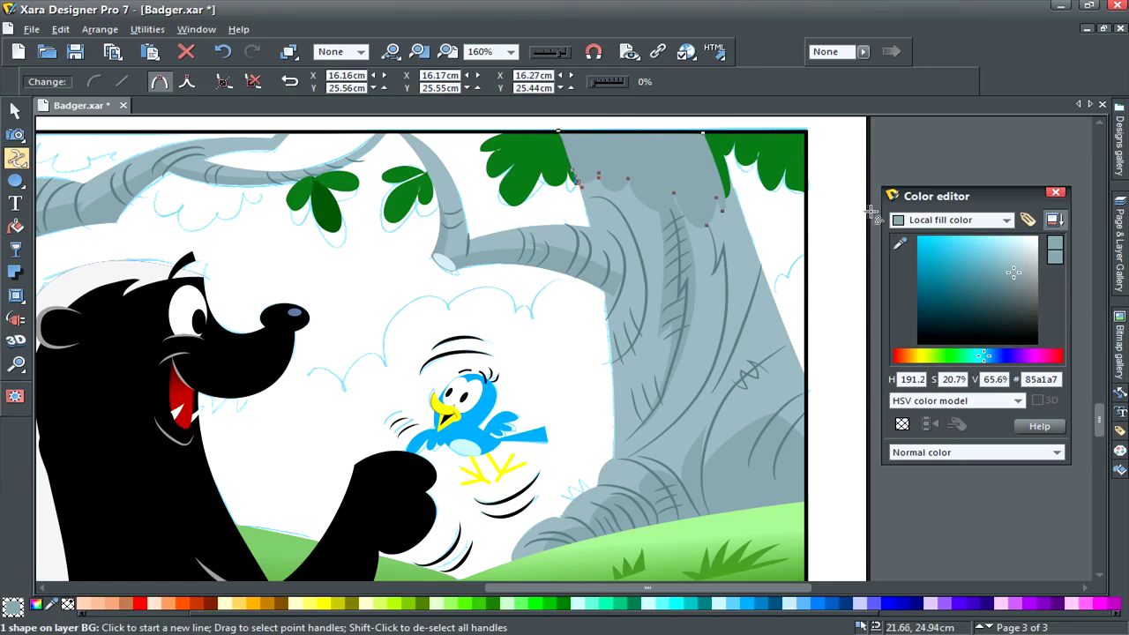
# Place the leaf shadow behind the foliage and bark hatching but above the trunk, and darken its fill to #7c969c
pyautogui.hotkey('ctrl', 'b')
pyautogui.hotkey('ctrl', 'shift', 'f')
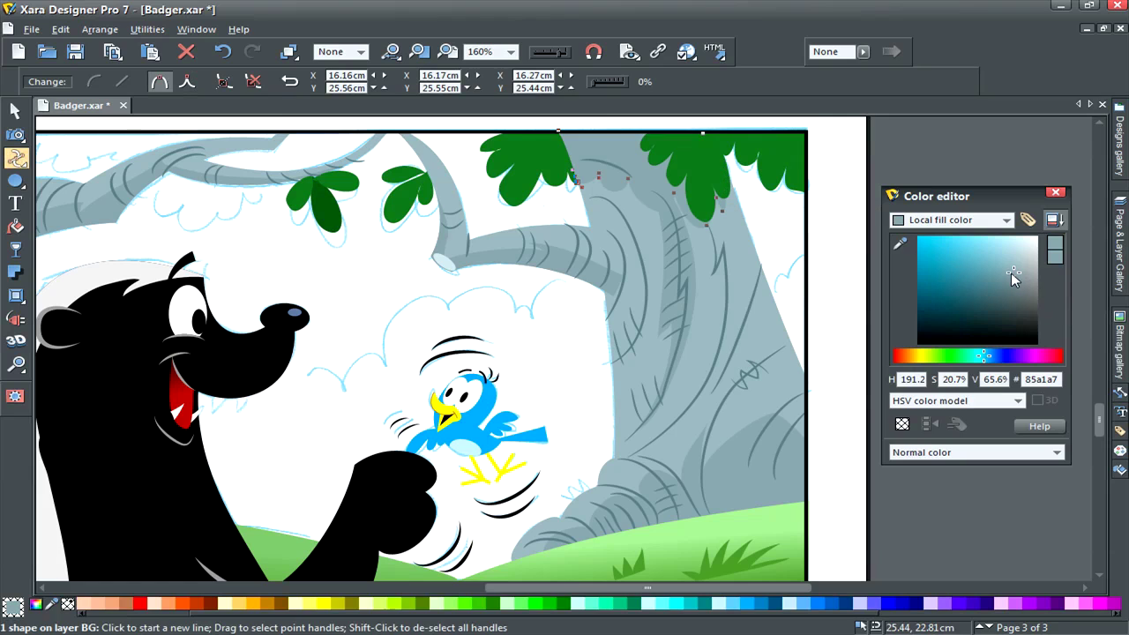
pyautogui.moveTo(1012, 276); pyautogui.dragTo(1014, 280)
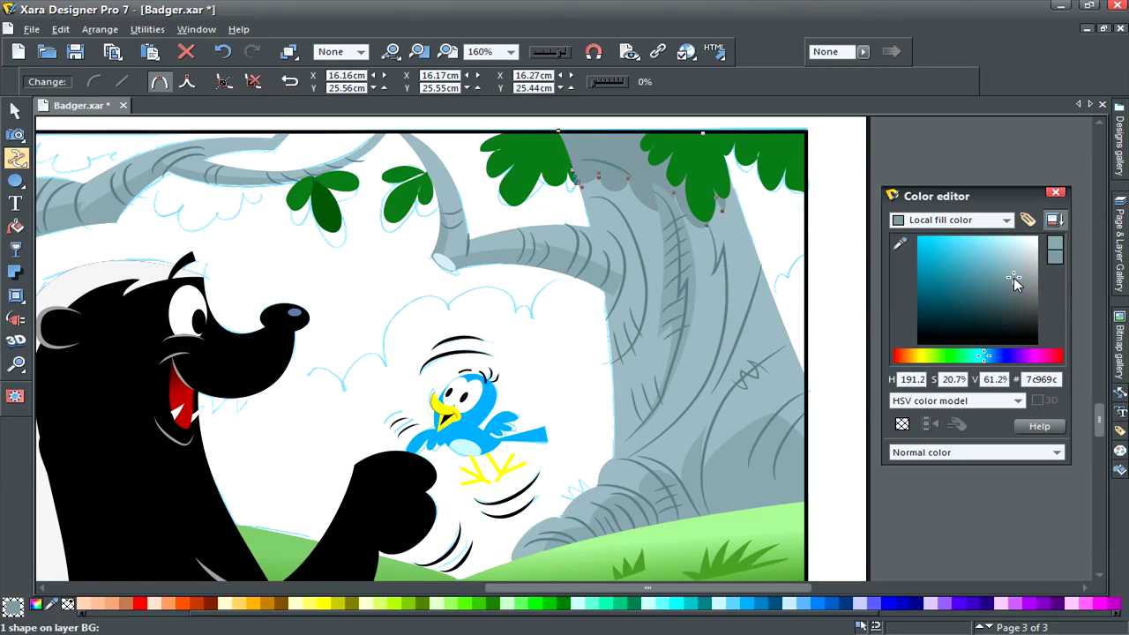
pyautogui.press('F2')
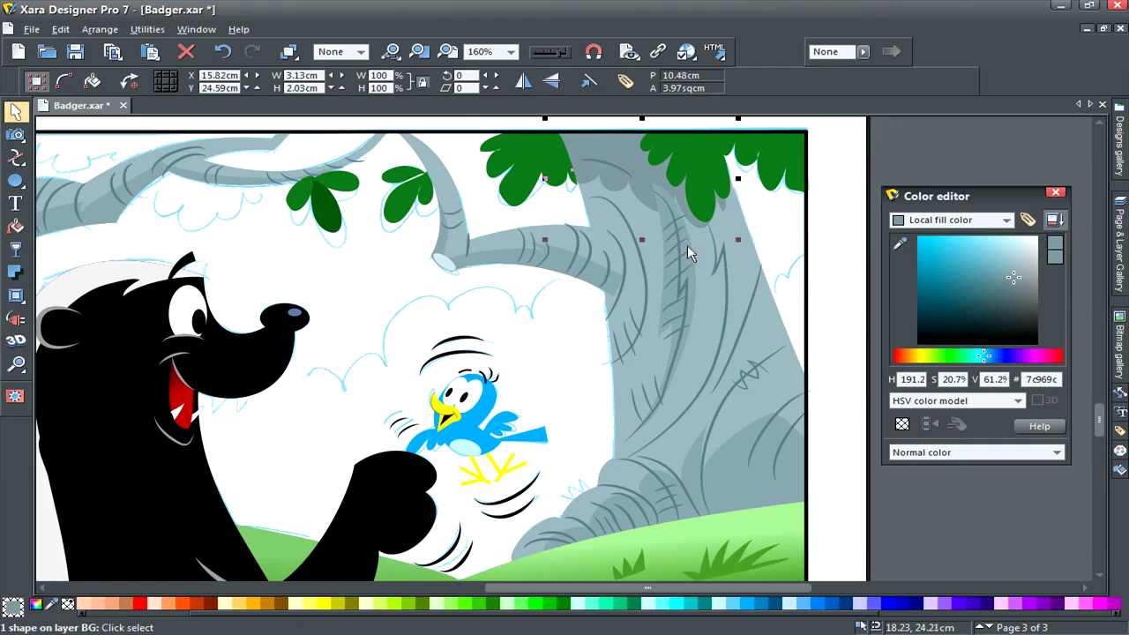
# Apply a downward linear gradient to the central groove shadow, starting at #7c969c beside the leaf shadow and ending at #85a1a7
pyautogui.click(16, 226)
pyautogui.moveTo(654, 185); pyautogui.dragTo(672, 280)
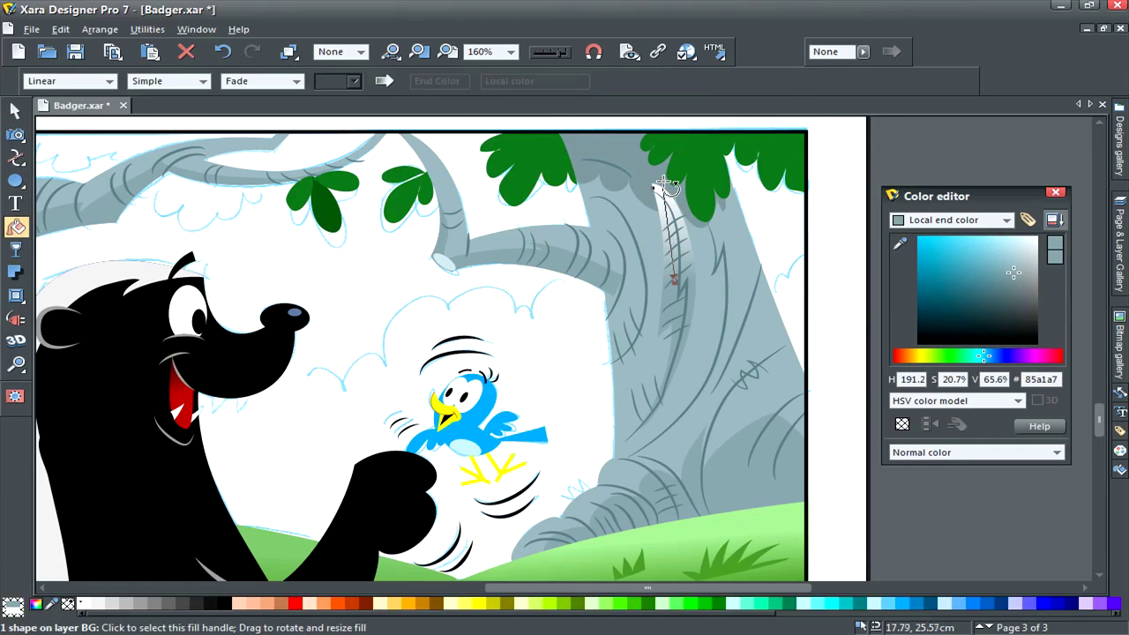
pyautogui.moveTo(899, 247); pyautogui.dragTo(648, 146)
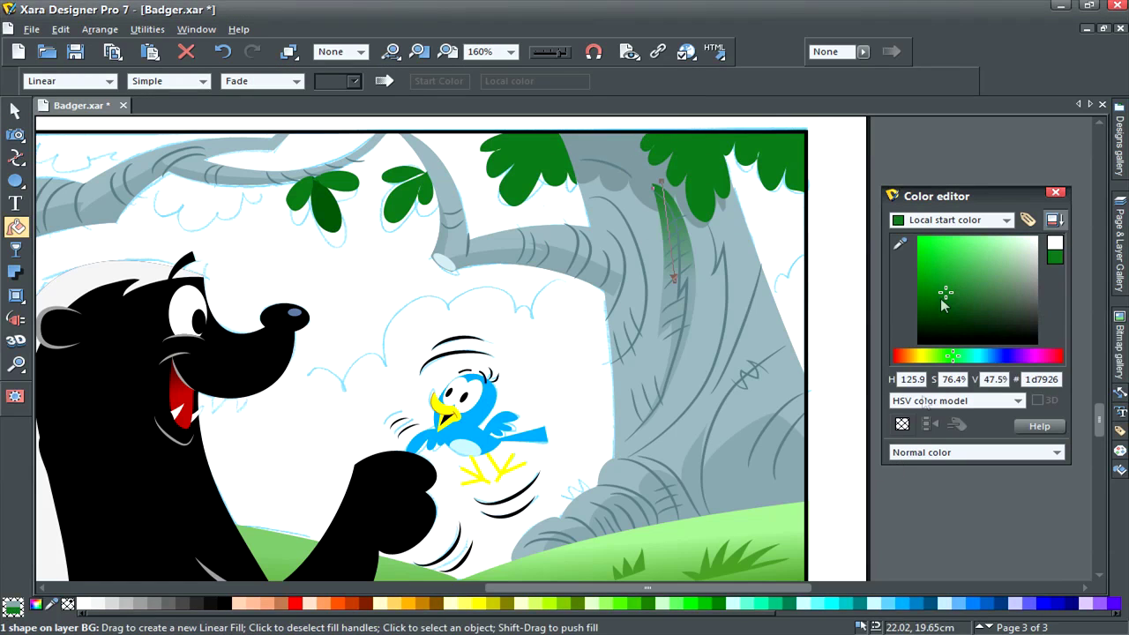
pyautogui.moveTo(902, 241); pyautogui.dragTo(636, 149)
pyautogui.press('F2')
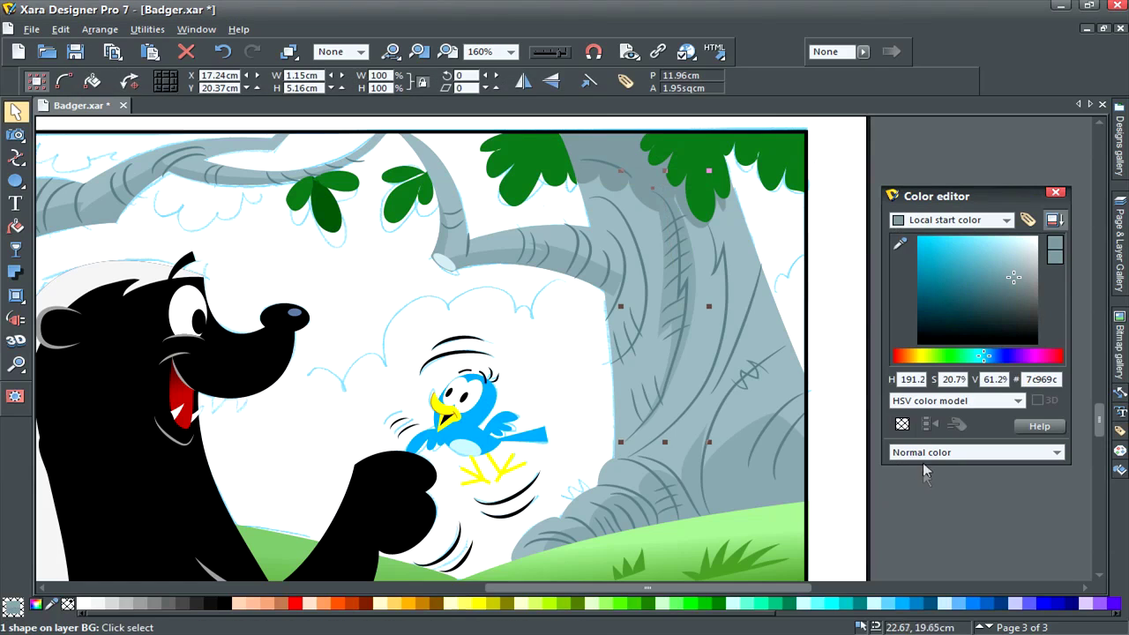
pyautogui.press('F3')
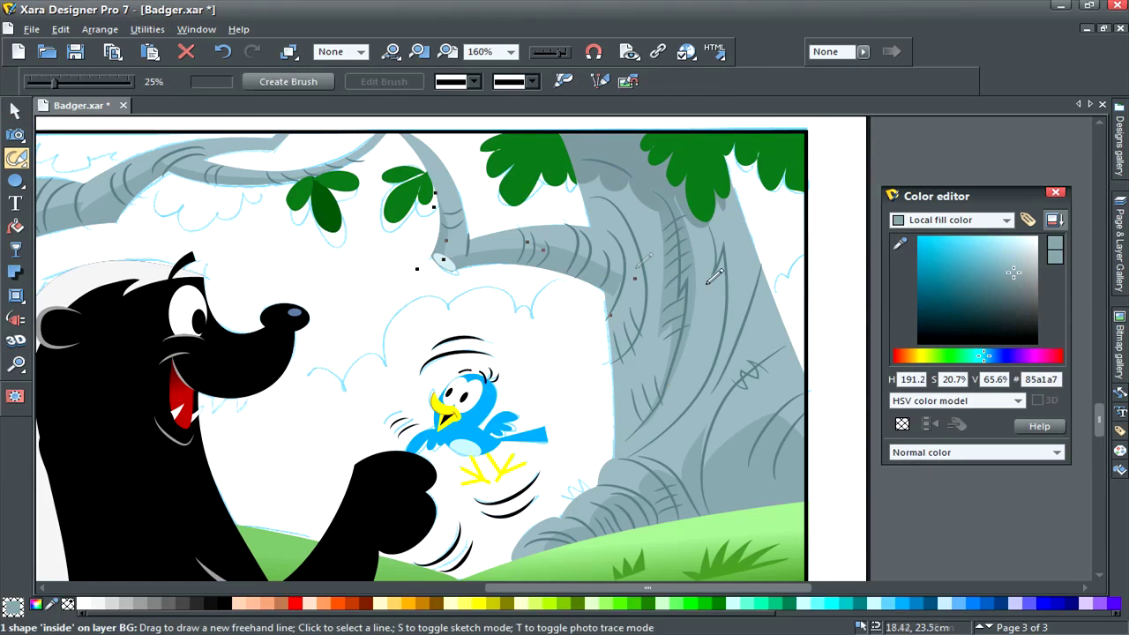
pyautogui.moveTo(721, 238)
pyautogui.mouseDown()
pyautogui.moveTo(672, 433)
pyautogui.moveTo(704, 377)
pyautogui.moveTo(738, 244)
pyautogui.moveTo(716, 213)
pyautogui.mouseUp()
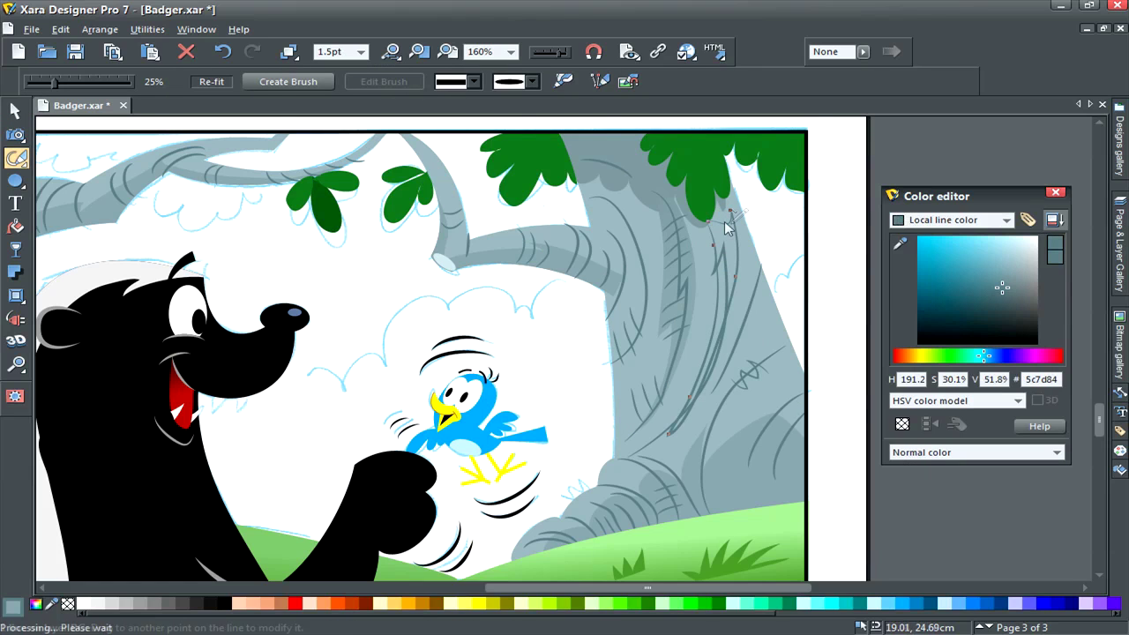
pyautogui.press('F4')
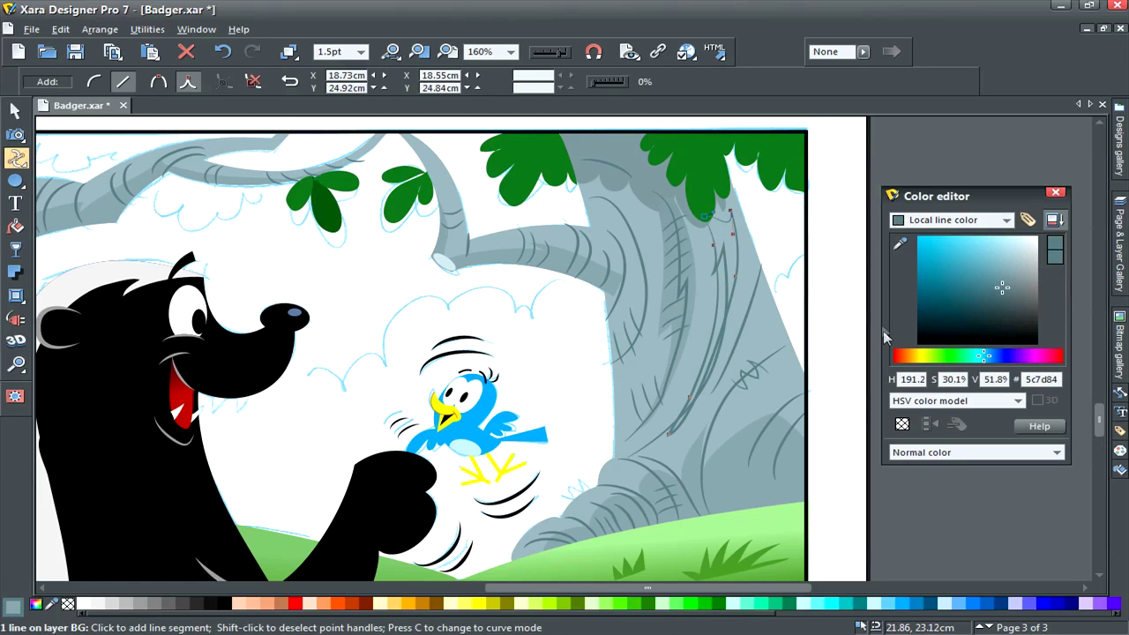
pyautogui.press('F2')
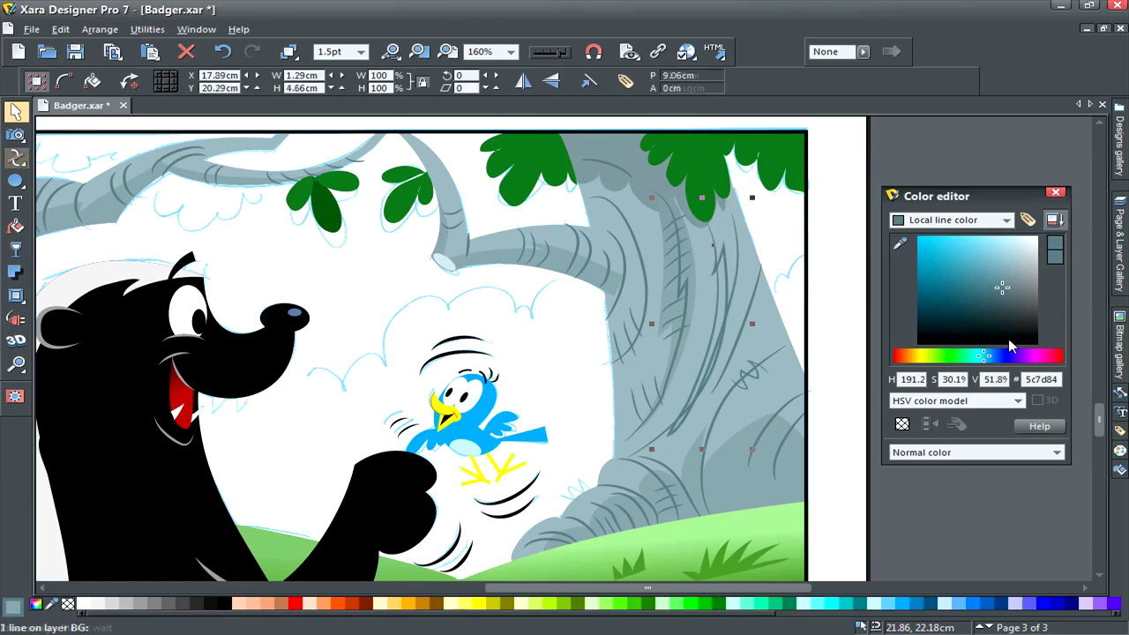
pyautogui.press('Escape')
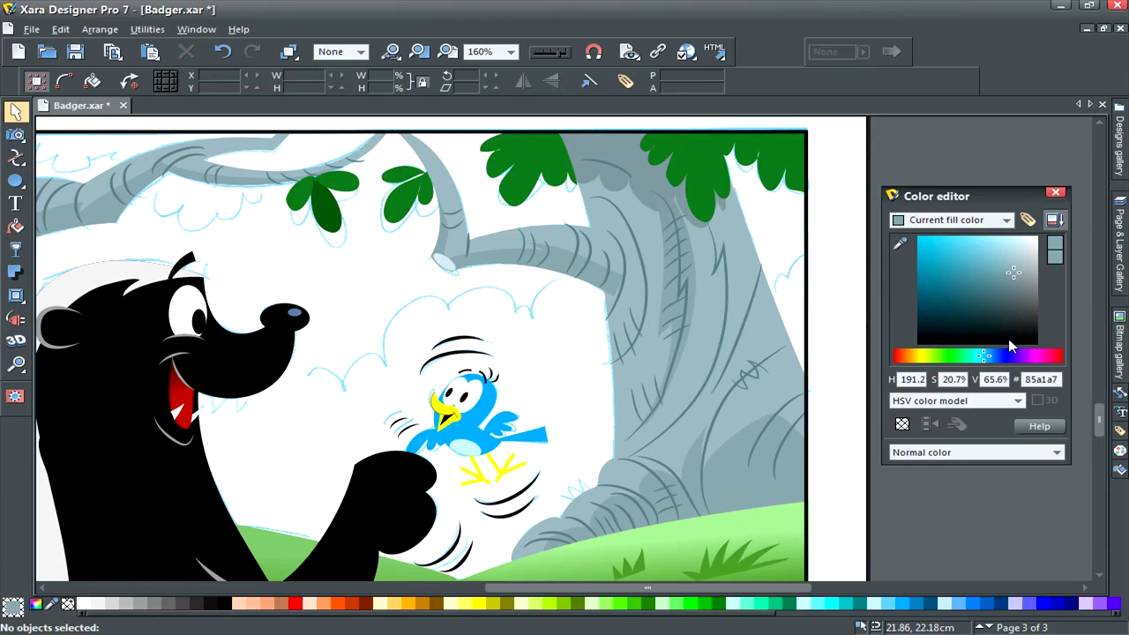
# Draw a narrow freehand shadow in #85a1a7 along the bark crack nearer the trunk's outer edge, just below the leaves
pyautogui.click(696, 284)
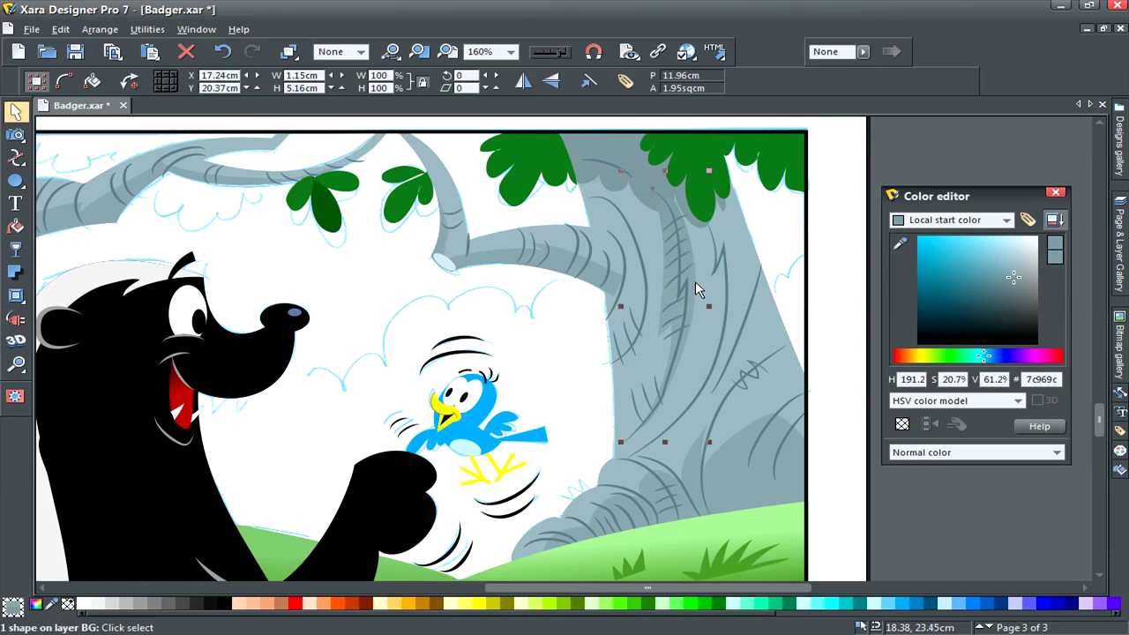
pyautogui.press('F3')
pyautogui.click(589, 275)
pyautogui.press('Escape')
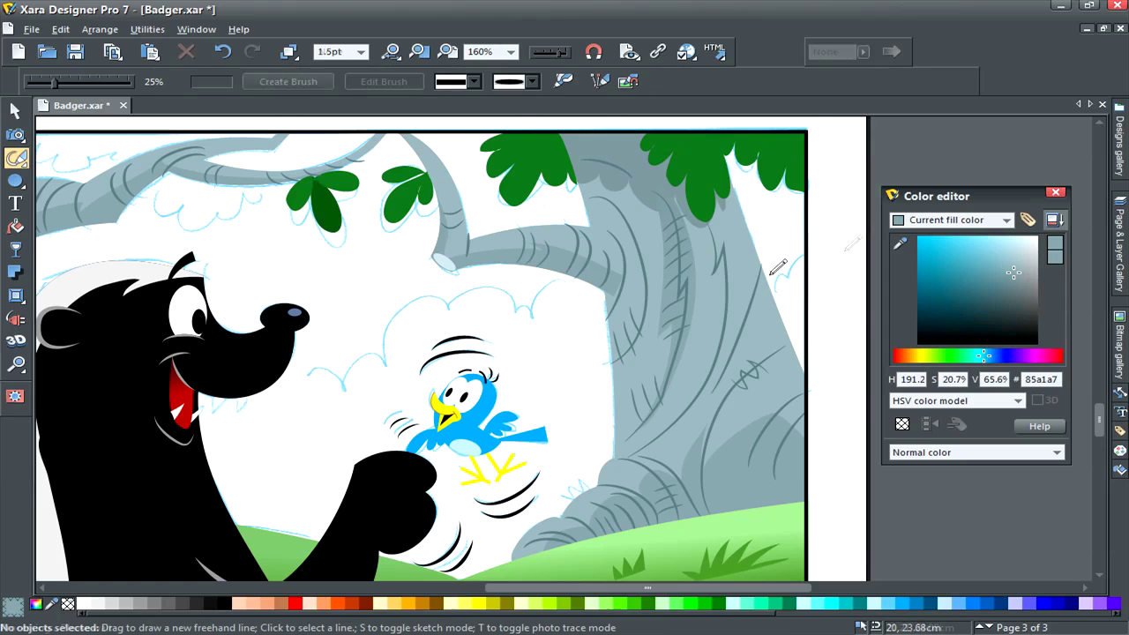
pyautogui.moveTo(730, 229)
pyautogui.mouseDown()
pyautogui.moveTo(708, 370)
pyautogui.moveTo(748, 220)
pyautogui.mouseUp()
pyautogui.press('F4')
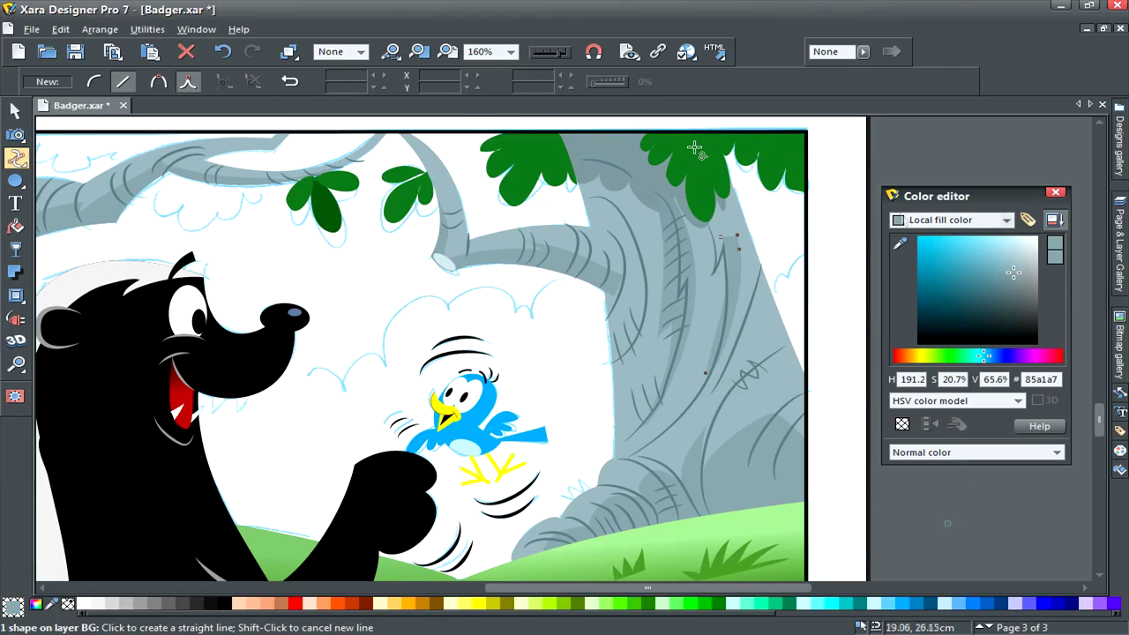
# Close the color editor and fit the whole badger panel in view with nothing selected
pyautogui.click(448, 51)
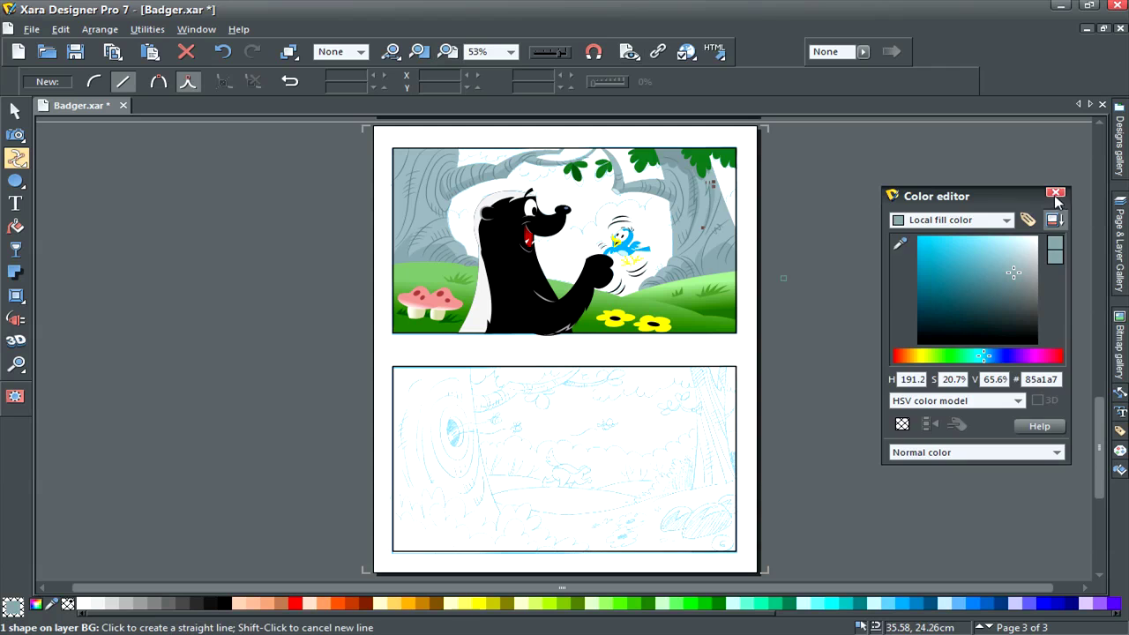
pyautogui.click(1056, 192)
pyautogui.click(16, 364)
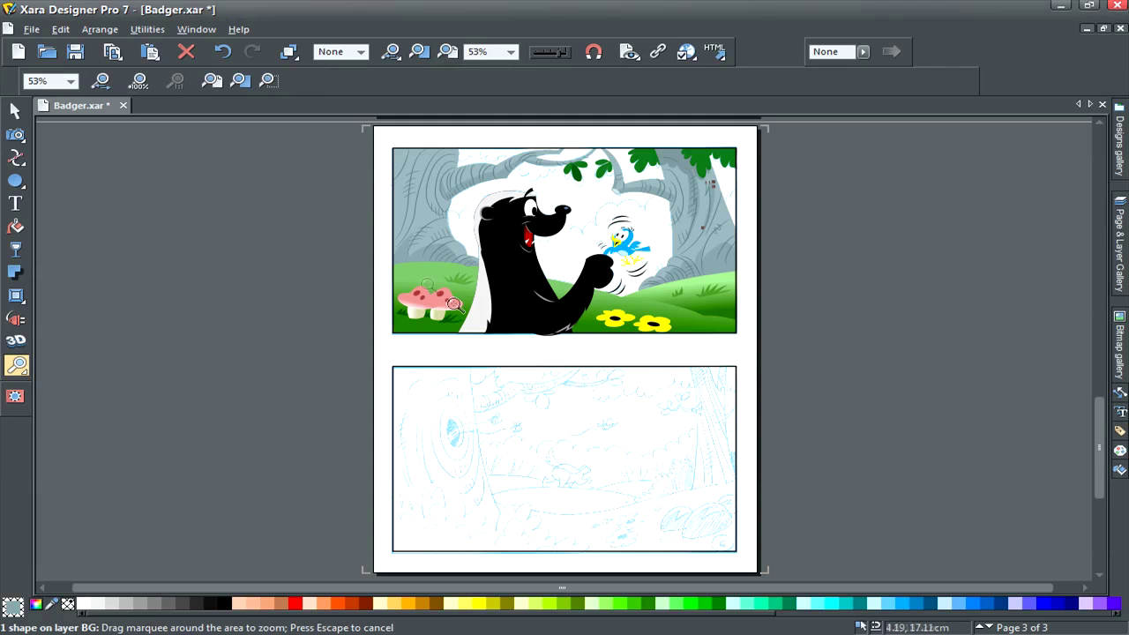
pyautogui.moveTo(388, 141); pyautogui.dragTo(750, 355)
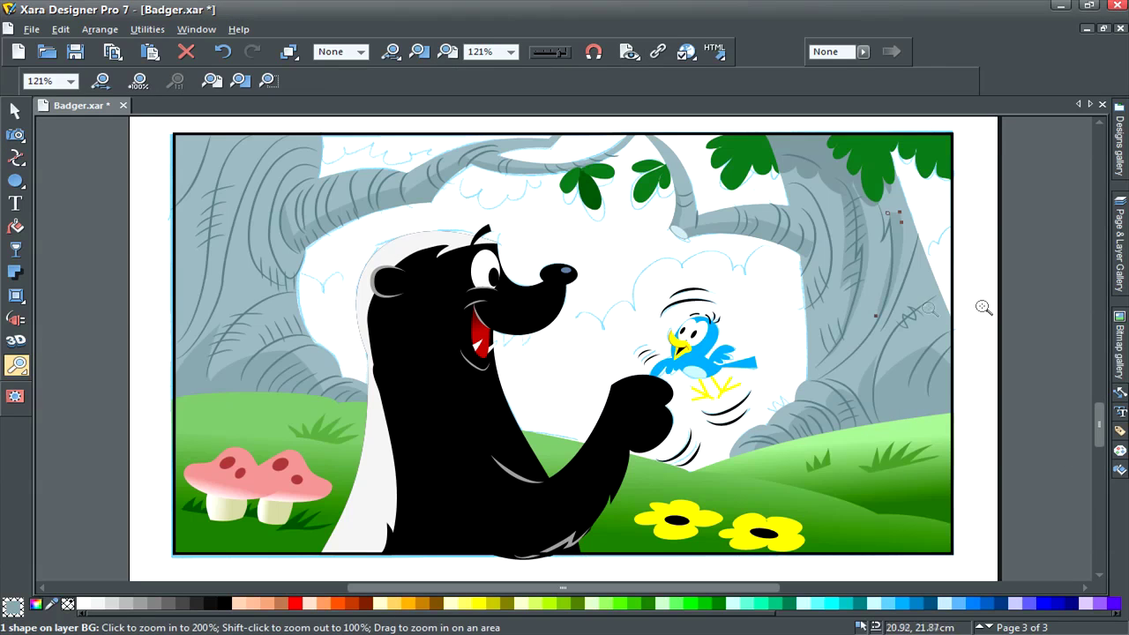
pyautogui.press('space')
pyautogui.click(1032, 371)
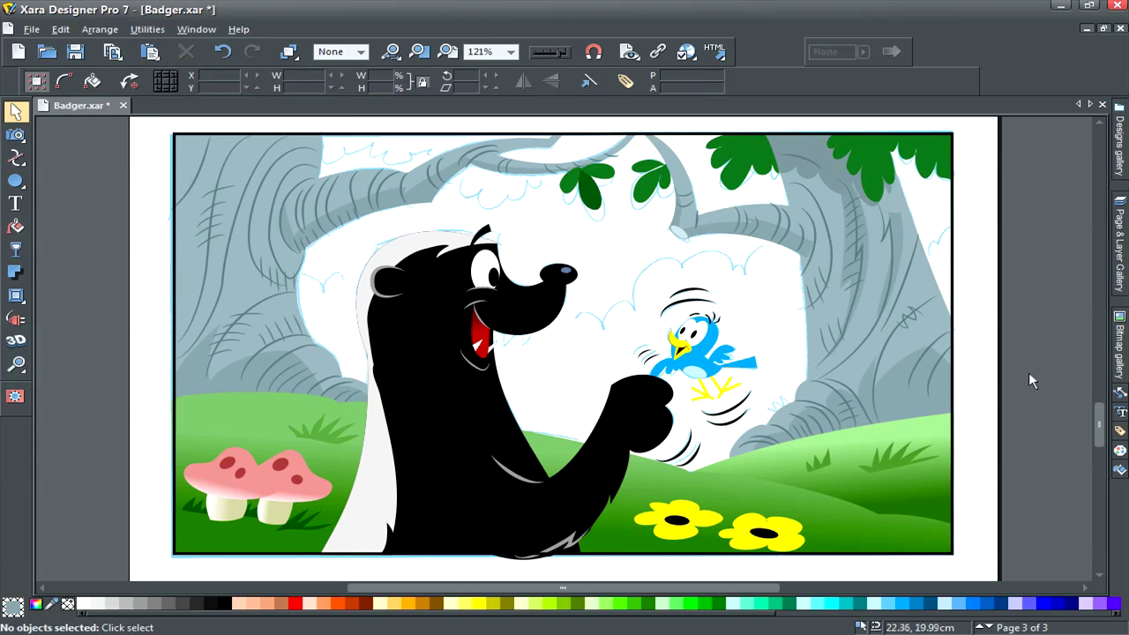
# Draw a scalloped freehand foliage shape in the existing leaves' green along the panel's upper edge, from the left trunk across the left branch
pyautogui.click(731, 167)
pyautogui.click(1032, 312)
pyautogui.press('F3')
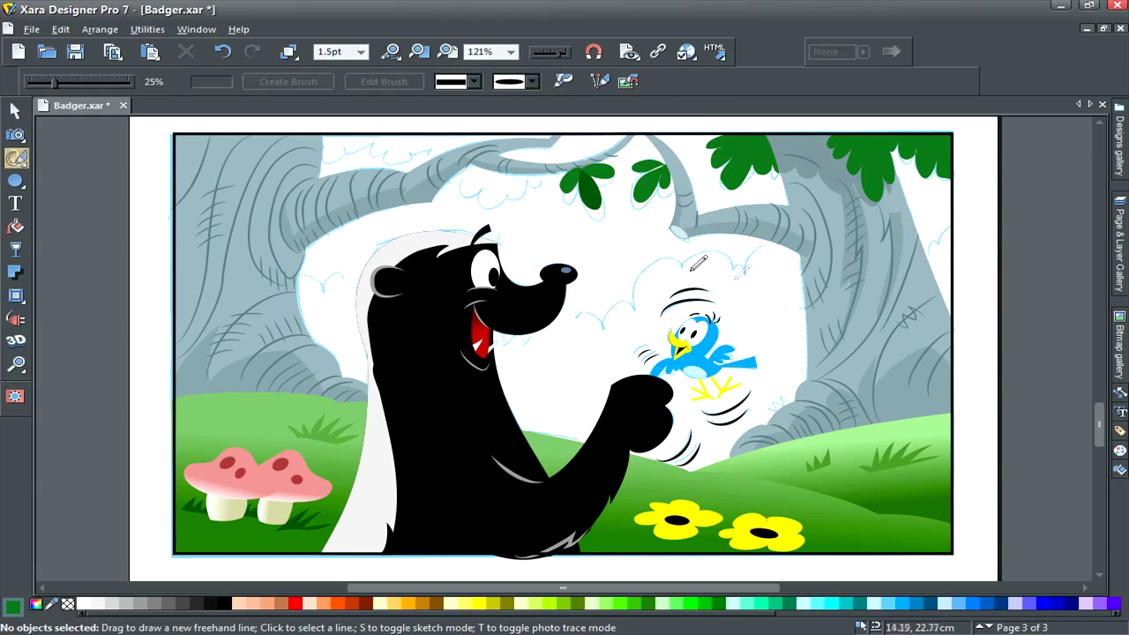
pyautogui.moveTo(319, 148); pyautogui.dragTo(374, 143)
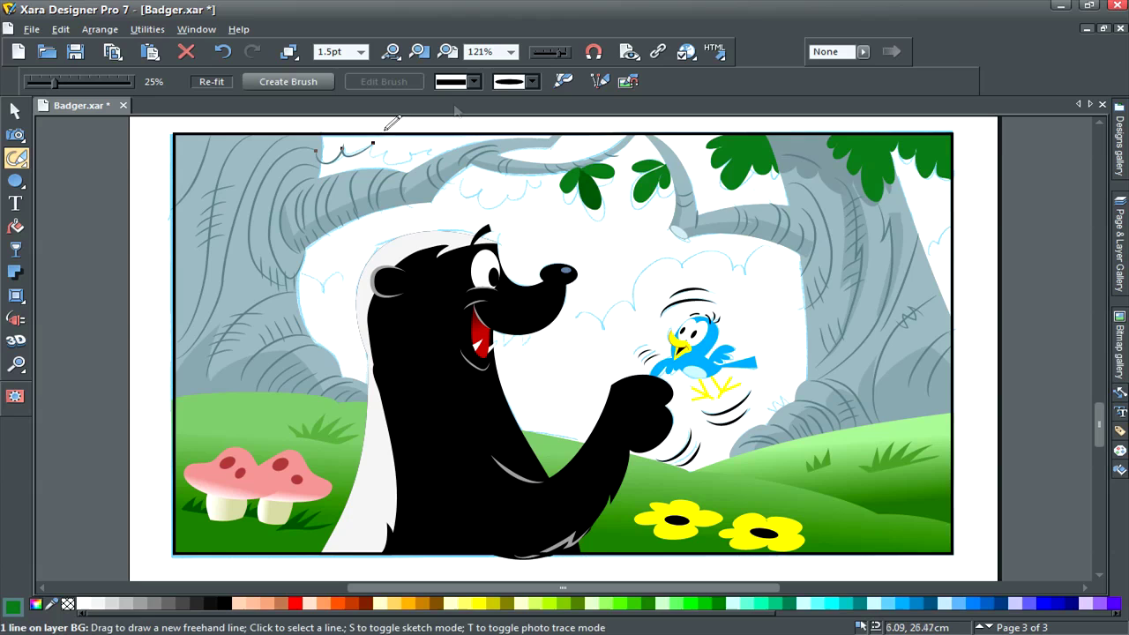
pyautogui.click(520, 85)
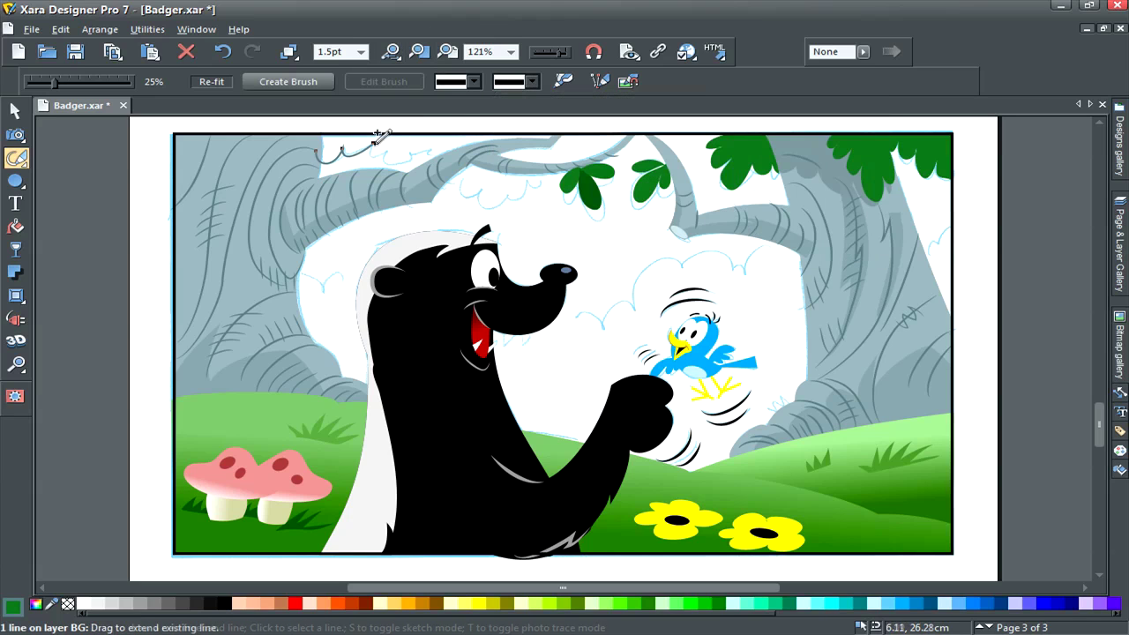
pyautogui.moveTo(374, 143)
pyautogui.mouseDown()
pyautogui.moveTo(404, 165)
pyautogui.moveTo(413, 147)
pyautogui.moveTo(436, 160)
pyautogui.moveTo(459, 149)
pyautogui.moveTo(464, 193)
pyautogui.moveTo(484, 189)
pyautogui.moveTo(487, 203)
pyautogui.moveTo(483, 181)
pyautogui.moveTo(482, 201)
pyautogui.moveTo(498, 203)
pyautogui.moveTo(538, 171)
pyautogui.moveTo(530, 179)
pyautogui.moveTo(548, 183)
pyautogui.moveTo(553, 160)
pyautogui.moveTo(545, 165)
pyautogui.moveTo(594, 157)
pyautogui.moveTo(326, 137)
pyautogui.mouseUp()
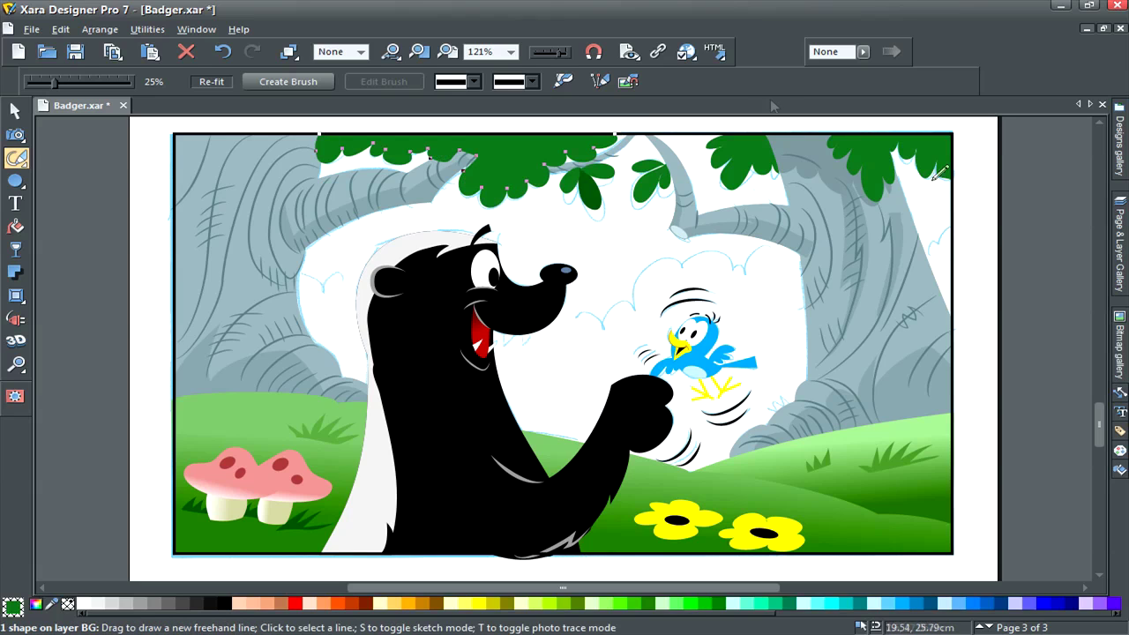
# Send the new foliage along the upper edge behind the left branch, and darken its green fill
pyautogui.hotkey('ctrl', 'b')
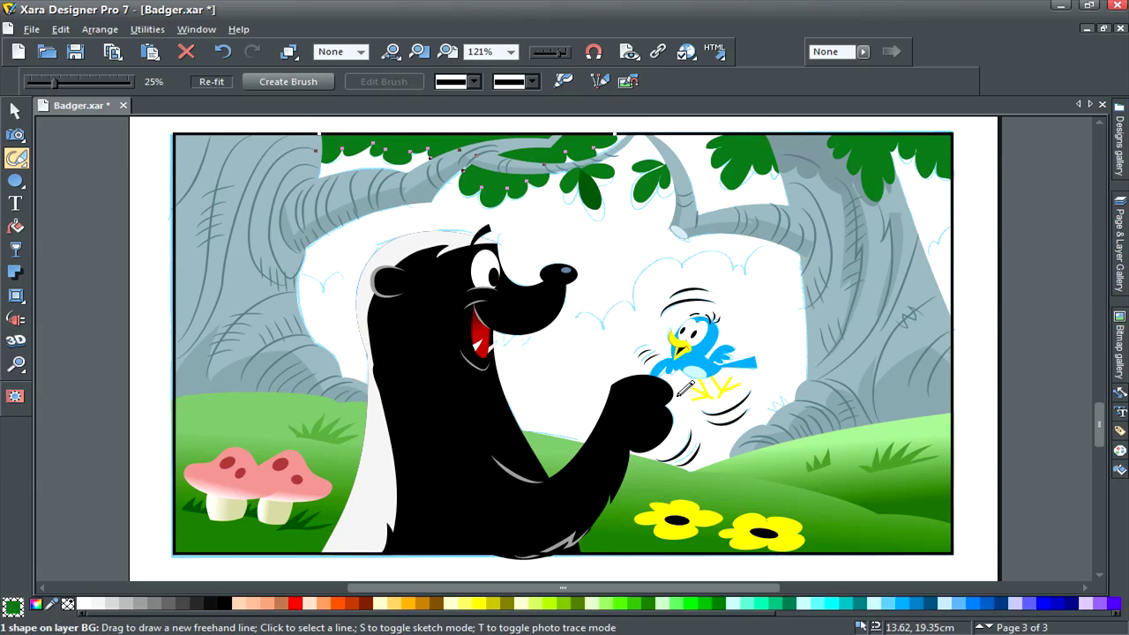
pyautogui.click(36, 604)
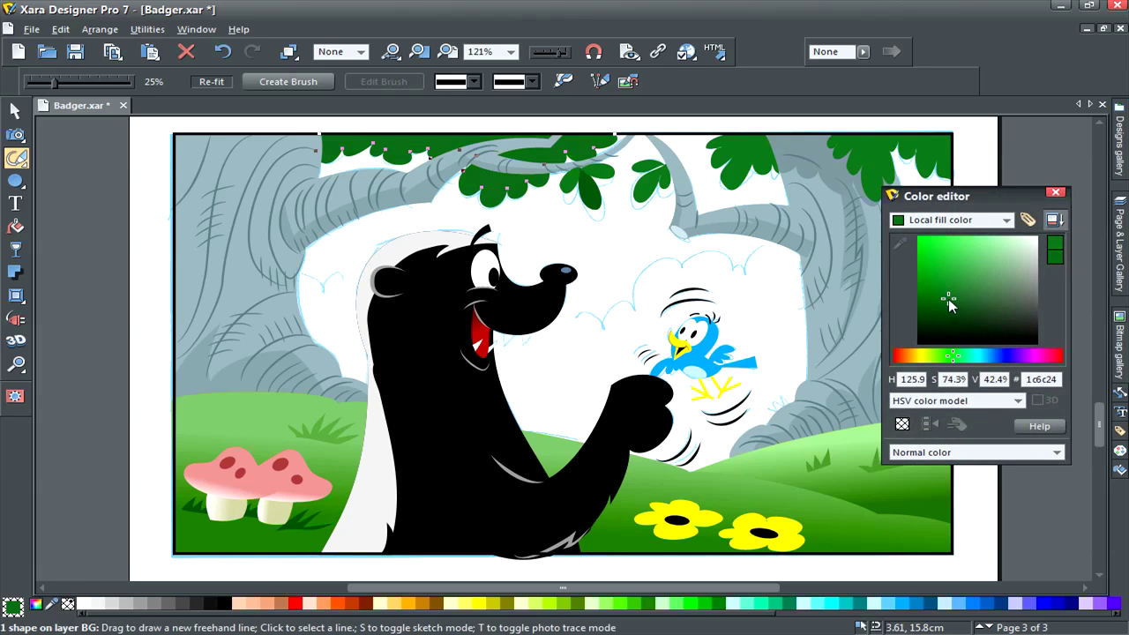
pyautogui.moveTo(955, 297); pyautogui.dragTo(949, 305)
pyautogui.click(1055, 193)
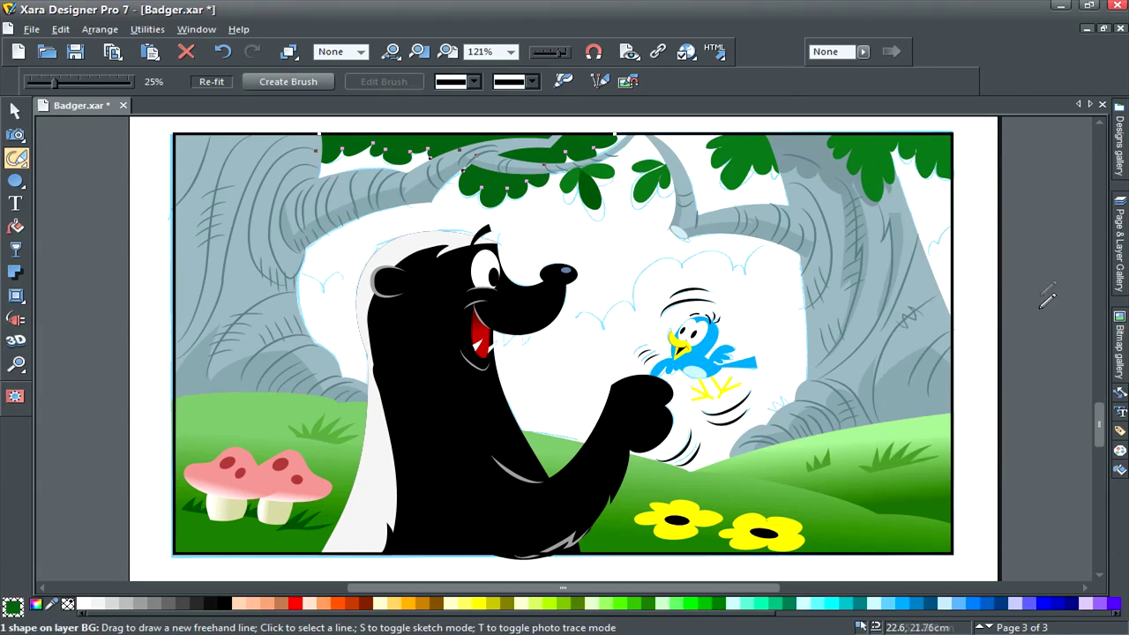
pyautogui.click(1045, 301)
# Draw a scalloped freehand hedge outline using the existing bushes' teal, running from the left trunk behind the badger to the panel's right border
pyautogui.moveTo(1112, 263)
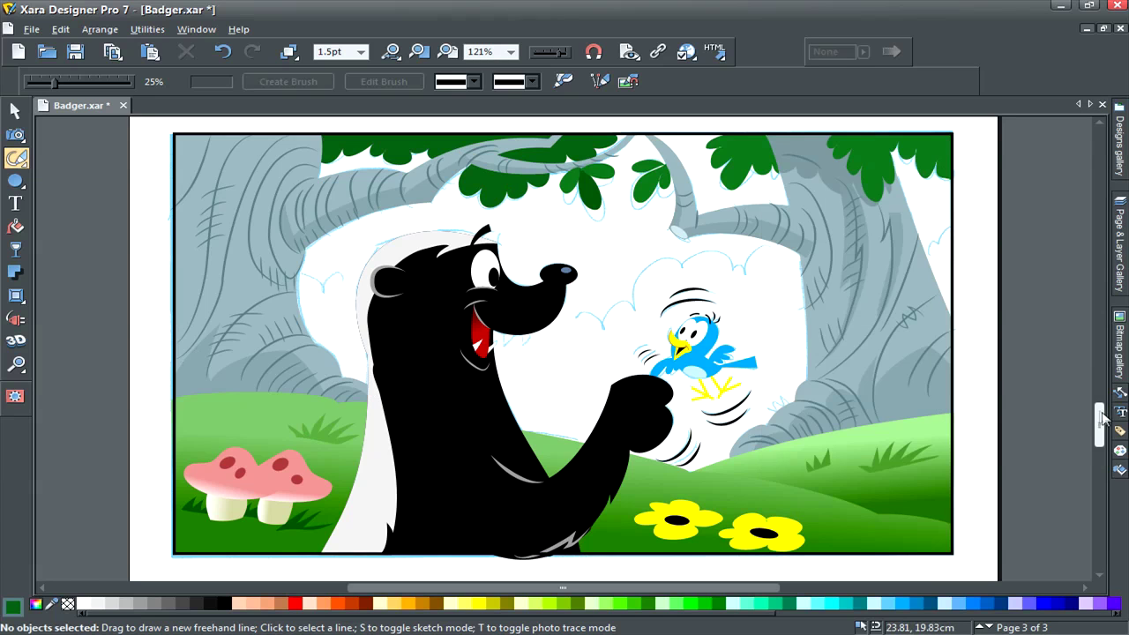
pyautogui.moveTo(1099, 425)
pyautogui.mouseDown()
pyautogui.moveTo(1099, 370)
pyautogui.moveTo(1099, 429)
pyautogui.mouseUp()
pyautogui.click(935, 334)
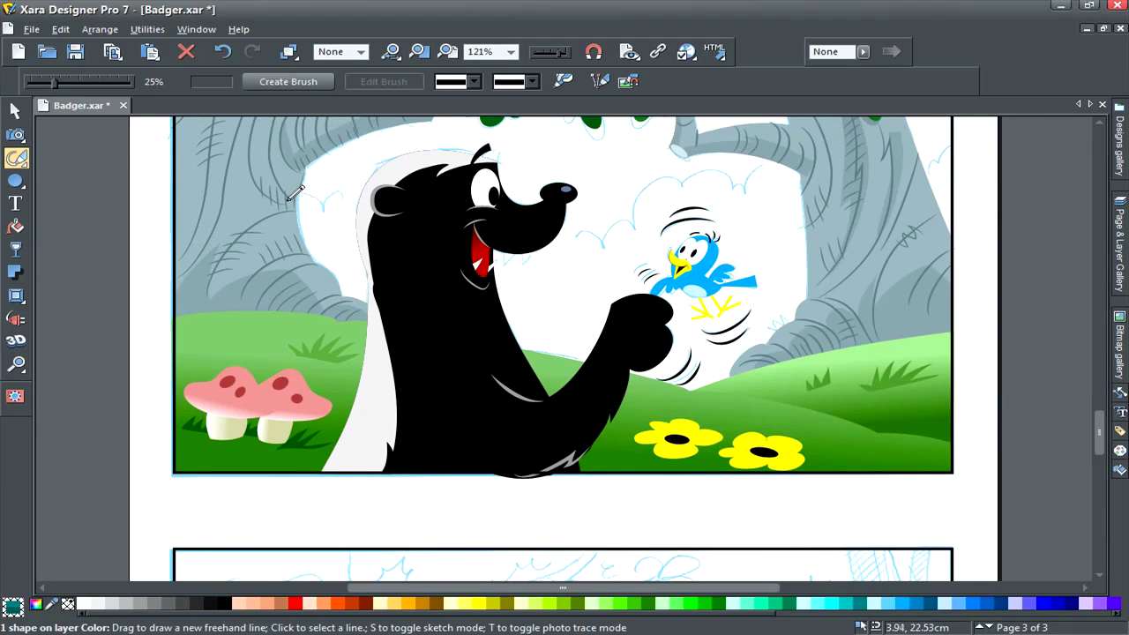
pyautogui.moveTo(290, 199)
pyautogui.mouseDown()
pyautogui.moveTo(313, 194)
pyautogui.moveTo(325, 210)
pyautogui.moveTo(362, 194)
pyautogui.moveTo(376, 206)
pyautogui.mouseUp()
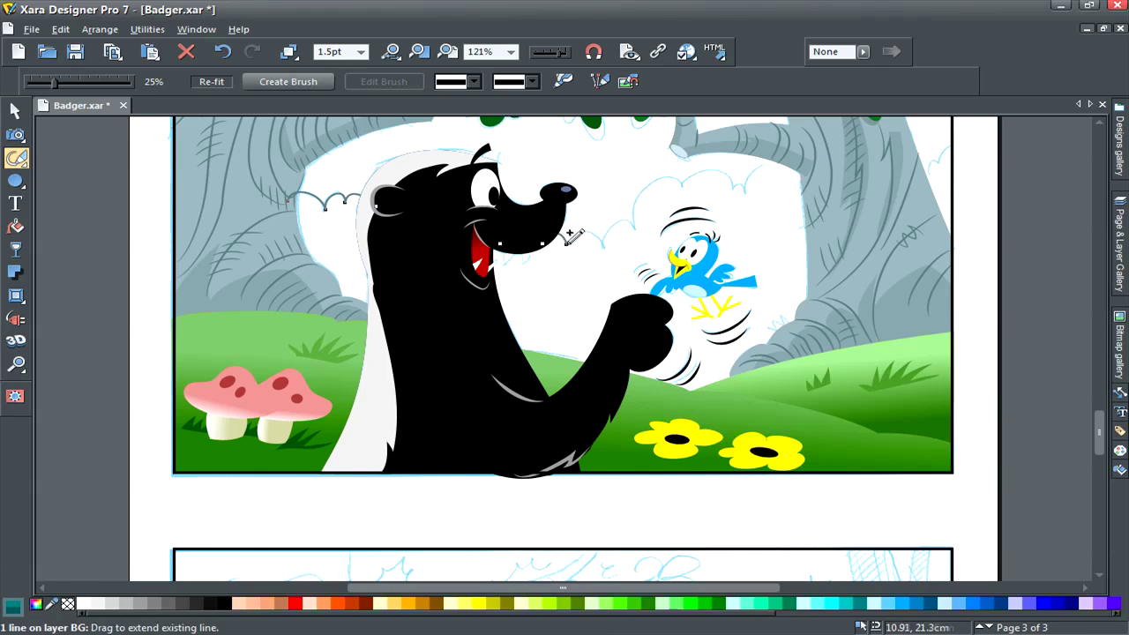
pyautogui.moveTo(571, 240)
pyautogui.mouseDown()
pyautogui.moveTo(629, 225)
pyautogui.moveTo(640, 192)
pyautogui.moveTo(671, 179)
pyautogui.moveTo(723, 173)
pyautogui.moveTo(747, 188)
pyautogui.mouseUp()
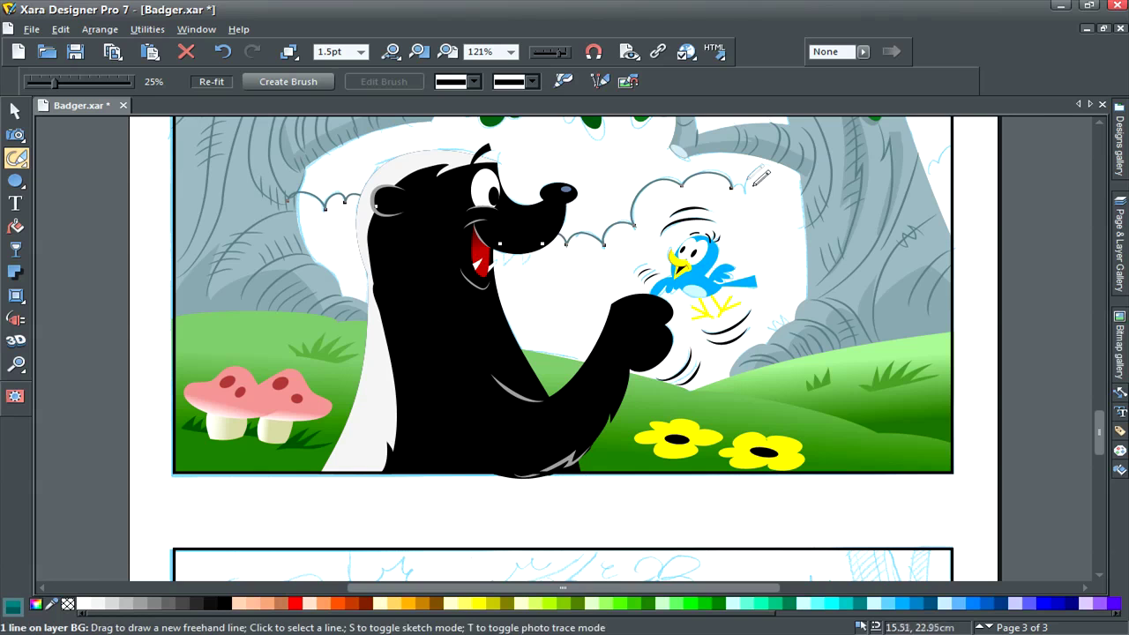
pyautogui.moveTo(747, 190)
pyautogui.mouseDown()
pyautogui.moveTo(767, 159)
pyautogui.moveTo(799, 162)
pyautogui.mouseUp()
pyautogui.moveTo(701, 588); pyautogui.dragTo(804, 588)
pyautogui.moveTo(625, 168); pyautogui.dragTo(663, 174)
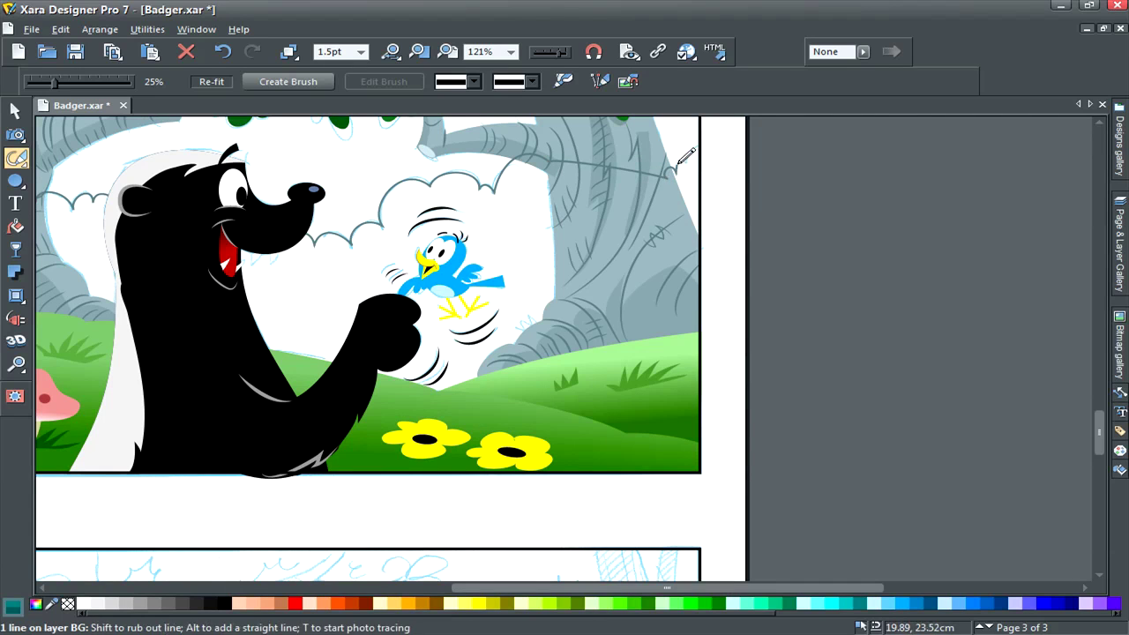
pyautogui.moveTo(695, 149); pyautogui.dragTo(703, 147)
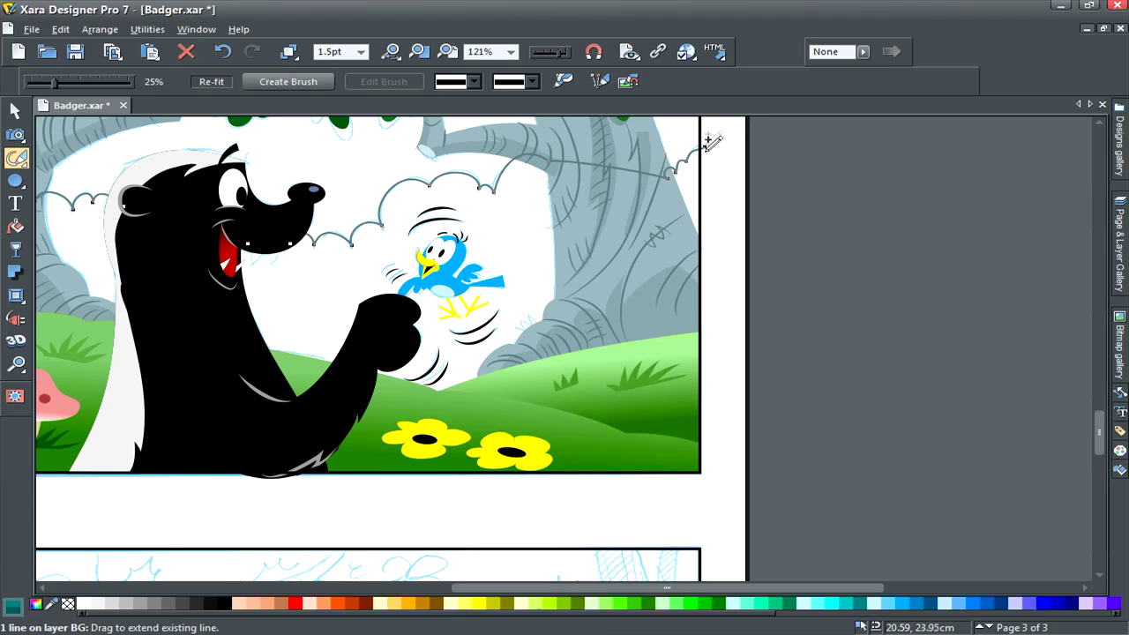
# Close the hedge outline with straight edges below the hills' skyline and up the panel's left border, and send the teal shape behind the trees
pyautogui.moveTo(710, 141)
pyautogui.mouseDown()
pyautogui.moveTo(706, 408)
pyautogui.moveTo(289, 409)
pyautogui.mouseUp()
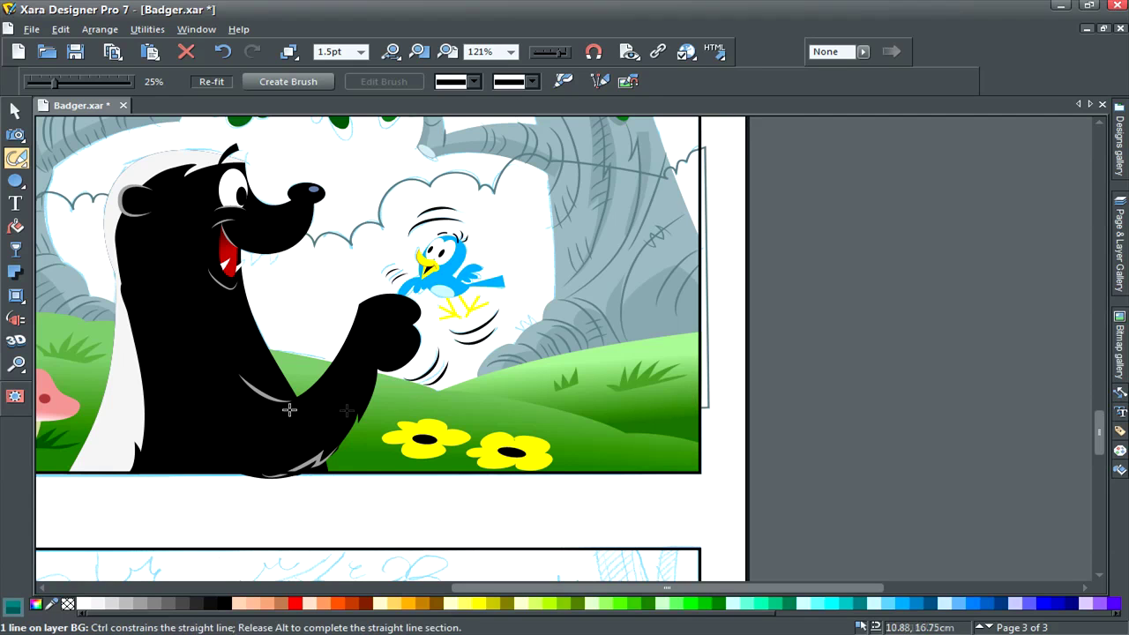
pyautogui.moveTo(52, 413); pyautogui.dragTo(83, 393)
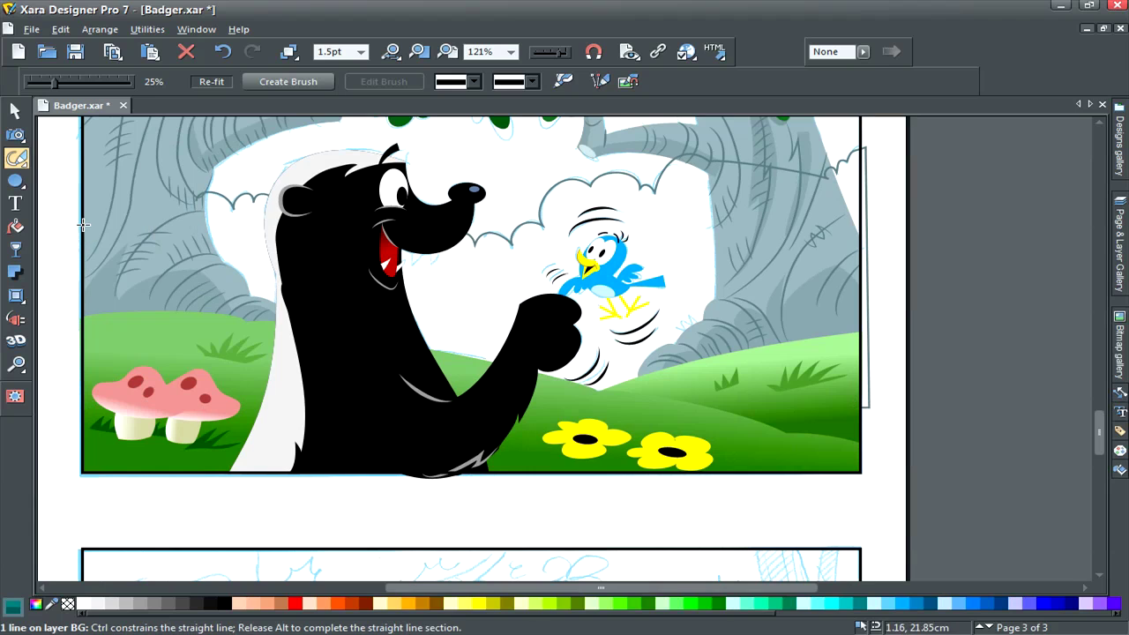
pyautogui.moveTo(82, 226); pyautogui.dragTo(83, 221)
pyautogui.moveTo(180, 203); pyautogui.dragTo(194, 201)
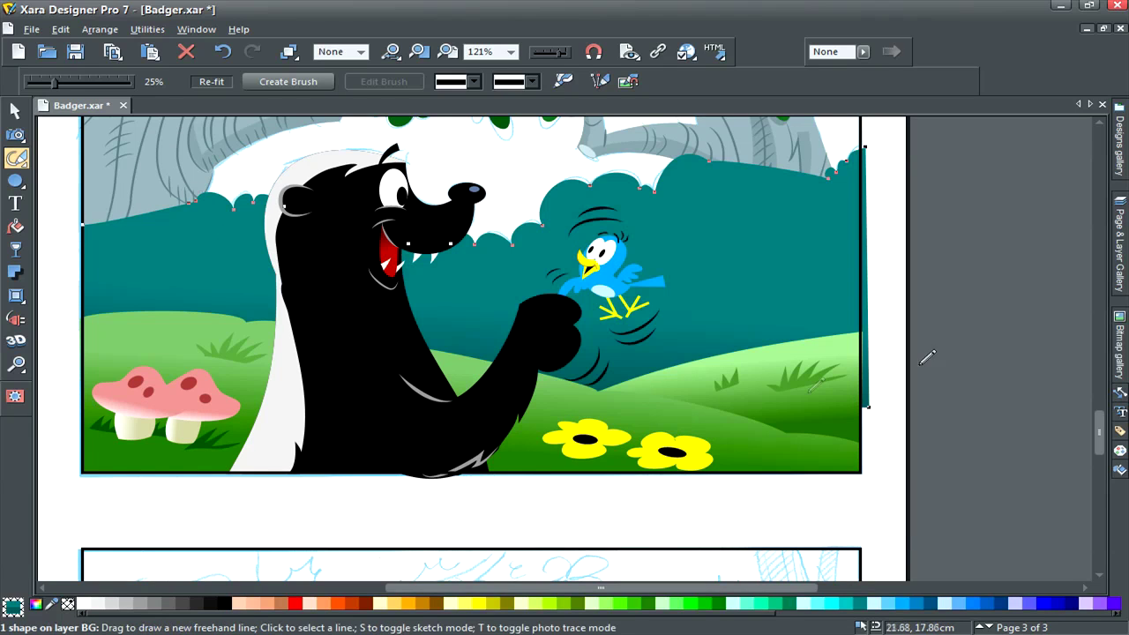
pyautogui.hotkey('ctrl', 'b')
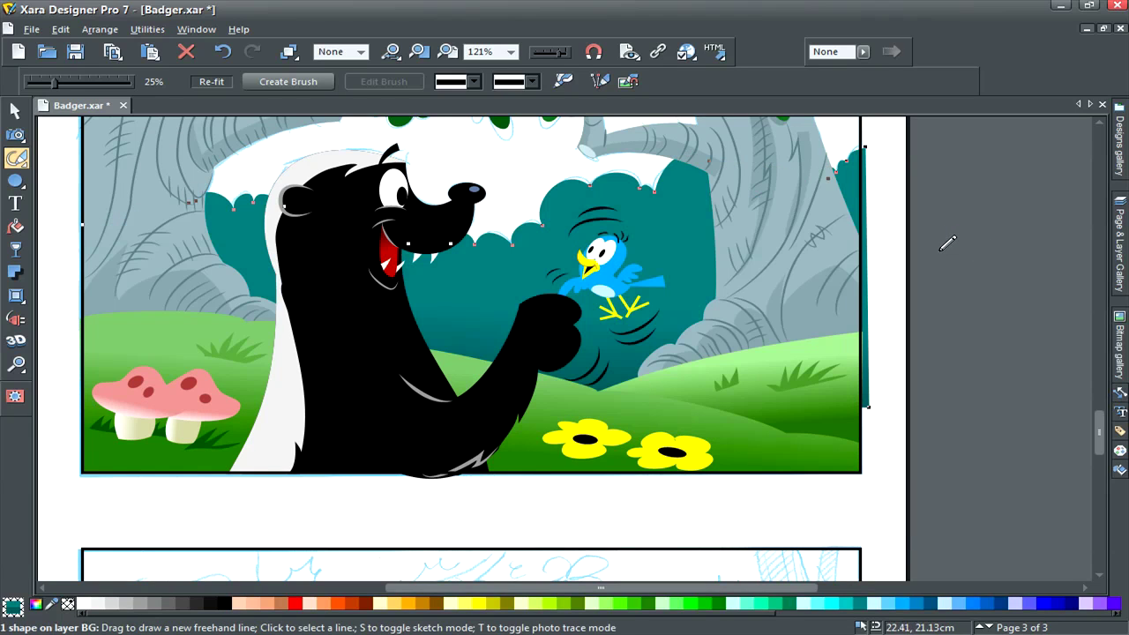
# Copy the blue-to-white sky rectangle from the bird panel on page 2 and paste it into the badger panel on page 3
pyautogui.moveTo(1099, 428); pyautogui.dragTo(1099, 357)
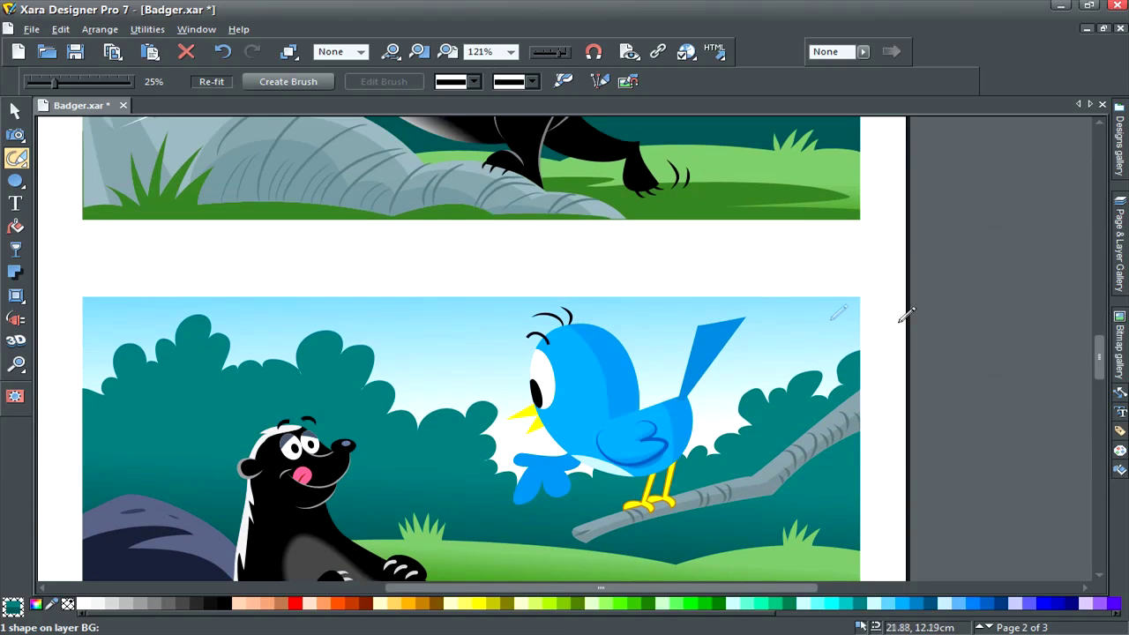
pyautogui.click(814, 310)
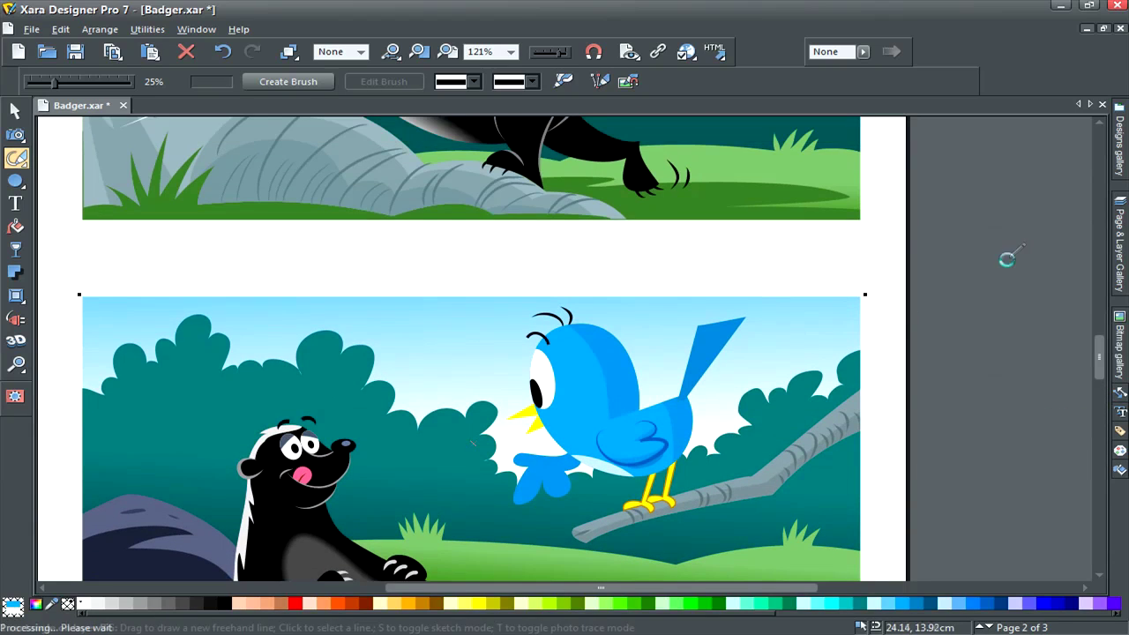
pyautogui.moveTo(1102, 344); pyautogui.dragTo(1100, 427)
pyautogui.click(803, 548)
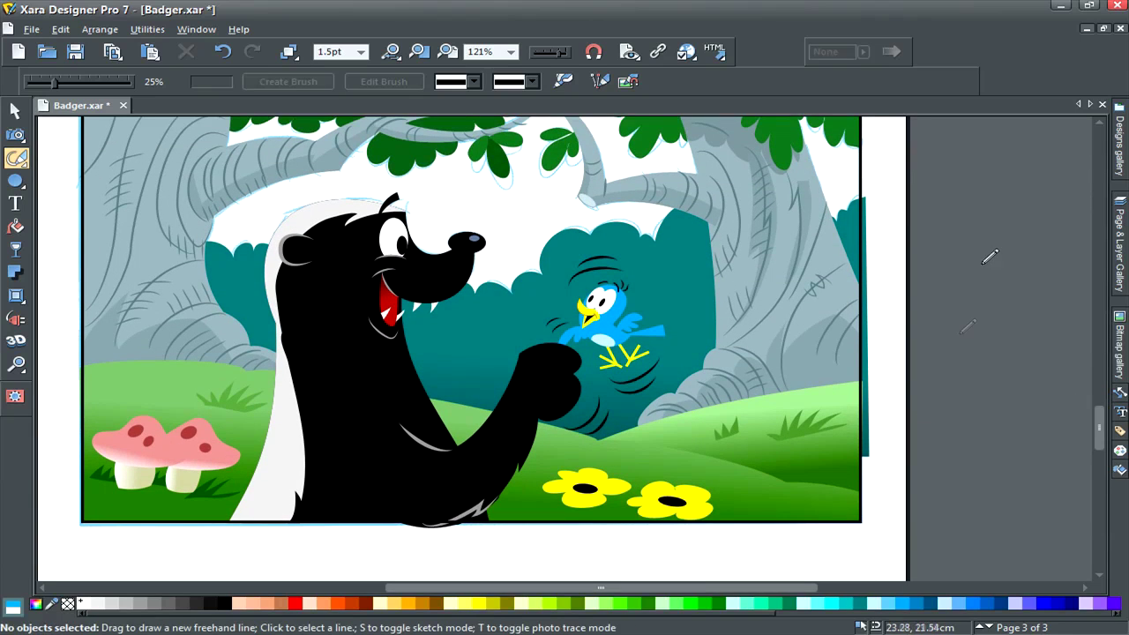
pyautogui.hotkey('ctrl', 'v')
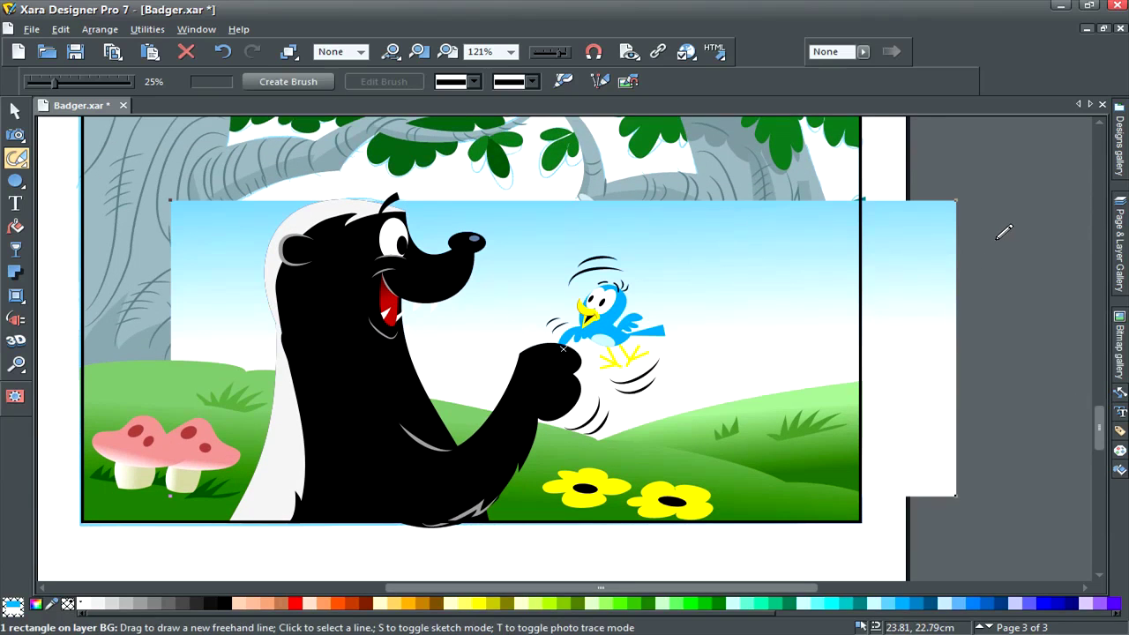
# Align the sky rectangle with the panel's upper border, narrow it to 19.31 cm wide, and send it behind all the artwork
pyautogui.press('F2')
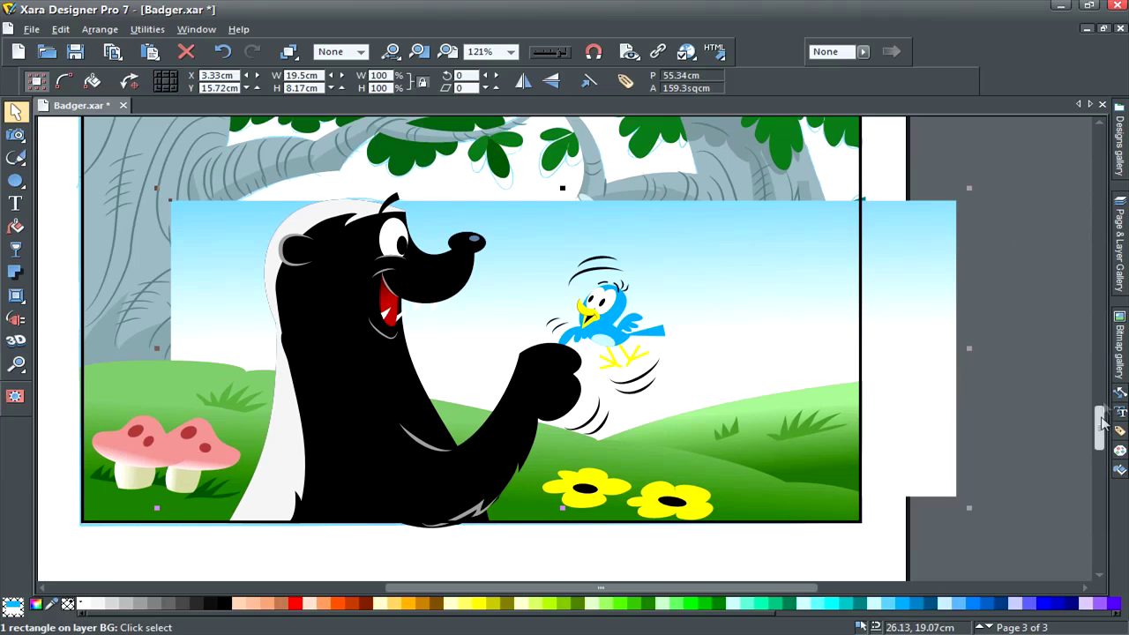
pyautogui.moveTo(1102, 421); pyautogui.dragTo(1101, 398)
pyautogui.moveTo(940, 419); pyautogui.dragTo(845, 310)
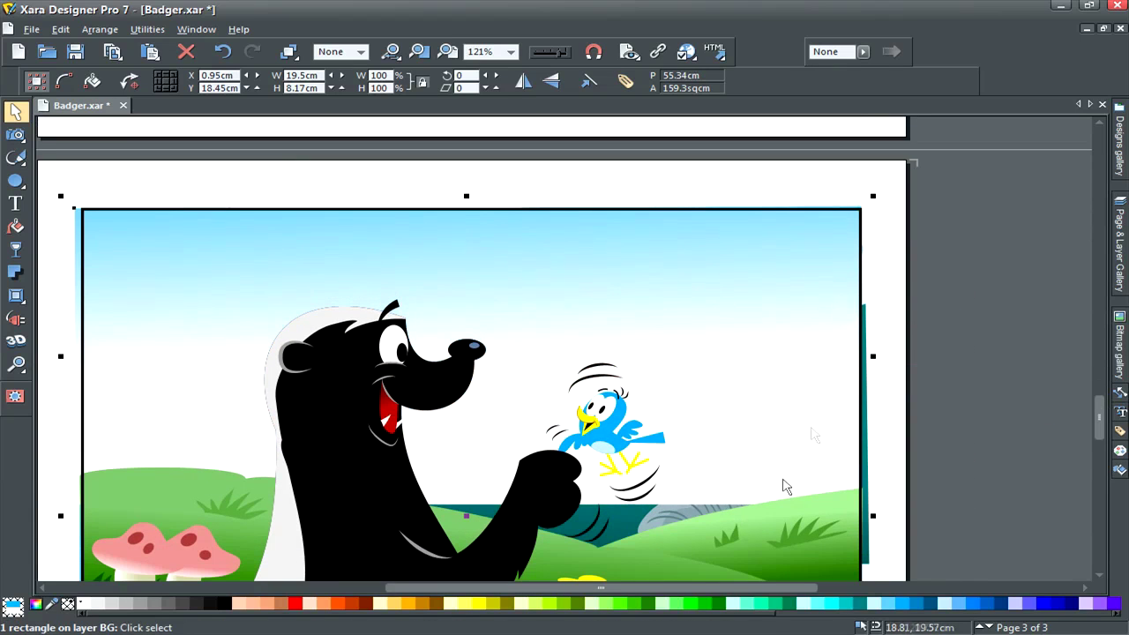
pyautogui.moveTo(60, 355); pyautogui.dragTo(69, 353)
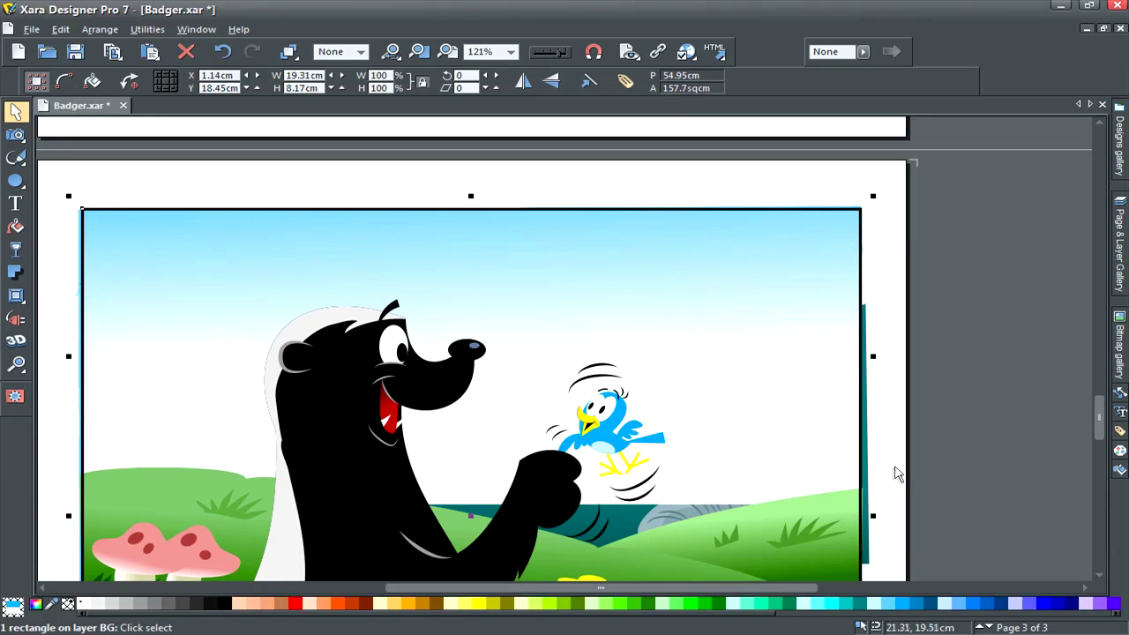
pyautogui.hotkey('ctrl', 'b')
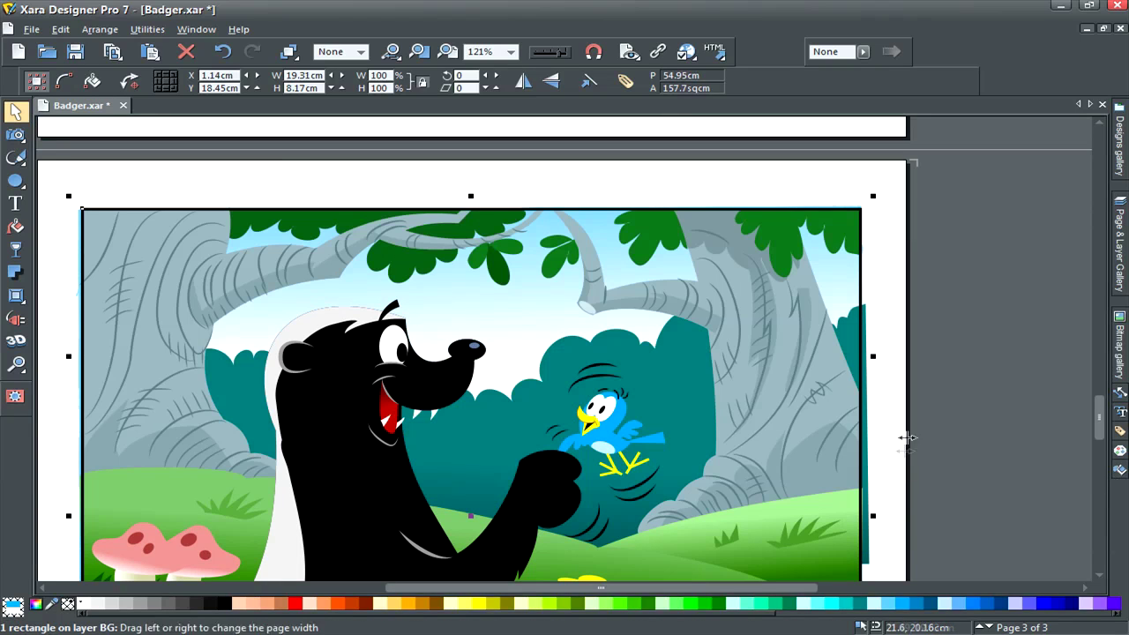
pyautogui.click(1008, 313)
# Recolor the two curved motion lines beneath the badger's fist white
pyautogui.moveTo(1098, 416); pyautogui.dragTo(1099, 427)
pyautogui.click(594, 428)
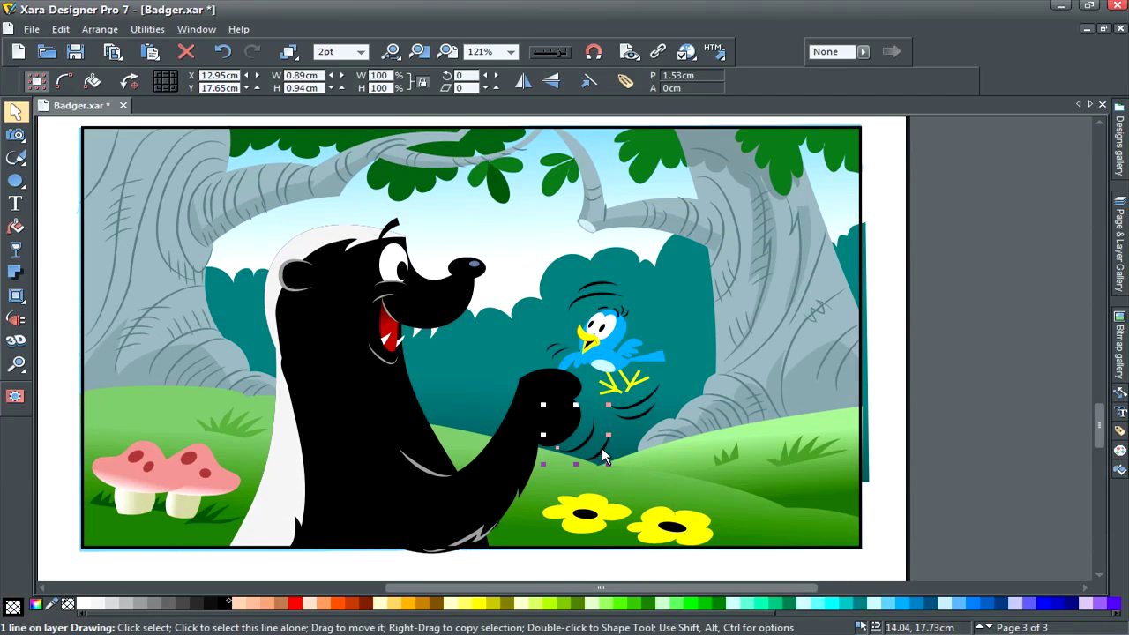
pyautogui.click(597, 447)
pyautogui.keyDown('shift'); pyautogui.click(609, 434); pyautogui.keyUp('shift')
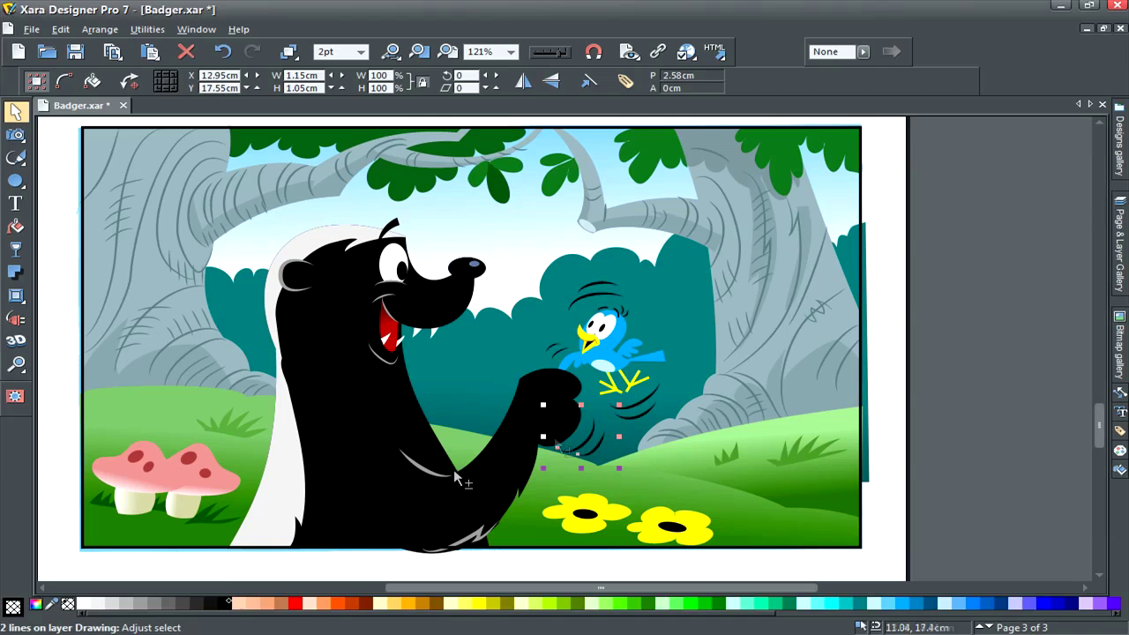
pyautogui.click(85, 605)
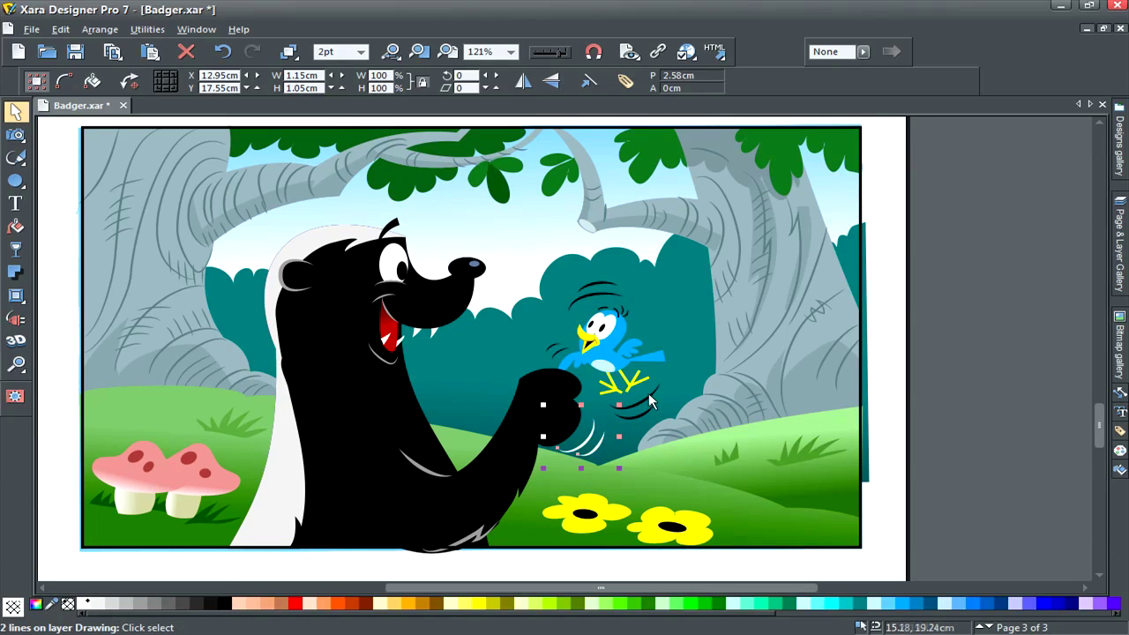
# Recolor the four curved motion lines above and below the bird white
pyautogui.click(648, 415)
pyautogui.keyDown('shift'); pyautogui.click(645, 413); pyautogui.keyUp('shift')
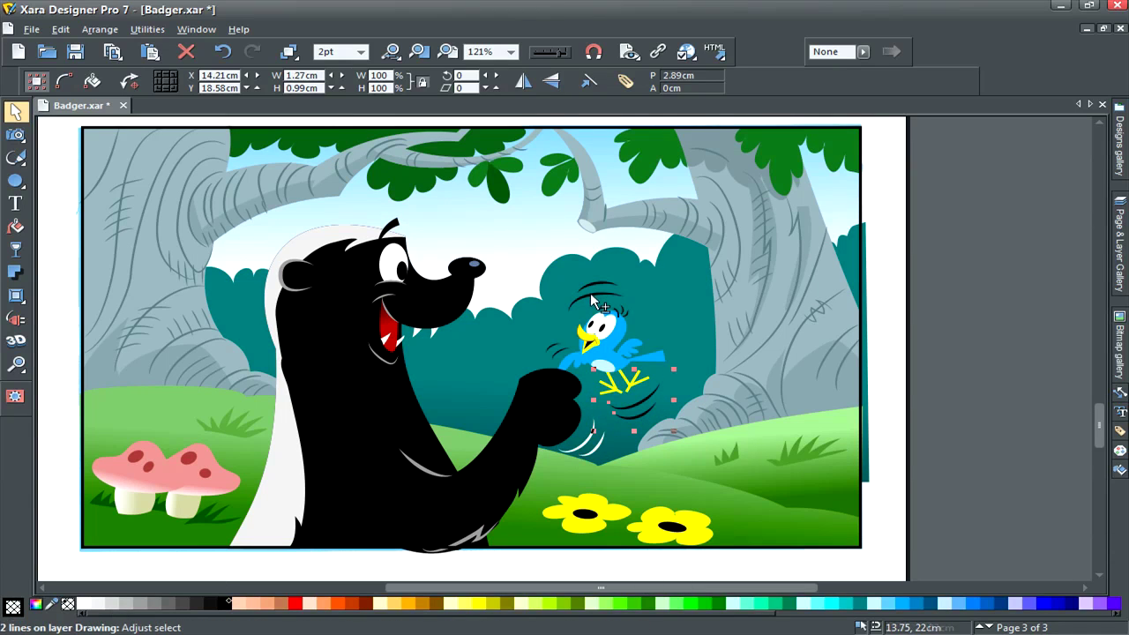
pyautogui.keyDown('shift'); pyautogui.click(592, 295); pyautogui.keyUp('shift')
pyautogui.keyDown('shift'); pyautogui.click(597, 283); pyautogui.keyUp('shift')
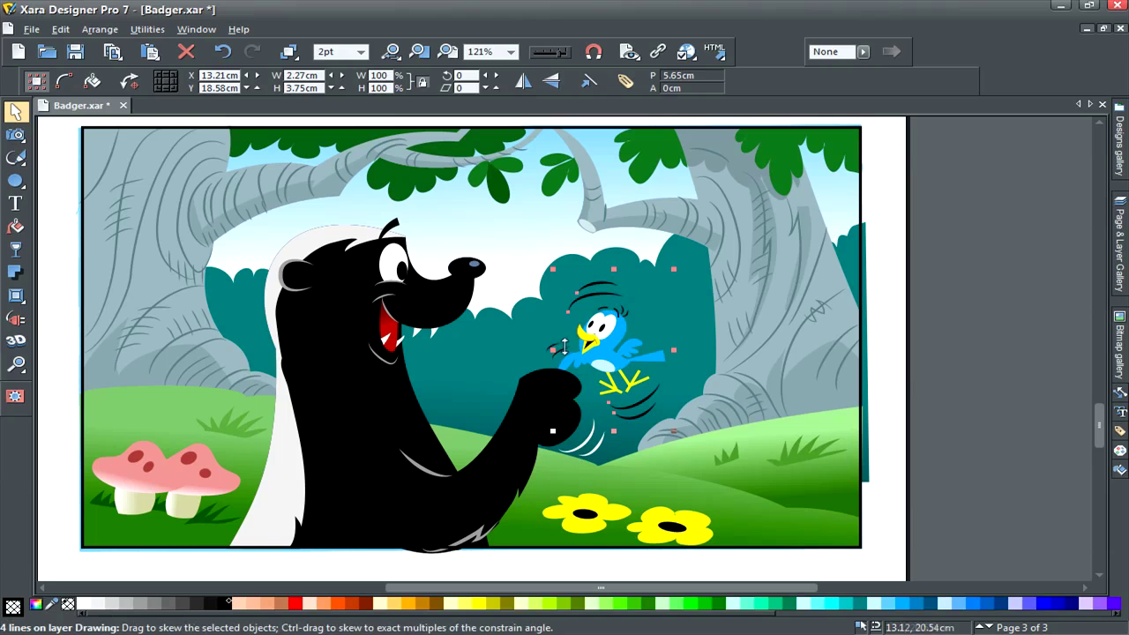
pyautogui.click(89, 603)
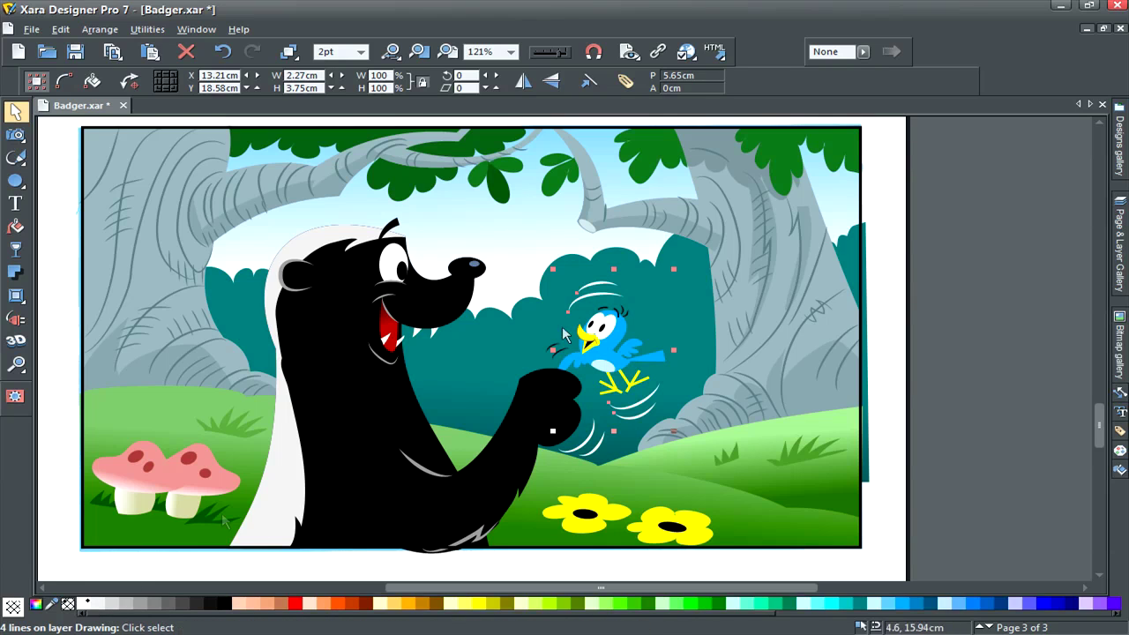
# Recolor the two short motion lines beside the bird's wing white and clear the selection
pyautogui.click(930, 279)
pyautogui.moveTo(539, 335); pyautogui.dragTo(571, 360)
pyautogui.click(85, 603)
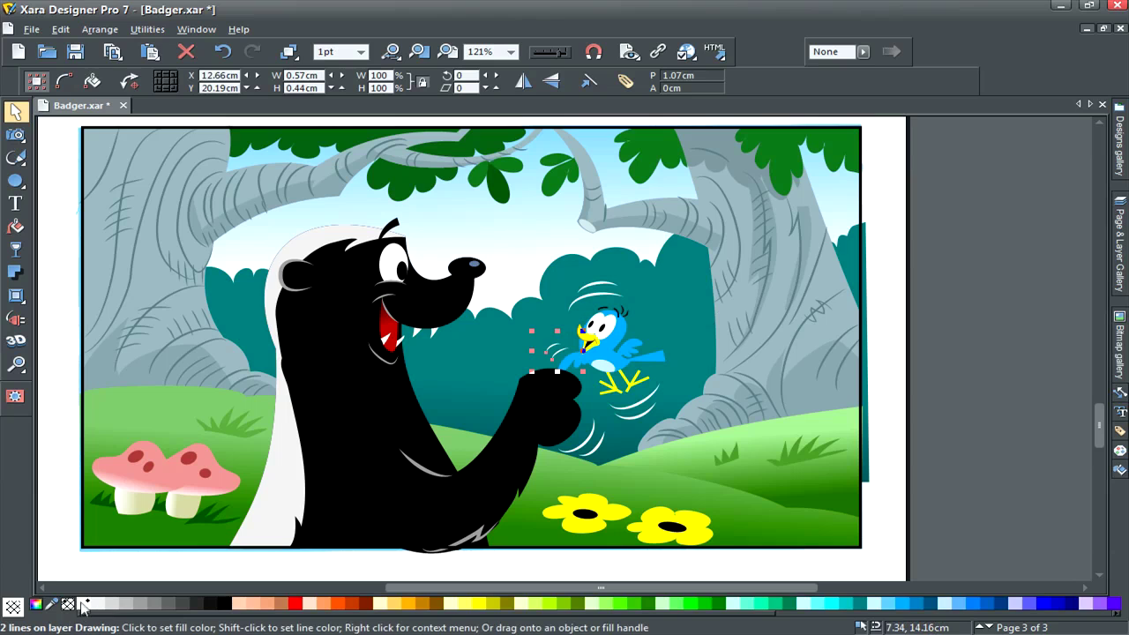
pyautogui.click(997, 335)
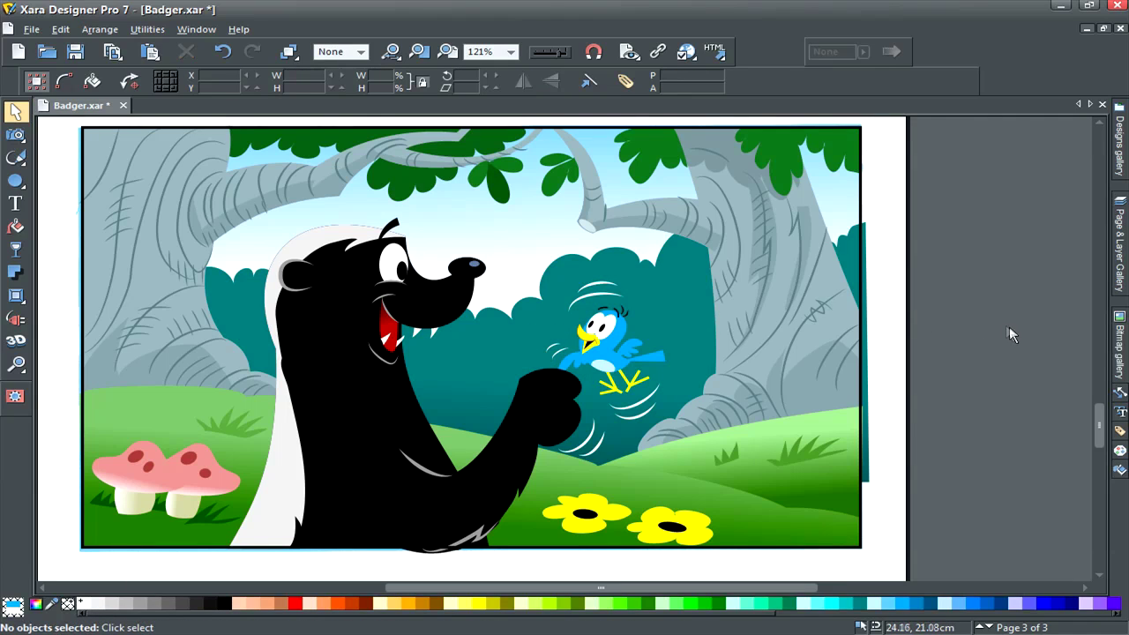
# Narrow the teal hedge shape from its right side so it lines up with the panel border
pyautogui.click(863, 291)
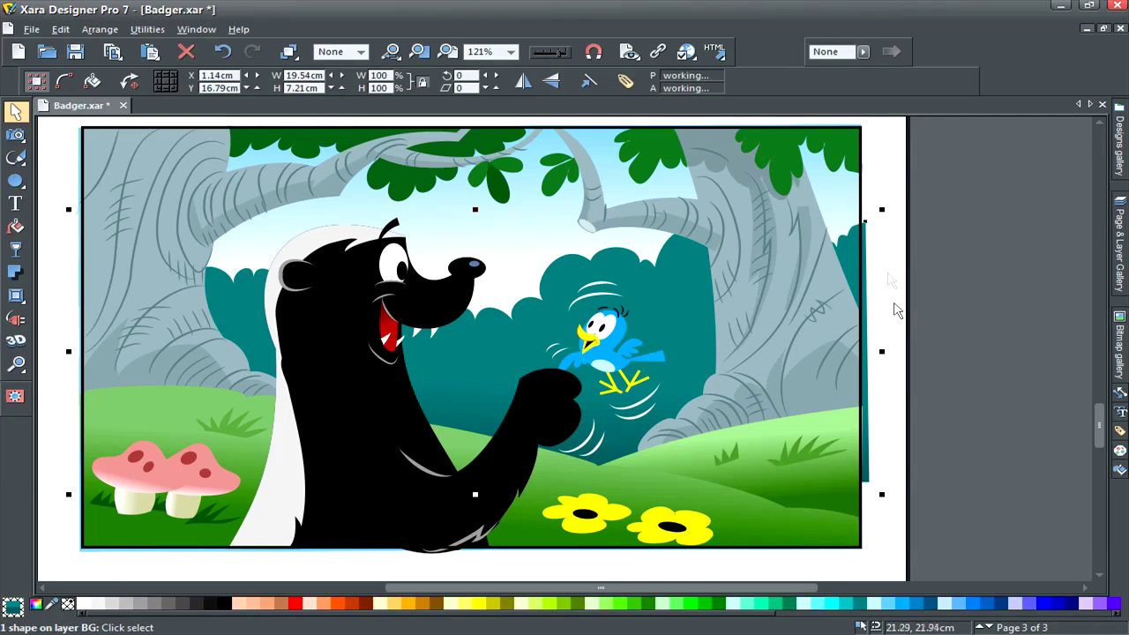
pyautogui.moveTo(881, 350); pyautogui.dragTo(878, 346)
pyautogui.click(1000, 298)
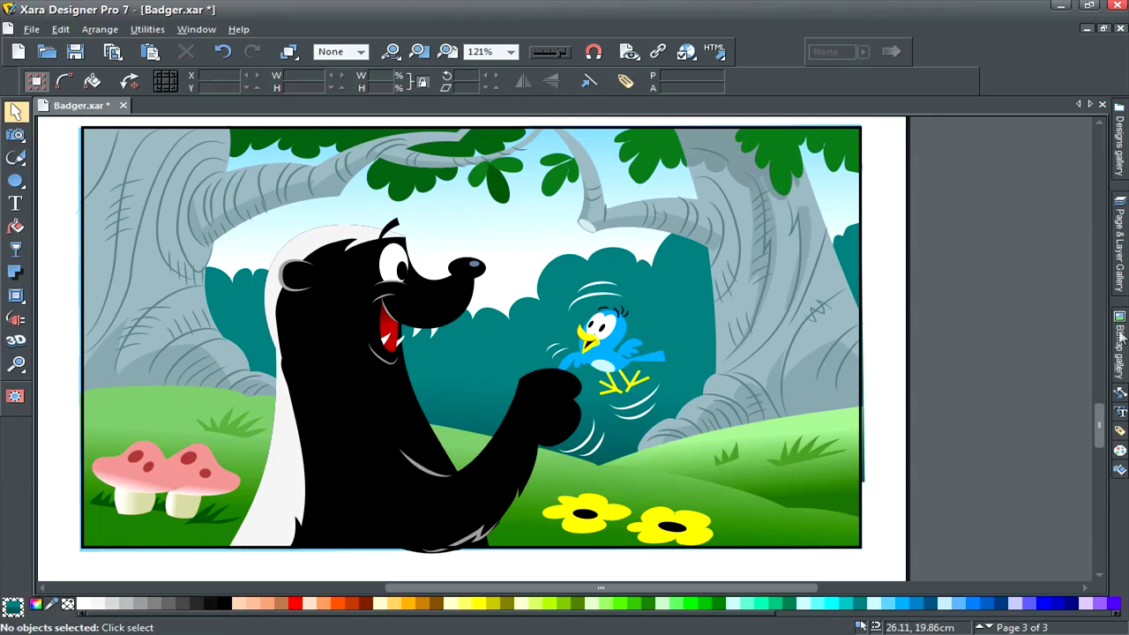
# Hide the blue pencil-sketch layer, and pull the teal hedge's lower-right corner point in to the panel border
pyautogui.click(1118, 264)
pyautogui.click(1081, 439)
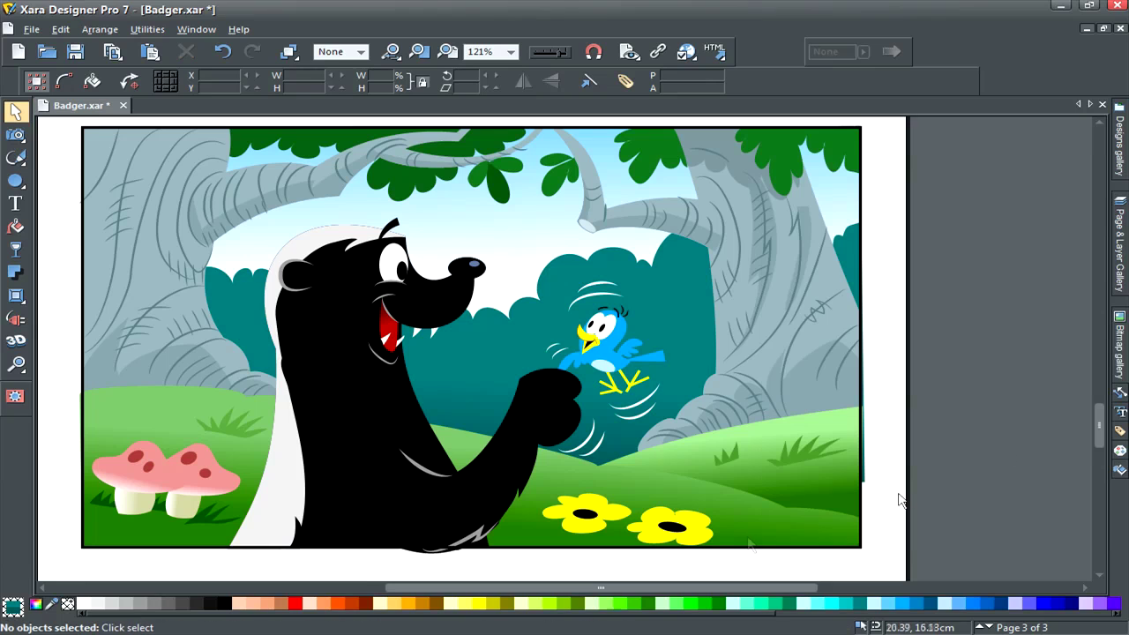
pyautogui.click(863, 264)
pyautogui.press('F4')
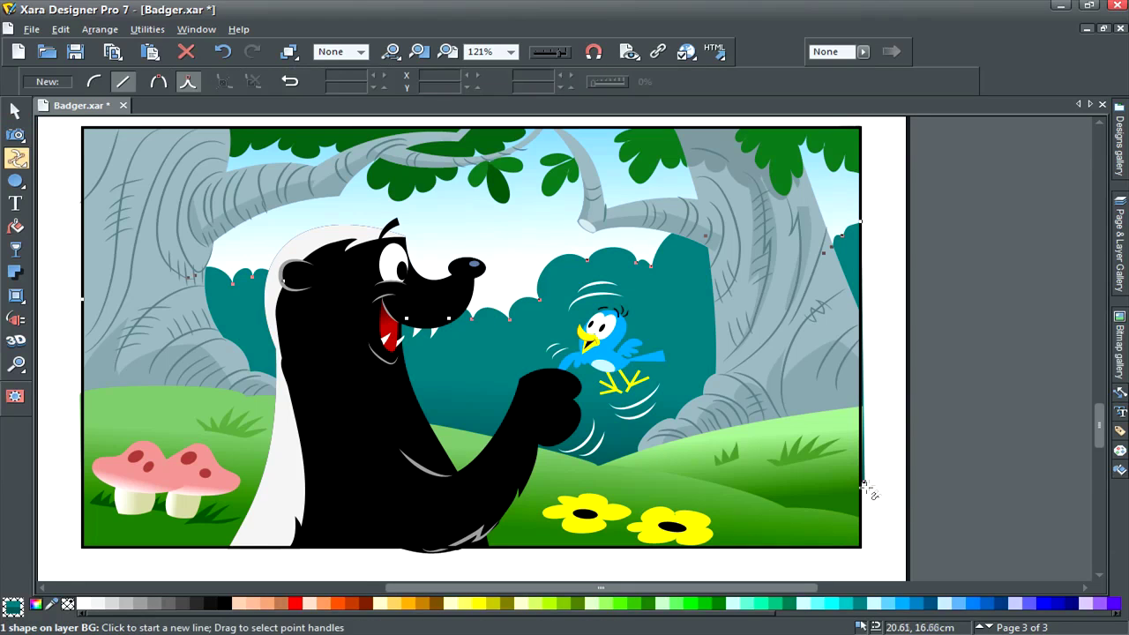
pyautogui.click(862, 482)
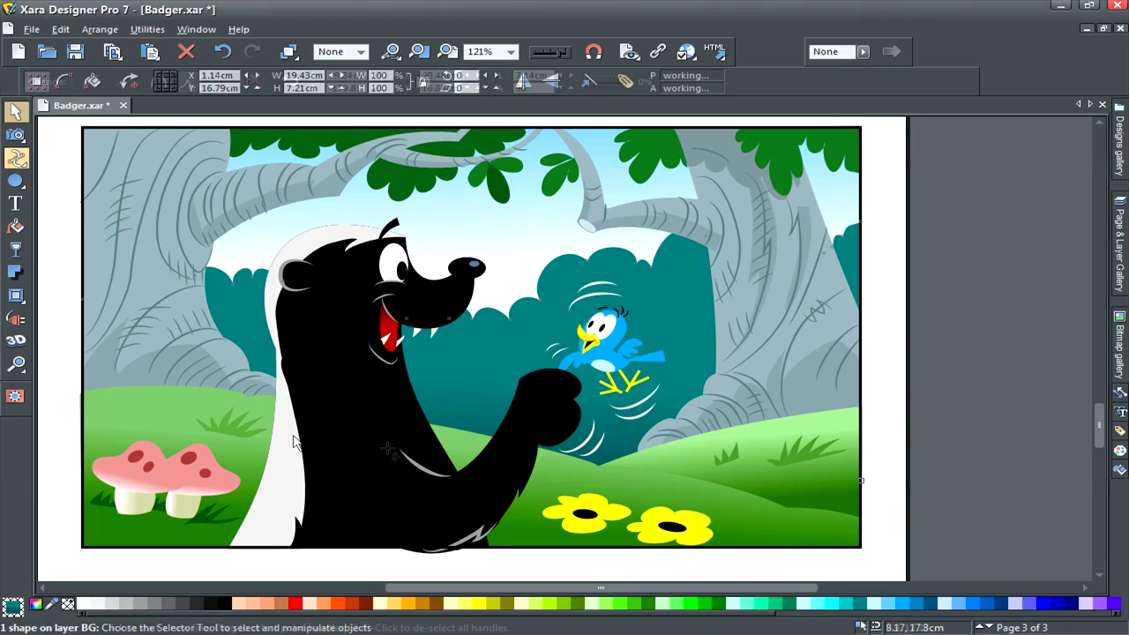
# Line up the green hill's left corner point with the panel border and clear the selection
pyautogui.click(89, 403)
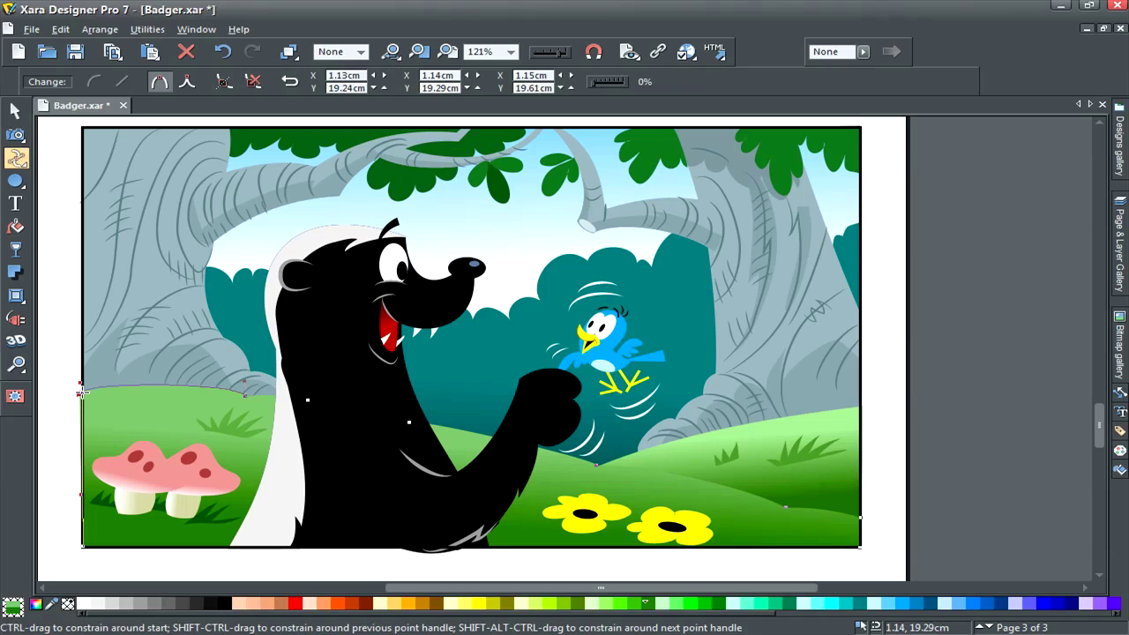
pyautogui.press('F2')
pyautogui.click(965, 413)
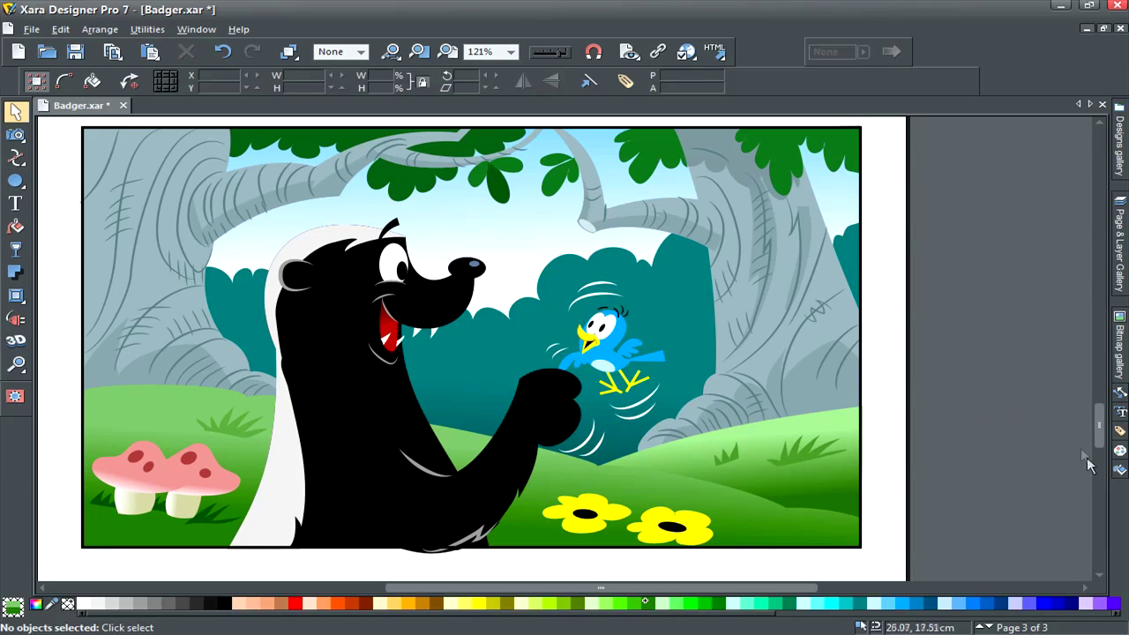
# Copy the white frame shape that masks the panel edges on page 2 and return to page 3
pyautogui.moveTo(1097, 425); pyautogui.dragTo(1090, 324)
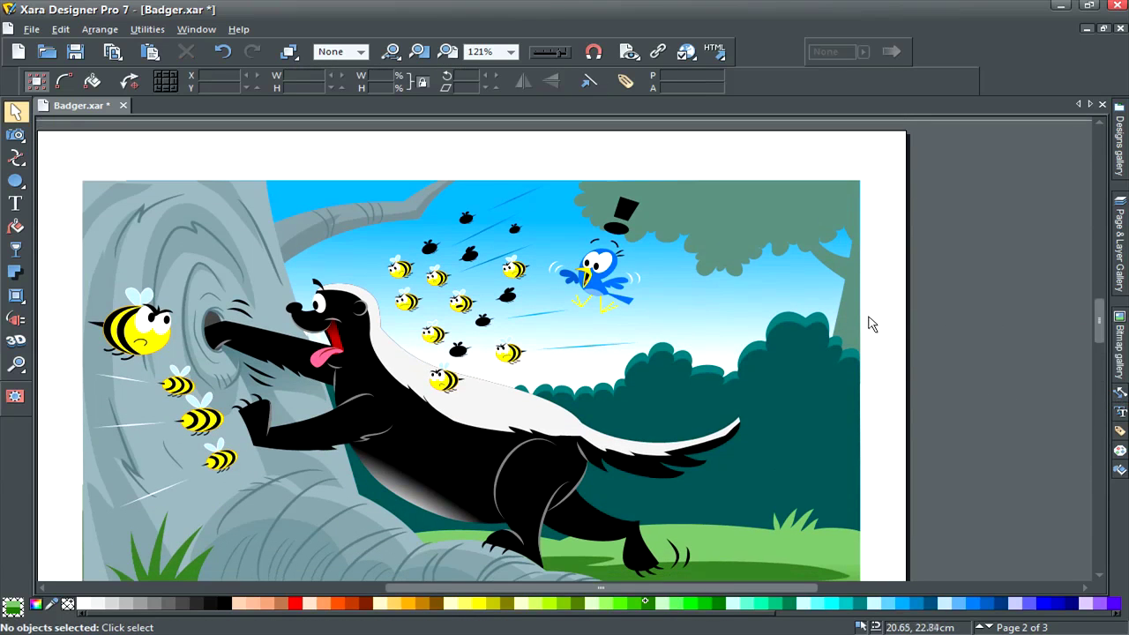
pyautogui.click(879, 327)
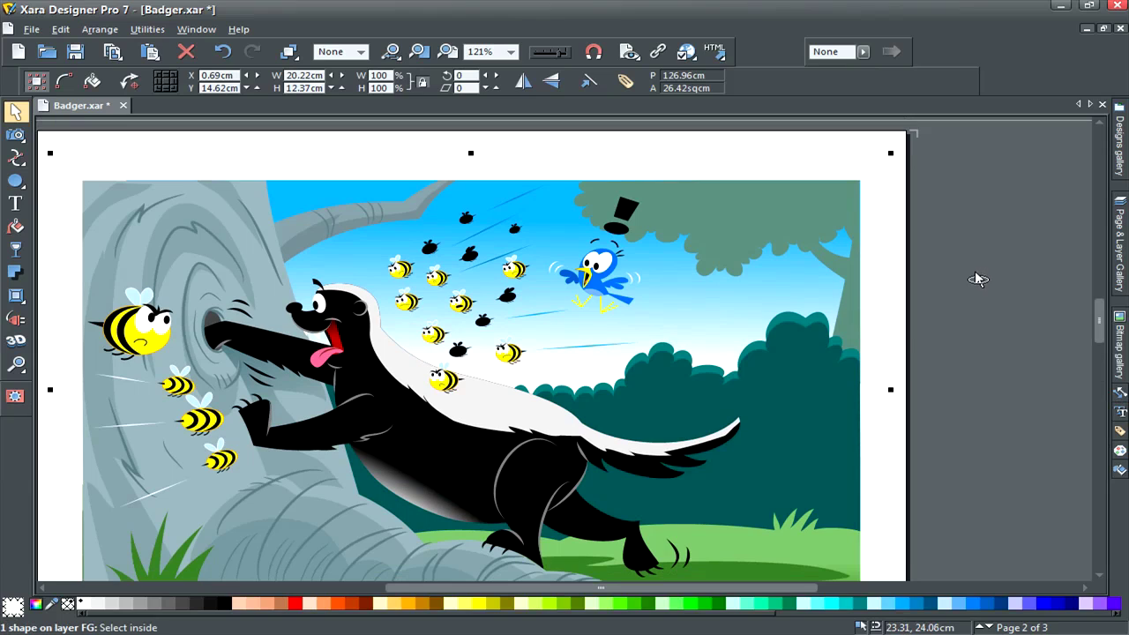
pyautogui.moveTo(1095, 313); pyautogui.dragTo(1100, 432)
# Make page 3's FG layer active and delete the black panel border group
pyautogui.click(1118, 255)
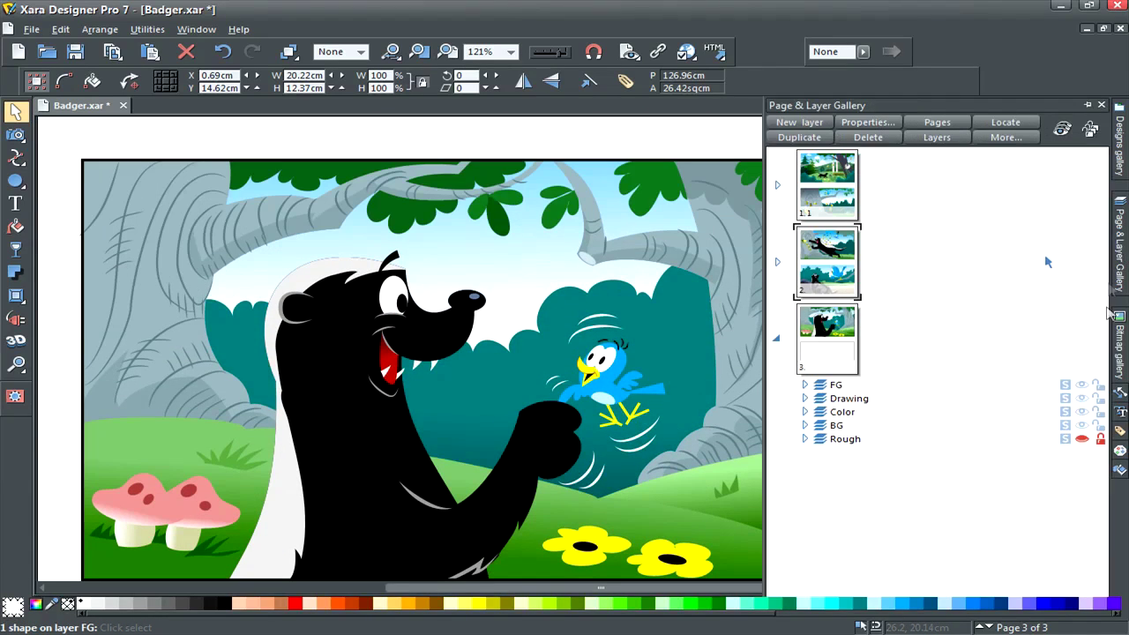
pyautogui.click(1045, 388)
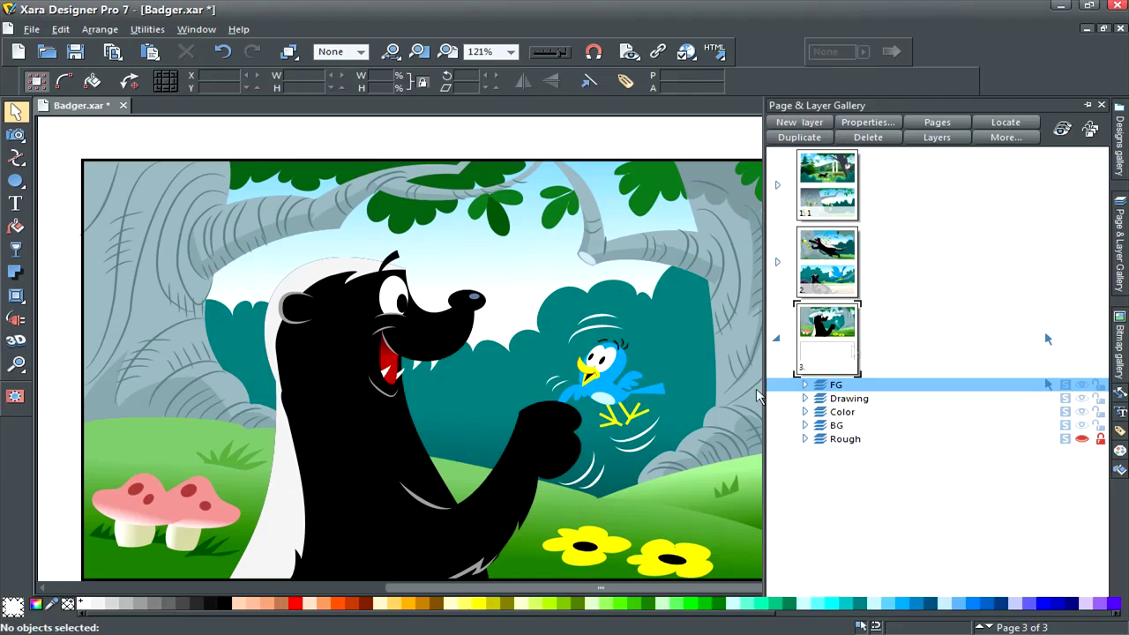
pyautogui.click(85, 396)
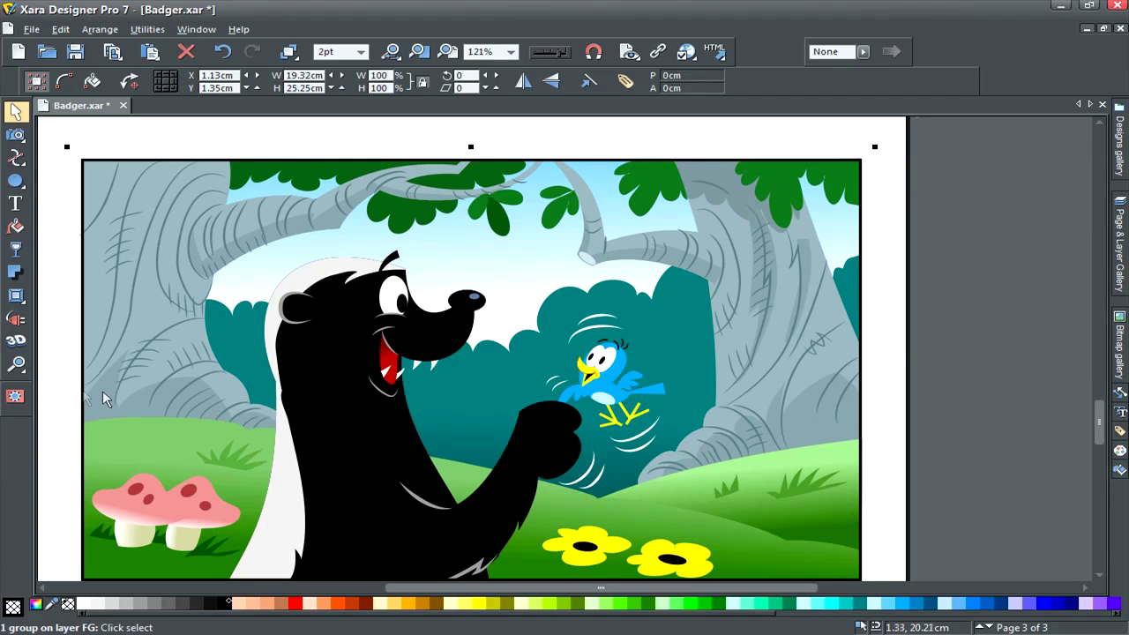
pyautogui.click(953, 352)
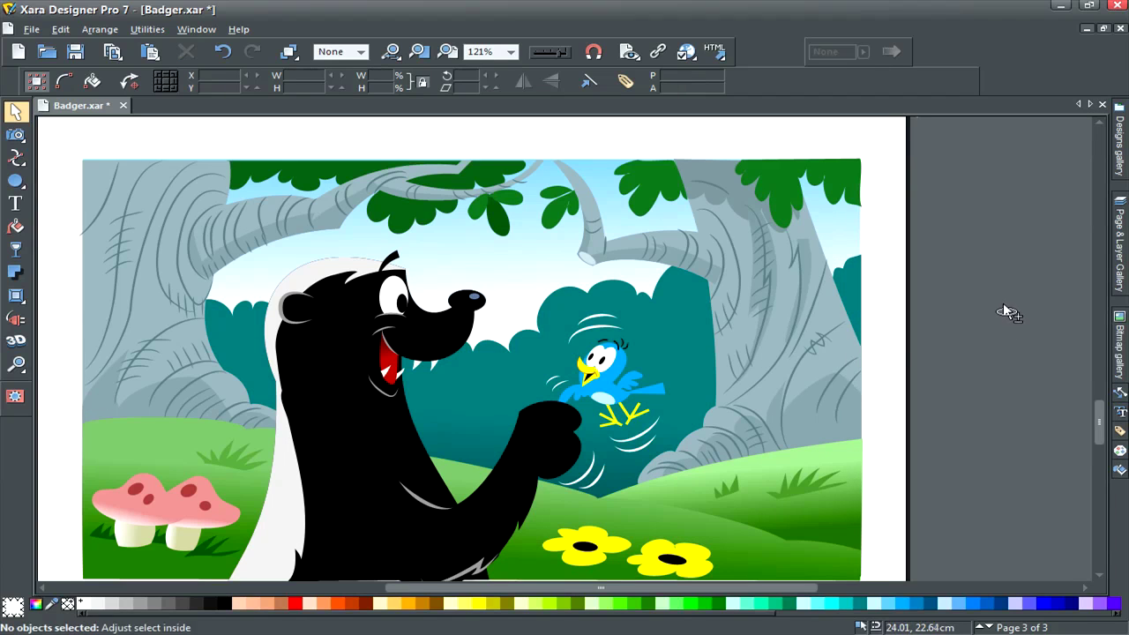
# Paste the copied white frame in place on page 3's FG layer, clear the selection and save the document
pyautogui.hotkey('ctrl', 'shift', 'v')
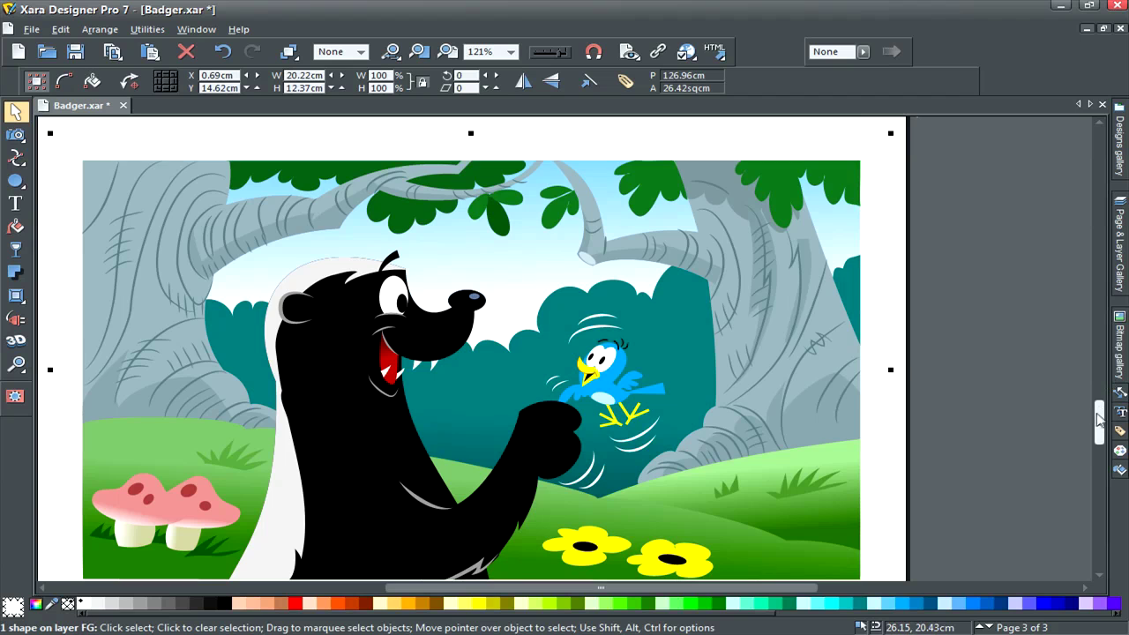
pyautogui.moveTo(1101, 413); pyautogui.dragTo(1104, 422)
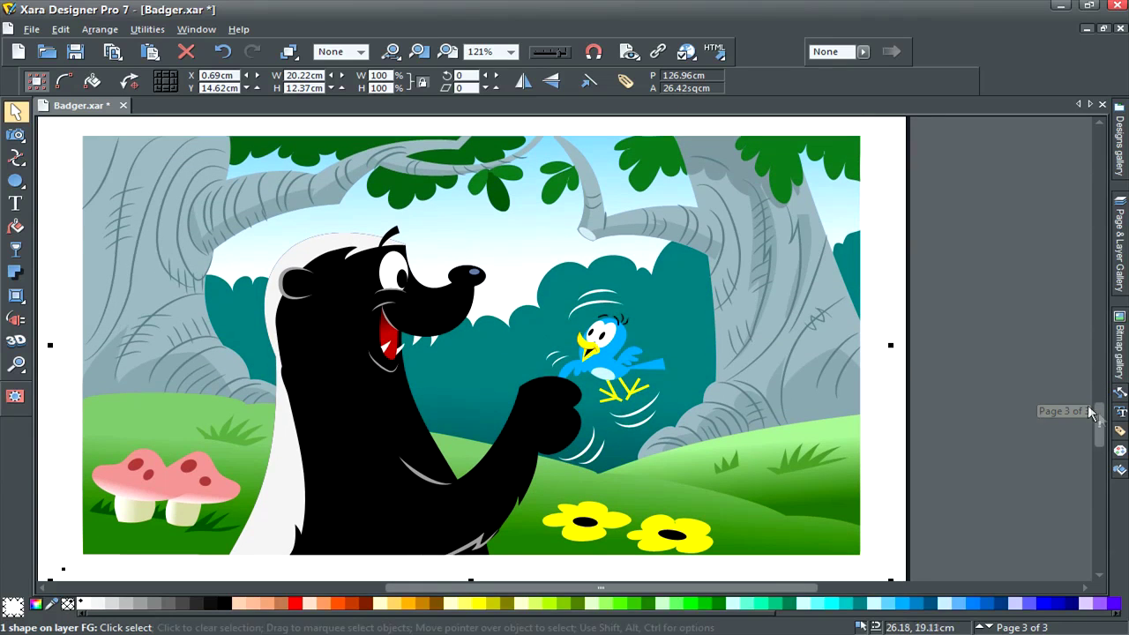
pyautogui.moveTo(777, 587); pyautogui.dragTo(743, 589)
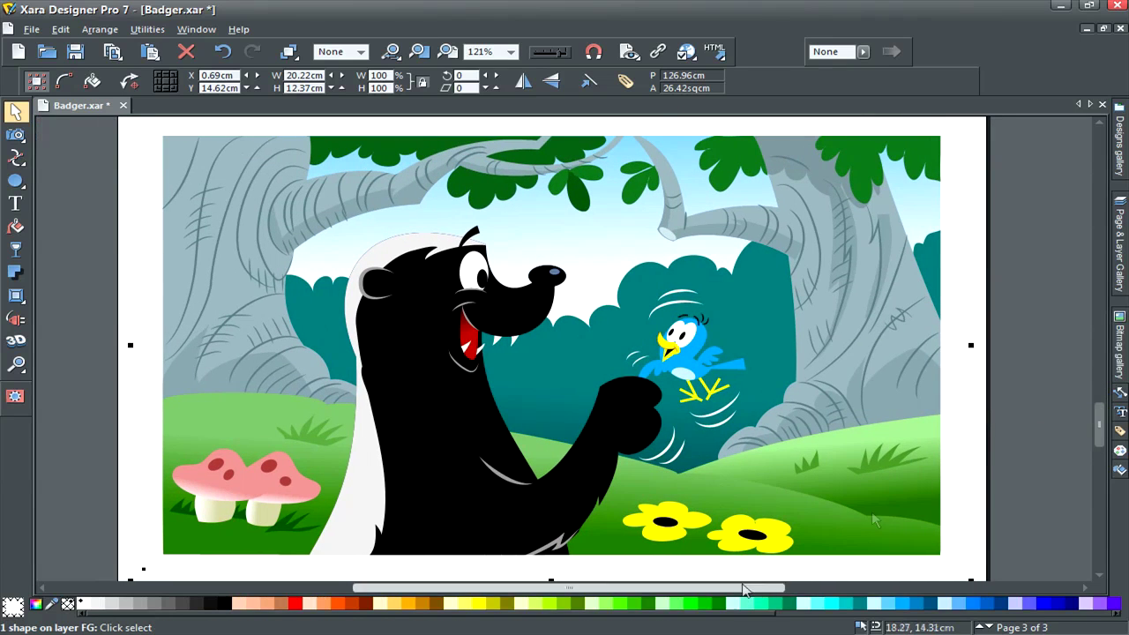
pyautogui.click(1016, 450)
pyautogui.hotkey('ctrl', 's')
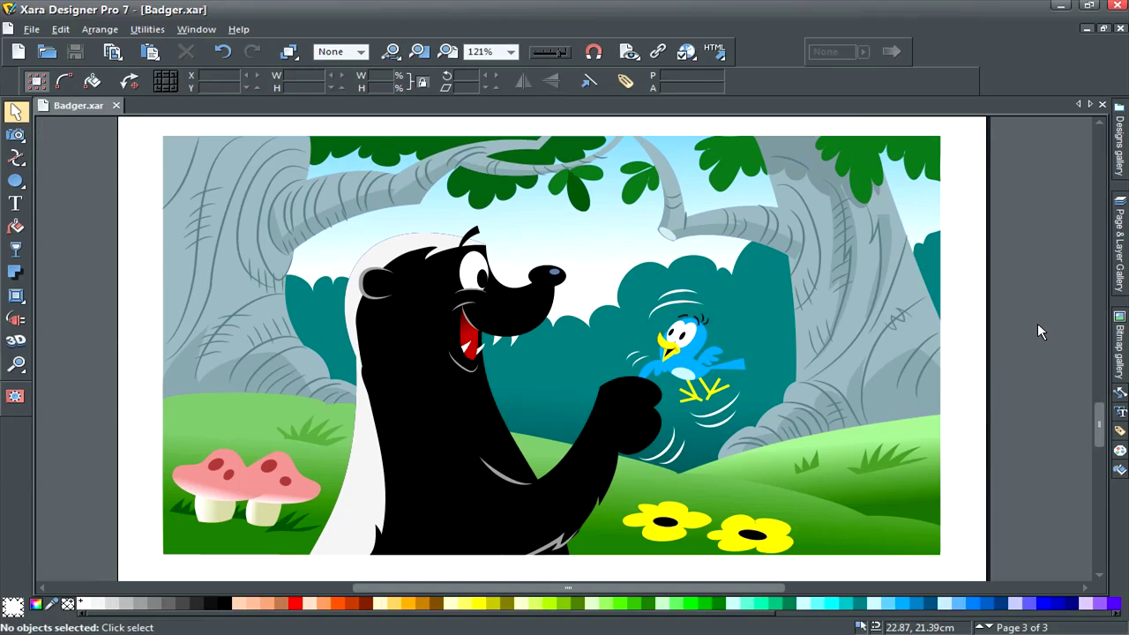